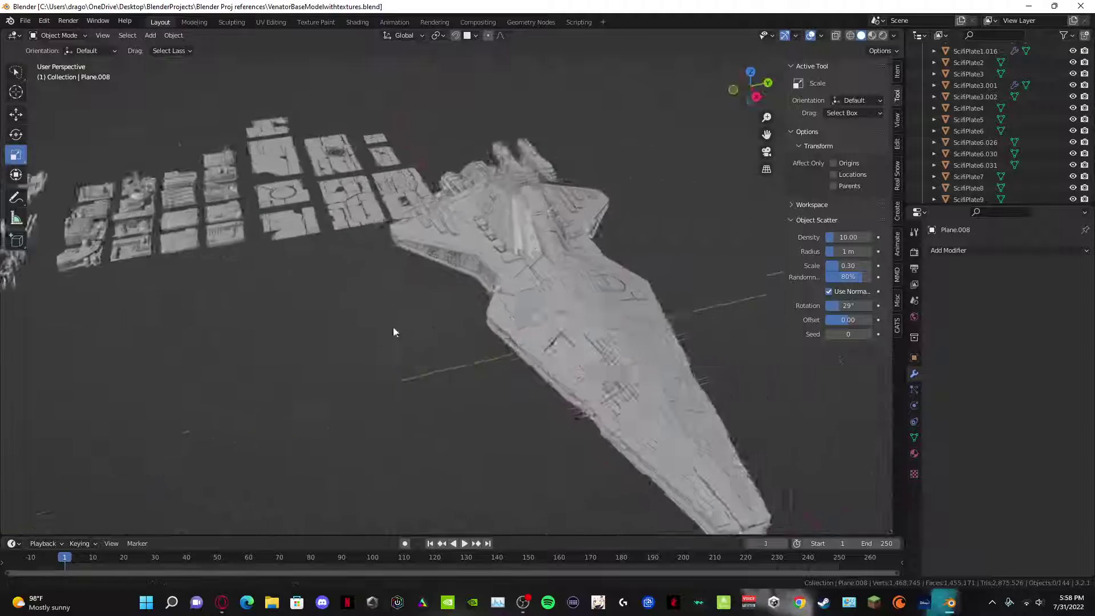
Step: Show the material settings and remove Material.007 from the long upper hull body
middle_click_drag(610, 365, 535, 341, "shift")
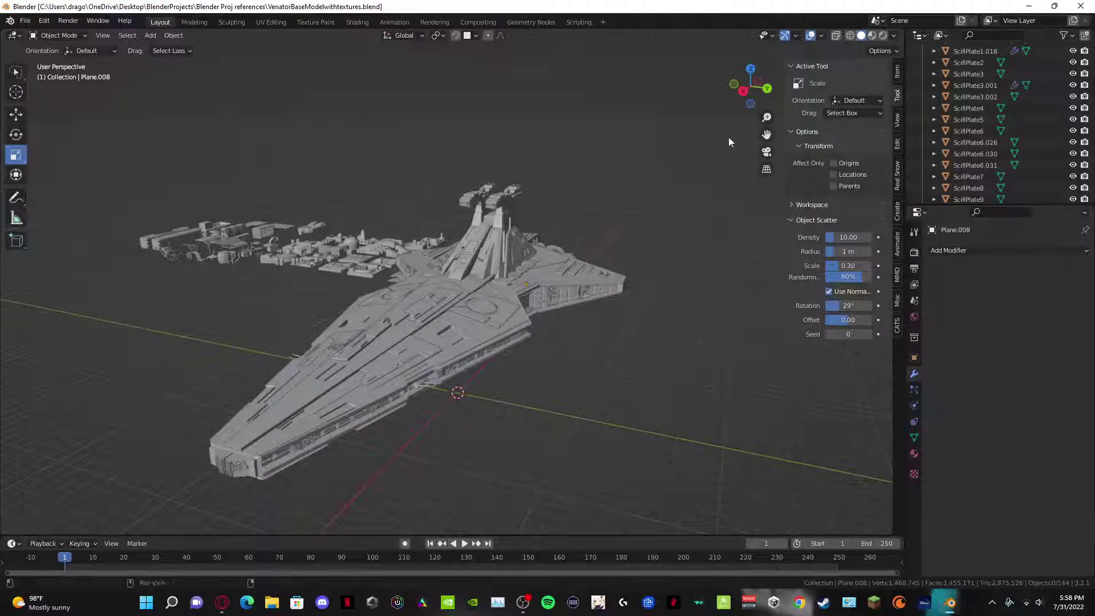
left_click(493, 315)
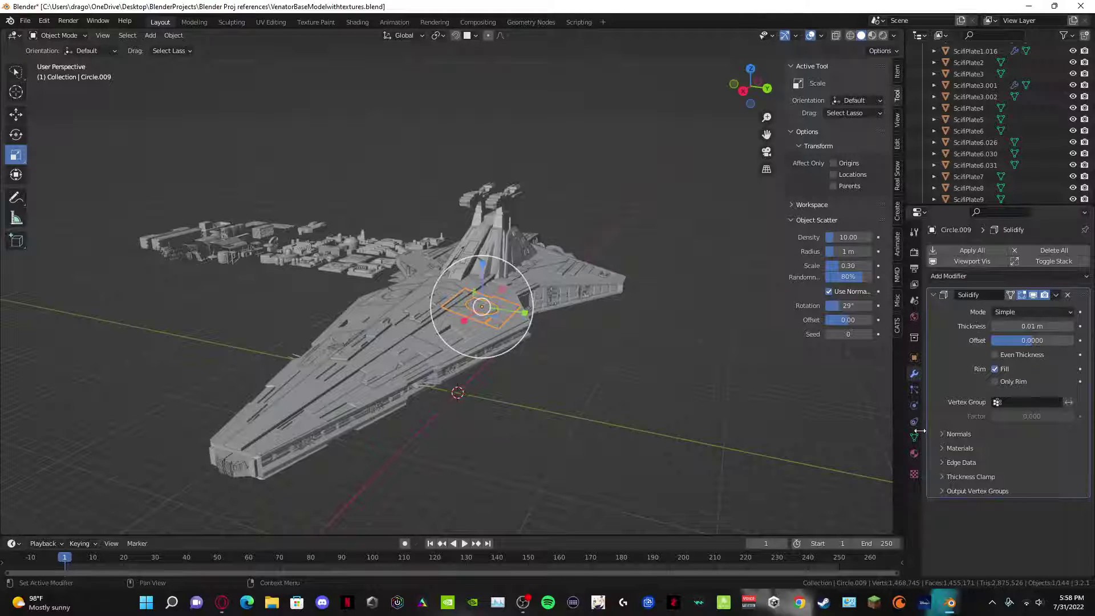
left_click(914, 453)
left_click(500, 220)
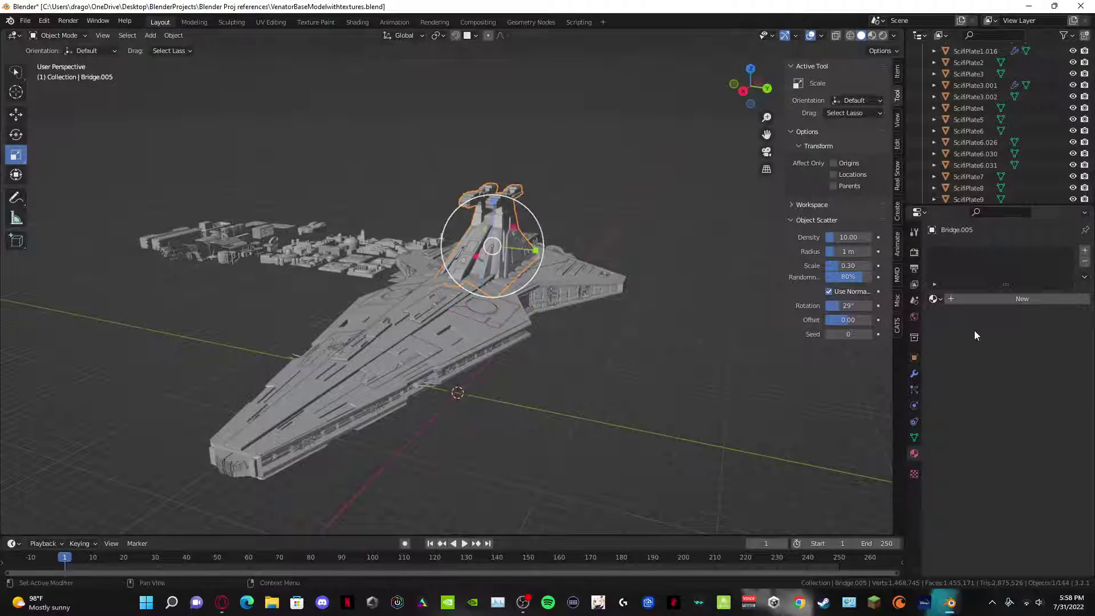
left_click(523, 245)
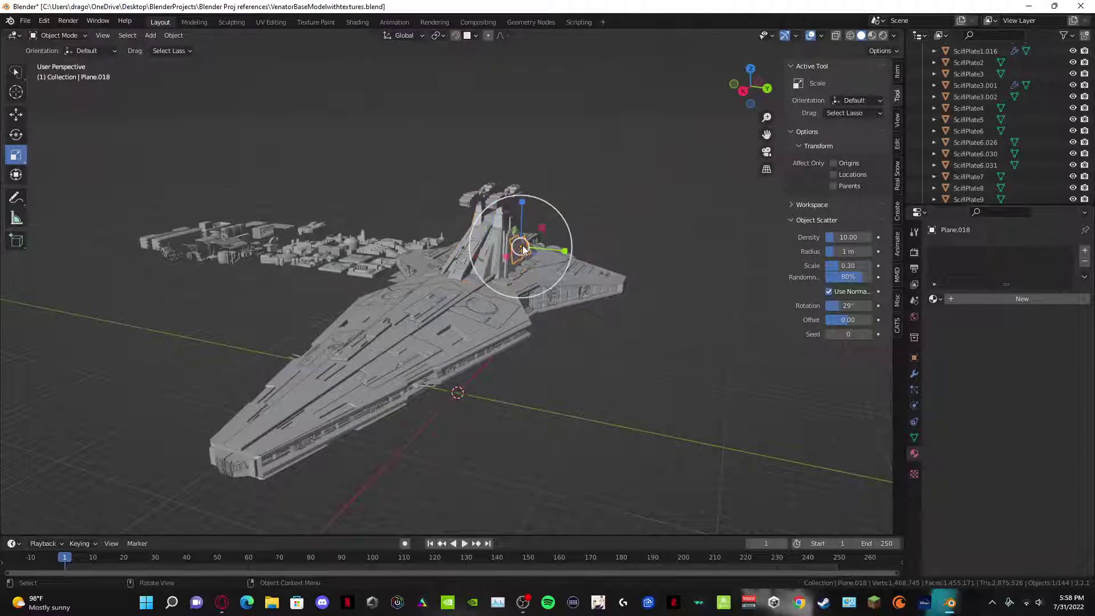
left_click(356, 358)
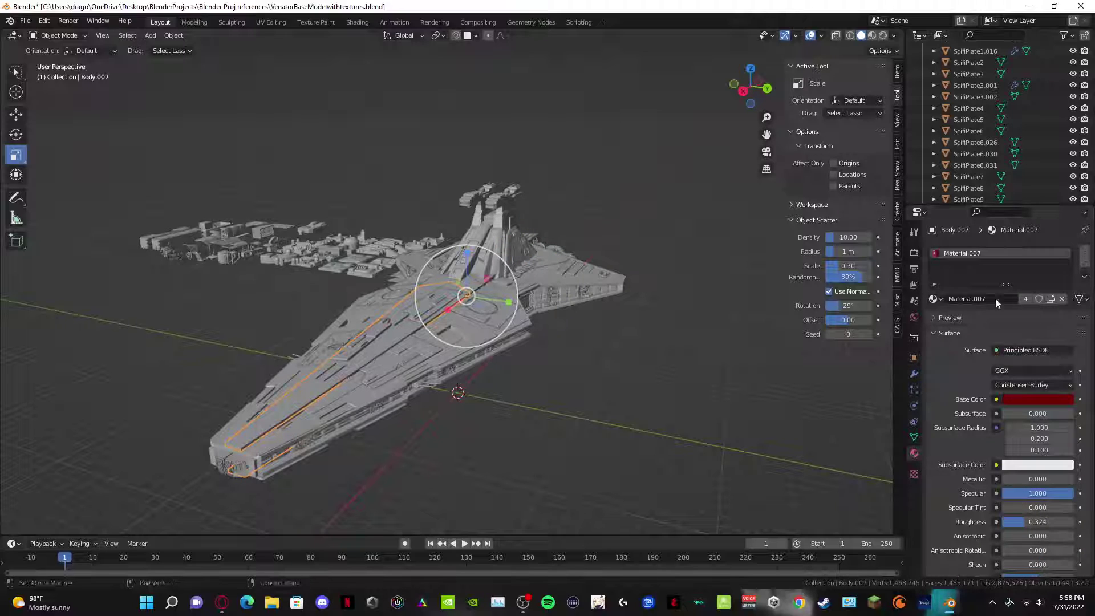
left_click(1088, 263)
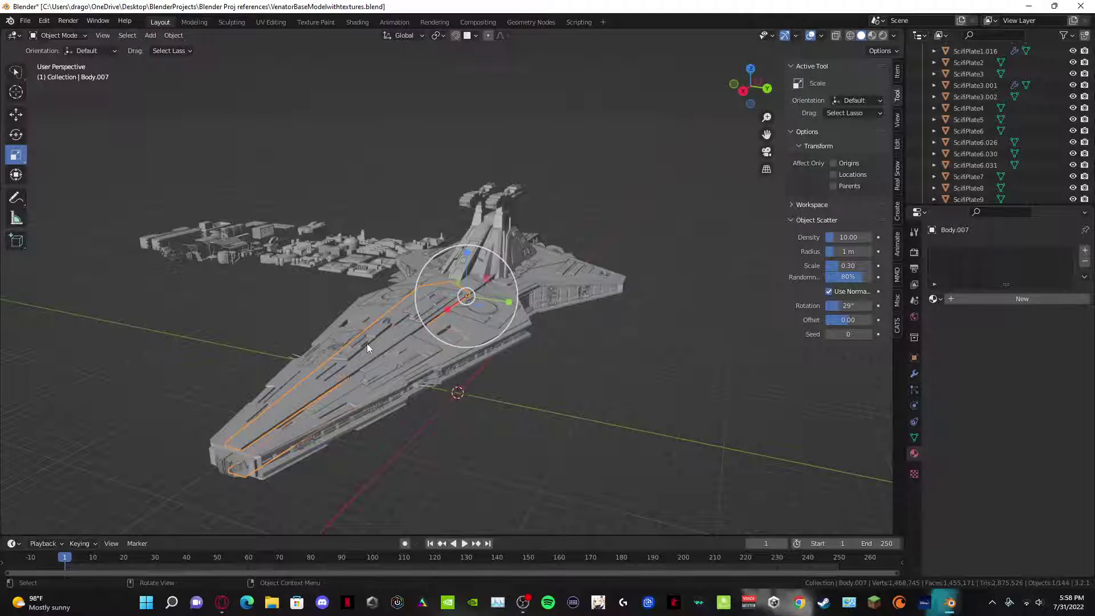
Step: Remove the materials from the two central deck plates, viewing the ship in material preview shading
left_click(368, 342)
left_click(1085, 262)
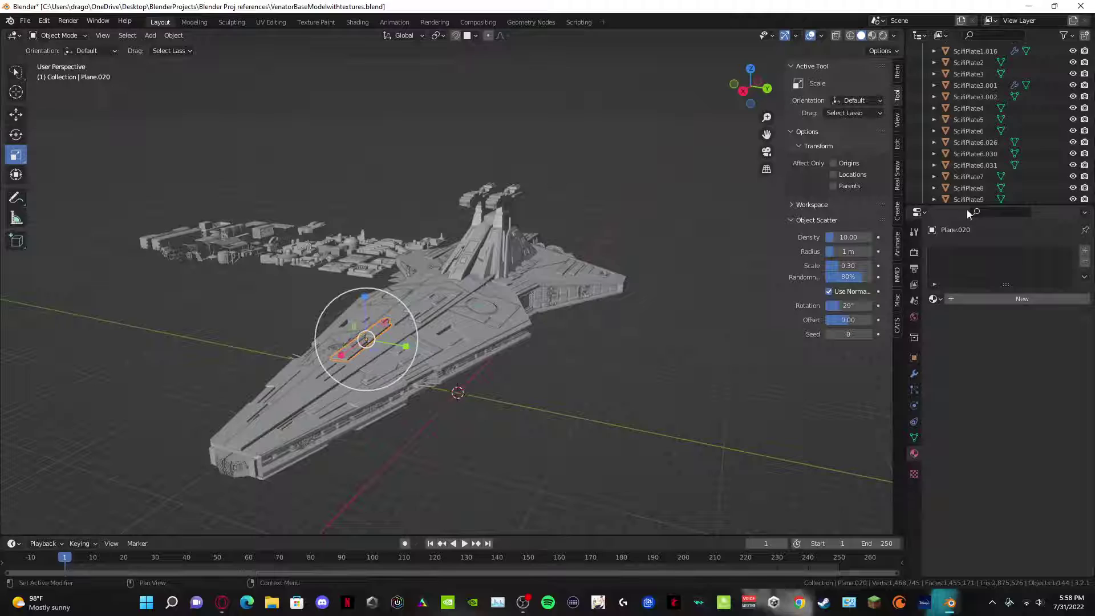
left_click(874, 36)
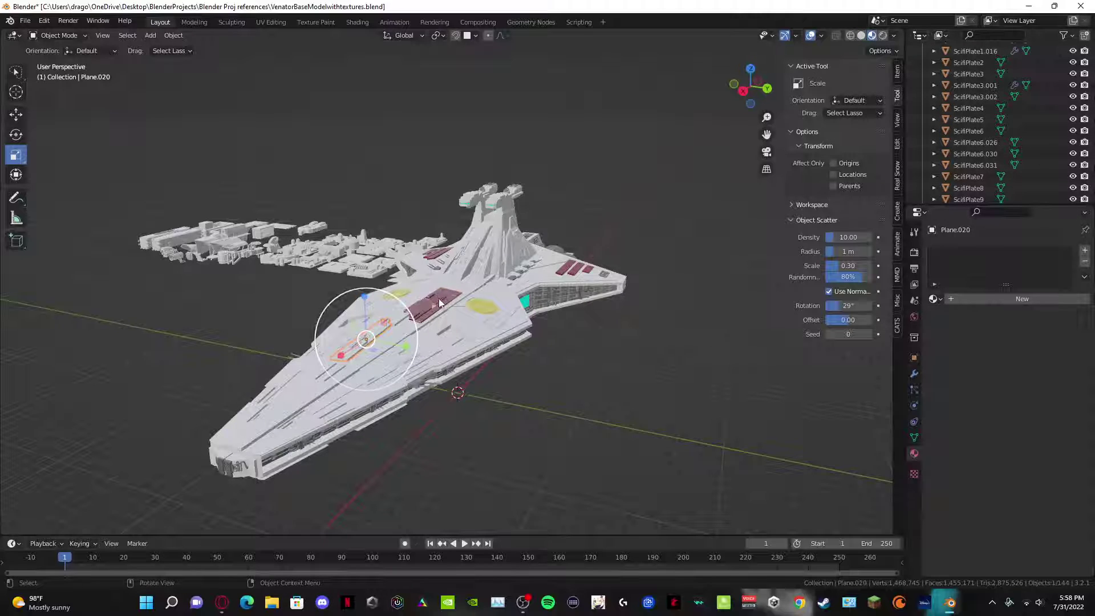
left_click(440, 303)
left_click(1085, 262)
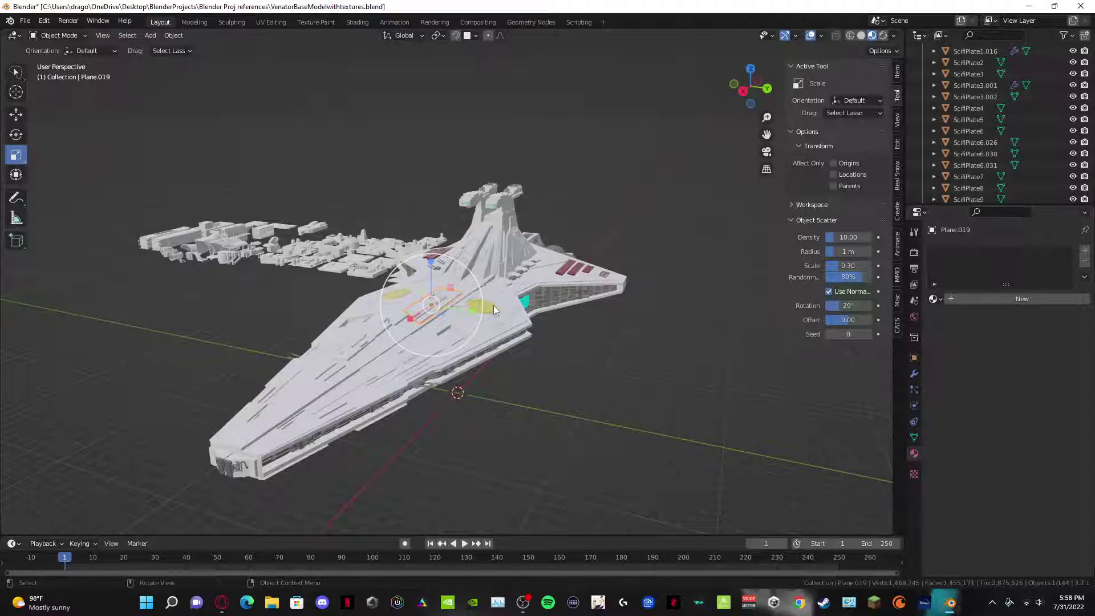
Step: Remove the materials from the yellow deck circles and the red wing markings
left_click(494, 306)
left_click(469, 350)
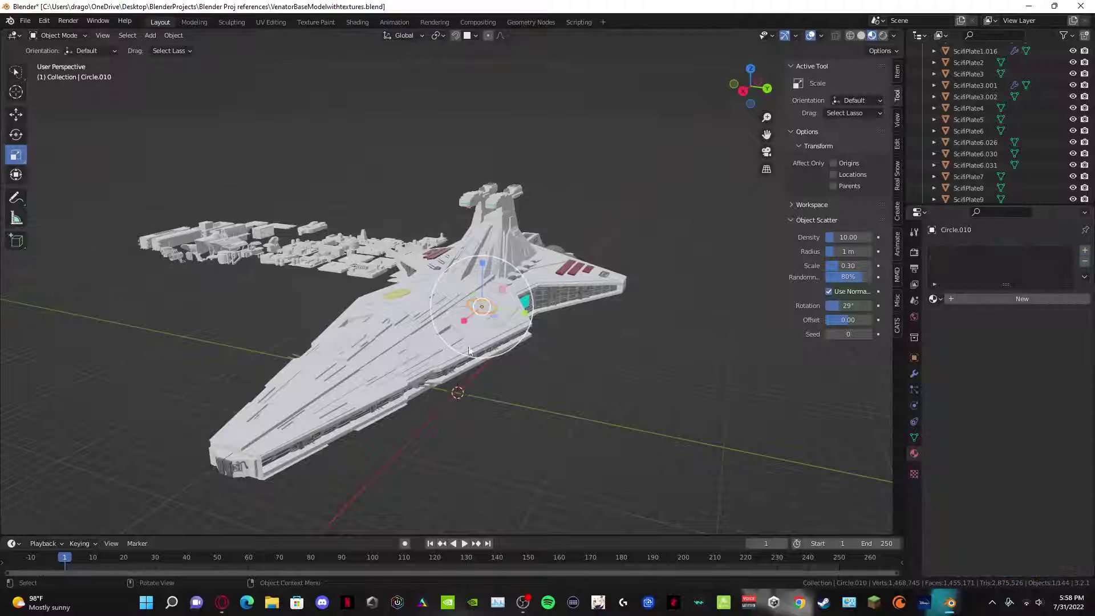
left_click(568, 271)
left_click(556, 280)
middle_click_drag(556, 279, 489, 377)
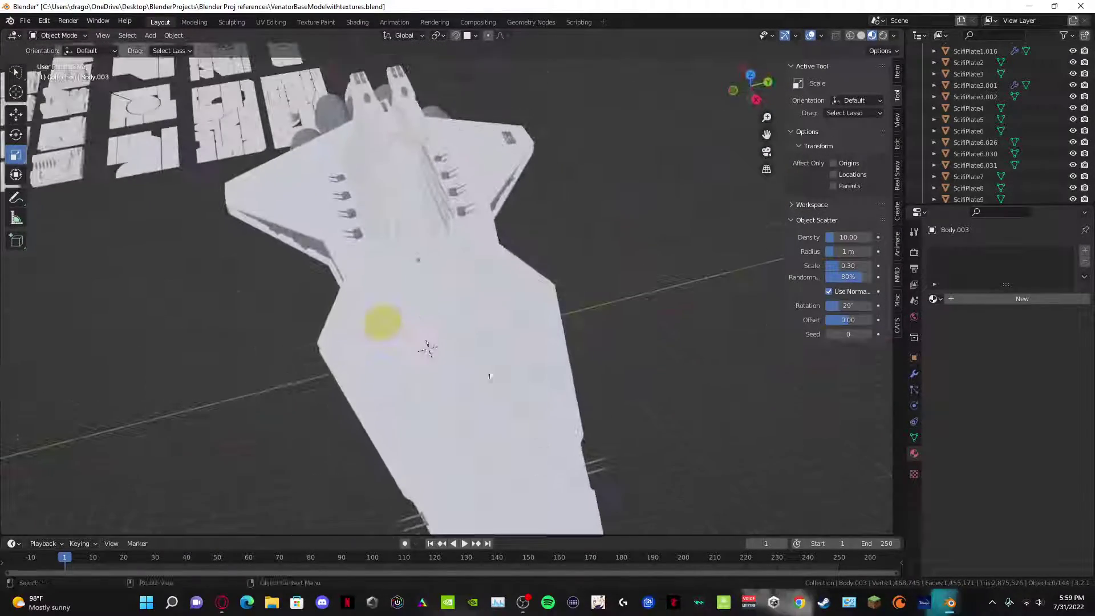
left_click(378, 320)
left_click(1086, 263)
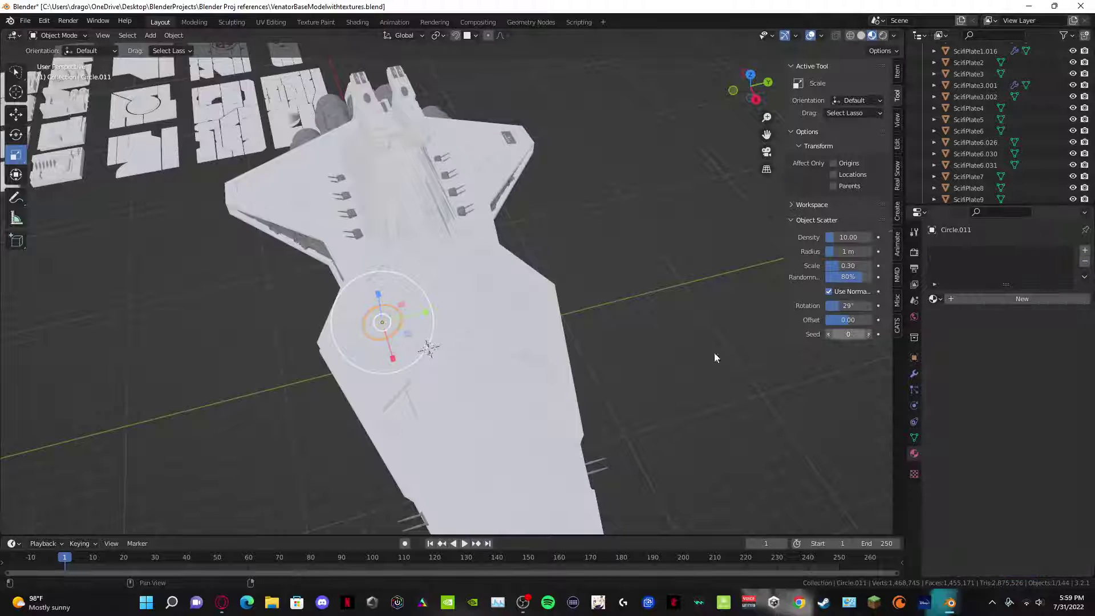
Step: Remove Material.001 from the main engines and the mechanical detailing around them
middle_click_drag(714, 352, 479, 319)
left_click(479, 318)
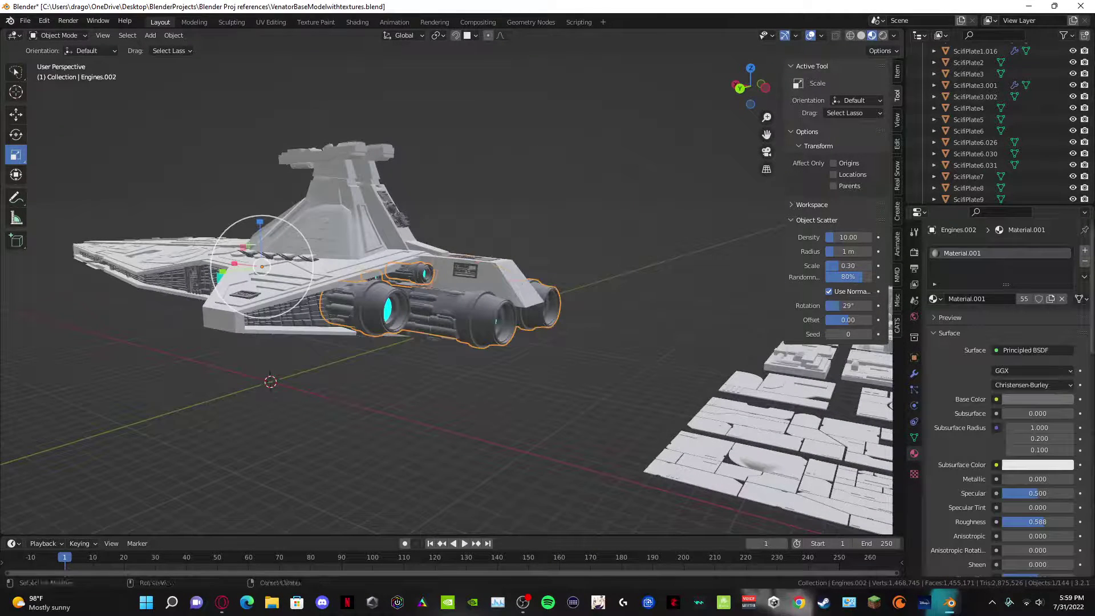
left_click(1084, 263)
left_click(367, 305)
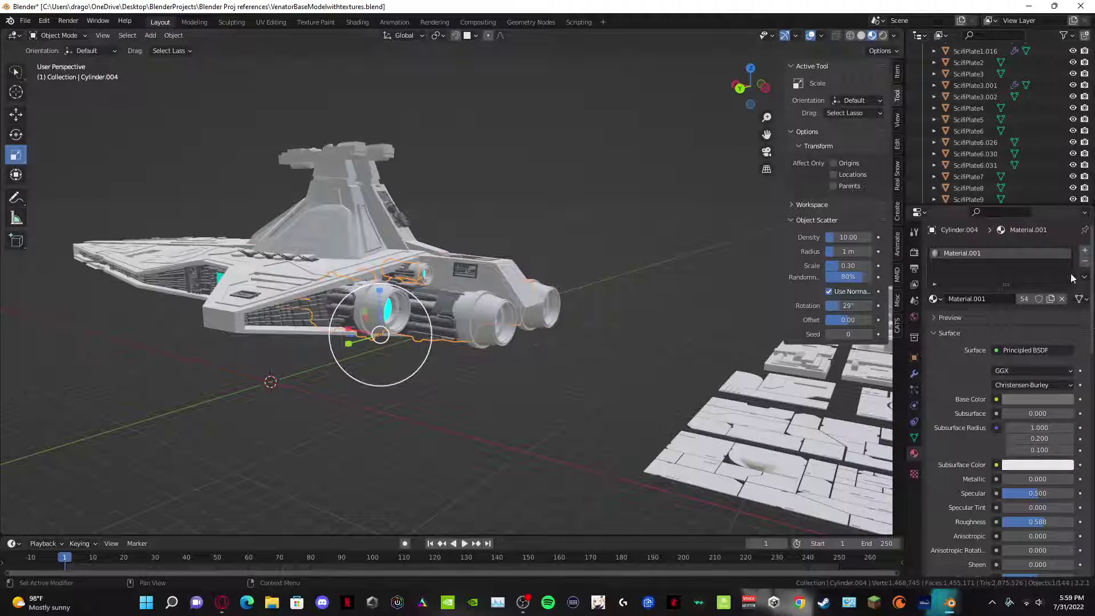
left_click(1085, 263)
Step: Remove Material.001 from the round disc on the rear hull between the engines
middle_click_drag(436, 373, 342, 342)
left_click(309, 315)
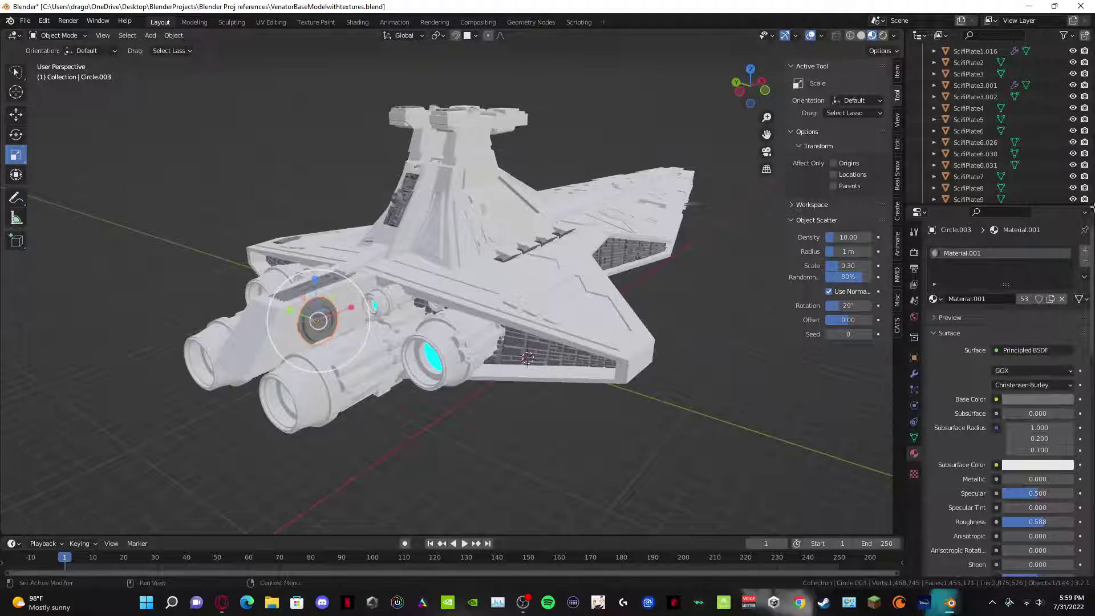
left_click(1085, 262)
Step: Remove the material from the three sci-fi plates stacked on the back of the bridge tower
middle_click_drag(309, 292, 422, 210)
left_click(422, 210)
left_click(1084, 262)
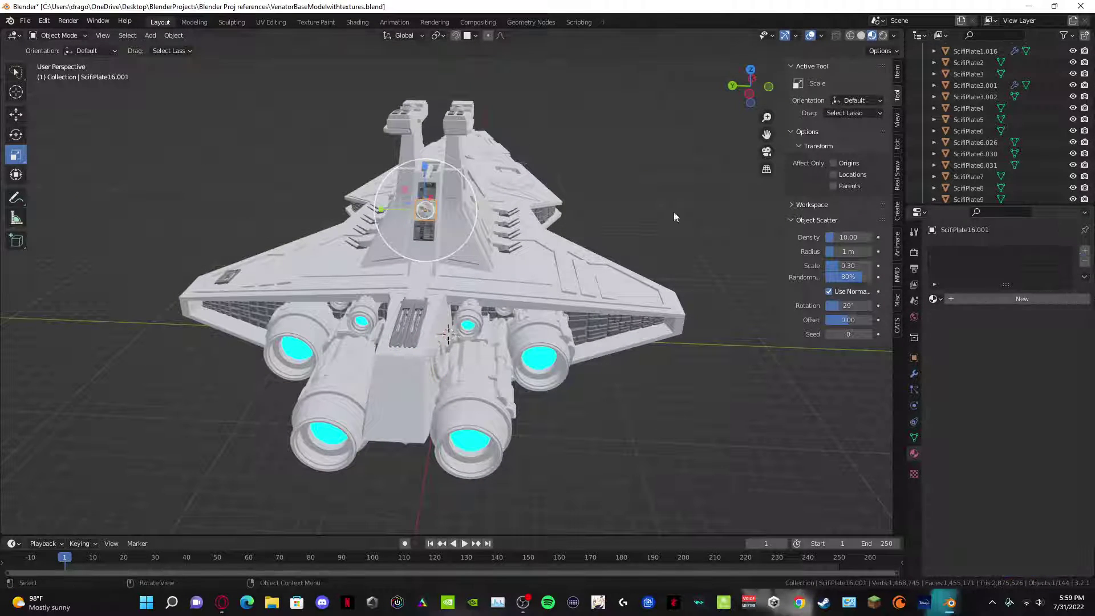
left_click(421, 200)
left_click(1085, 262)
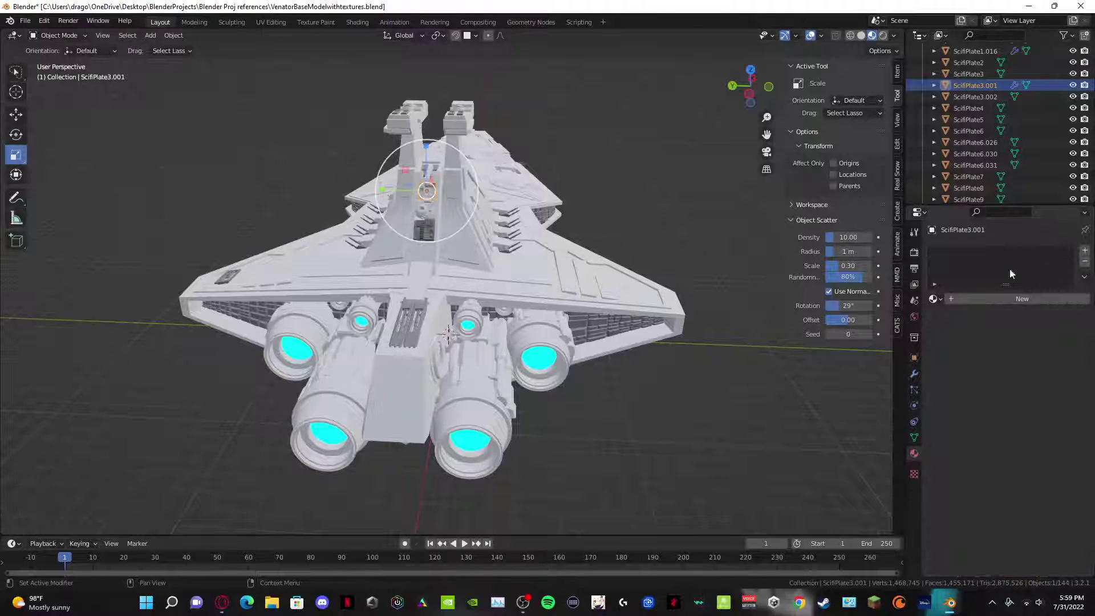
left_click(423, 231)
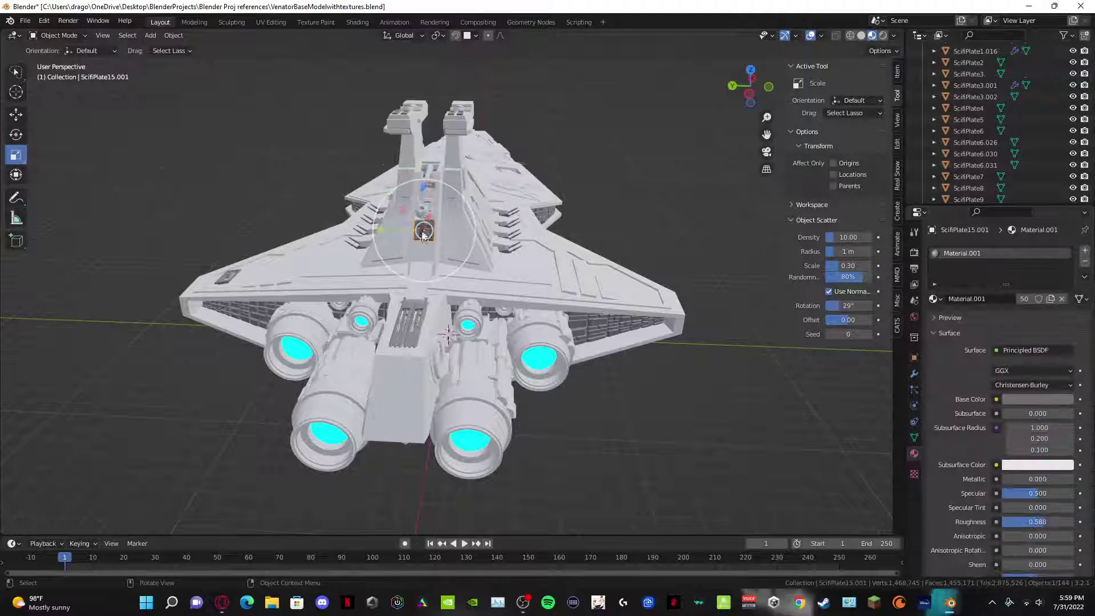
left_click(1085, 261)
Step: Remove Material.001 from the two slatted blocks on top of the central rear hull
left_click(417, 317)
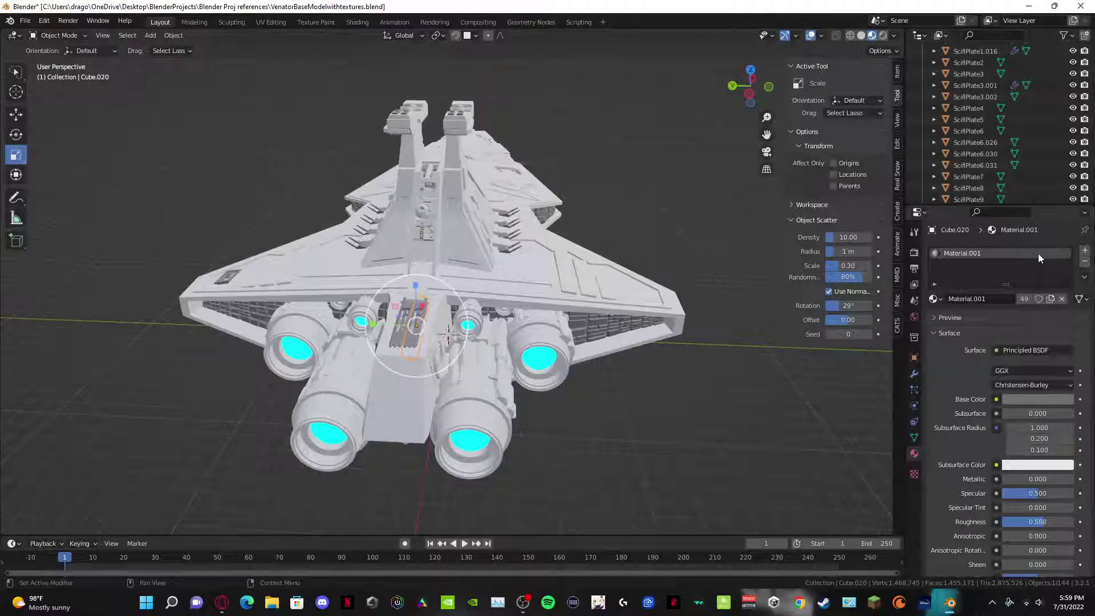
left_click(1085, 261)
left_click(405, 326)
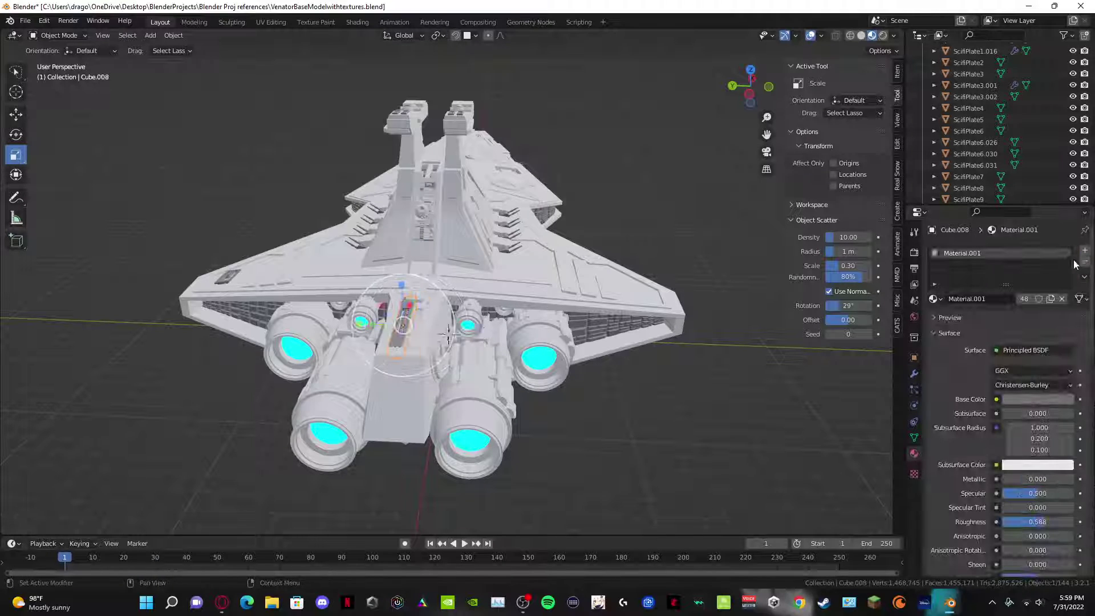
left_click(1085, 262)
Step: Remove Material.001 from the small wing panel and the rows of cannons beside the bridge
middle_click_drag(548, 320, 460, 320)
left_click(328, 355)
left_click(1086, 262)
left_click(459, 320)
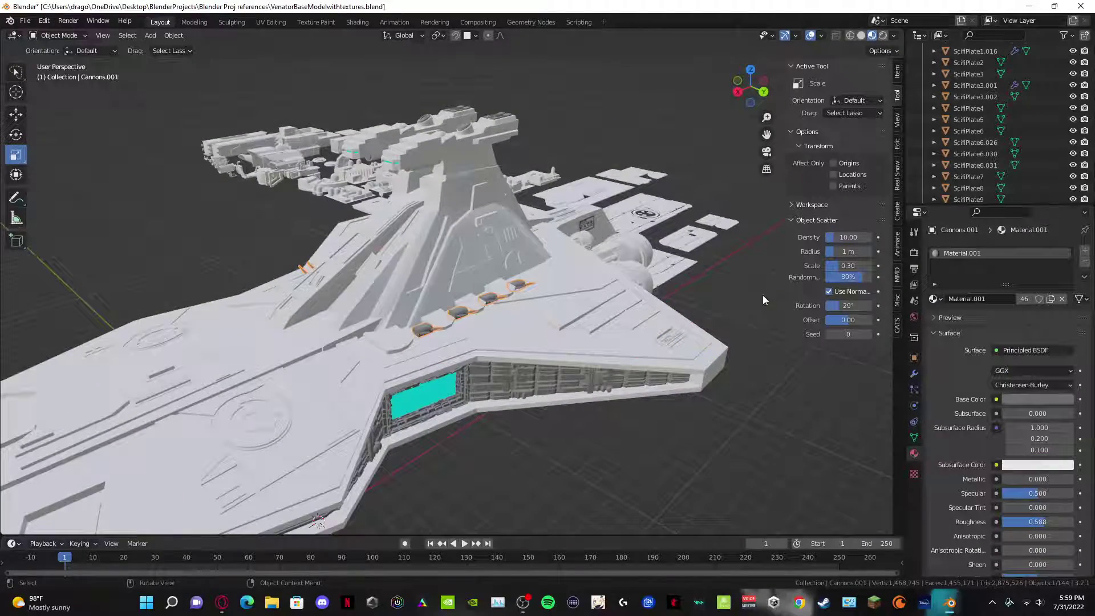
left_click(1085, 262)
Step: Remove Material.001 from the round discs on both bridge heads and one slat block on the nearer head
middle_click_drag(341, 324, 542, 357)
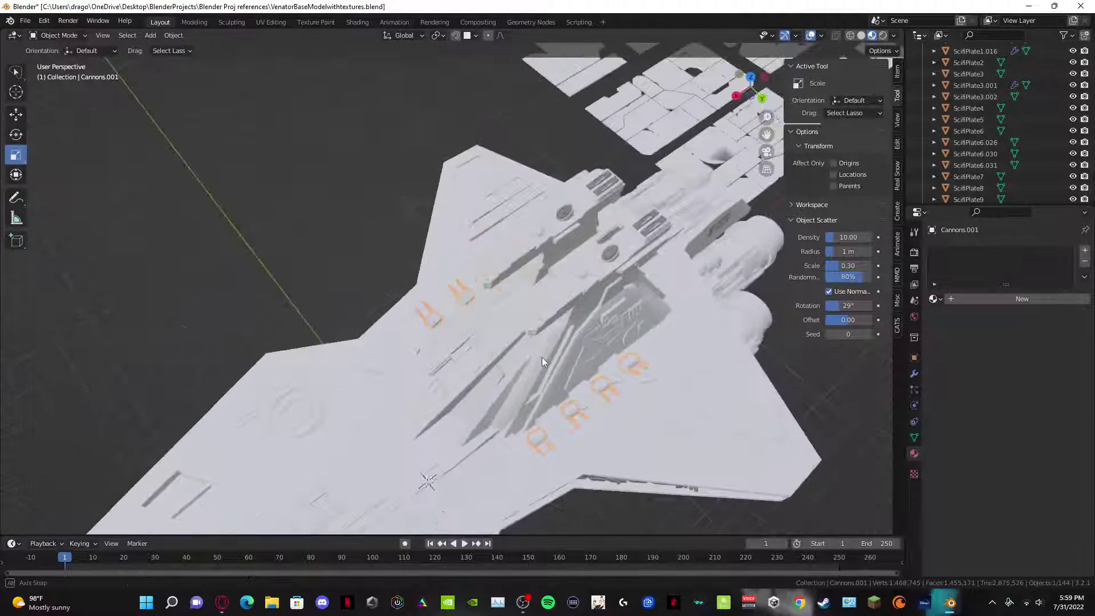
left_click(610, 253)
left_click(1085, 263)
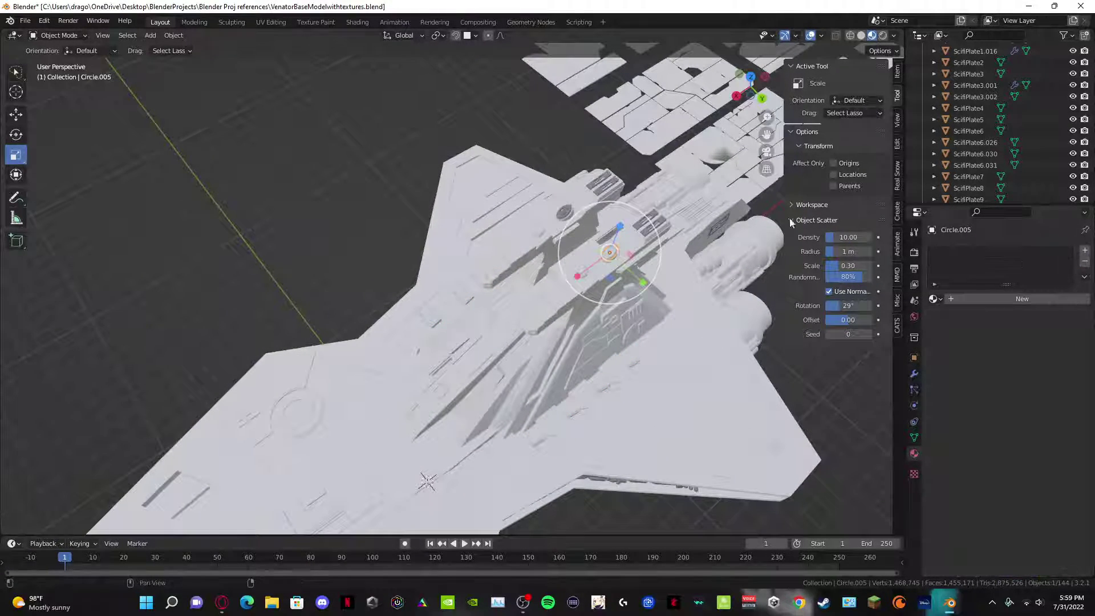
left_click(650, 219)
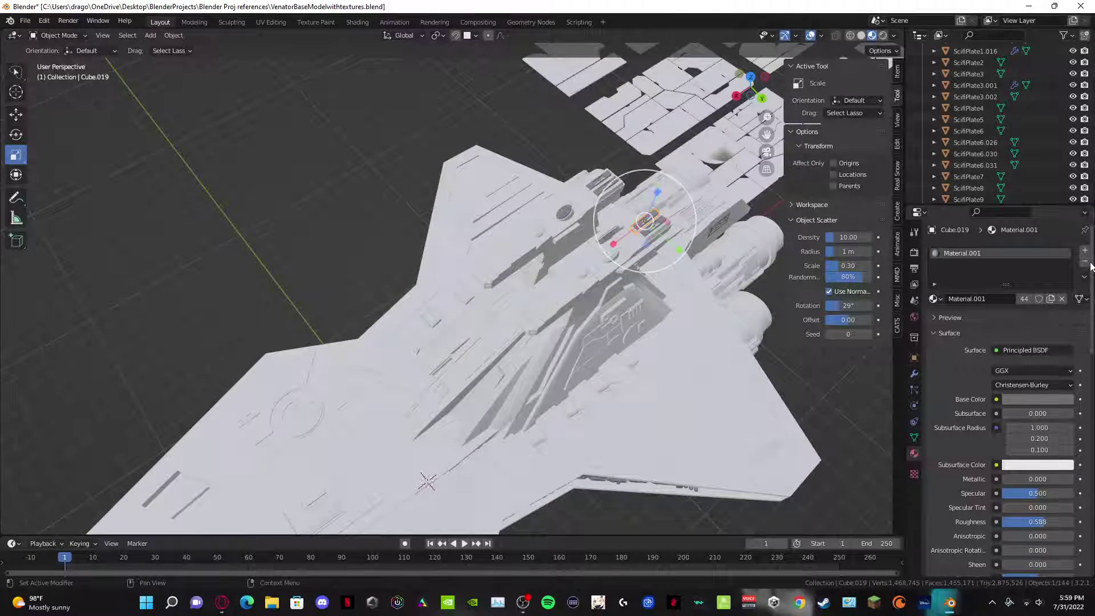
left_click(1085, 264)
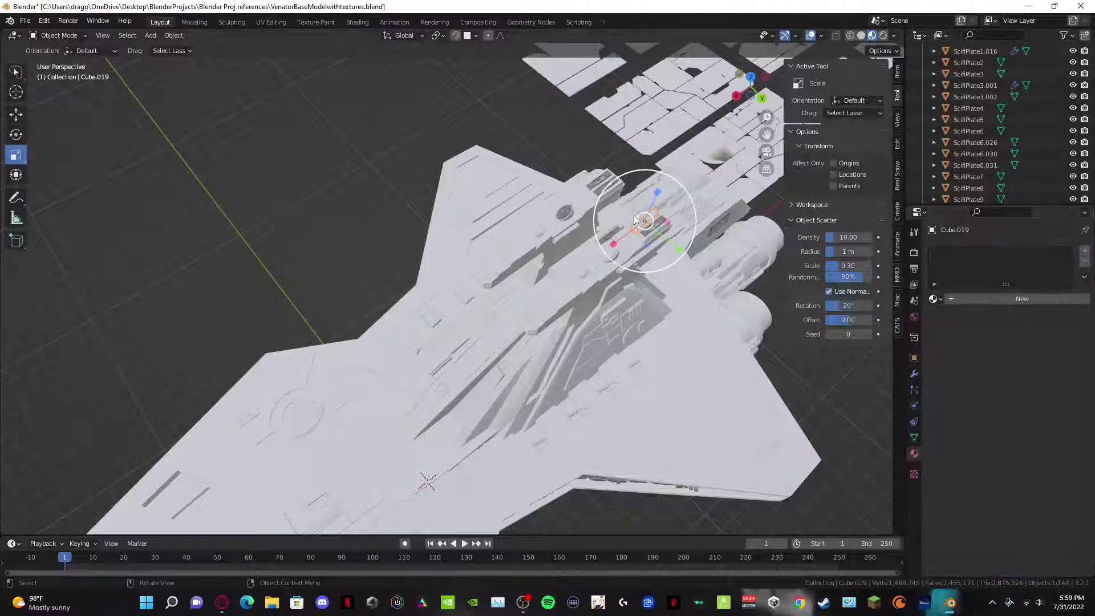
left_click(565, 213)
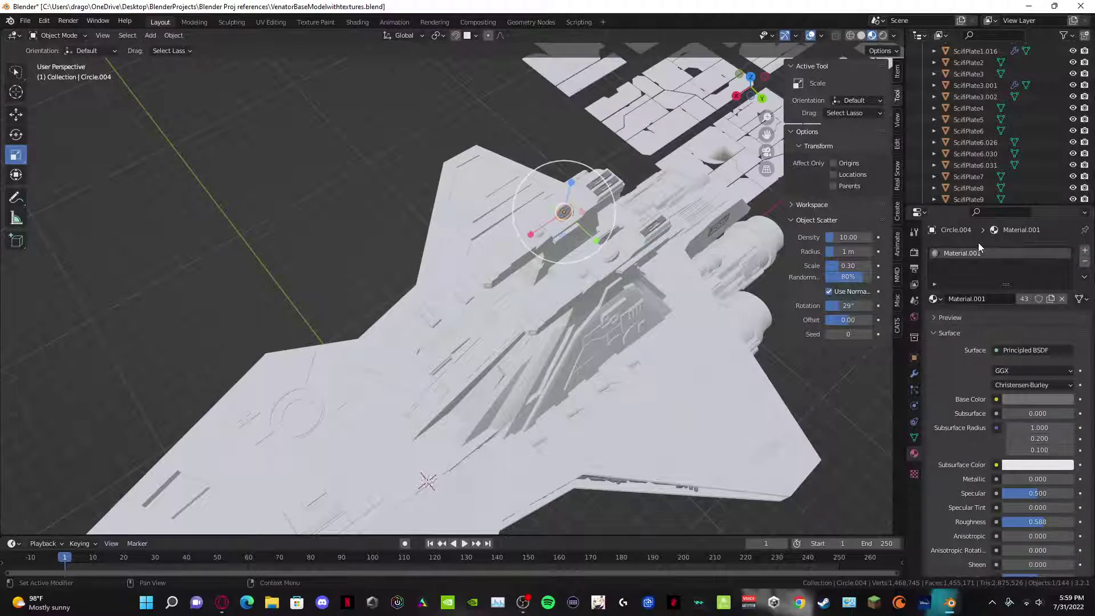
left_click(1085, 262)
Step: Remove Material.001 from the remaining slat blocks on top of the two bridge heads
left_click(656, 220)
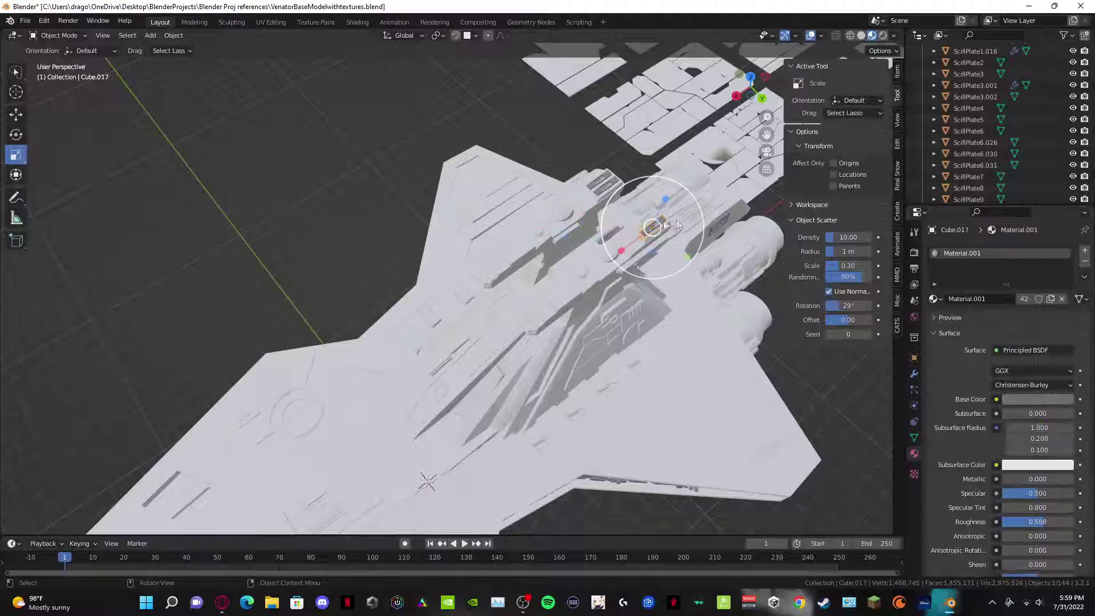
left_click(1085, 263)
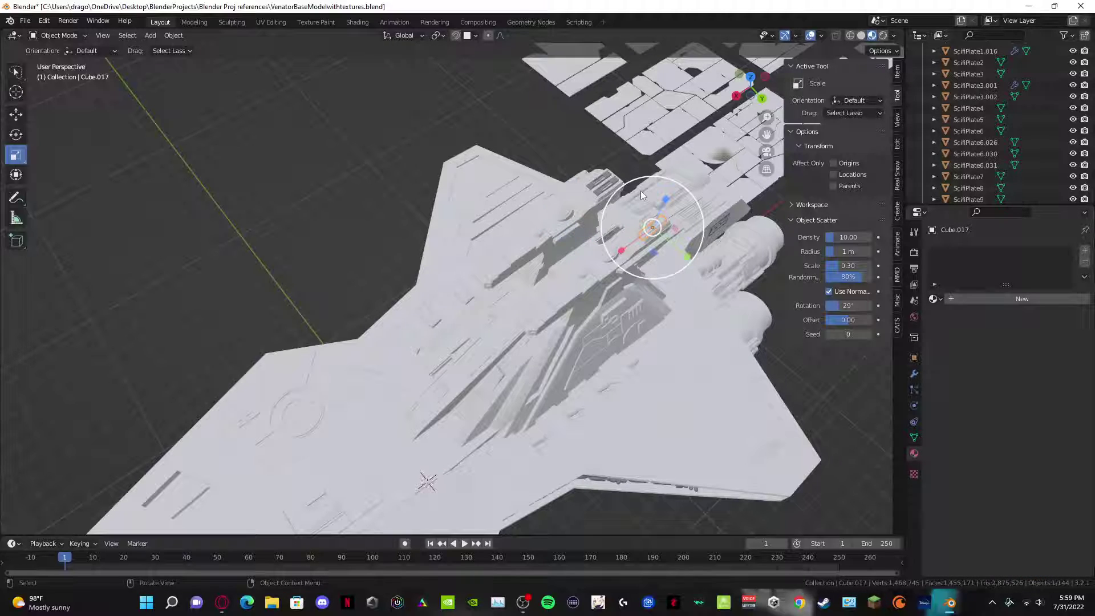
left_click(606, 185)
left_click(1085, 263)
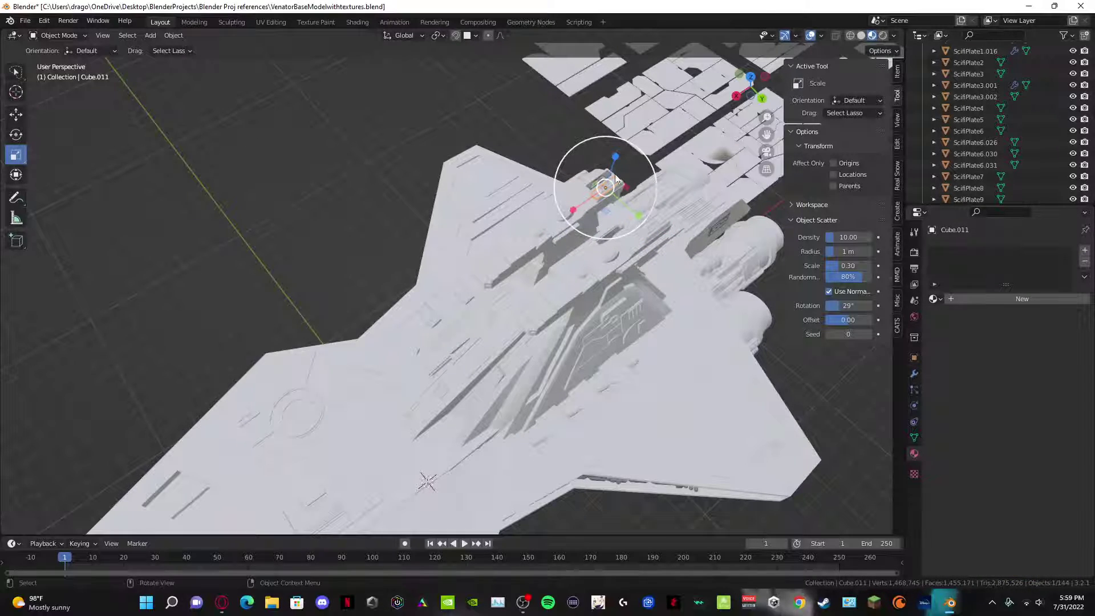
left_click(599, 182)
left_click(1085, 263)
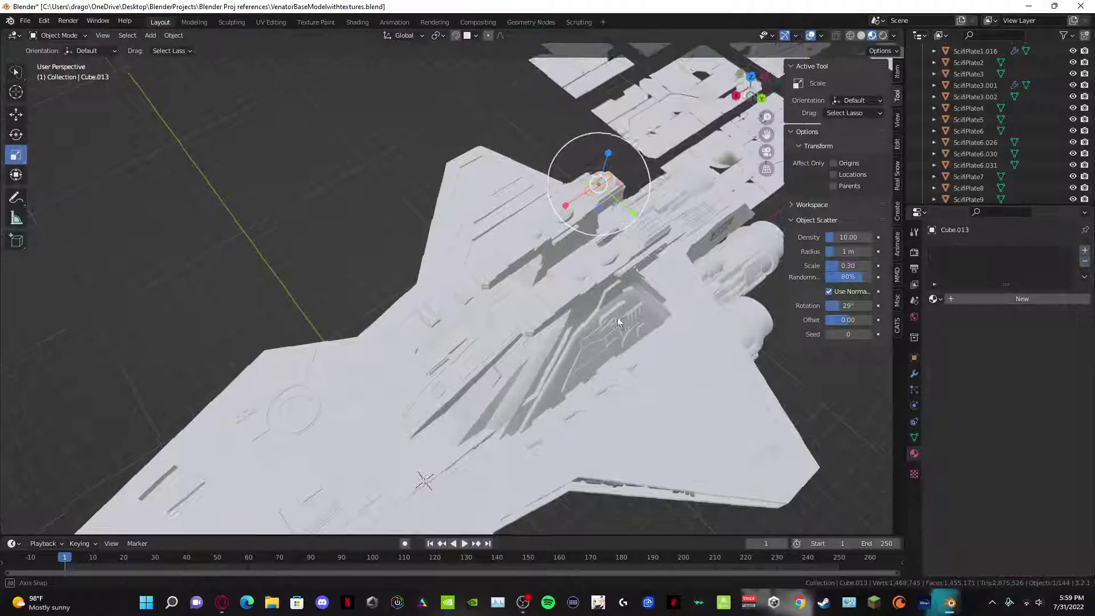
Step: Remove Material.001 from the rectangular panel on the side of the rear engine block
middle_click_drag(434, 319, 536, 309)
left_click(583, 336)
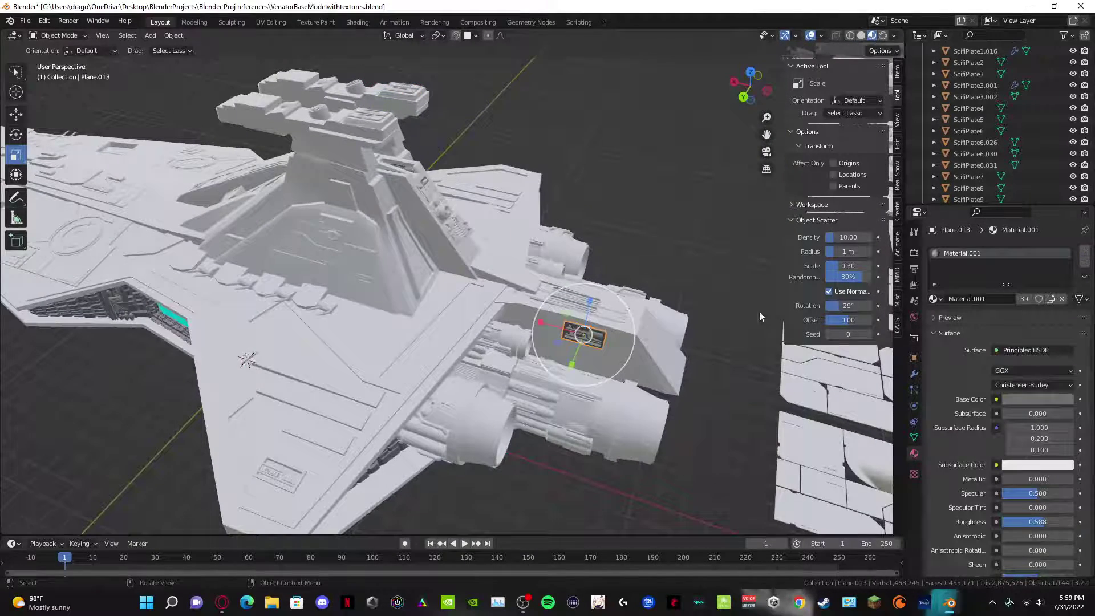
left_click(1085, 263)
Step: Remove Material.001 from the two detailed side-trench meshes, discombobulated_mesh.002 and discombobulated_mesh.003
middle_click_drag(612, 217, 493, 297)
left_click(493, 296)
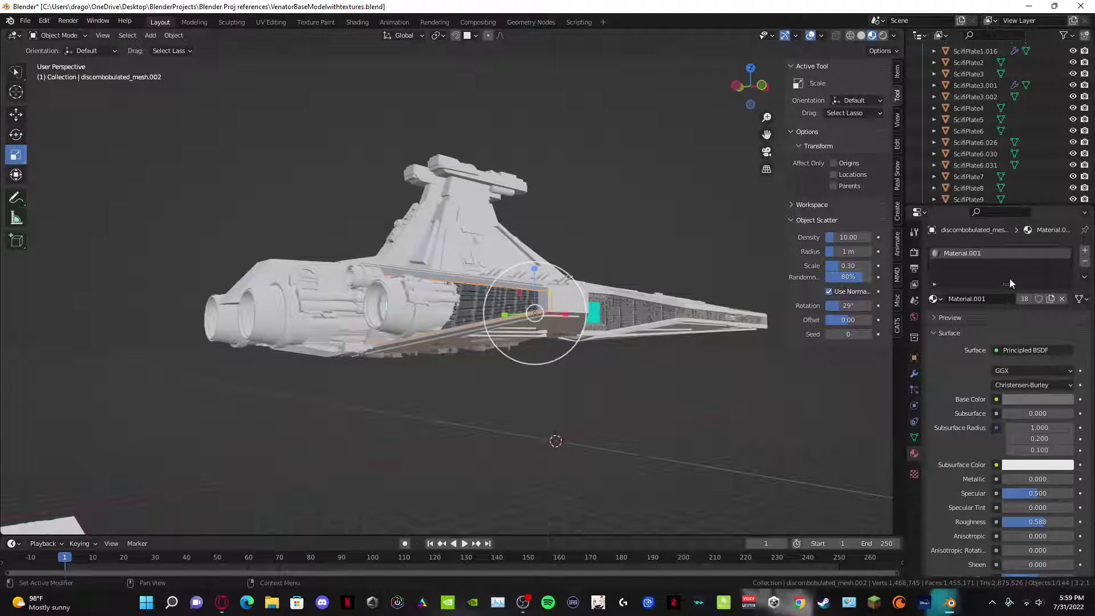
left_click(1083, 263)
middle_click_drag(633, 332, 559, 337)
left_click(574, 299)
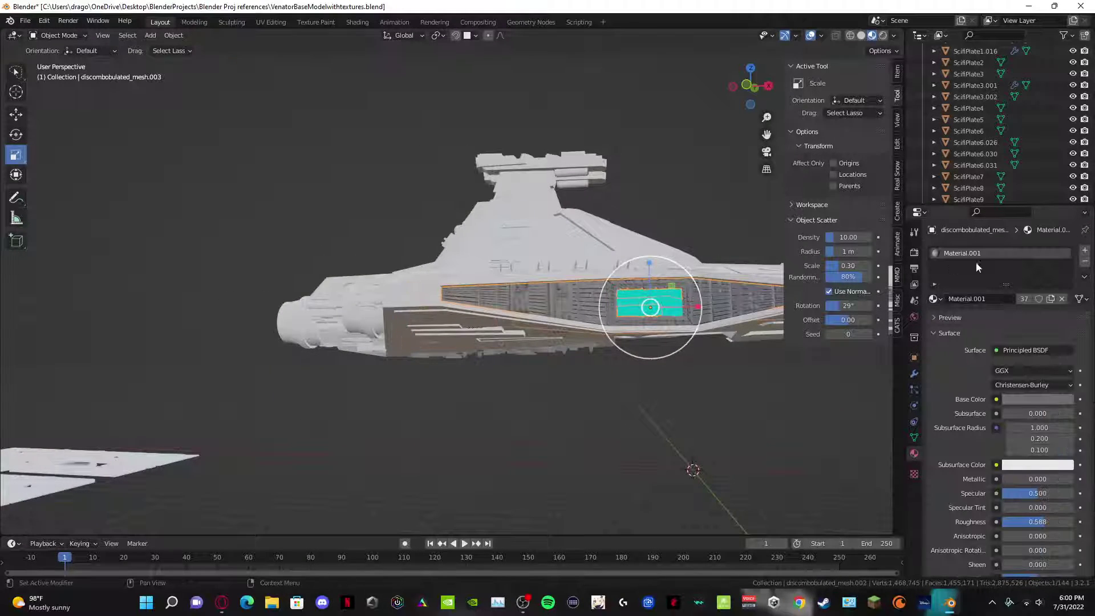
left_click(1085, 262)
Step: Remove the material from the sci-fi plate in the side trench just ahead of the cyan hangar opening
middle_click_drag(739, 331, 342, 379)
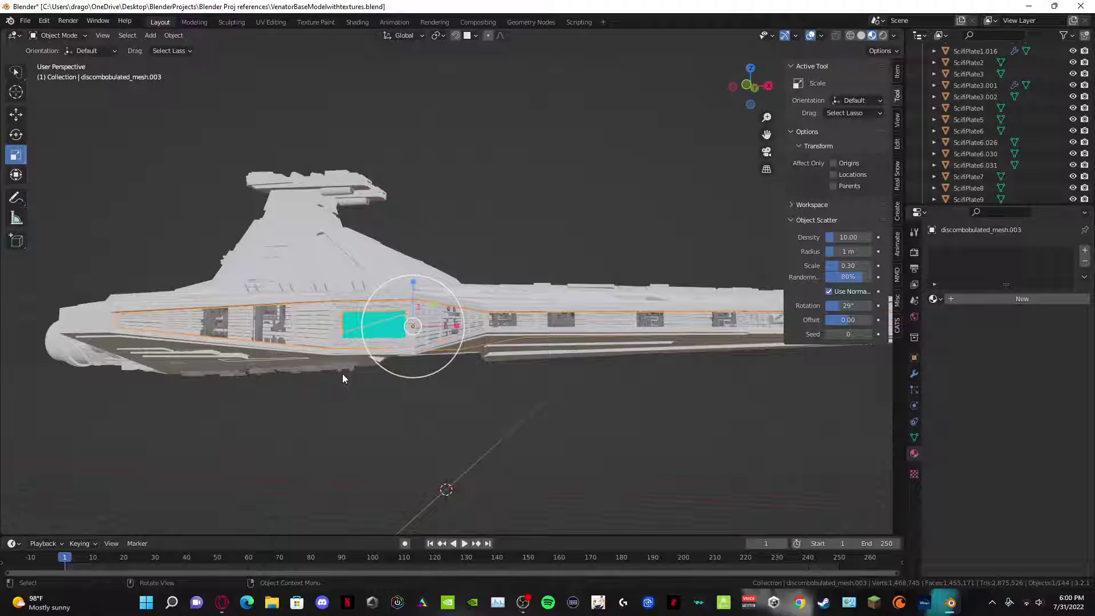
left_click(451, 320)
left_click(1085, 262)
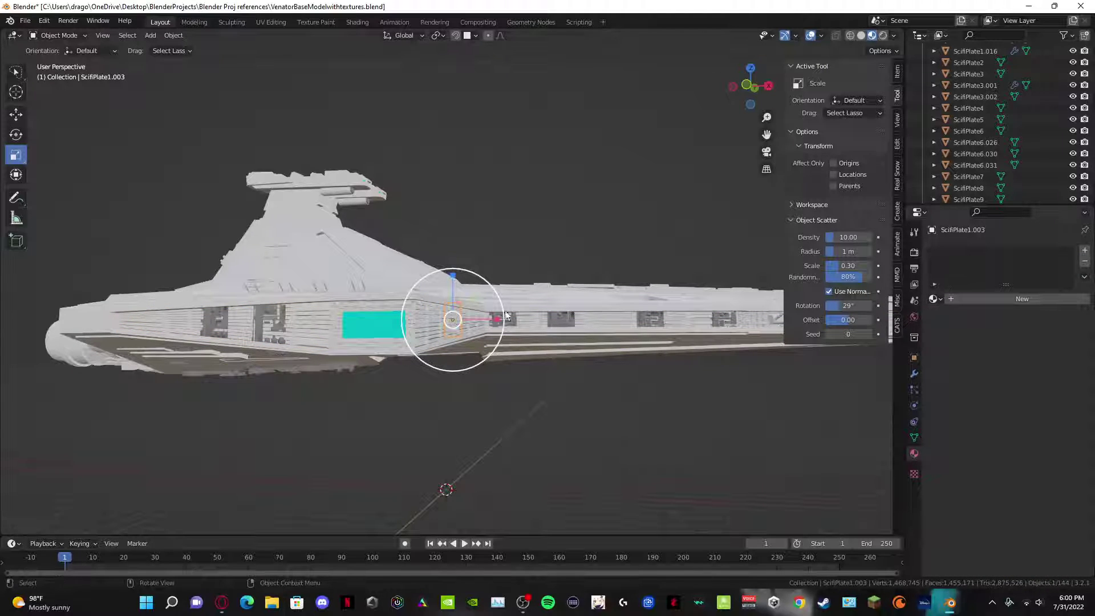
Step: Remove Material.001 from the first sci-fi plate in the forward side trench, just ahead of the angled hangar section
left_click(618, 311)
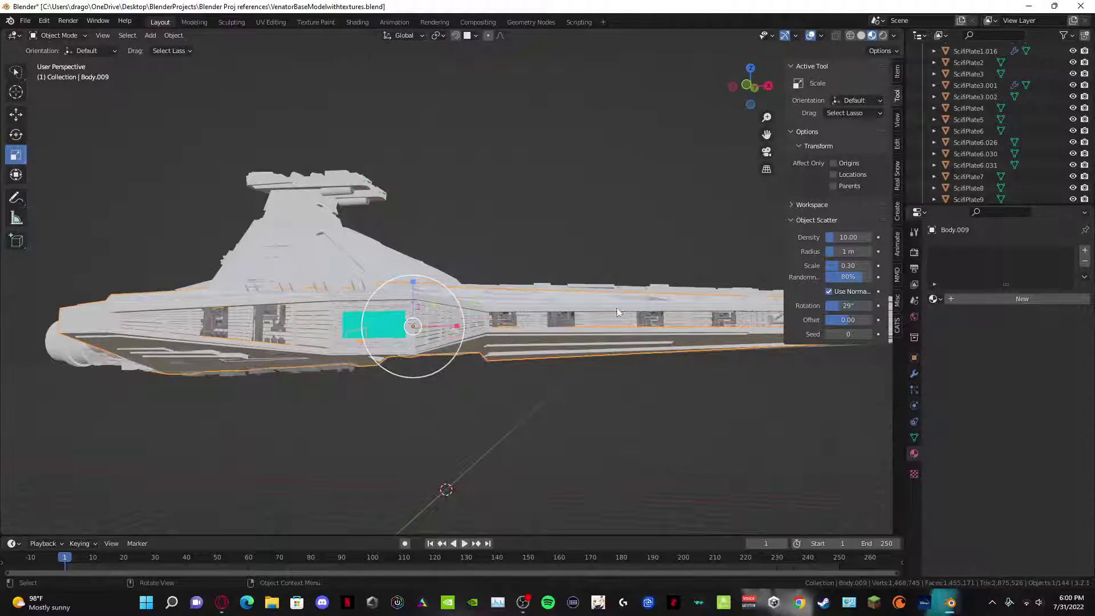
left_click(512, 318)
left_click(1085, 263)
Step: Remove Material.001 from the two sci-fi plates in the side trench behind the cyan hangar opening
left_click(268, 324)
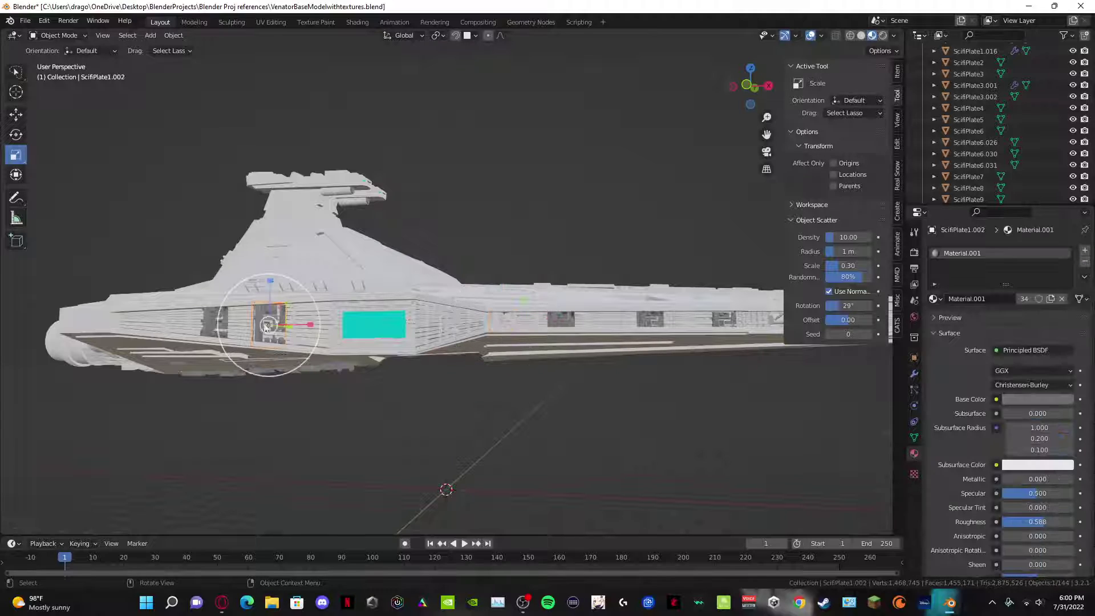
left_click(1086, 262)
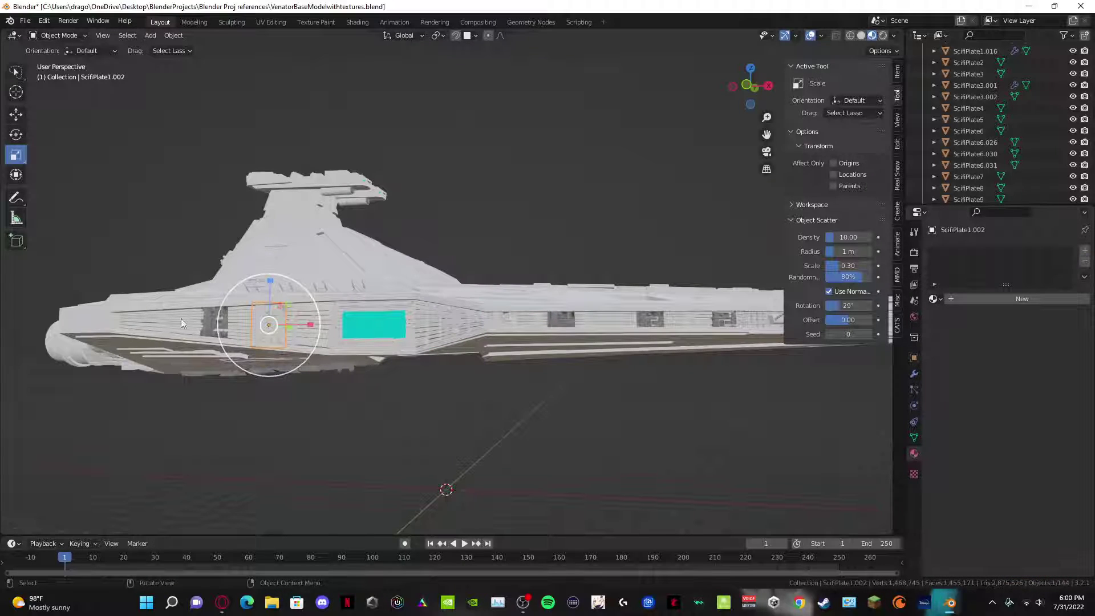
left_click(215, 326)
left_click(217, 319)
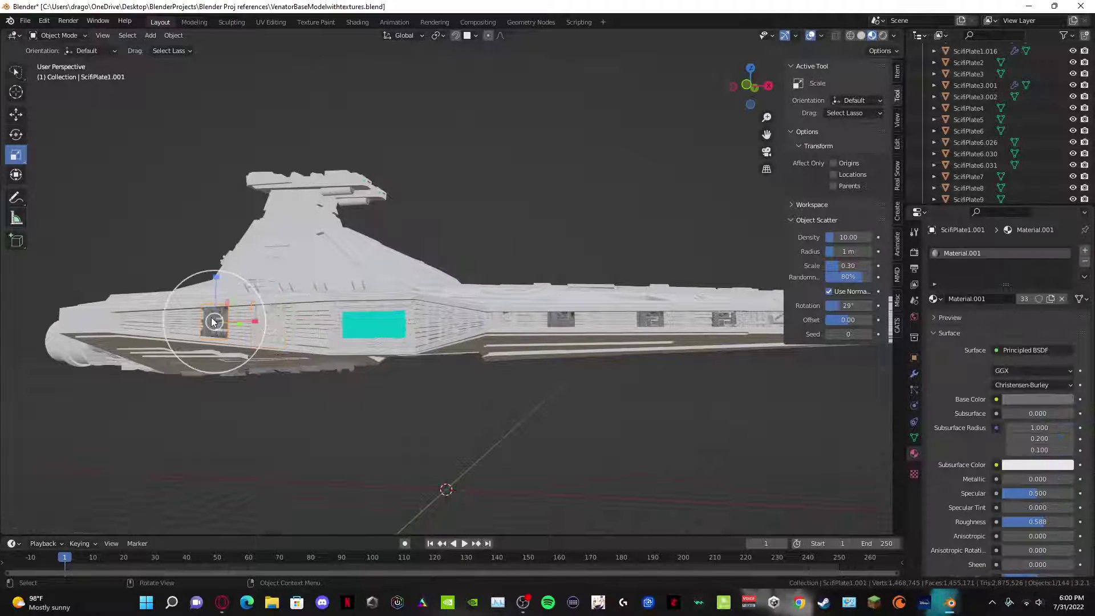
left_click(1085, 262)
Step: Remove Material.001 from the next three sci-fi plates along the forward side trench, ScifiPlate1.006, ScifiPlate1.007 and ScifiPlate1.008
middle_click_drag(480, 377, 438, 381)
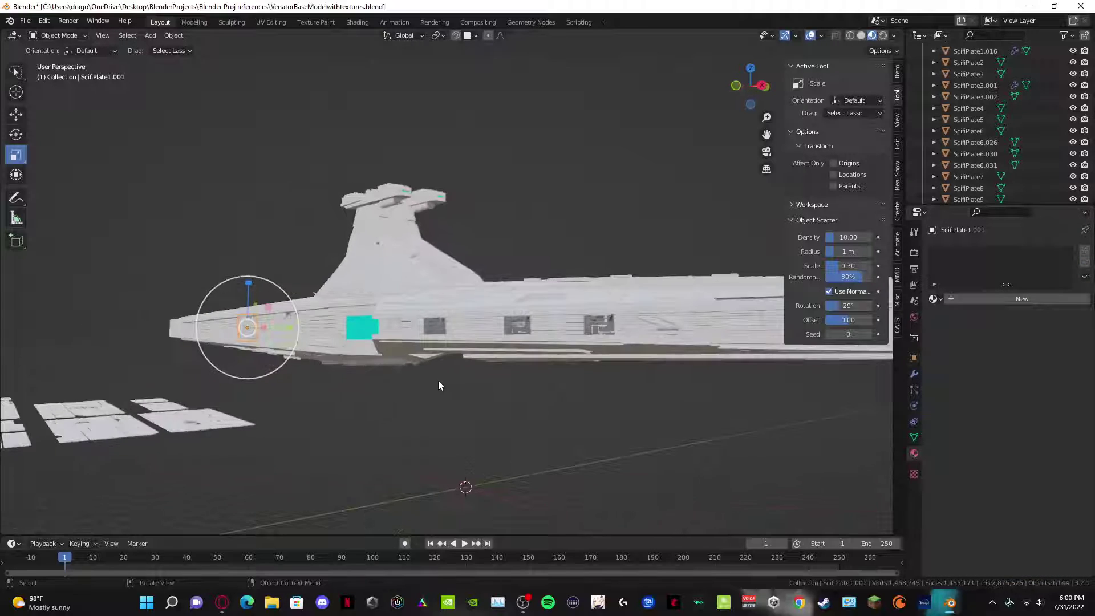
left_click(364, 454)
middle_click_drag(364, 454, 490, 283)
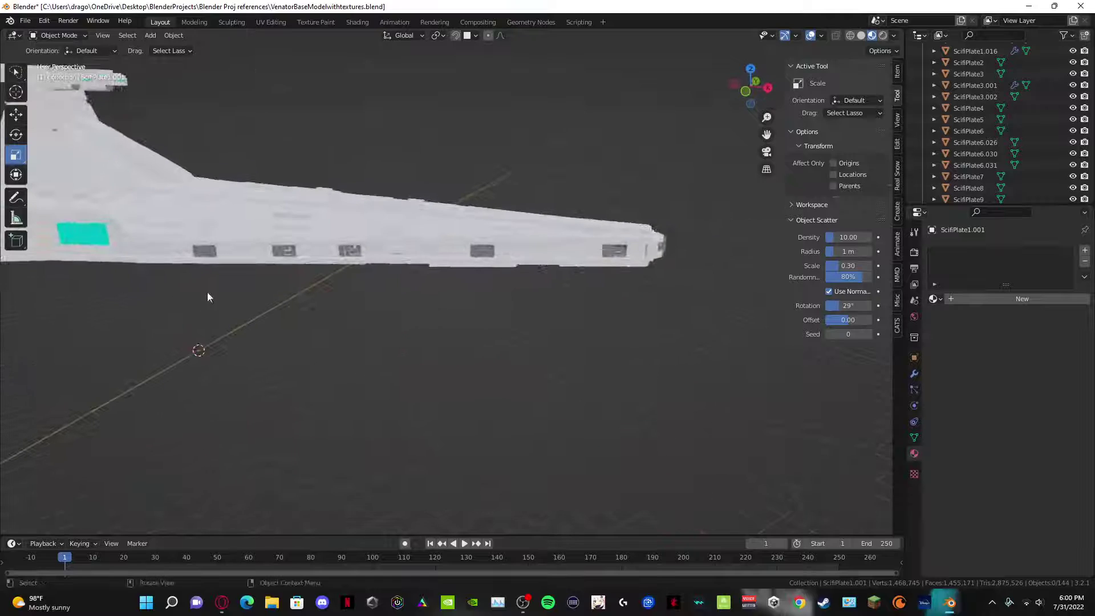
scroll(207, 294, "up", 3)
middle_click_drag(208, 294, 527, 314, "shift")
left_click(367, 263)
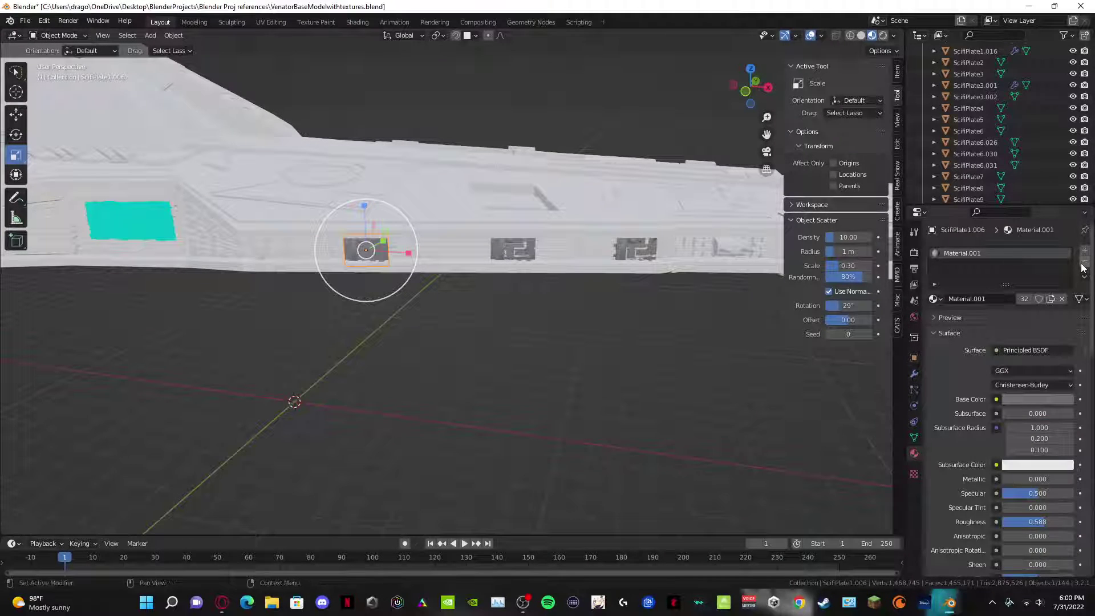
left_click(512, 247)
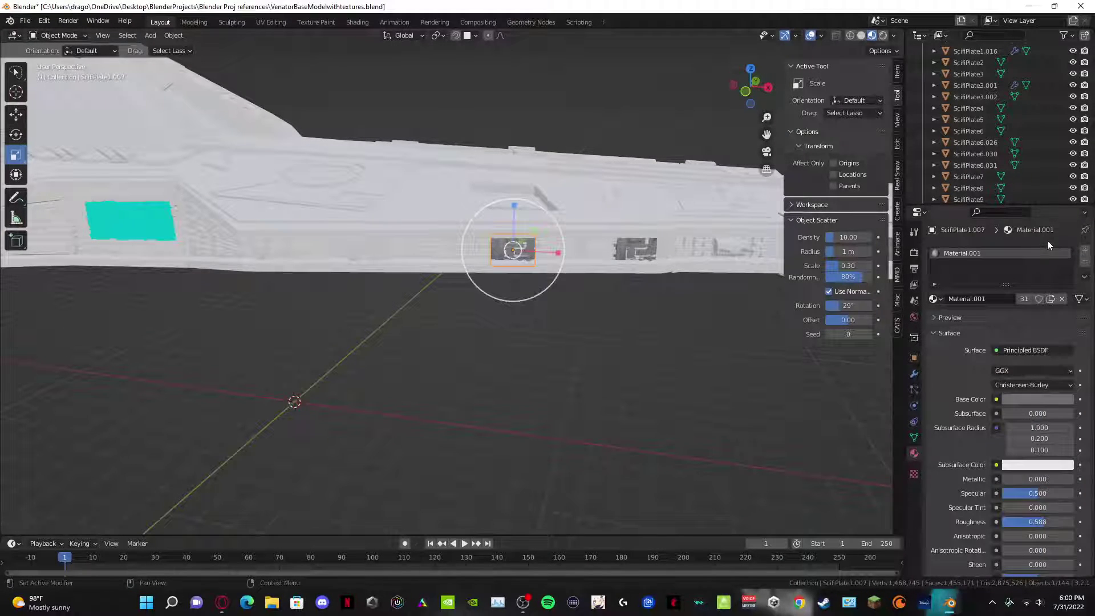
left_click(641, 255)
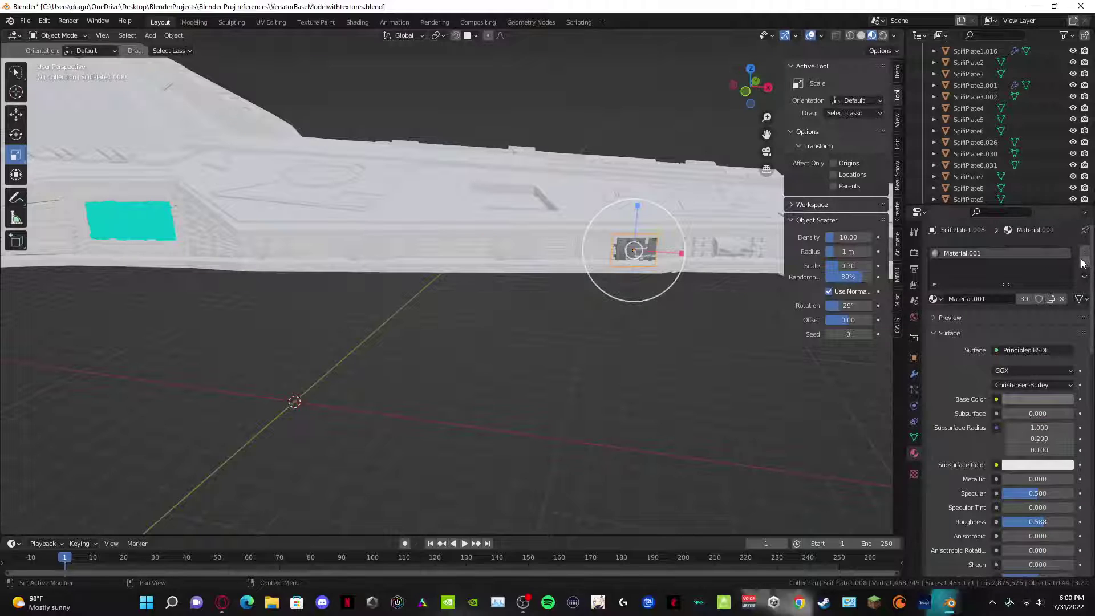
left_click(1084, 263)
Step: Remove Material.001 from the last two sci-fi plates in the side trench toward the bow, ScifiPlate1.009 and ScifiPlate1.016
middle_click_drag(654, 292, 457, 342, "shift")
left_click(539, 327)
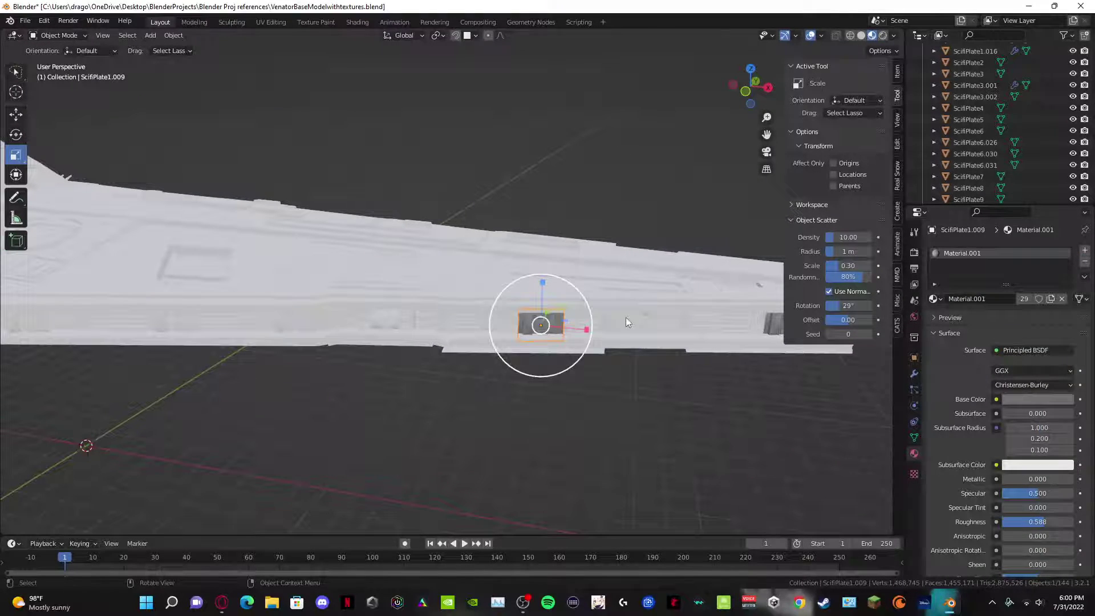
left_click(1085, 262)
middle_click_drag(711, 367, 454, 391, "shift")
left_click(531, 352)
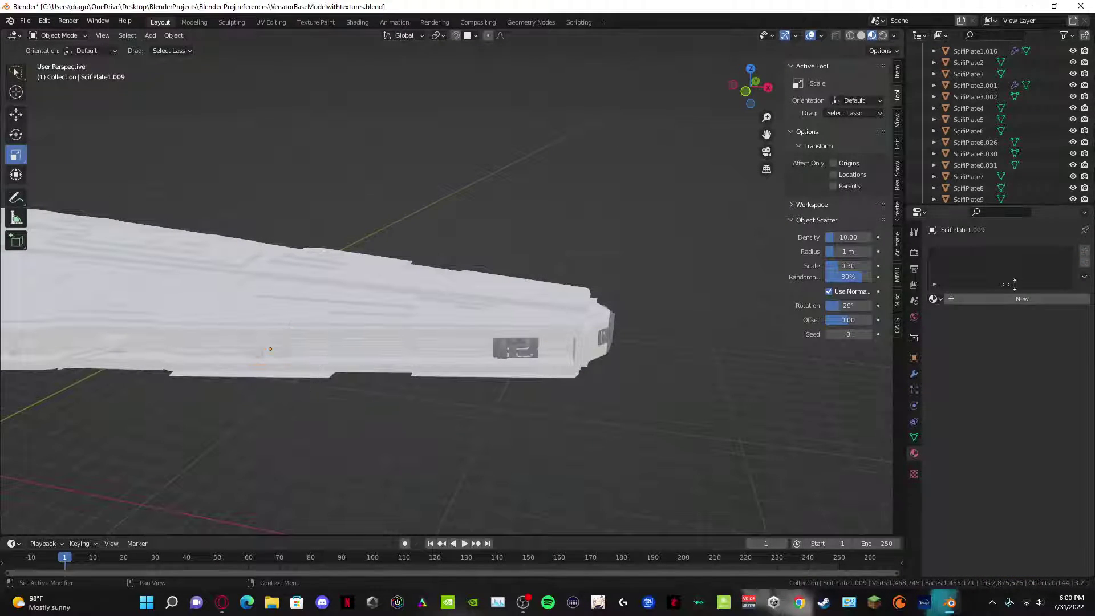
left_click(521, 350)
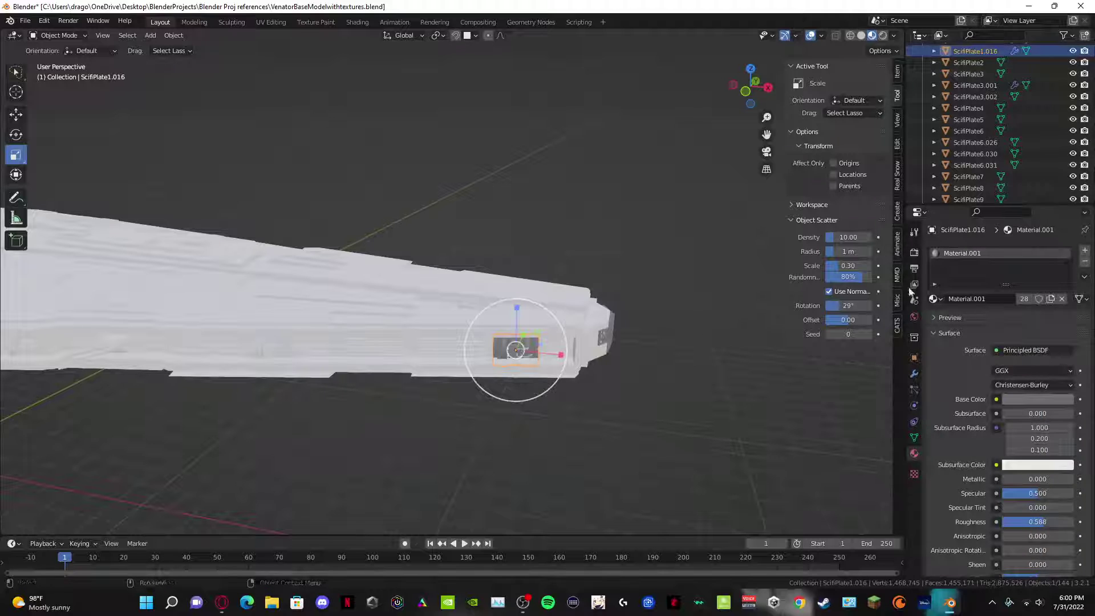
left_click(1084, 263)
Step: Remove Material.001 from the two ribbed blocks, Cube.021 and Cube.022, at the centre of the bow face
middle_click_drag(615, 393, 381, 381)
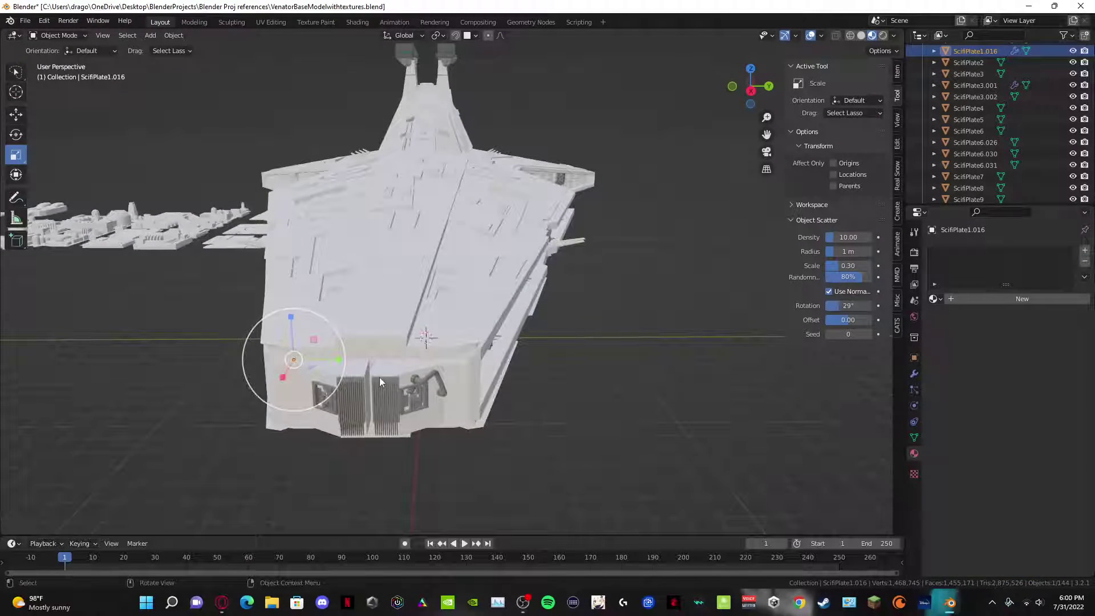
left_click(352, 414)
left_click(1084, 262)
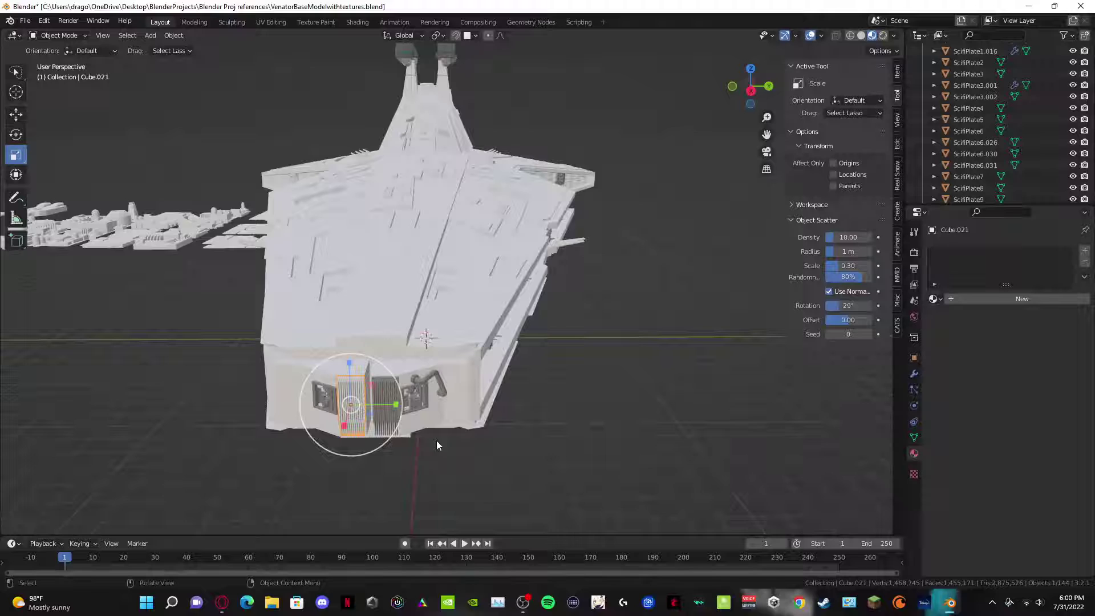
left_click(390, 405)
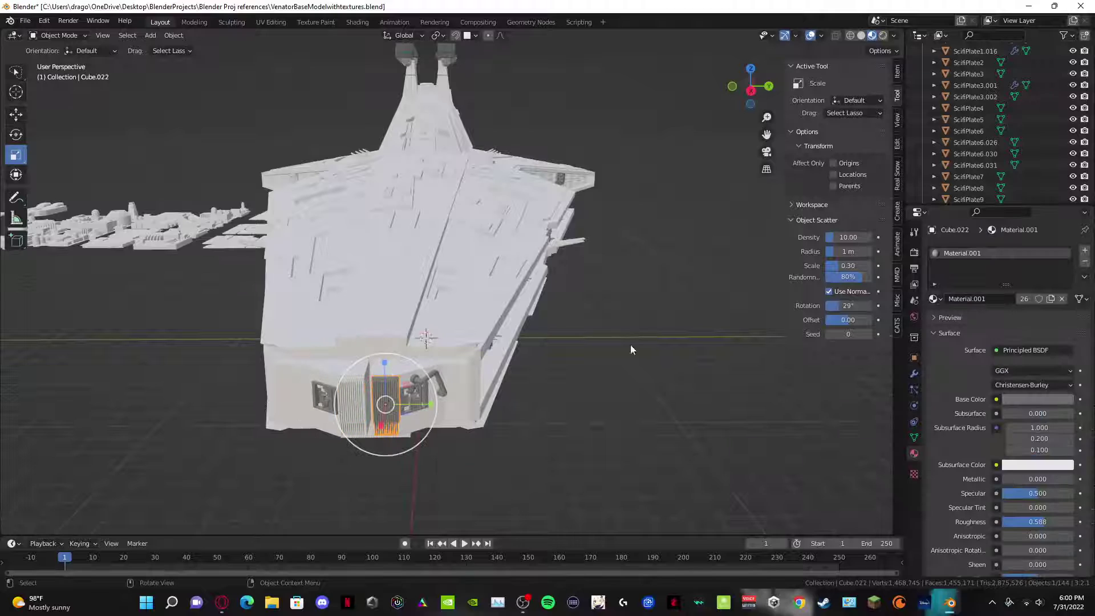
left_click(1084, 262)
Step: Remove Material.001 from the two square panels flanking the bow's ribbed blocks and from the bent pipe beside them
left_click(419, 385)
left_click(1084, 263)
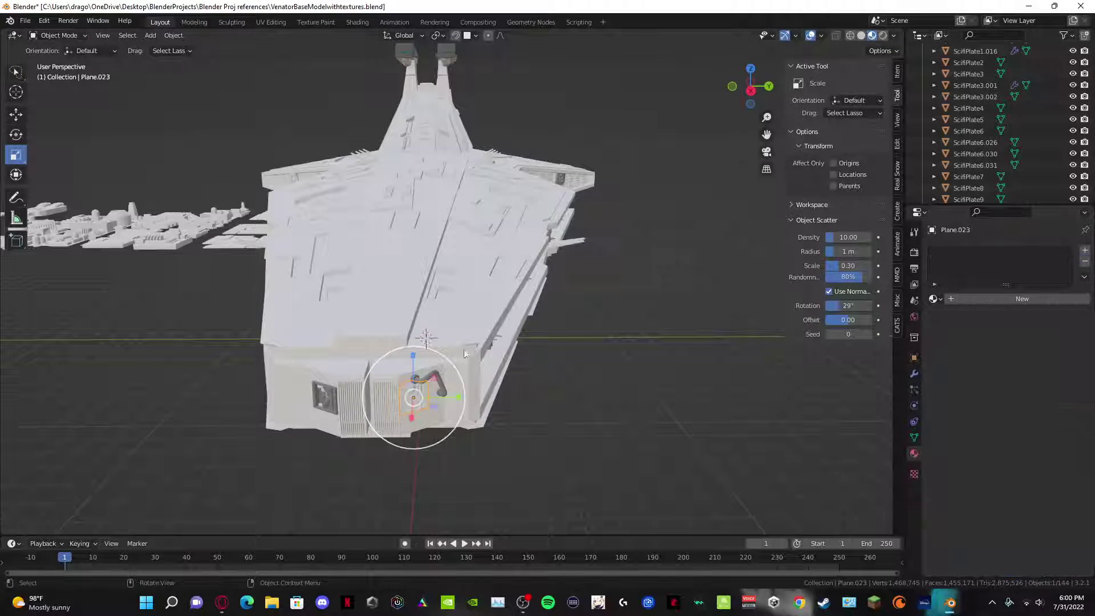
left_click(425, 378)
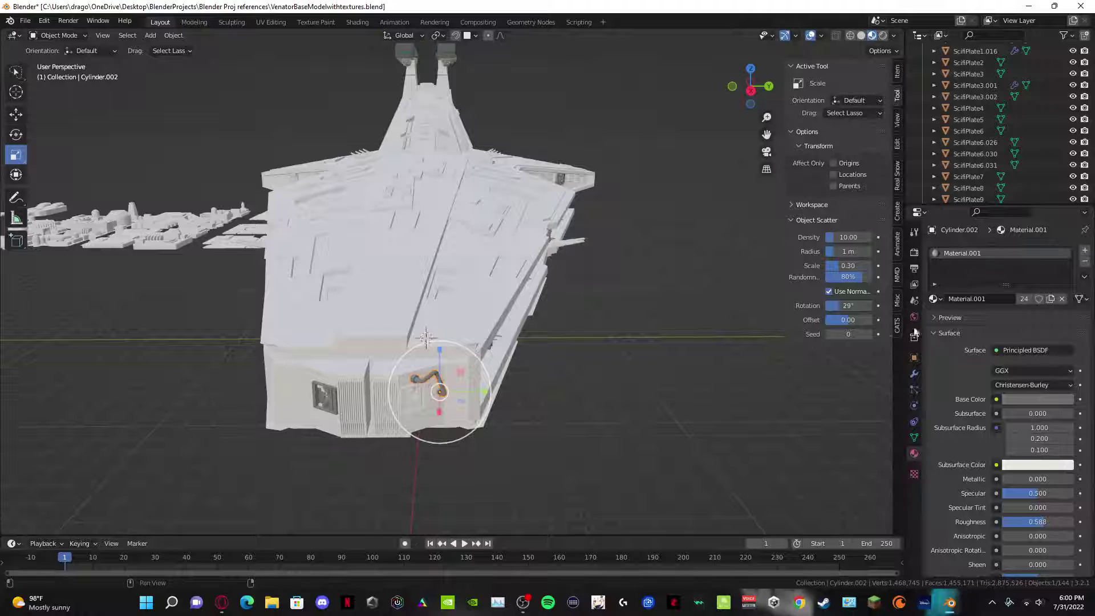
left_click(1085, 264)
left_click(339, 403)
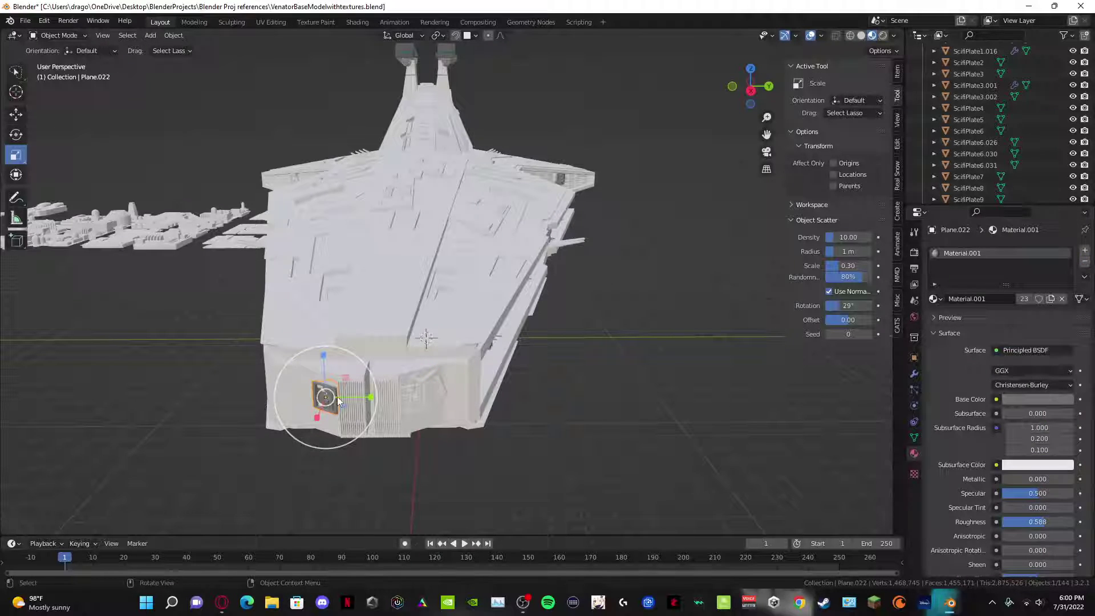
left_click(1085, 260)
Step: Remove Material.001 from the two sci-fi plates nearest the bow in the opposite side trench, ScifiPlate1.015 and ScifiPlate1.014
middle_click_drag(627, 399, 378, 332)
left_click(419, 329)
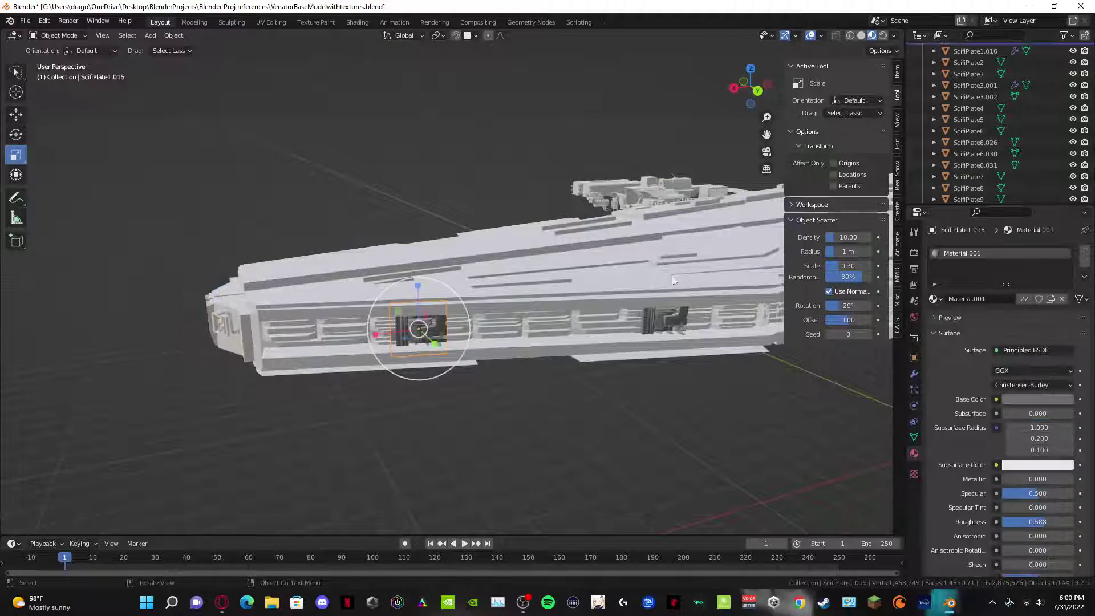
left_click(1088, 264)
middle_click_drag(590, 367, 386, 447, "shift")
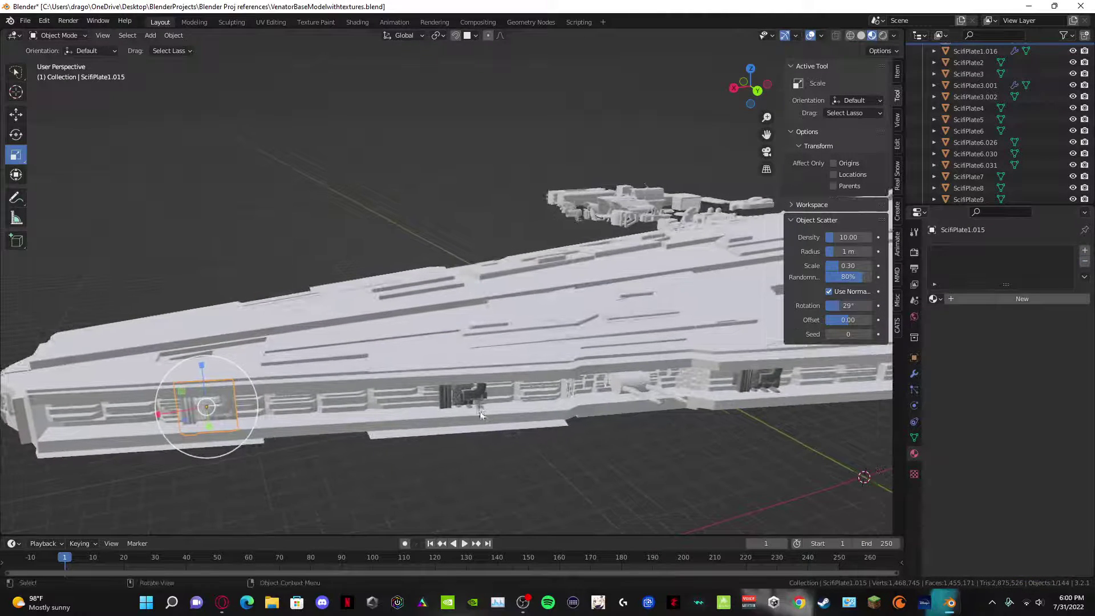
left_click(478, 403)
left_click(453, 395)
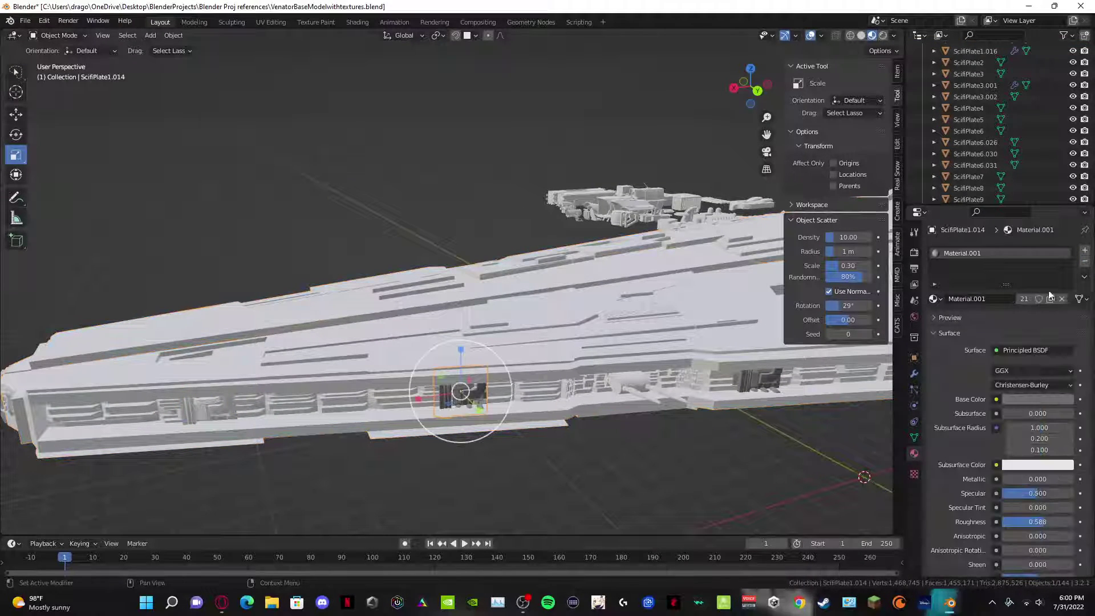
left_click(1085, 261)
Step: Remove Material.001 from the next two sci-fi plates toward the hangar in this trench, ScifiPlate1.013 and ScifiPlate1.012
middle_click_drag(519, 407, 262, 454, "shift")
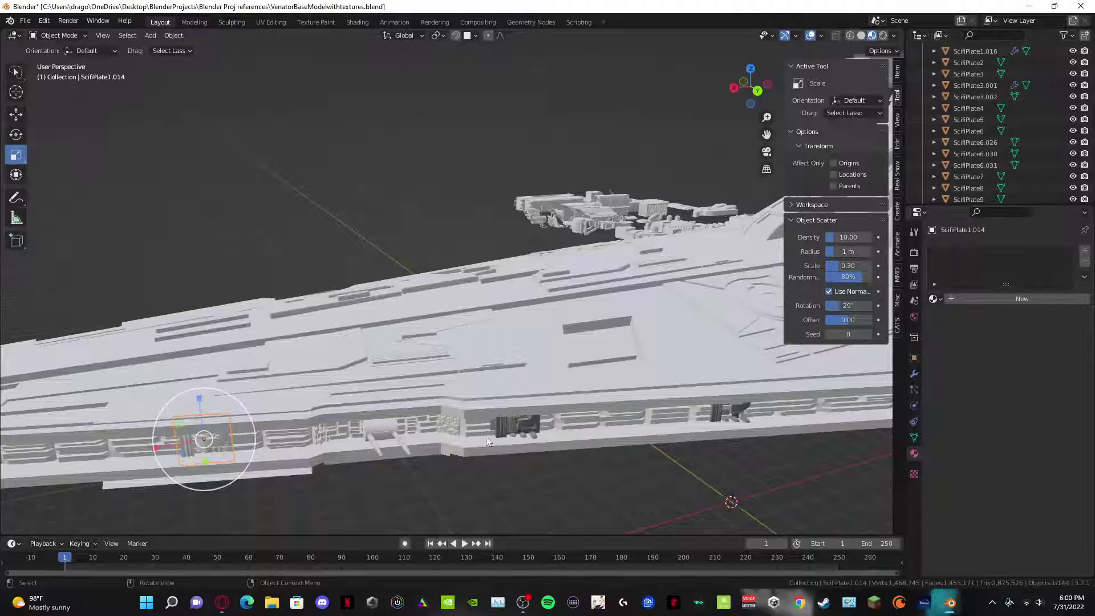
left_click(502, 429)
left_click(1085, 261)
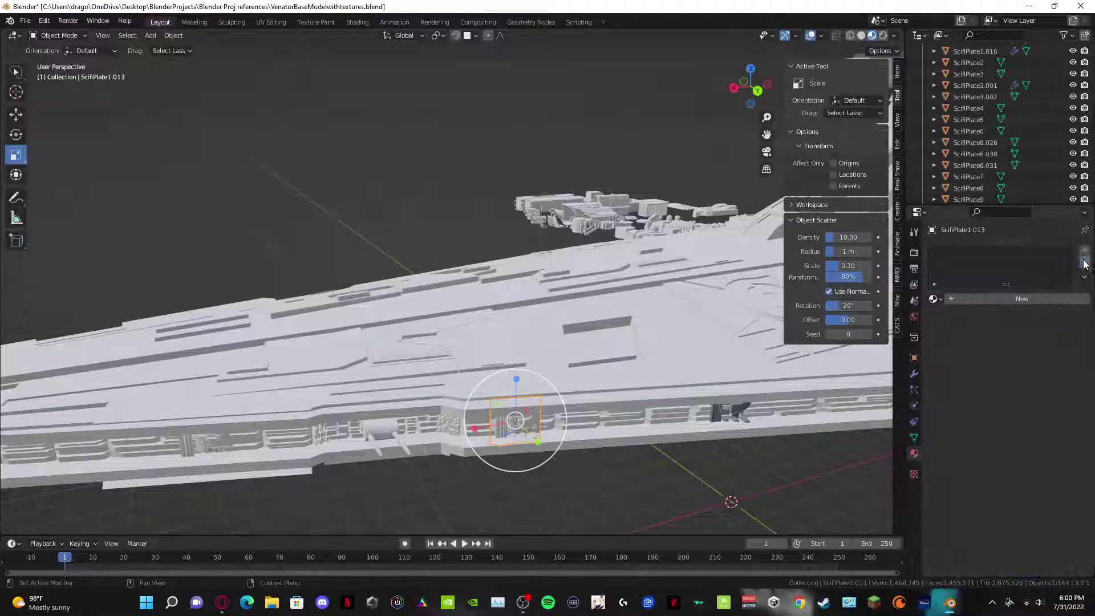
middle_click_drag(516, 425, 270, 444, "shift")
left_click(480, 425)
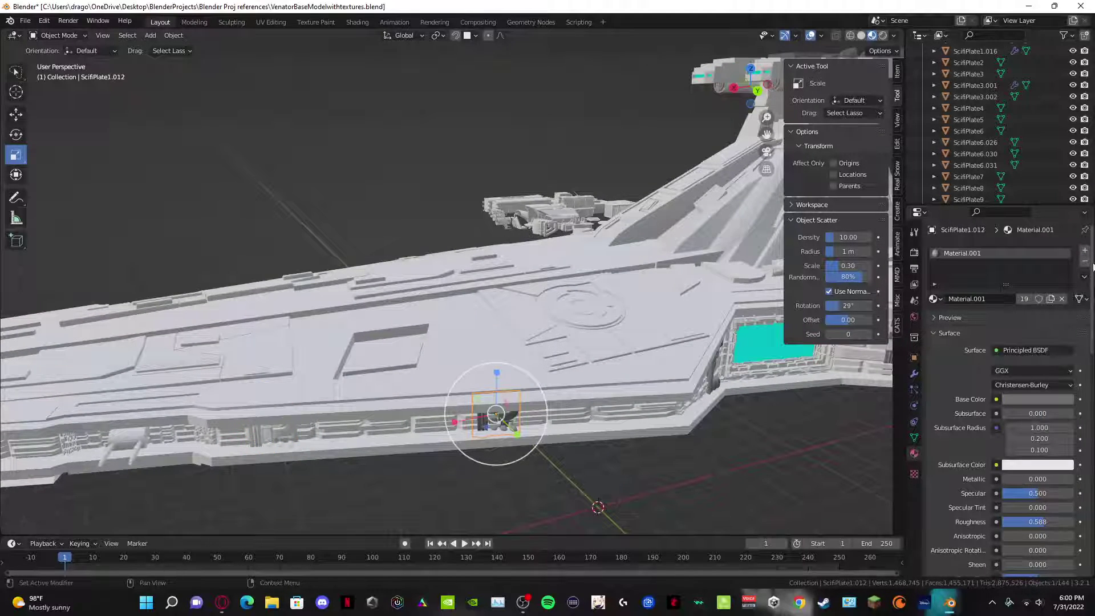
left_click(1086, 261)
Step: Remove the material from ScifiPlate1.011 on the angled trench wall just ahead of this side's cyan hangar opening
middle_click_drag(673, 371, 420, 421, "shift")
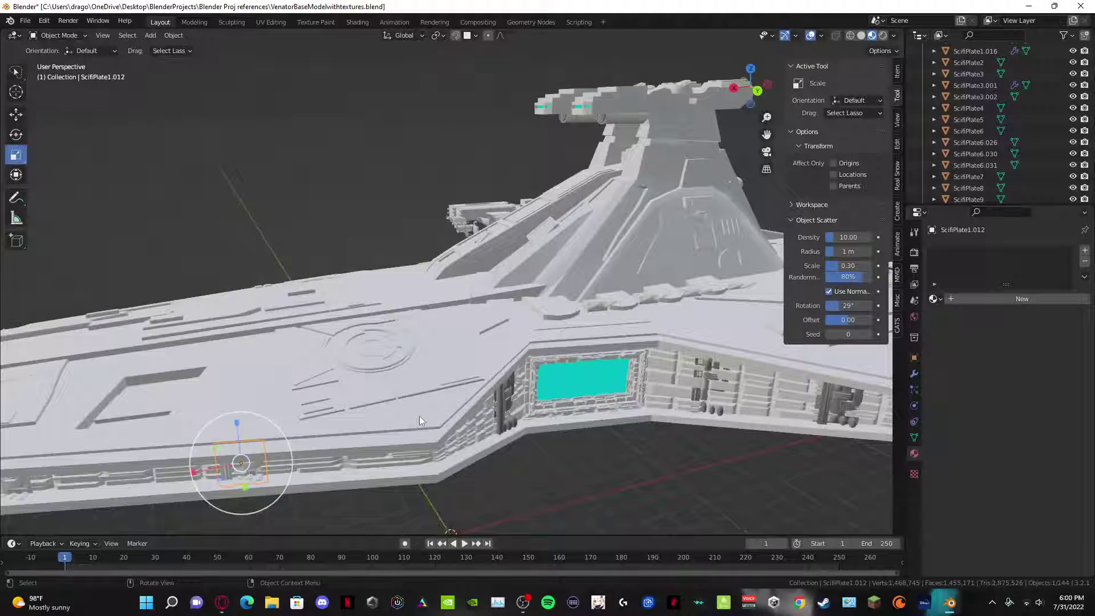
left_click(506, 413)
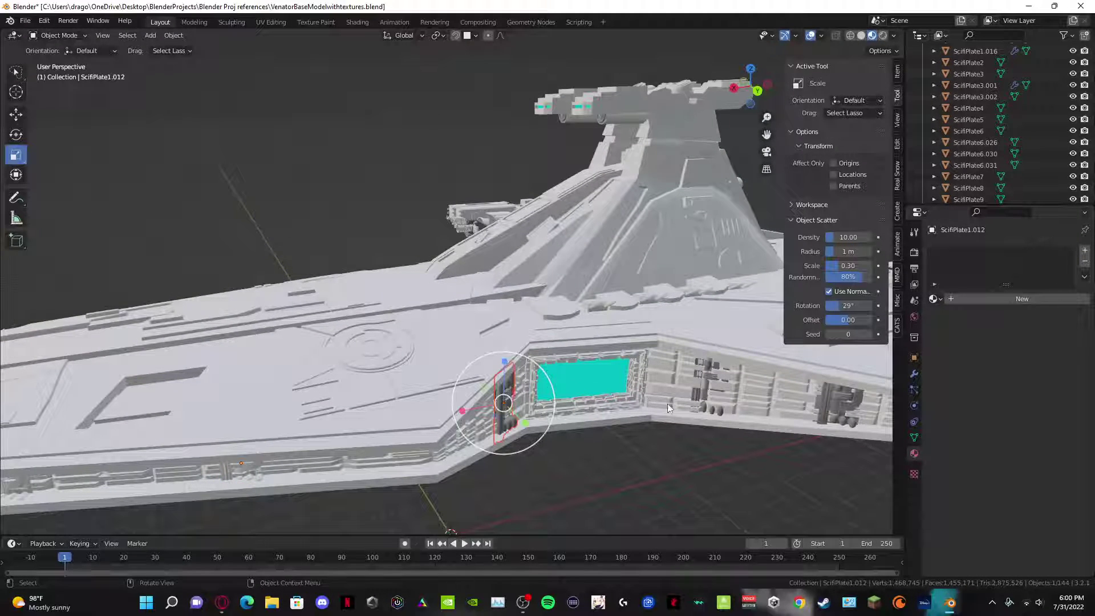
middle_click_drag(613, 478, 531, 459)
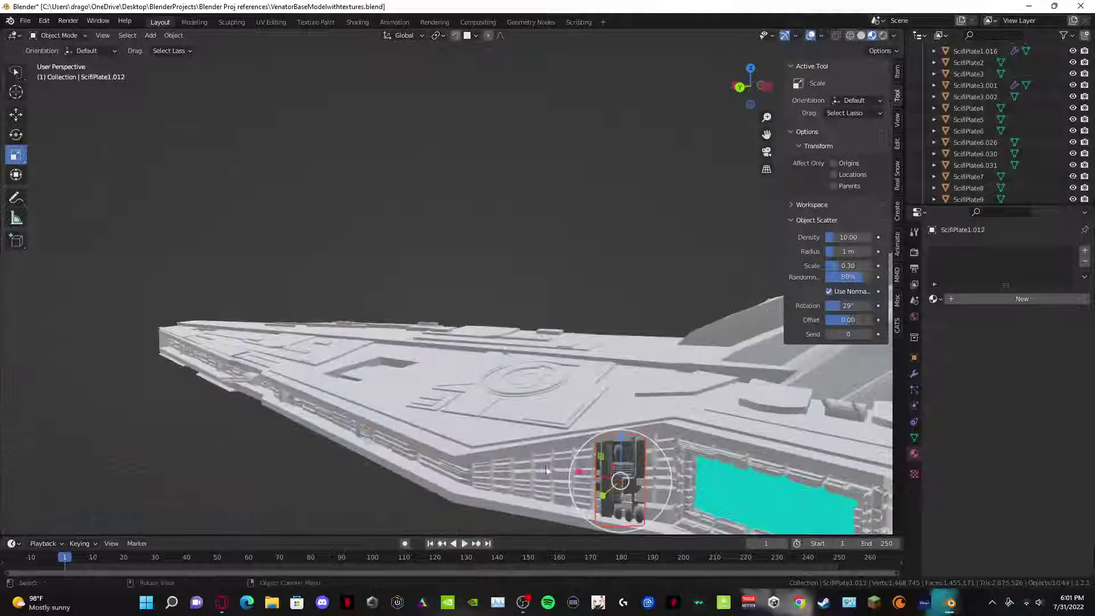
left_click(619, 469)
left_click(1085, 261)
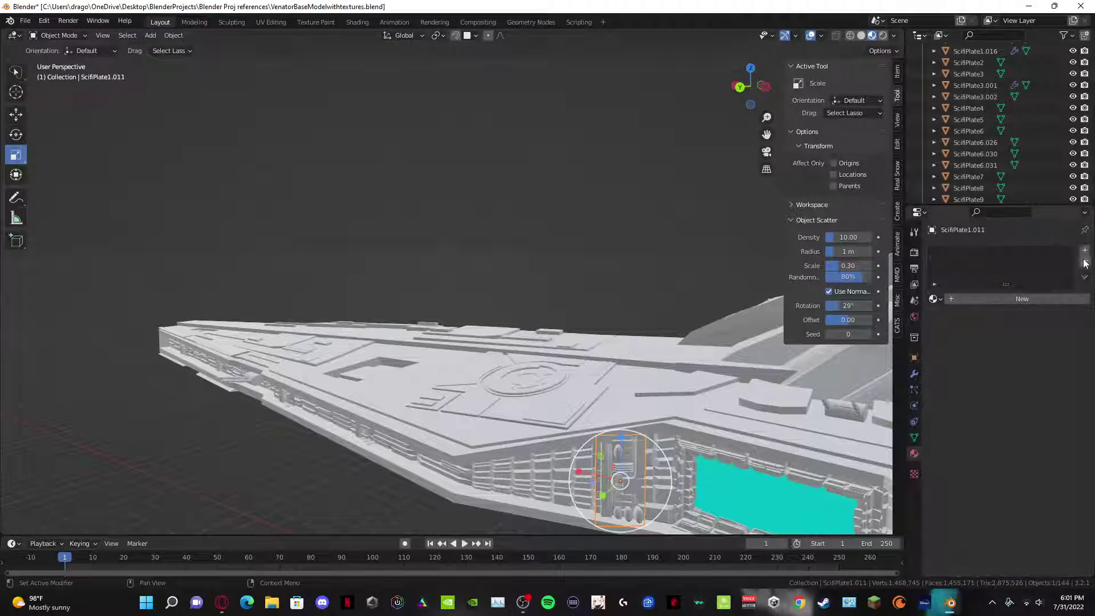
Step: Remove the materials from ScifiPlate1.010 and ScifiPlate1.004 in the trench behind this side's cyan hangar opening
left_click_drag(752, 85, 742, 92)
middle_click_drag(445, 370, 445, 401)
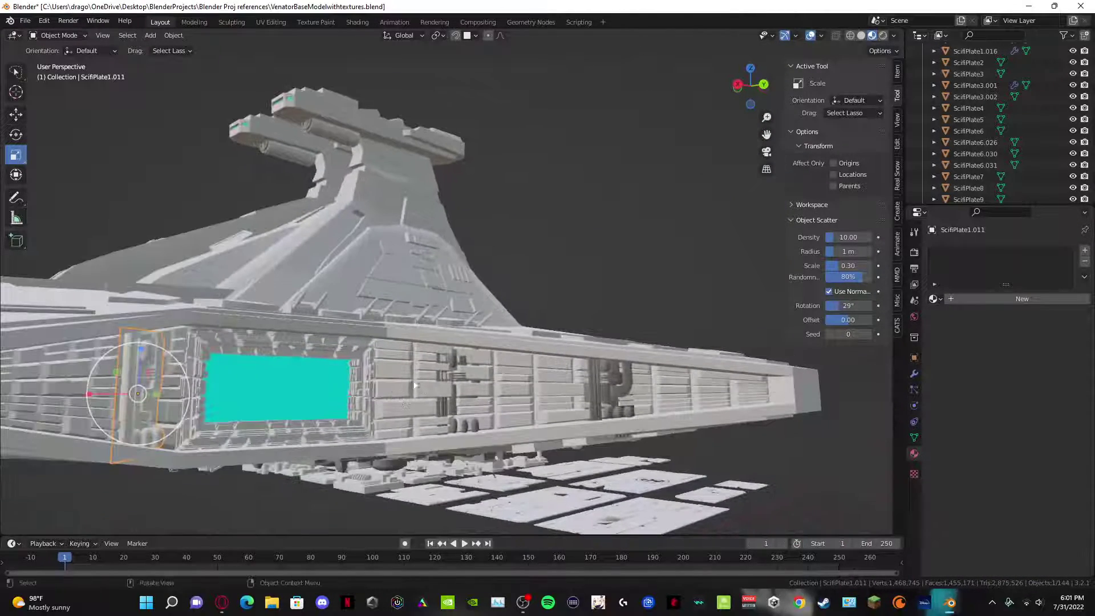
left_click(445, 401)
left_click(1085, 261)
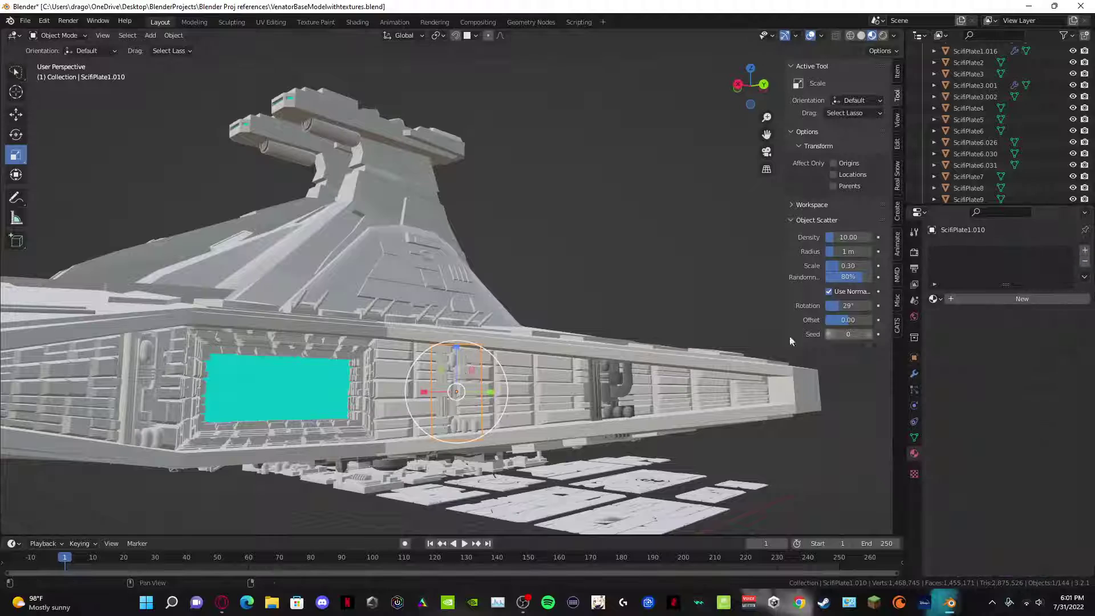
left_click(611, 389)
left_click(1085, 261)
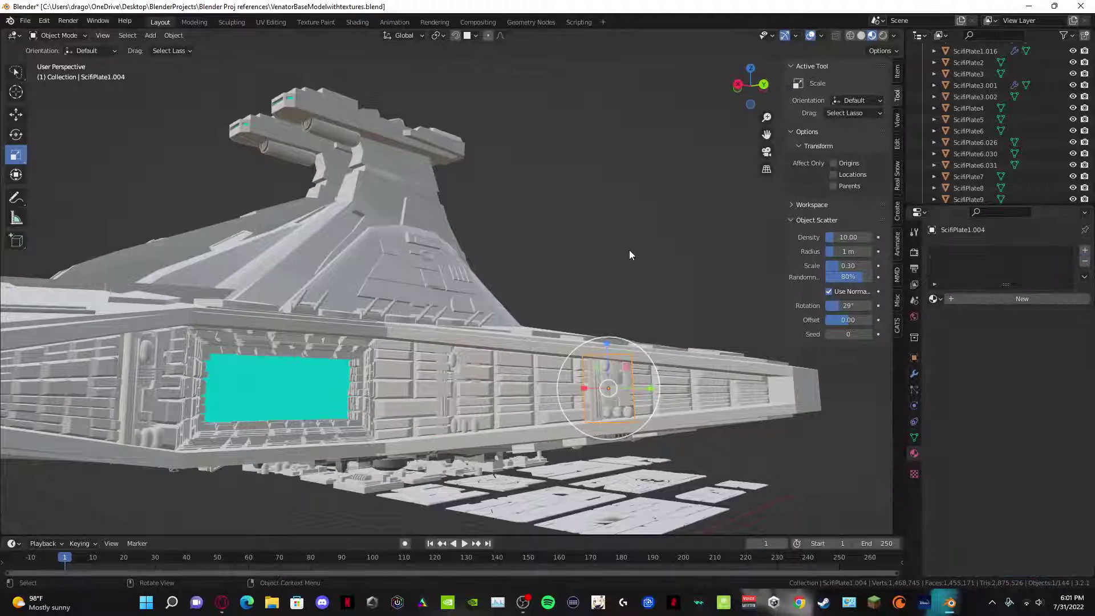
Step: Select the small dark detail plates scattered on both sides of the ship's underside together
left_click(631, 243)
middle_click_drag(631, 243, 485, 294)
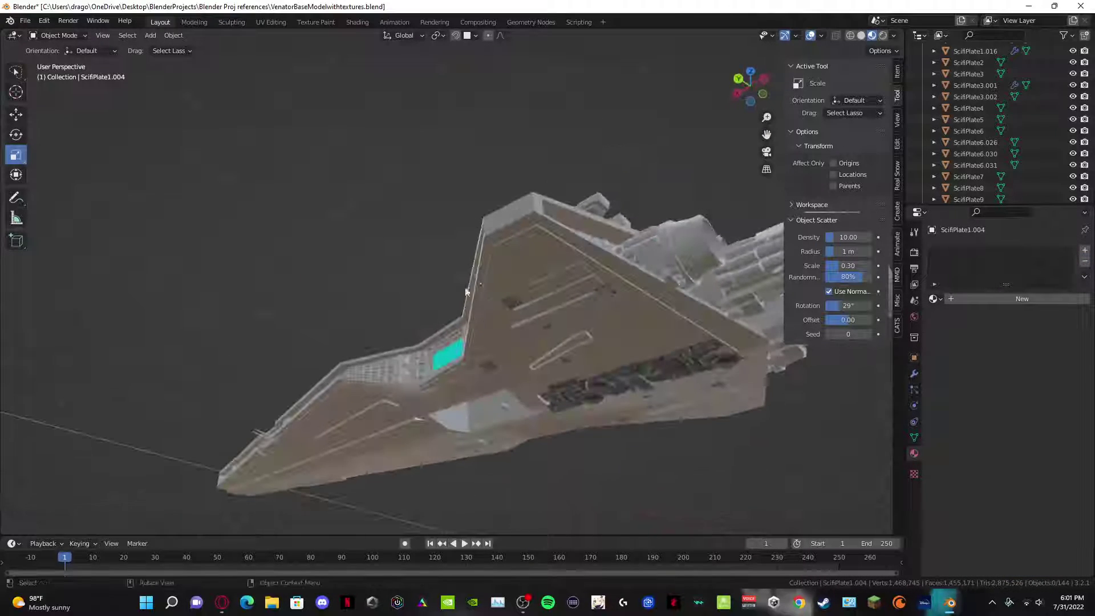
left_click(509, 331)
middle_click_drag(515, 406, 468, 408)
left_click(481, 392, "shift")
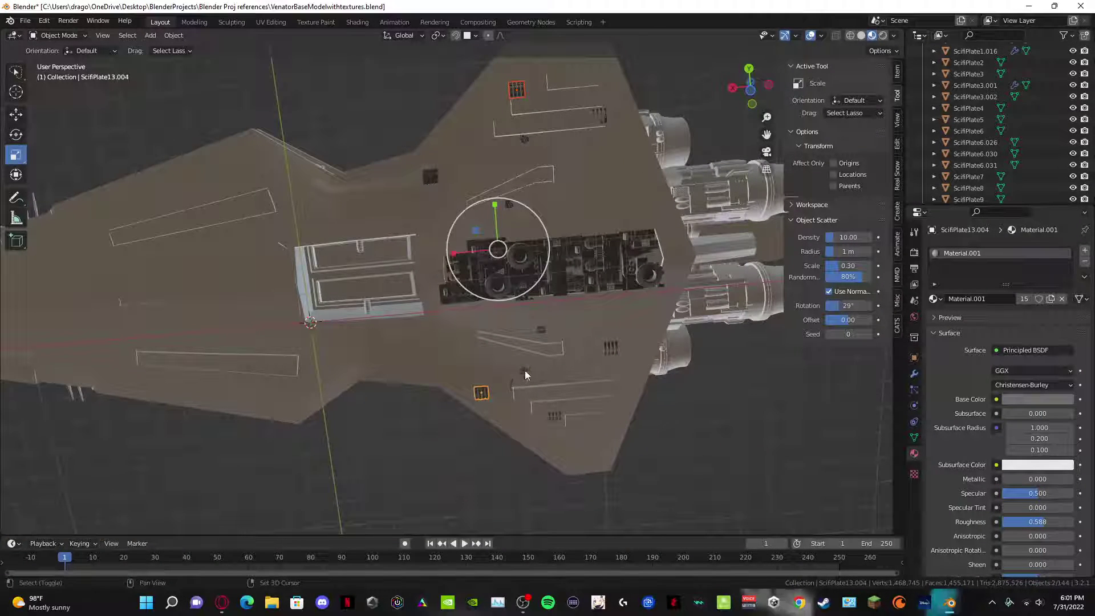
left_click(525, 371, "shift")
left_click(555, 418, "shift")
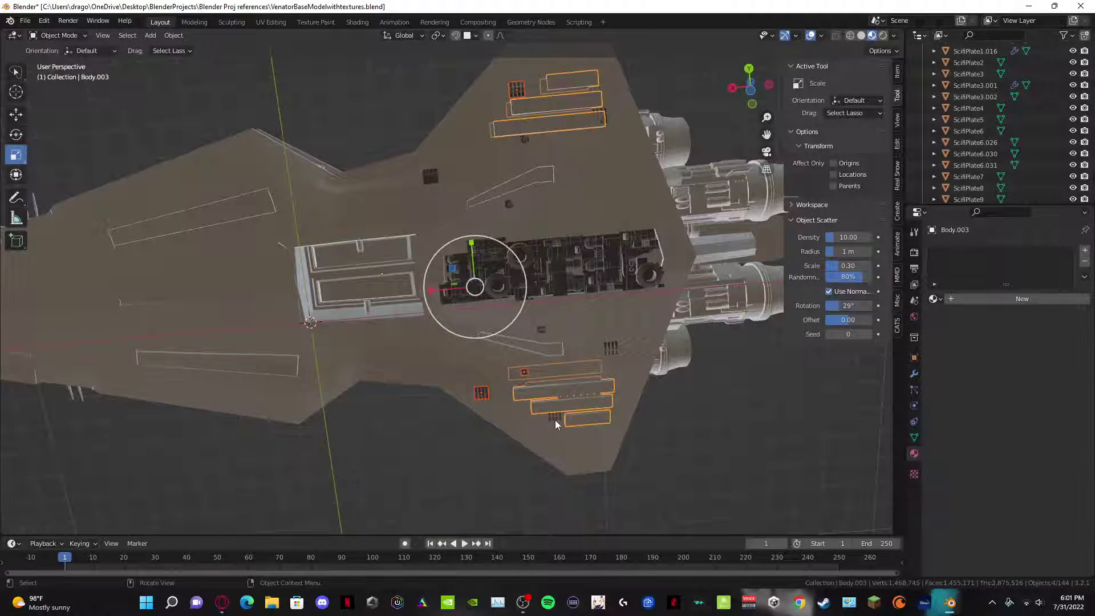
left_click(556, 420, "shift")
left_click(482, 392, "shift")
left_click(524, 370, "shift")
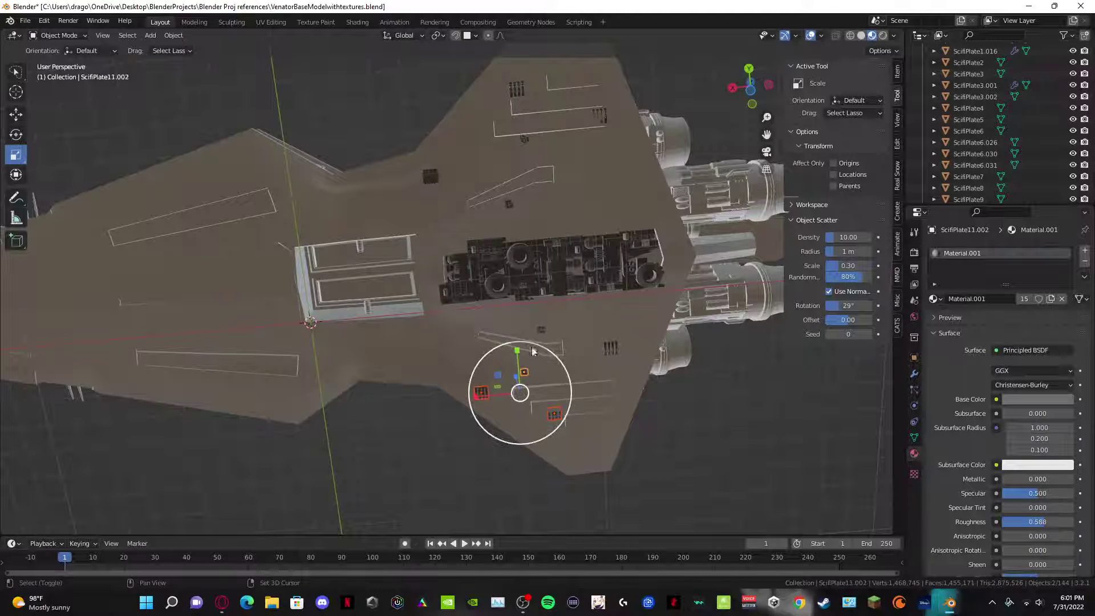
left_click(610, 348, "shift")
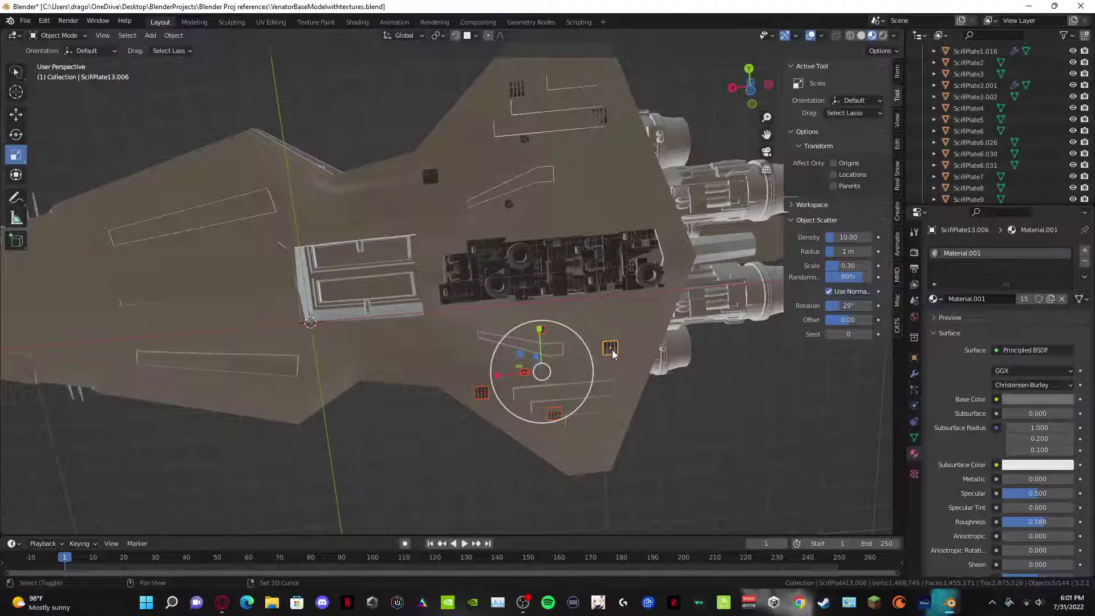
left_click(431, 177, "shift")
left_click(510, 203, "shift")
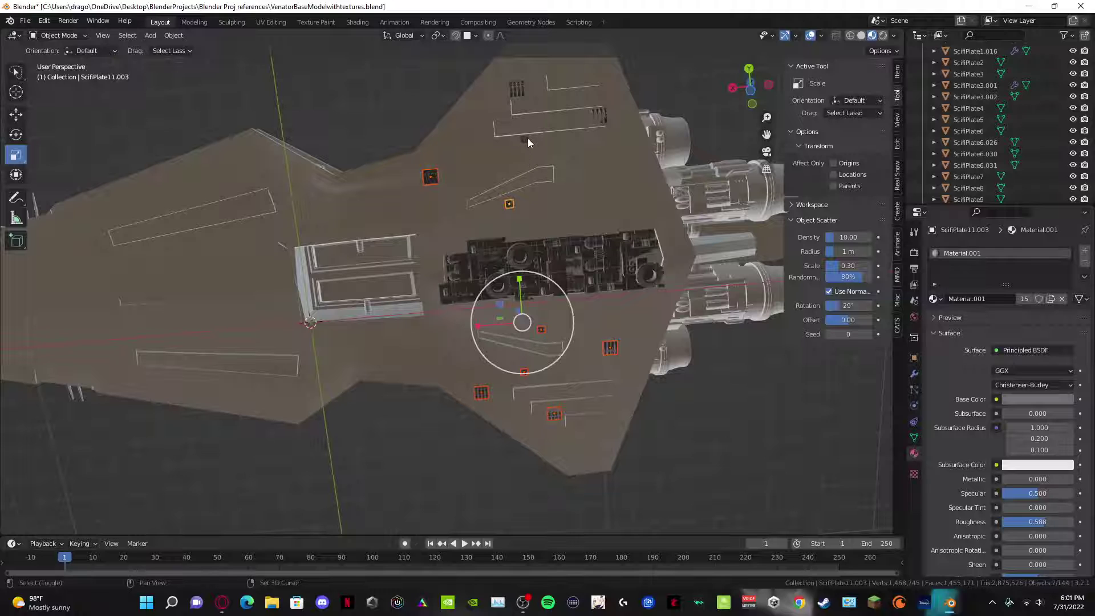
left_click(528, 139, "shift")
left_click(518, 91, "shift")
left_click(602, 112, "shift")
middle_click_drag(603, 112, 582, 225)
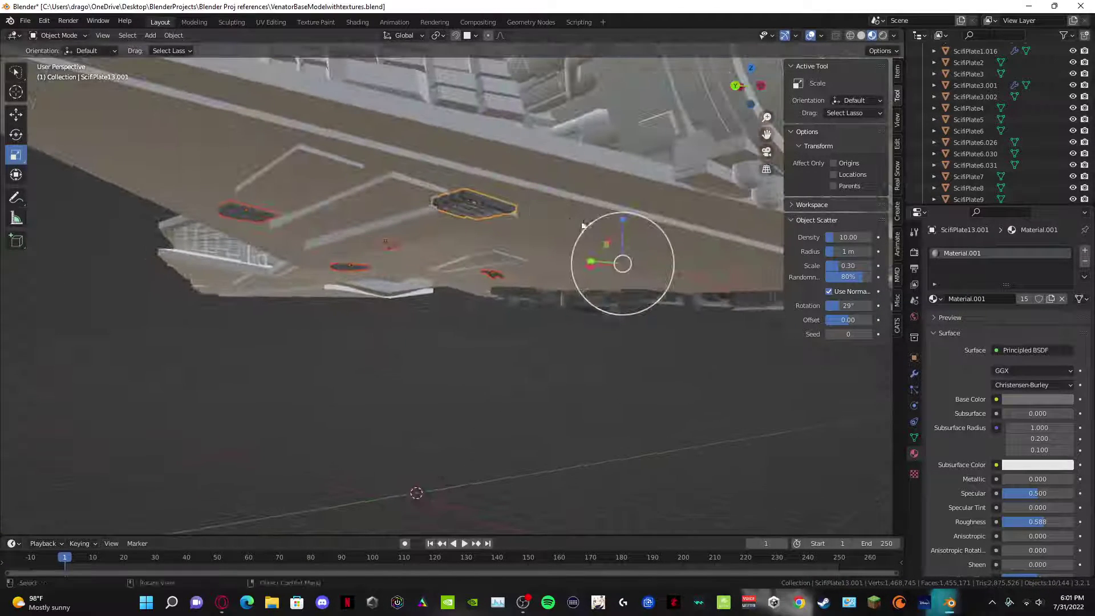
Step: Select only the grille plate ScifiPlate13.001 on the underside and nudge it slightly along the Z axis
left_click(480, 200)
left_click(16, 115)
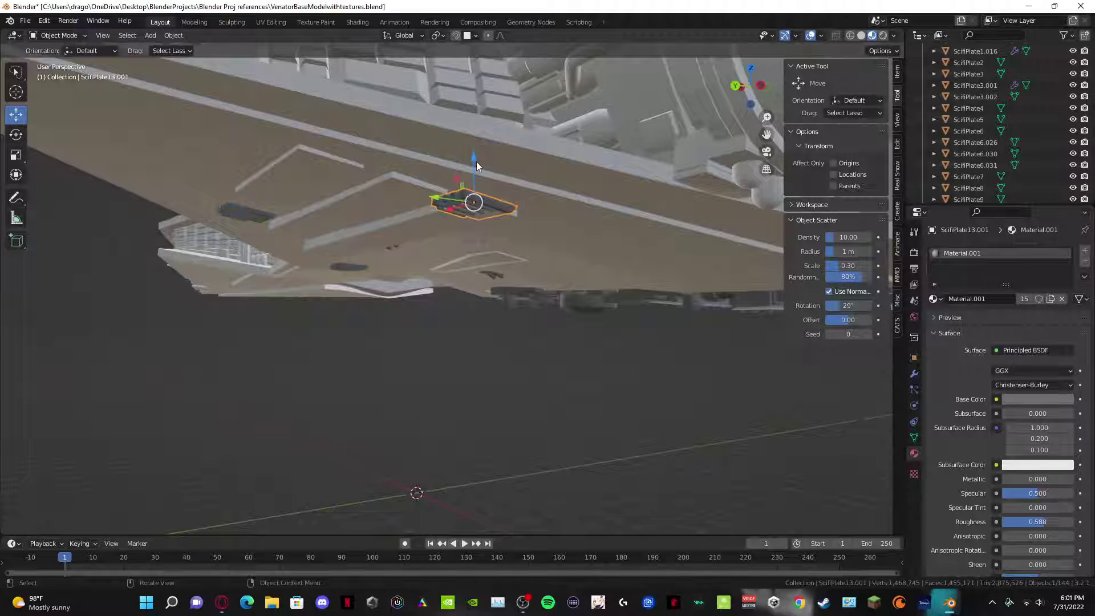
left_click_drag(477, 165, 475, 168)
middle_click_drag(474, 168, 489, 358)
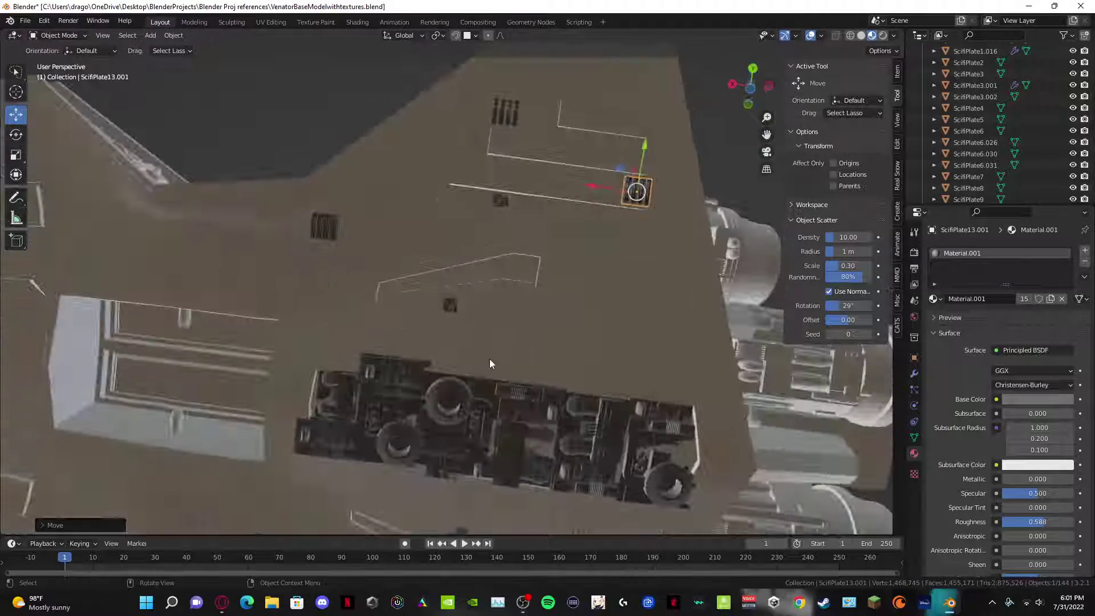
Step: Remove Material.001 from ScifiPlate3.002, the strip of mechanical detail along the centre of the underside, and clear the selection
scroll(484, 351, "down", 4)
scroll(462, 337, "down", 2, "shift")
left_click(436, 293)
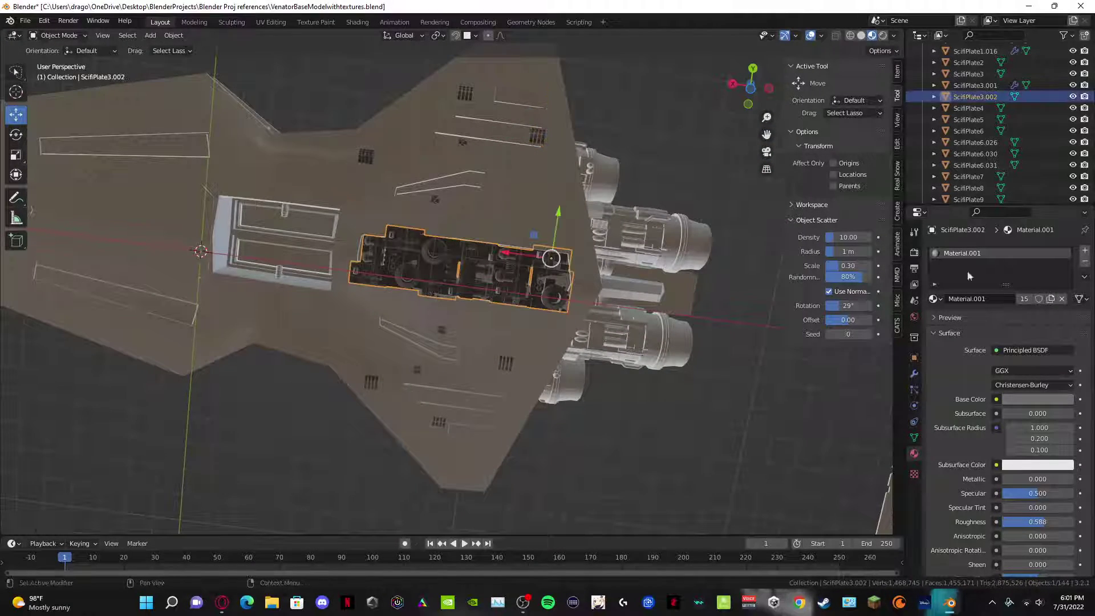
scroll(645, 151, "down", 3)
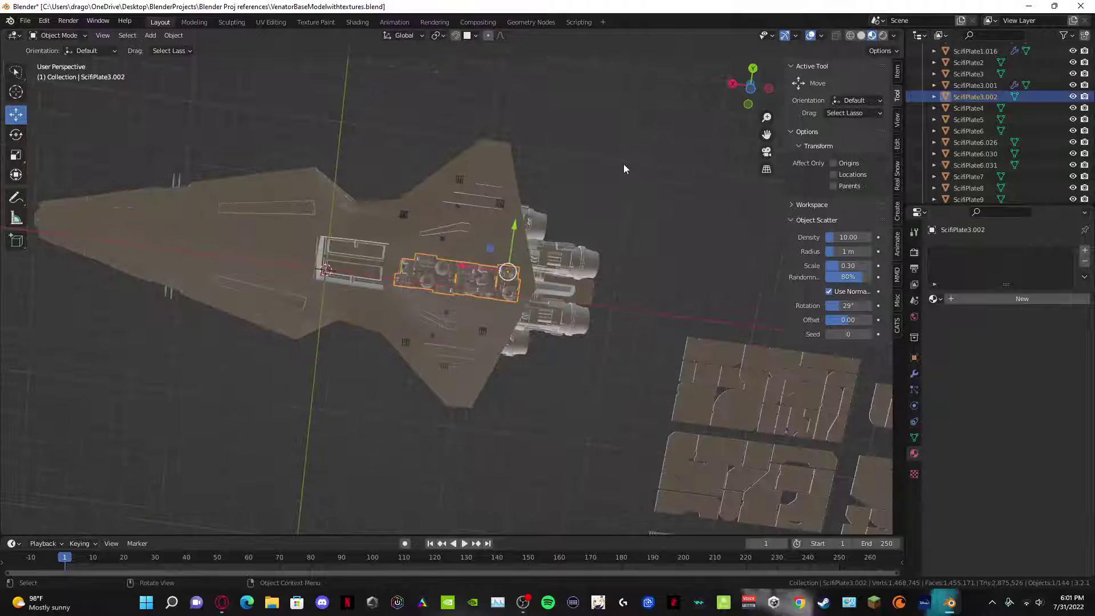
left_click(624, 163)
Step: Remove Material.001 from the underside grille plates ScifiPlate13.002 and ScifiPlate13.001 beside the long raised panels
middle_click_drag(625, 163, 384, 210)
left_click(359, 201)
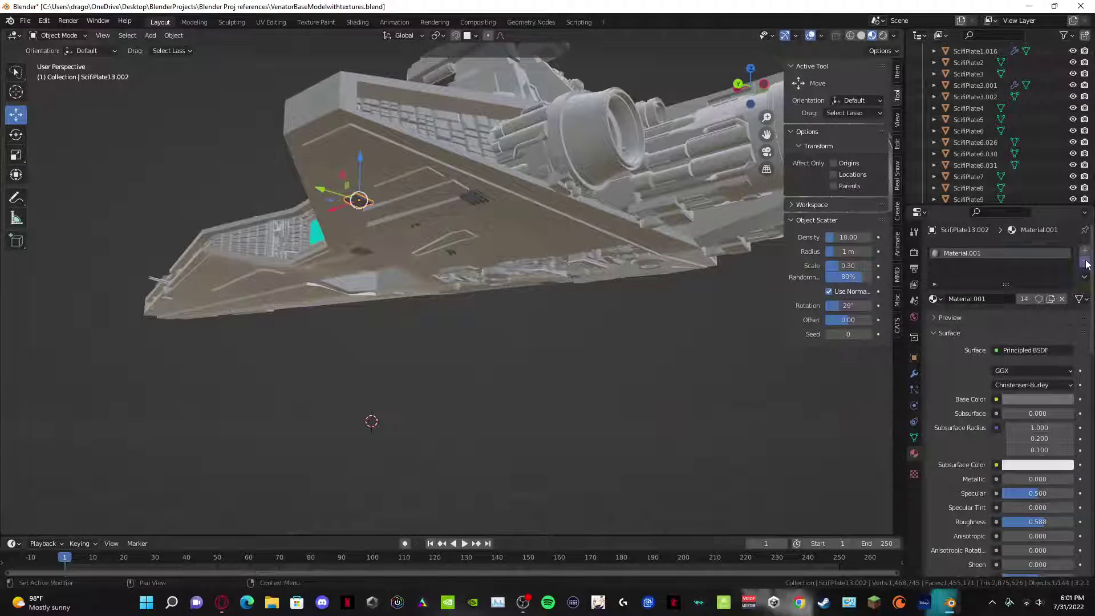
left_click(1087, 264)
left_click(475, 197)
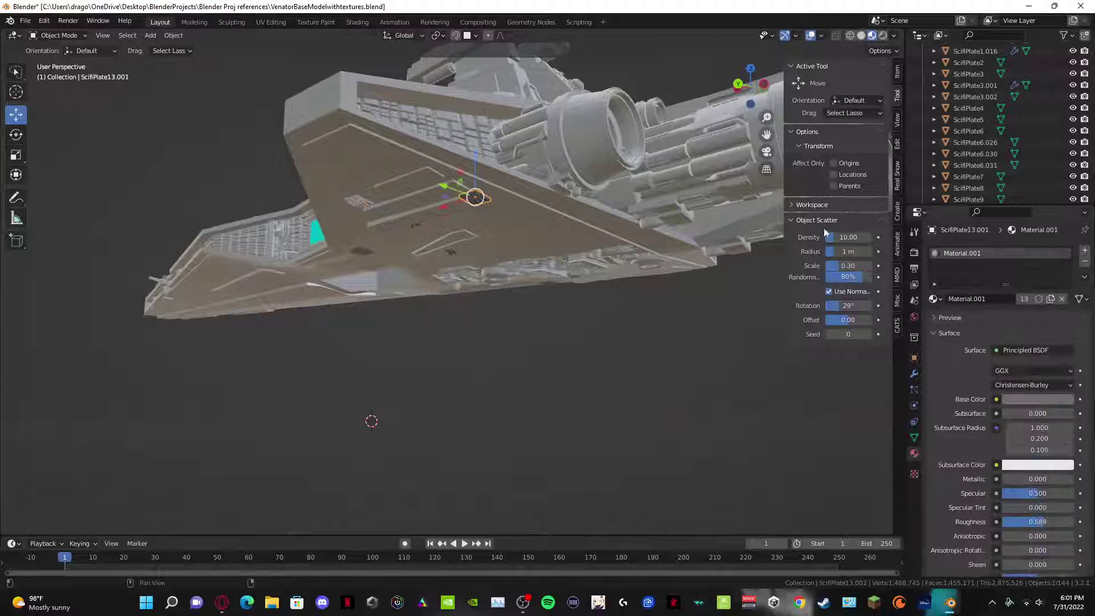
left_click(1086, 262)
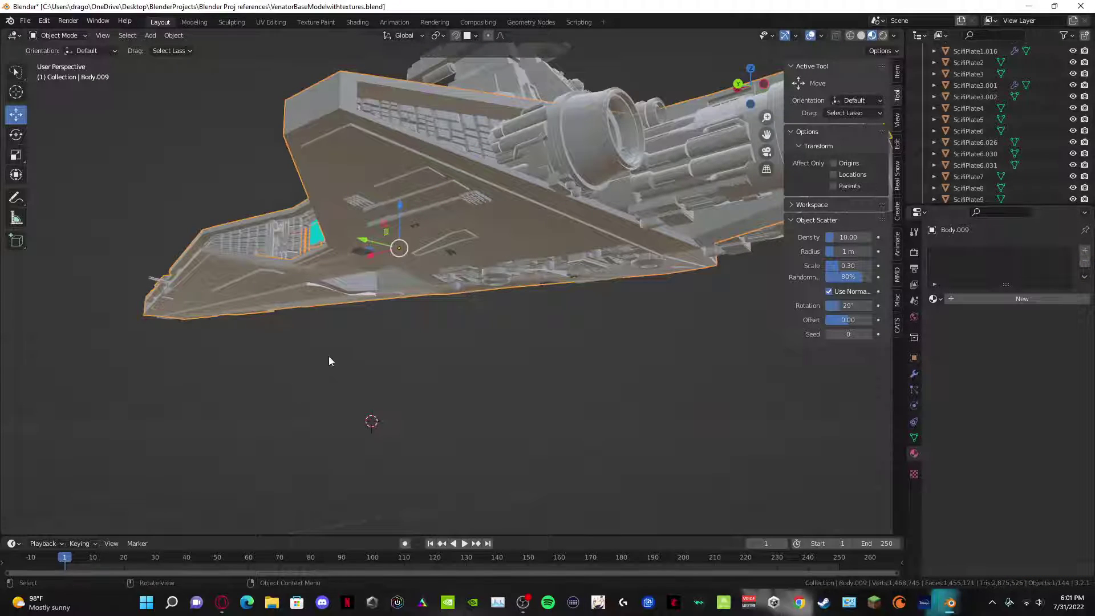
Step: Remove Material.001 from the remaining dark plates on this half of the underside: ScifiPlate11.004, ScifiPlate11.003 and ScifiPlate13.003
middle_click_drag(329, 360, 546, 214)
left_click(547, 207)
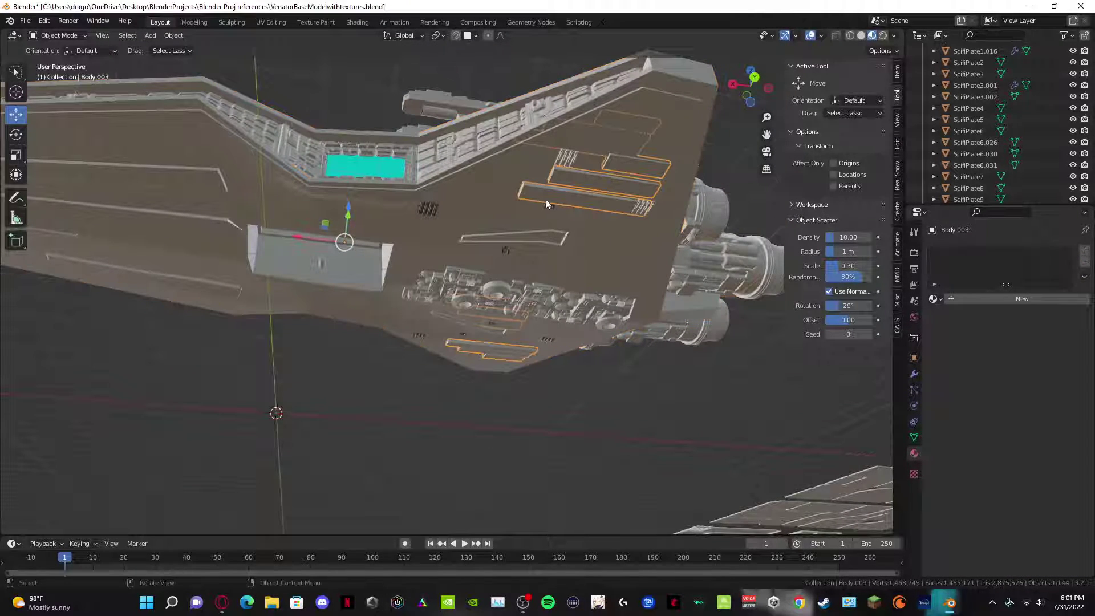
scroll(520, 251, "up", 4)
left_click(557, 270)
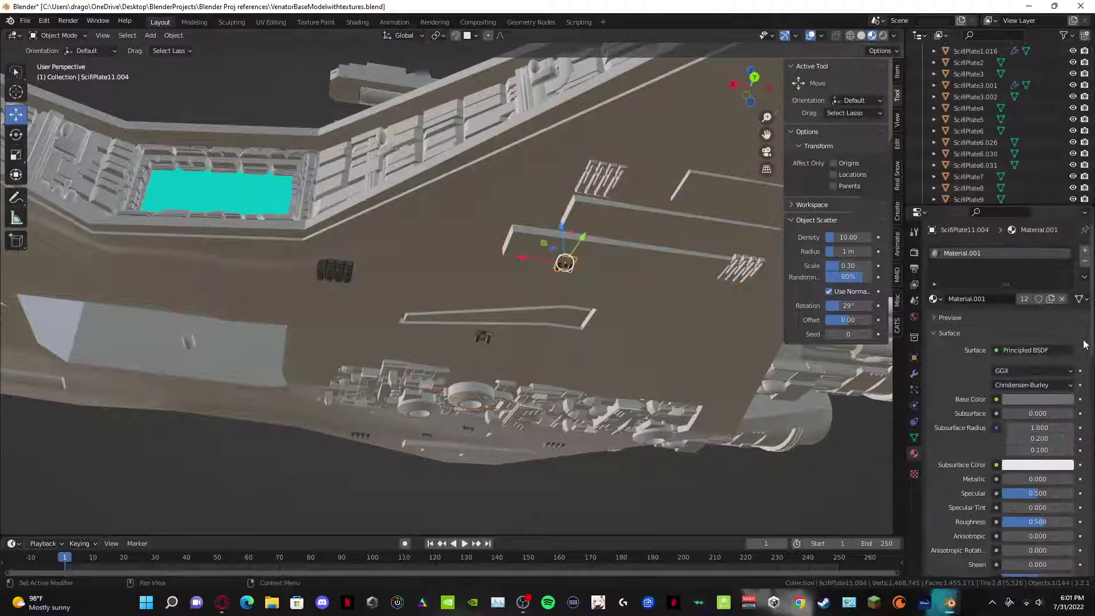
left_click(492, 344)
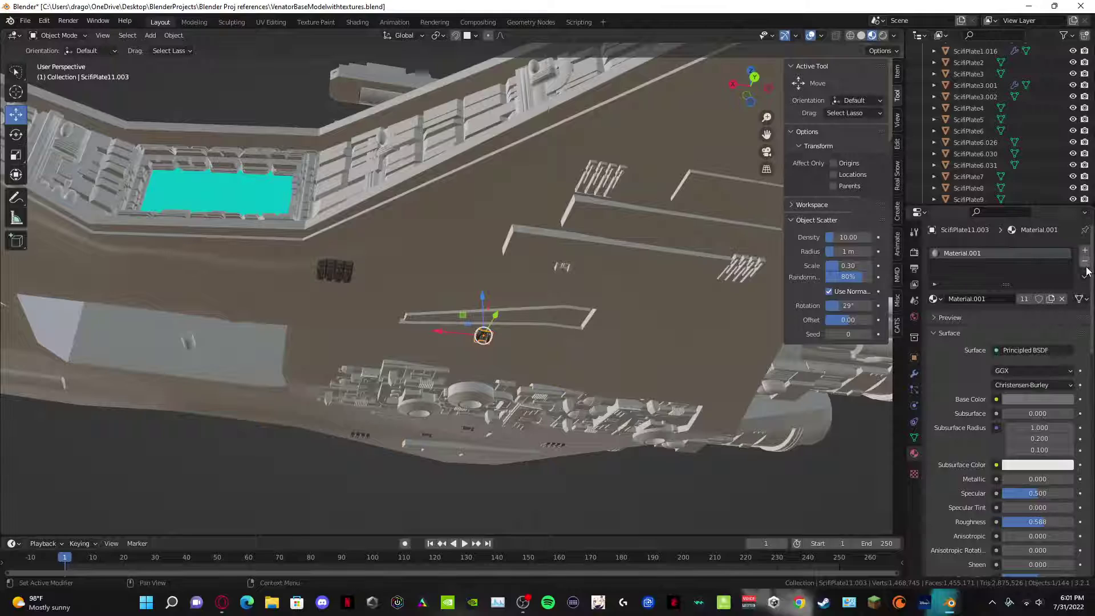
left_click(338, 270)
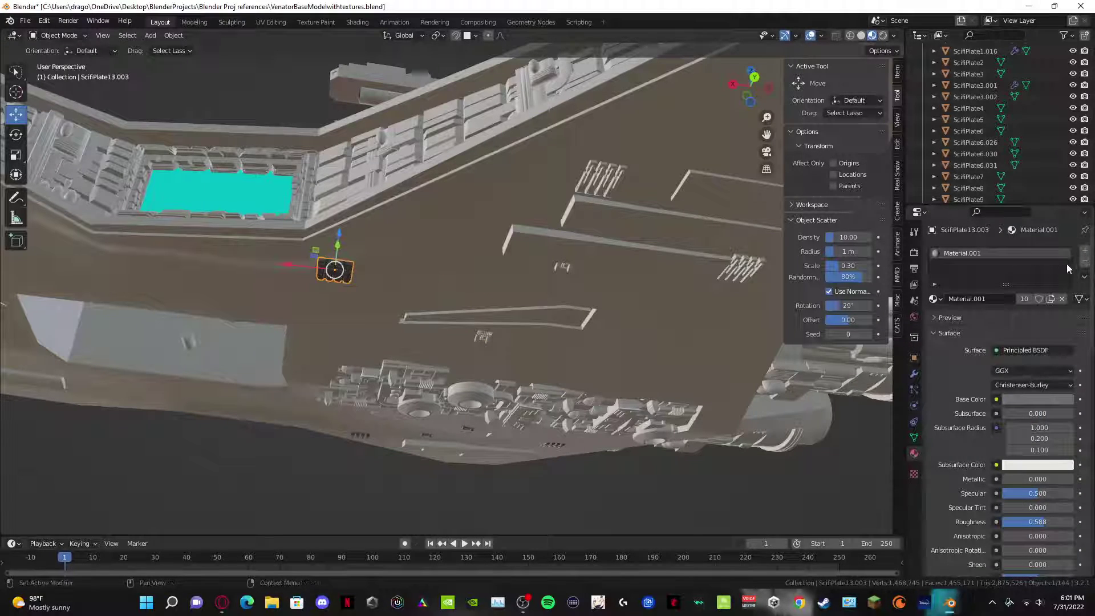
left_click(1085, 261)
Step: Remove Material.001 from ScifiPlate13.006 and ScifiPlate11.001 on the opposite half of the underside, near the engines and central strip
middle_click_drag(399, 286, 279, 307)
left_click(294, 303)
left_click(1085, 262)
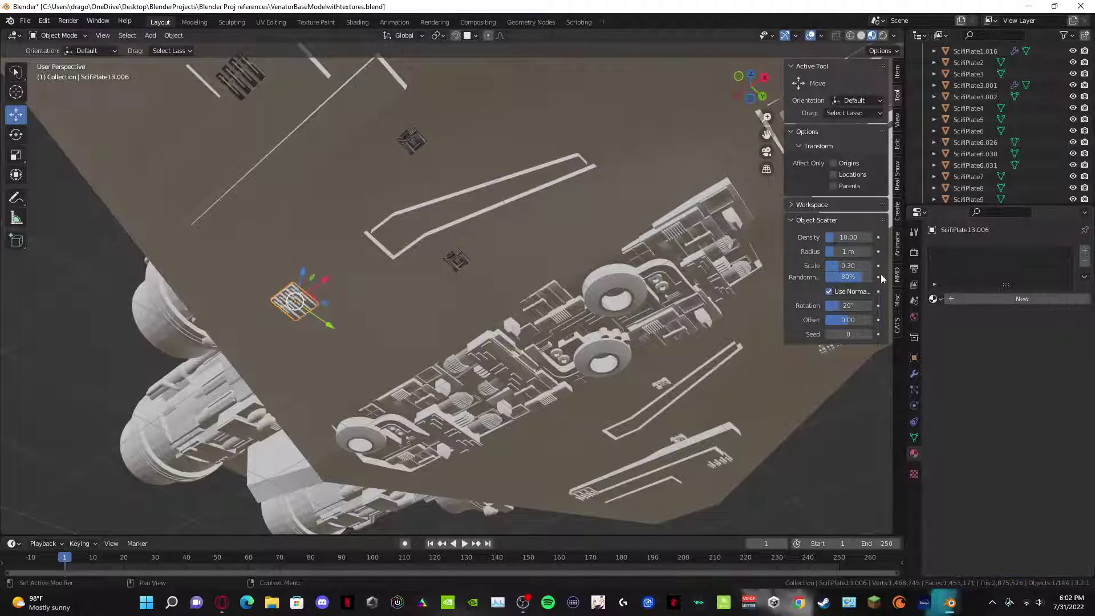
left_click(456, 260)
left_click(1085, 263)
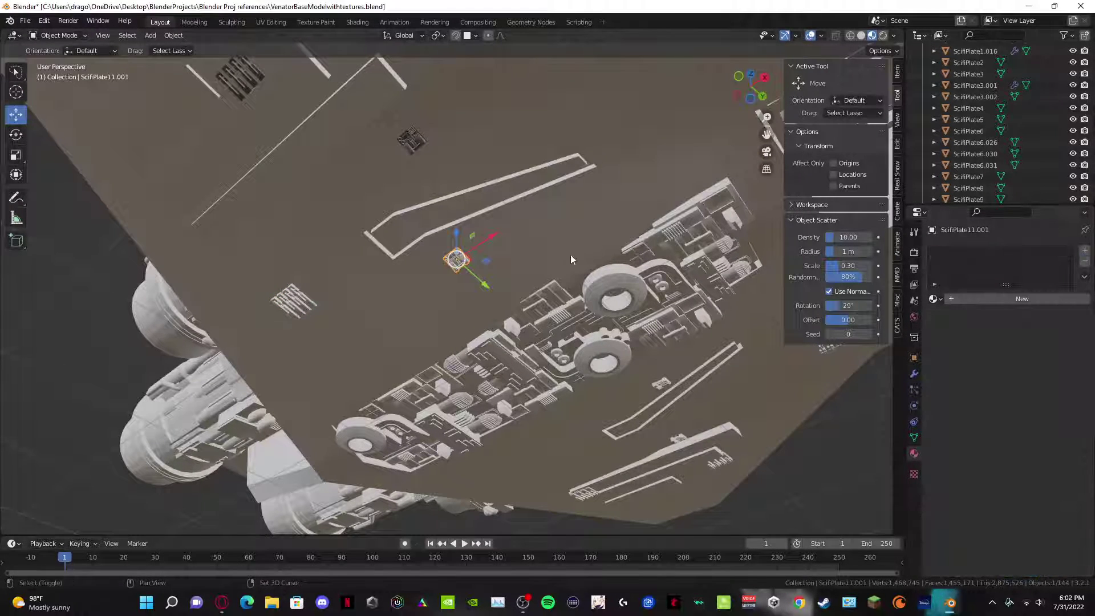
Step: Remove Material.001 from this half's last dark plates, ScifiPlate11.002, ScifiPlate13.004 and ScifiPlate13.005, and clear the selection
middle_click_drag(571, 255, 419, 273)
left_click(437, 242)
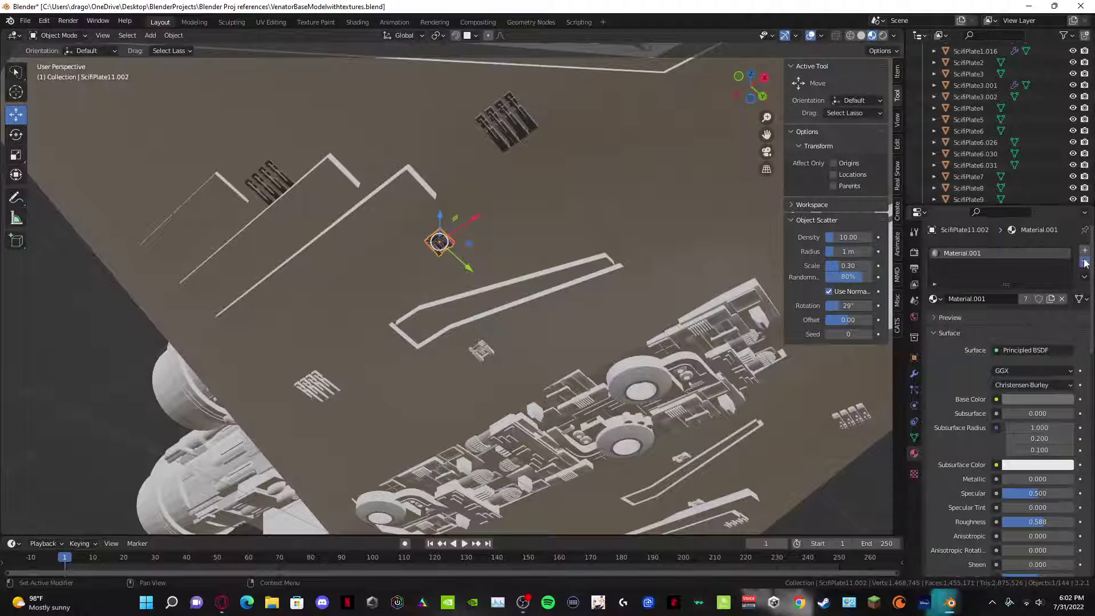
left_click(1085, 262)
left_click(506, 122)
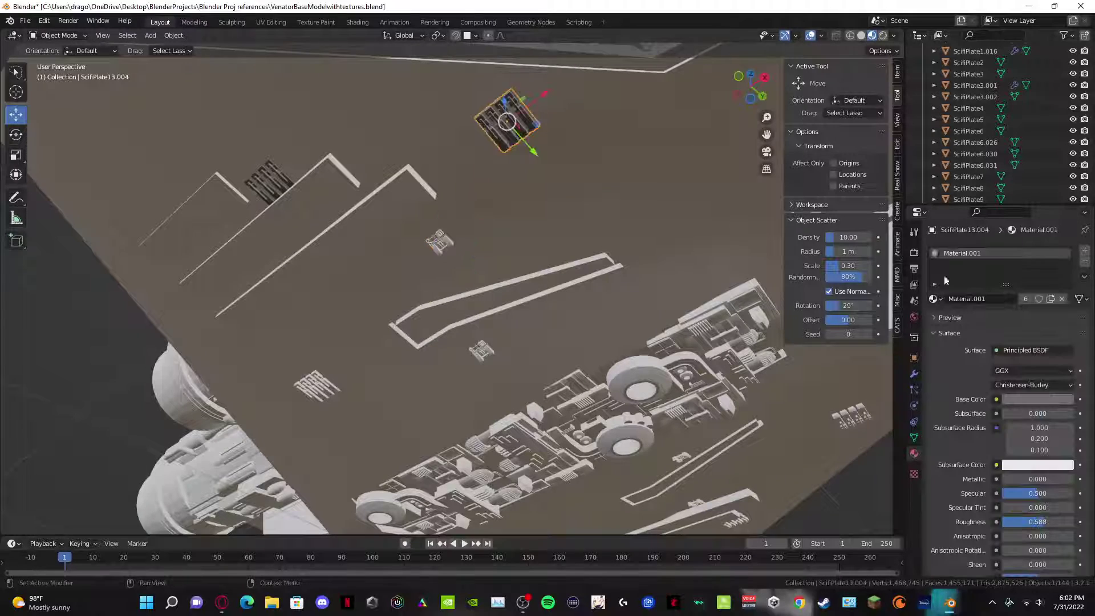
left_click(1085, 262)
left_click(274, 184)
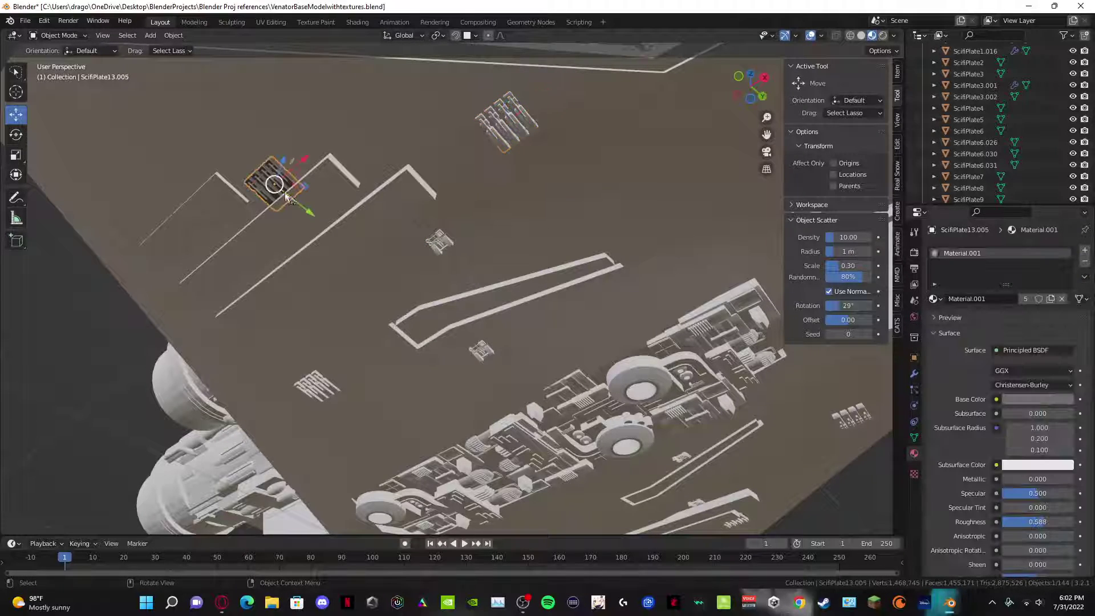
left_click(1085, 262)
left_click(612, 389)
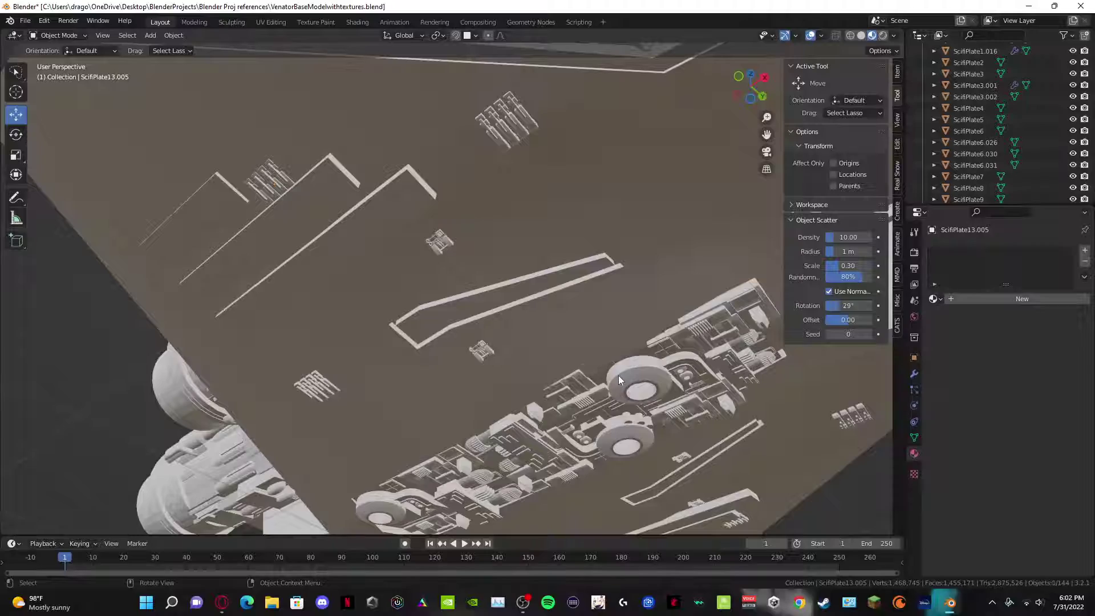
left_click(618, 376)
Step: Inspect the stripped ship from several angles, including its glowing engines and hangar in rendered viewport shading
middle_click_drag(618, 375, 502, 406)
left_click(244, 452)
scroll(251, 448, "down", 5)
mouse_move(321, 406)
middle_mouse_down()
mouse_move(417, 440)
mouse_move(328, 426)
middle_mouse_up()
scroll(331, 422, "up", 4)
middle_click_drag(577, 376, 496, 370)
scroll(347, 375, "down", 6)
left_click(883, 35)
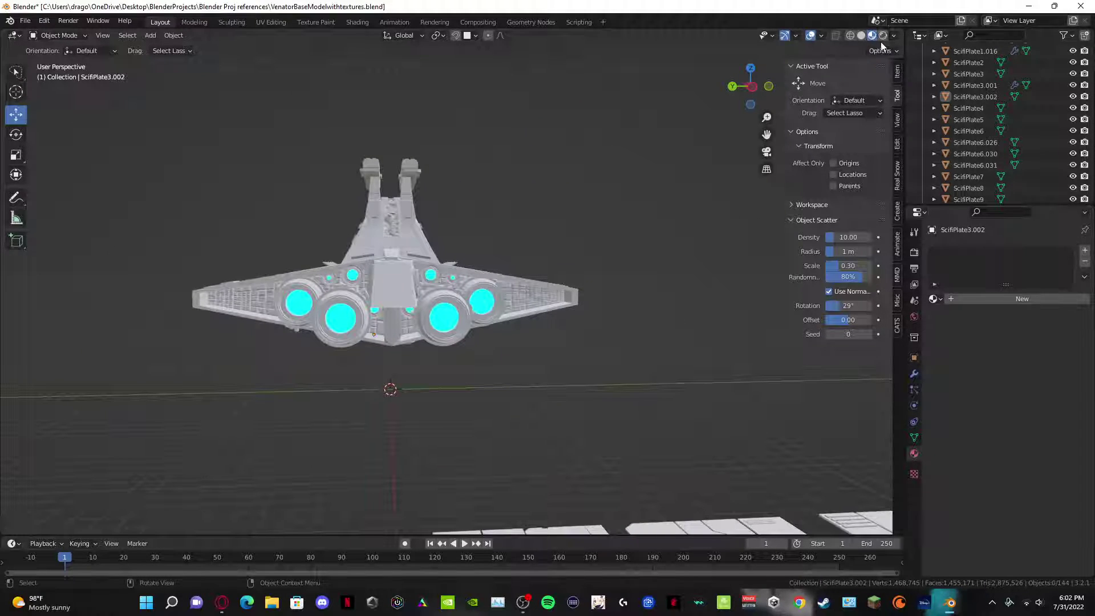
scroll(597, 270, "up", 5)
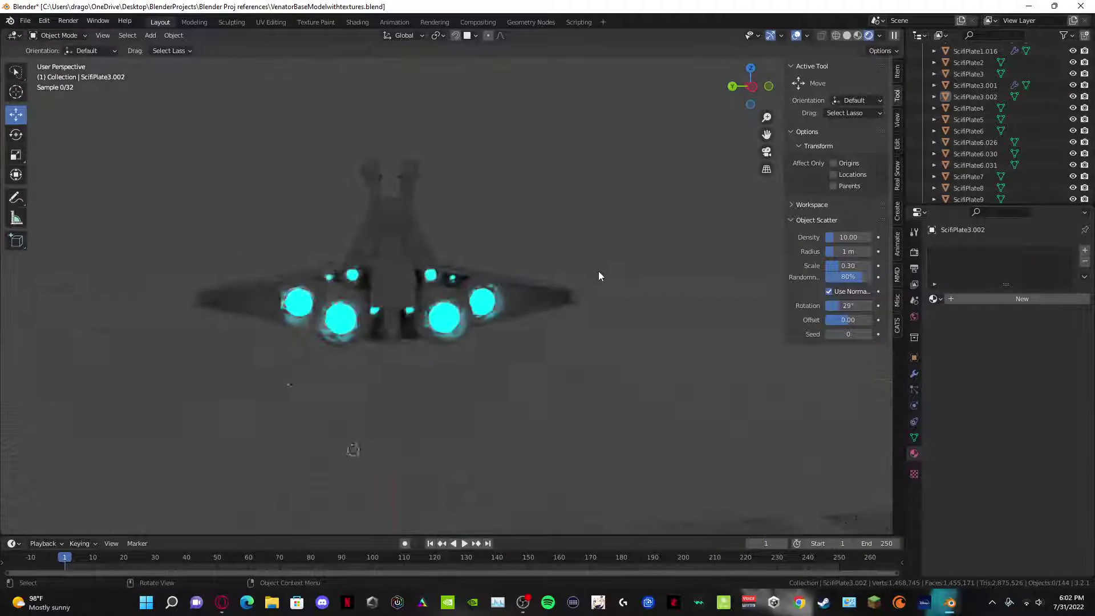
scroll(461, 361, "down", 3)
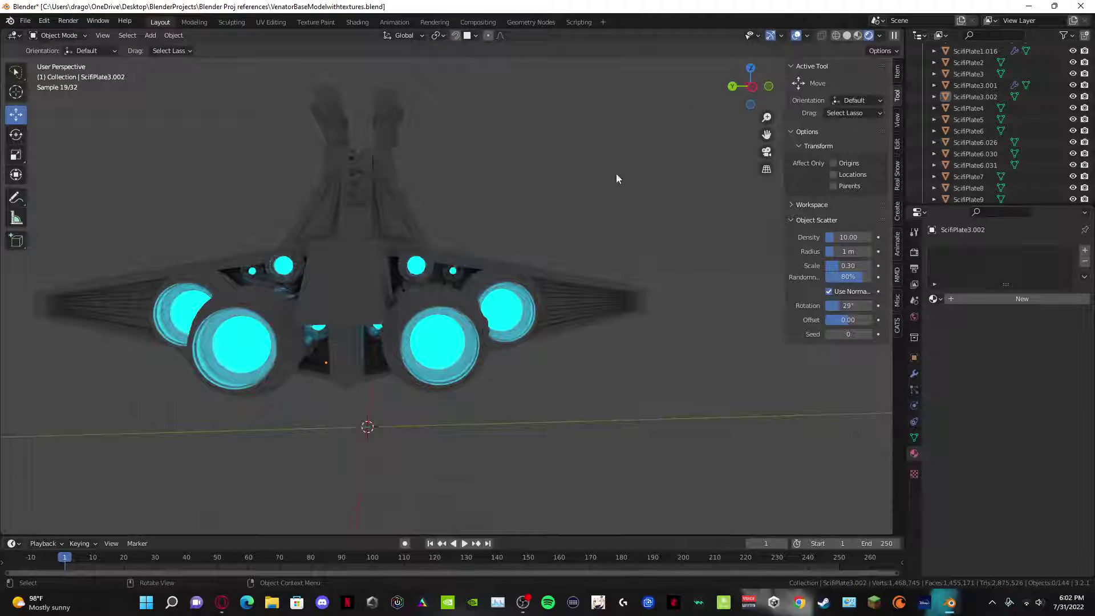
middle_click_drag(508, 194, 540, 306)
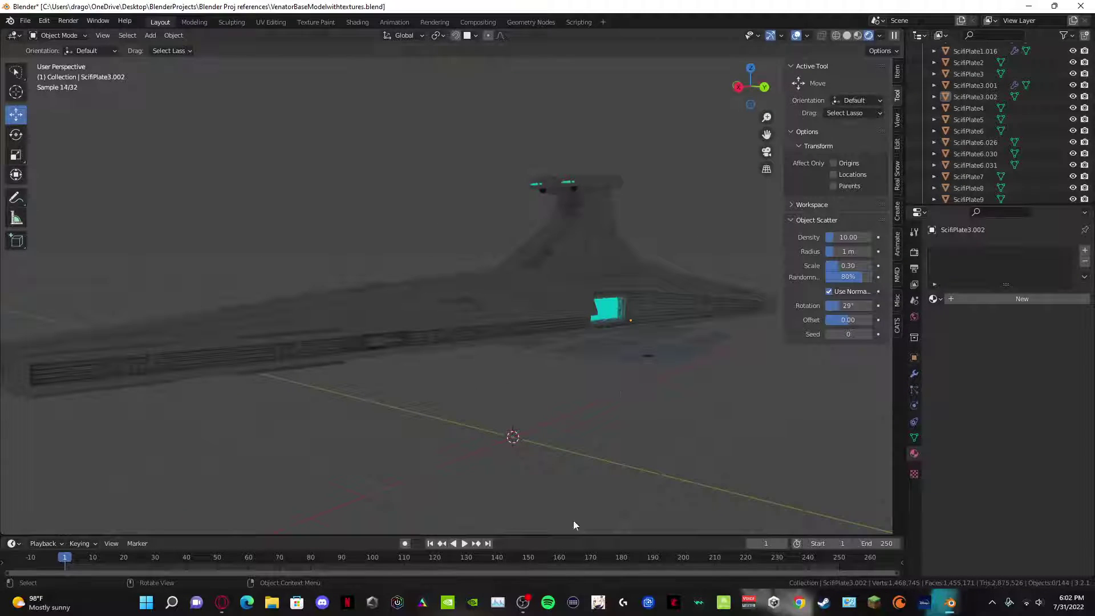
Step: Return the viewport to solid shading and save the Venator file
left_click(847, 37)
mouse_move(759, 217)
middle_mouse_down()
mouse_move(678, 278)
mouse_move(296, 94)
middle_mouse_up()
key("ctrl+s")
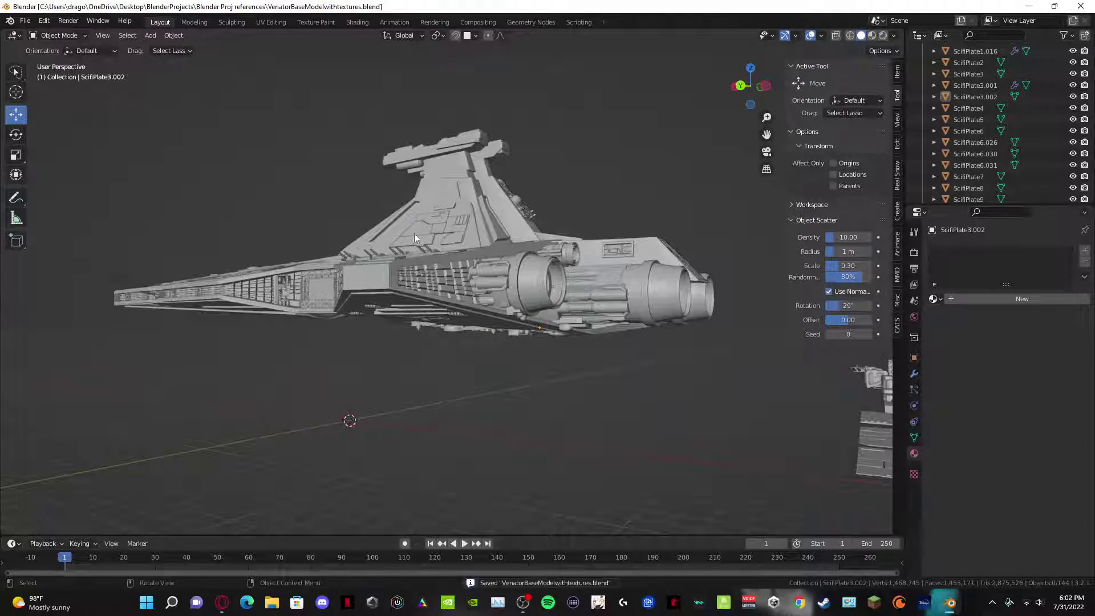
left_click(224, 604)
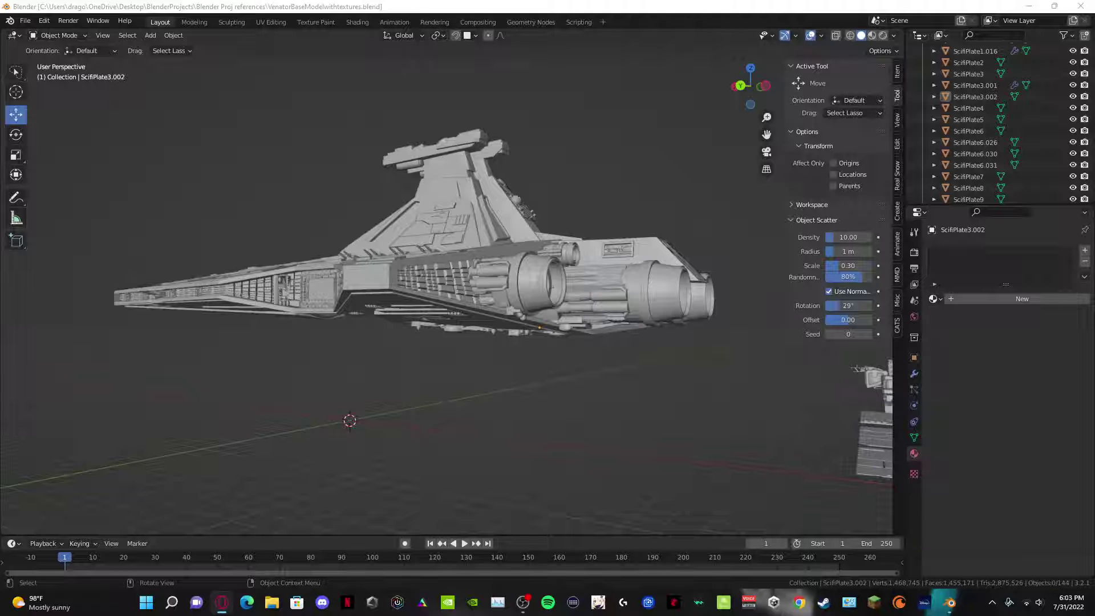
Step: Examine the loose hull panels and sci-fi plates laid out beside the ship, checking several for assigned materials
middle_click_drag(85, 262, 406, 164)
scroll(406, 164, "up", 1)
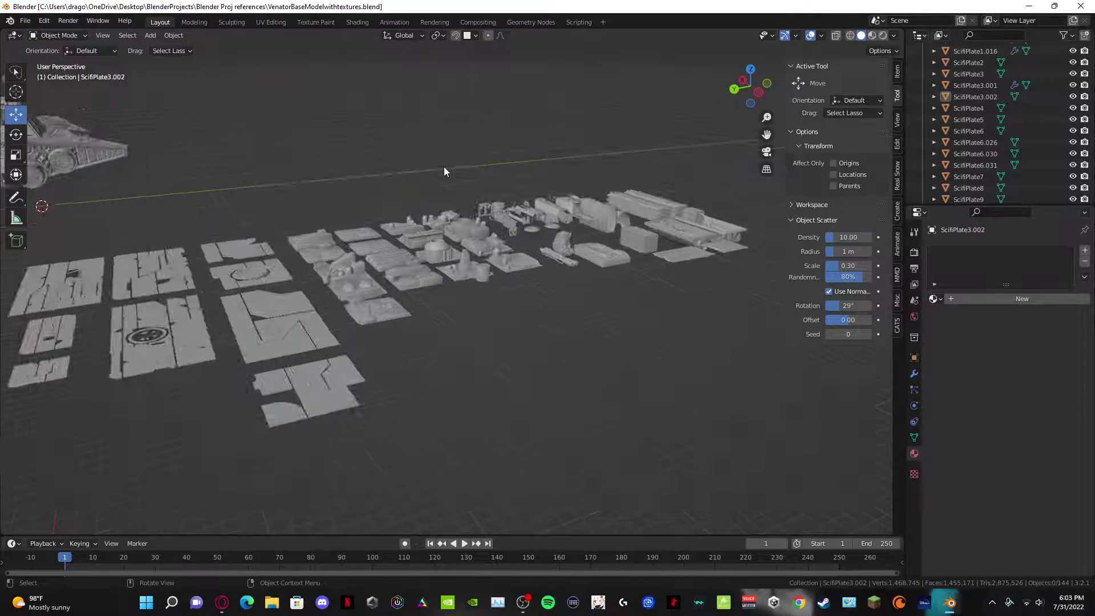
scroll(445, 172, "down", 1)
middle_click_drag(237, 289, 321, 288, "shift")
left_click(392, 285)
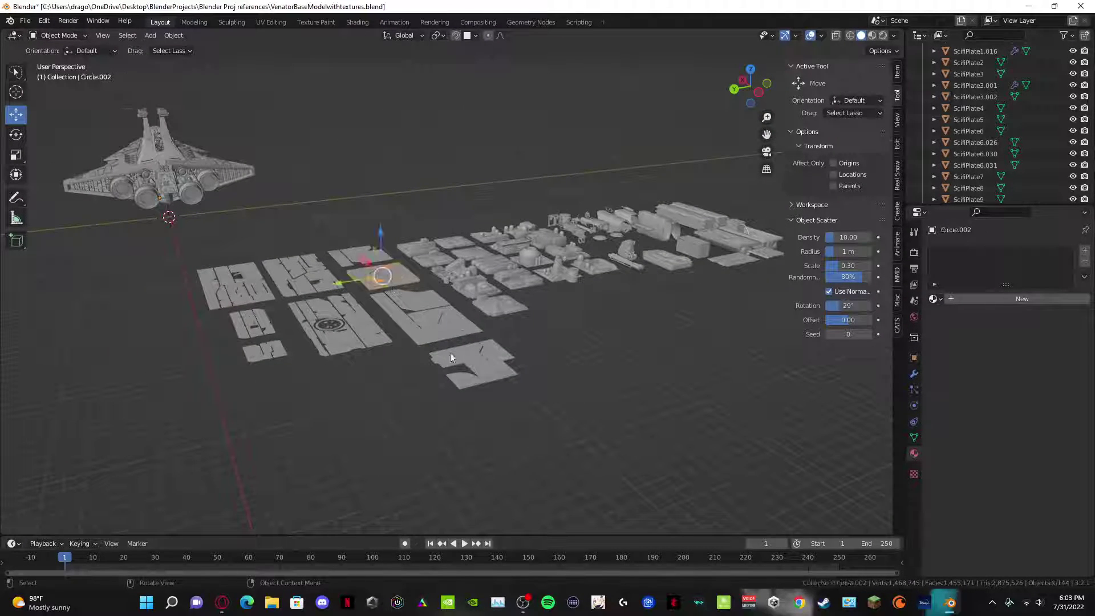
left_click(438, 318)
left_click(469, 285)
left_click(495, 304)
left_click(513, 269)
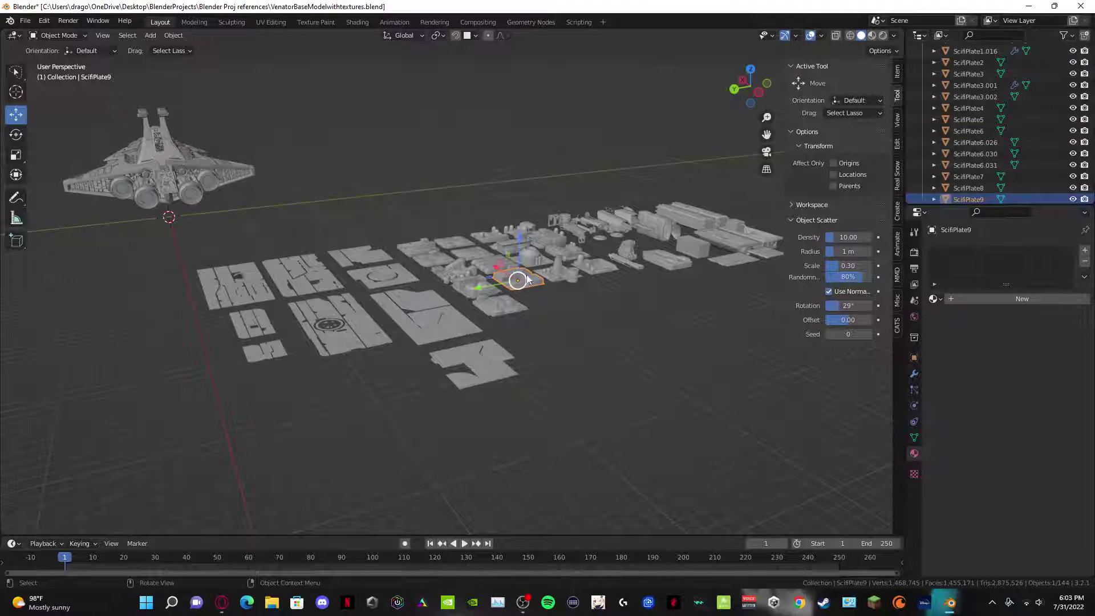
middle_click_drag(512, 269, 365, 290)
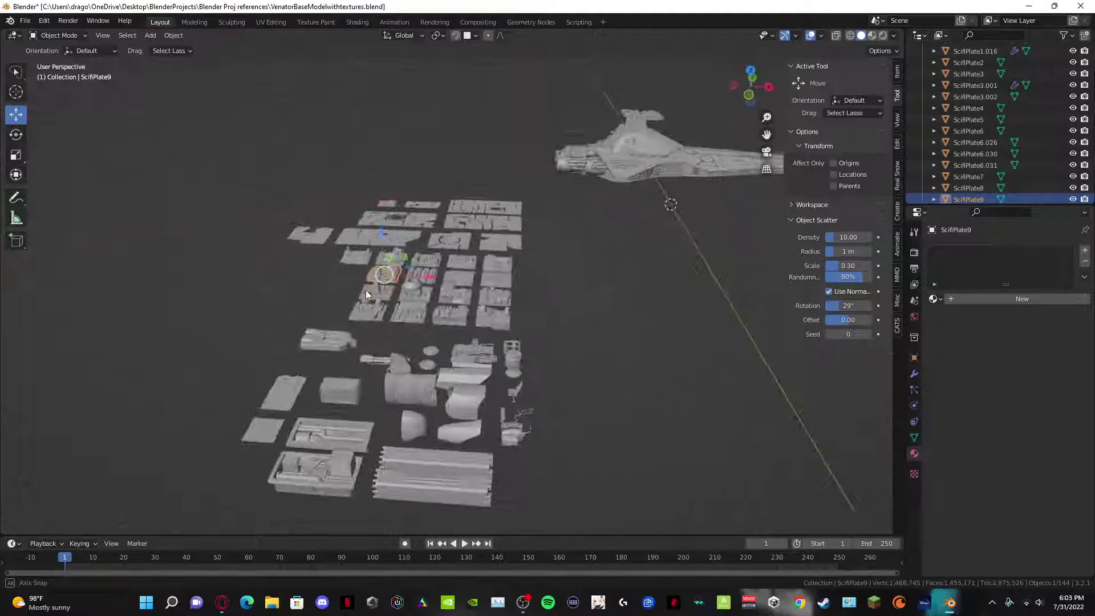
scroll(365, 289, "up", 1)
middle_click_drag(418, 192, 45, 351)
scroll(536, 266, "up", 2)
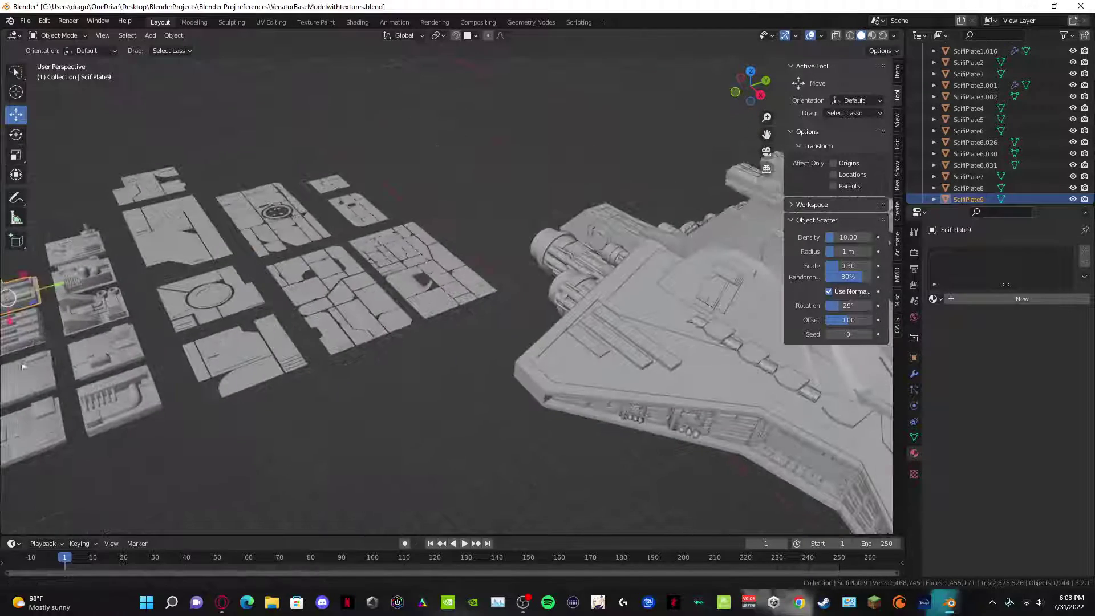
Step: Check the remaining sci-fi plates and kitbash parts for assigned materials, including ScifiPlate13, ScifiPlate15, ScifiPlate12 and Cube.003
left_click(176, 275)
middle_click_drag(177, 276, 431, 186, "shift")
left_click(273, 237)
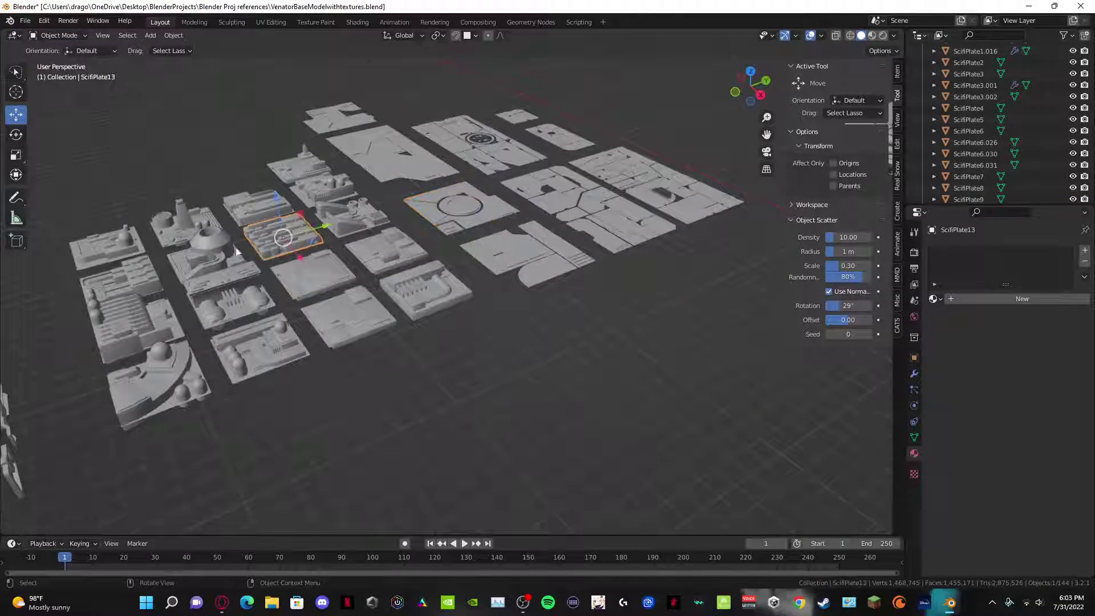
left_click(200, 281)
left_click(235, 307)
left_click(115, 361)
left_click(150, 329)
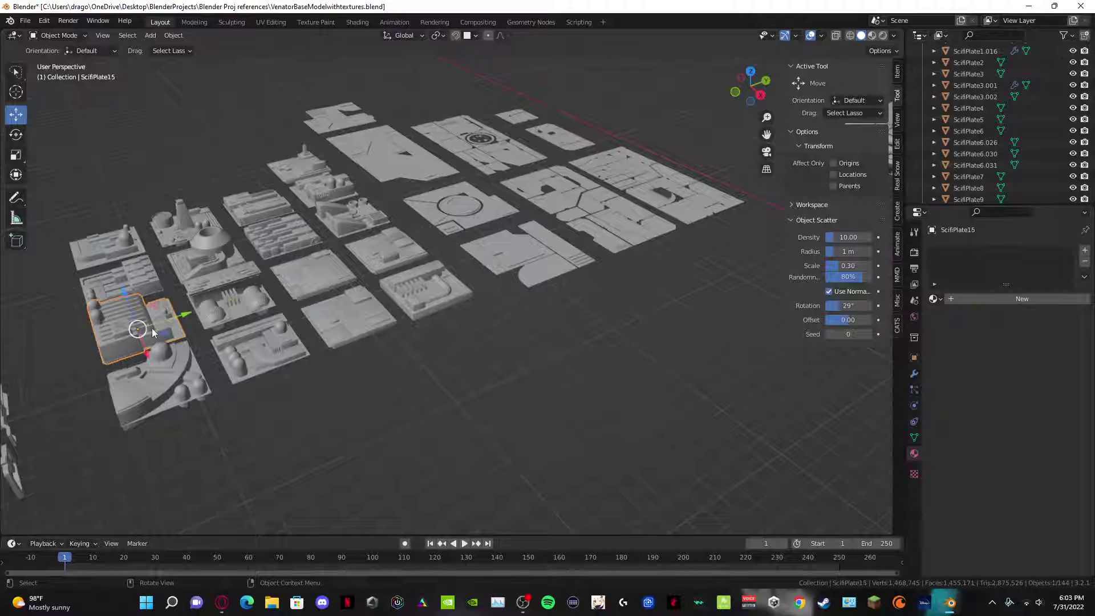
left_click(172, 349)
middle_click_drag(180, 346, 397, 287, "shift")
scroll(398, 286, "down", 2)
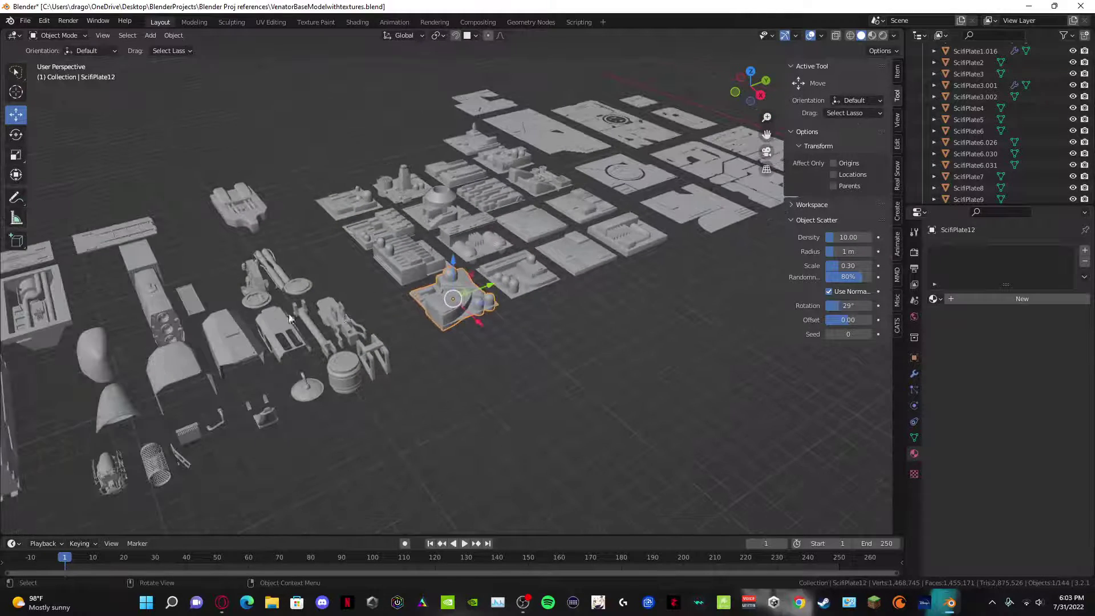
middle_click_drag(154, 327, 345, 226, "shift")
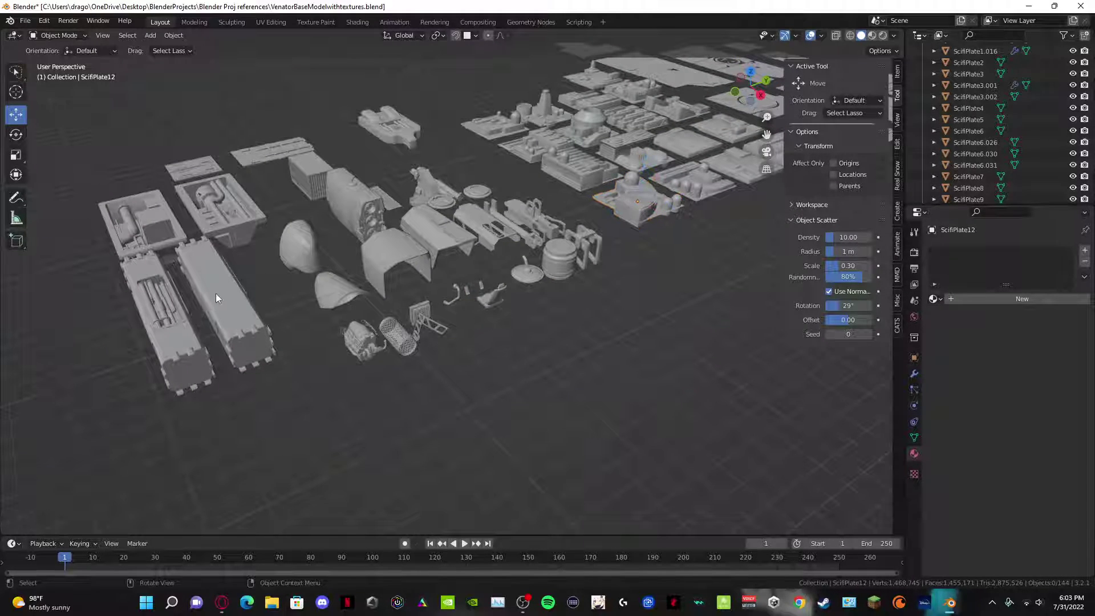
left_click(164, 326)
Step: Examine the detailed side trench and hangar recess of the ship, selecting discombobulated_mesh.003 to check its materials
middle_click_drag(577, 268, 487, 321)
middle_click_drag(615, 277, 282, 303, "shift")
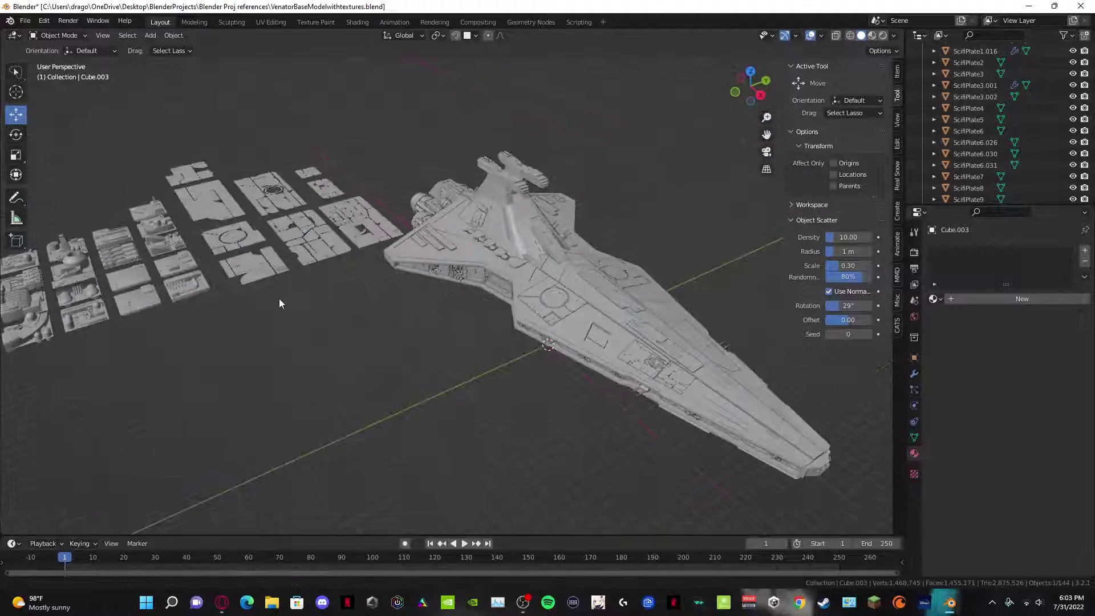
mouse_move(539, 259)
middle_mouse_down()
mouse_move(474, 241)
mouse_move(456, 180)
mouse_move(552, 260)
mouse_move(309, 293)
mouse_move(374, 274)
mouse_move(336, 273)
mouse_move(382, 385)
mouse_move(461, 287)
mouse_move(539, 279)
middle_mouse_up()
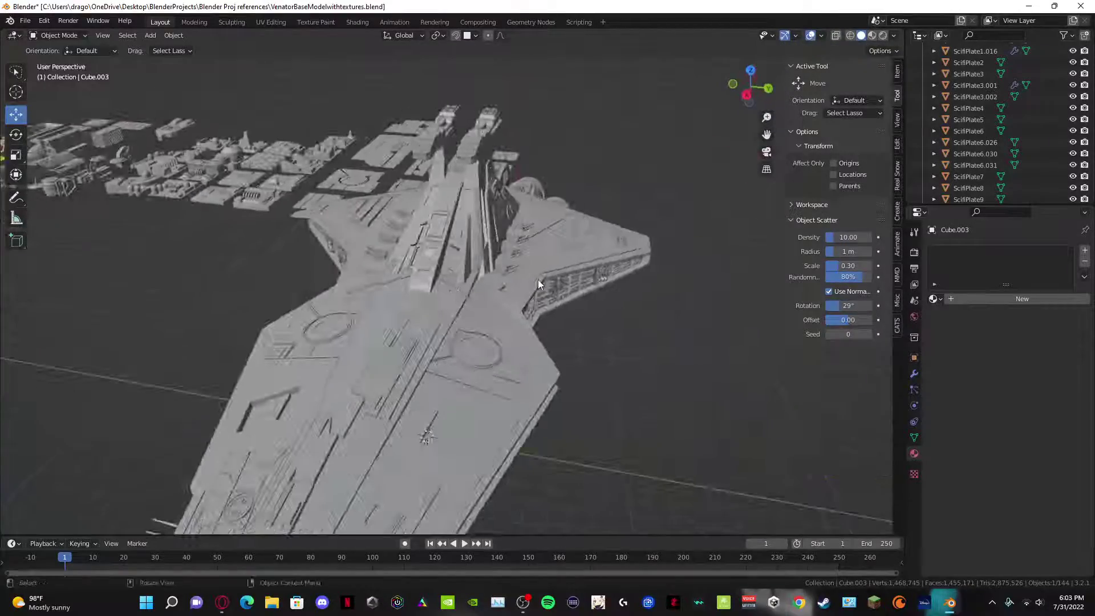
scroll(515, 203, "down", 3)
scroll(415, 271, "up", 6)
middle_click_drag(415, 272, 335, 303)
left_click(334, 303)
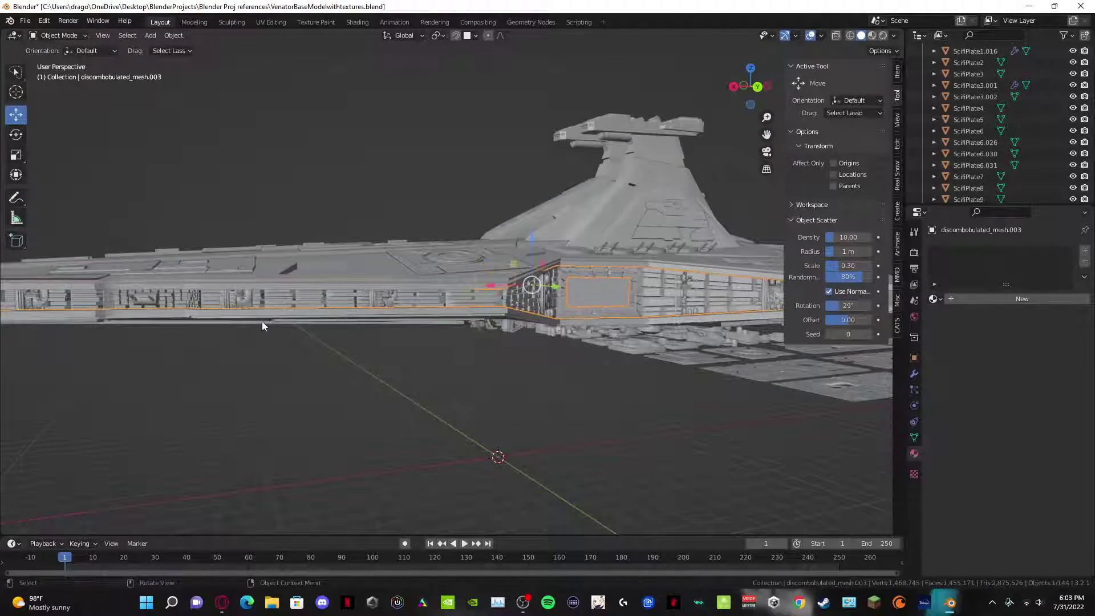
middle_click_drag(262, 320, 364, 374)
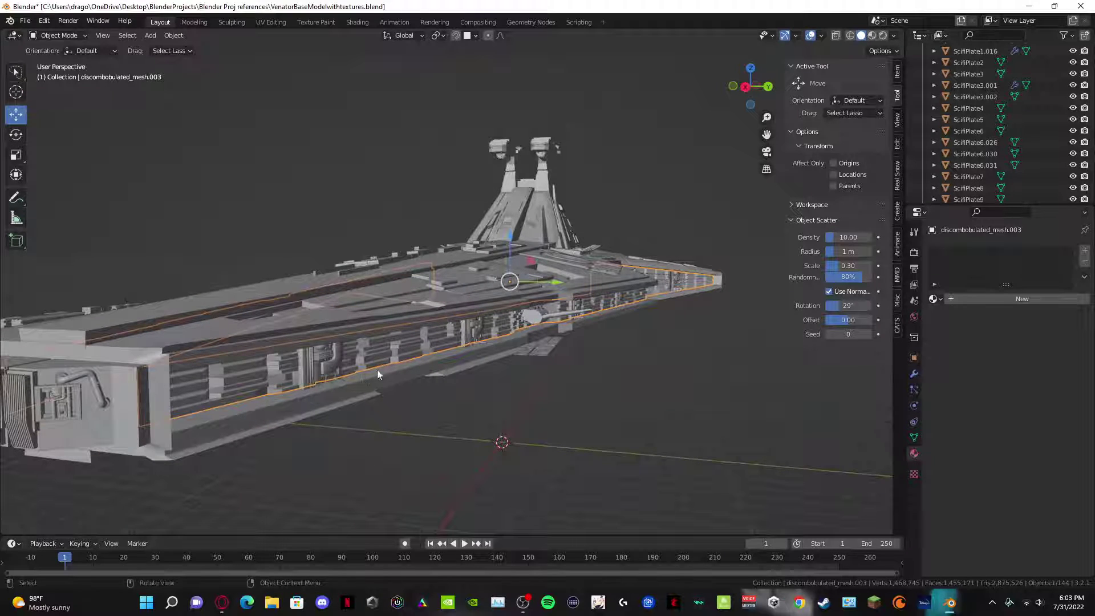
middle_click_drag(618, 321, 546, 336)
left_click(546, 331)
scroll(570, 371, "up", 3)
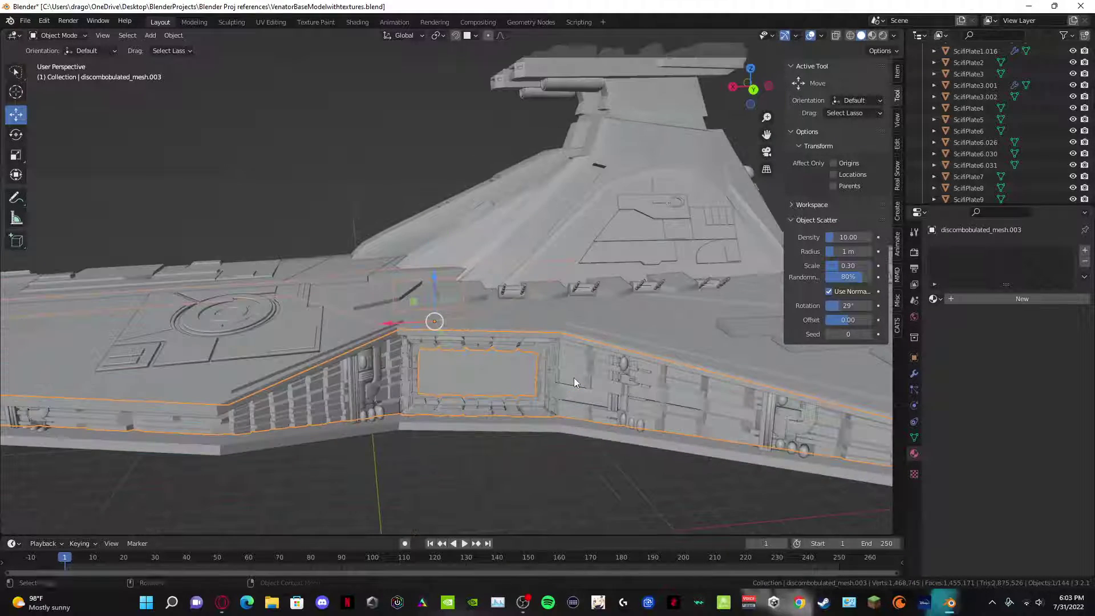
Step: Examine the main hull's upper deck, bow and side trench from several angles with nothing selected
middle_click_drag(573, 378, 642, 275, "shift")
scroll(461, 212, "down", 5)
scroll(419, 298, "down", 2)
left_click(335, 384)
scroll(335, 384, "up", 4)
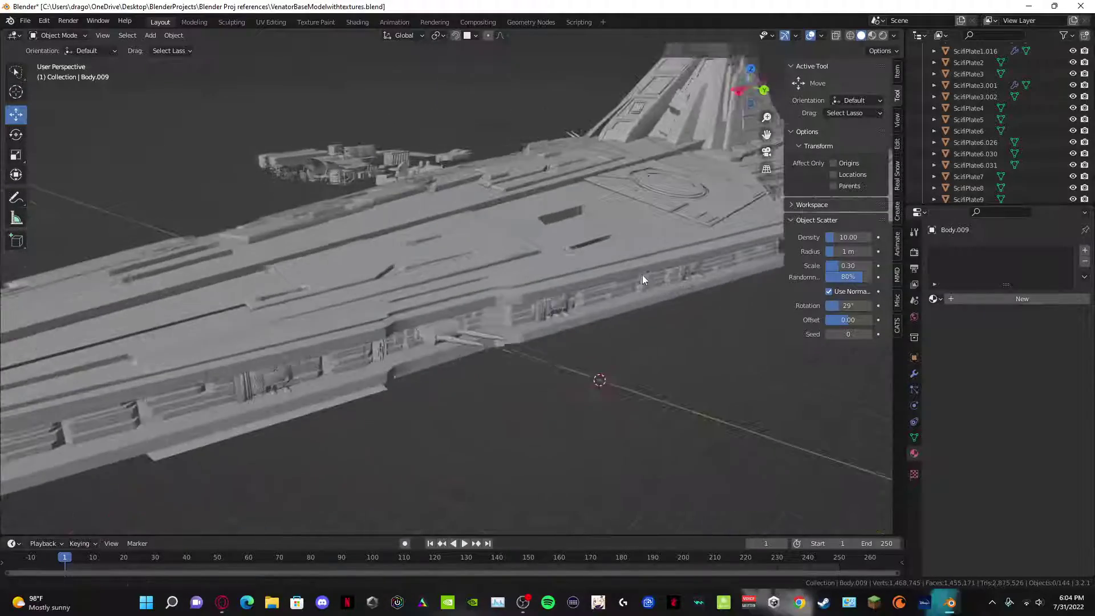
scroll(643, 275, "up", 3)
middle_click_drag(521, 310, 374, 410)
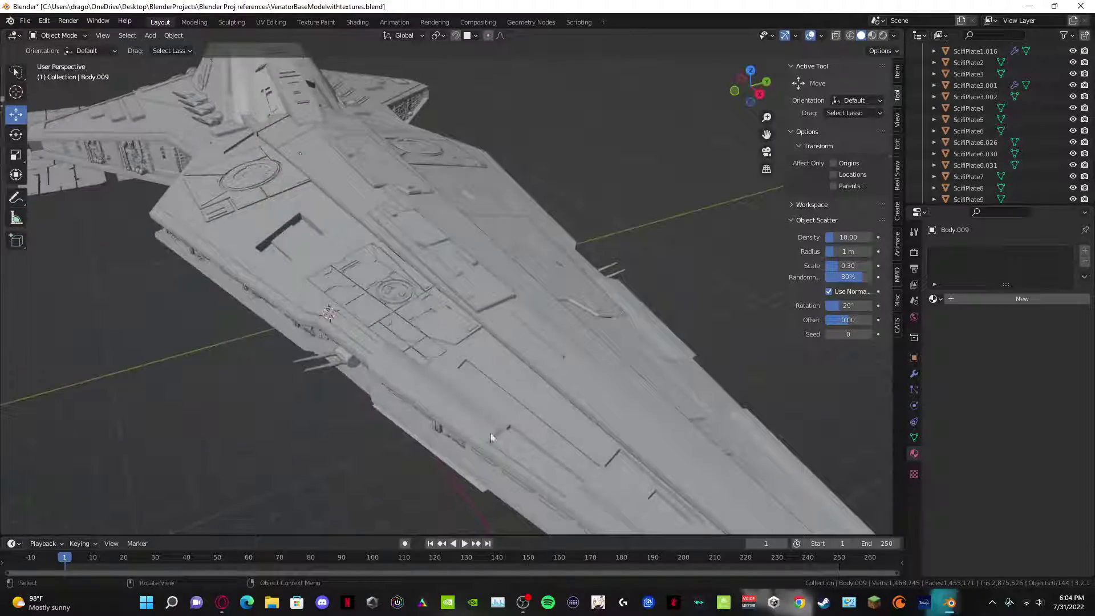
middle_click_drag(490, 437, 565, 334)
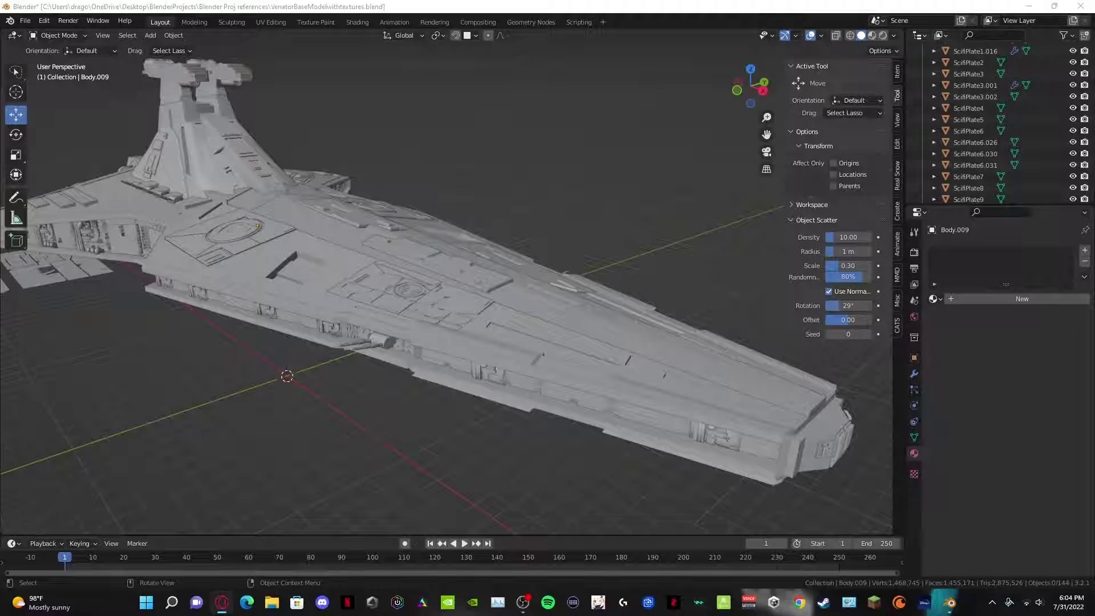
middle_click_drag(411, 400, 390, 419)
middle_click_drag(607, 415, 351, 337)
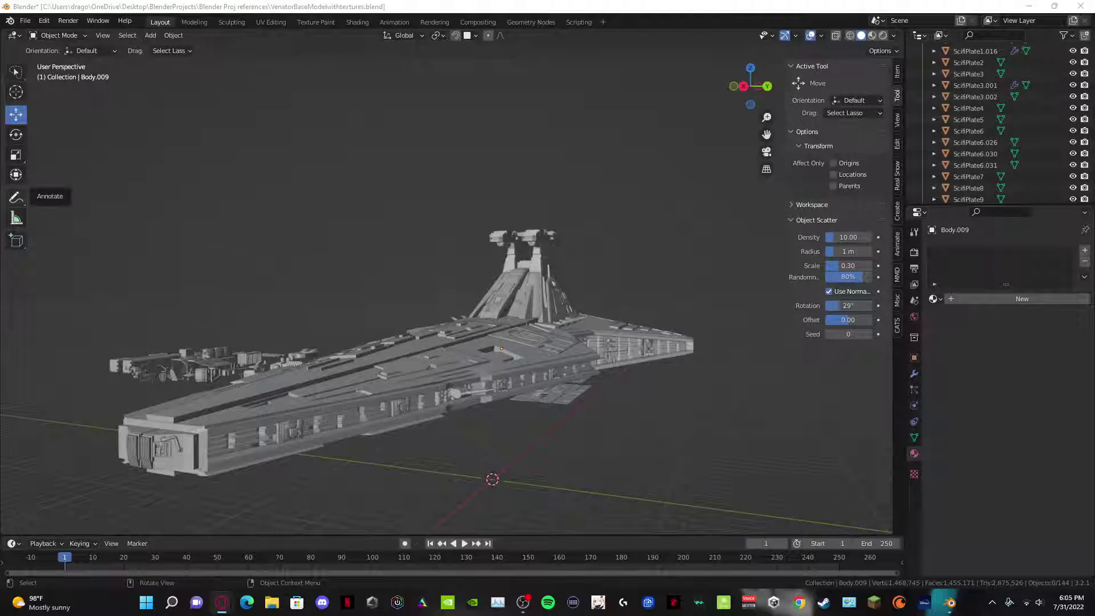
Step: Switch between the browser and Blender to compare the untextured ship with Star Destroyer and Venator reference images, ending in Blender
mouse_move(0, 228)
left_mouse_down()
mouse_move(270, 220)
mouse_move(389, 1)
left_mouse_up()
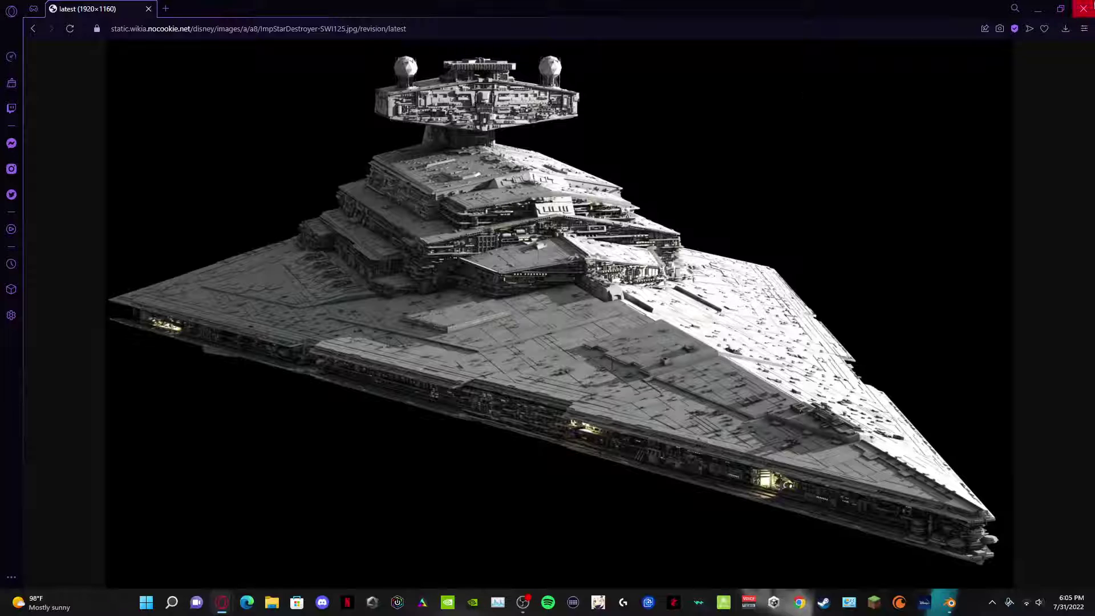
key("alt+Tab")
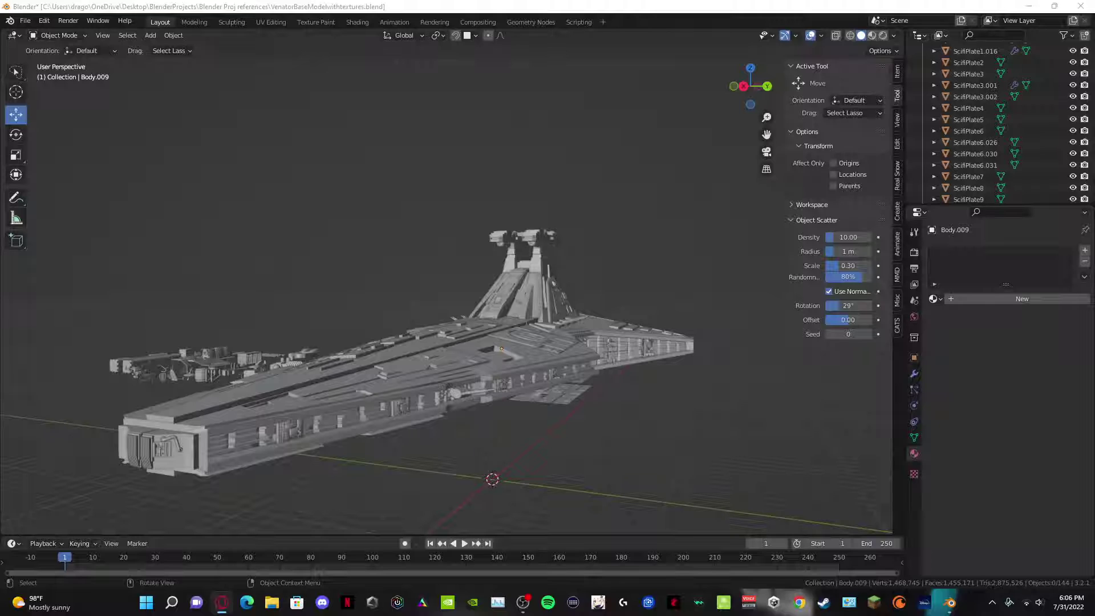
key("alt+Tab")
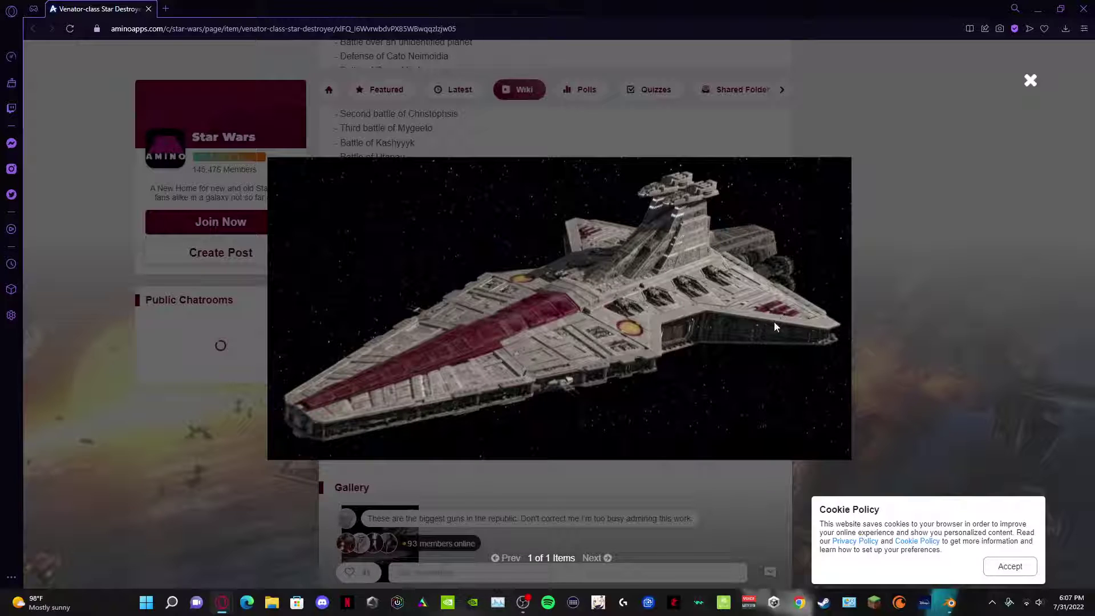
left_click(799, 301)
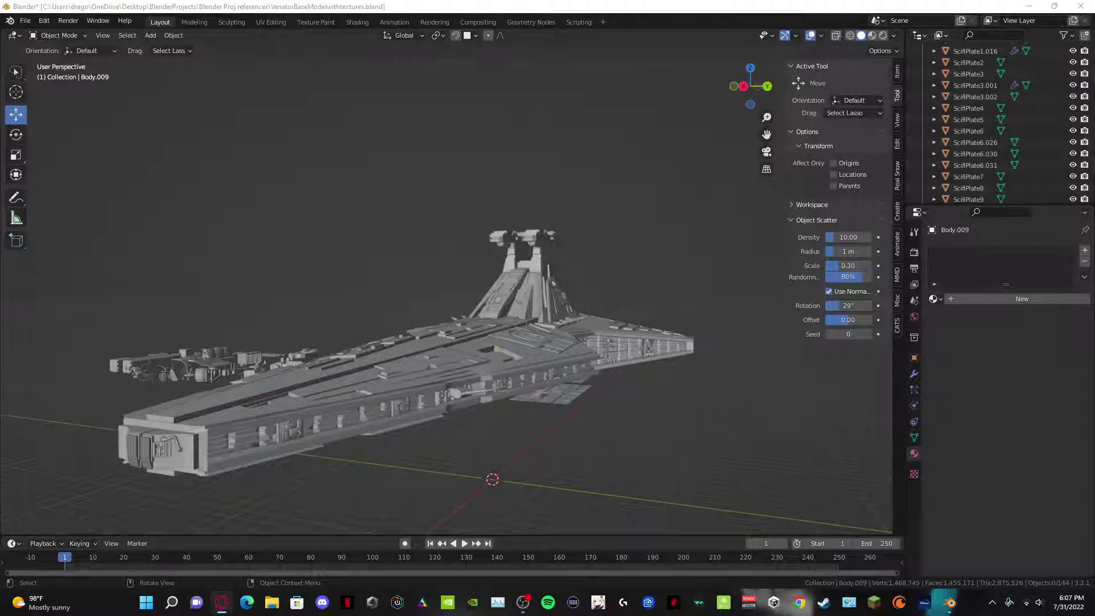
key("alt+Tab")
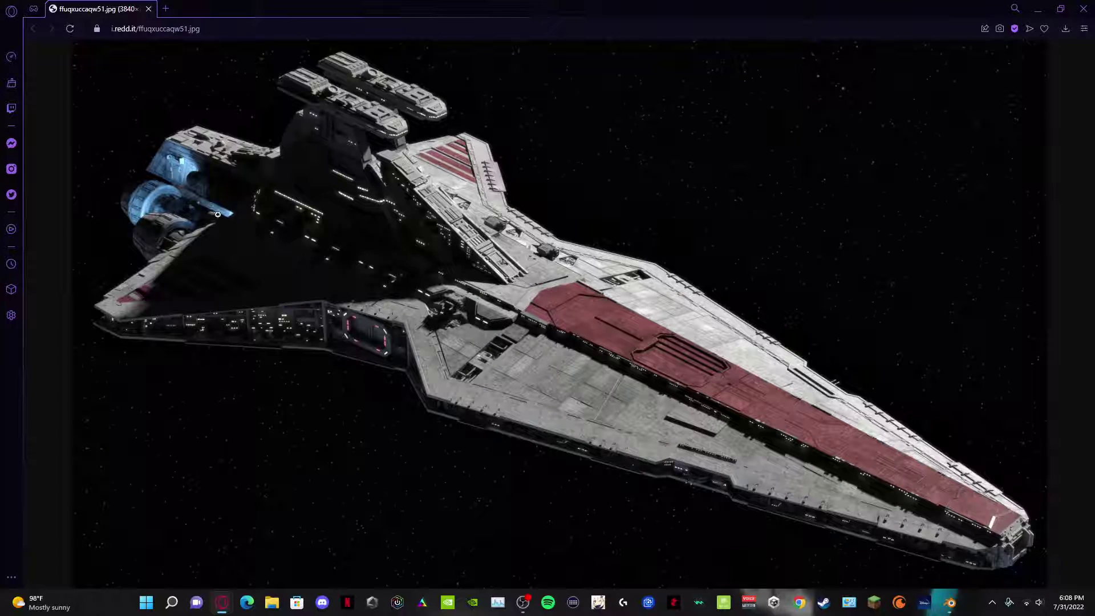
left_click(1085, 5)
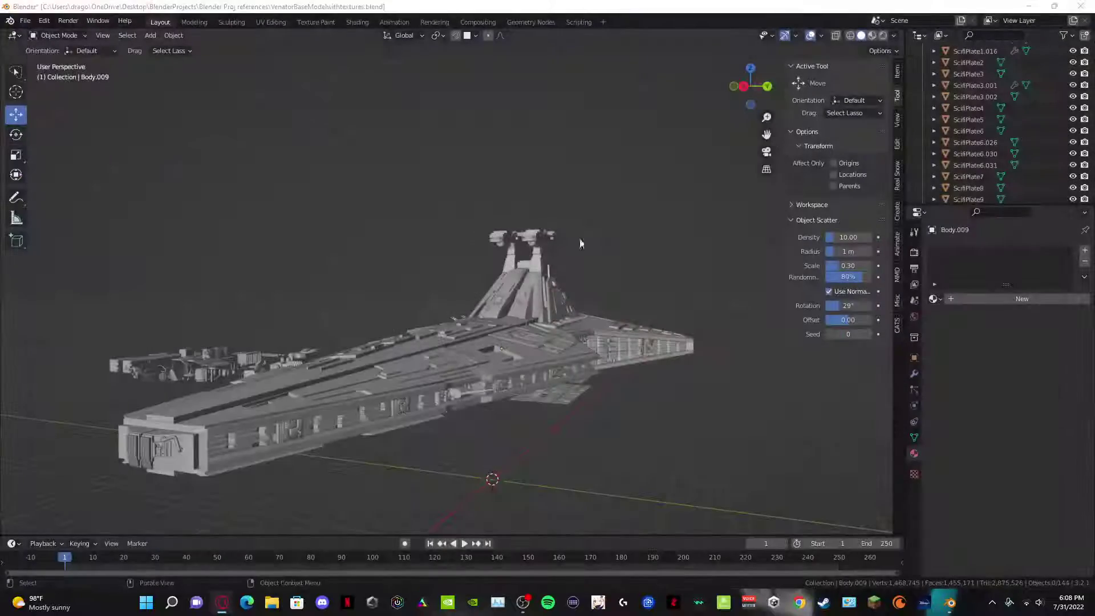
Step: Examine the whole ship and the hull edge around the hangar recess and circular deck detail
middle_click_drag(580, 242, 587, 282)
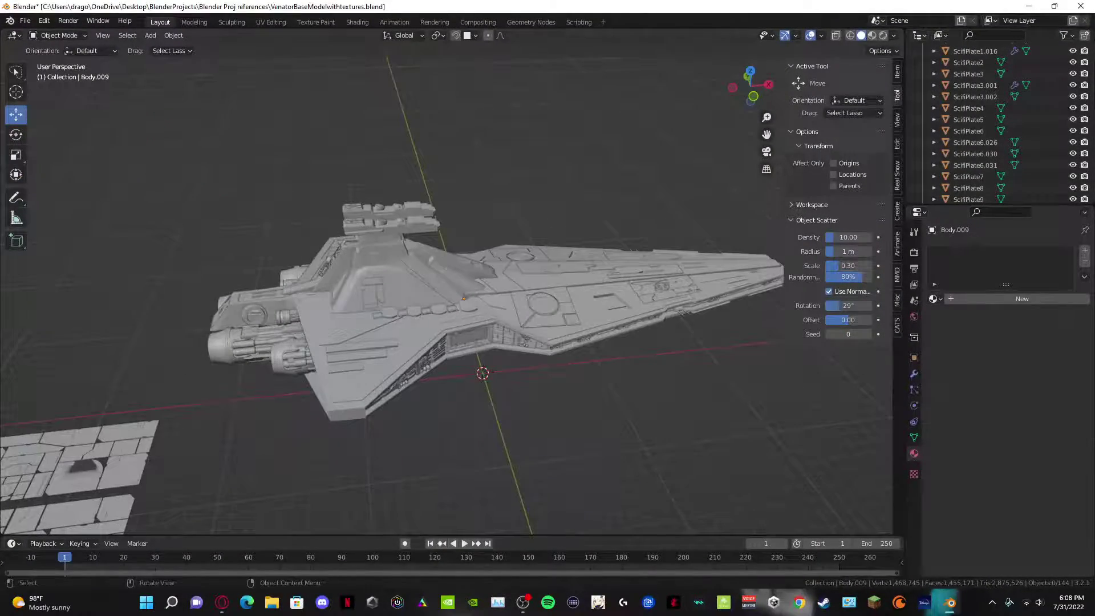
middle_click_drag(519, 330, 425, 313)
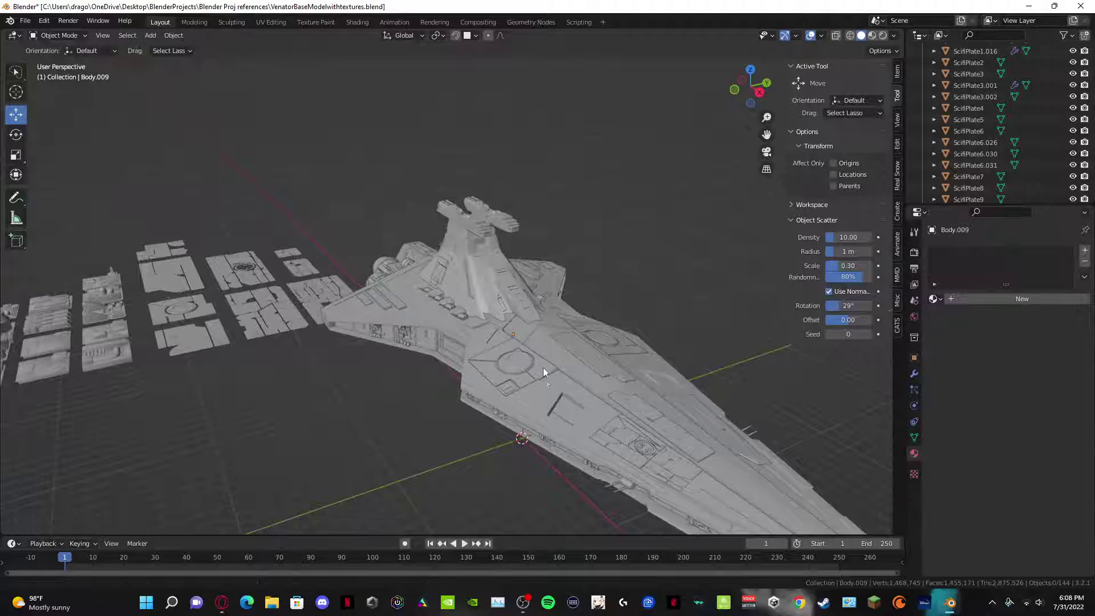
middle_click_drag(543, 368, 498, 275)
scroll(578, 305, "up", 1)
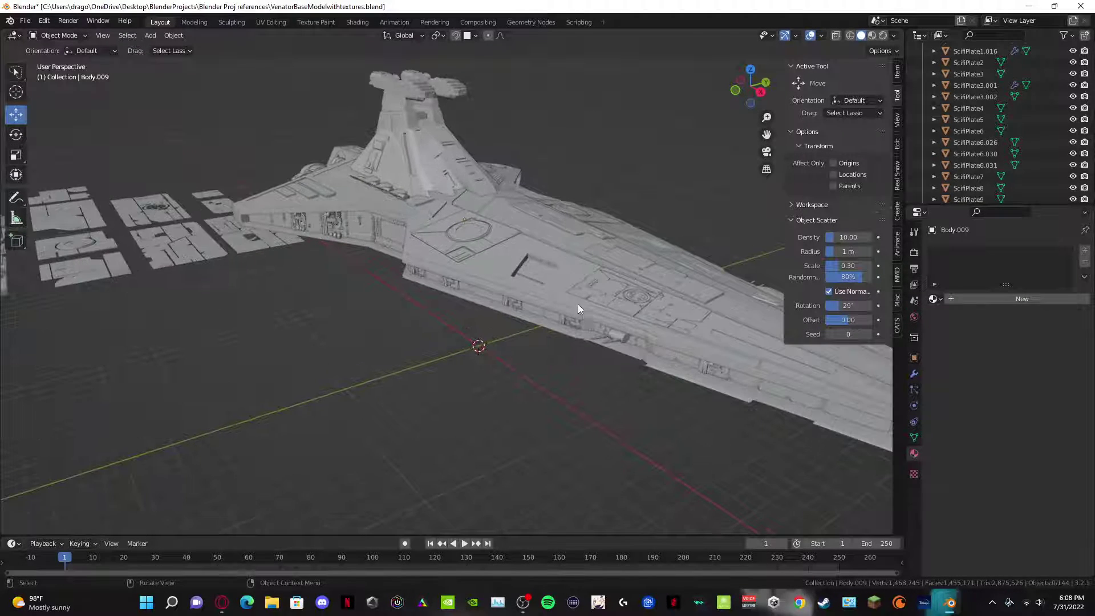
middle_click_drag(405, 195, 372, 182)
scroll(374, 178, "up", 6)
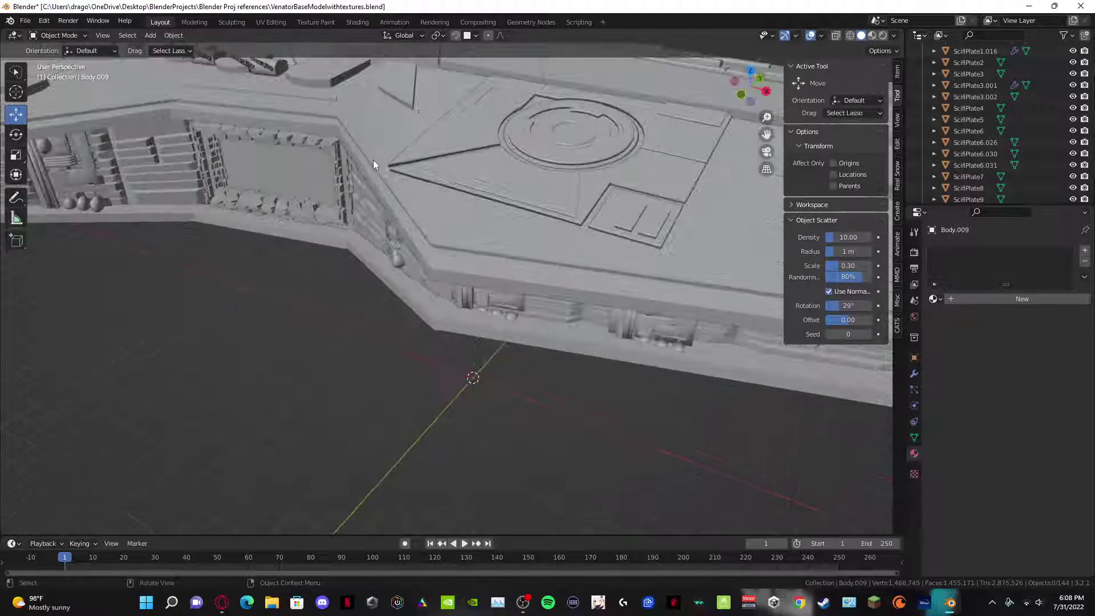
scroll(392, 332, "down", 6)
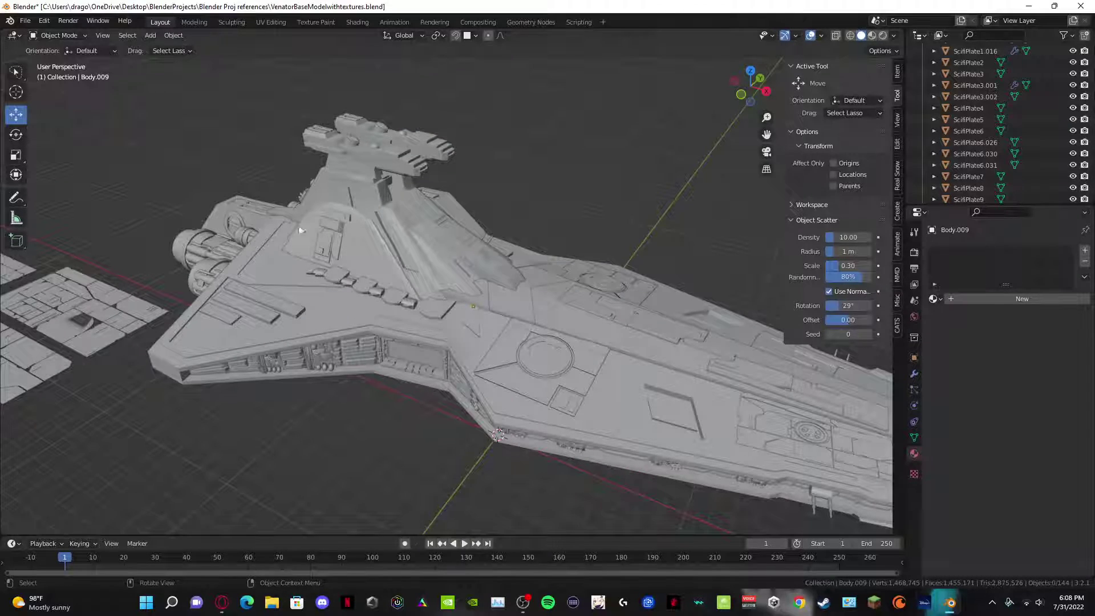
Step: Examine the base of the bridge tower closely, including its panel lines, ridges and the turret row
middle_click_drag(302, 230, 347, 237)
scroll(228, 263, "up", 4)
middle_click_drag(286, 251, 479, 196, "shift")
middle_click_drag(354, 240, 278, 231)
scroll(279, 231, "down", 4)
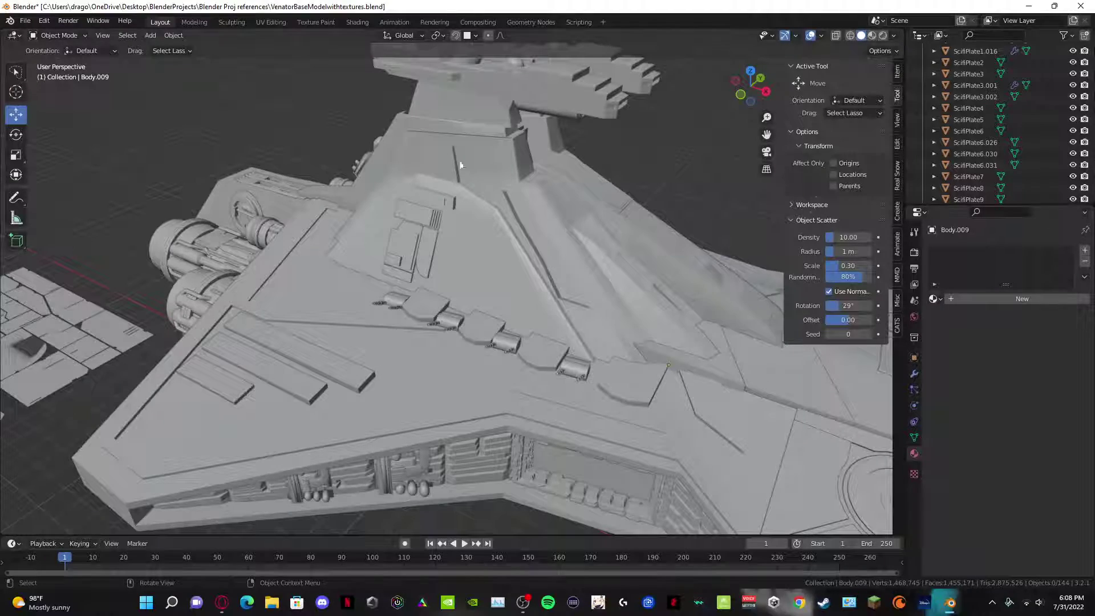
scroll(386, 261, "up", 2)
scroll(448, 224, "up", 6)
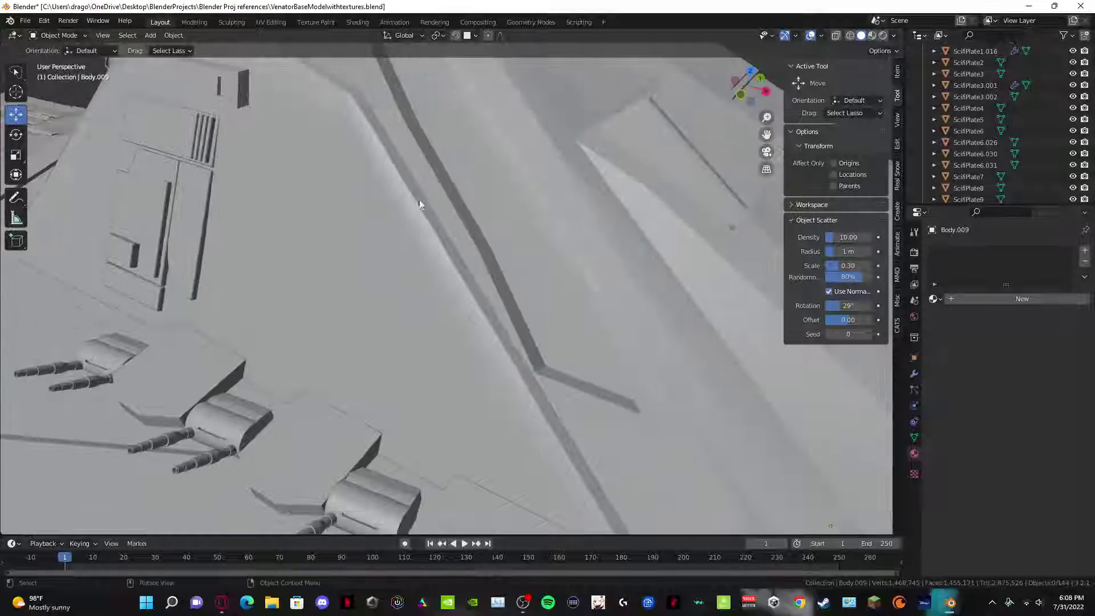
middle_click_drag(420, 201, 429, 155)
middle_click_drag(440, 100, 388, 267, "shift")
scroll(388, 267, "down", 7)
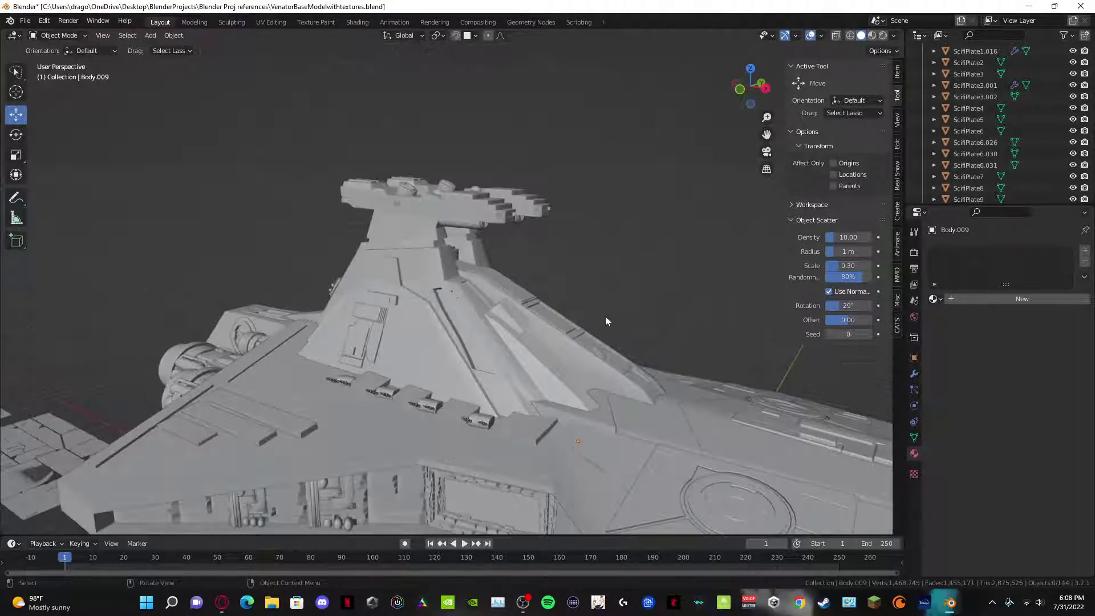
Step: Examine the upper deck from above and the side trench, checking Circle.009 and the hull body Body.009
scroll(606, 321, "down", 5)
middle_click_drag(538, 299, 478, 435)
scroll(378, 328, "up", 8)
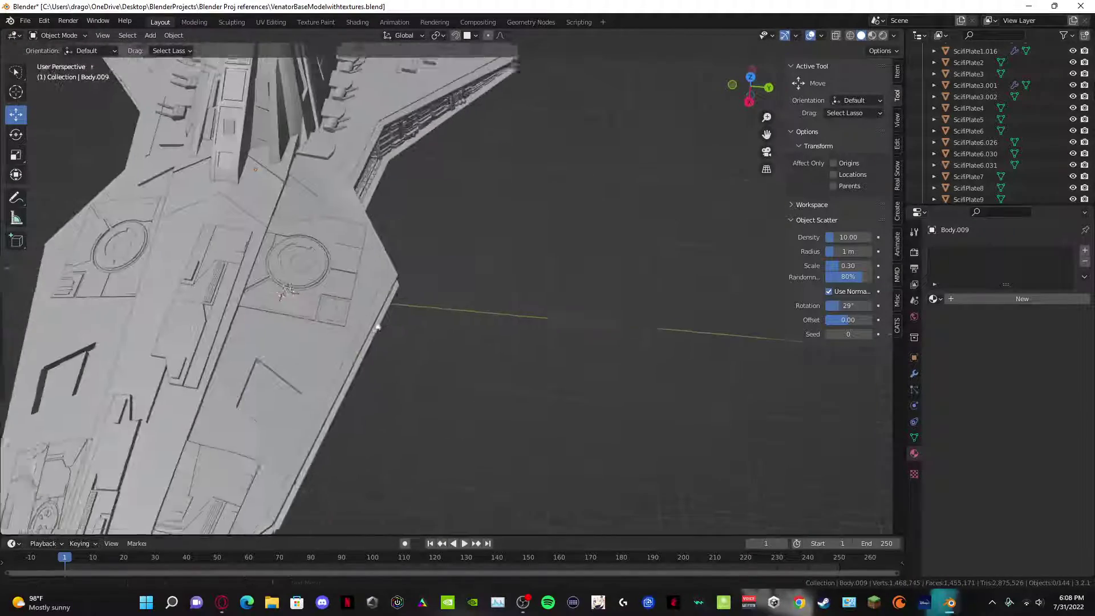
middle_click_drag(377, 328, 546, 194)
scroll(644, 309, "down", 8)
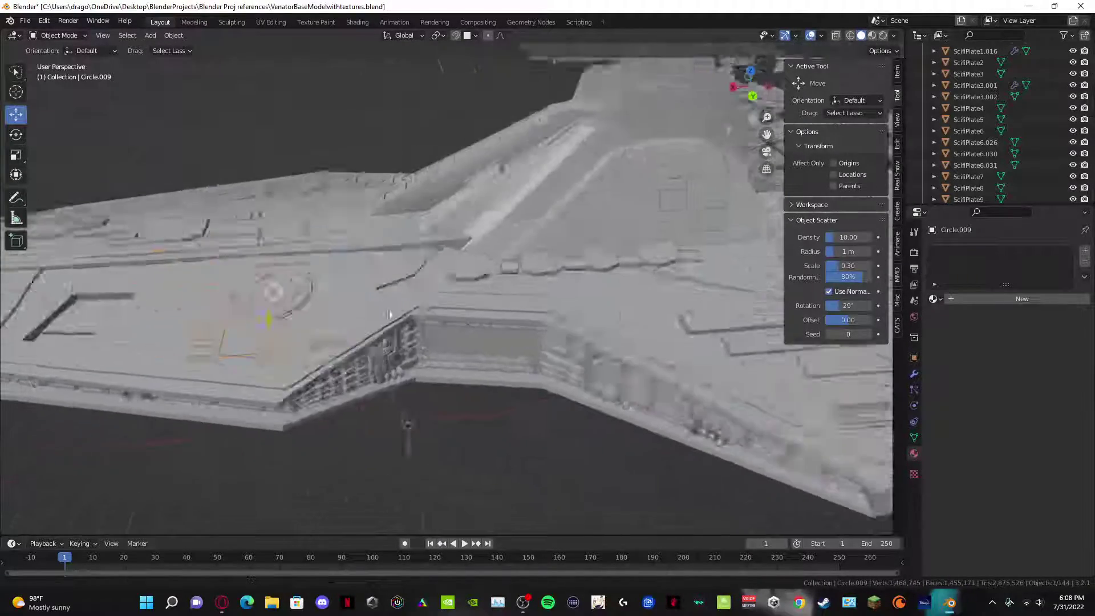
left_click(513, 286)
middle_click_drag(513, 286, 547, 302)
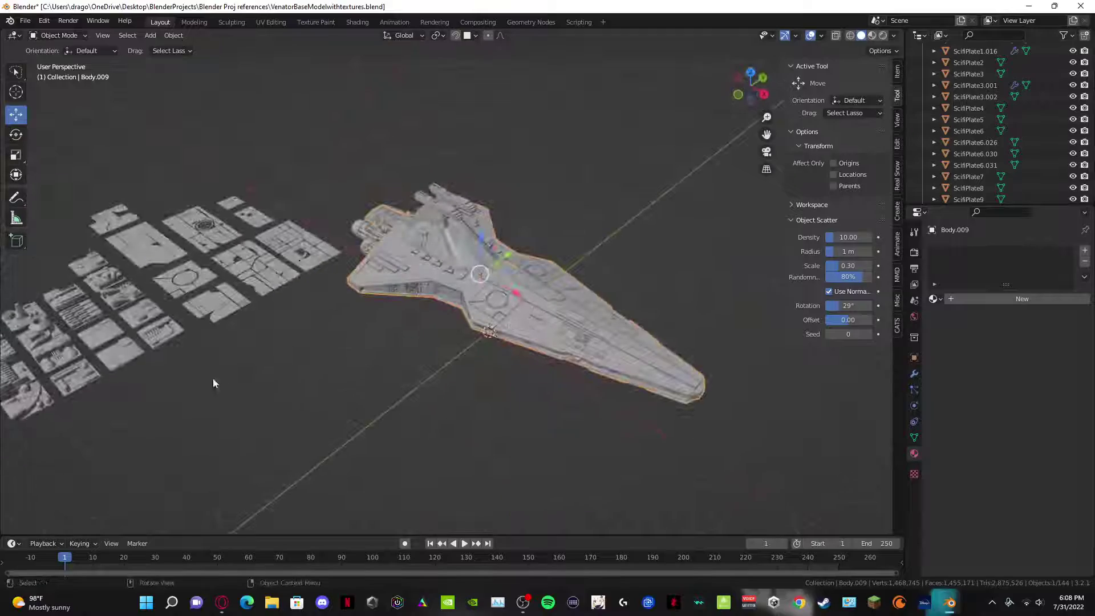
Step: Examine the Bridge.005 tower, turret row, rear wing panel lines and engines at close range, clearing the selection
left_click(213, 378)
scroll(274, 353, "up", 3)
middle_click_drag(275, 353, 341, 281)
left_click(427, 170)
scroll(426, 170, "up", 4)
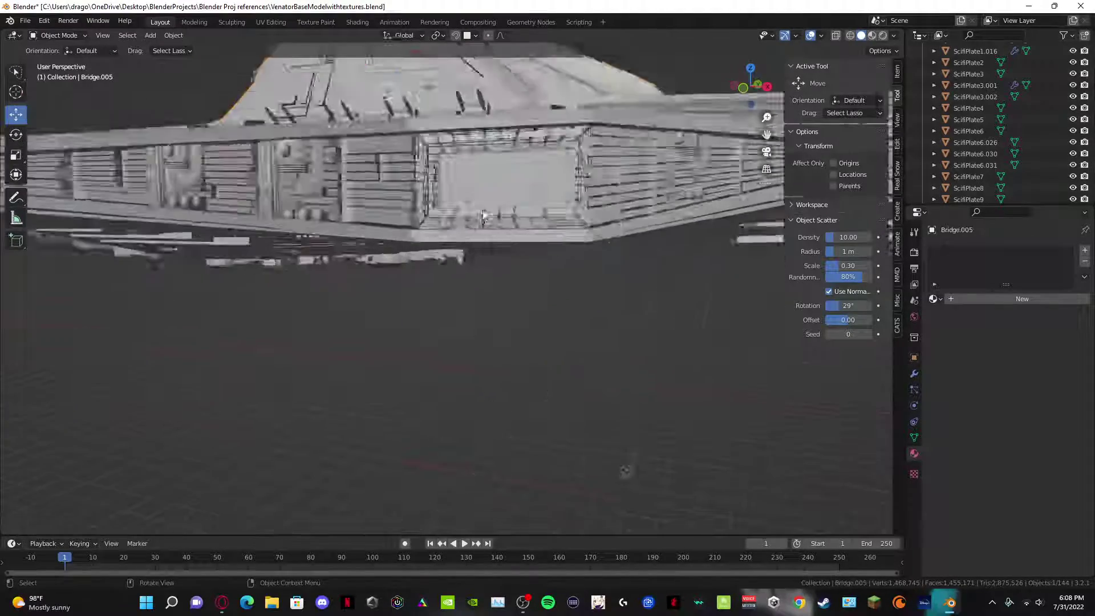
middle_click_drag(426, 170, 474, 415)
middle_click_drag(460, 342, 486, 354)
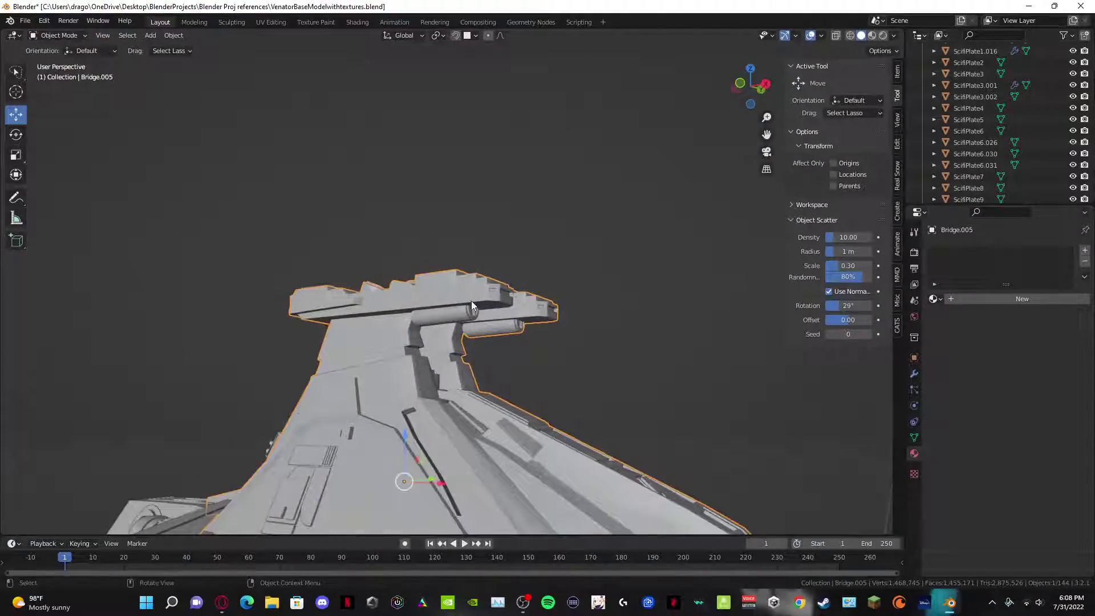
mouse_move(471, 300)
middle_mouse_down()
mouse_move(560, 409)
mouse_move(550, 416)
mouse_move(536, 379)
mouse_move(604, 218)
mouse_move(469, 321)
mouse_move(518, 262)
mouse_move(577, 276)
mouse_move(527, 409)
mouse_move(597, 351)
mouse_move(624, 373)
mouse_move(433, 279)
mouse_move(477, 316)
mouse_move(468, 317)
middle_mouse_up()
left_click(537, 379)
scroll(457, 272, "up", 5)
scroll(468, 317, "down", 6)
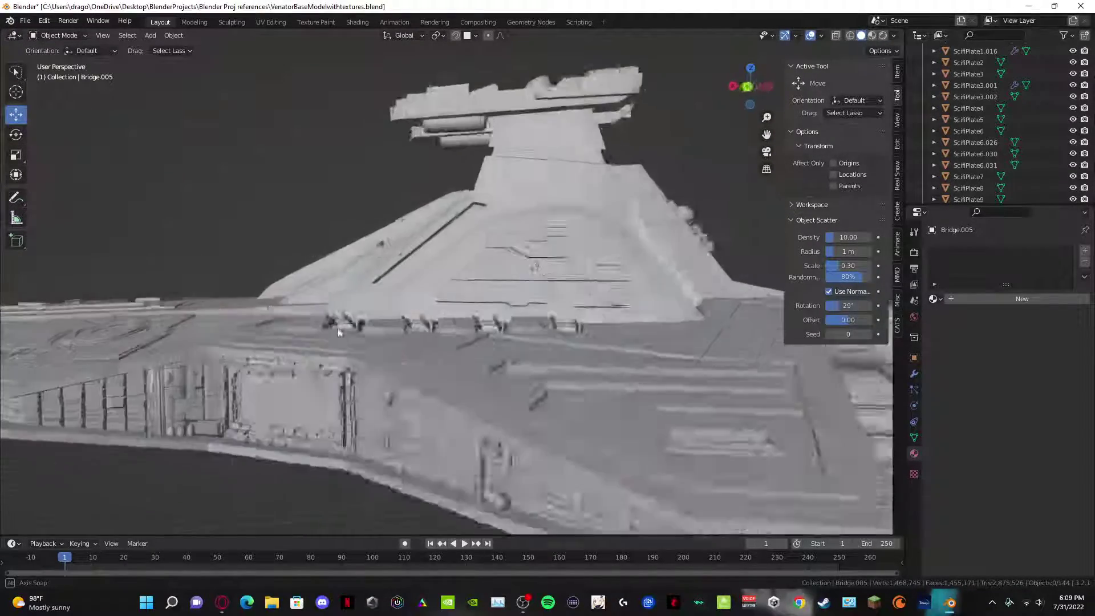
middle_click_drag(338, 328, 593, 320)
scroll(300, 352, "up", 5)
scroll(532, 289, "up", 4)
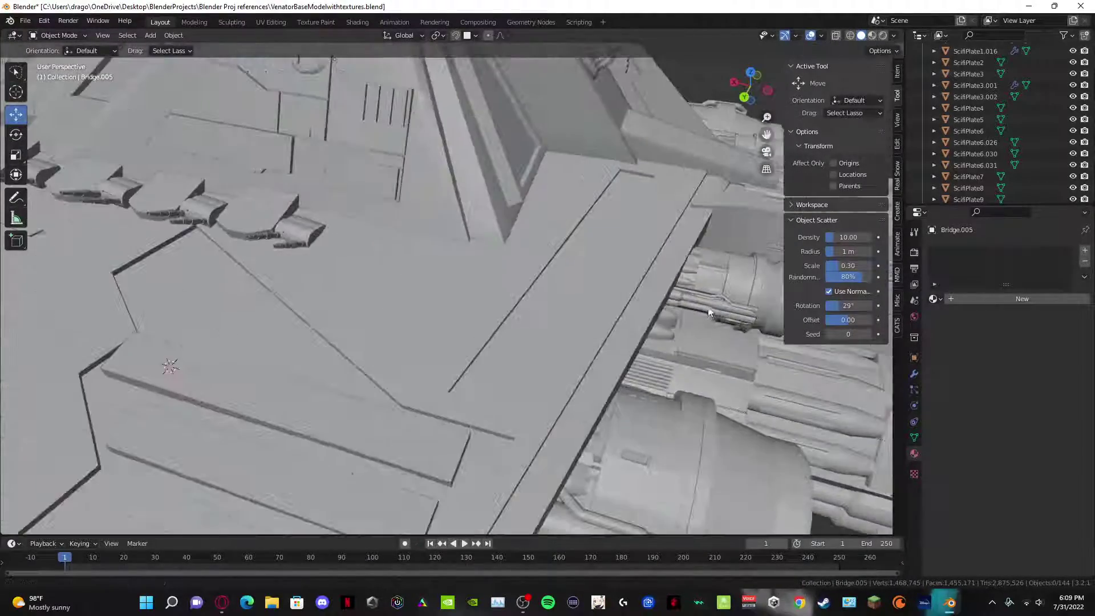
middle_click_drag(374, 256, 460, 320)
Step: Duplicate the tray-shaped kitbash part with pipes and a box, placing the copy clear of the parts layout
scroll(437, 285, "down", 5)
scroll(395, 222, "down", 7)
scroll(459, 320, "down", 5)
middle_click_drag(93, 255, 272, 251, "shift")
scroll(285, 223, "up", 5)
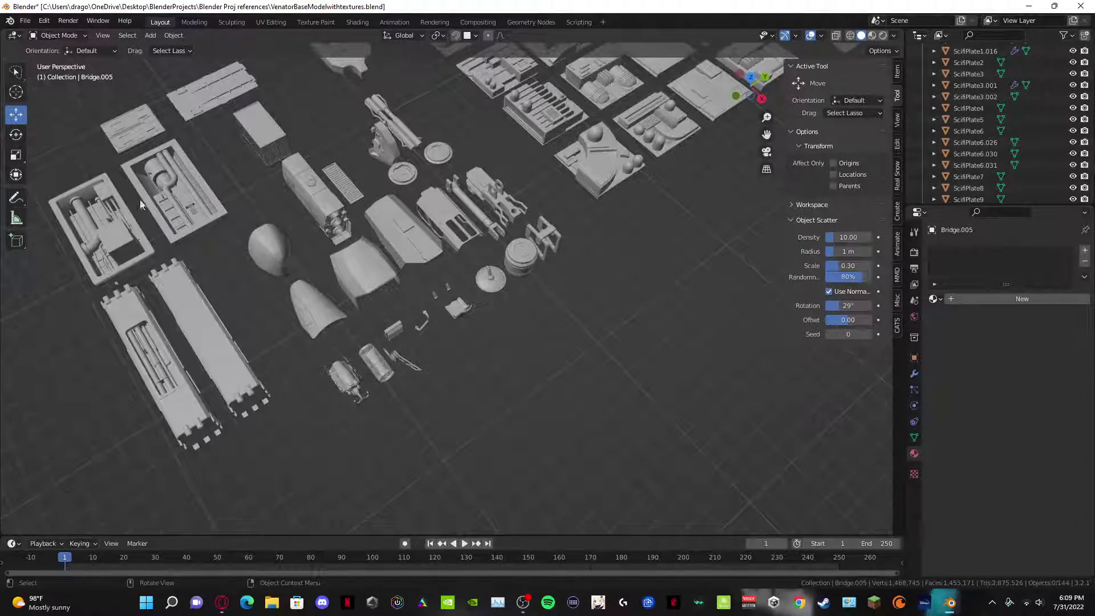
key("shift+d")
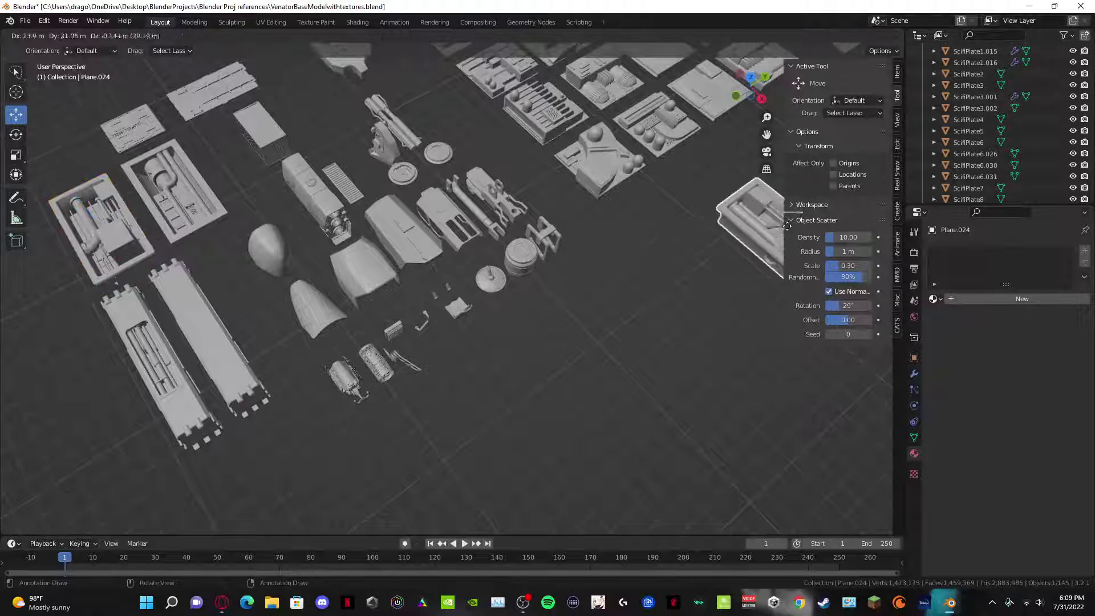
left_click(748, 305)
Step: Move the duplicated tray part from the kitbash area across to the ship's forward hull beside the angular deck recess
middle_click_drag(747, 305, 181, 348, "shift")
left_click_drag(147, 354, 184, 232)
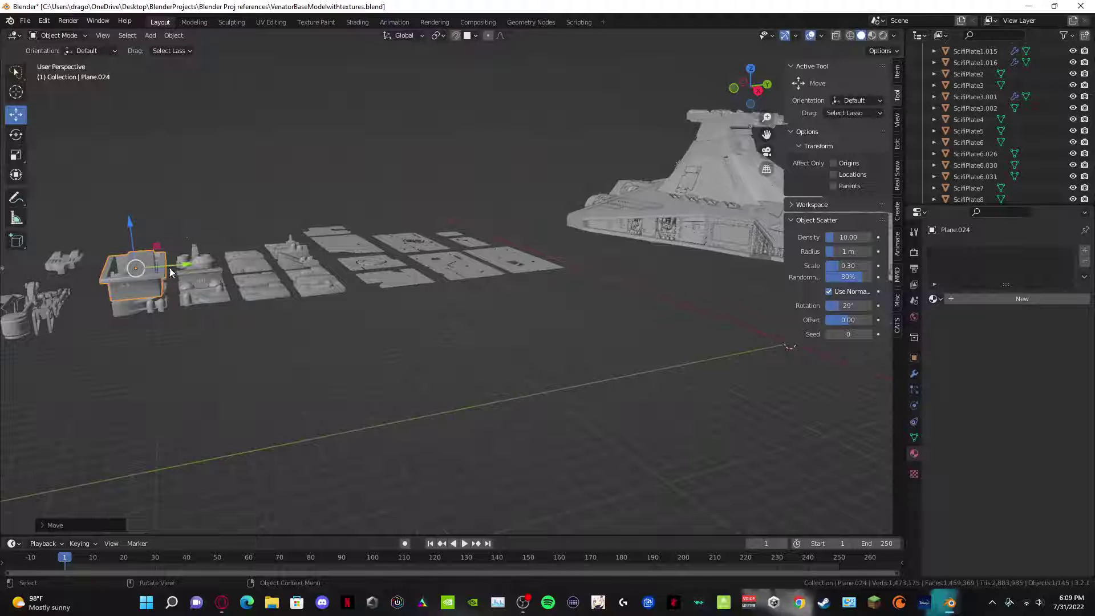
left_click_drag(170, 272, 790, 241)
middle_click_drag(651, 279, 482, 389, "shift")
left_click_drag(290, 154, 297, 188)
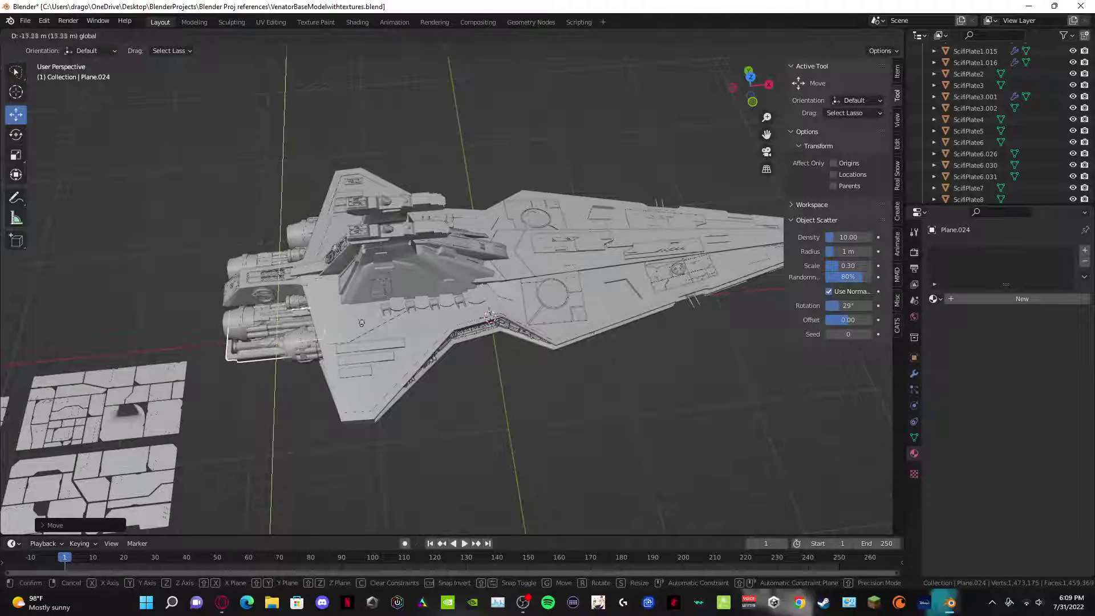
left_click_drag(361, 323, 531, 353)
left_click_drag(623, 344, 624, 344)
Step: Scale the tray part down to fit the deck recess and bring it over the opening
scroll(619, 339, "up", 1)
middle_click_drag(587, 330, 482, 344, "shift")
scroll(348, 318, "up", 5)
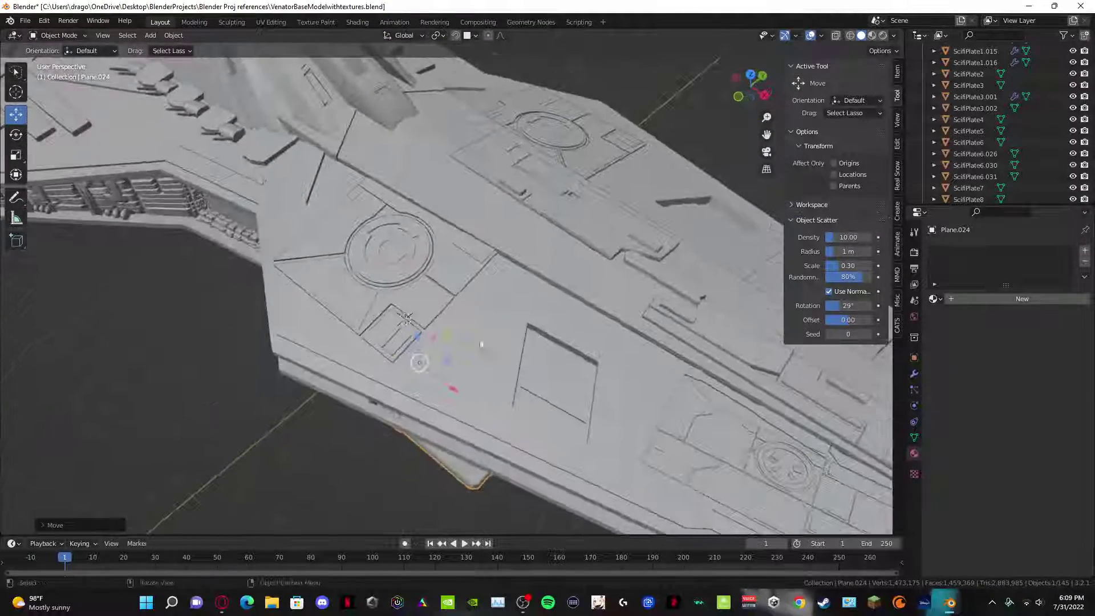
key("s")
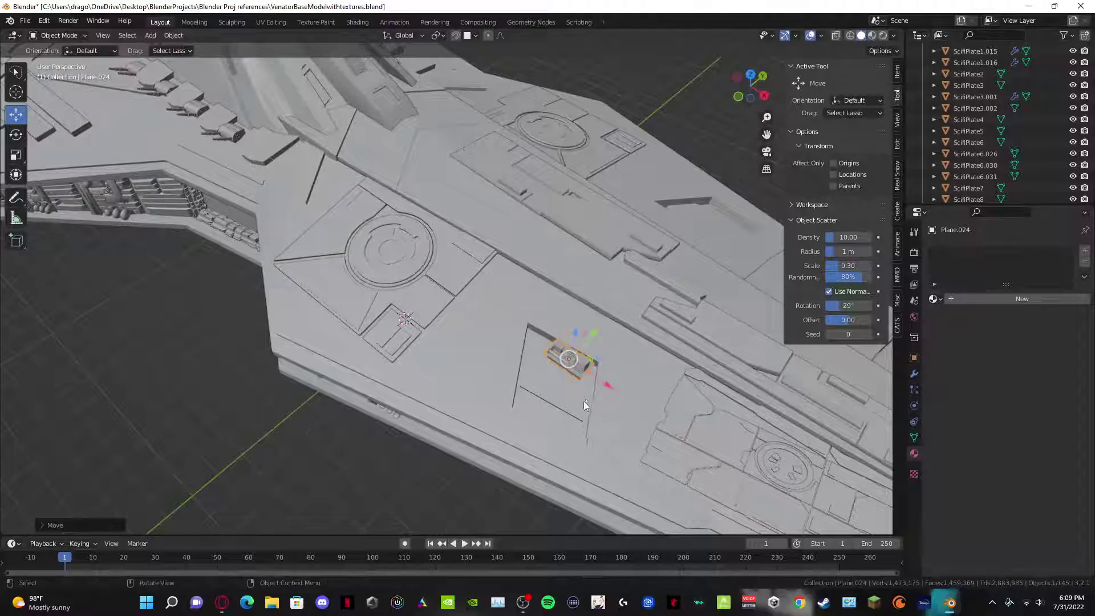
Step: Lower the tray part towards the deck and shift it against the recess's outboard edge
middle_click_drag(584, 402, 535, 198)
left_click_drag(466, 171, 469, 223)
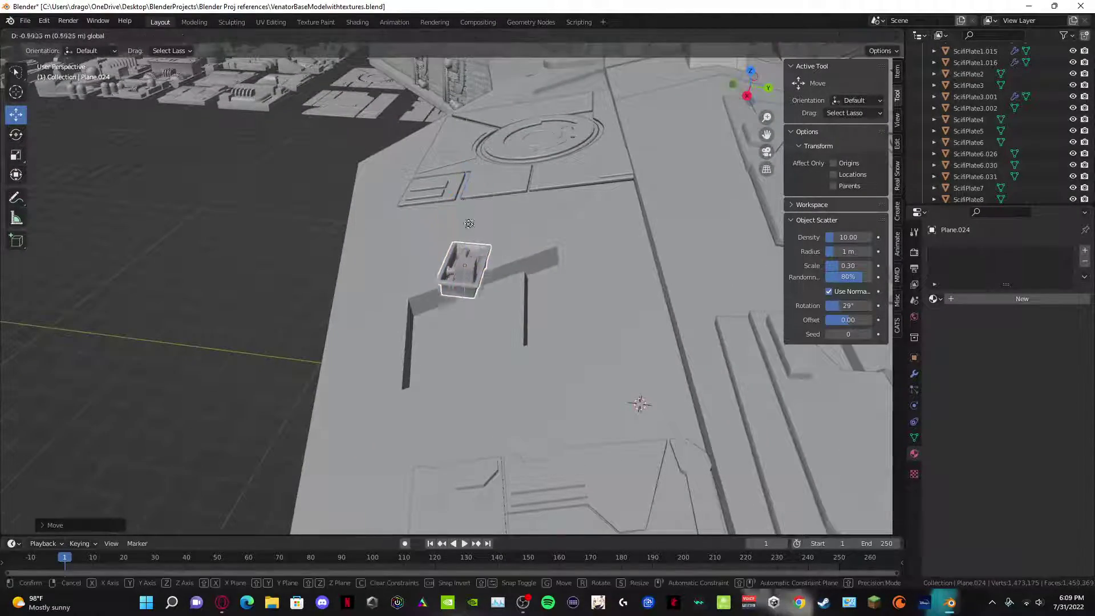
left_click_drag(508, 338, 477, 338)
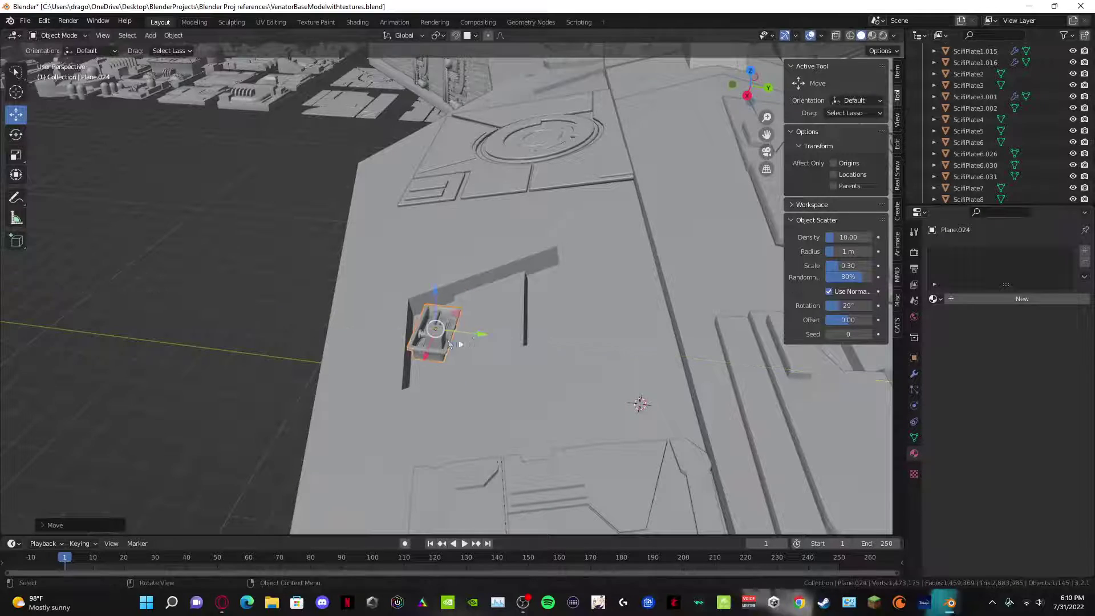
middle_click_drag(448, 344, 44, 163)
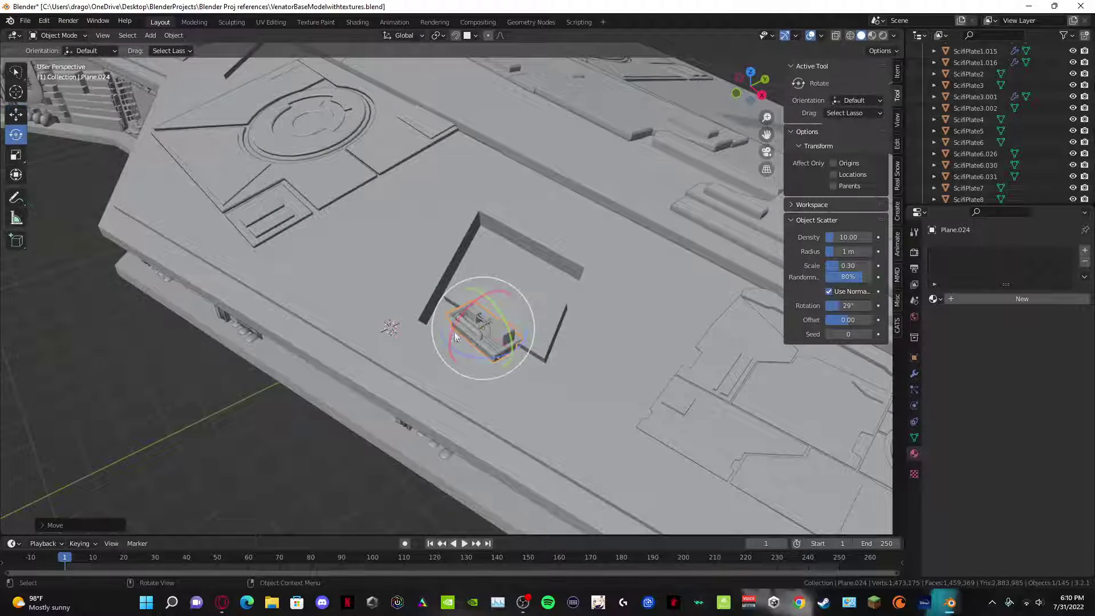
Step: Rotate the tray part to line up with the recess's outboard edge and tilt it to follow the sloping deck
left_click_drag(484, 363, 569, 341)
middle_click_drag(569, 341, 462, 263)
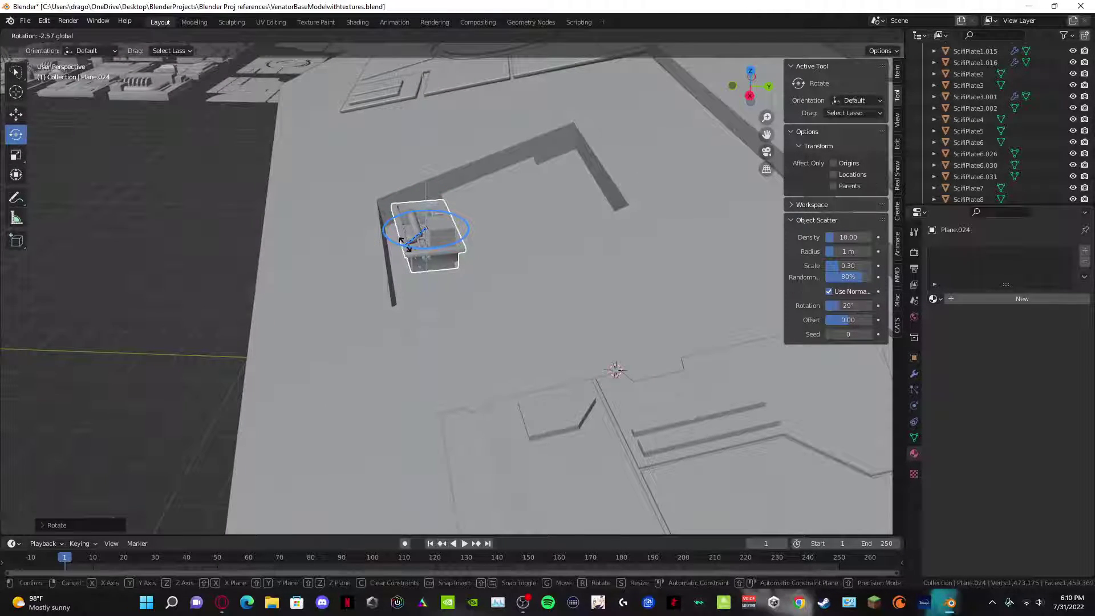
left_click_drag(406, 243, 407, 215)
left_click_drag(456, 259, 463, 260)
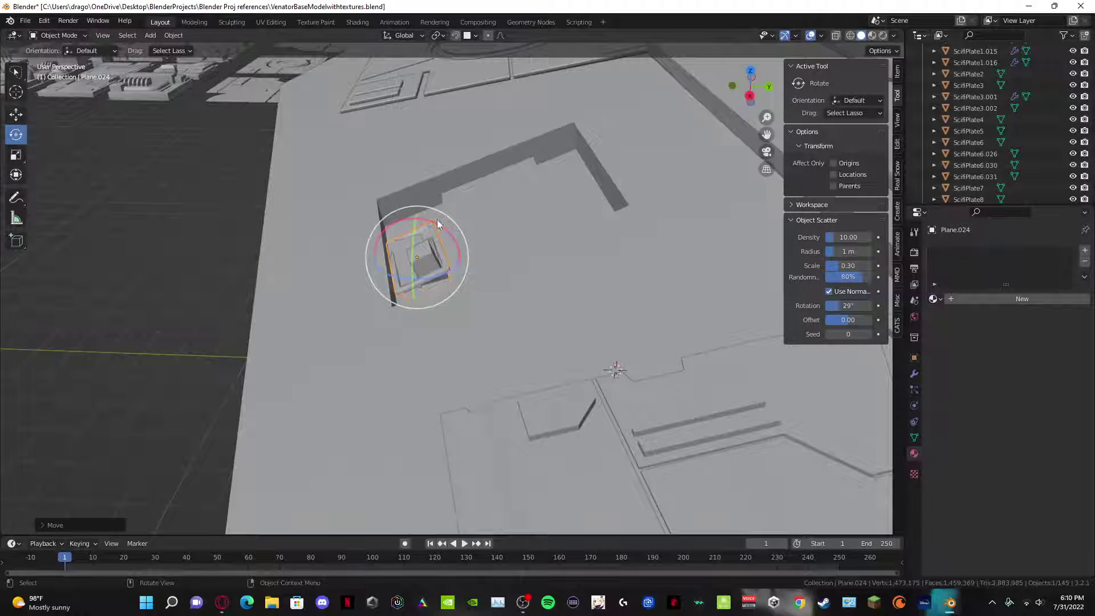
left_click_drag(437, 220, 446, 228)
middle_click_drag(445, 230, 468, 246)
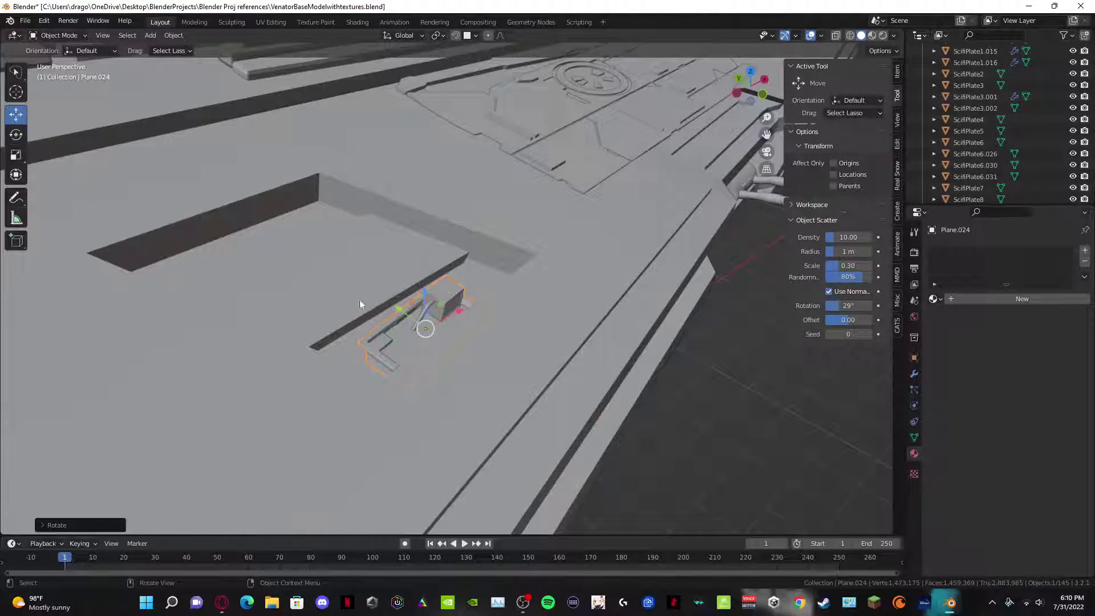
Step: Raise the tray part along Z until its pipes and box stand out of the deck surface
left_click_drag(426, 297, 421, 281)
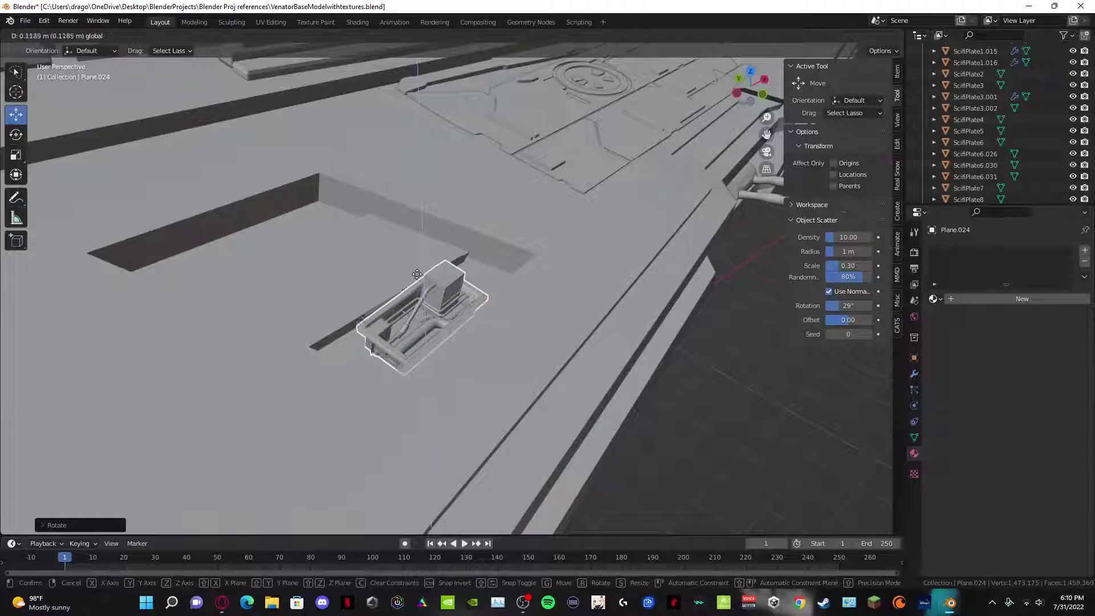
left_click_drag(417, 273, 418, 275)
middle_click_drag(418, 275, 398, 335)
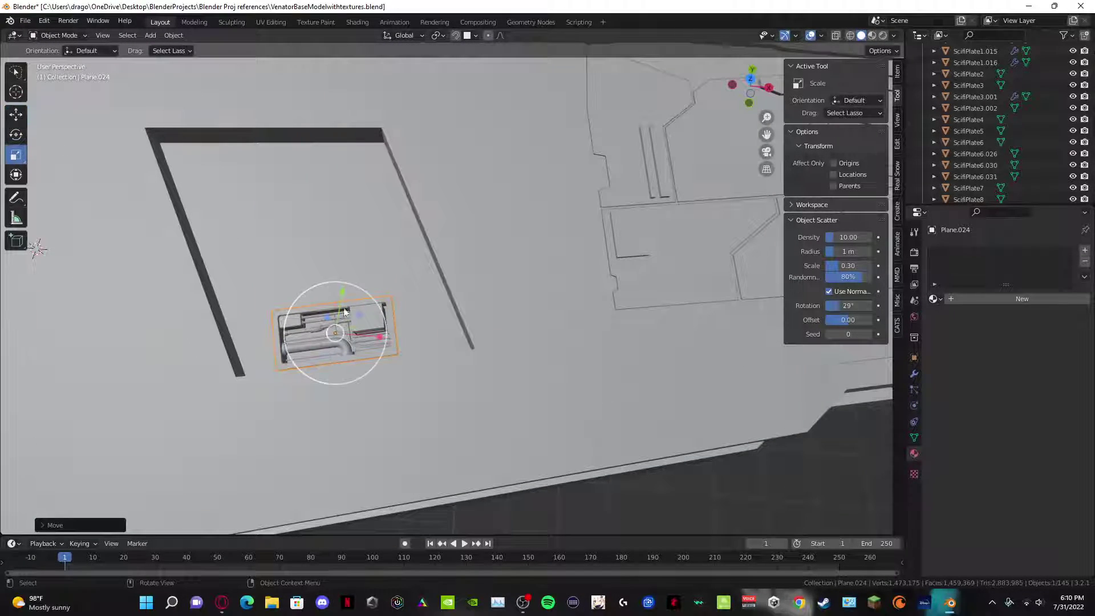
Step: Stretch the tray part lengthwise and adjust its width so it fills the recess's outboard side
left_click_drag(378, 336, 455, 351)
middle_click_drag(455, 351, 293, 445)
middle_click_drag(566, 373, 565, 425)
scroll(494, 378, "up", 4)
middle_click_drag(507, 274, 415, 405)
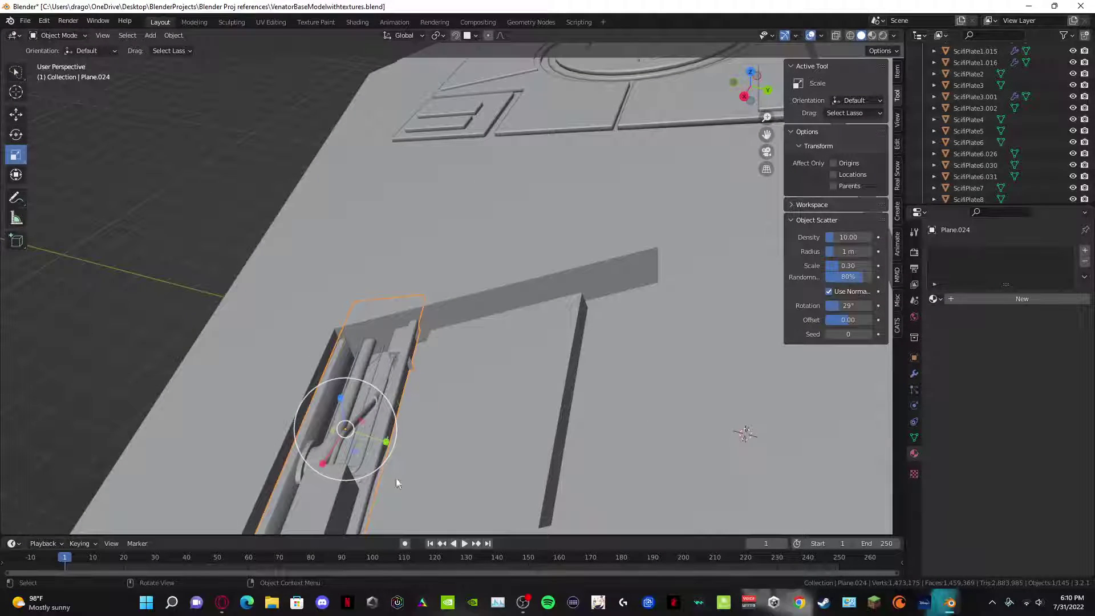
left_click_drag(386, 445, 408, 460)
middle_click_drag(408, 459, 410, 306)
left_click(210, 276)
scroll(444, 225, "up", 6)
left_click(404, 305)
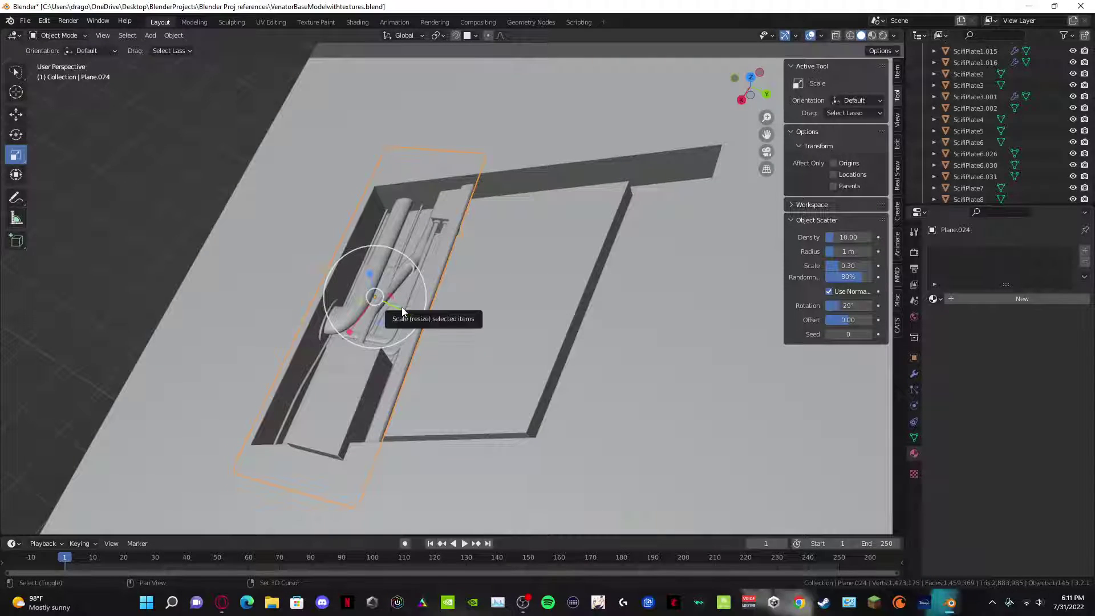
Step: Duplicate the fitted tray part to the recess's inboard side and lower the copy along Z into the deck
key("shift+d")
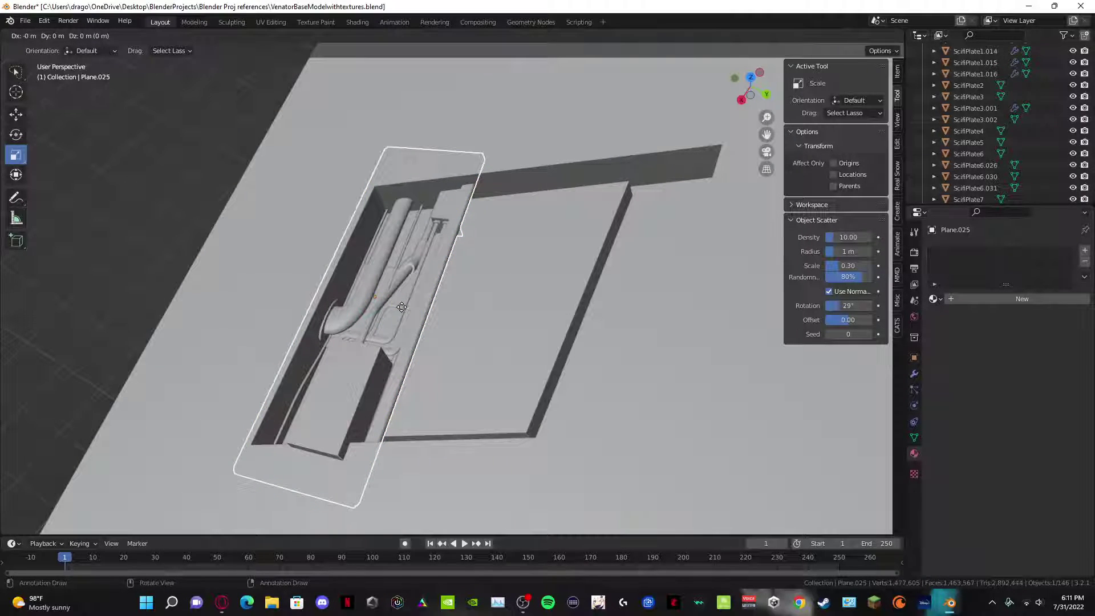
left_click(666, 328)
middle_click_drag(665, 328, 677, 276)
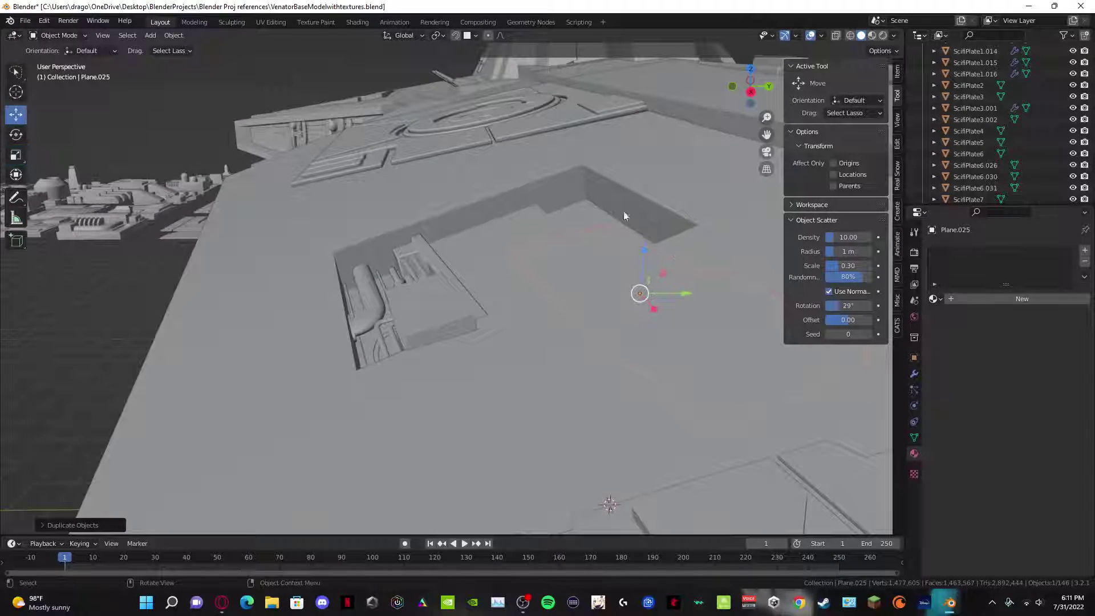
left_click_drag(645, 247, 604, 223)
scroll(603, 222, "up", 4)
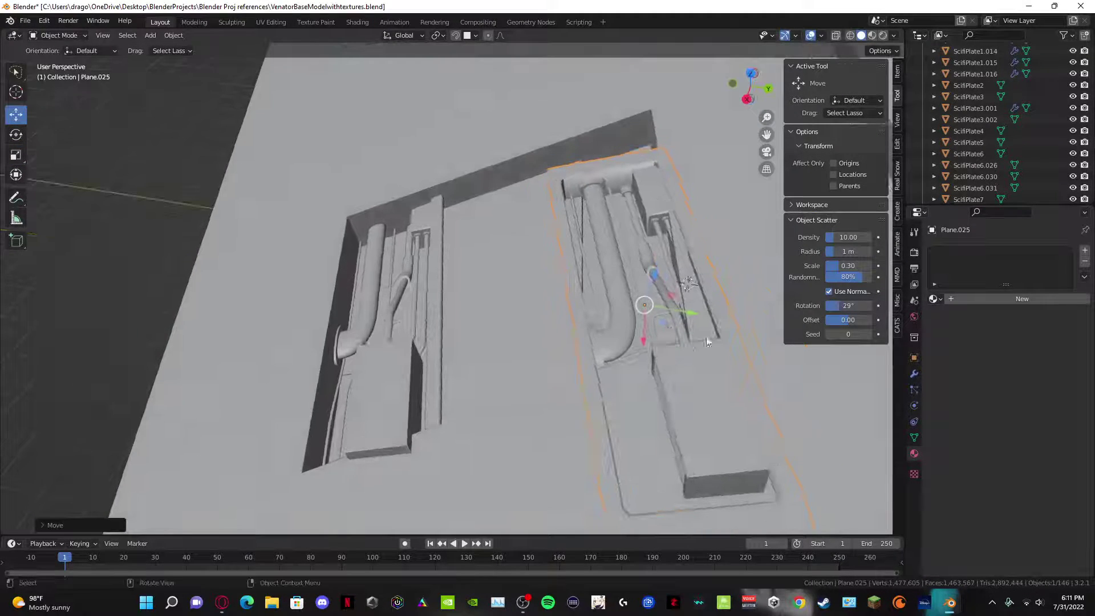
middle_click_drag(693, 316, 560, 376)
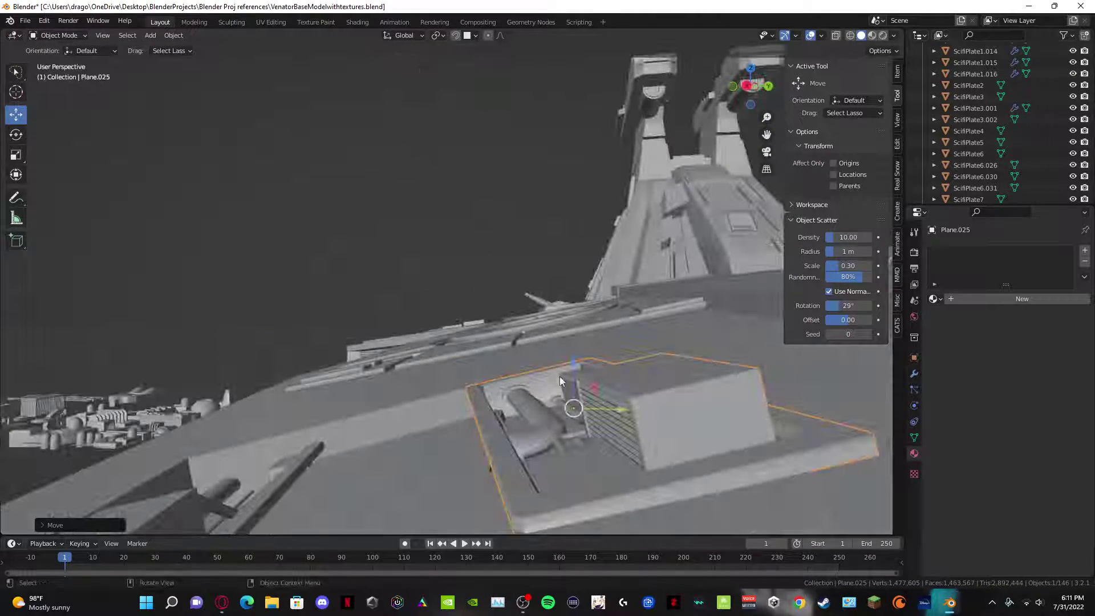
key("g")
key("z")
left_click(573, 415)
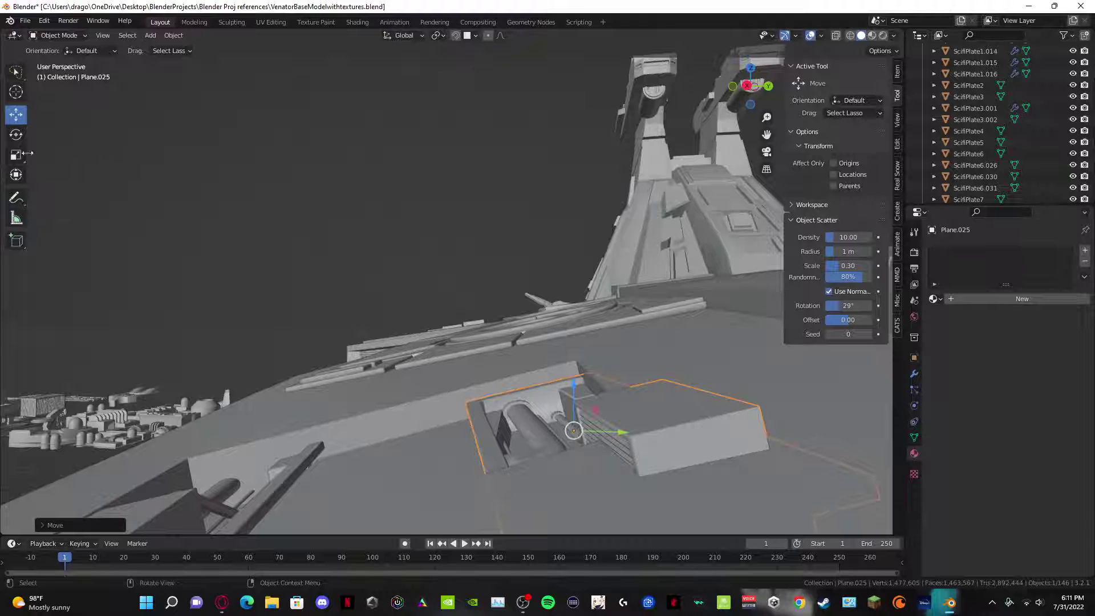
key("r")
key("y")
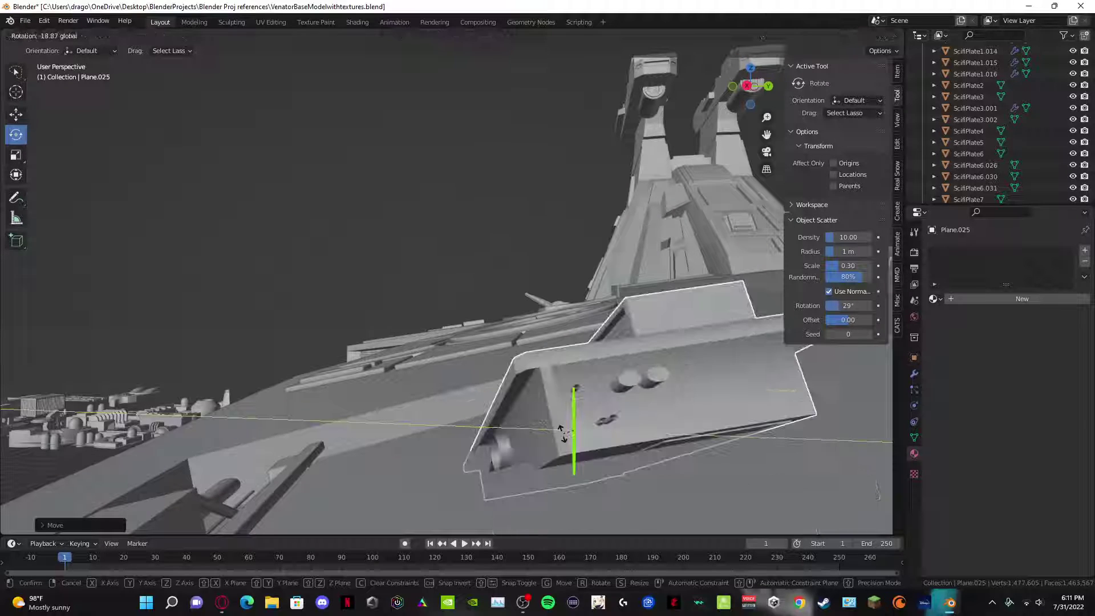
key("Escape")
Step: Tilt the inboard copy slightly, including about the Y axis, to match the slope of the deck
left_click_drag(600, 436, 599, 444)
key("r")
key("y")
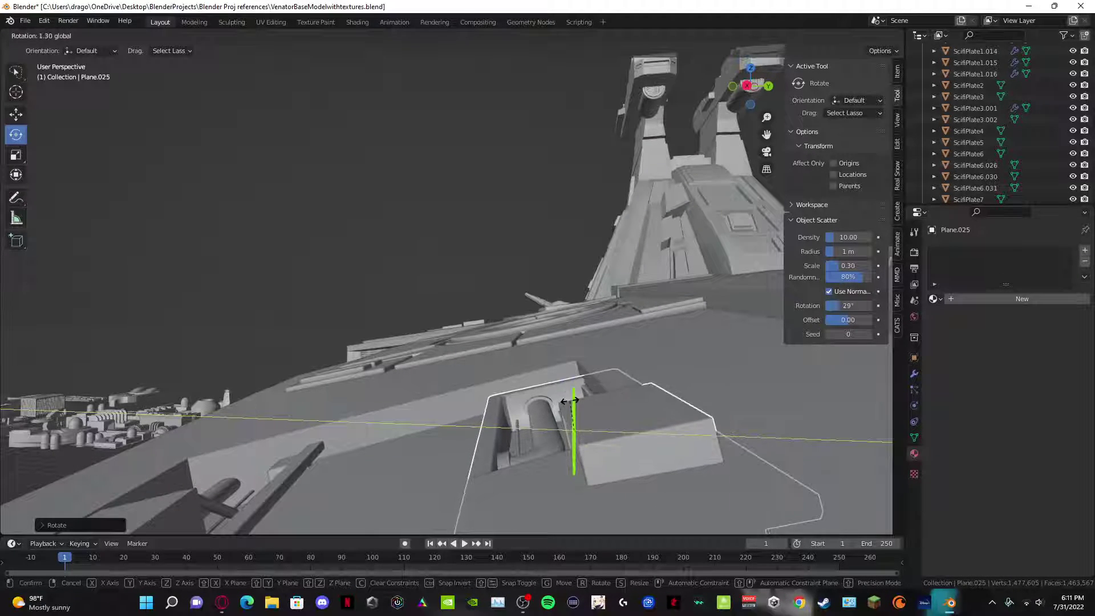
left_click_drag(572, 405, 572, 405)
middle_click_drag(572, 405, 610, 365)
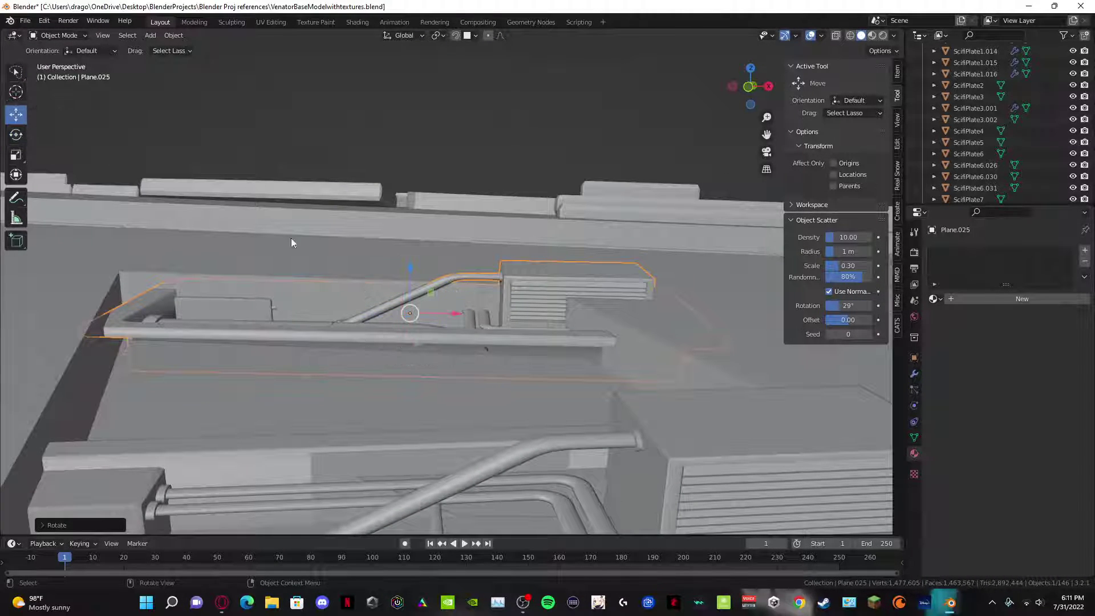
Step: Lower the inboard copy further into the recess and slide it into line with the opening
left_click_drag(409, 268, 420, 294)
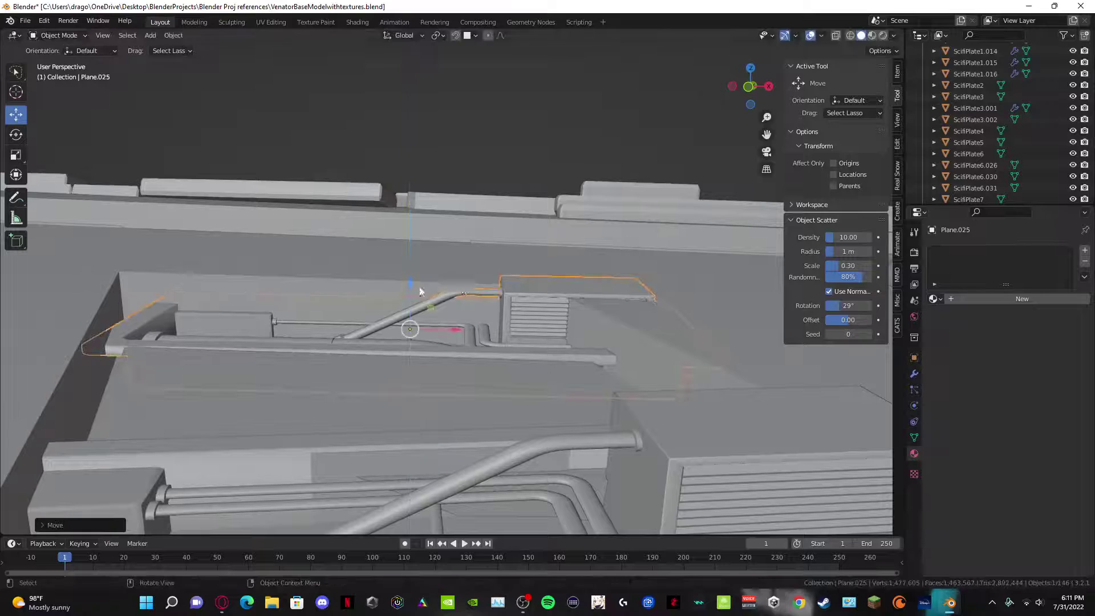
middle_click_drag(420, 293, 456, 276)
left_click_drag(449, 268, 350, 279)
scroll(351, 279, "down", 5)
middle_click_drag(350, 280, 525, 78)
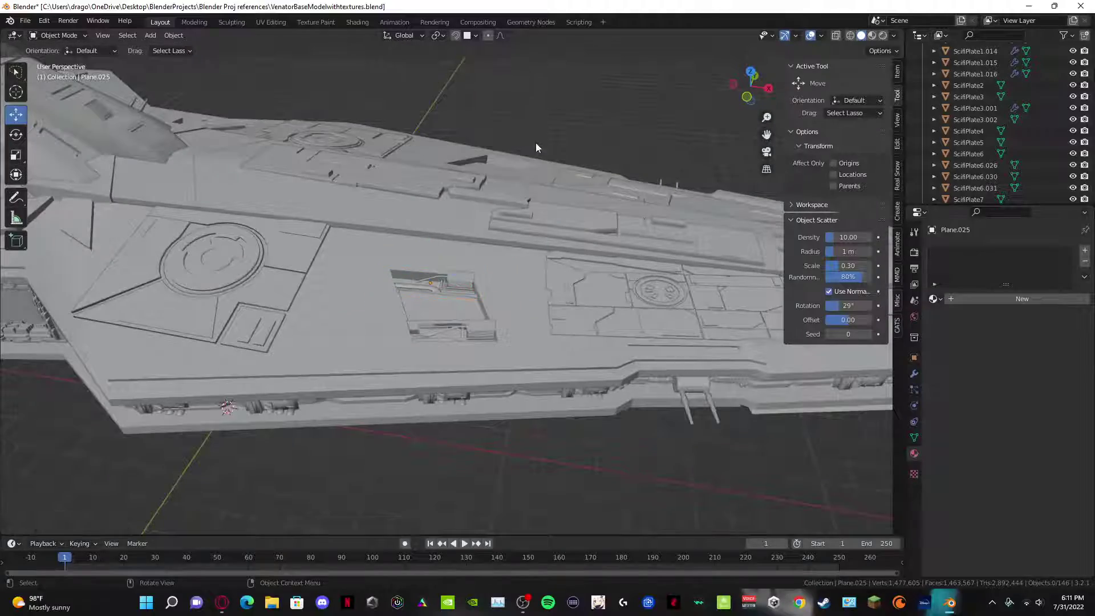
Step: Assign Material.001 to the inboard copy in the recess and switch the viewport to material preview
middle_click_drag(536, 144, 120, 282)
scroll(364, 292, "up", 6)
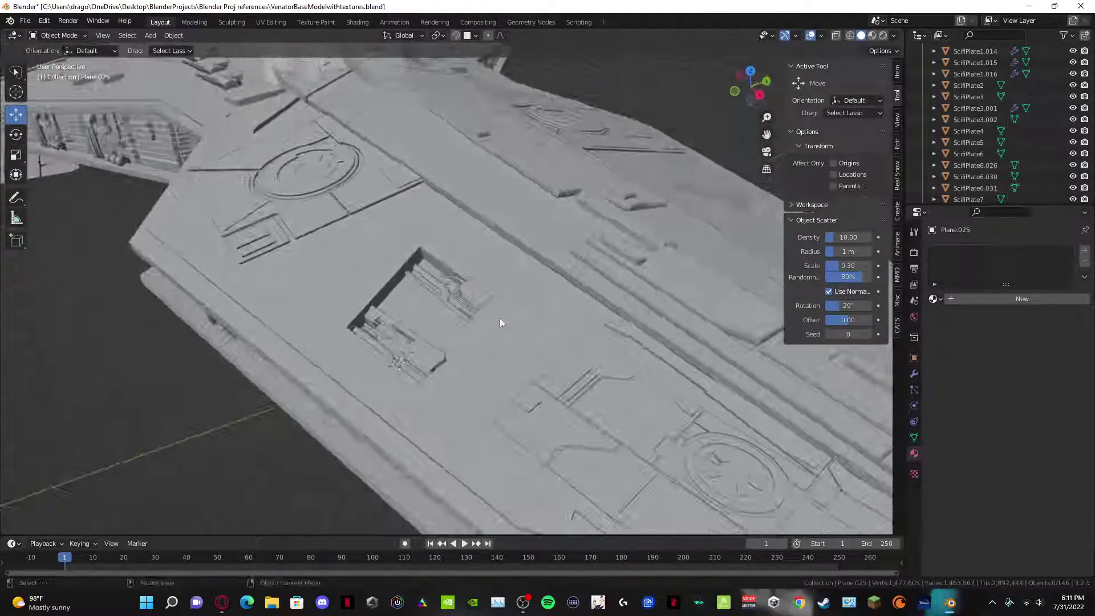
scroll(500, 320, "up", 8)
middle_click_drag(338, 200, 487, 313)
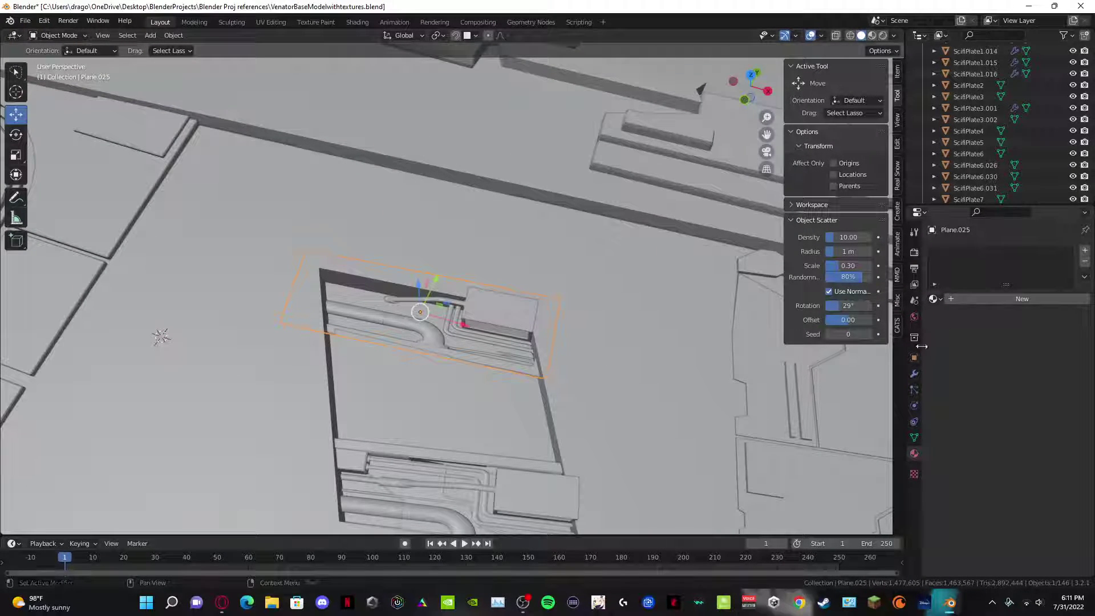
left_click(934, 299)
left_click(976, 317)
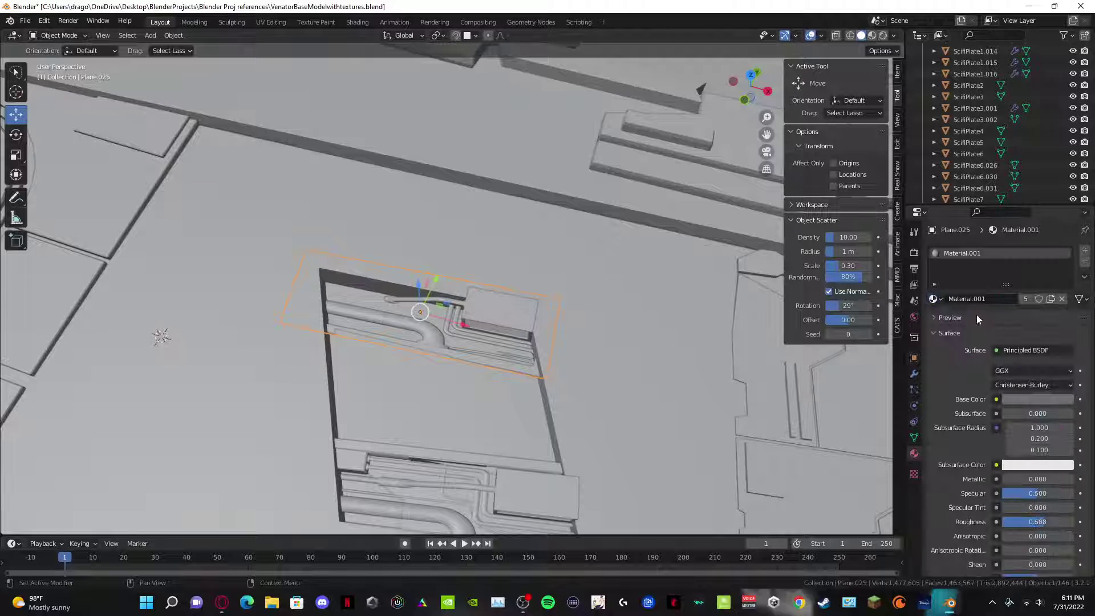
left_click(872, 35)
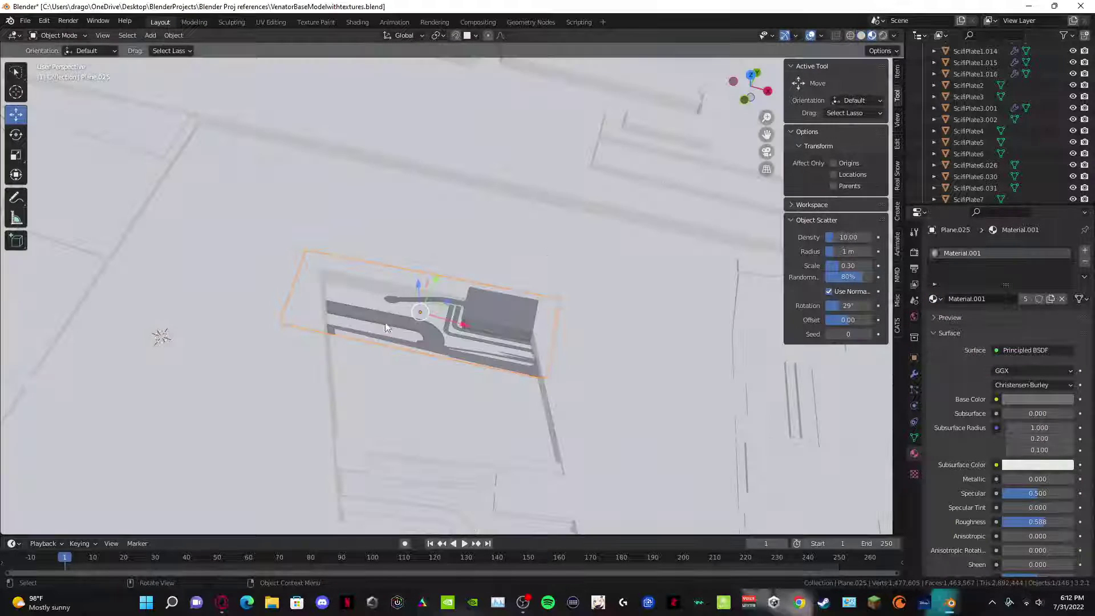
Step: Raise the inboard copy along Z to expose more of its pipes and box, fine-tuning its height in the recess
mouse_move(434, 342)
middle_mouse_down()
mouse_move(499, 314)
mouse_move(478, 293)
mouse_move(447, 337)
middle_mouse_up()
middle_click_drag(675, 228, 456, 405)
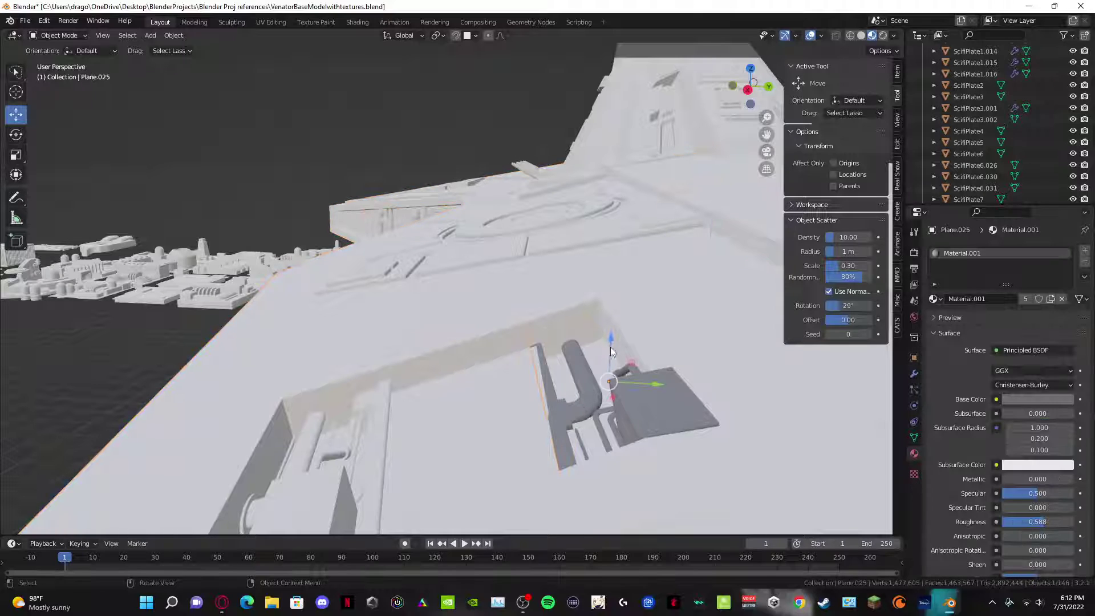
key("g")
key("z")
left_click(600, 328)
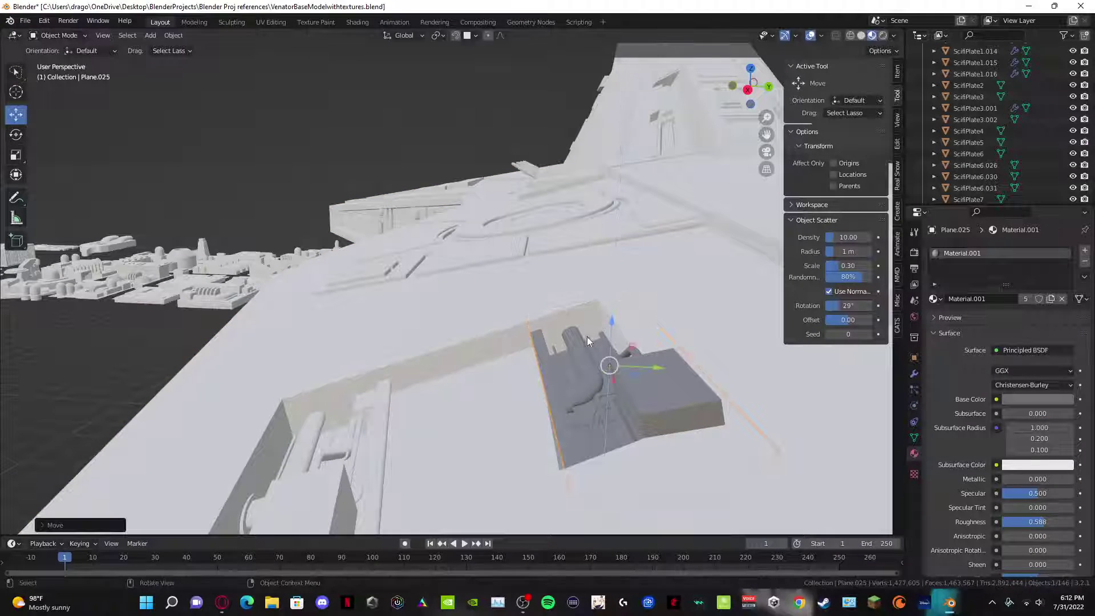
key("g")
key("z")
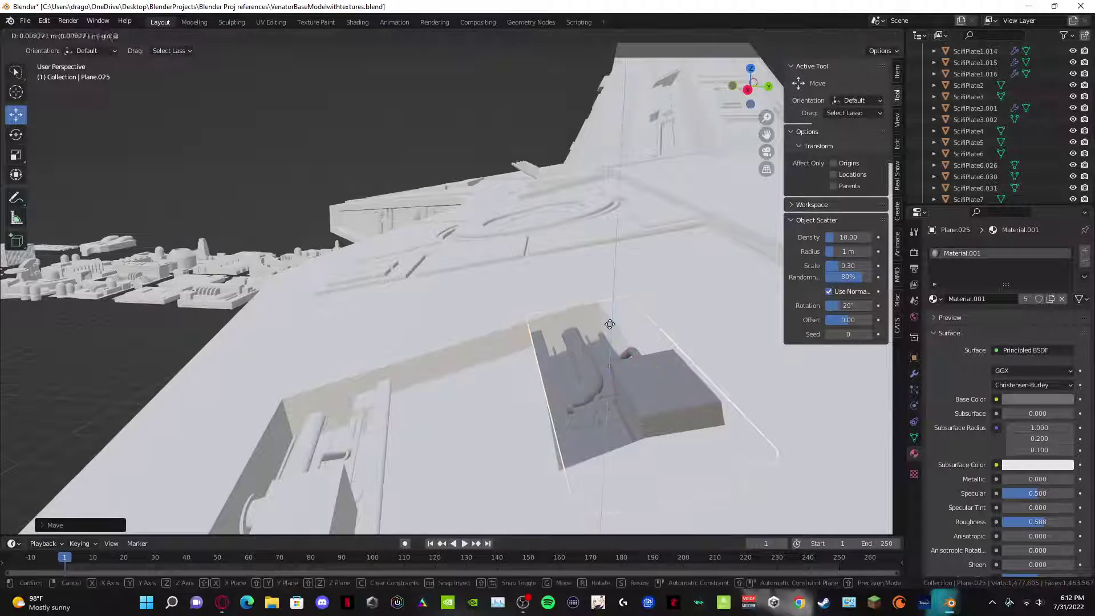
left_click(611, 325)
Step: Assign Material.001 to the outboard copy in the deck recess
middle_click_drag(538, 353, 677, 381)
scroll(664, 421, "down", 3)
middle_click_drag(520, 381, 537, 283)
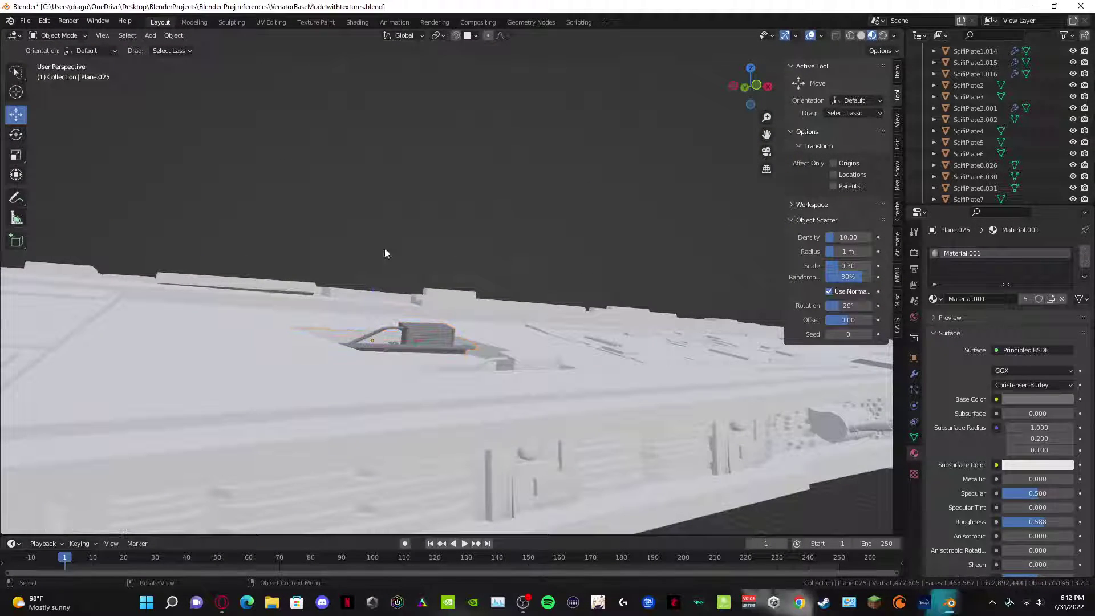
middle_click_drag(384, 253, 463, 314)
left_click(481, 337)
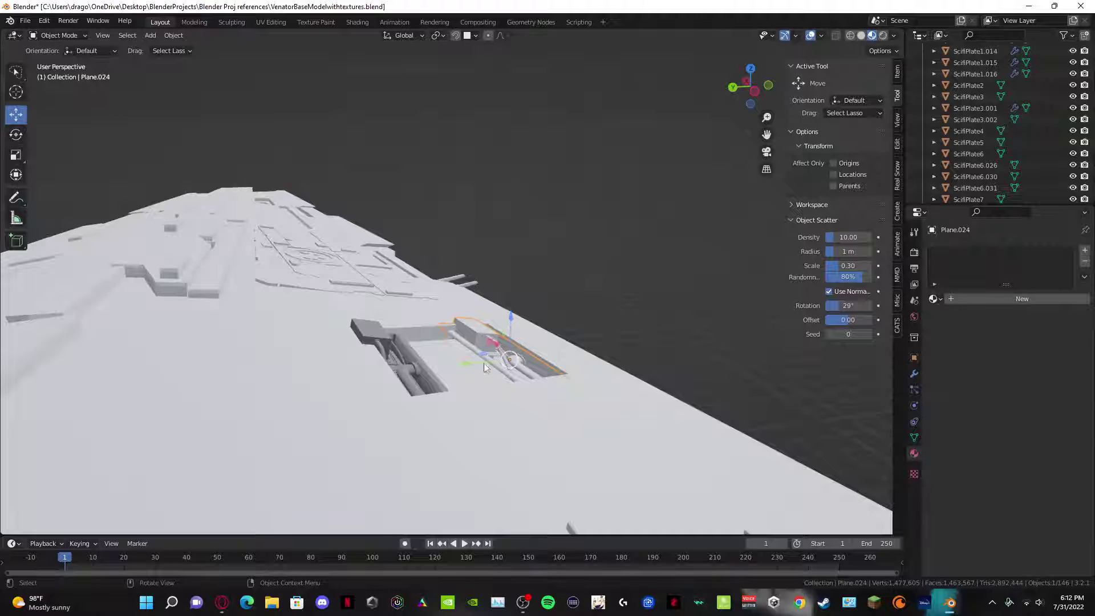
middle_click_drag(484, 363, 517, 394)
left_click(936, 298)
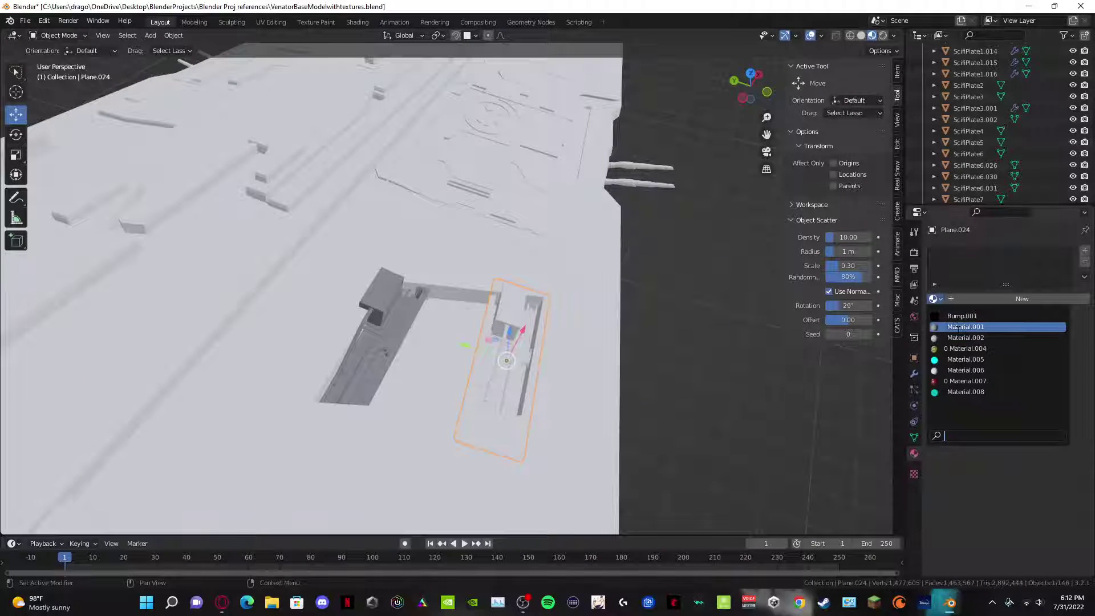
left_click(958, 327)
Step: Raise the outboard copy slightly along Z so its pipes and box sit higher in the recess
middle_click_drag(677, 358, 381, 398)
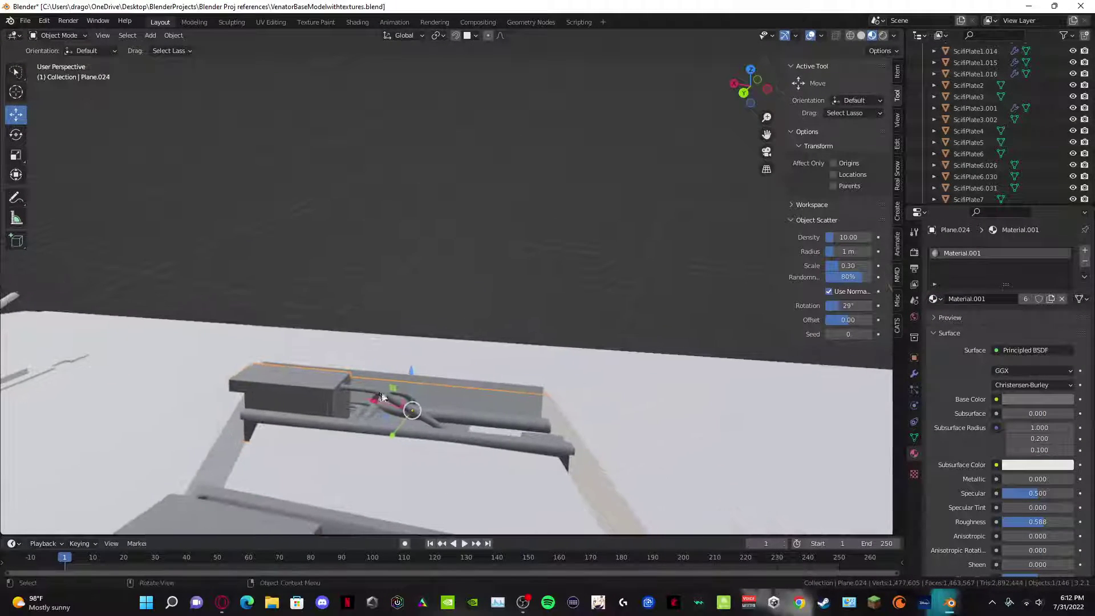
left_click_drag(410, 377, 412, 374)
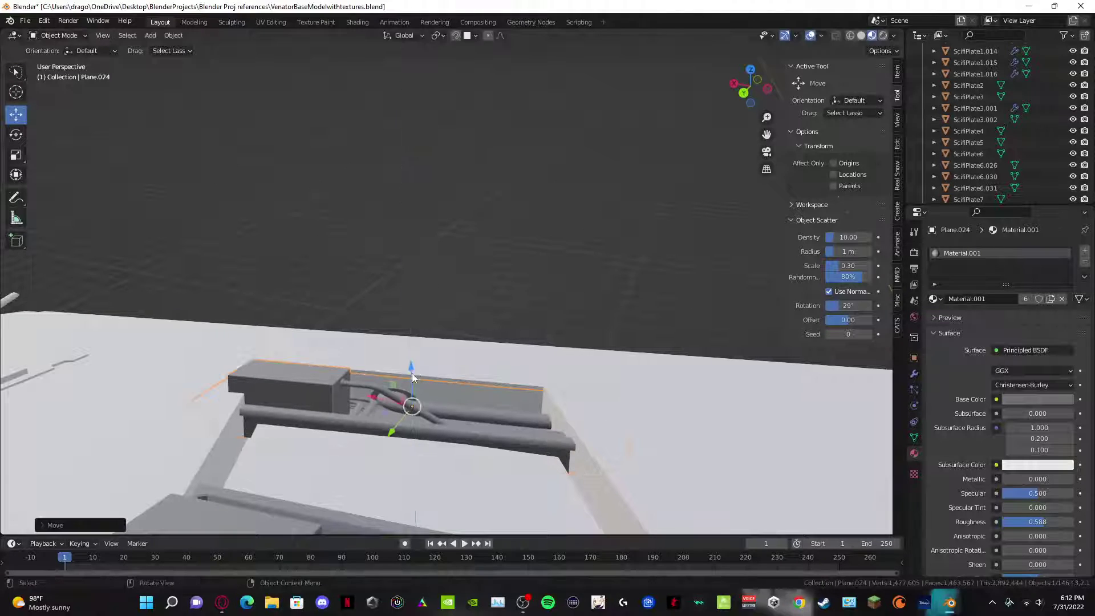
middle_click_drag(411, 373, 478, 385)
middle_click_drag(663, 168, 412, 353)
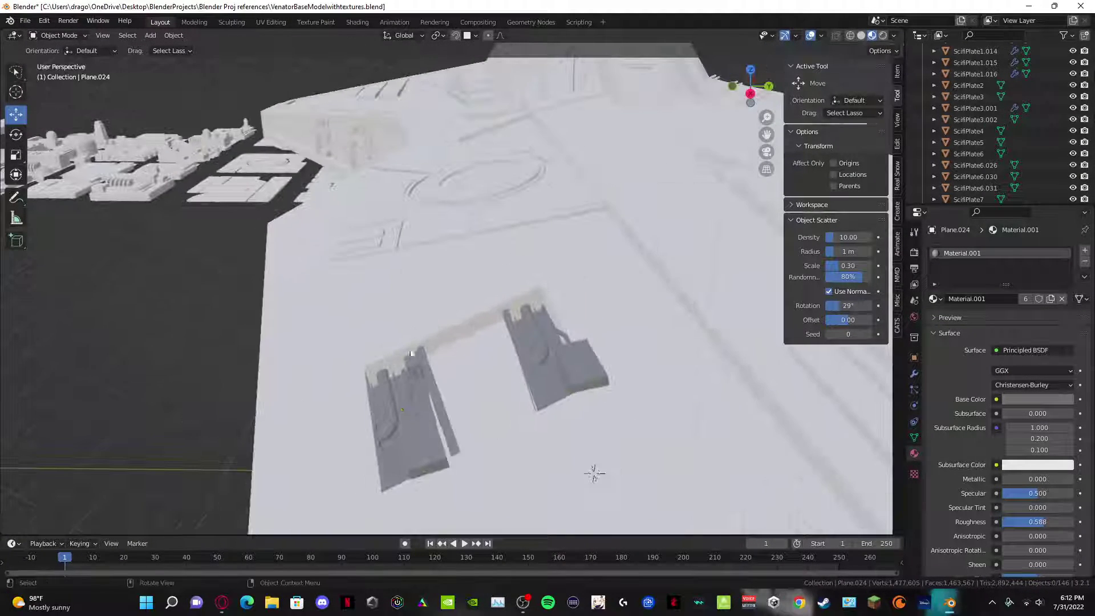
Step: Shift the outboard copy slightly within the recess and lower it along Z toward the deck surface
left_click_drag(403, 395, 417, 404)
middle_click_drag(417, 404, 402, 366)
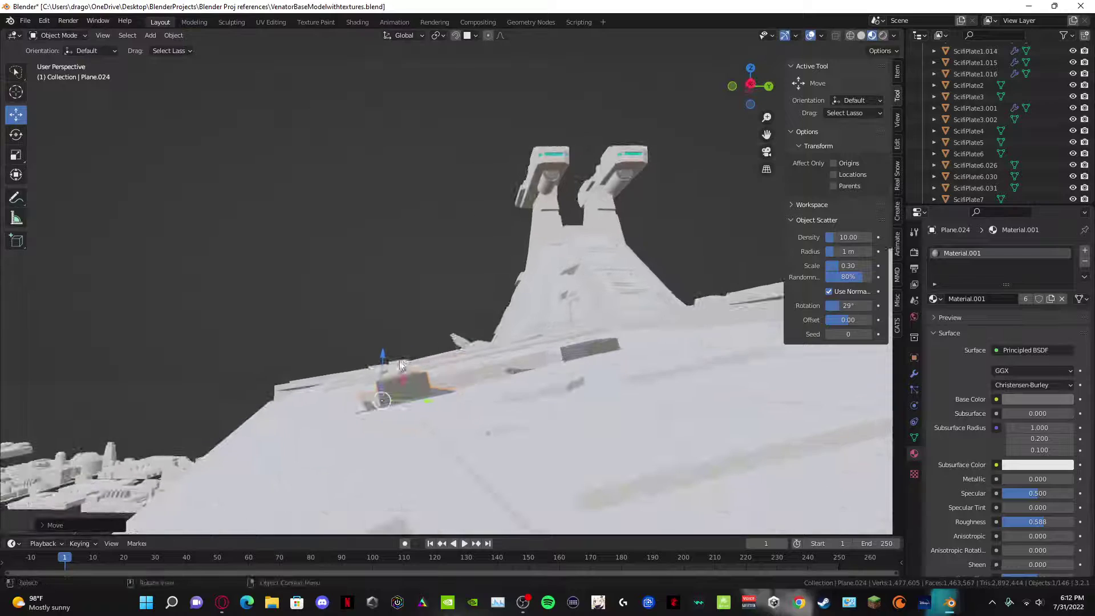
left_click_drag(384, 359, 385, 368)
middle_click_drag(385, 368, 280, 371)
scroll(481, 389, "up", 3)
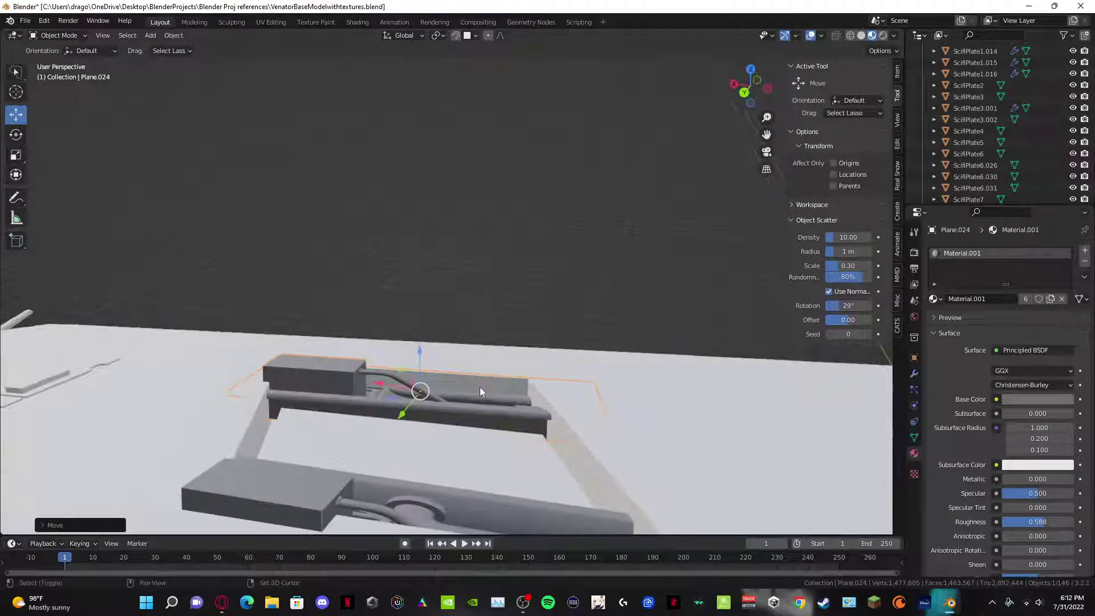
middle_click_drag(480, 388, 465, 330, "shift")
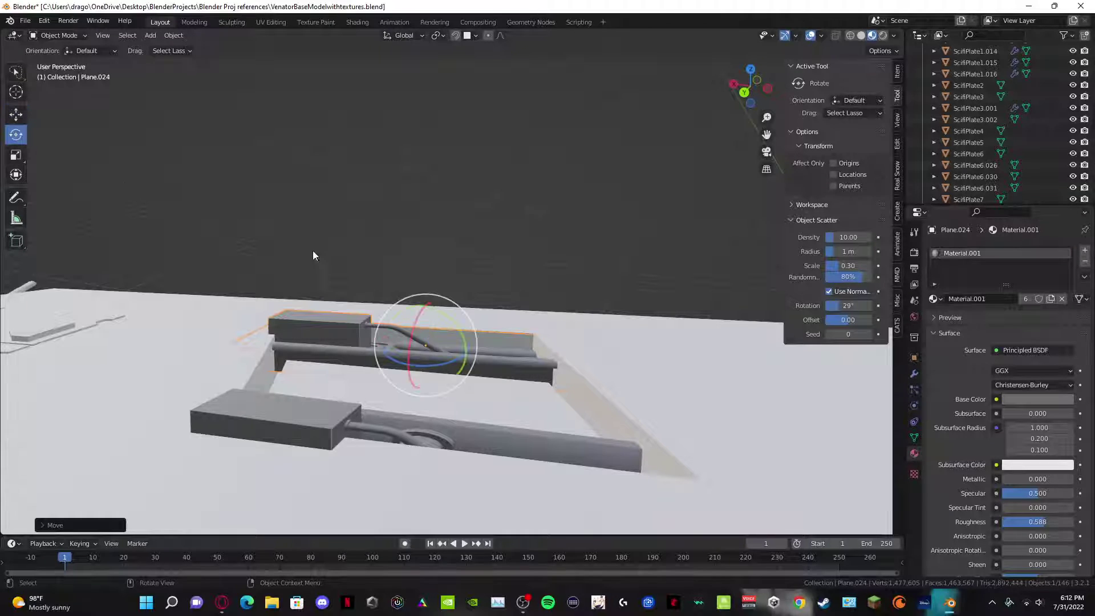
Step: Undo a trial rotation of the outboard copy and fine-tune its height along Z in the recess
left_click_drag(449, 316, 435, 318)
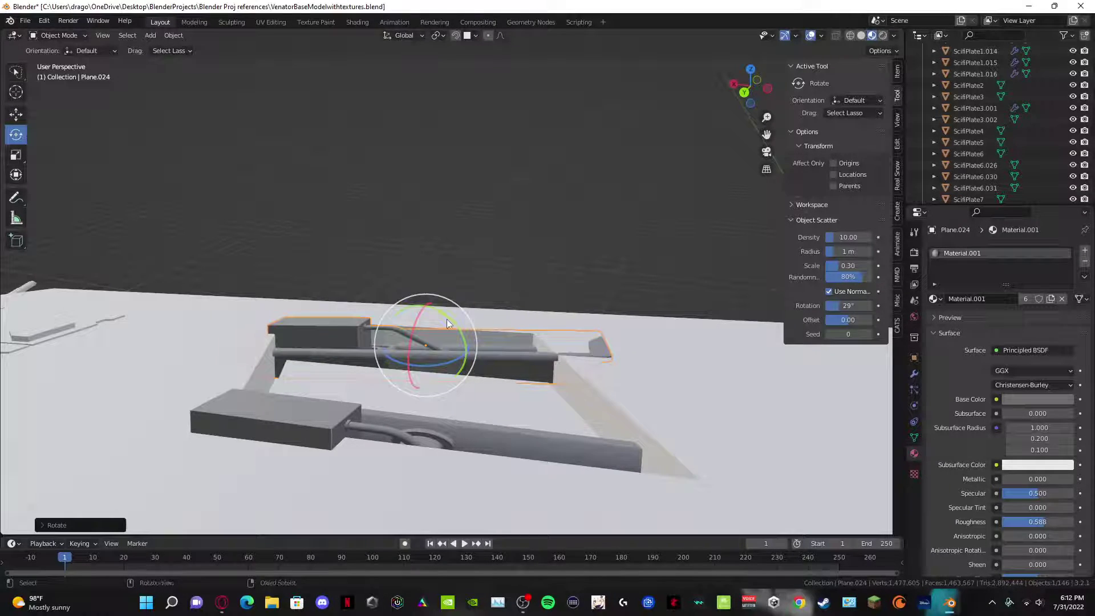
key("ctrl+z")
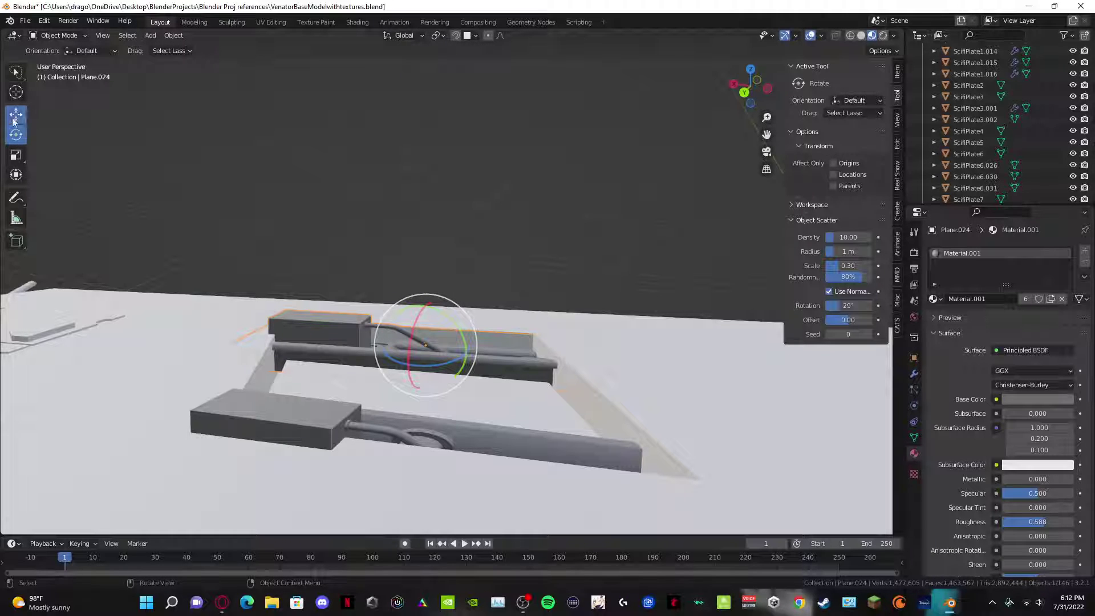
left_click_drag(427, 304, 432, 313)
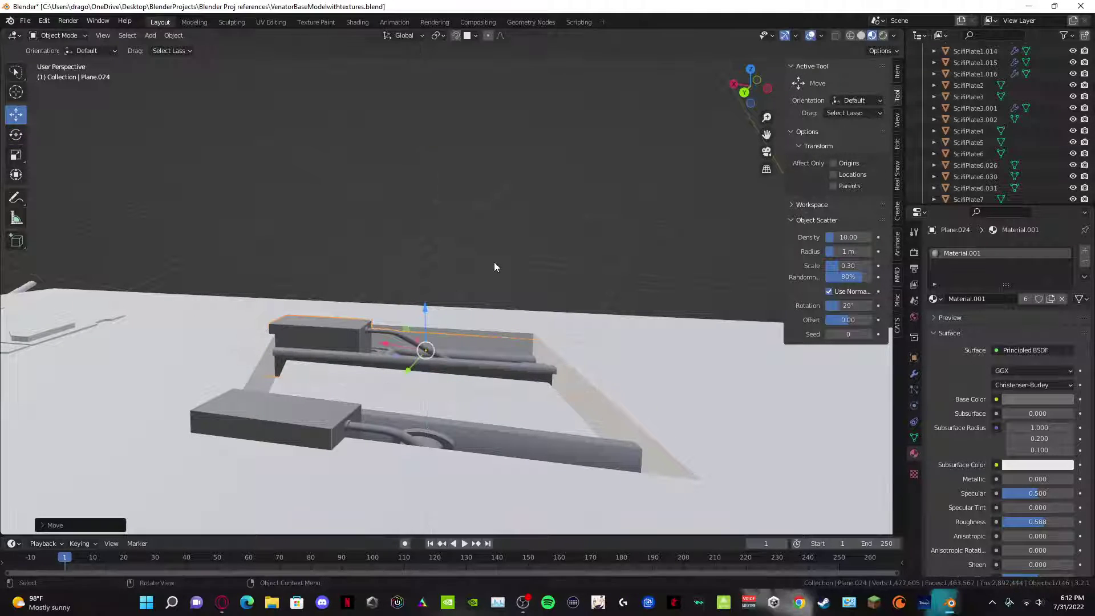
middle_click_drag(494, 263, 397, 281)
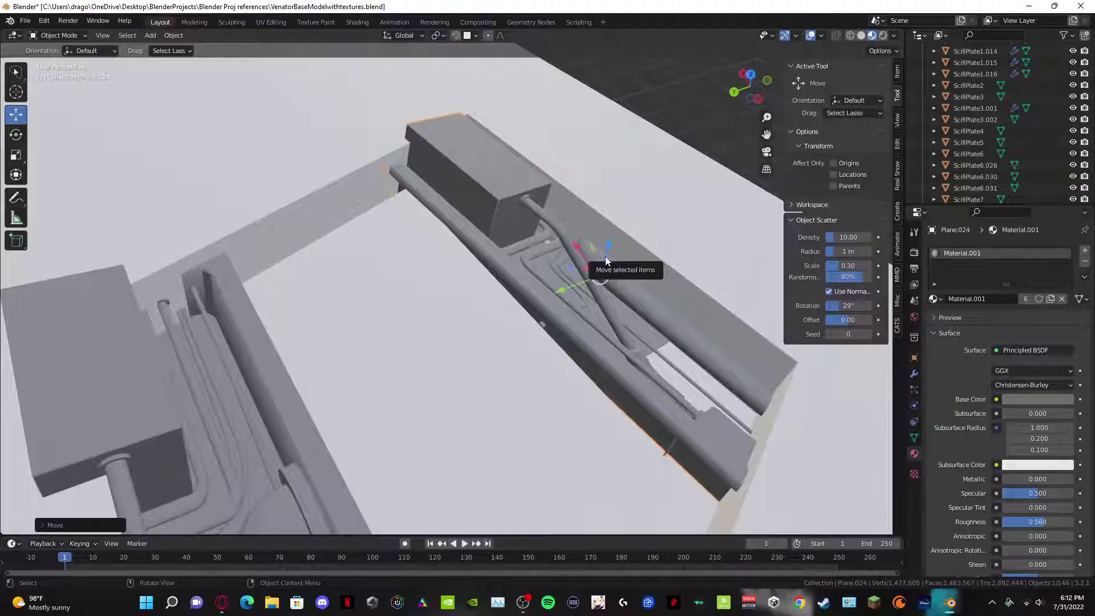
left_click_drag(606, 261, 608, 253)
middle_click_drag(690, 98, 488, 262)
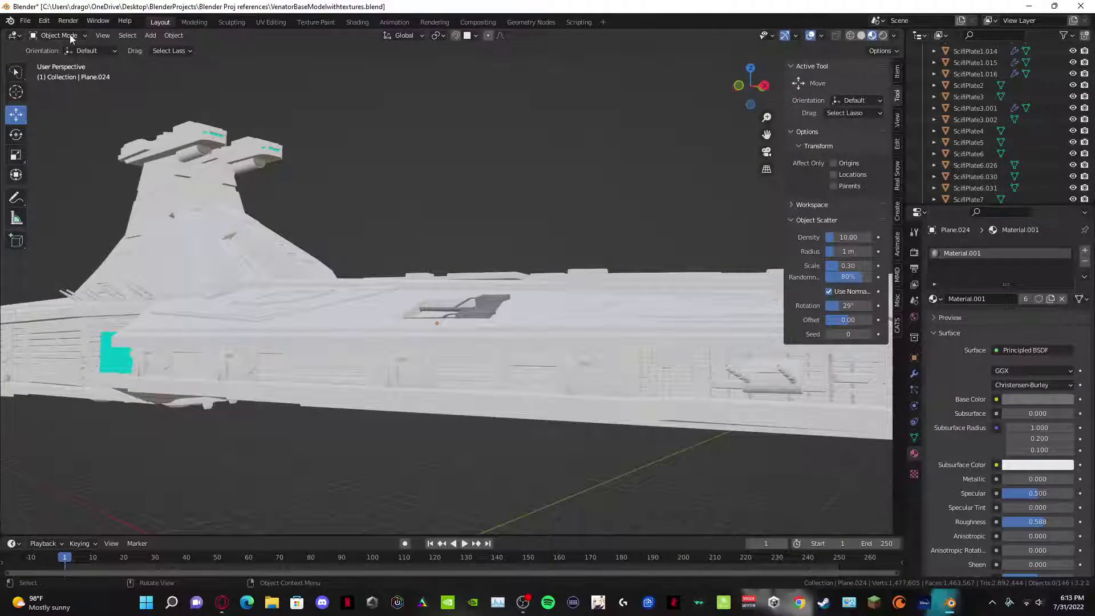
Step: Duplicate the long piped tray beside the boxed tray in the kitbash set and place the copy clear of the other parts
middle_click_drag(517, 162, 335, 281)
scroll(219, 259, "down", 5)
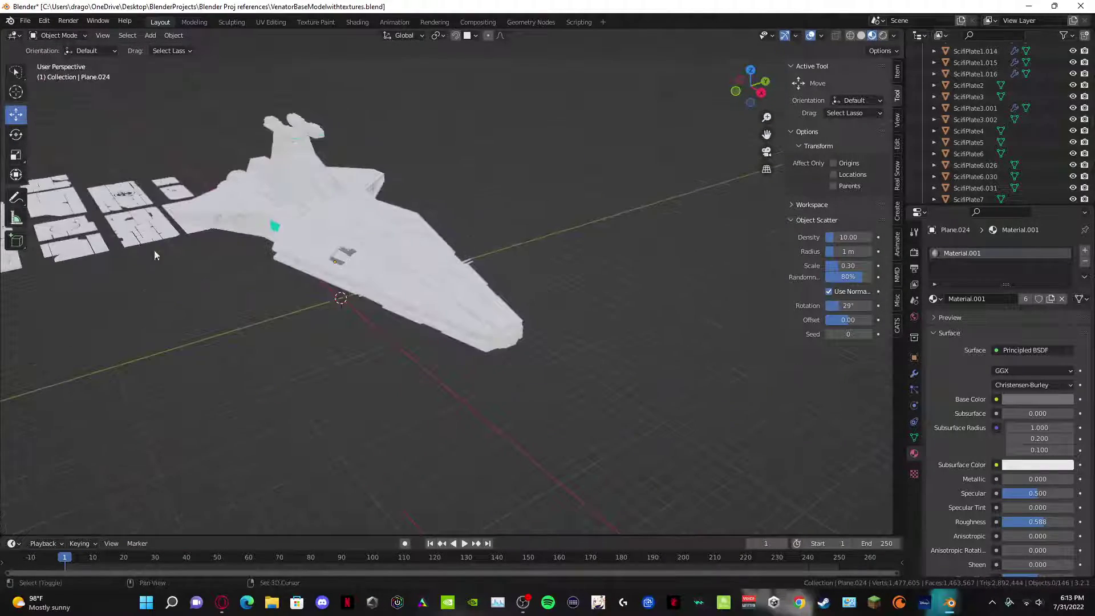
middle_click_drag(154, 254, 502, 276, "shift")
scroll(502, 276, "down", 5)
scroll(115, 384, "up", 6)
middle_click_drag(115, 383, 465, 313, "shift")
scroll(488, 308, "up", 4)
scroll(436, 316, "down", 3)
scroll(436, 316, "up", 2)
middle_click_drag(246, 226, 555, 244, "shift")
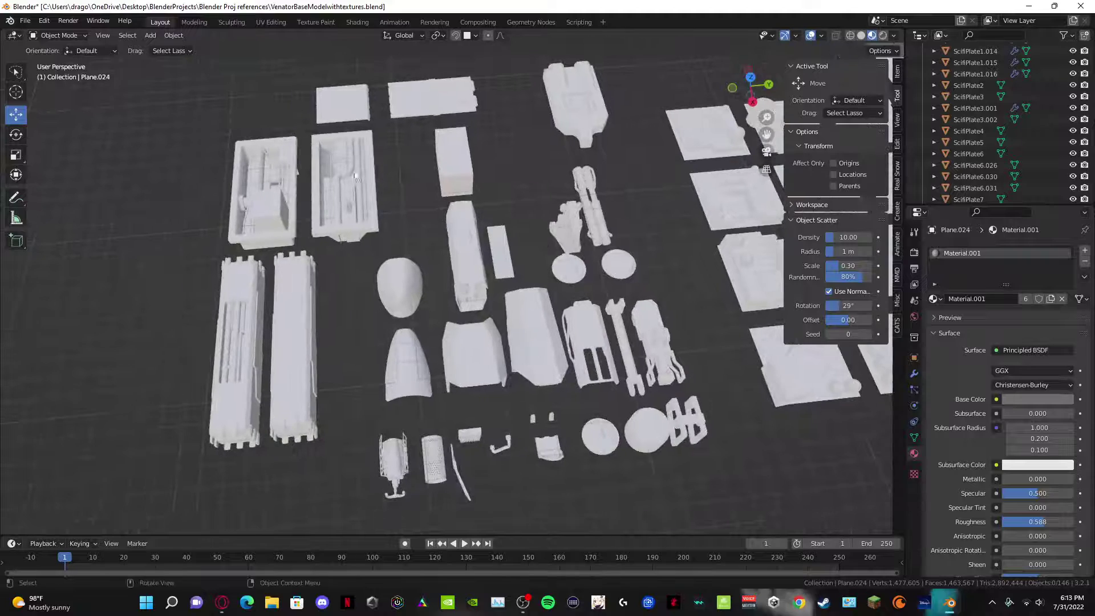
left_click(337, 157)
key("shift+d")
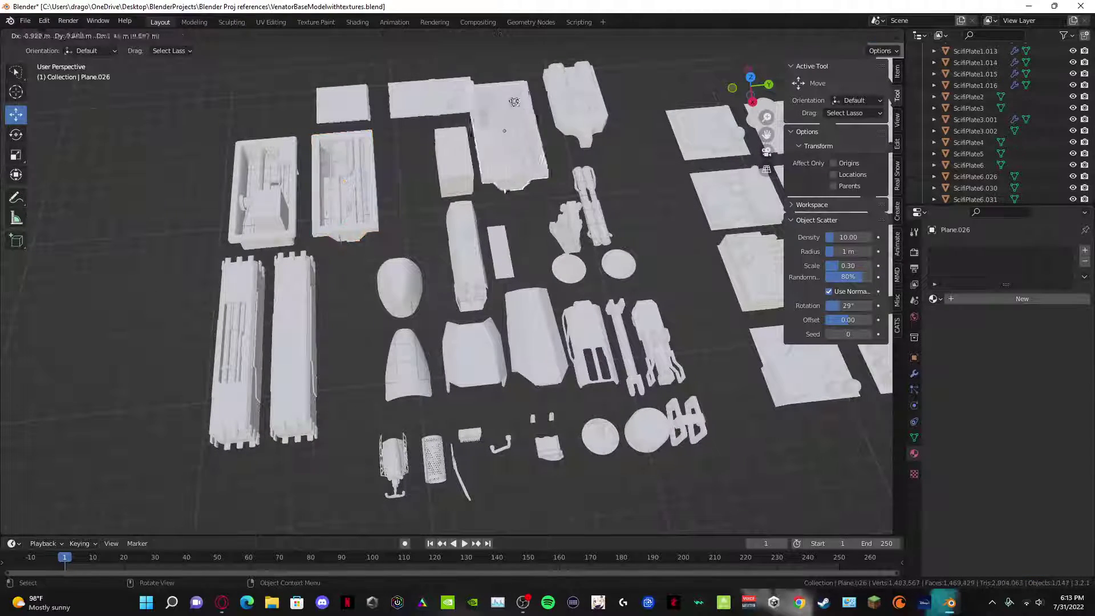
left_click(641, 62)
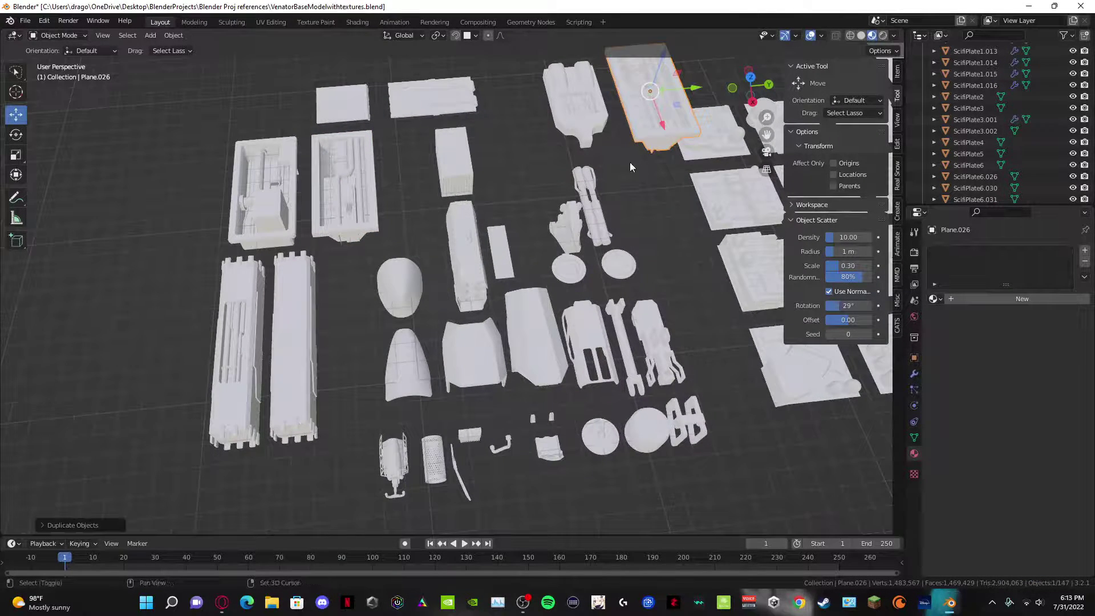
Step: Raise the duplicated tray above the kitbash set along Z and move it along Y past the ship
middle_click_drag(630, 166, 237, 355)
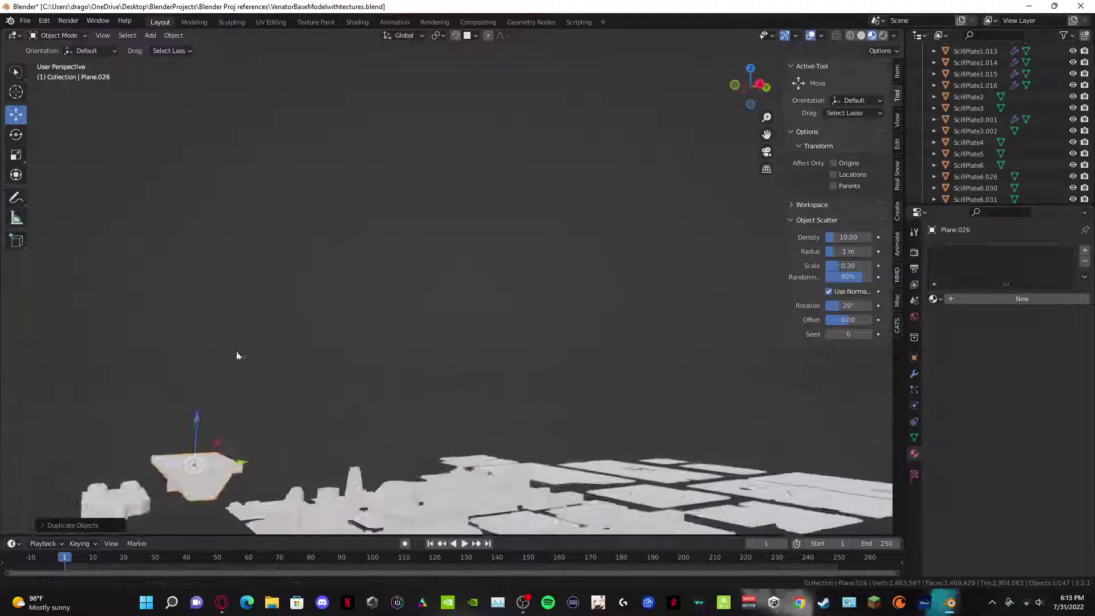
key("g")
key("z")
key("y")
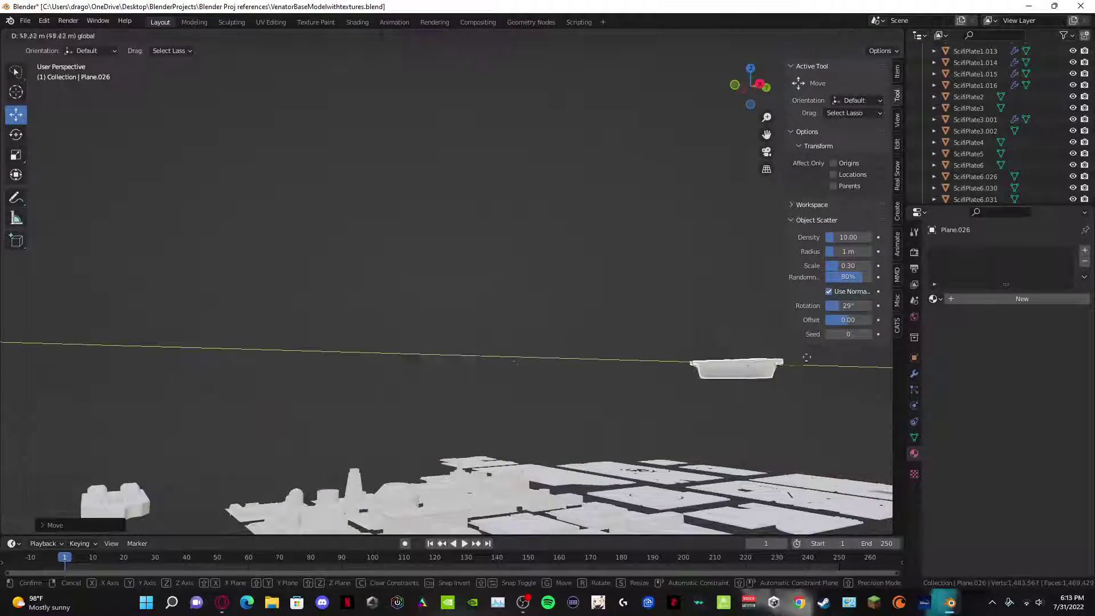
left_click(888, 368)
middle_click_drag(225, 346, 400, 399)
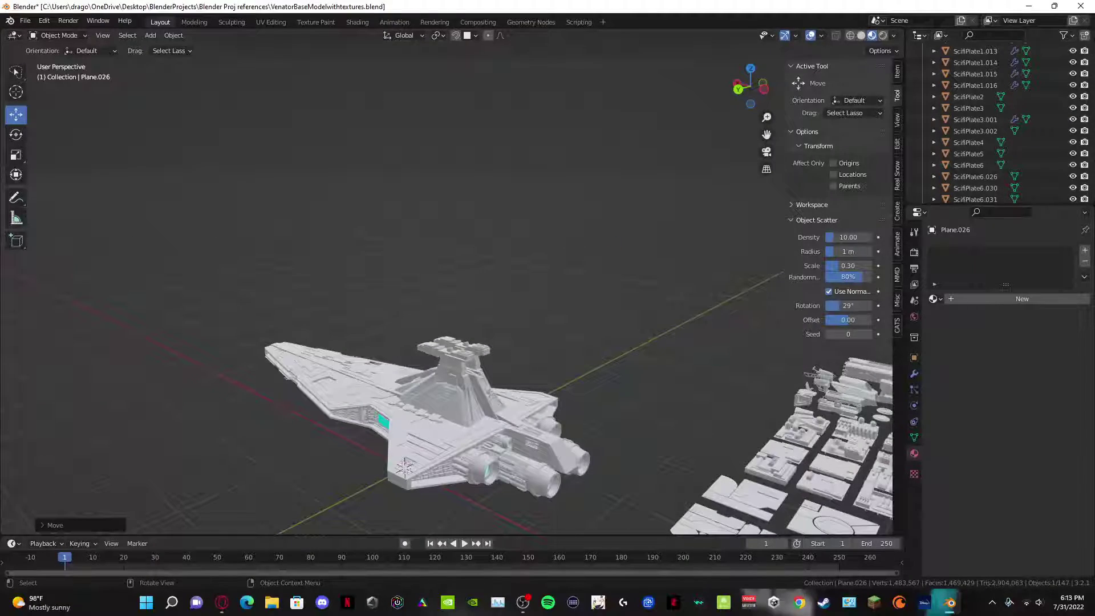
Step: Move the duplicated tray forward along X and bring it back along Y to the ship's hull
middle_click_drag(249, 473, 303, 372)
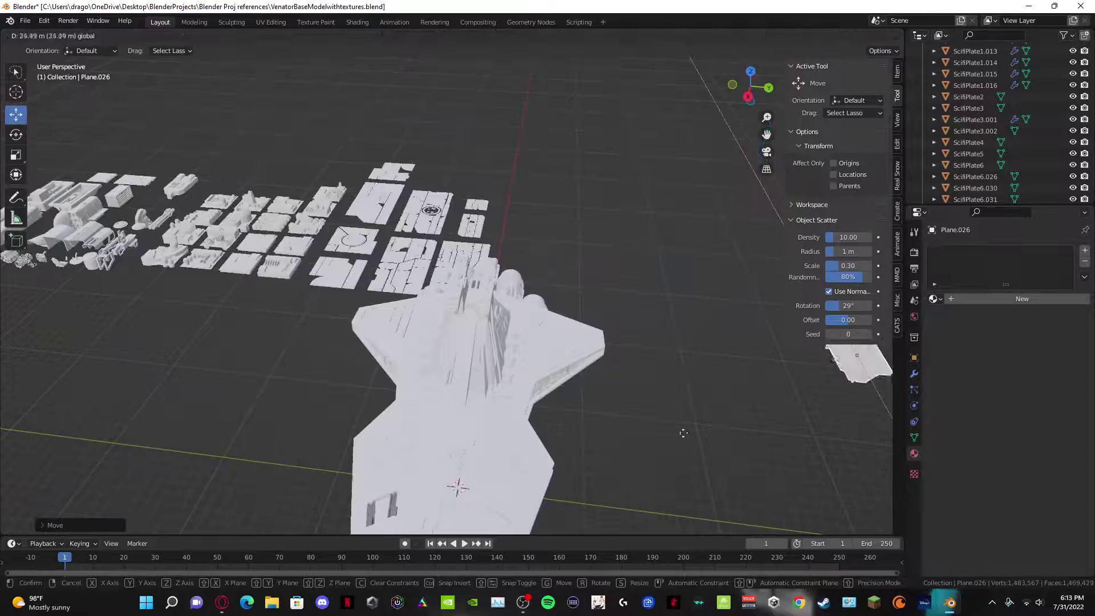
left_click(646, 480)
middle_click_drag(696, 431, 551, 403, "shift")
left_click_drag(723, 363, 441, 351)
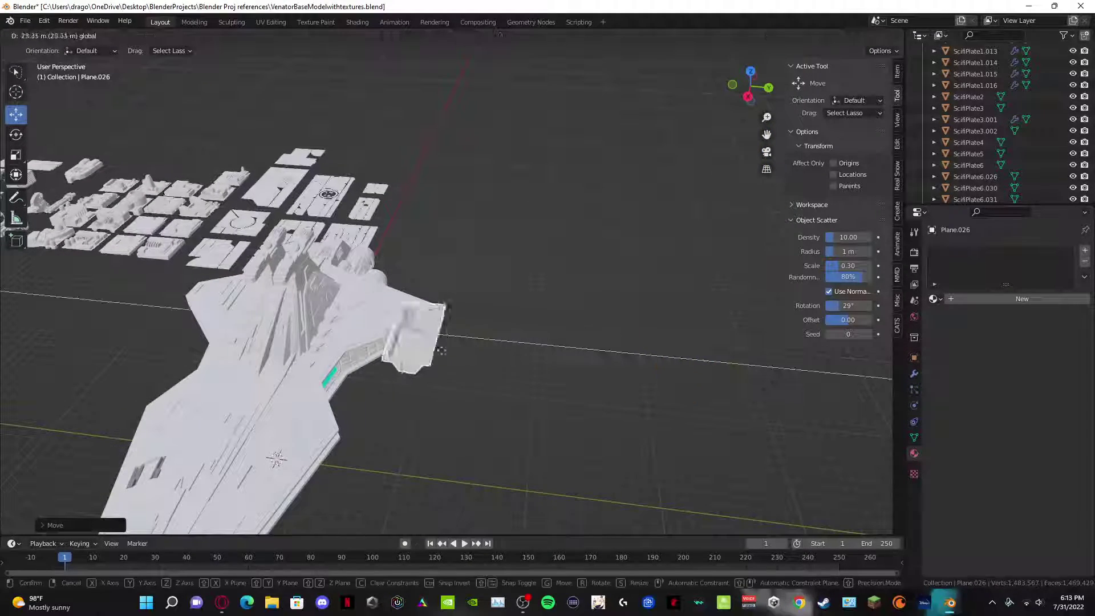
left_click_drag(351, 357, 347, 359)
Step: Slide the duplicated tray forward along X until it rests over the deck ahead of the bridge tower
scroll(316, 371, "up", 5)
middle_click_drag(316, 371, 485, 146, "shift")
left_click_drag(562, 141, 74, 255)
middle_click_drag(85, 340, 294, 338, "shift")
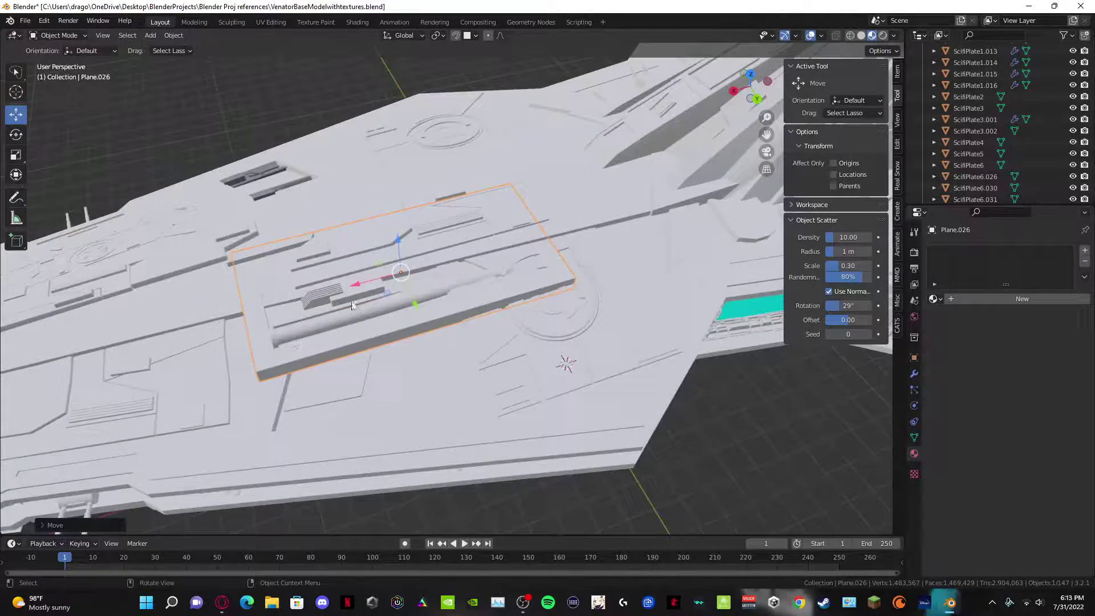
left_click_drag(356, 284, 269, 307)
Step: Assign Material.001 to the duplicated tray on the deck
middle_click_drag(285, 354, 399, 365)
left_click(934, 299)
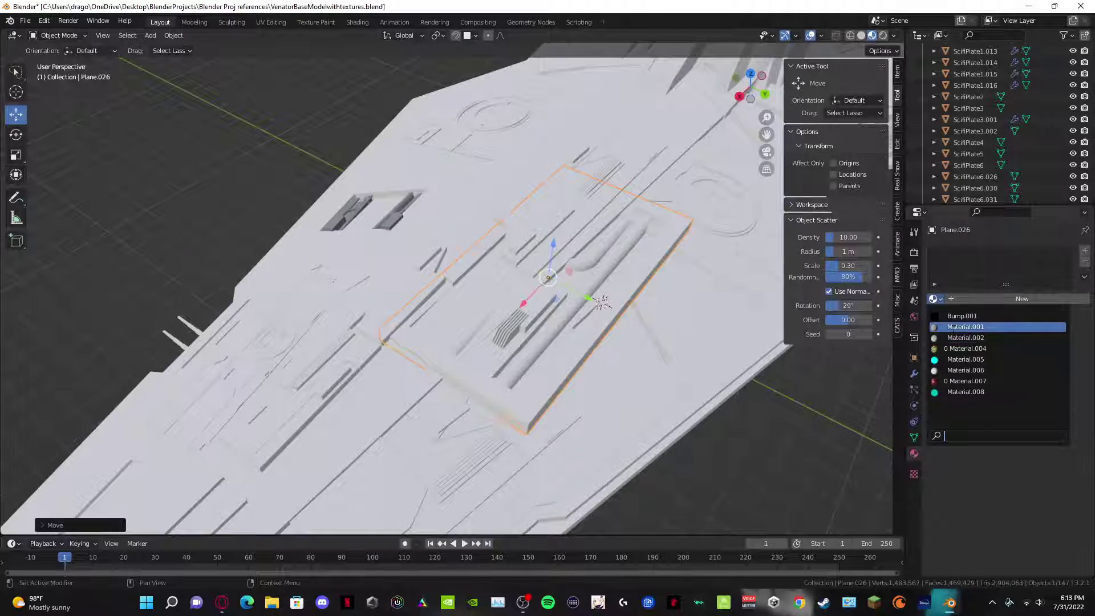
left_click(966, 326)
Step: Scale the duplicated tray down to a small deck panel similar in size to the existing recess
scroll(417, 308, "up", 3)
key("g")
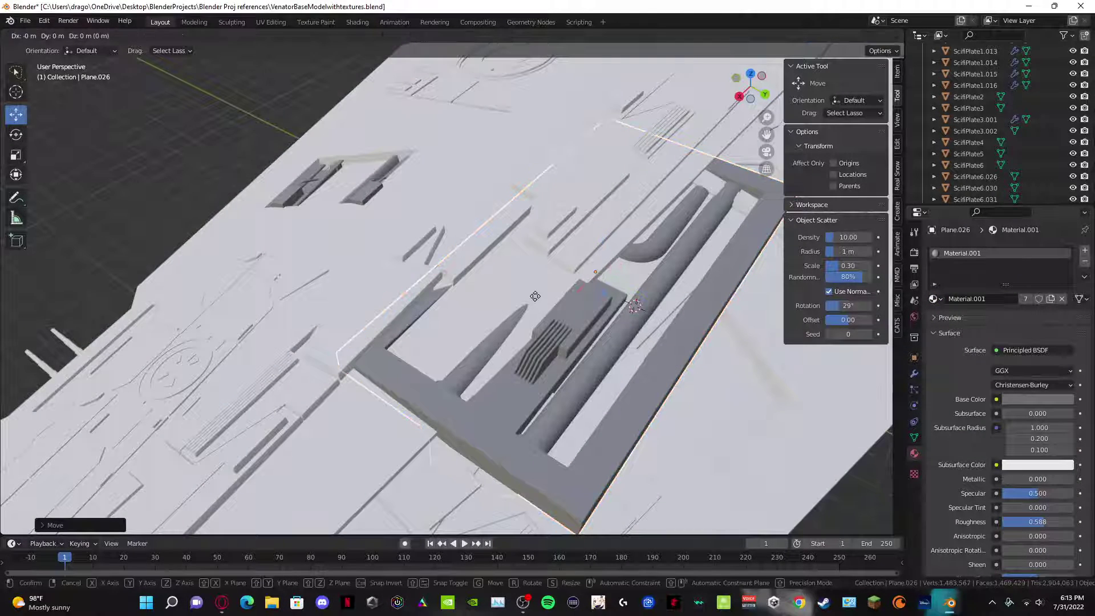
key("s")
left_click(649, 303)
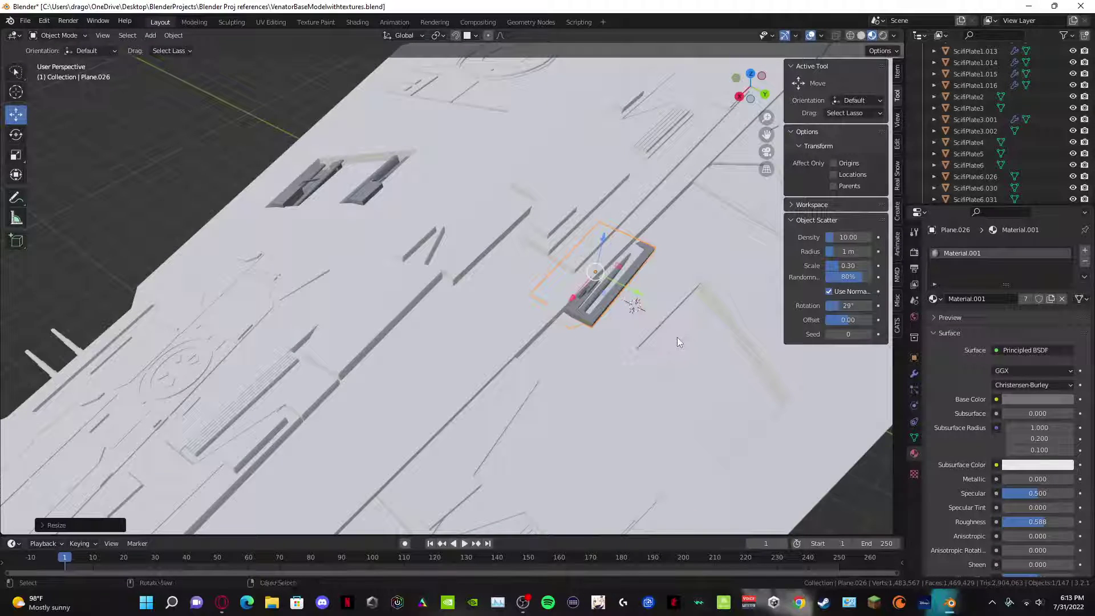
left_click(593, 312)
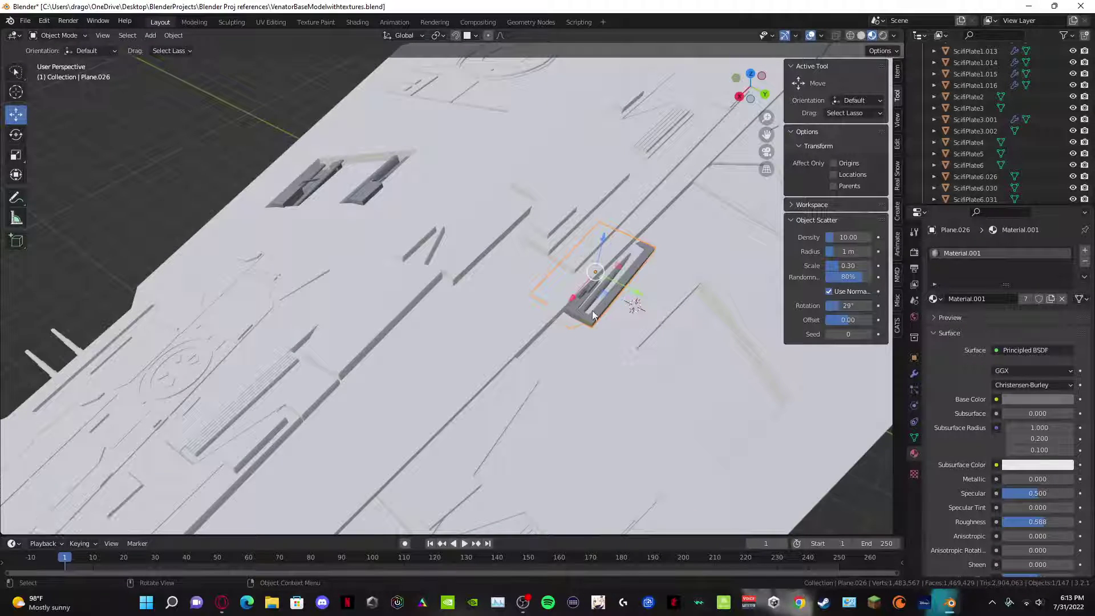
Step: Position the small tray partly sunk into the deck on the opposite side from the existing recess
key("g")
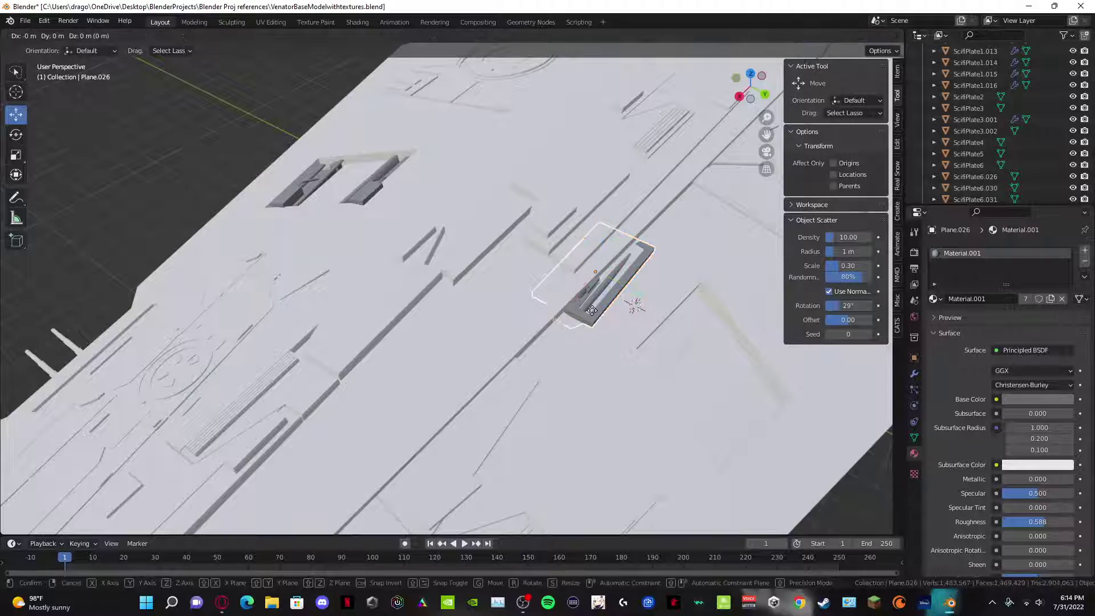
left_click(664, 353)
middle_click_drag(663, 353, 494, 435)
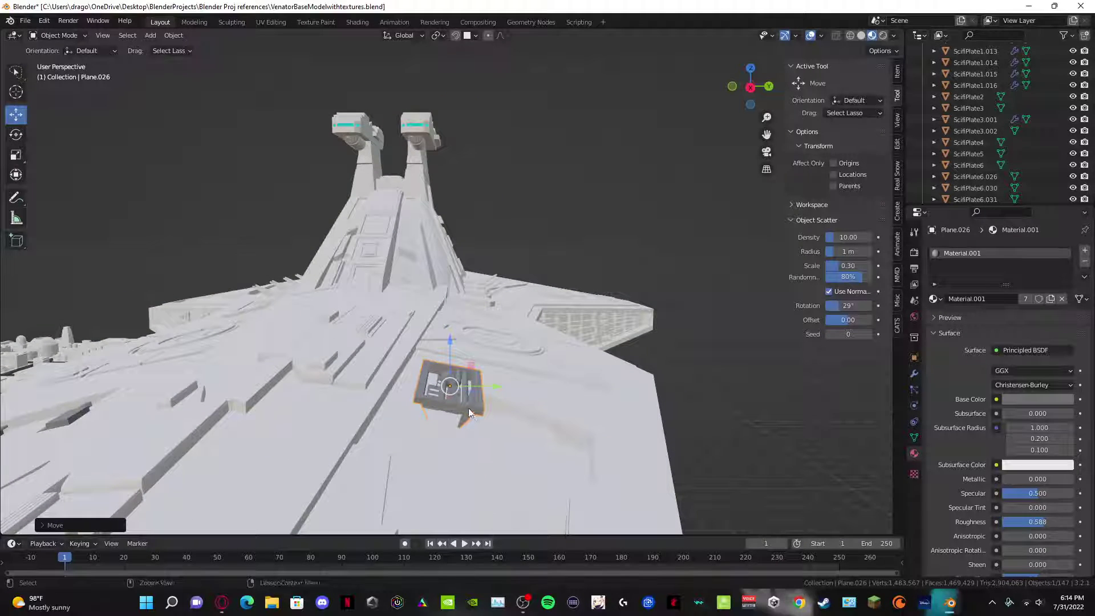
key("g")
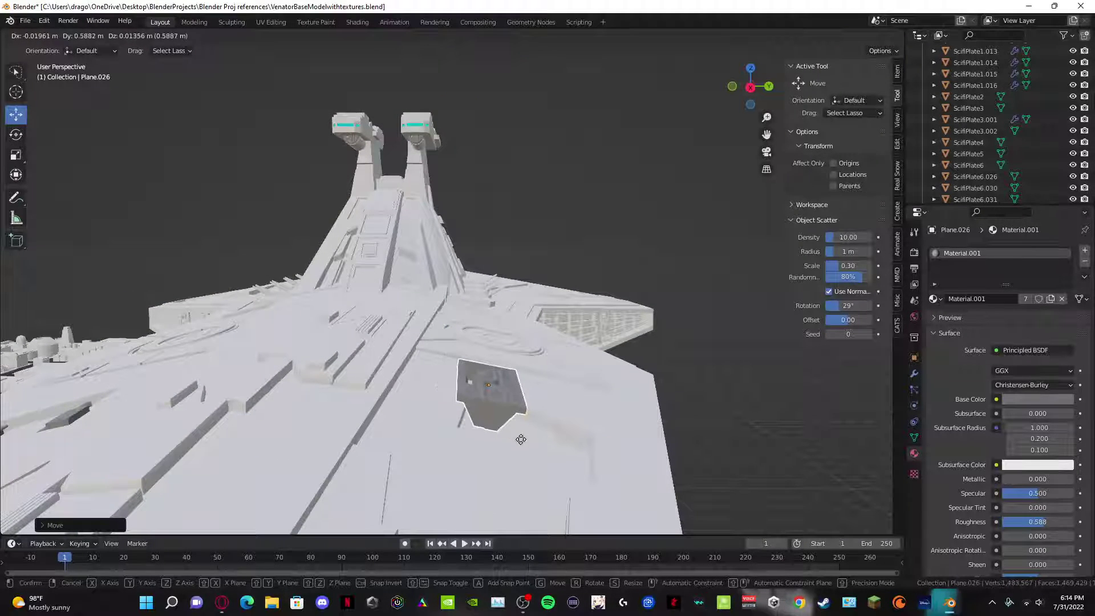
left_click(494, 440)
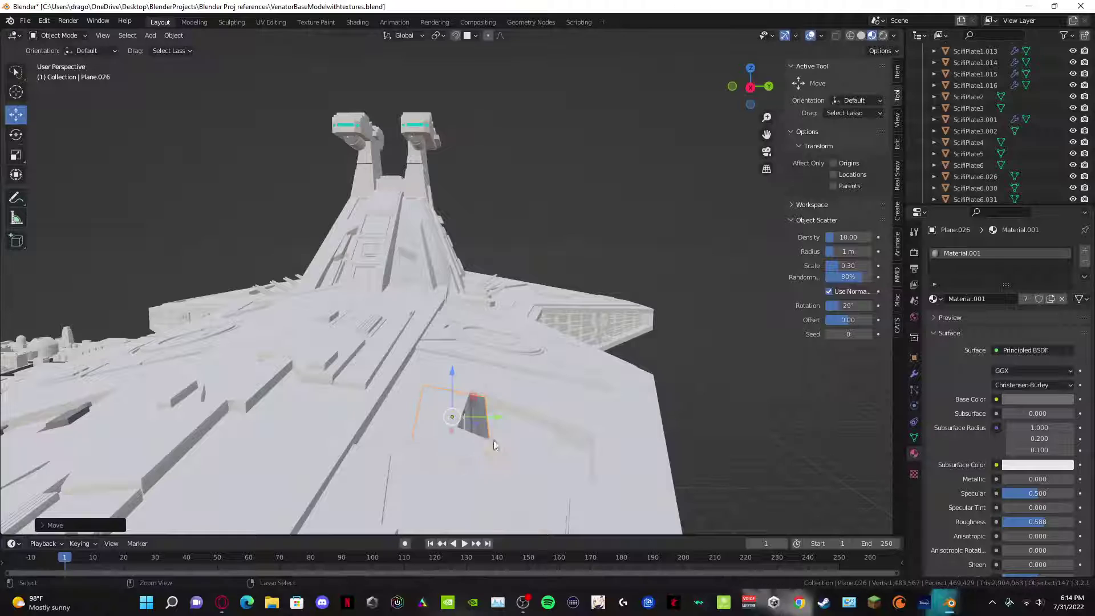
Step: Rotate the small tray slightly to suit the deck and slide it outboard along Y
middle_click_drag(494, 440, 516, 310)
scroll(516, 310, "up", 3)
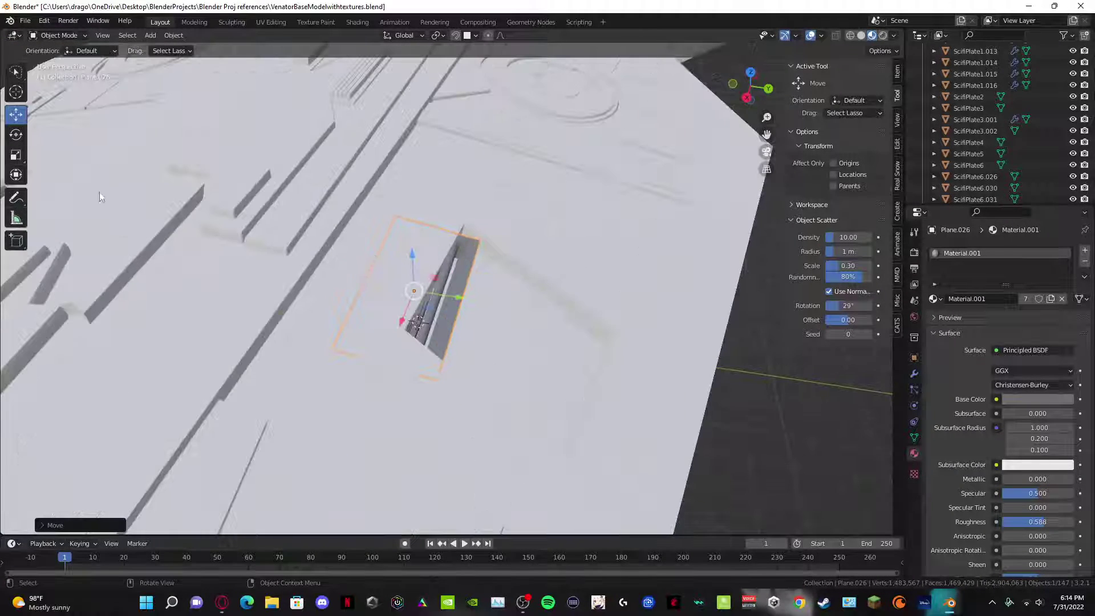
mouse_move(389, 318)
left_mouse_down()
mouse_move(376, 371)
mouse_move(380, 319)
left_mouse_up()
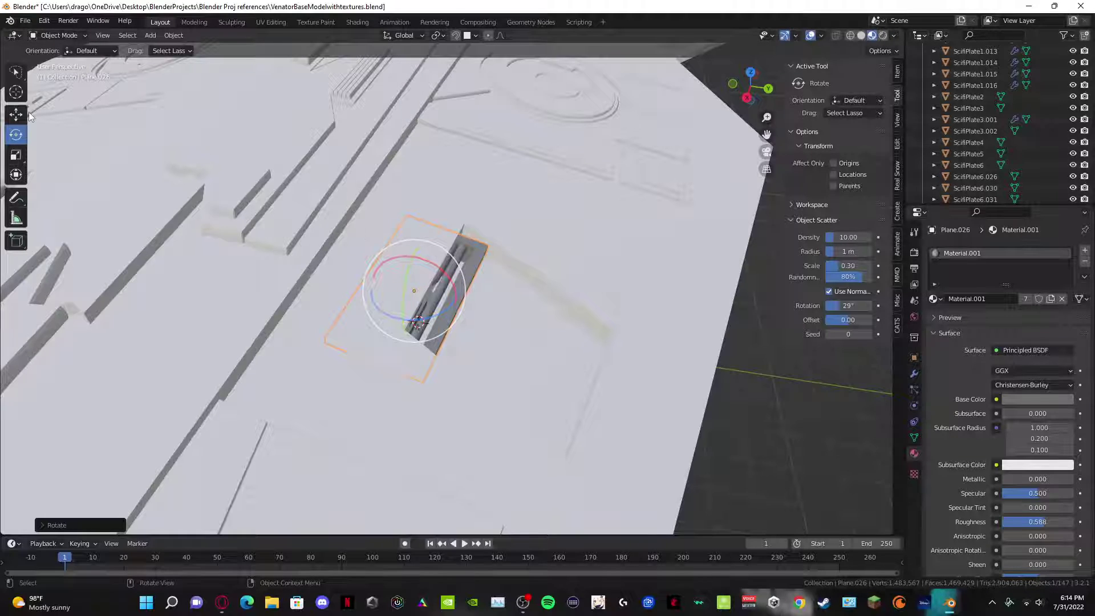
left_click_drag(469, 302, 509, 281)
middle_click_drag(509, 276, 463, 335)
scroll(474, 311, "up", 4)
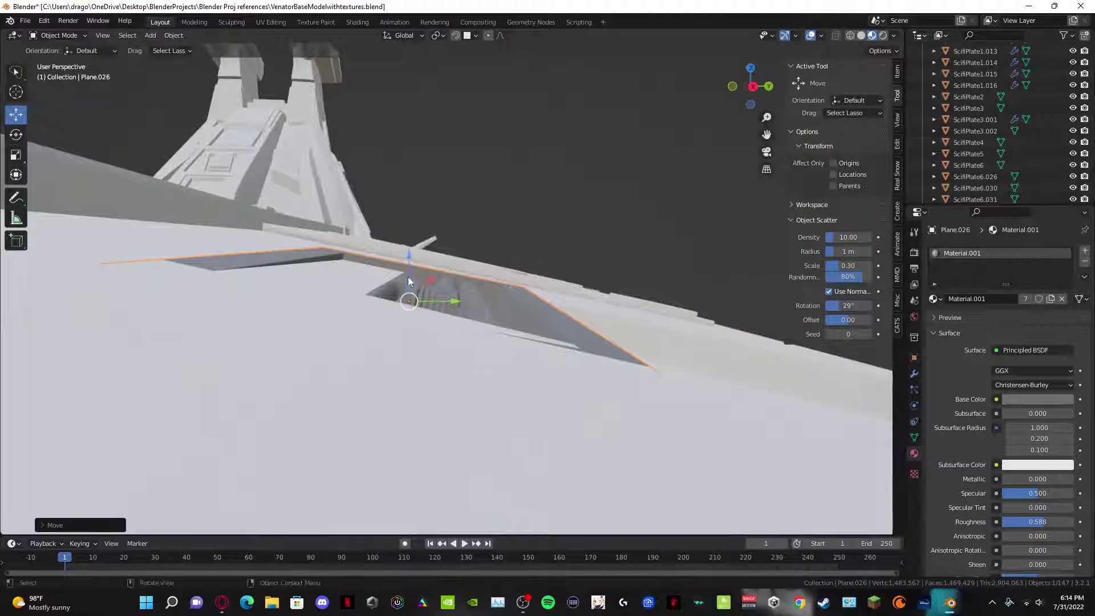
Step: Raise the small tray slightly along Z and narrow it along Y to about 0.80
left_click_drag(408, 277, 408, 249)
middle_click_drag(408, 248, 305, 326)
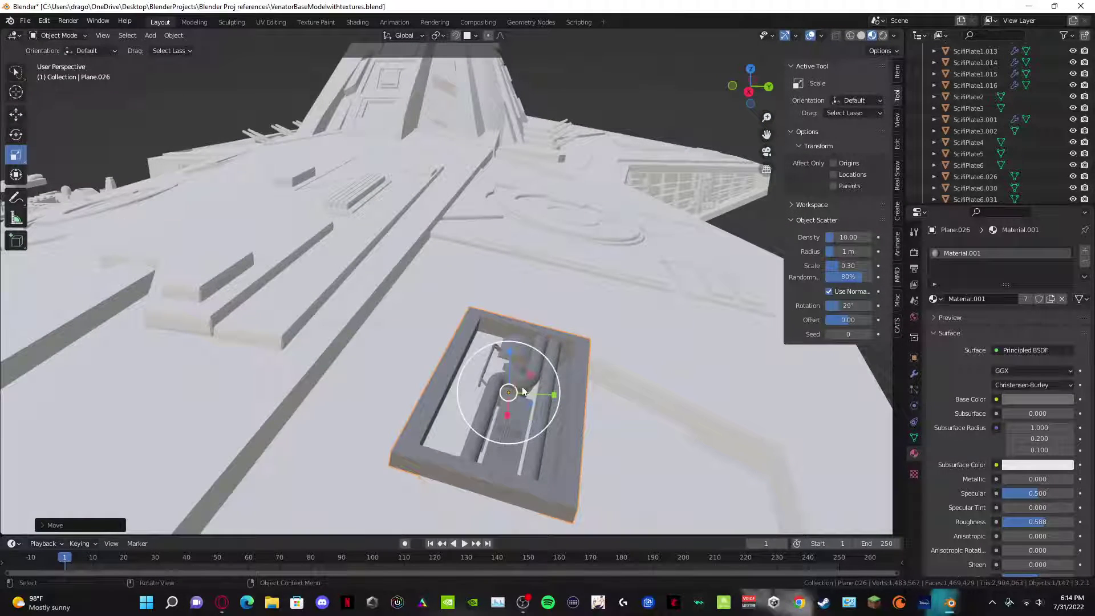
left_click_drag(554, 396, 533, 391)
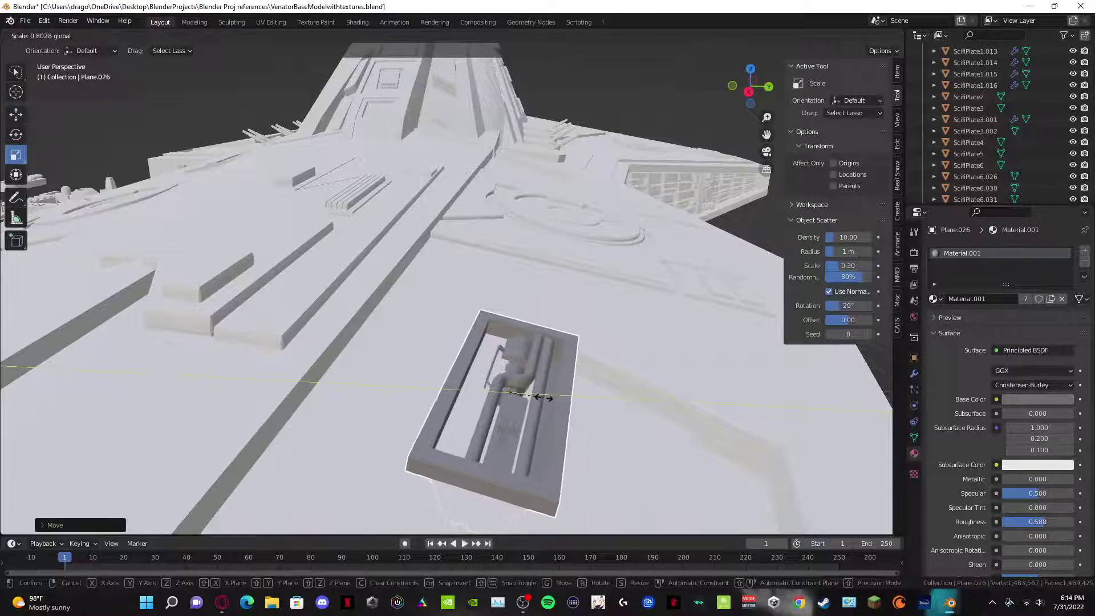
middle_click_drag(533, 391, 350, 358)
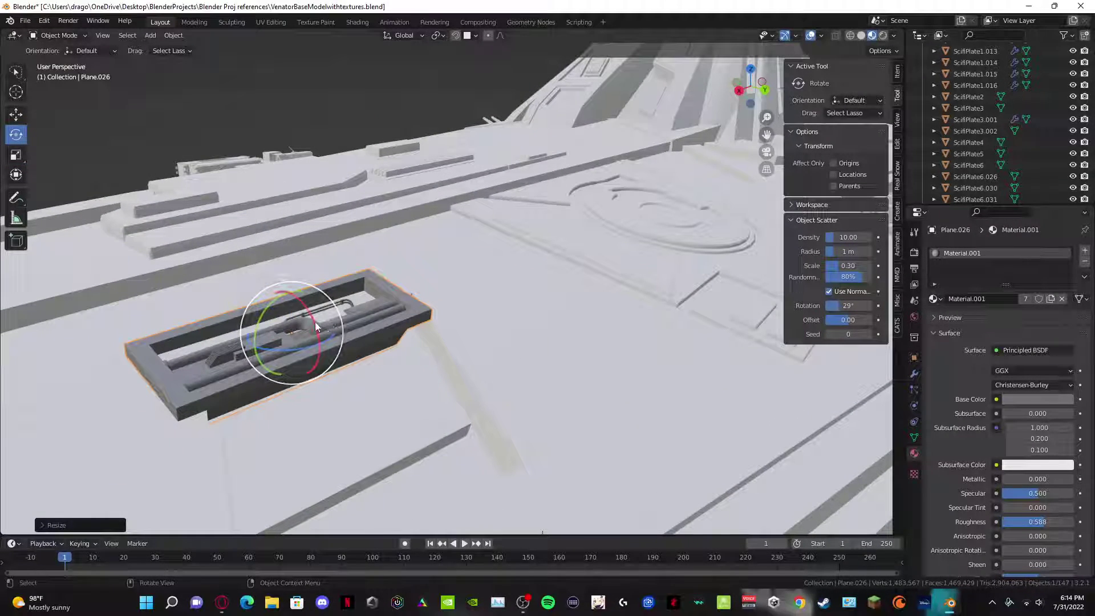
Step: Rotate the tray to follow the deck's slope and scale it down uniformly
left_click_drag(317, 327, 323, 354)
middle_click_drag(323, 353, 429, 332)
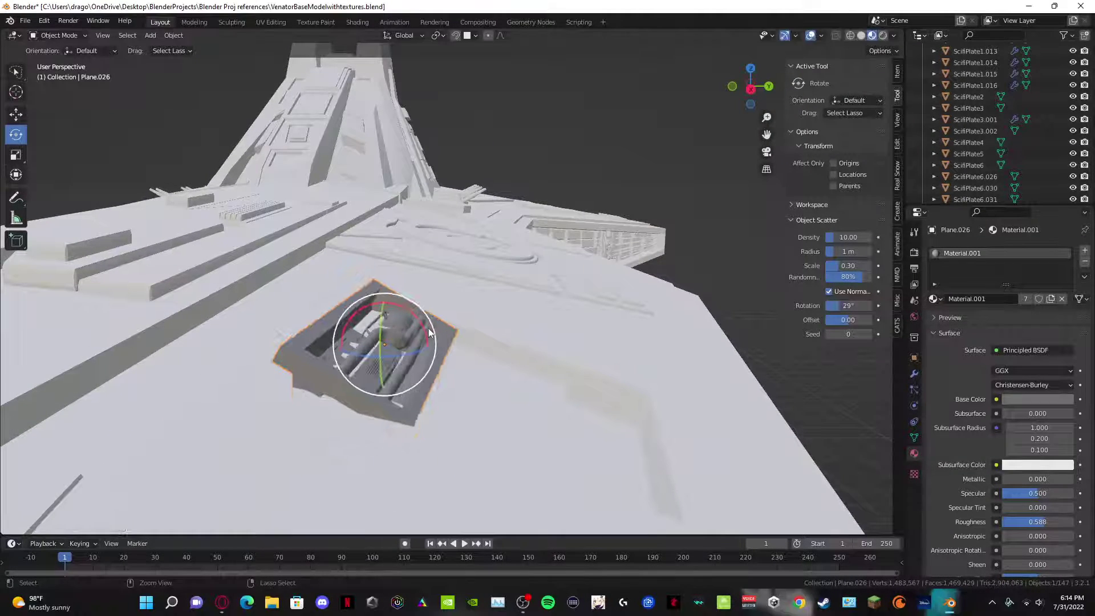
left_click_drag(429, 332, 413, 320)
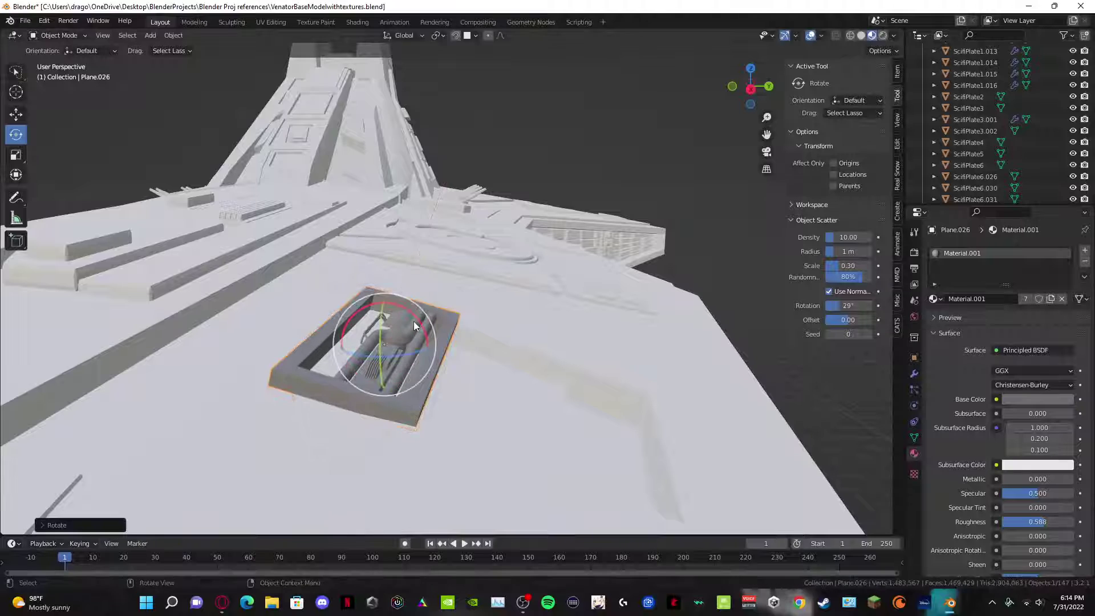
key("s")
left_click(408, 321)
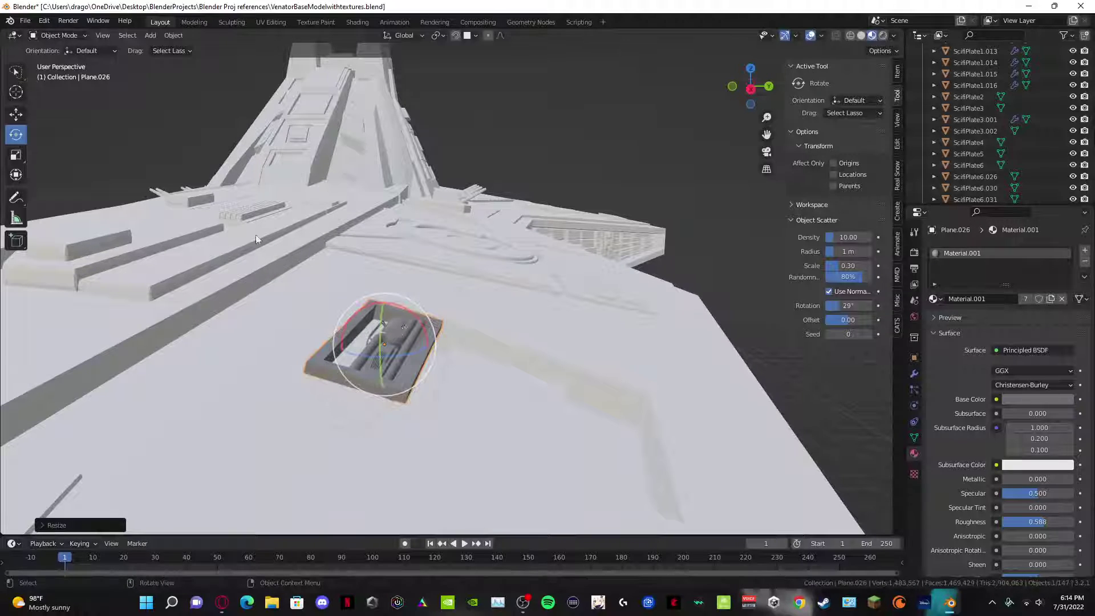
Step: Slide the tray further outboard along Y and lower it into the deck
left_click_drag(432, 348, 463, 347)
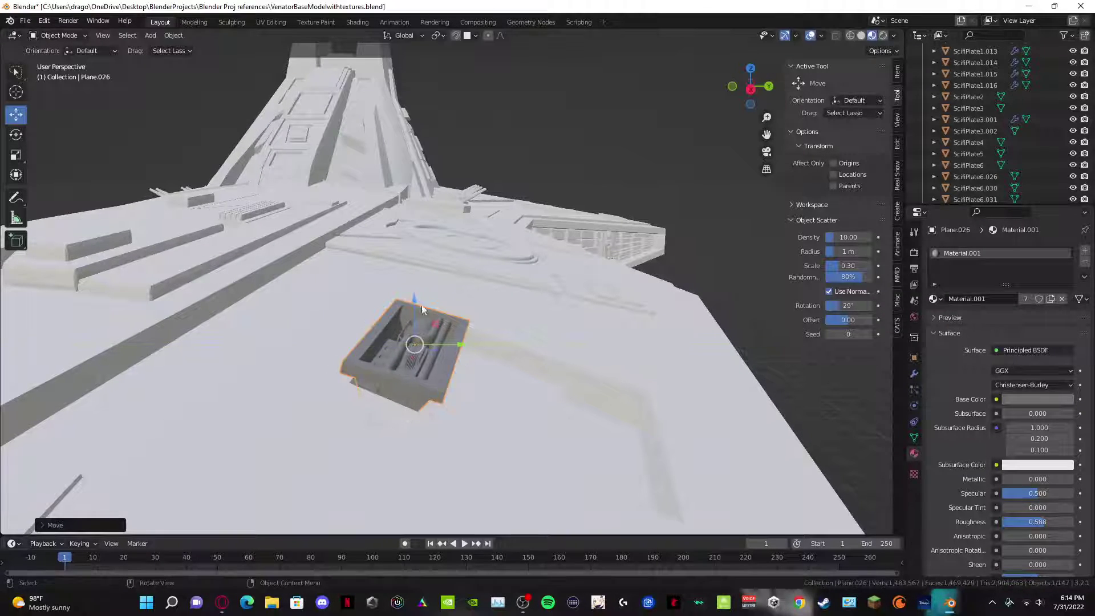
left_click_drag(416, 305, 409, 320)
middle_click_drag(443, 337, 545, 337)
scroll(388, 351, "up", 3)
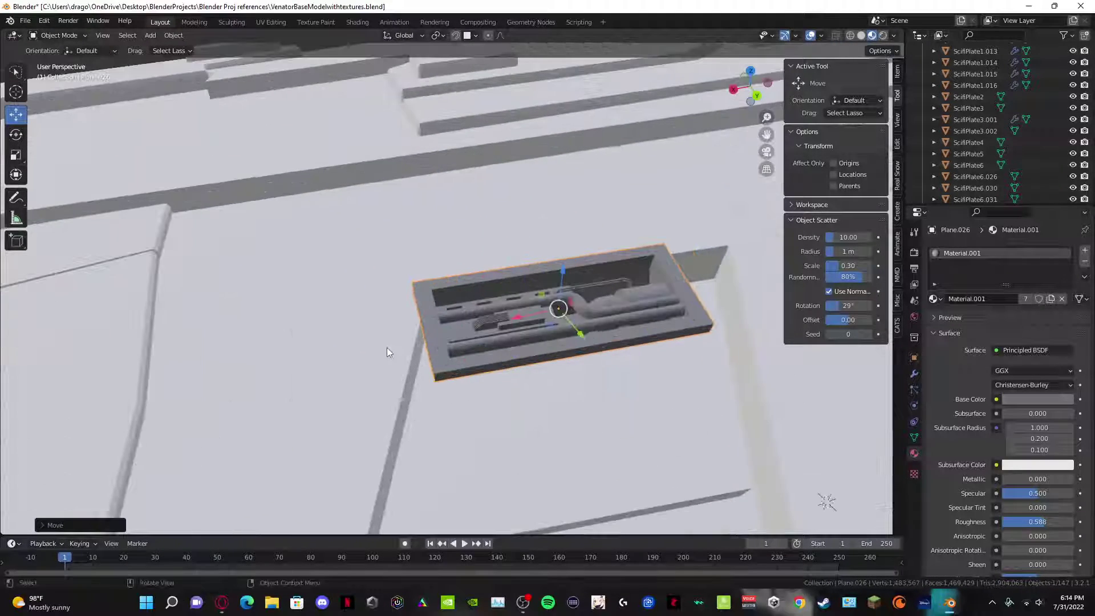
middle_click_drag(387, 352, 113, 159)
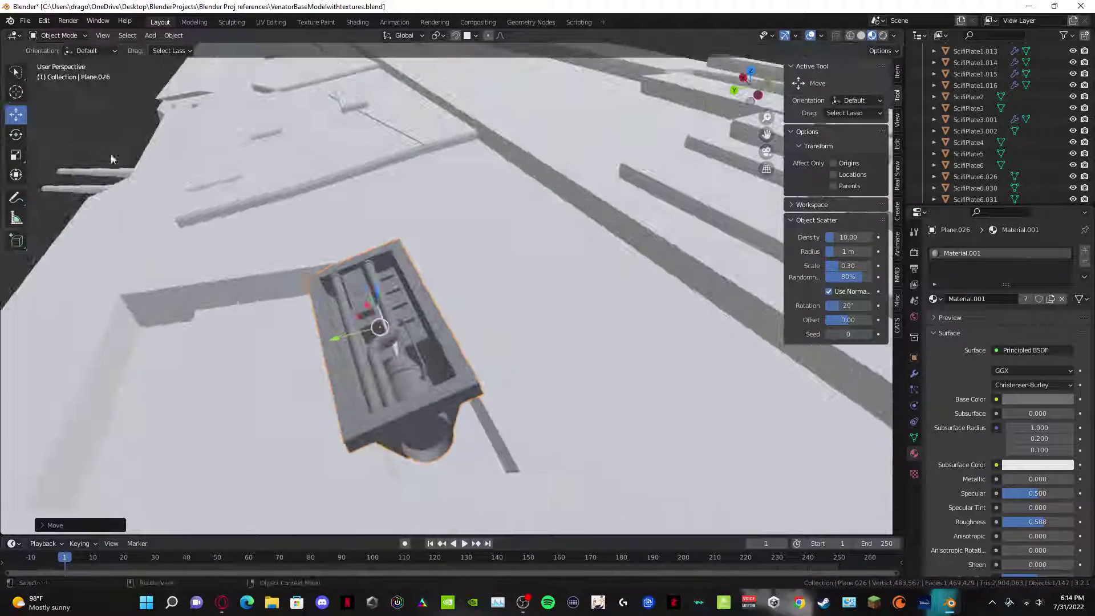
middle_click_drag(176, 240, 488, 320)
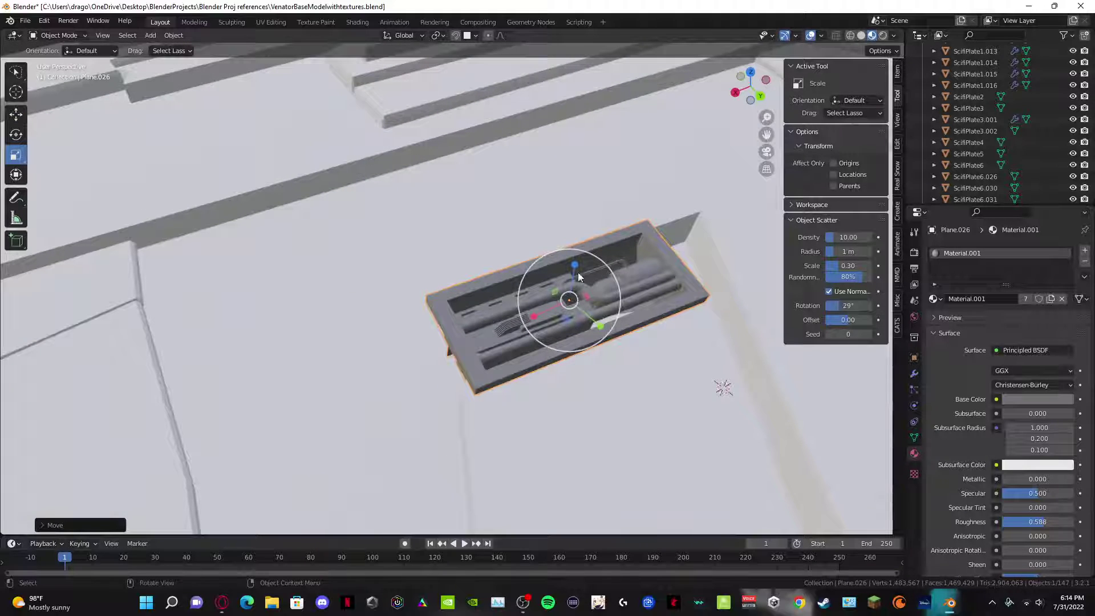
Step: Flatten the tray along Z and stretch it along X to about 1.3 times its length
left_click_drag(575, 267, 568, 291)
key("s")
key("x")
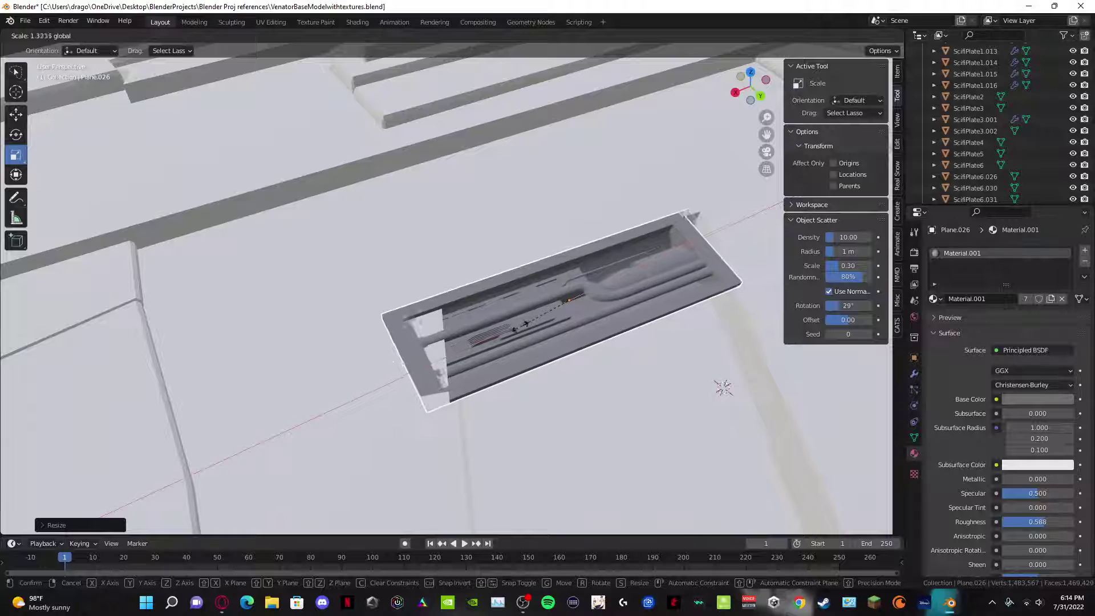
left_click(511, 326)
Step: Tilt the tray by about 5 degrees to match the deck's slope and shift it lengthwise
middle_click_drag(474, 312, 232, 255)
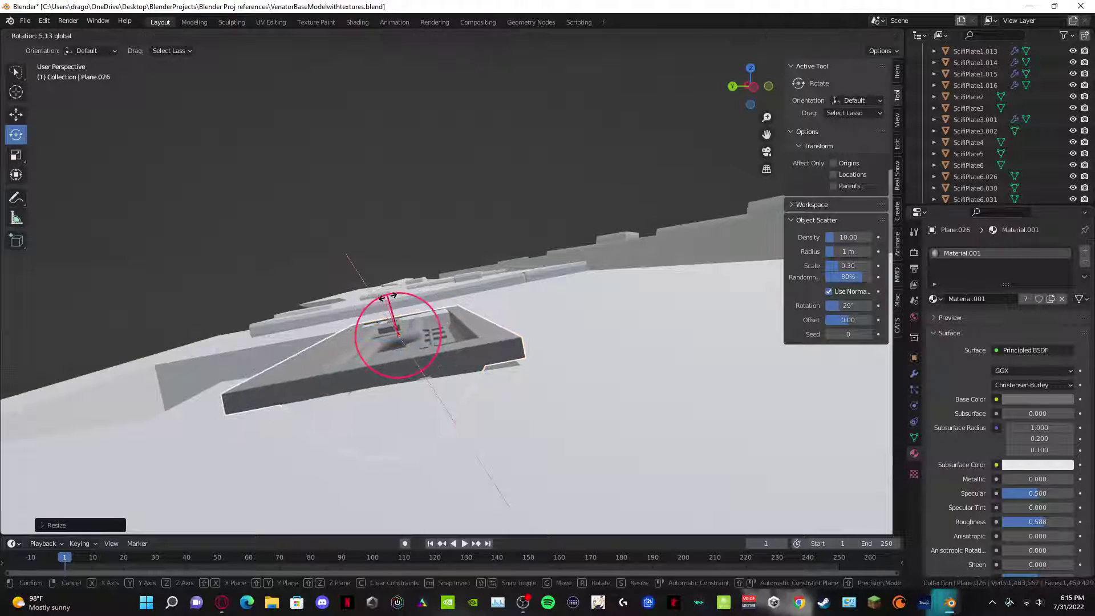
middle_click_drag(388, 303, 484, 303)
left_click_drag(431, 327, 380, 327)
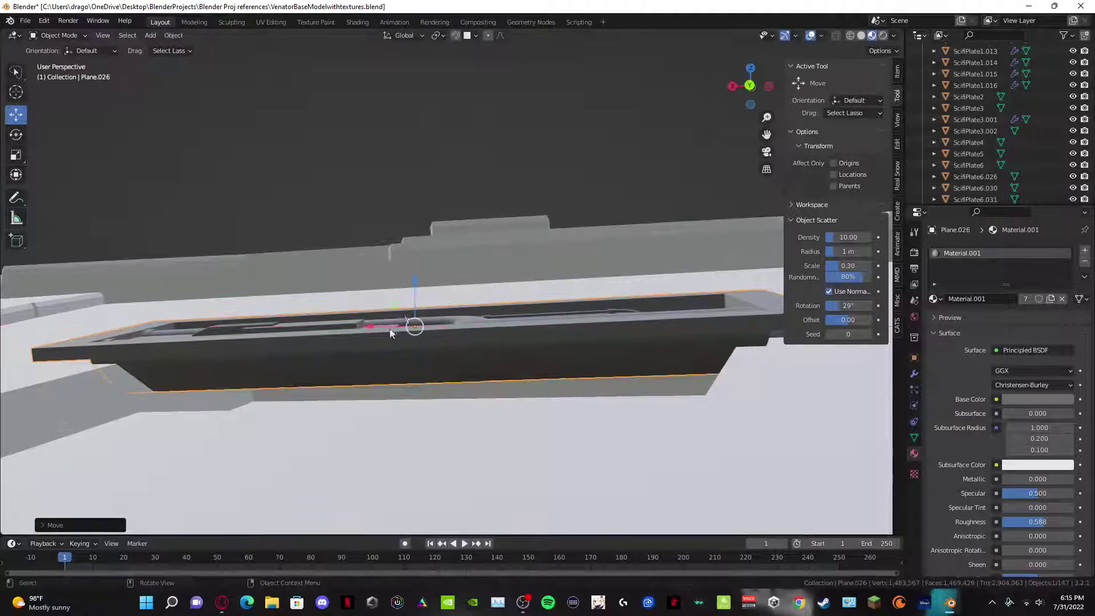
Step: Shorten the tray slightly along X and move it so its pipework sits flush in the deck opening
middle_click_drag(391, 334, 430, 375)
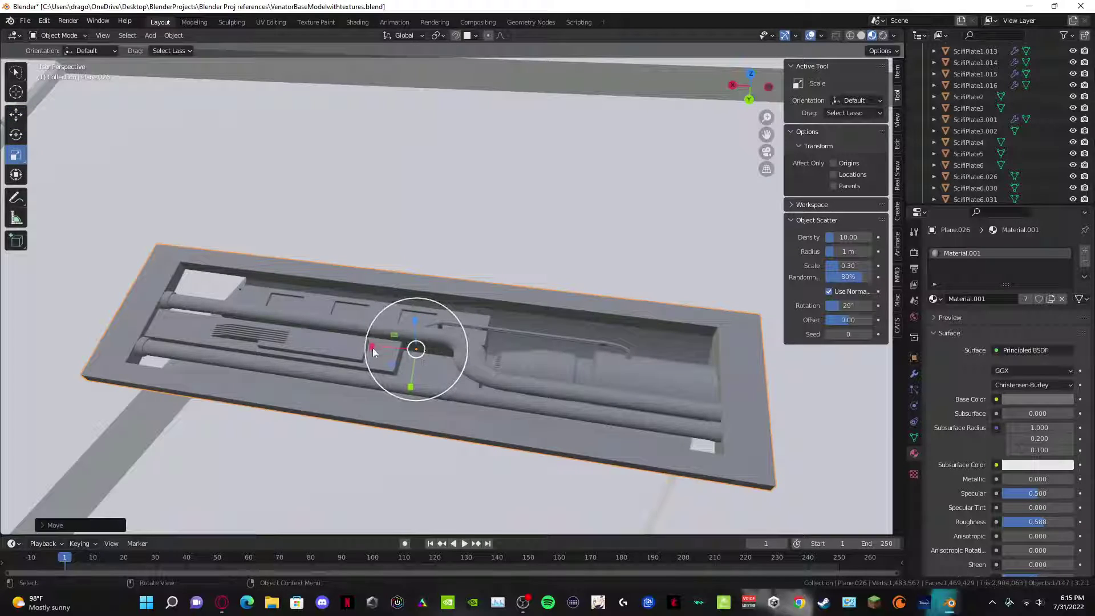
left_click_drag(372, 348, 385, 351)
middle_click_drag(385, 354, 368, 260, "shift")
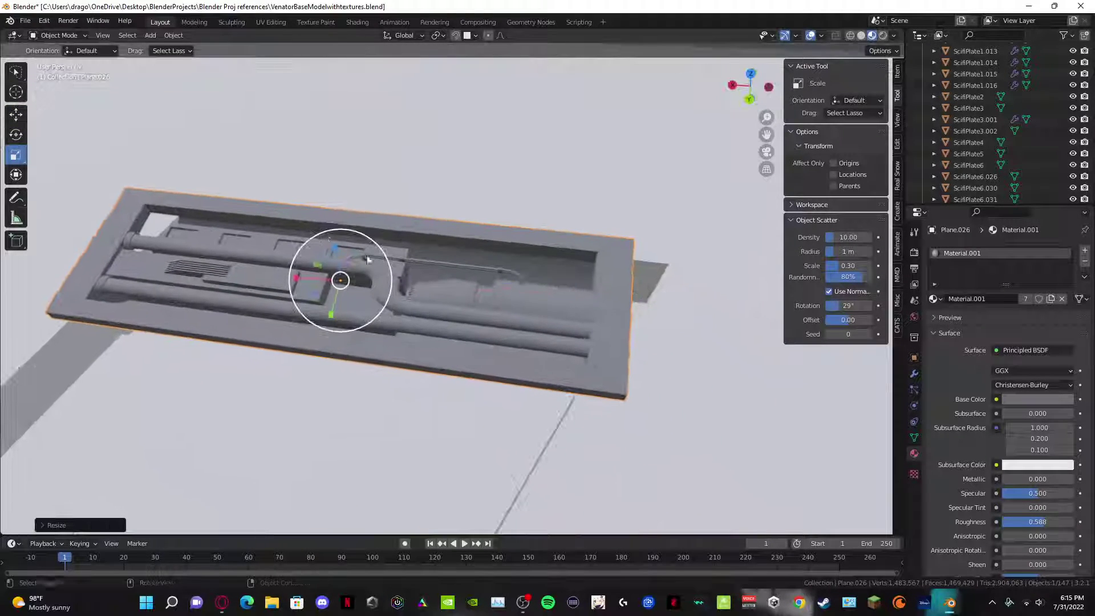
middle_click_drag(276, 279, 421, 354)
scroll(407, 252, "up", 3)
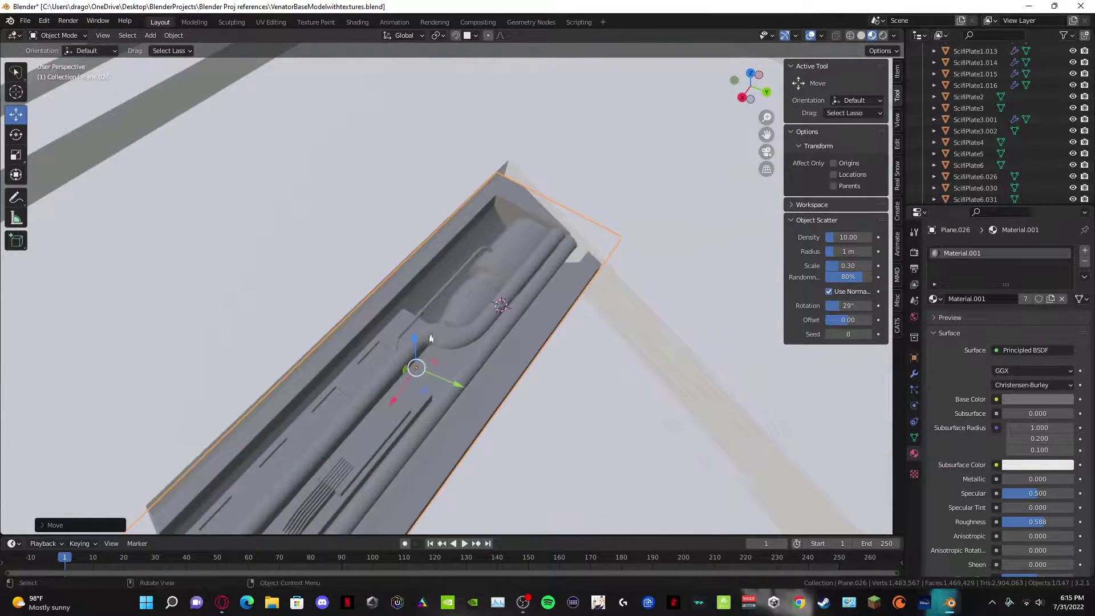
scroll(431, 340, "down", 5)
middle_click_drag(444, 397, 220, 365)
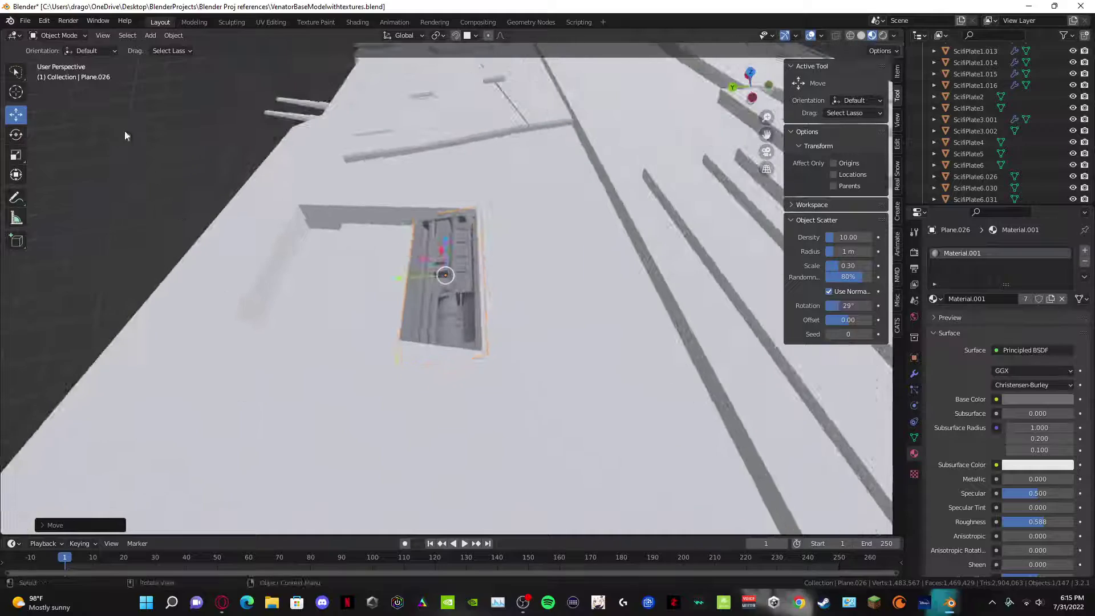
Step: Examine the fitted tray up close and from afar, comparing it with the recesses on the other side of the deck
middle_click_drag(125, 135, 295, 227)
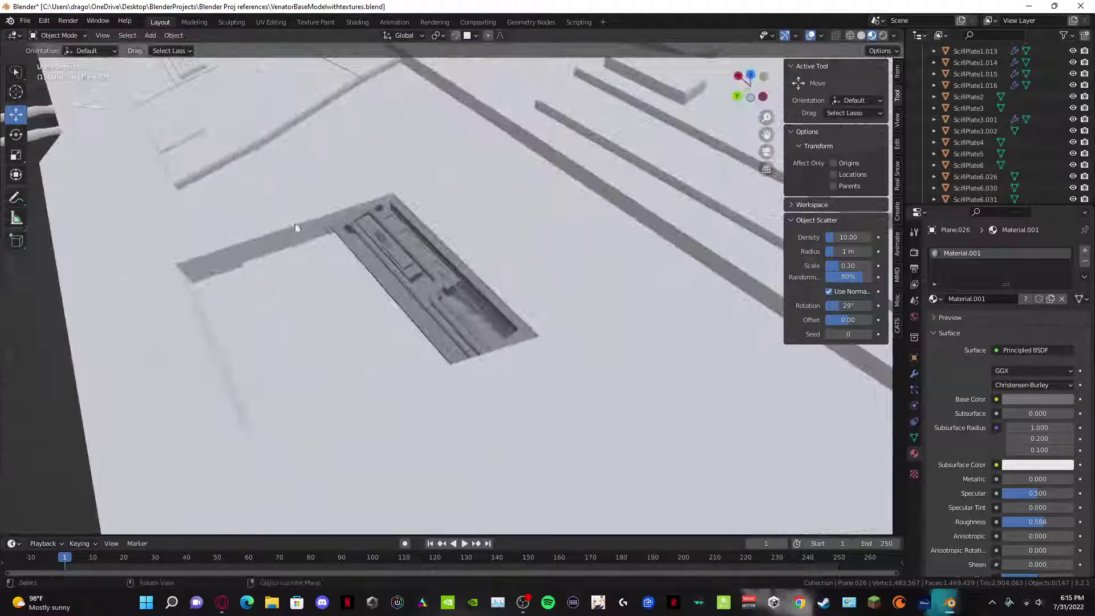
middle_click_drag(516, 279, 292, 355)
scroll(448, 272, "down", 10)
scroll(471, 286, "up", 5)
scroll(276, 376, "down", 4)
scroll(405, 375, "up", 2)
middle_click_drag(406, 375, 479, 235)
scroll(343, 361, "down", 2)
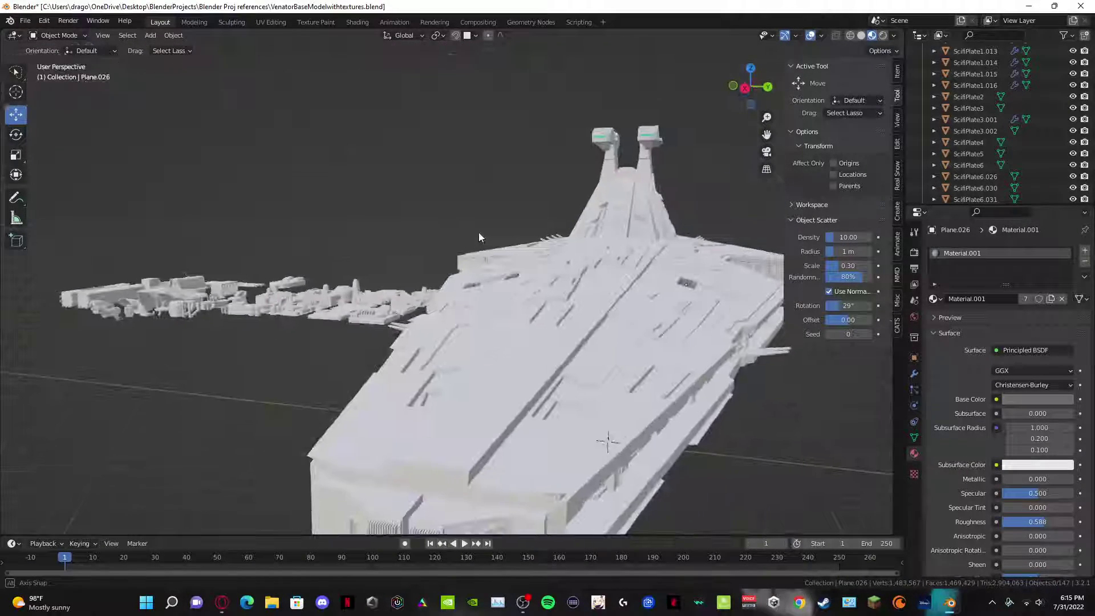
scroll(648, 264, "up", 4)
middle_click_drag(648, 264, 526, 366, "shift")
scroll(531, 293, "up", 2)
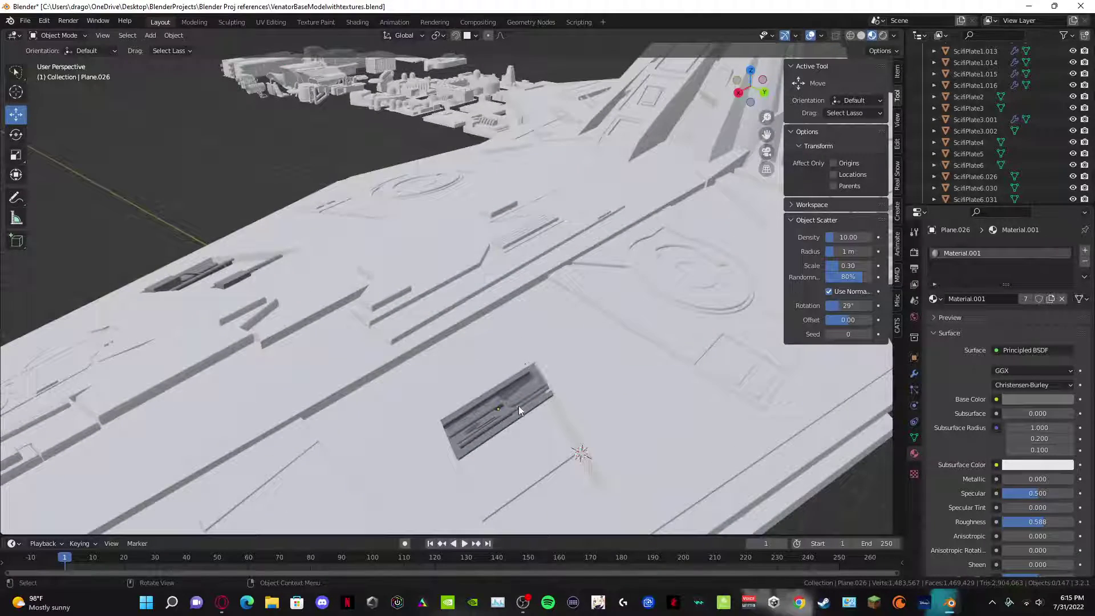
left_click(519, 407)
middle_click_drag(518, 407, 227, 327)
scroll(573, 371, "up", 4)
scroll(227, 326, "down", 4)
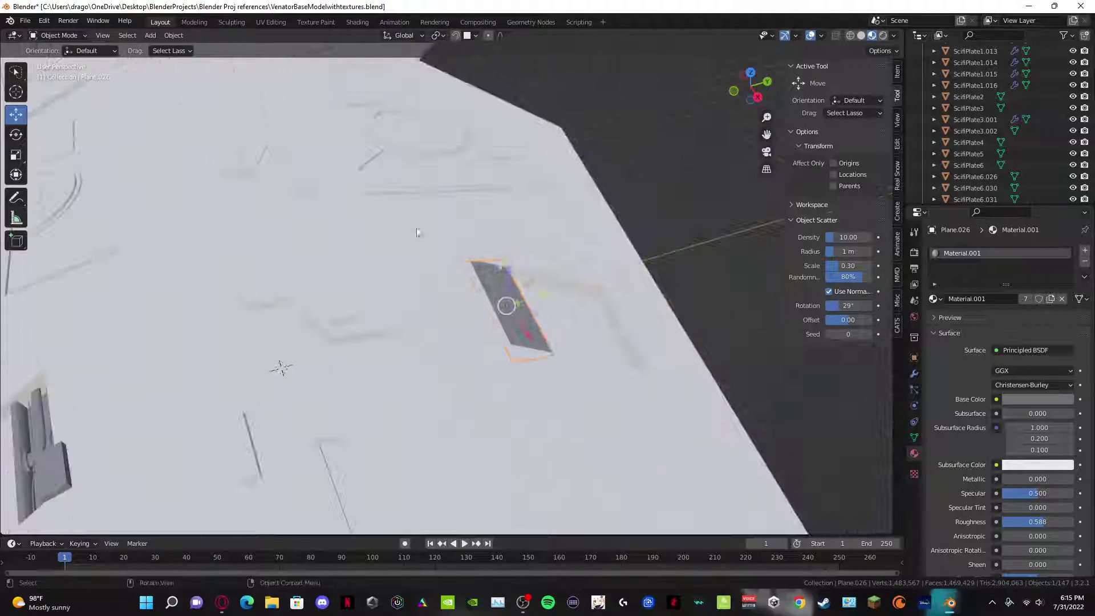
Step: Check the main hull body's mesh in Edit Mode and its modifier settings, and return to Object Mode
left_click(439, 228)
scroll(439, 228, "down", 5)
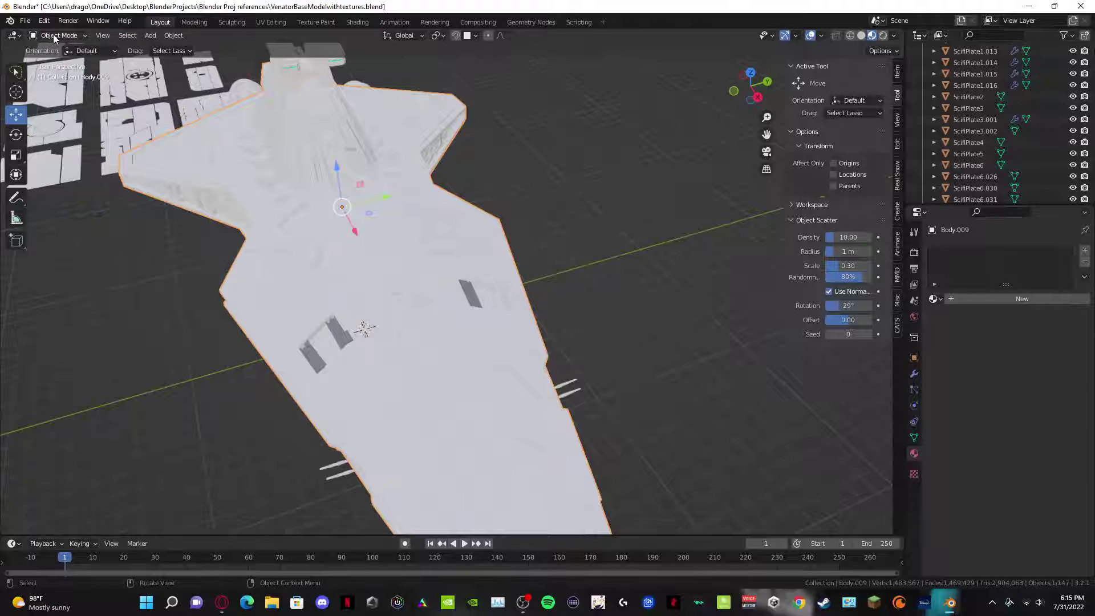
left_click(67, 63)
middle_click_drag(577, 281, 576, 247)
scroll(575, 246, "down", 4)
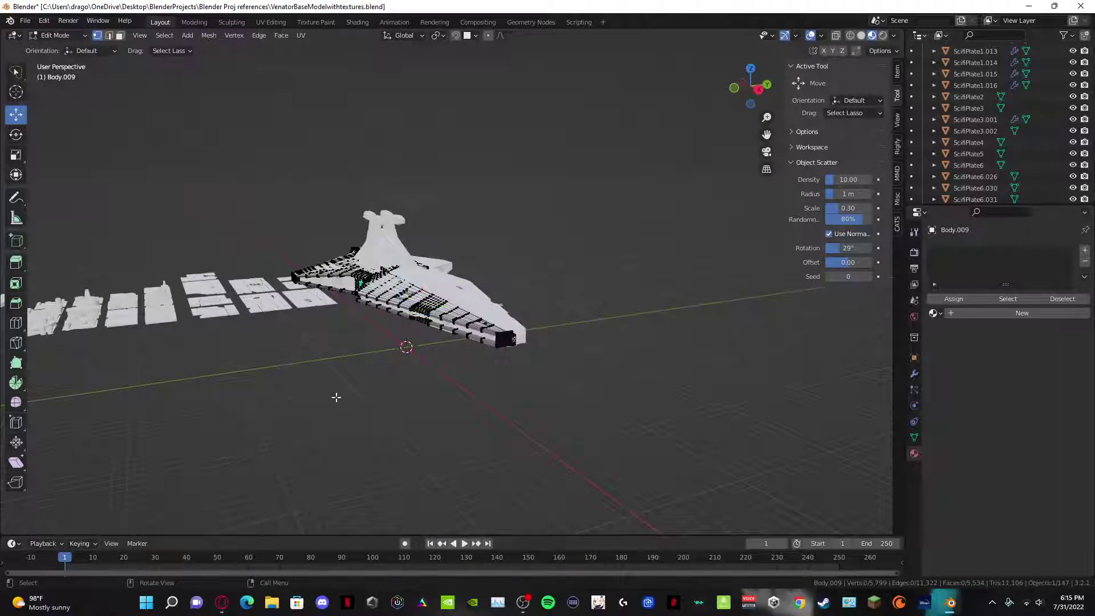
scroll(400, 388, "up", 4)
middle_click_drag(488, 372, 531, 394)
left_click(914, 369)
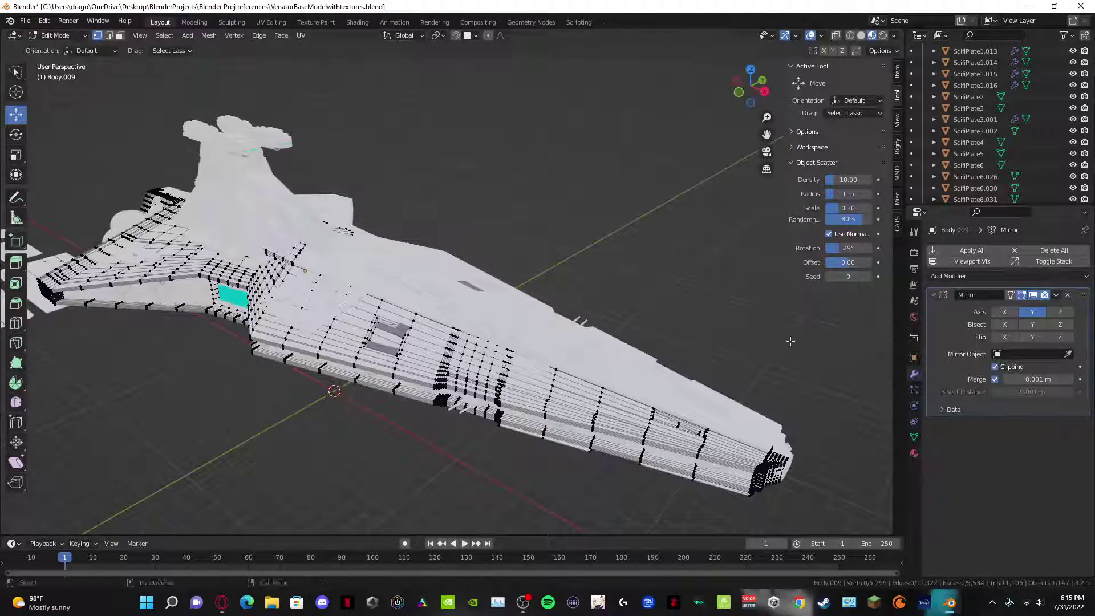
scroll(721, 316, "up", 5)
middle_click_drag(587, 298, 469, 342)
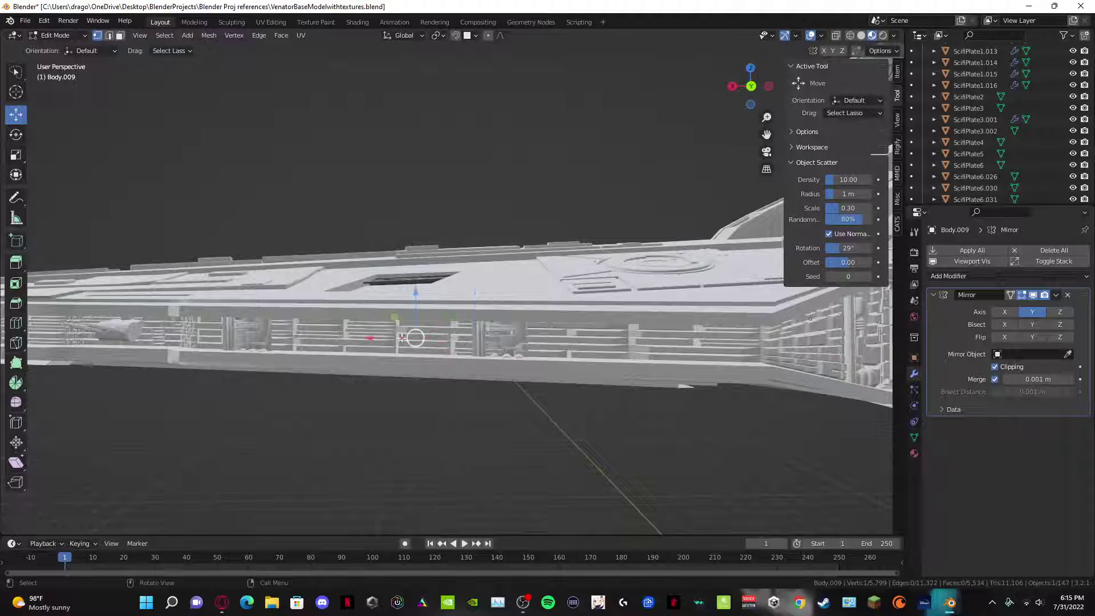
left_click(56, 36)
left_click(57, 35)
Step: Check the modifiers of the hull's side detail mesh and of the bridge tower
middle_click_drag(200, 255, 629, 299)
scroll(342, 371, "down", 4)
left_click(572, 335)
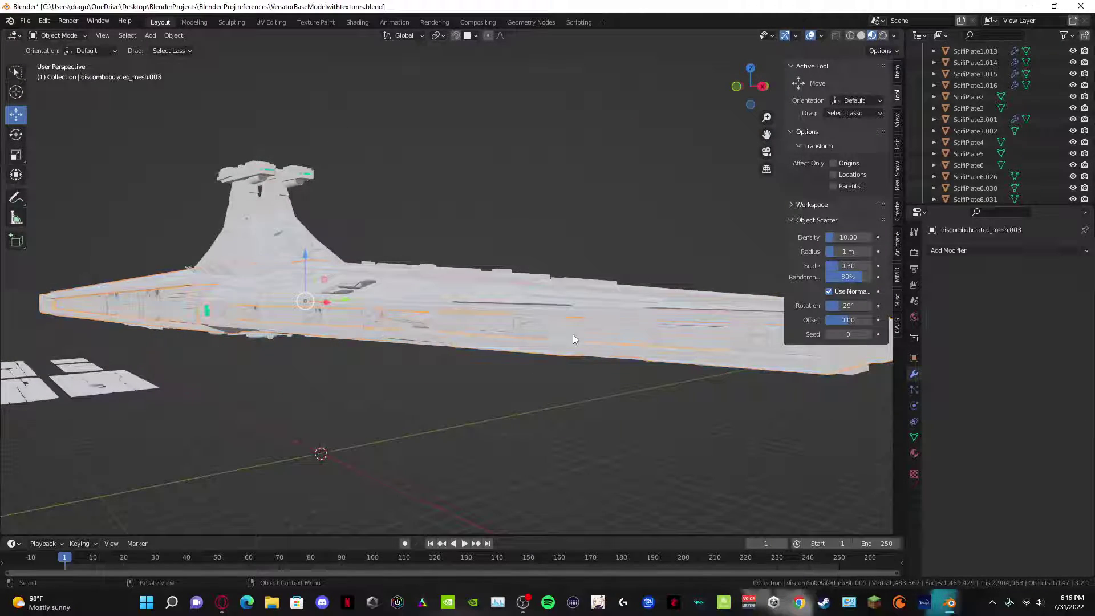
middle_click_drag(572, 335, 551, 280)
scroll(566, 327, "up", 2)
scroll(443, 248, "down", 5)
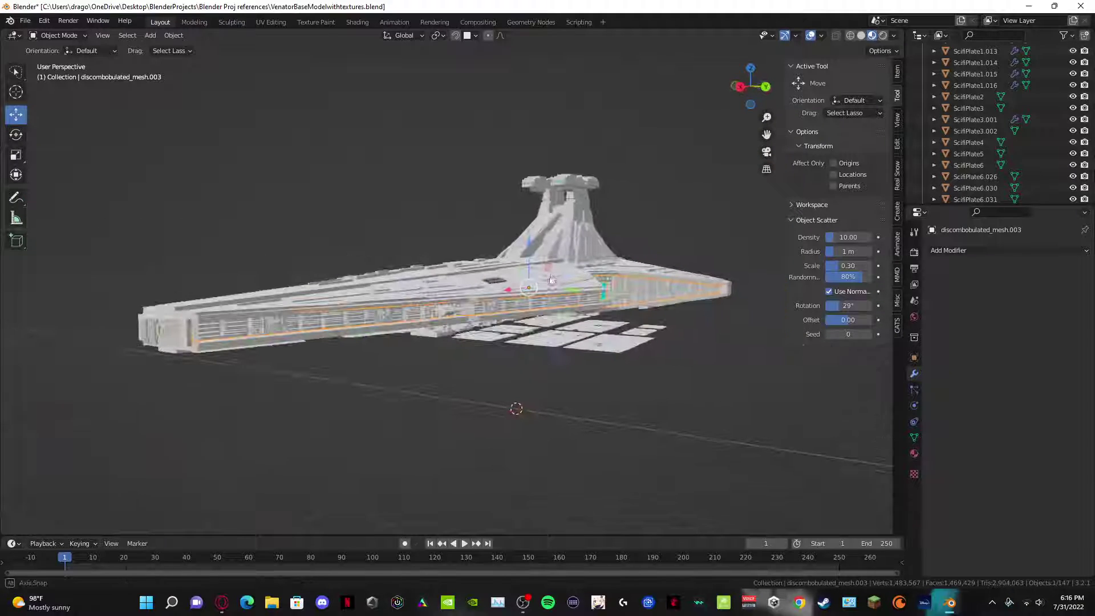
left_click(540, 223)
middle_click_drag(540, 222, 586, 249)
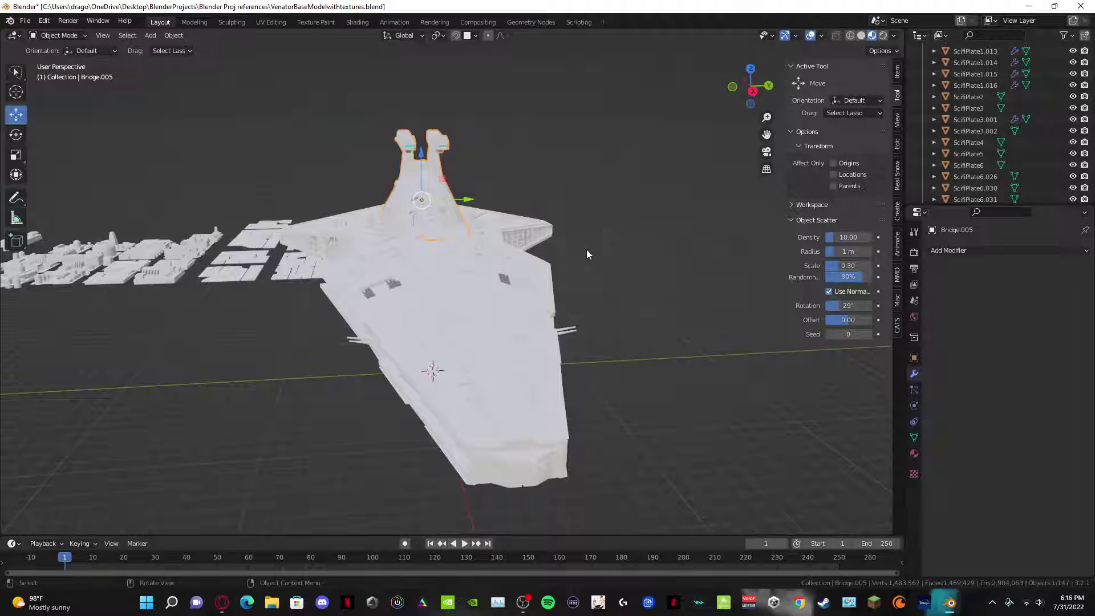
Step: Check the modifiers of the engine objects and of the detail mesh around the engines
middle_click_drag(618, 282, 432, 384)
left_click(431, 378)
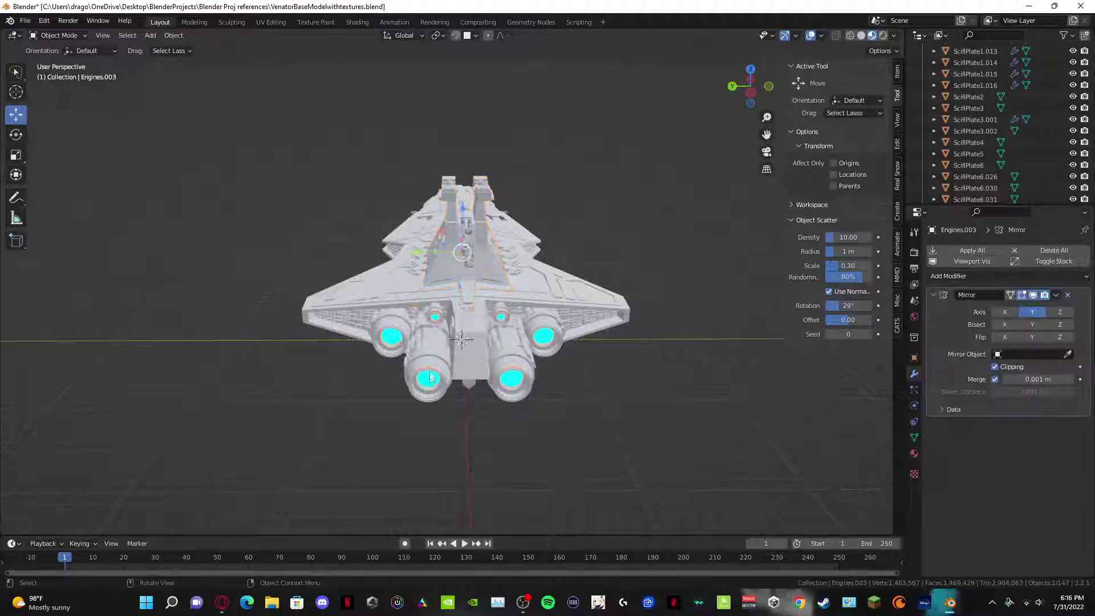
middle_click_drag(358, 371, 577, 220)
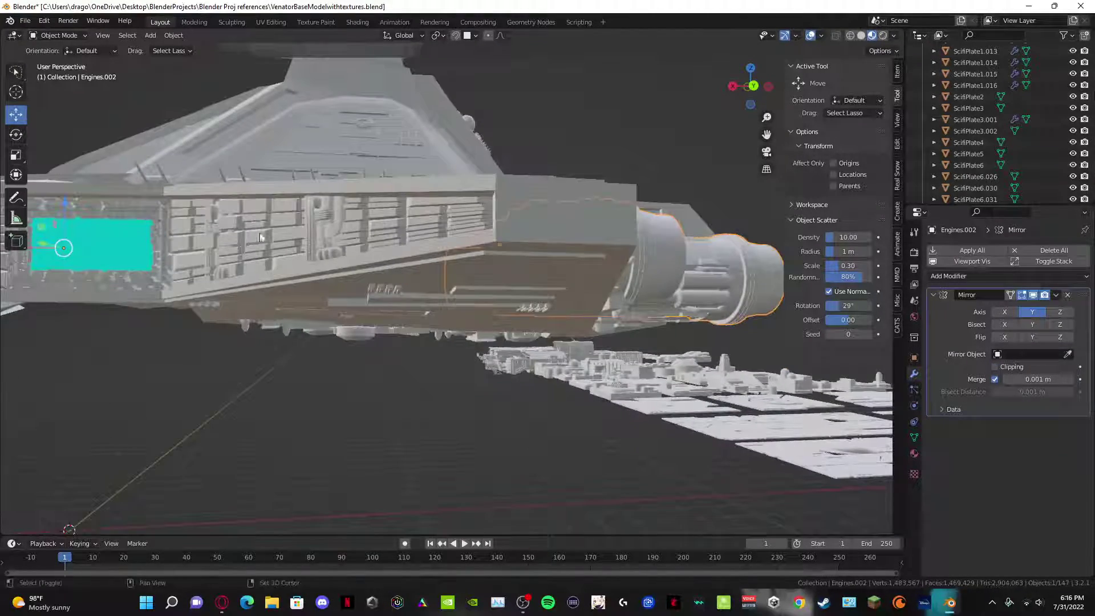
middle_click_drag(261, 237, 611, 379, "shift")
scroll(336, 271, "down", 2)
scroll(548, 380, "up", 4)
middle_click_drag(484, 382, 409, 373)
middle_click_drag(265, 328, 379, 345, "shift")
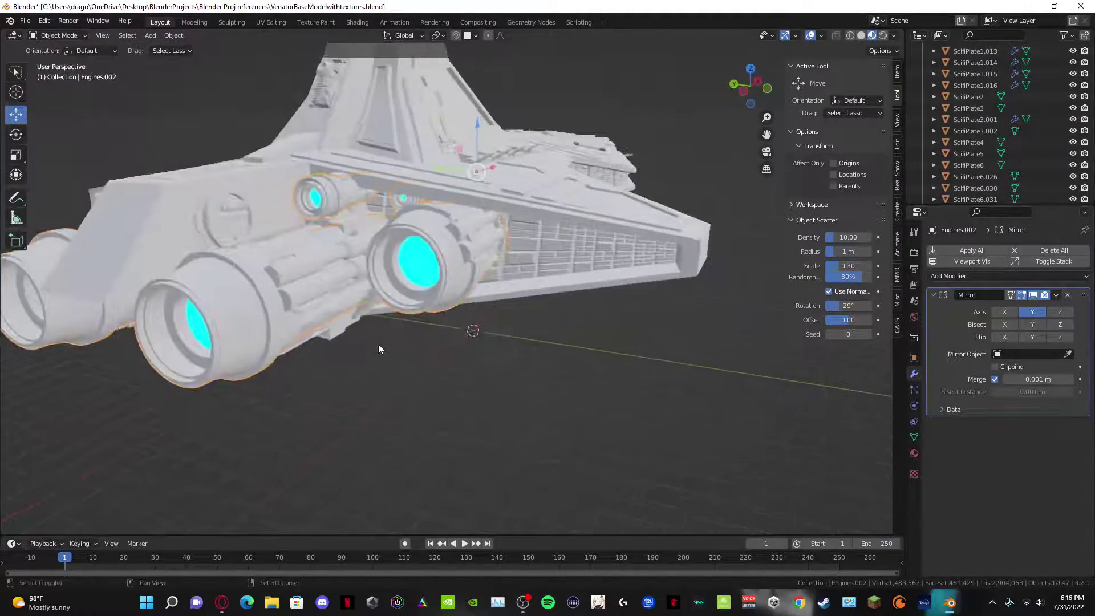
left_click(324, 255)
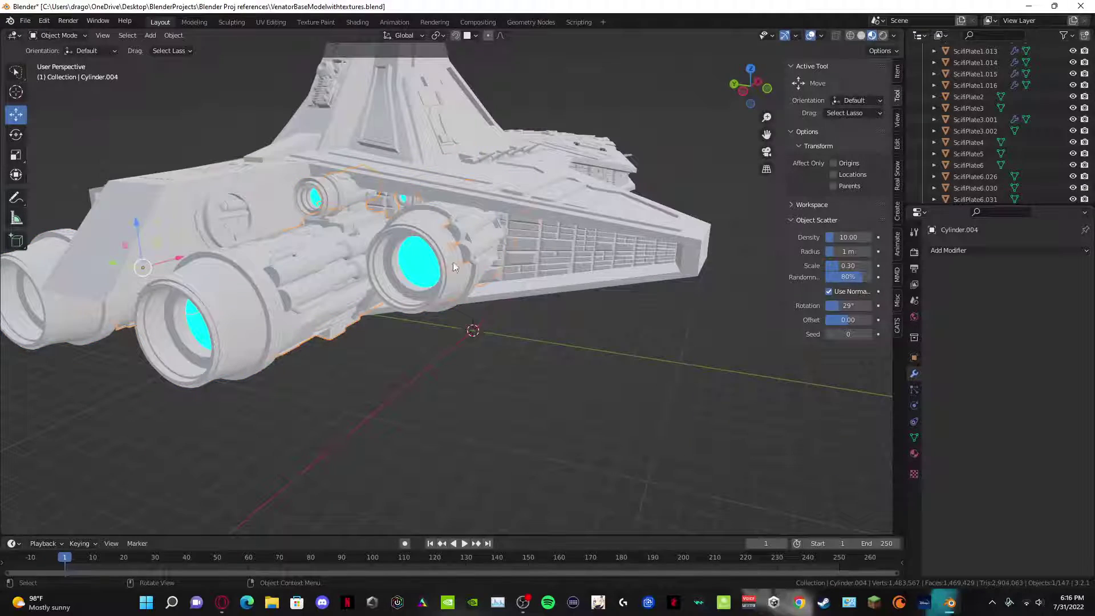
middle_click_drag(380, 303, 543, 306)
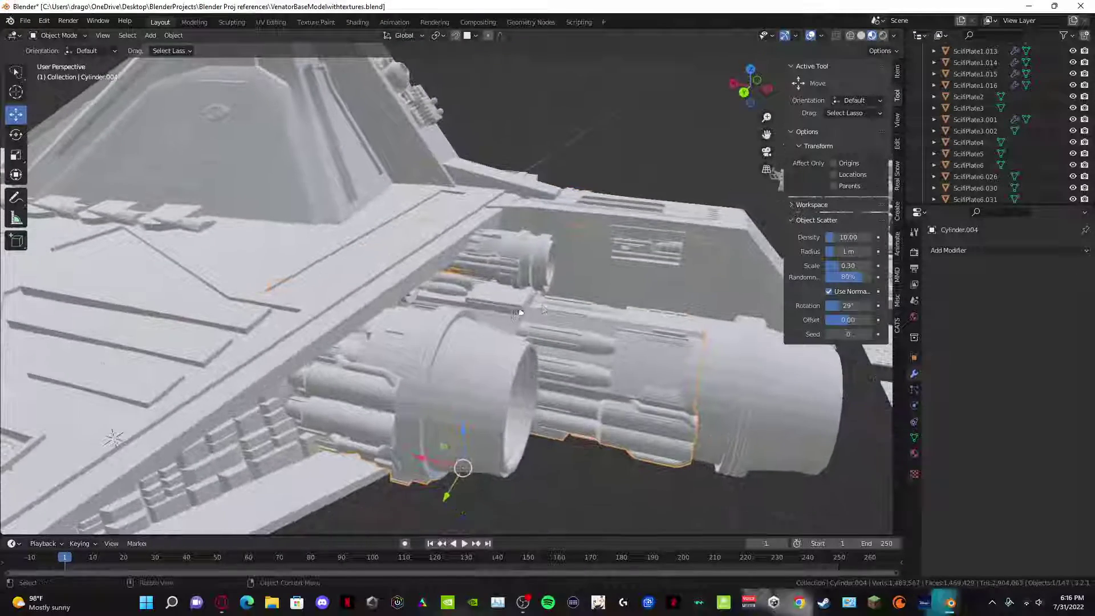
Step: Deselect everything and examine the engine nozzles and stern detailing from several angles
scroll(543, 308, "down", 6)
left_click(577, 246)
scroll(577, 246, "up", 5)
middle_click_drag(577, 247, 519, 226)
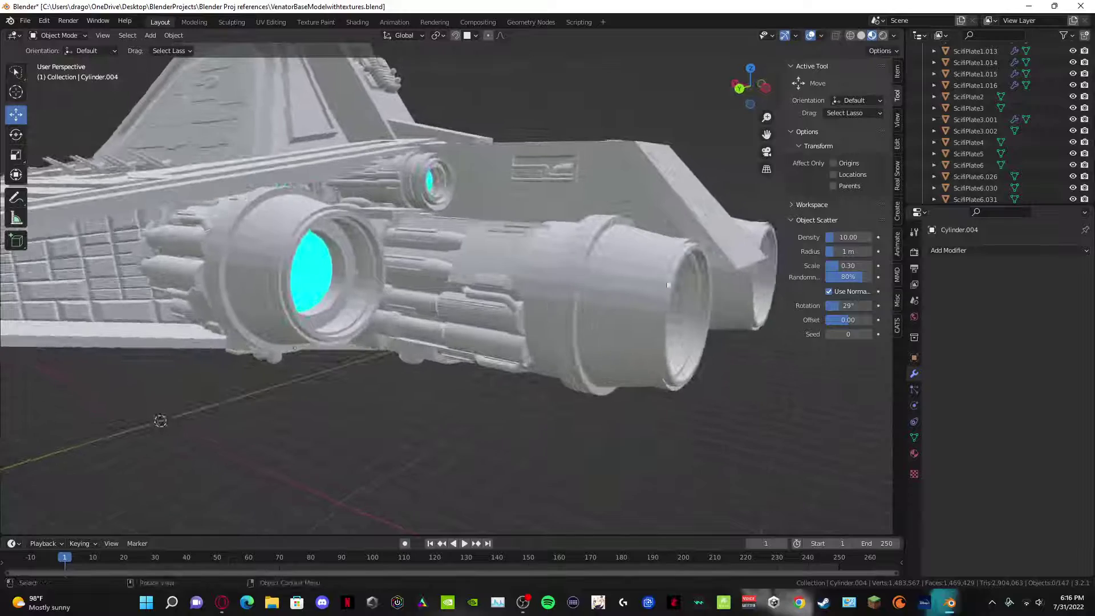
scroll(669, 285, "down", 5)
scroll(359, 328, "up", 8)
middle_click_drag(360, 328, 351, 335)
scroll(488, 439, "down", 7)
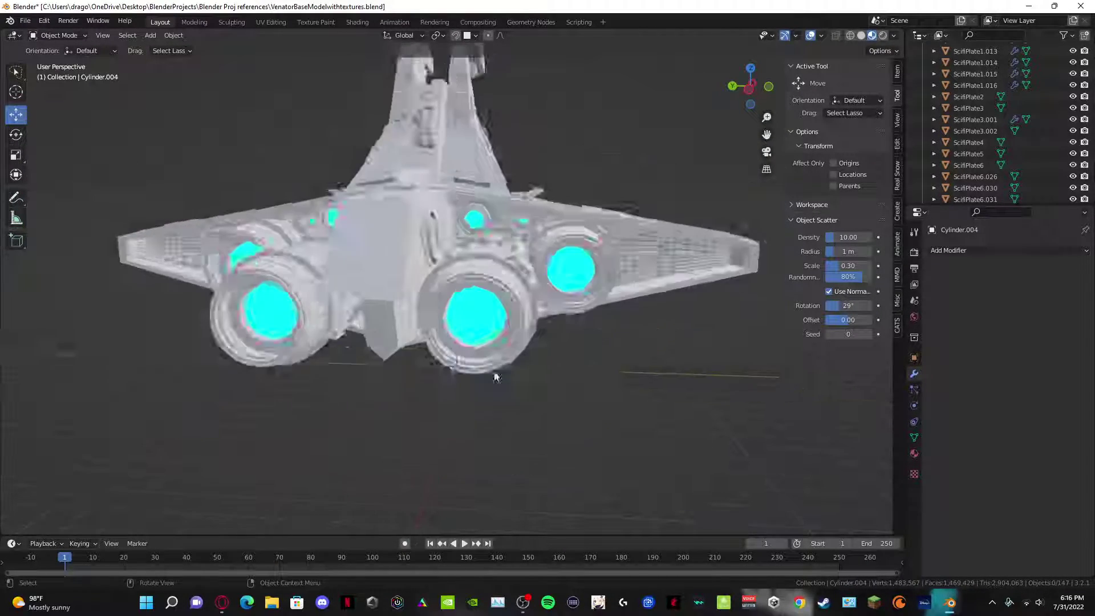
Step: Duplicate the piping panel in the deck recess and place the copy in the recess's empty outer end, level with the hull
middle_click_drag(565, 359, 587, 365)
scroll(391, 368, "up", 5)
scroll(341, 362, "down", 8)
middle_click_drag(765, 268, 399, 273, "shift")
middle_click_drag(296, 303, 417, 328)
left_click(519, 296)
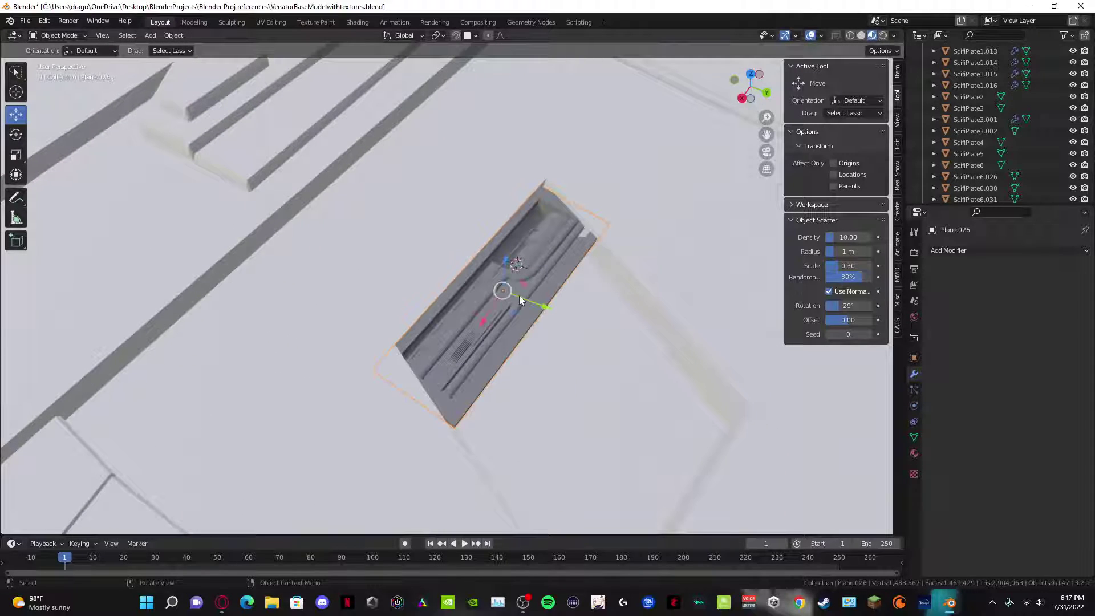
key("shift+d")
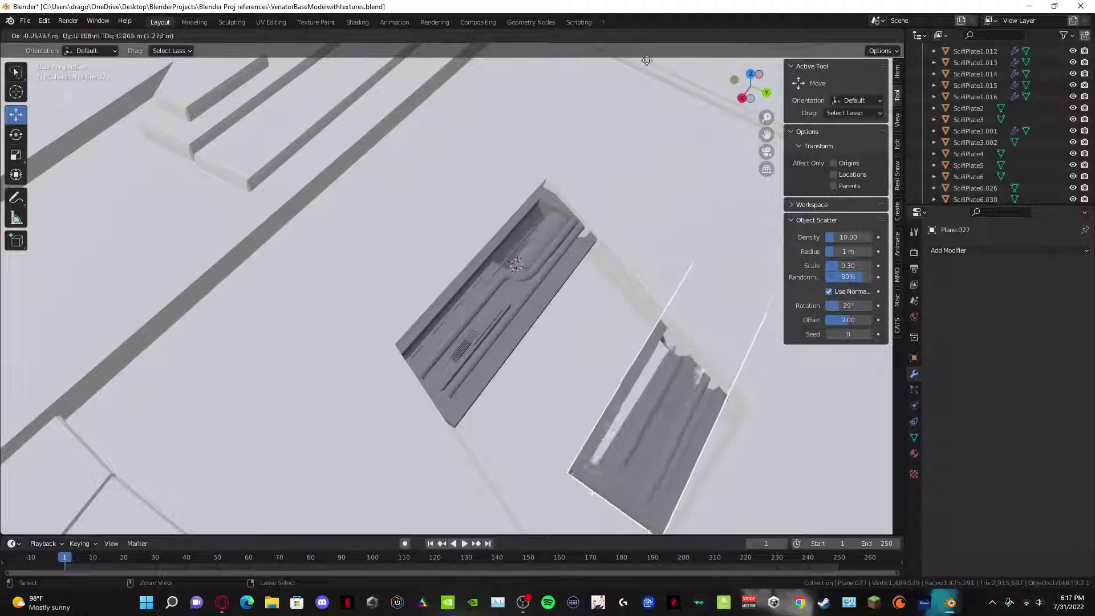
middle_click_drag(627, 173, 543, 146)
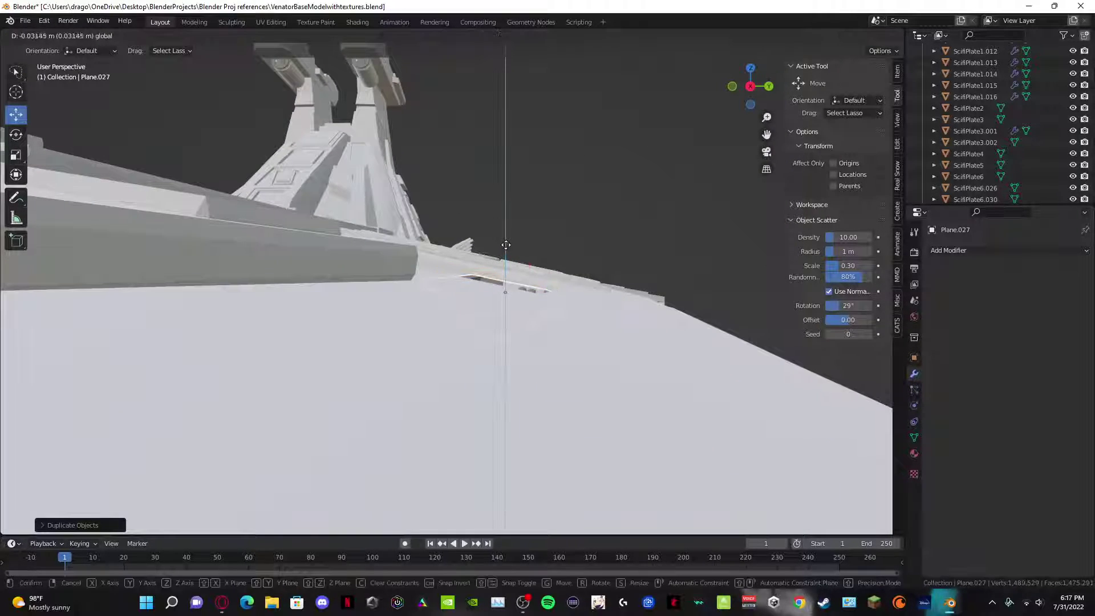
left_click_drag(506, 244, 506, 246)
Step: Shift the copied piping panel along the X axis to line it up with the edges of the deck recess
middle_click_drag(506, 249, 513, 313)
middle_click_drag(581, 320, 328, 350)
scroll(328, 351, "down", 3)
middle_click_drag(598, 227, 521, 261)
scroll(521, 259, "up", 4)
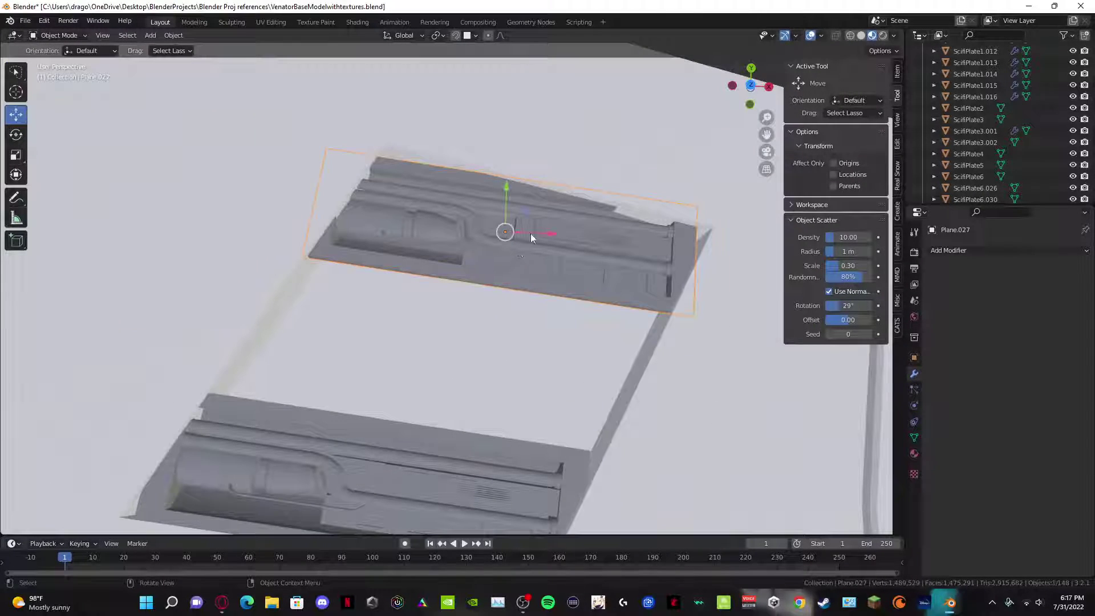
left_click_drag(531, 234, 556, 234)
Step: Stretch both piping panels along the X axis to fill the recess's width, and deselect them
scroll(556, 234, "down", 5)
middle_click_drag(601, 100, 393, 248)
scroll(464, 241, "up", 5)
scroll(421, 254, "up", 6)
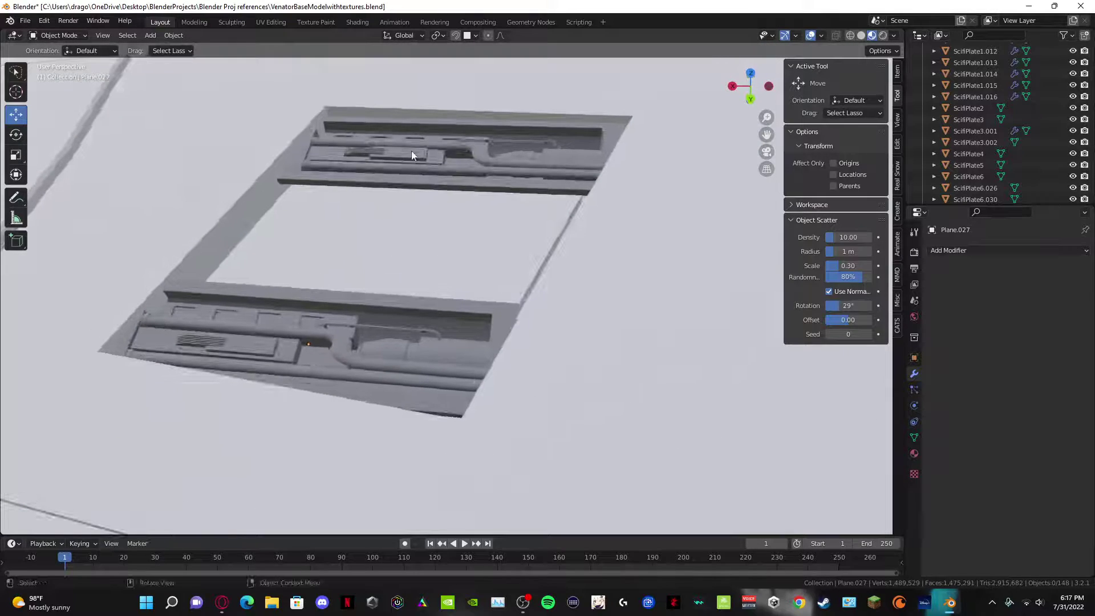
left_click(412, 151)
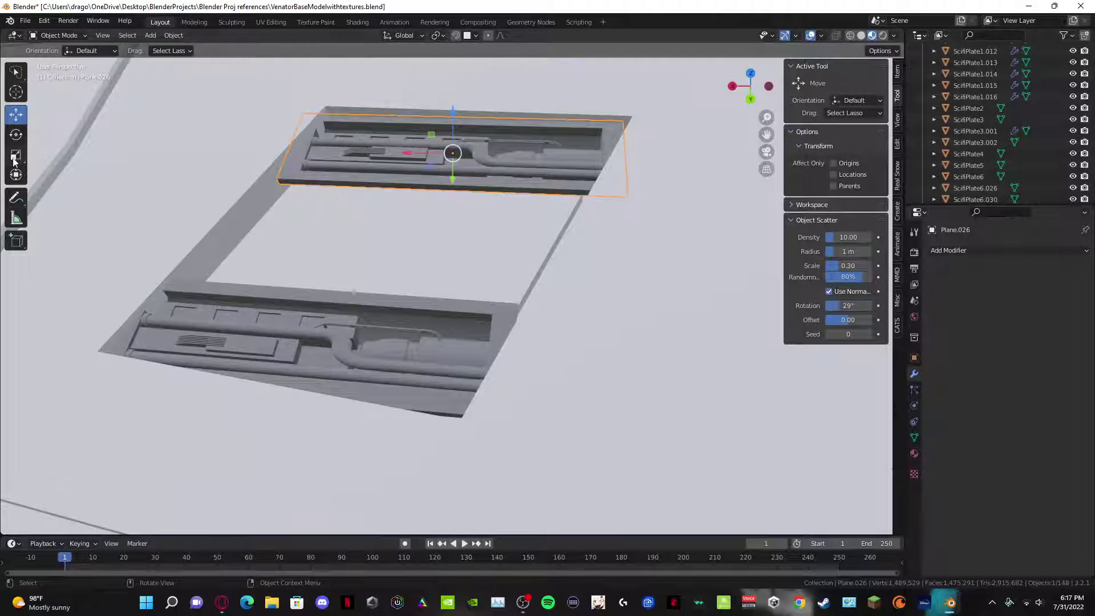
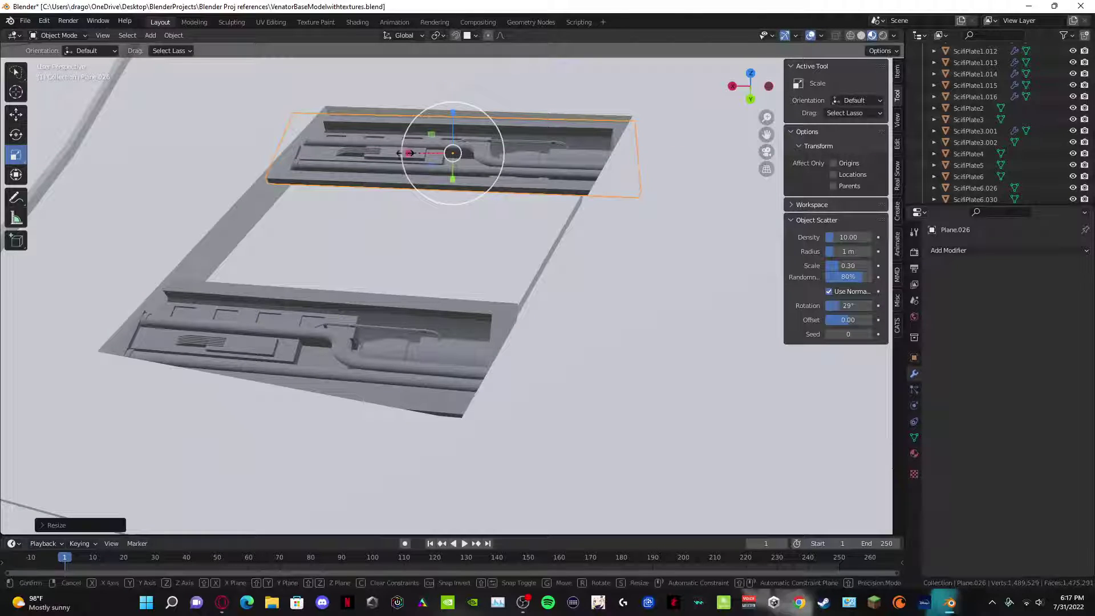
middle_click_drag(230, 284, 448, 330)
left_click(443, 350)
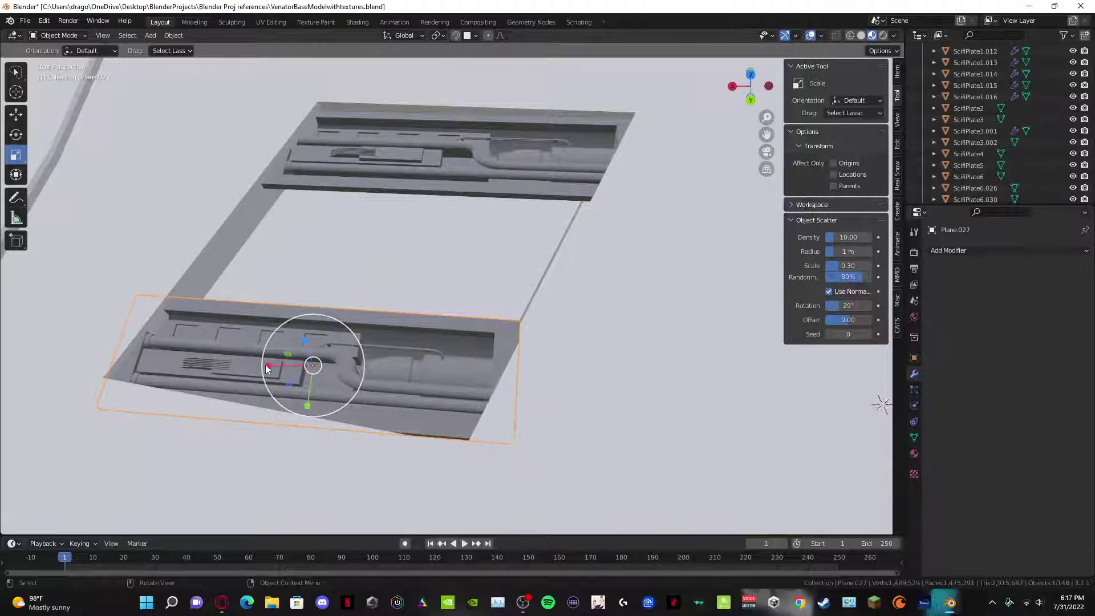
left_click_drag(266, 368, 269, 364)
scroll(370, 318, "down", 5)
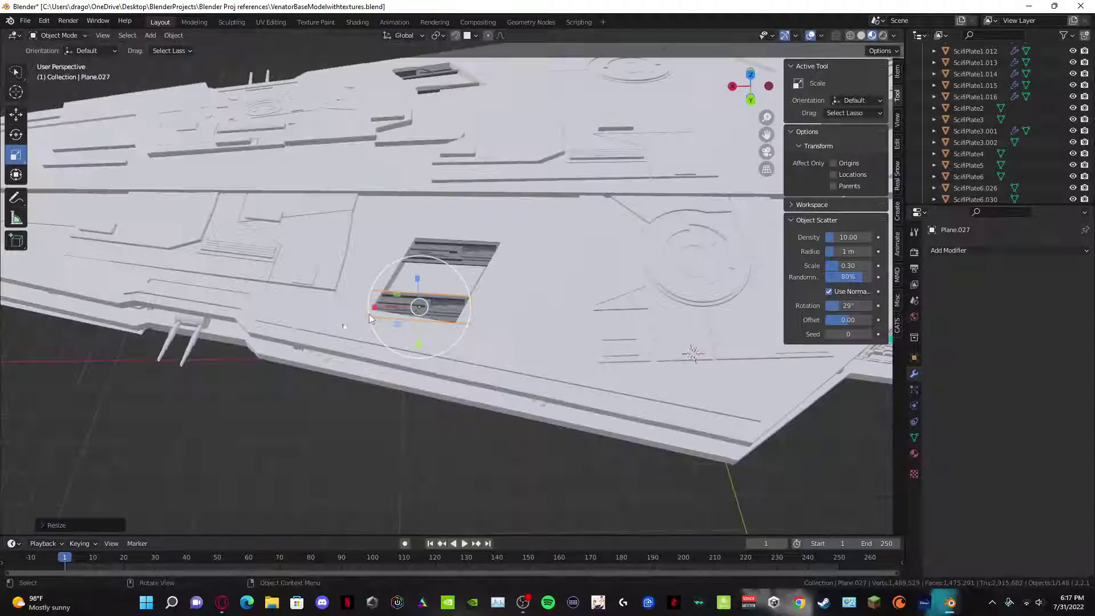
left_click(195, 428)
Step: Remove Material.001 from both kitbash panels in the deck recess on the ship's opposite side
middle_click_drag(195, 428, 476, 358)
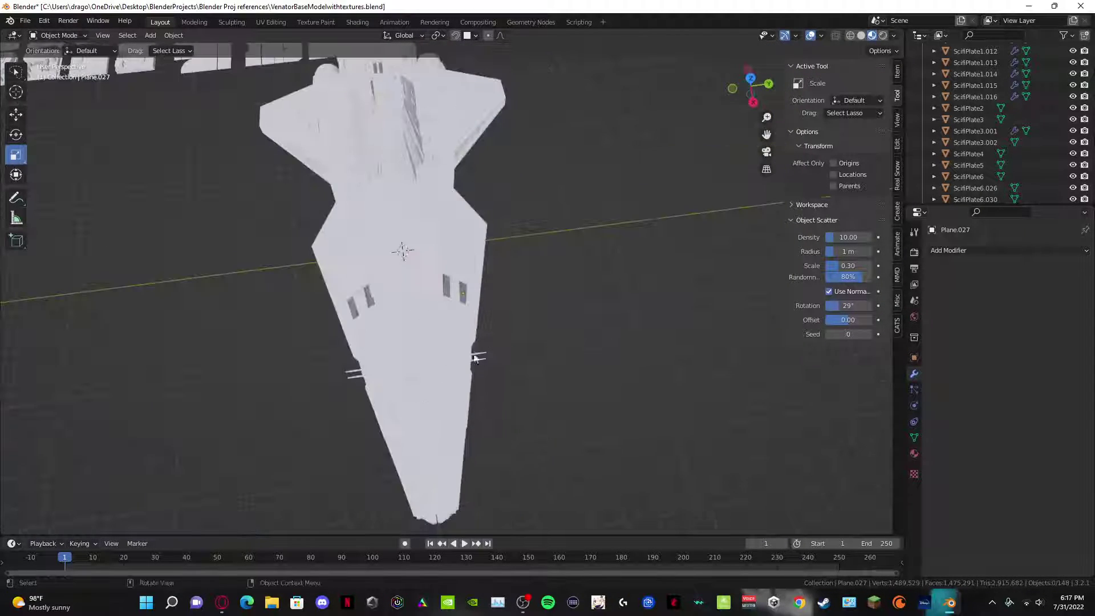
middle_click_drag(567, 233, 647, 155)
scroll(398, 302, "up", 5)
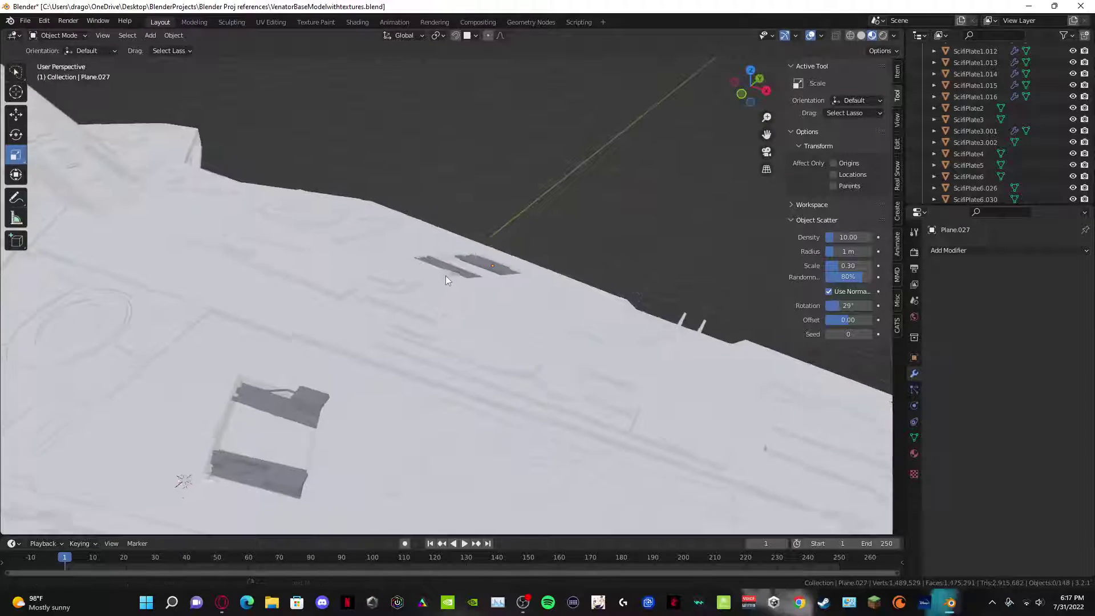
left_click(396, 266)
middle_click_drag(396, 267, 487, 131)
scroll(536, 148, "up", 3)
scroll(474, 286, "down", 5)
mouse_move(474, 286)
middle_mouse_down()
mouse_move(562, 257)
mouse_move(471, 262)
mouse_move(464, 273)
middle_mouse_up()
scroll(457, 288, "up", 3)
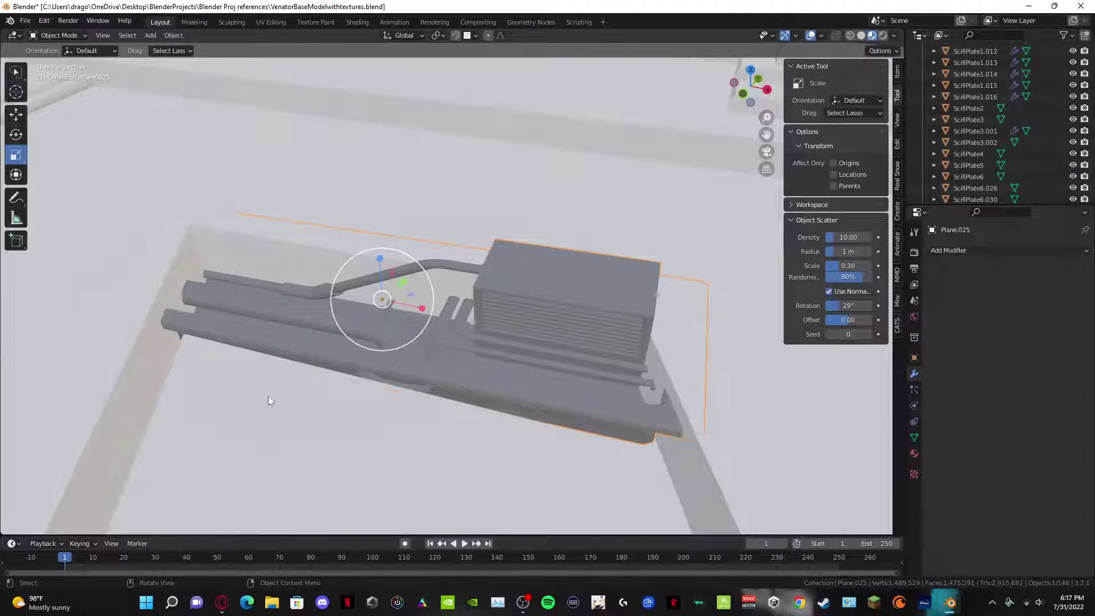
scroll(402, 365, "down", 3)
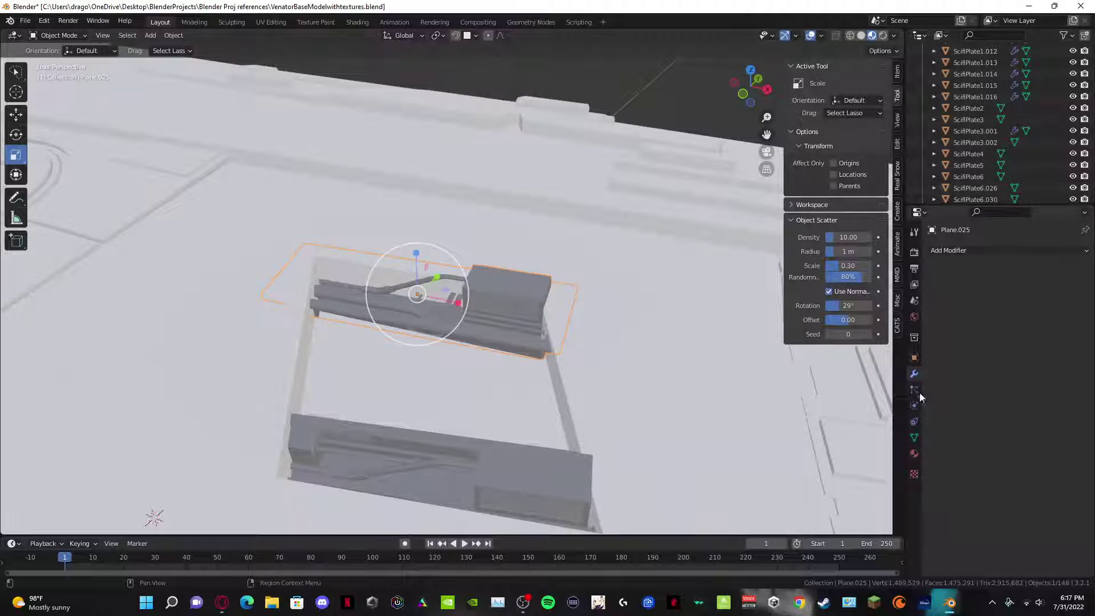
left_click(914, 454)
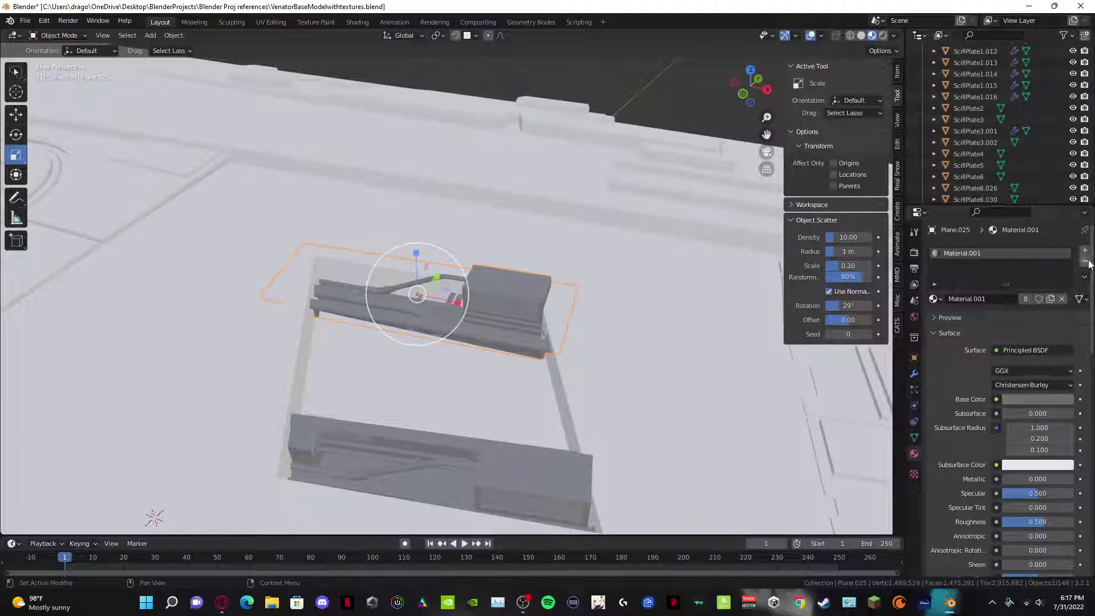
left_click(1086, 262)
left_click(485, 482)
left_click(1085, 262)
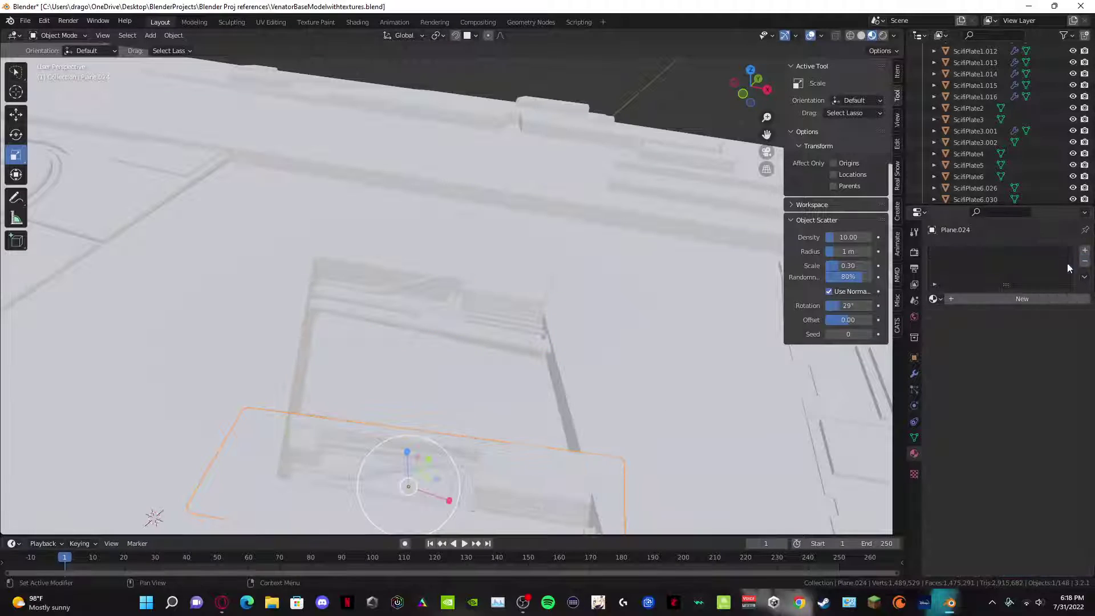
Step: Switch the viewport to solid shading and remove Material.001 from the original piping panel and its copy
middle_click_drag(536, 269, 590, 279)
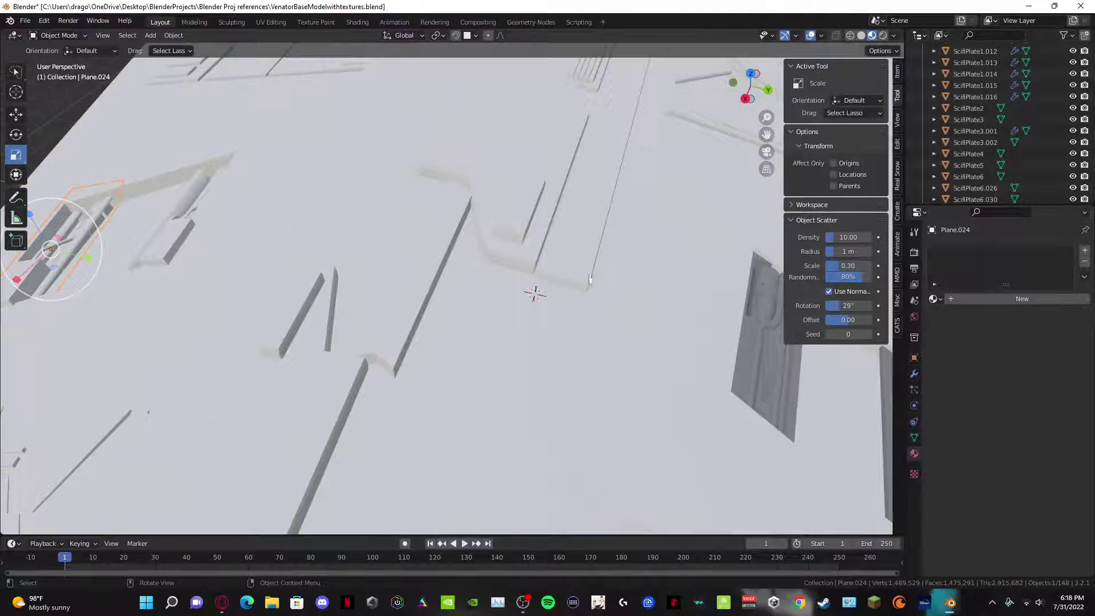
left_click(862, 35)
scroll(624, 259, "up", 5)
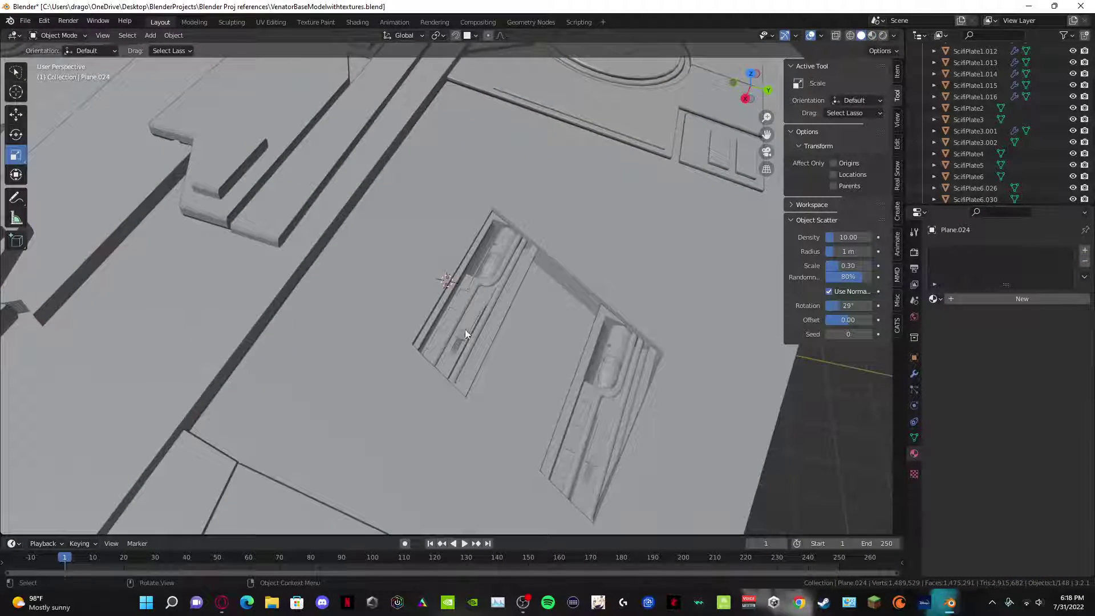
left_click(466, 333)
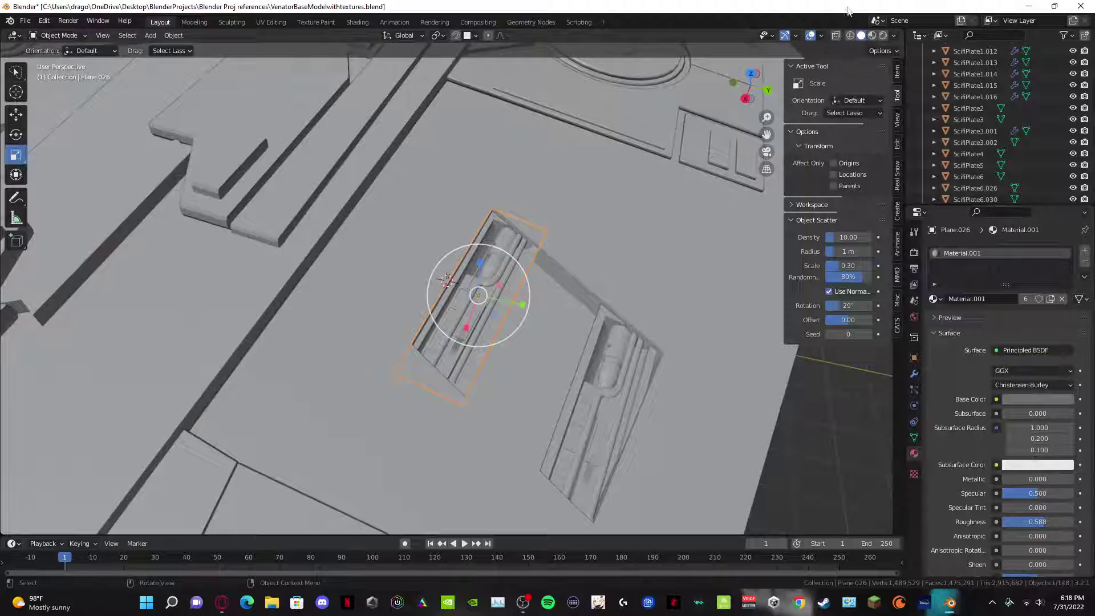
left_click(1086, 262)
left_click(573, 404)
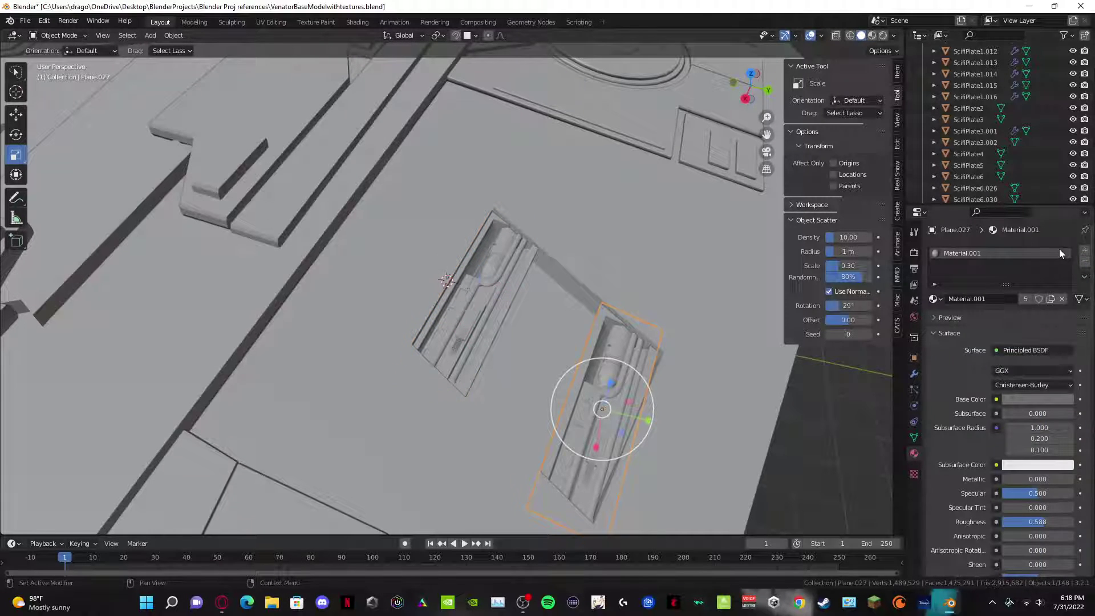
left_click(1086, 262)
Step: Examine the deck recesses and the foredeck plating from near and far for areas that still need detail
middle_click_drag(754, 398, 452, 347)
scroll(372, 343, "down", 5)
scroll(416, 258, "up", 3)
middle_click_drag(260, 322, 439, 243)
scroll(482, 172, "down", 8)
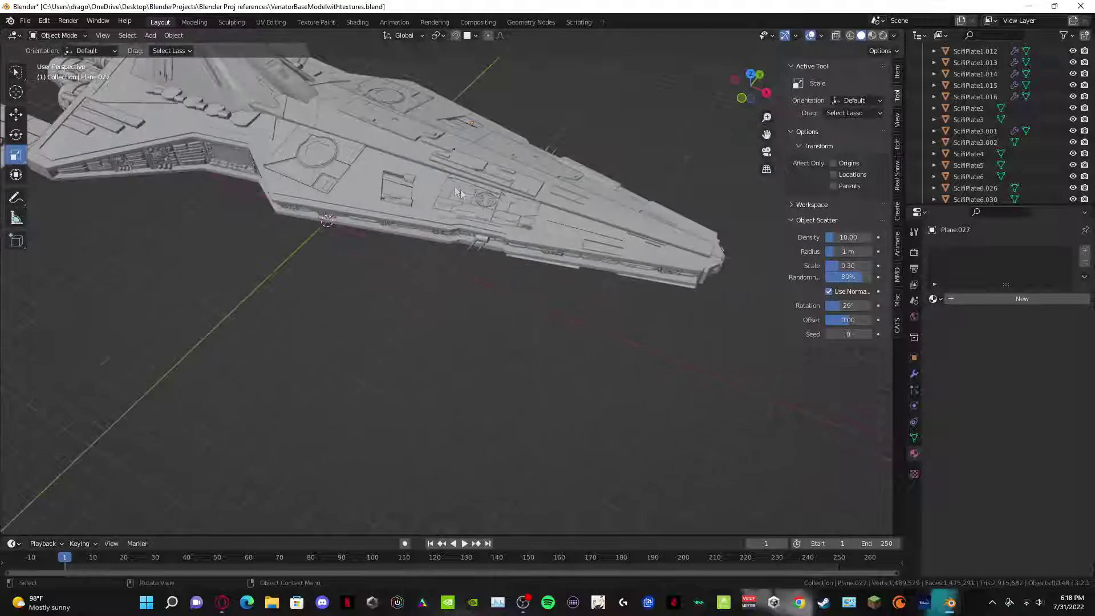
scroll(554, 262, "up", 5)
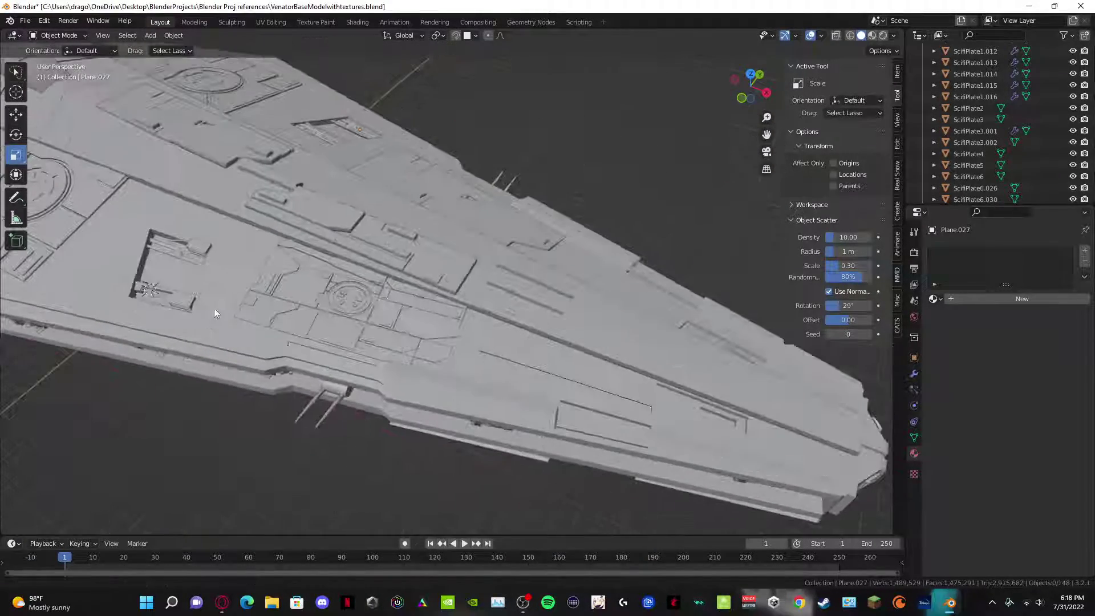
scroll(219, 340, "down", 5)
middle_click_drag(211, 323, 448, 227, "shift")
scroll(258, 244, "down", 4)
scroll(495, 316, "up", 5)
Step: Duplicate the ribbed barrel-shaped cylinder from the kitbash parts and place the copy out toward the ship
middle_click_drag(495, 316, 370, 101, "shift")
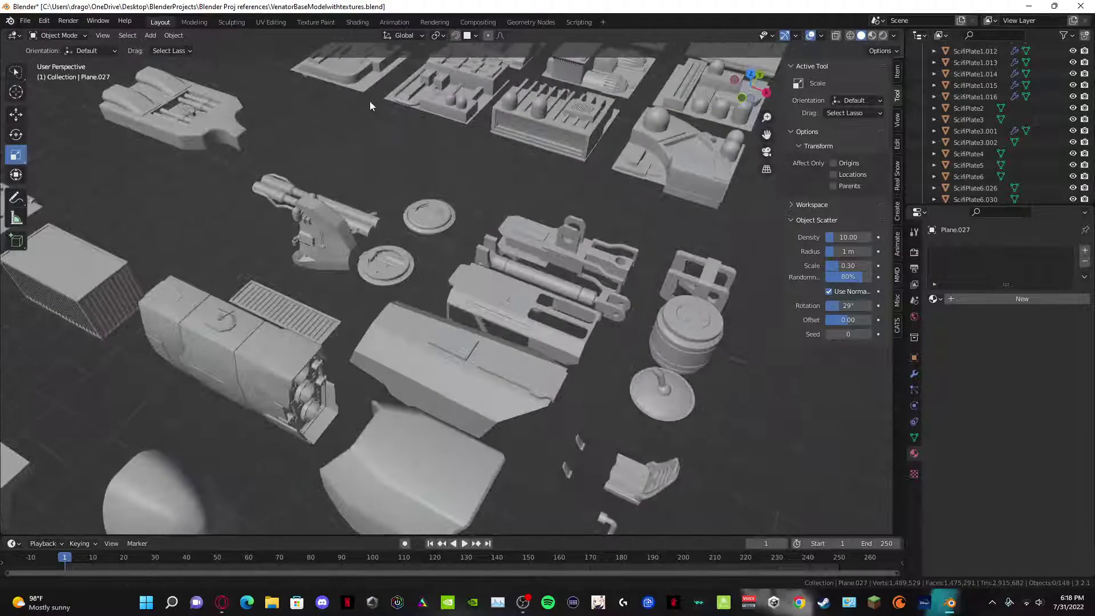
left_click(695, 334)
scroll(695, 334, "down", 5)
middle_click_drag(695, 334, 486, 384, "shift")
key("shift+d")
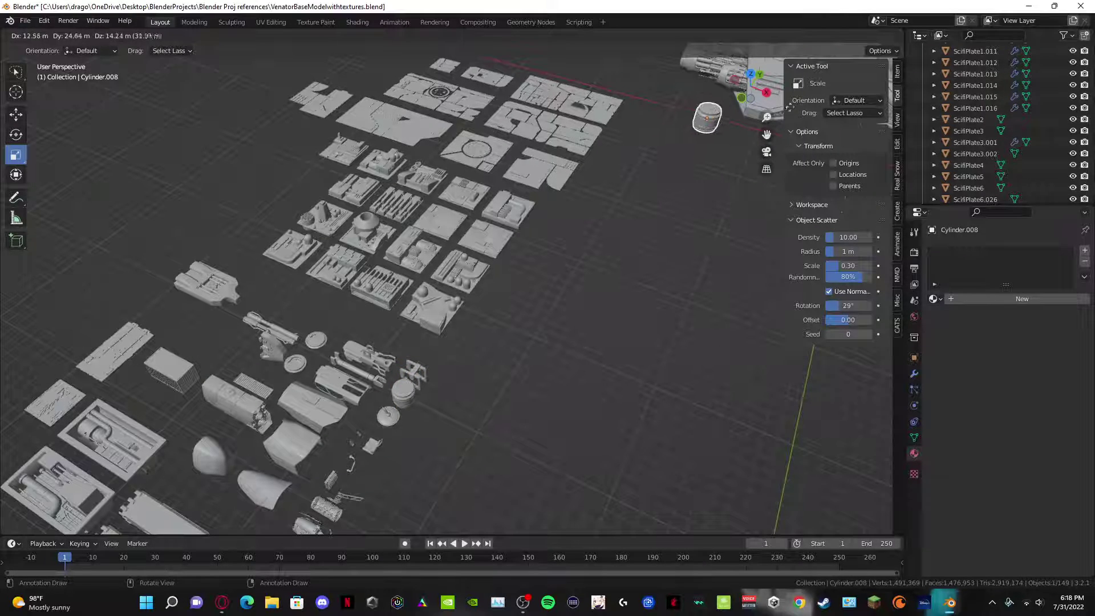
left_click(790, 106)
middle_click_drag(607, 63, 229, 285, "shift")
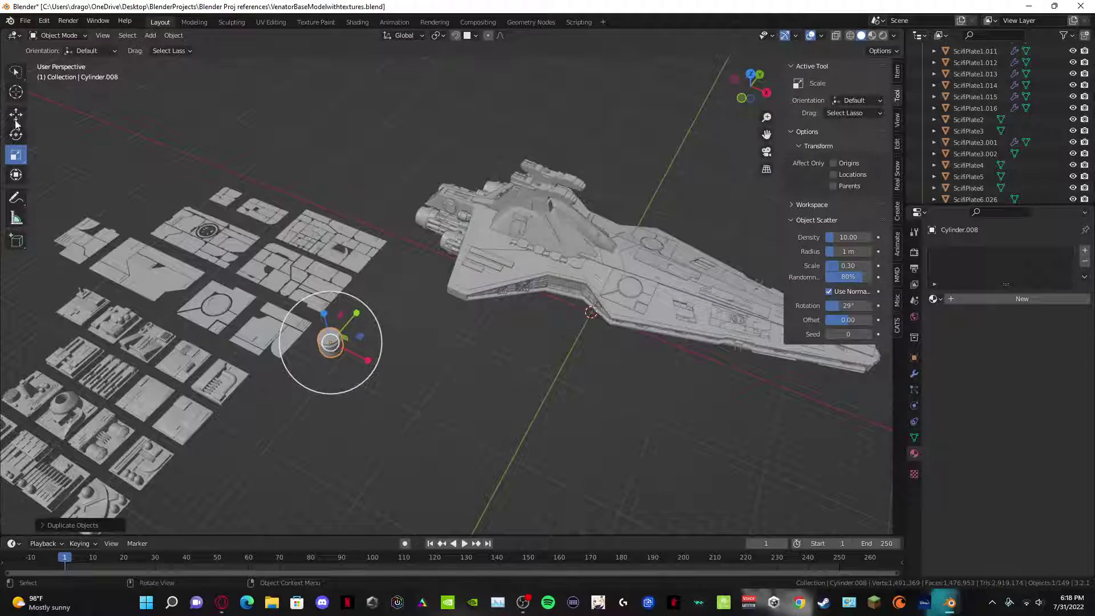
left_click_drag(349, 317, 653, 301)
key("ctrl+z")
key("ctrl+z")
key("ctrl+z")
Step: Bring the copied barrel over the ship's deck and scale it down uniformly
middle_click_drag(651, 300, 323, 193, "shift")
left_click_drag(290, 179, 500, 308)
key("z")
middle_click_drag(527, 327, 470, 320)
key("g")
key("s")
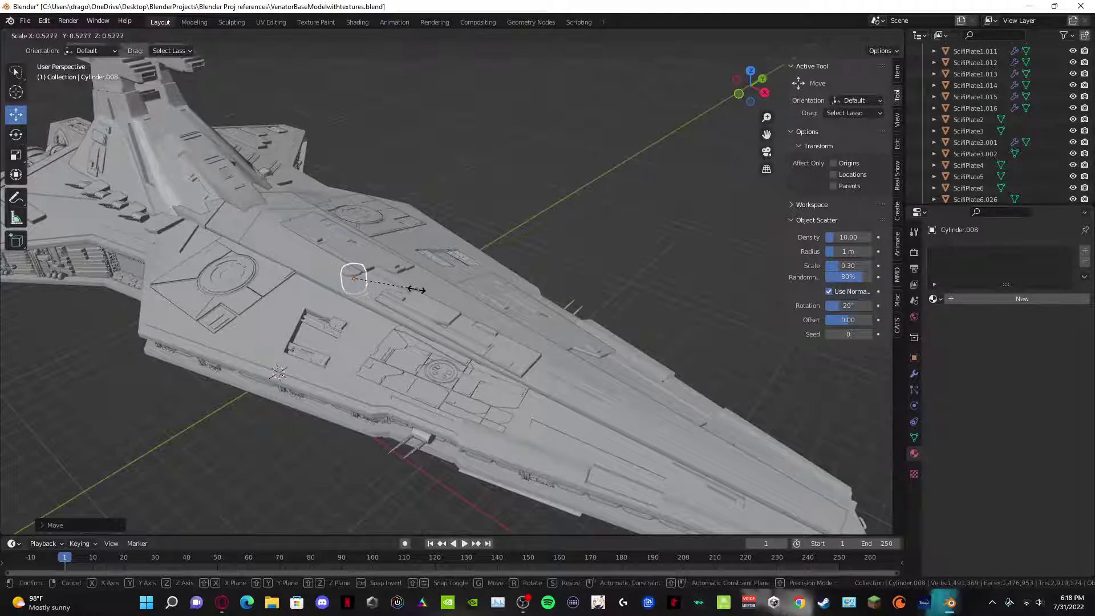
left_click(372, 293)
Step: Align the barrel with the ship's centreline along the Y axis and move it forward over the foredeck
key("g")
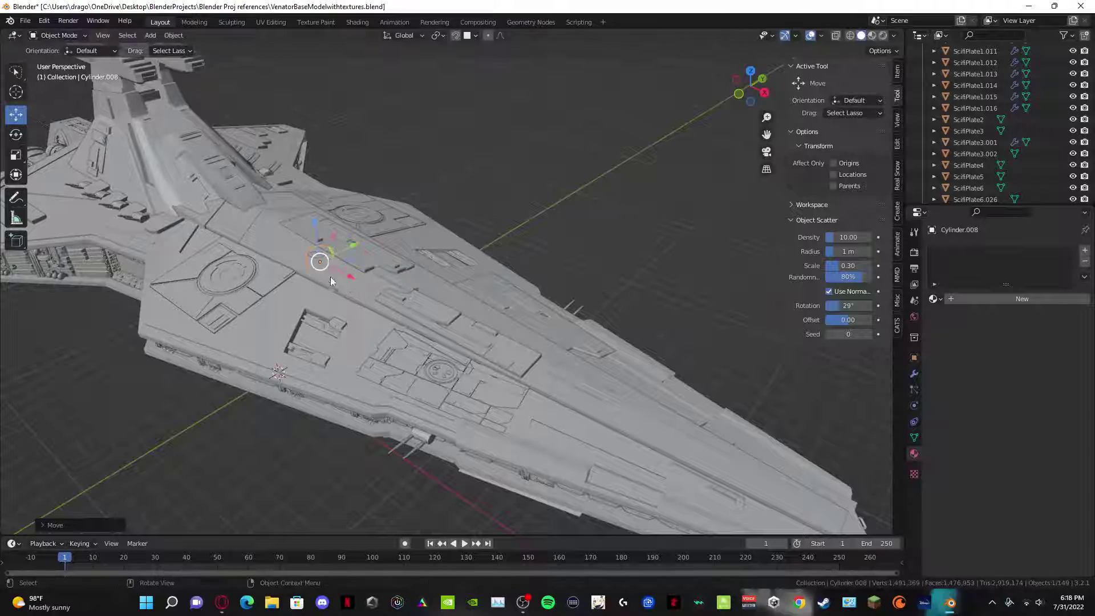
key("y")
left_click(335, 249)
left_click_drag(328, 285, 497, 431)
left_click_drag(617, 480, 608, 399)
Step: Examine the barrel's placement on the foredeck and the hull's underside and hangar opening from several angles
middle_click_drag(608, 400, 355, 351)
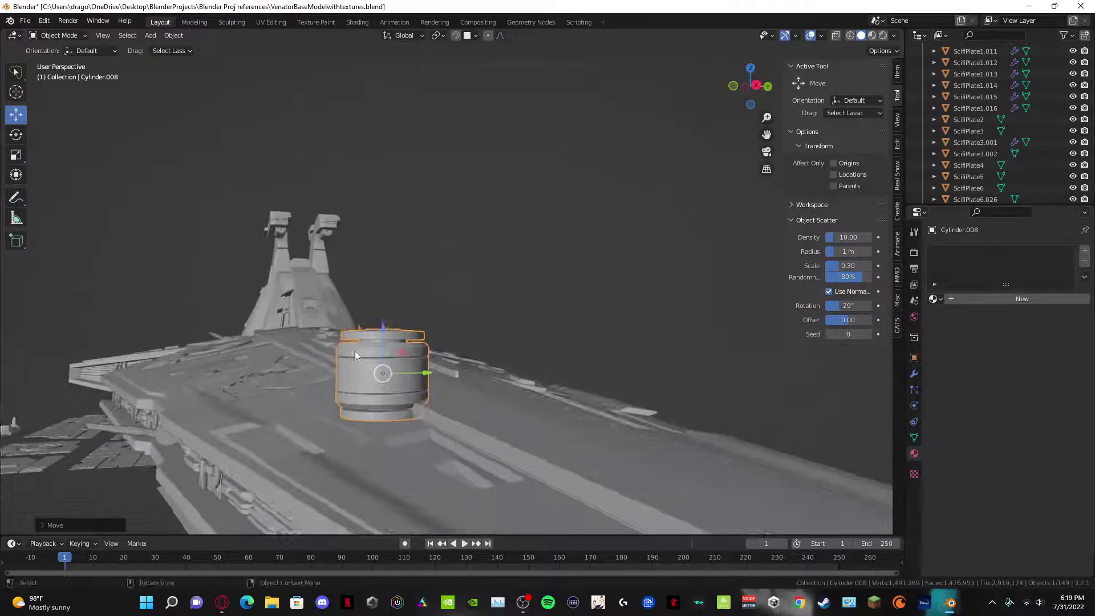
scroll(378, 351, "up", 6)
middle_click_drag(402, 442, 409, 505, "shift")
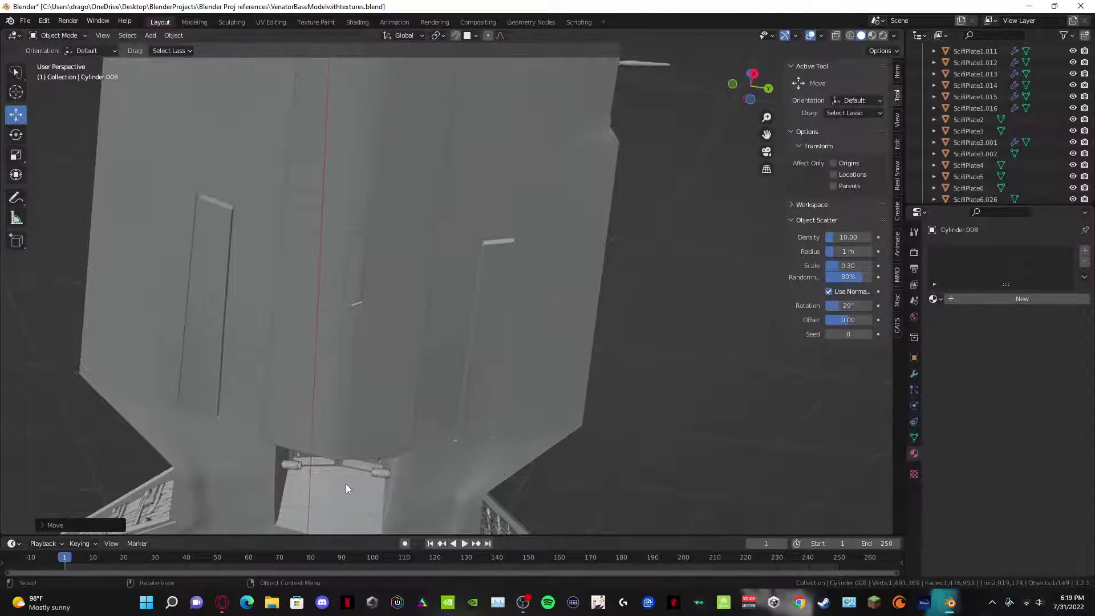
middle_click_drag(346, 484, 388, 303)
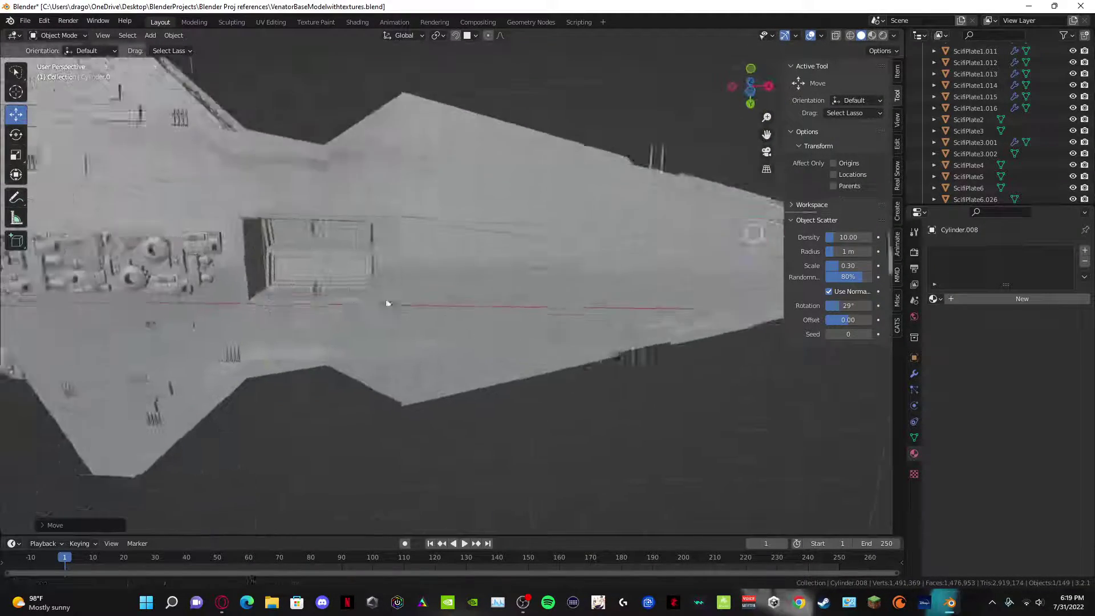
scroll(388, 304, "down", 5)
scroll(433, 421, "up", 6)
mouse_move(433, 421)
middle_mouse_down()
mouse_move(477, 392)
mouse_move(583, 423)
mouse_move(369, 141)
middle_mouse_up()
mouse_move(387, 73)
middle_mouse_down()
mouse_move(379, 241)
mouse_move(457, 223)
mouse_move(407, 177)
mouse_move(544, 174)
mouse_move(415, 294)
mouse_move(690, 324)
middle_mouse_up()
scroll(691, 324, "down", 10)
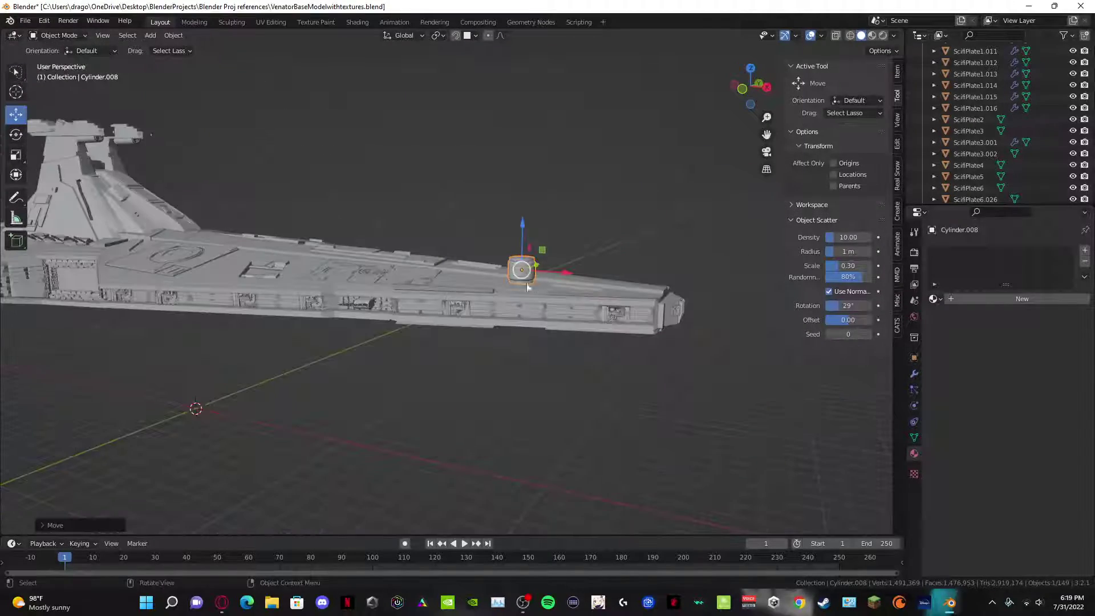
scroll(522, 310, "up", 10)
scroll(493, 309, "down", 6)
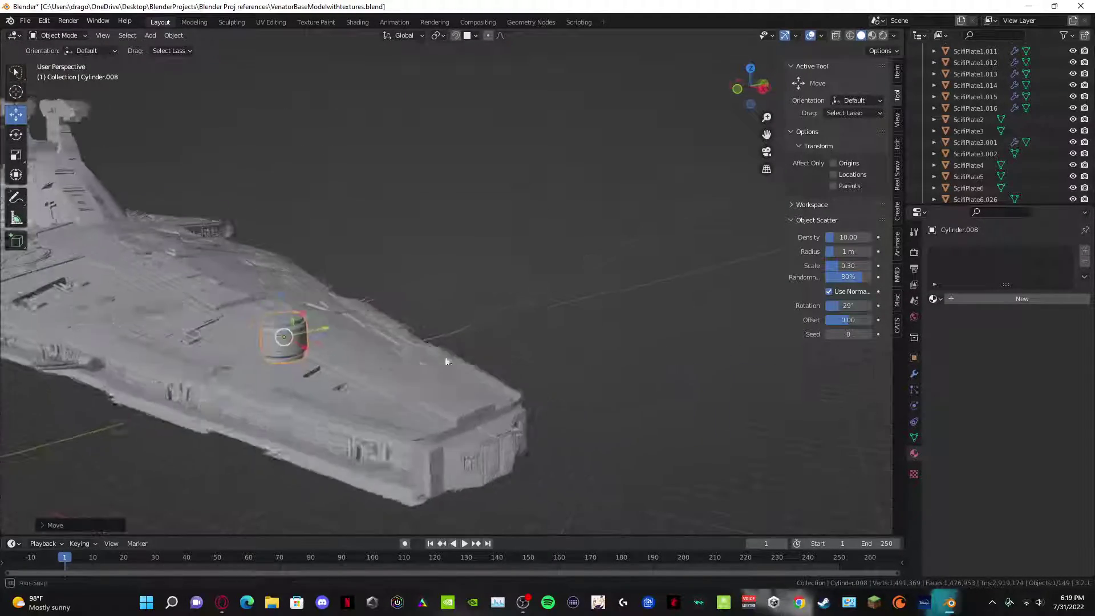
Step: Scale the barrel down to a small fitting and lower it along the Z axis into the foredeck surface
key("s")
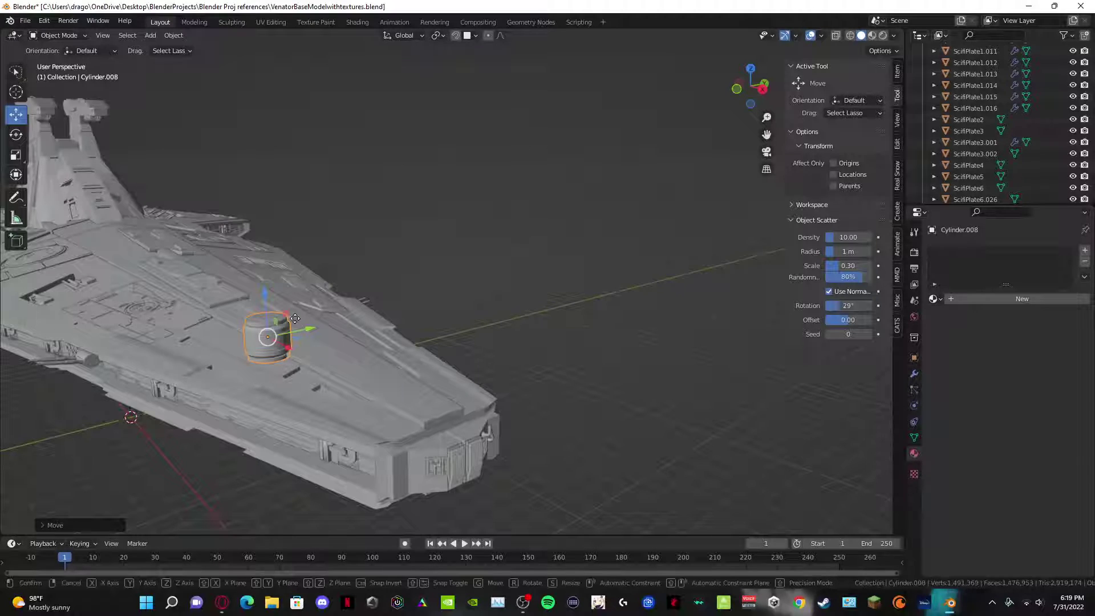
left_click(269, 338)
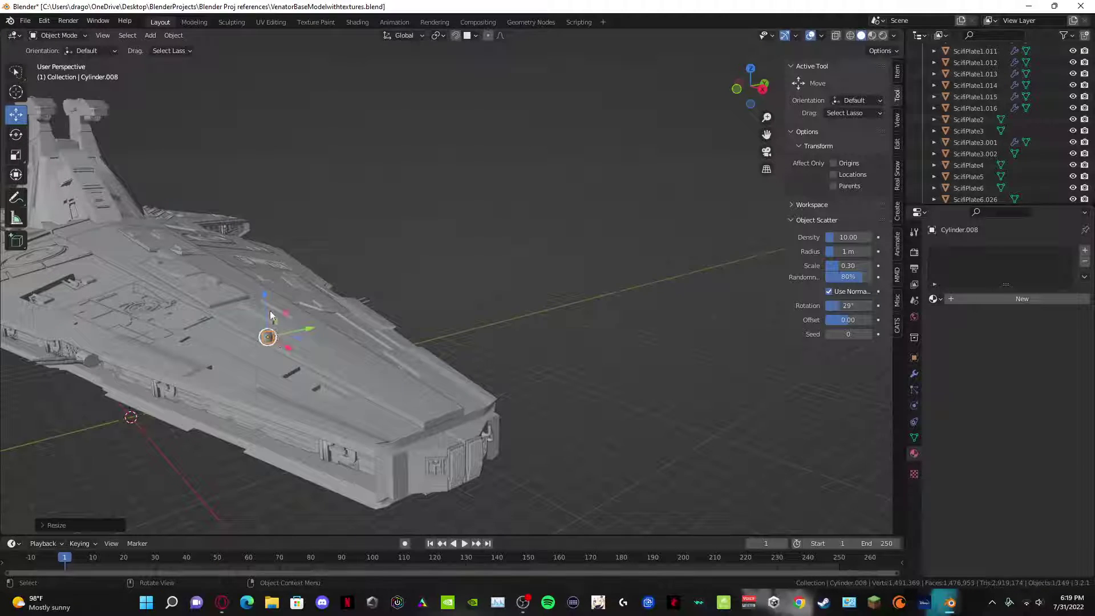
left_click_drag(271, 315, 261, 341)
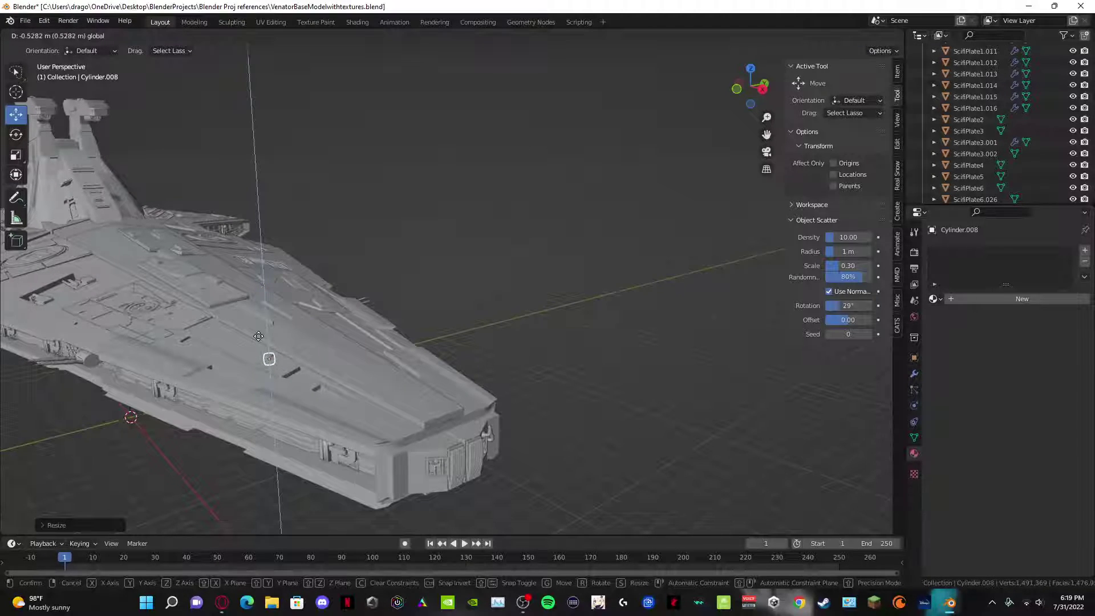
left_click(256, 335)
middle_click_drag(381, 294, 404, 267)
scroll(360, 314, "up", 5)
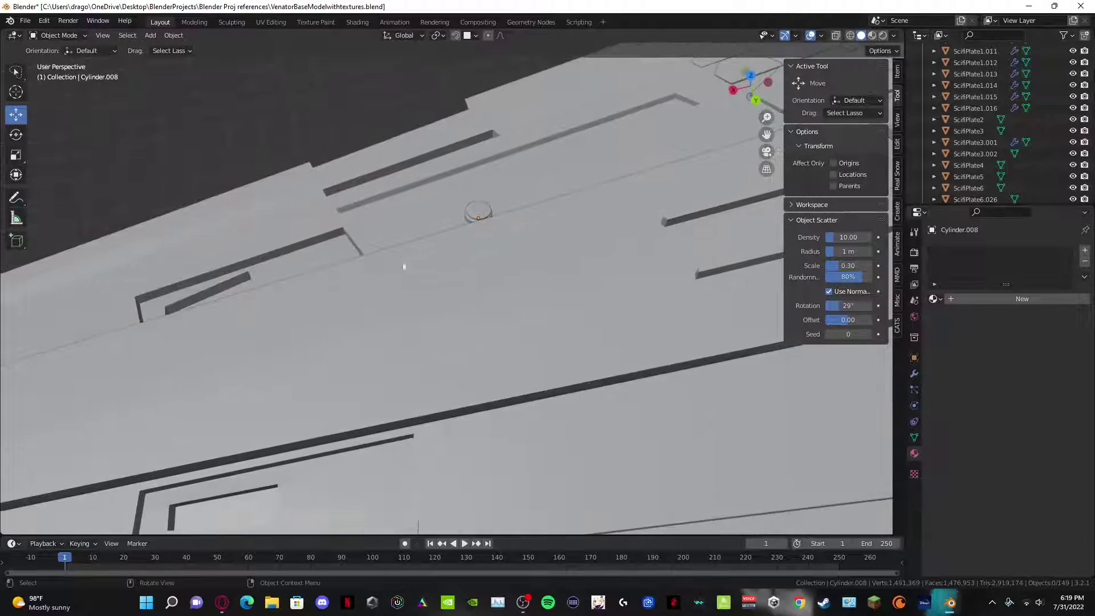
Step: Duplicate the small foredeck fitting rearward along the hull and repeat the duplication to form an evenly spaced row of fittings on the deck
left_click(470, 208)
scroll(502, 223, "down", 5)
middle_click_drag(528, 236, 458, 265)
key("shift+d")
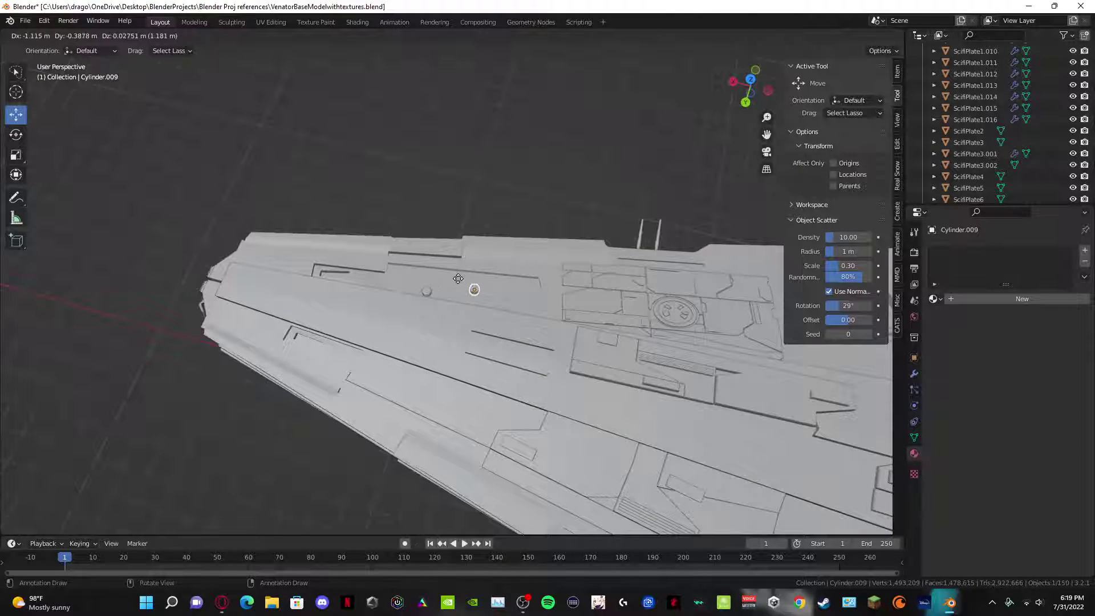
left_click(457, 278)
key("shift+r")
key("shift+r")
key("shift+r")
key("shift+r")
key("shift+r")
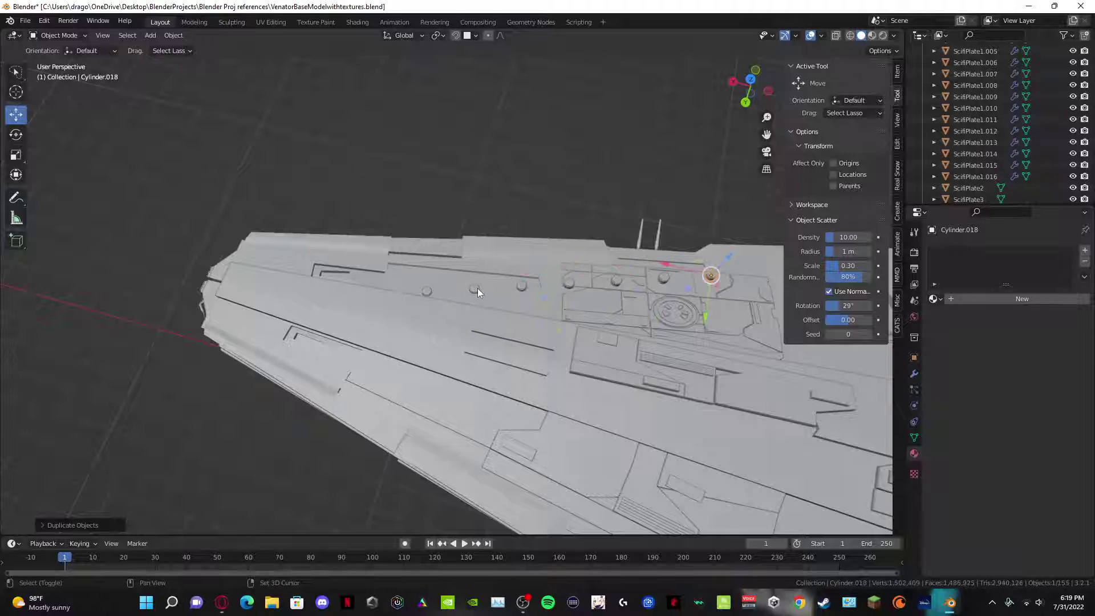
key("shift+r")
Step: Move the last fitting copy across the hull along Y, shift it along X beside the opposite deck recess and adjust its height
middle_click_drag(478, 288, 411, 336)
key("g")
key("y")
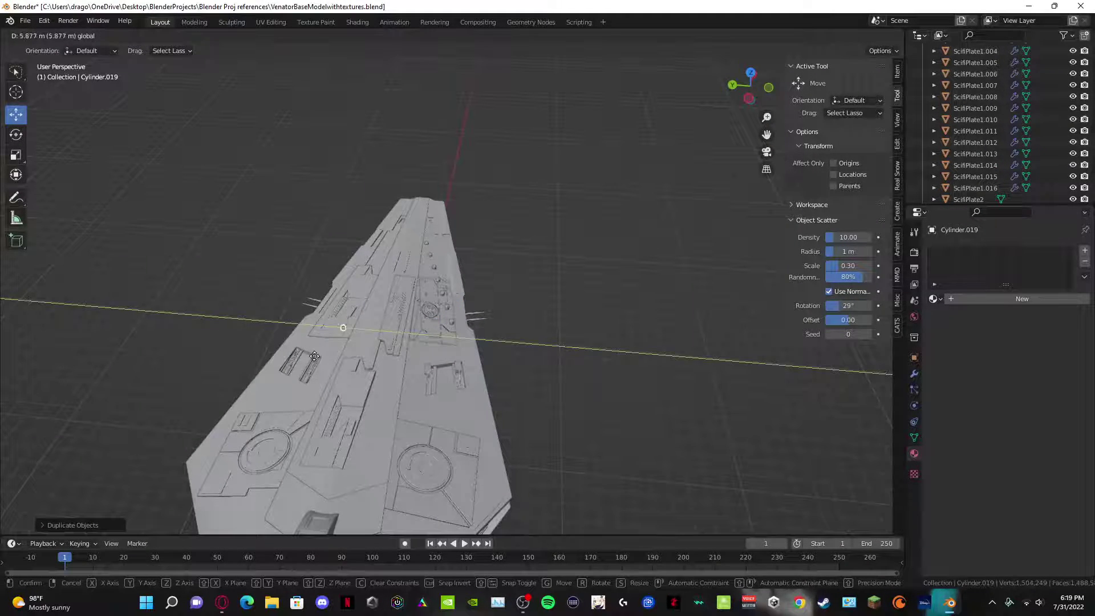
left_click(317, 354)
middle_click_drag(327, 350, 653, 357)
key("g")
key("x")
left_click(562, 303)
middle_click_drag(572, 419, 640, 322)
left_click_drag(761, 322, 763, 306)
Step: Move the second-to-last fitting of the row across along Y to the central deck strip and adjust its height along Z
middle_click_drag(500, 129, 395, 380)
scroll(395, 380, "up", 3)
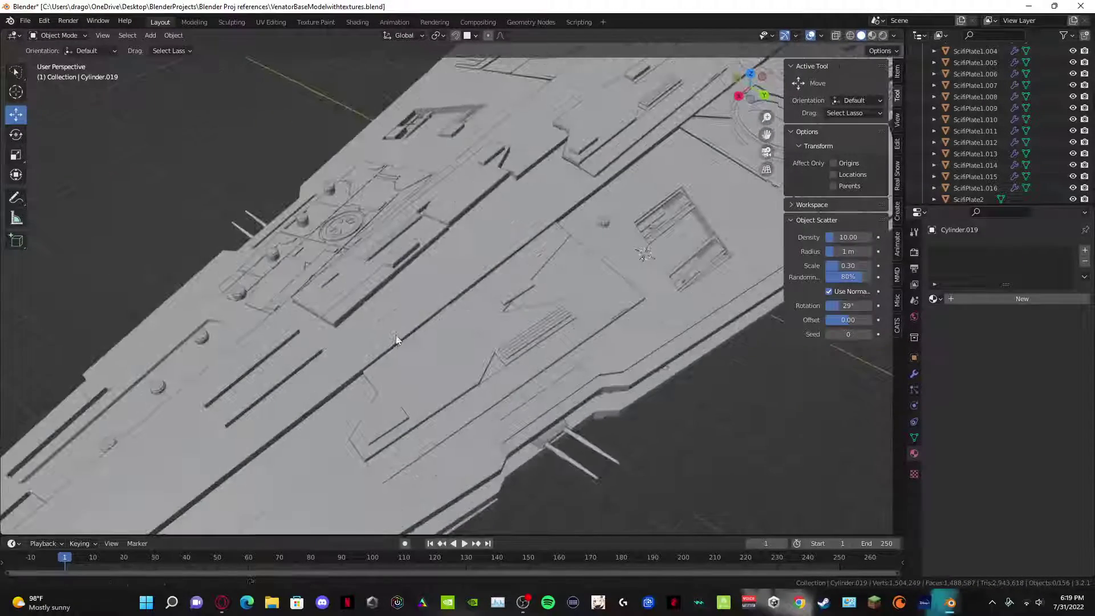
left_click_drag(268, 274, 268, 266)
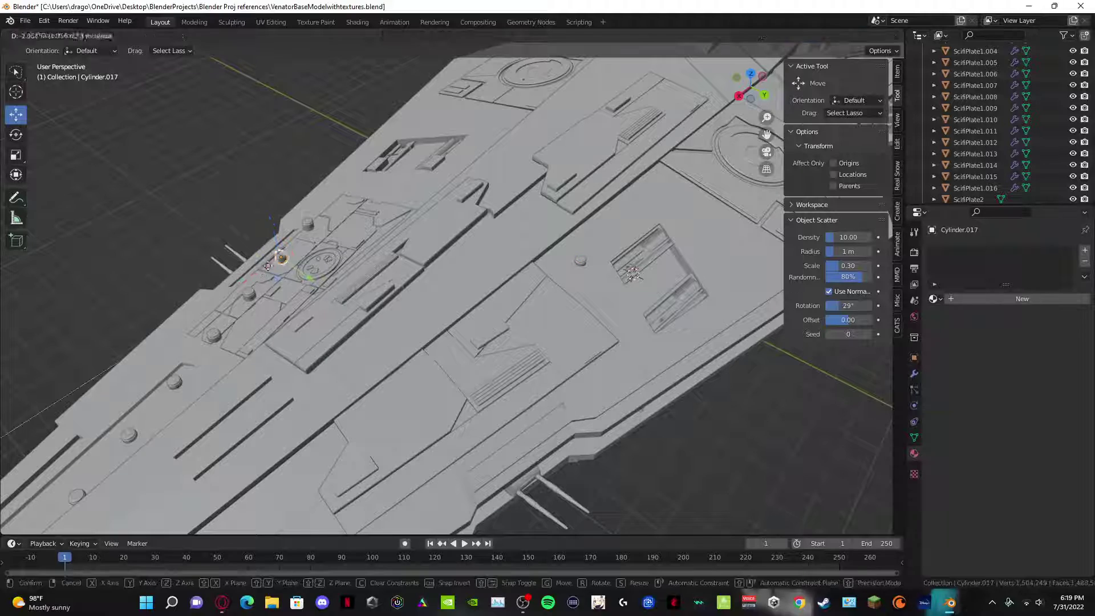
left_click(396, 252)
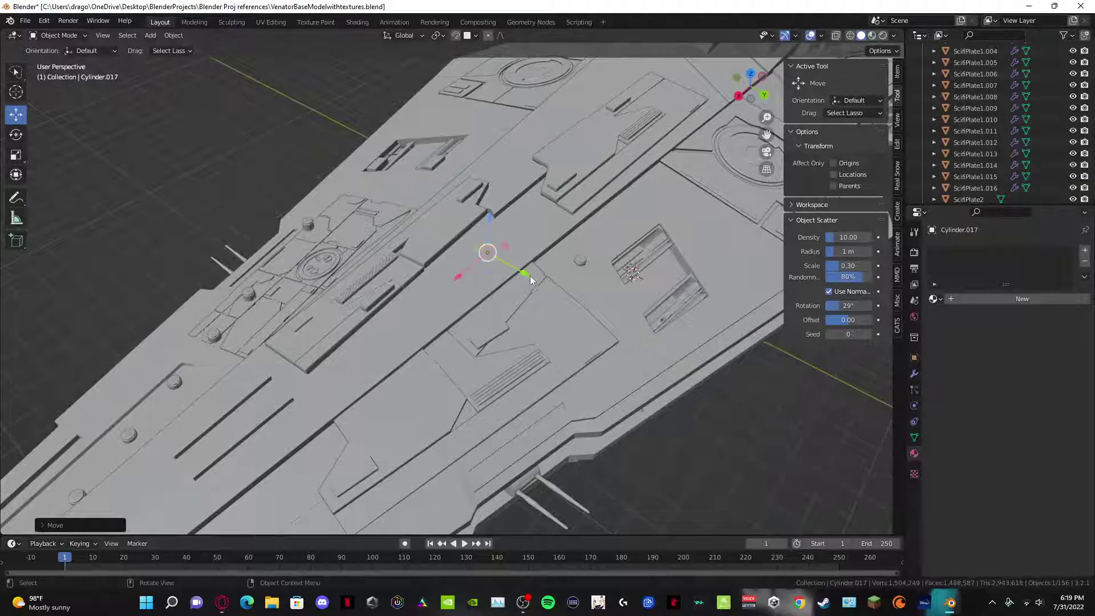
middle_click_drag(530, 275, 388, 339)
left_click_drag(388, 338, 391, 297)
middle_click_drag(391, 297, 344, 340)
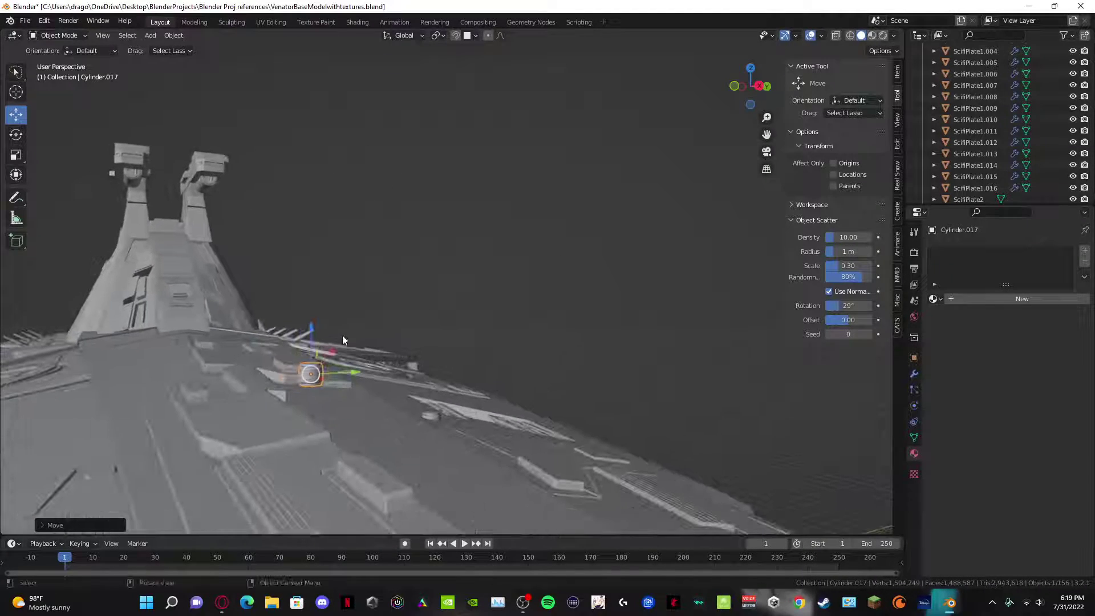
left_click_drag(304, 335, 303, 370)
middle_click_drag(303, 371, 421, 323)
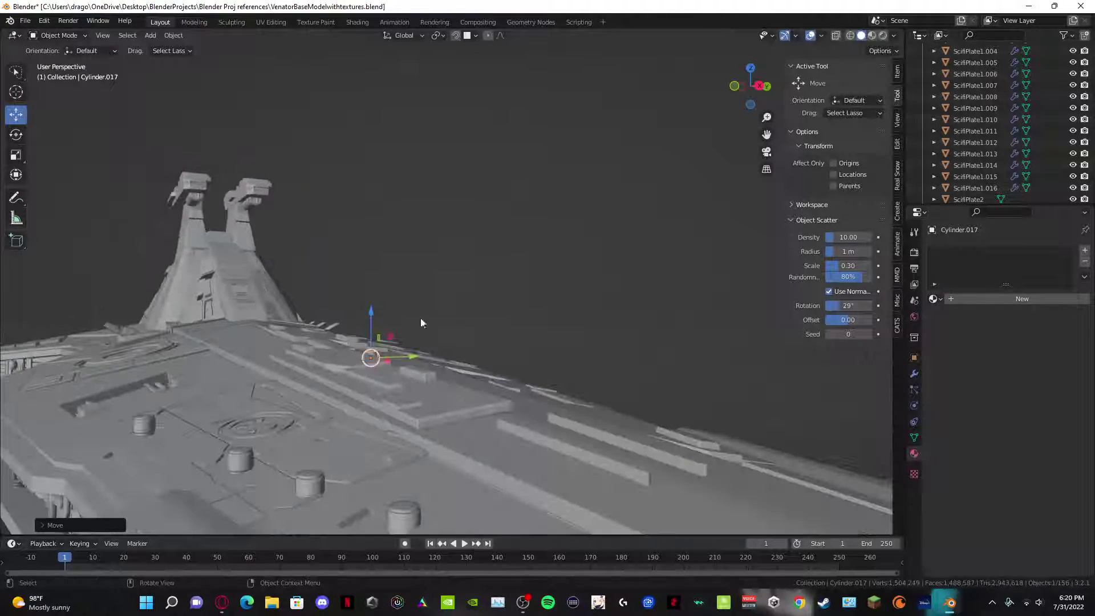
Step: Shift the central-strip fitting forward along X and lower it along Z to sit in the deck surface
middle_click_drag(481, 293, 488, 248)
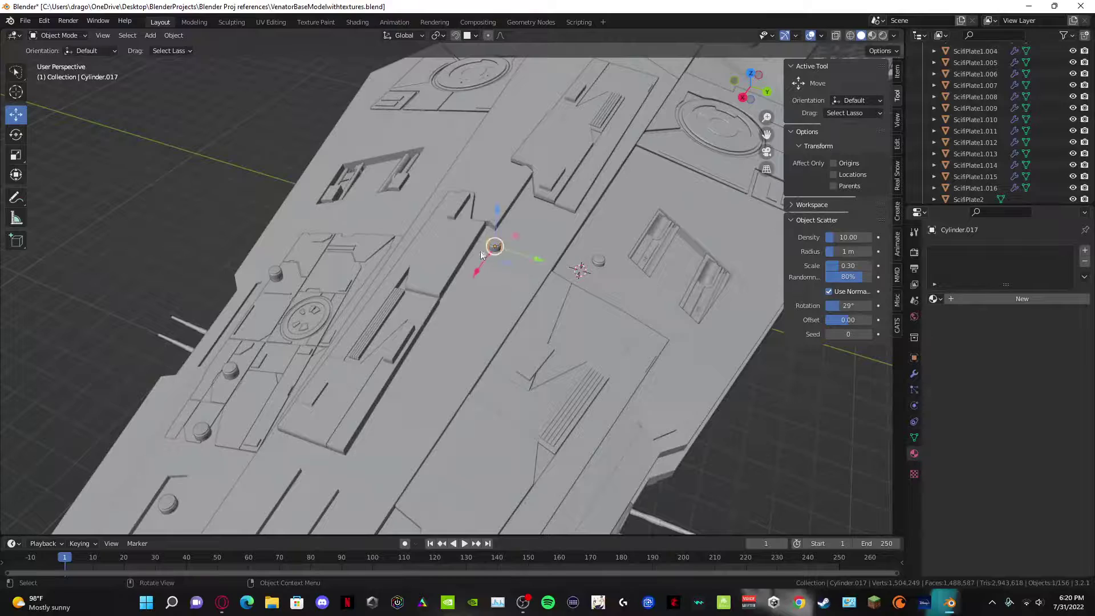
left_click_drag(481, 255, 465, 291)
left_click_drag(431, 338, 420, 359)
middle_click_drag(420, 360, 431, 331)
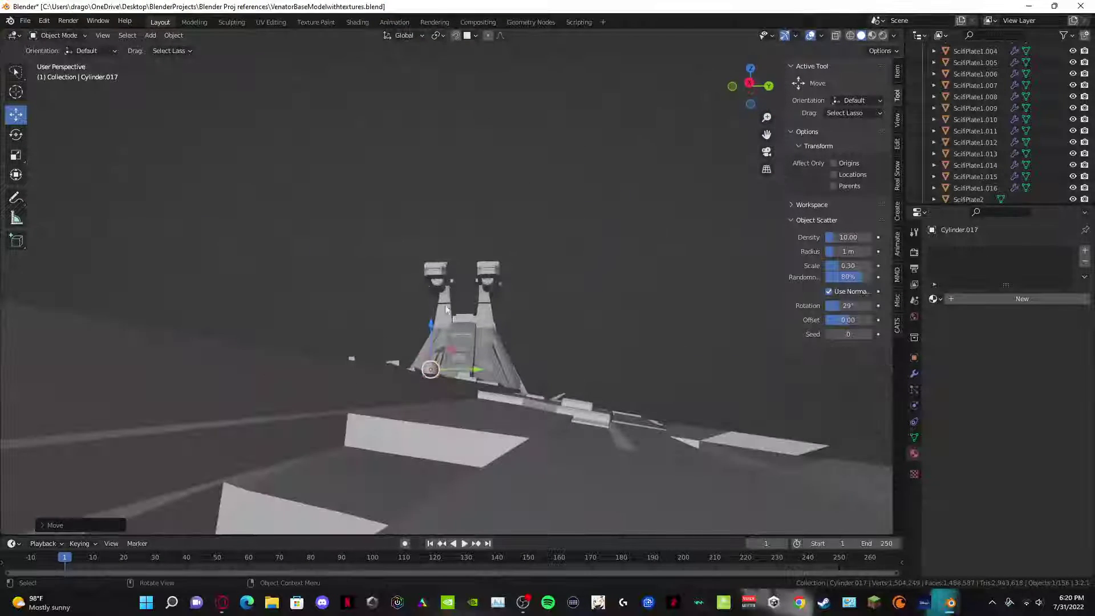
left_click_drag(430, 331, 431, 334)
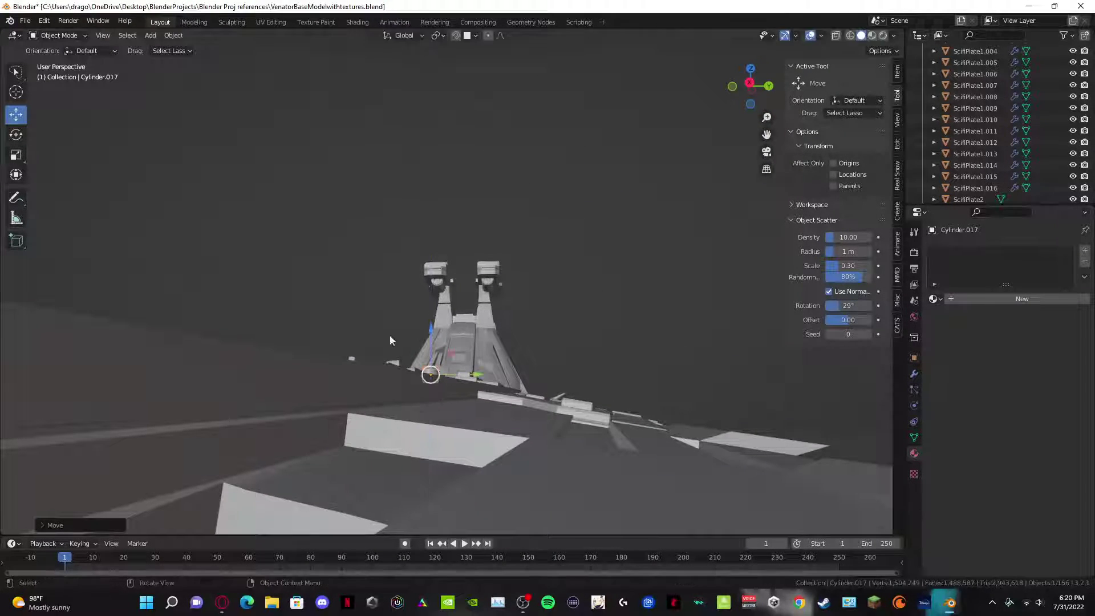
middle_click_drag(279, 286, 366, 324)
scroll(367, 324, "down", 3)
middle_click_drag(495, 352, 431, 356)
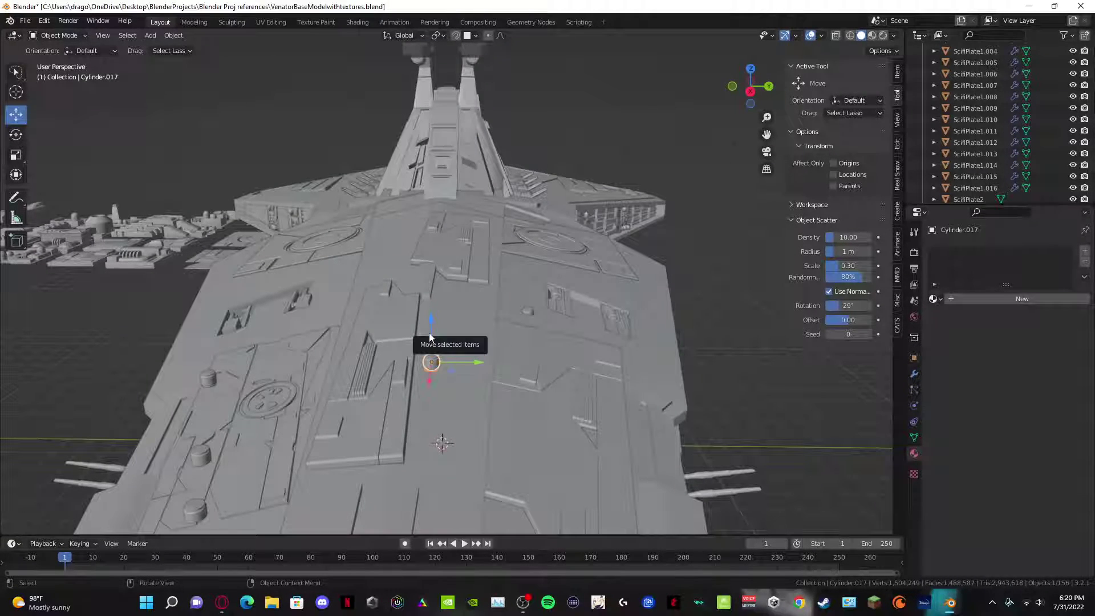
left_click_drag(430, 333, 433, 341)
left_click(191, 115)
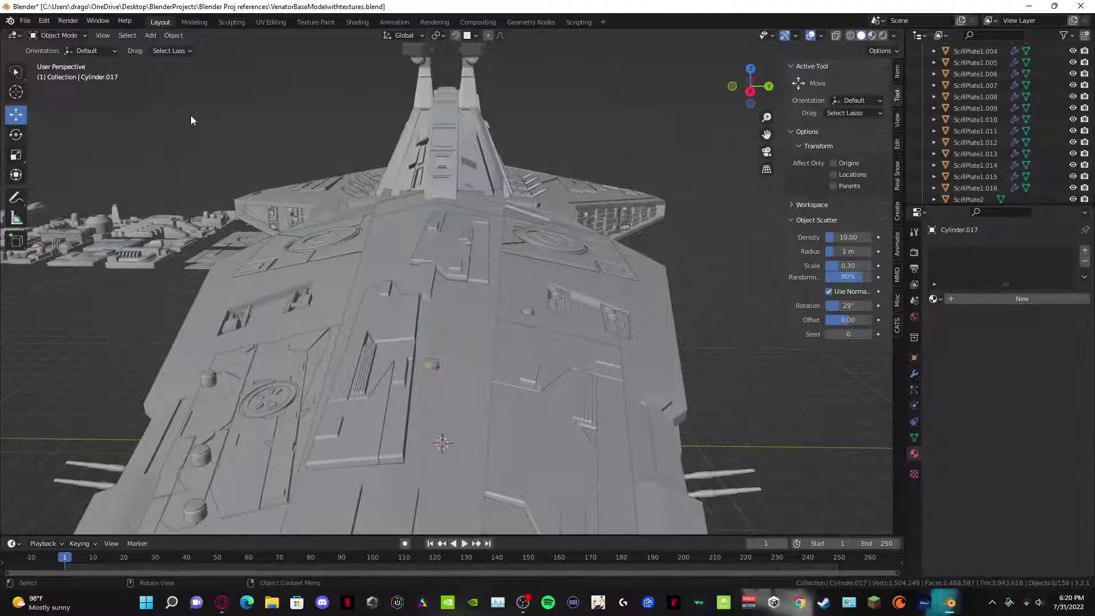
Step: Move one of the forward fittings across the foredeck along Y to the opposite side and adjust its position along X
scroll(362, 258, "down", 4)
middle_click_drag(362, 258, 366, 285)
scroll(497, 327, "up", 4)
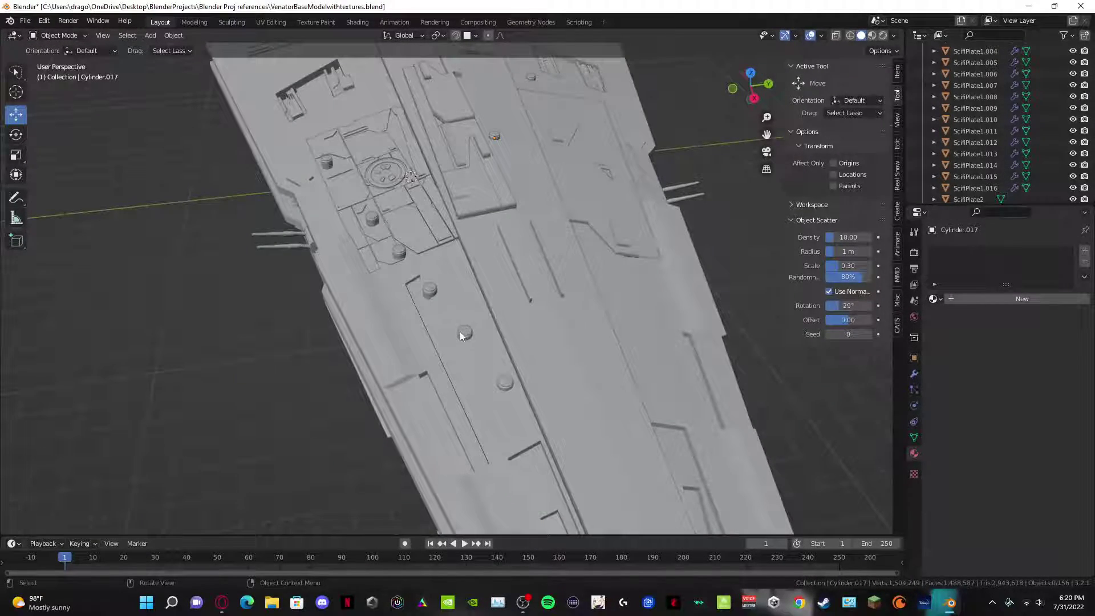
left_click_drag(493, 331, 590, 337)
left_click_drag(655, 310, 634, 334)
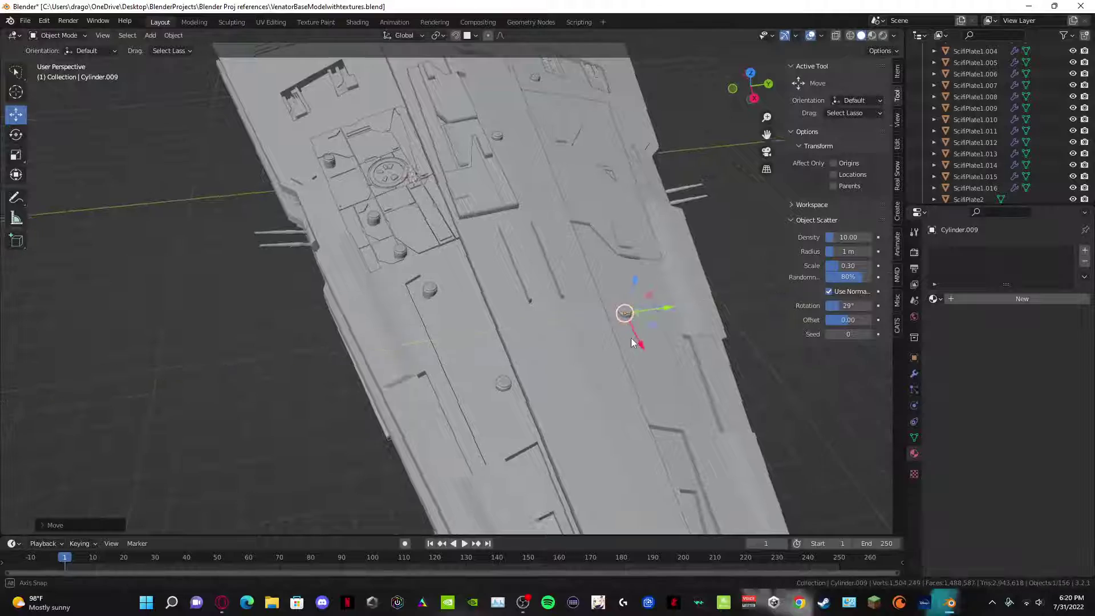
Step: Move a fitting from the middle of the row aft along X towards the round hatch and raise it along Z to the deck
middle_click_drag(634, 334, 338, 363)
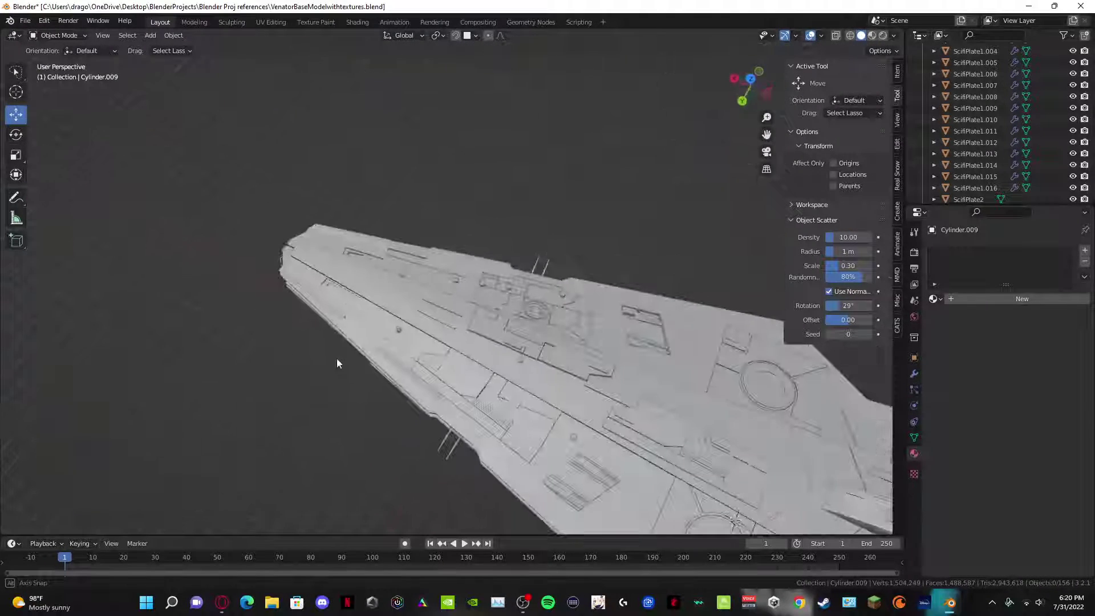
left_click(482, 284)
left_click_drag(483, 285, 699, 333)
middle_click_drag(699, 334, 411, 368)
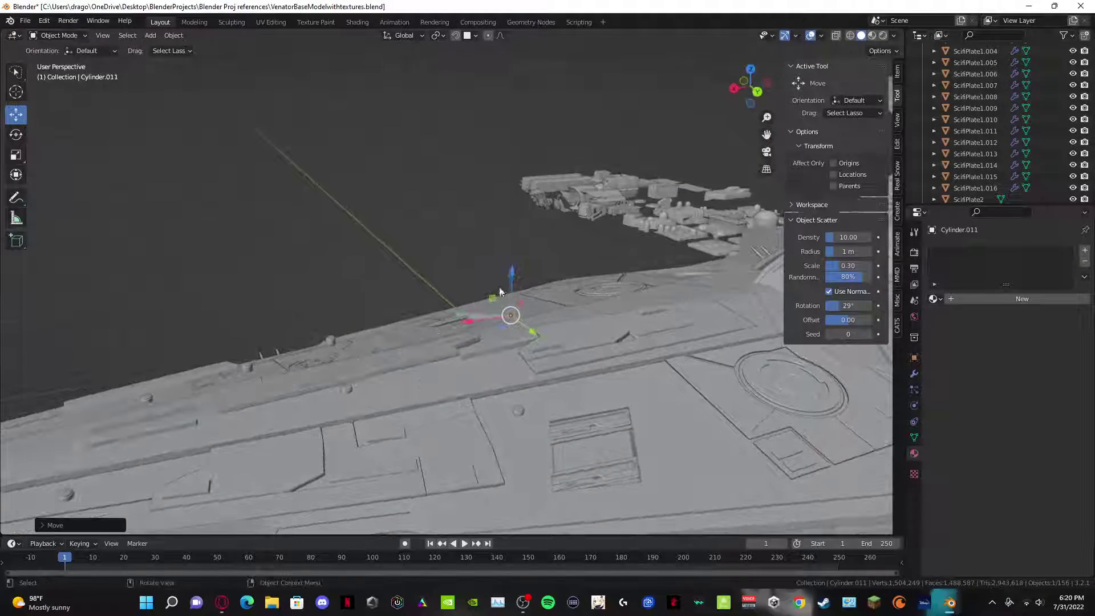
left_click_drag(510, 277, 491, 265)
Step: Move the fitting beside the detailed deck panel across along Y and aft along X to the base of the bridge tower
middle_click_drag(394, 261, 346, 320)
left_click(344, 320)
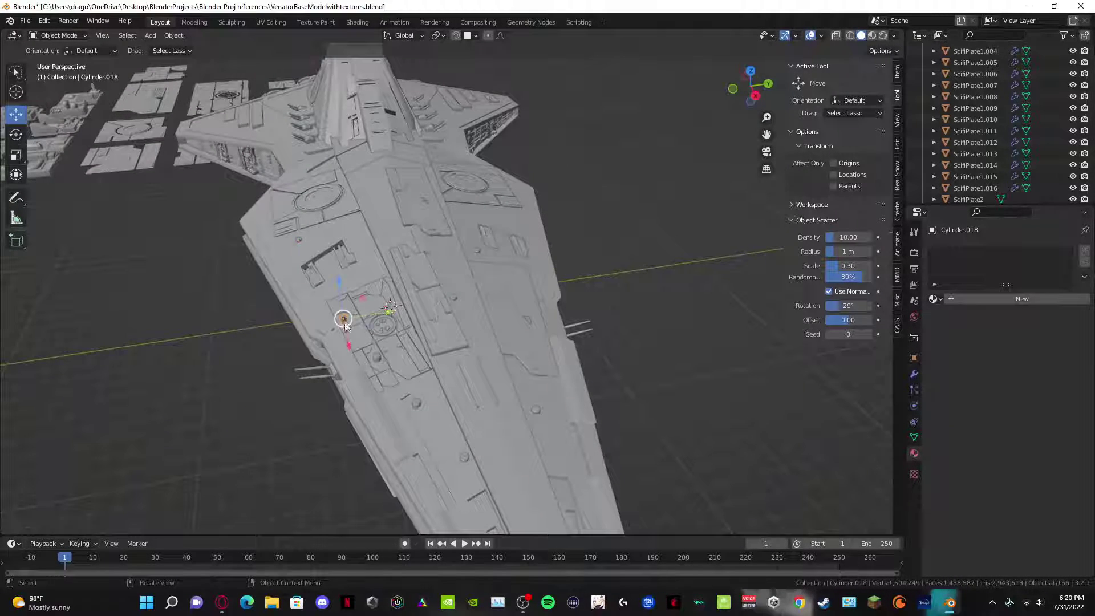
left_click_drag(344, 321, 367, 316)
left_click_drag(478, 292, 482, 294)
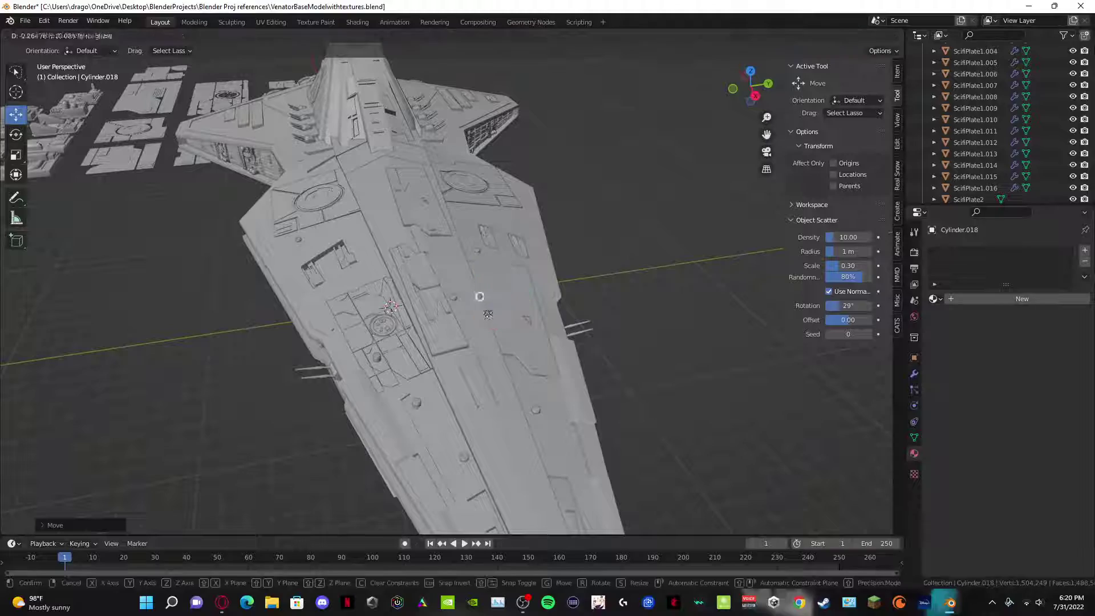
left_click_drag(439, 167, 436, 161)
scroll(436, 160, "up", 4)
middle_click_drag(437, 160, 545, 157, "shift")
scroll(559, 217, "down", 4)
middle_click_drag(564, 231, 406, 246, "shift")
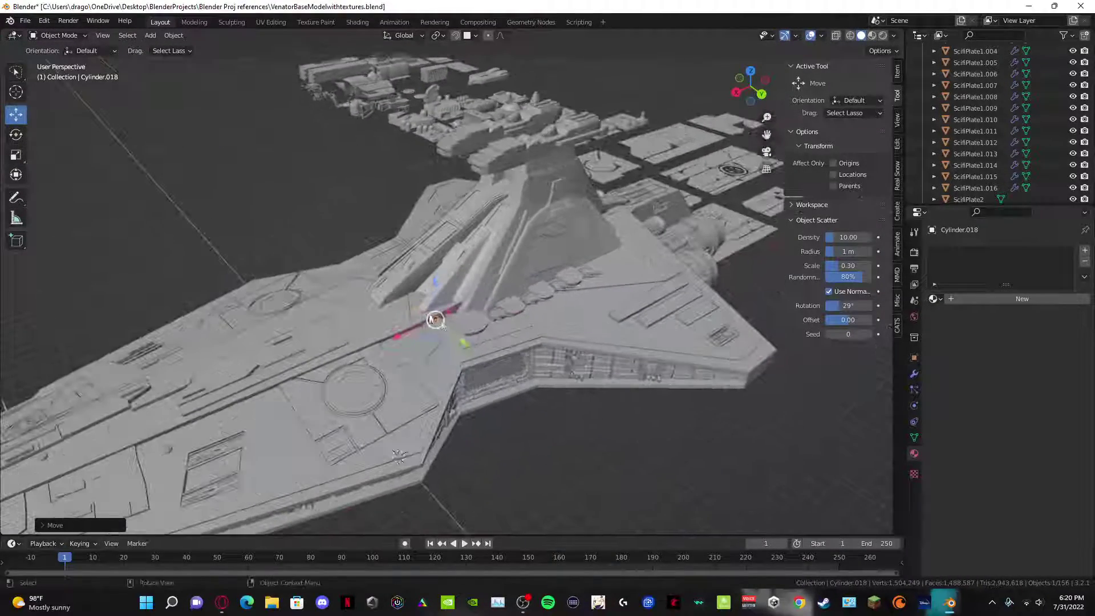
Step: Move the tower-base fitting outward along Y towards the turret row and raise it along Z to the deck surface
left_click_drag(465, 340, 546, 318)
scroll(514, 318, "up", 3)
middle_click_drag(410, 322, 196, 363, "shift")
middle_click_drag(432, 365, 415, 323)
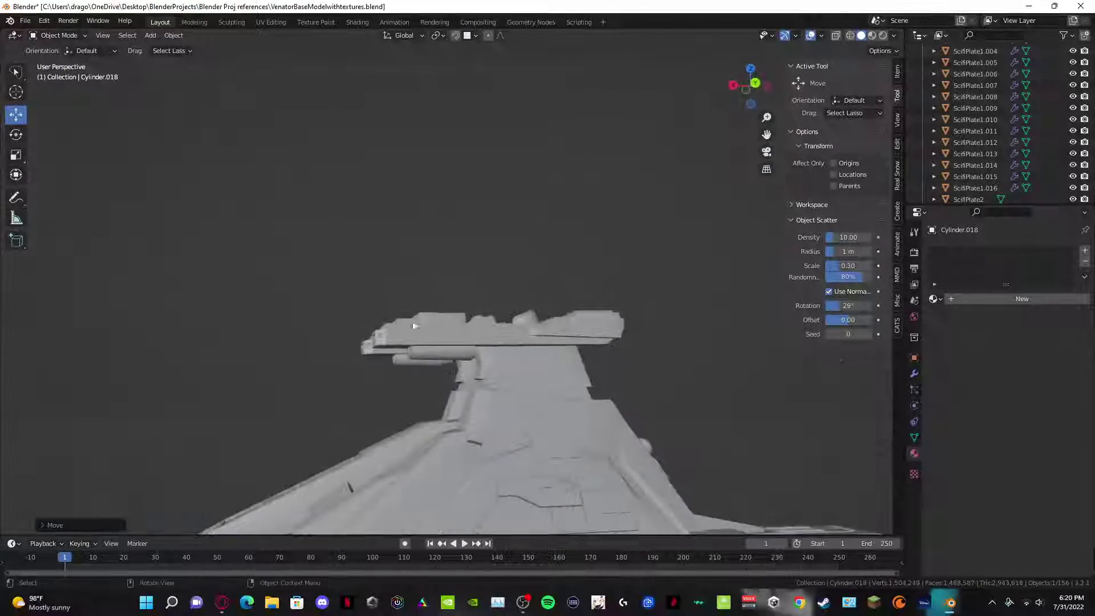
scroll(448, 360, "down", 4)
middle_click_drag(459, 360, 398, 420, "shift")
scroll(399, 179, "up", 4)
left_click_drag(415, 382, 412, 356)
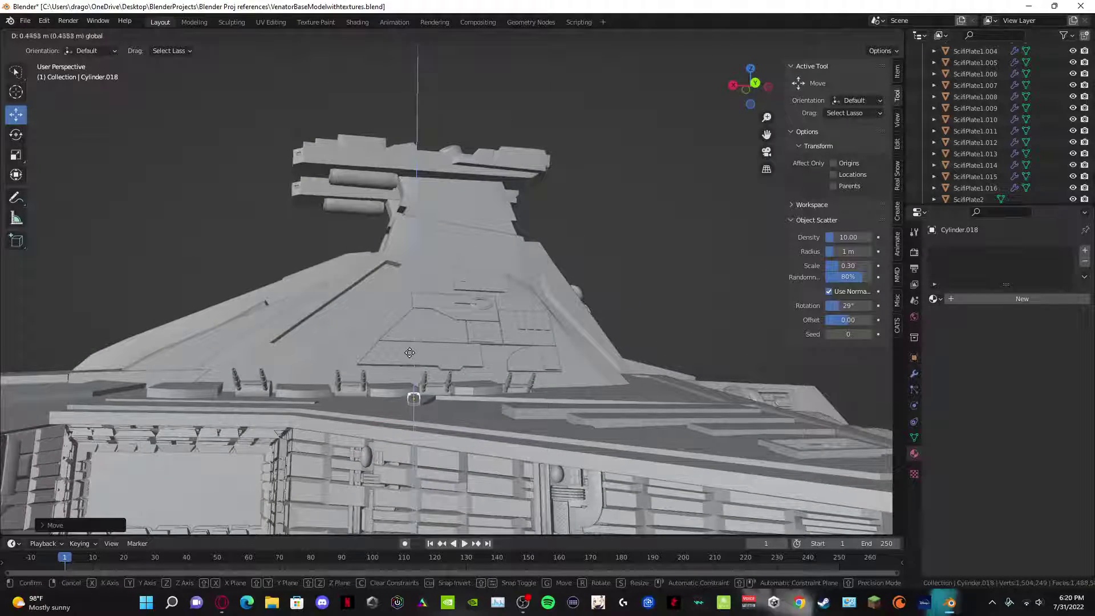
middle_click_drag(408, 356, 525, 432)
Step: Shift the fitting outboard along Y to clear the turret bases, and lower it along Z onto the wing deck
middle_click_drag(240, 385, 388, 406)
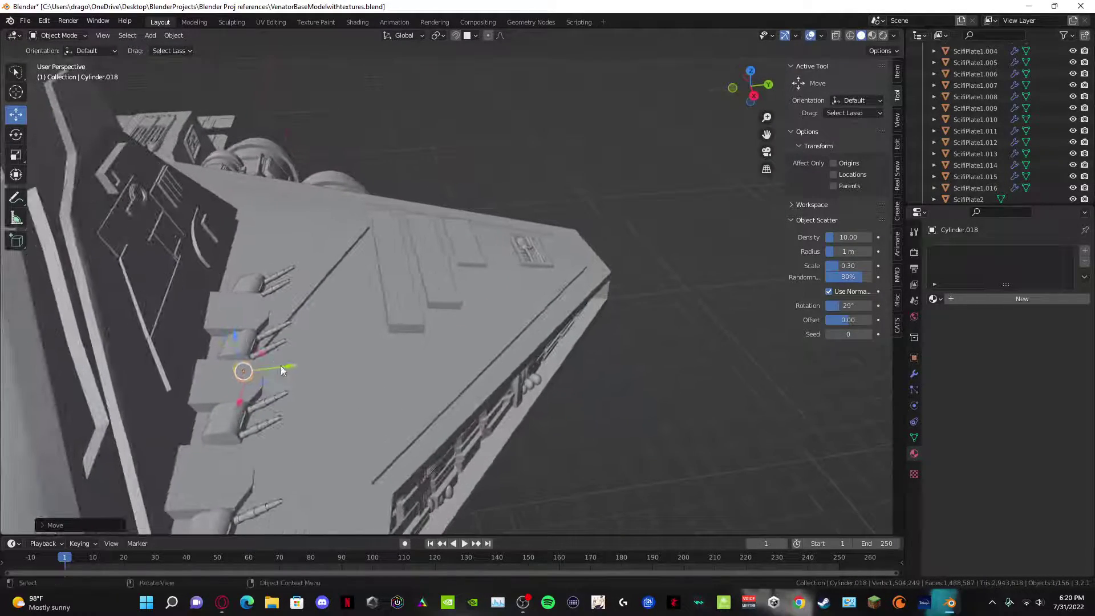
left_click_drag(283, 368, 316, 372)
left_click(363, 389)
middle_click_drag(365, 391, 292, 342)
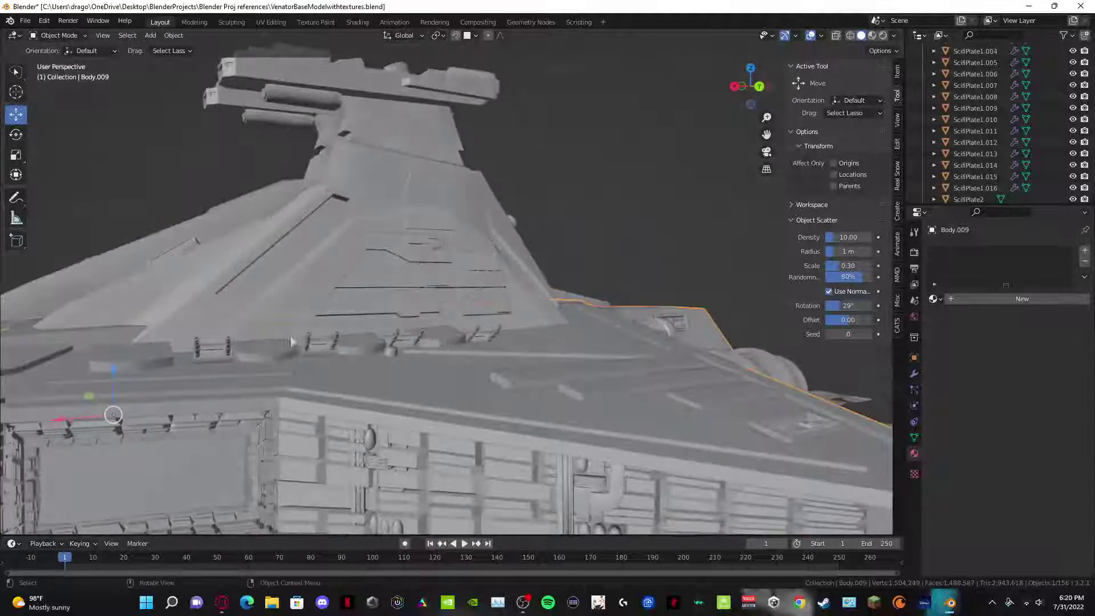
left_click(386, 355)
left_click_drag(388, 321, 389, 329)
Step: Move another foredeck fitting aft along X to the front of the bridge tower and raise it along Z
scroll(186, 144, "down", 5)
middle_click_drag(161, 201, 362, 143)
scroll(395, 194, "up", 5)
middle_click_drag(437, 287, 433, 170)
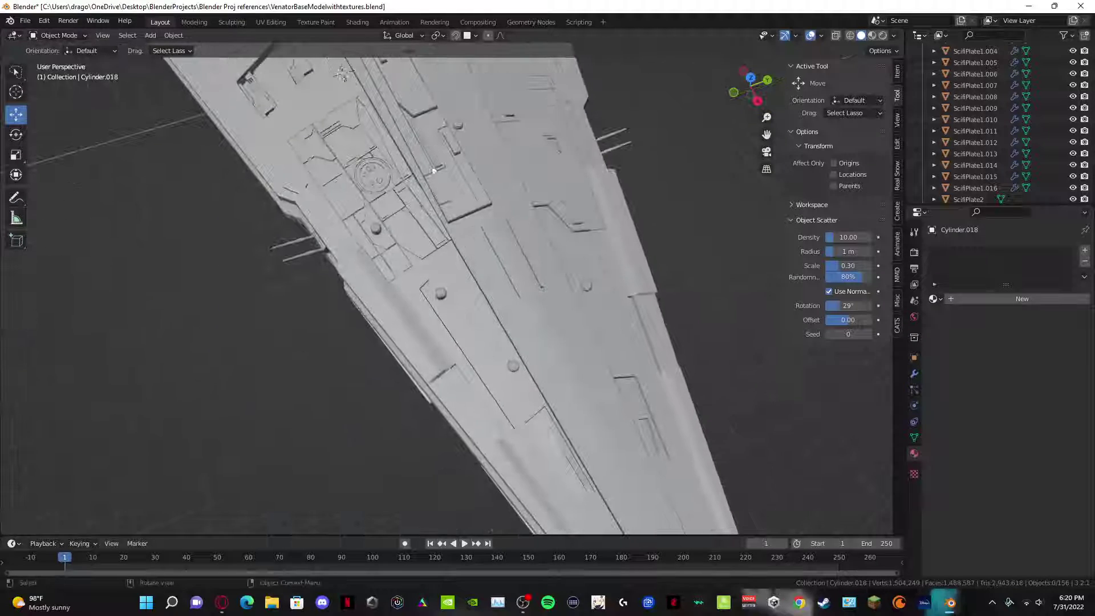
left_click(443, 294)
middle_click_drag(514, 297, 428, 342)
scroll(428, 343, "up", 3)
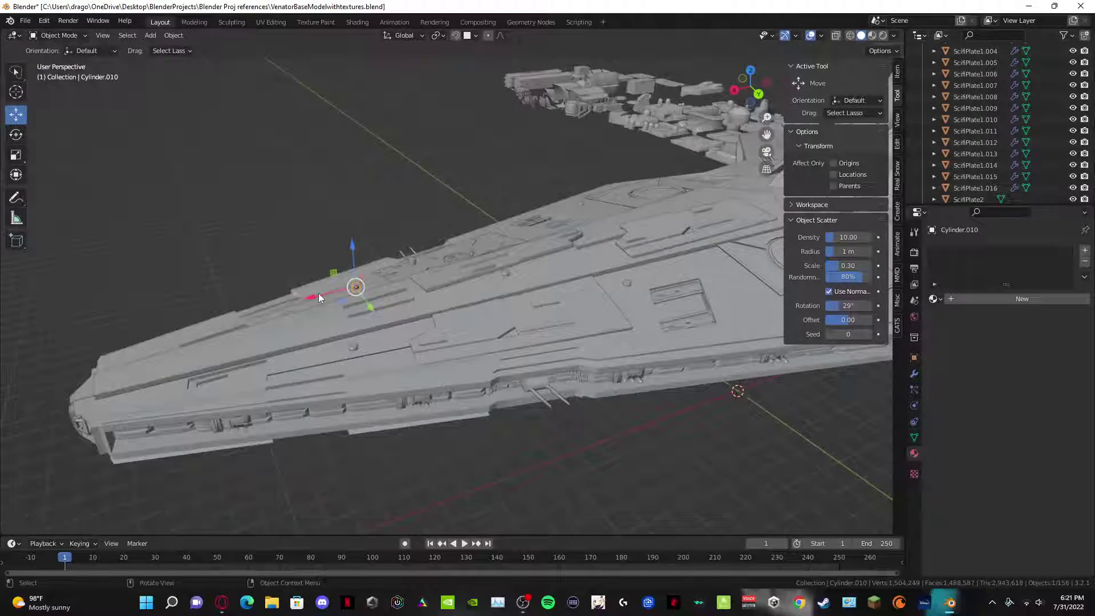
left_click_drag(319, 295, 434, 278)
left_click_drag(651, 218, 723, 184)
middle_click_drag(722, 184, 541, 368)
left_click_drag(518, 341, 515, 334)
scroll(529, 368, "up", 6)
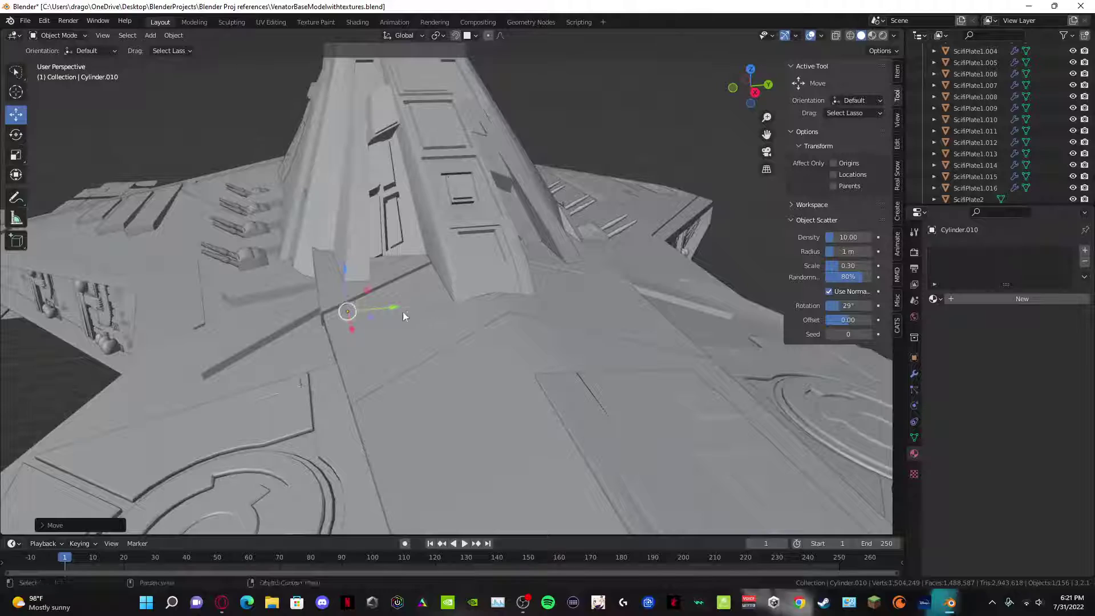
Step: Move that fitting outboard along Y past the tower, shift it aft along X behind the turrets and adjust its height
left_click_drag(404, 316, 255, 306)
middle_click_drag(255, 307, 469, 309)
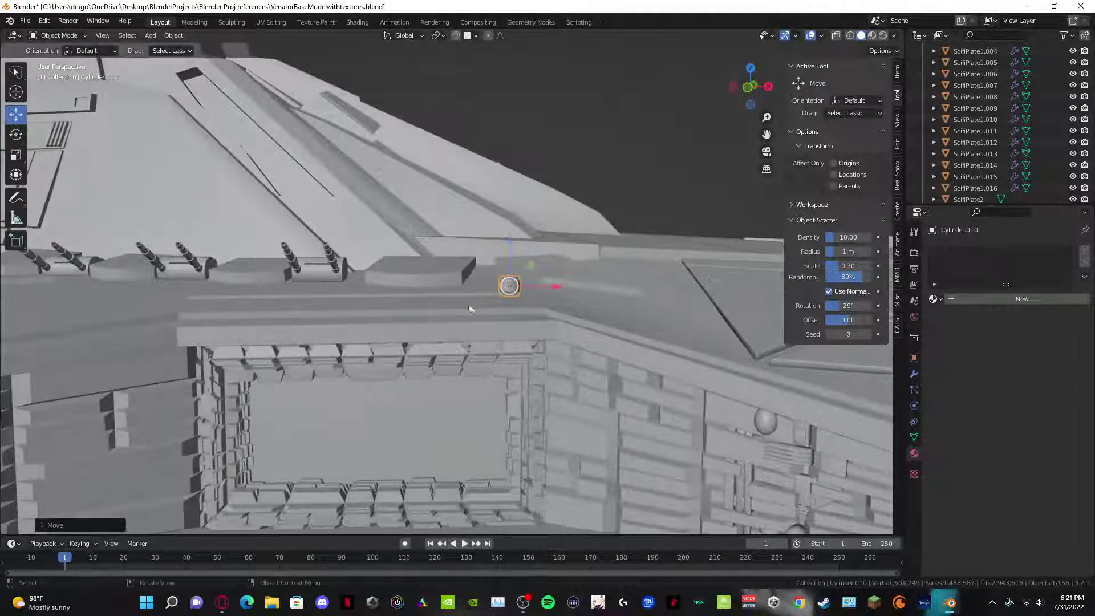
left_click_drag(535, 290, 172, 276)
middle_click_drag(172, 277, 372, 364)
middle_click_drag(286, 430, 319, 381)
left_click_drag(490, 289, 491, 303)
Step: Reposition the fitting on the rear wing deck near the long raised plates and raise it along Z to the surface
key("Home")
middle_click_drag(584, 189, 420, 358)
left_click(355, 271)
left_click_drag(384, 378, 335, 293)
scroll(335, 294, "up", 5)
middle_click_drag(335, 293, 472, 278)
scroll(473, 278, "down", 5)
middle_click_drag(387, 313, 382, 288)
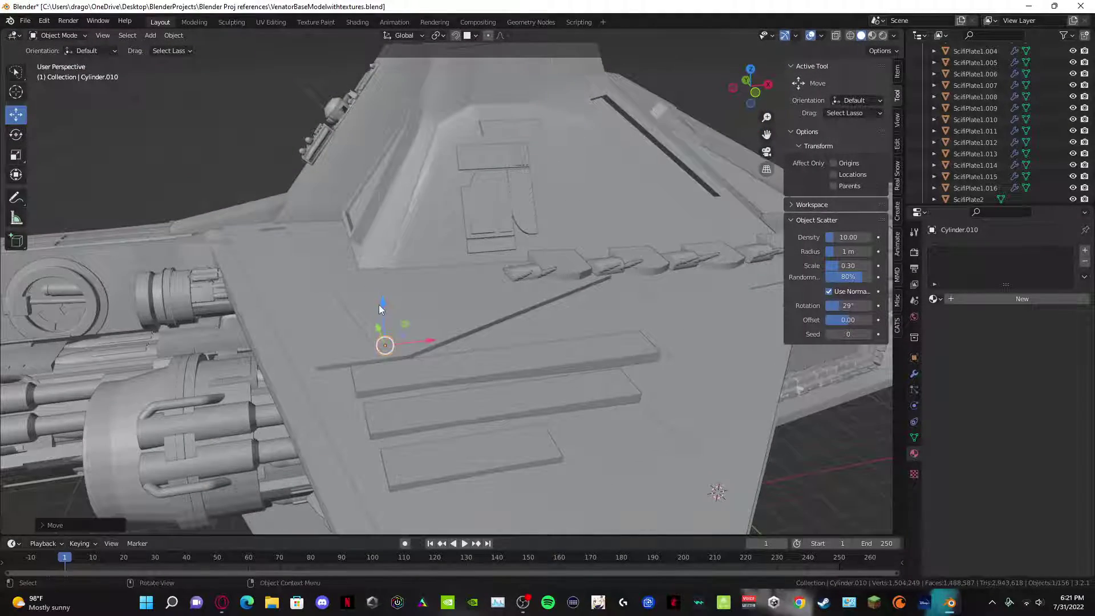
left_click_drag(379, 304, 383, 295)
Step: Move the fitting at the detailed panel's round hatch aft along X to the deck beside the recess
scroll(628, 368, "down", 6)
middle_click_drag(501, 354, 433, 372)
scroll(498, 306, "up", 6)
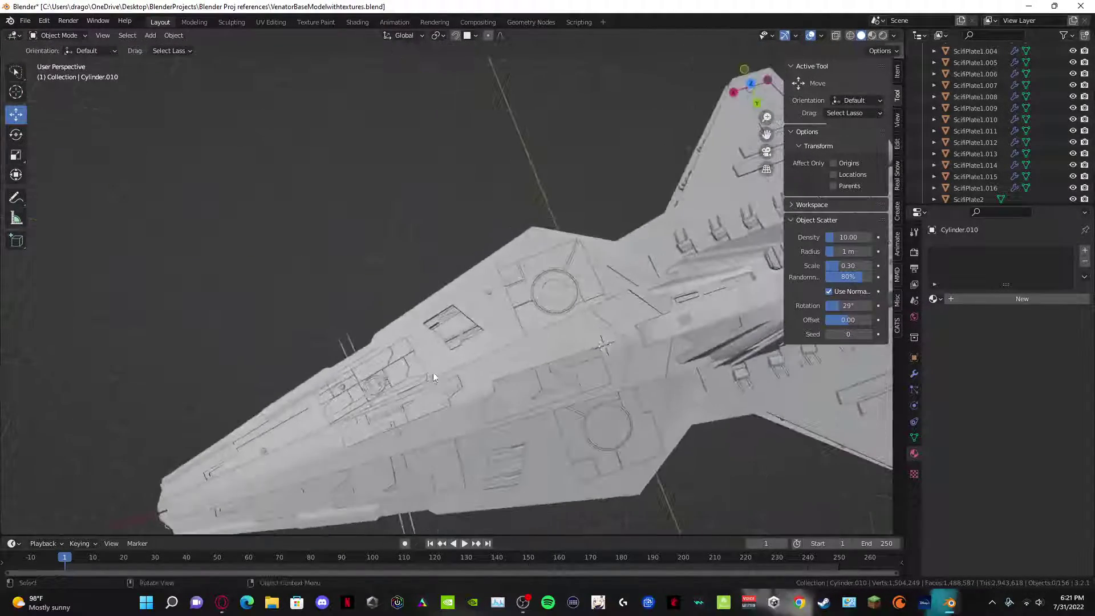
left_click(344, 386)
key("shift+d")
left_click(394, 372)
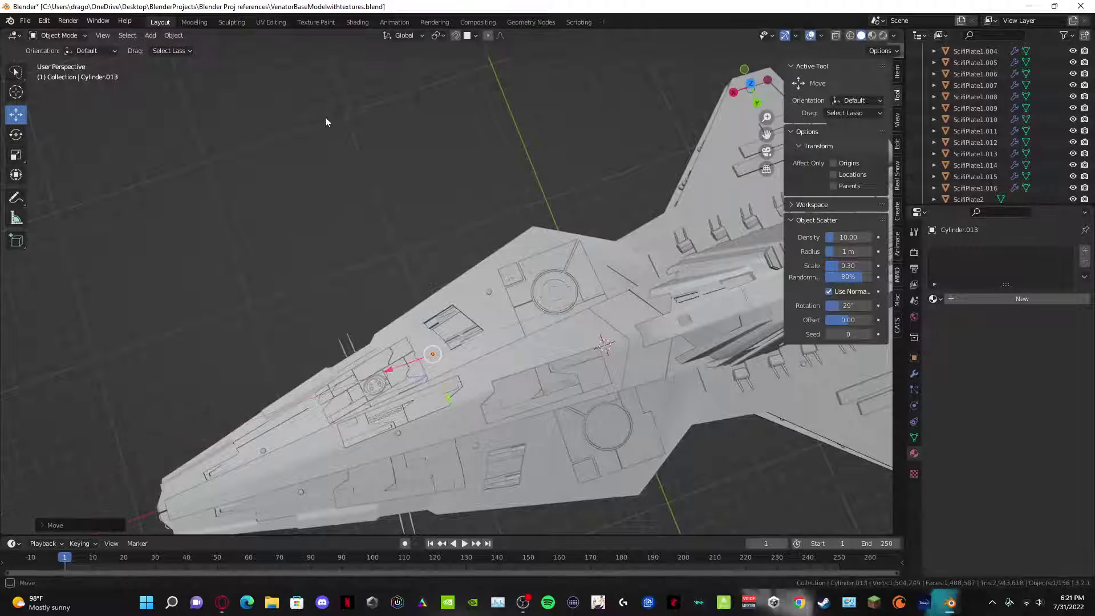
left_click(326, 119)
Step: Raise the fitting between the recess and the detailed panel along Z until it protrudes from the deck
middle_click_drag(326, 118, 398, 193)
scroll(398, 192, "up", 3)
middle_click_drag(499, 322, 457, 355)
scroll(566, 297, "down", 2)
scroll(488, 193, "up", 4)
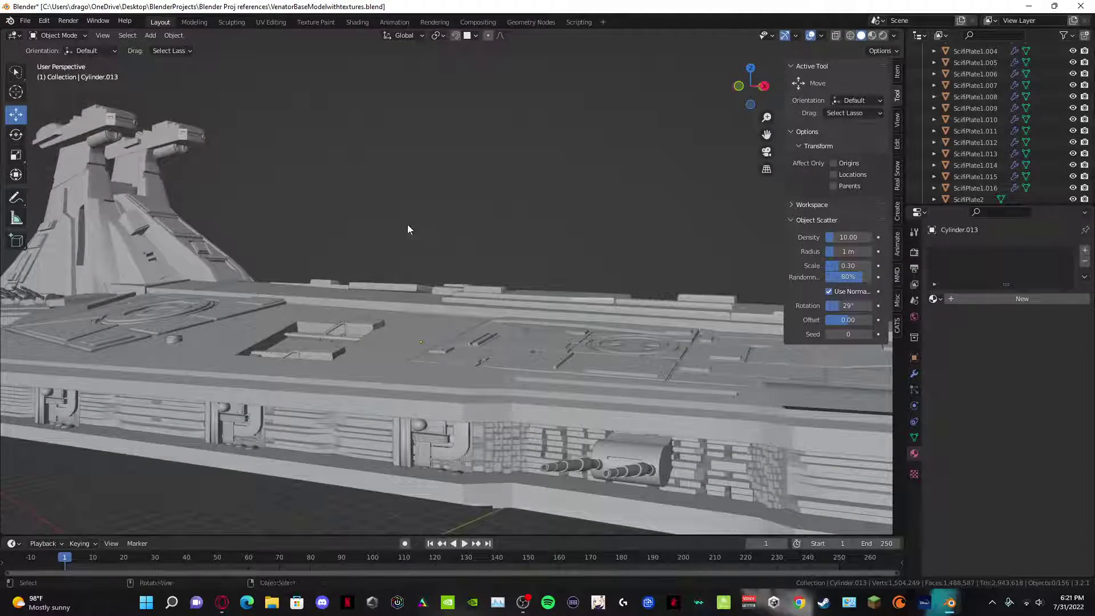
left_click_drag(420, 297, 418, 289)
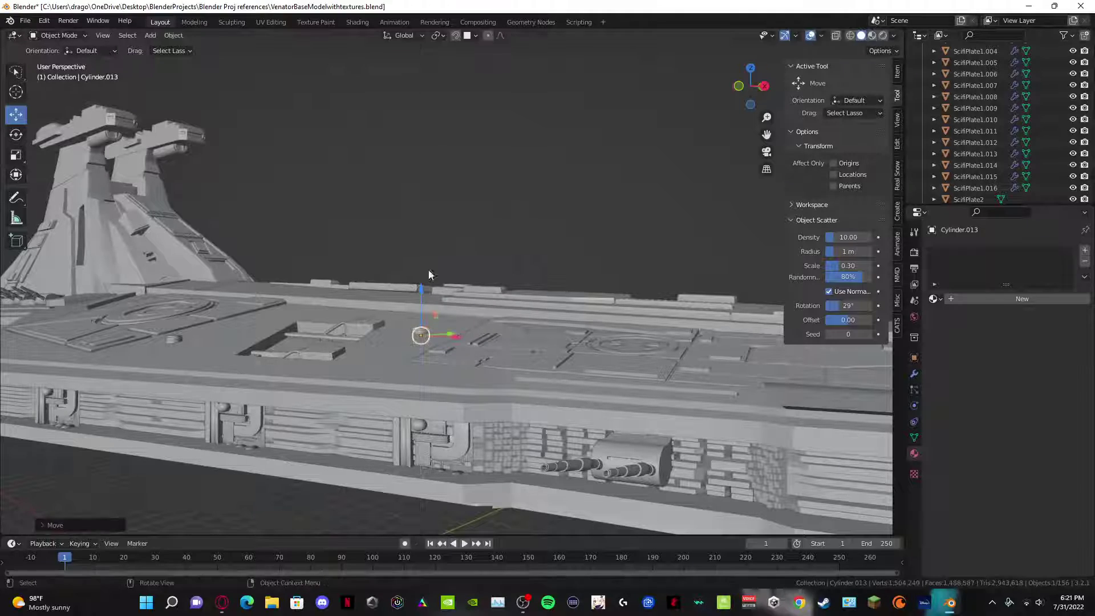
left_click(459, 233)
Step: Examine the overall distribution of deck fittings on the ship and the bare underside of the hull
scroll(460, 234, "down", 4)
middle_click_drag(459, 234, 446, 279)
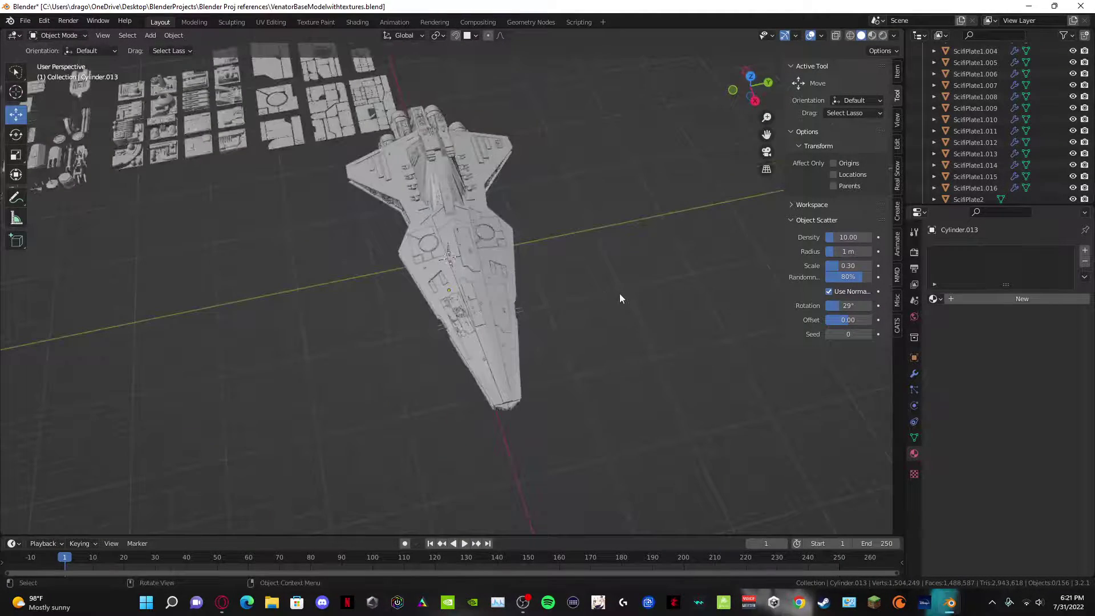
middle_click_drag(618, 299, 352, 264)
scroll(471, 291, "down", 4)
scroll(470, 290, "down", 2)
scroll(488, 187, "up", 4)
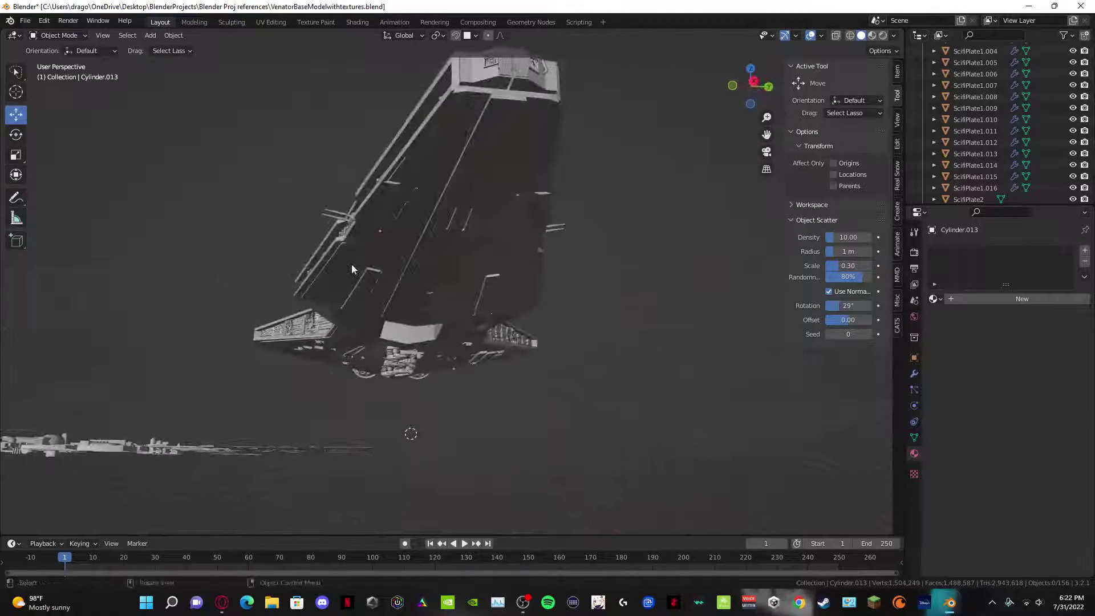
Step: Examine the underside of the hull around its recessed bay and rear kitbash details
middle_click_drag(362, 190, 470, 87)
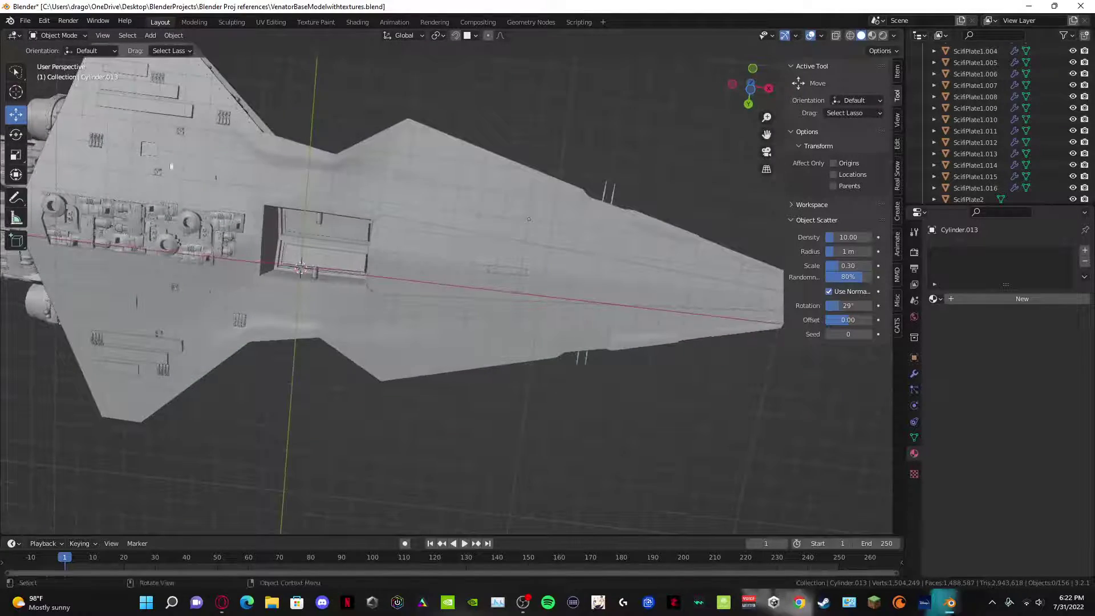
middle_click_drag(114, 220, 661, 302, "shift")
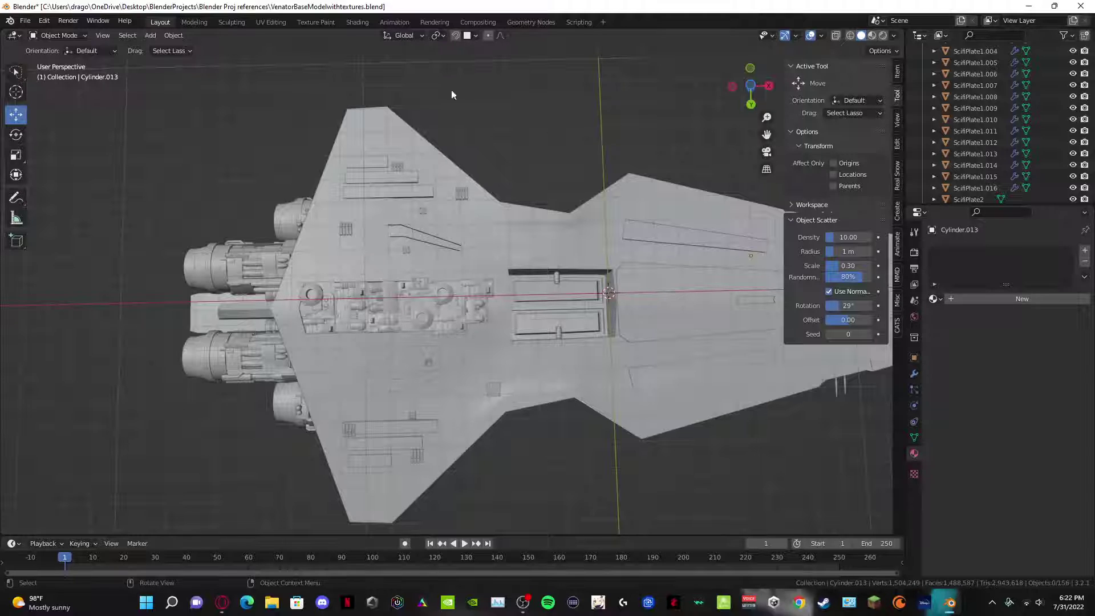
middle_click_drag(384, 221, 556, 257)
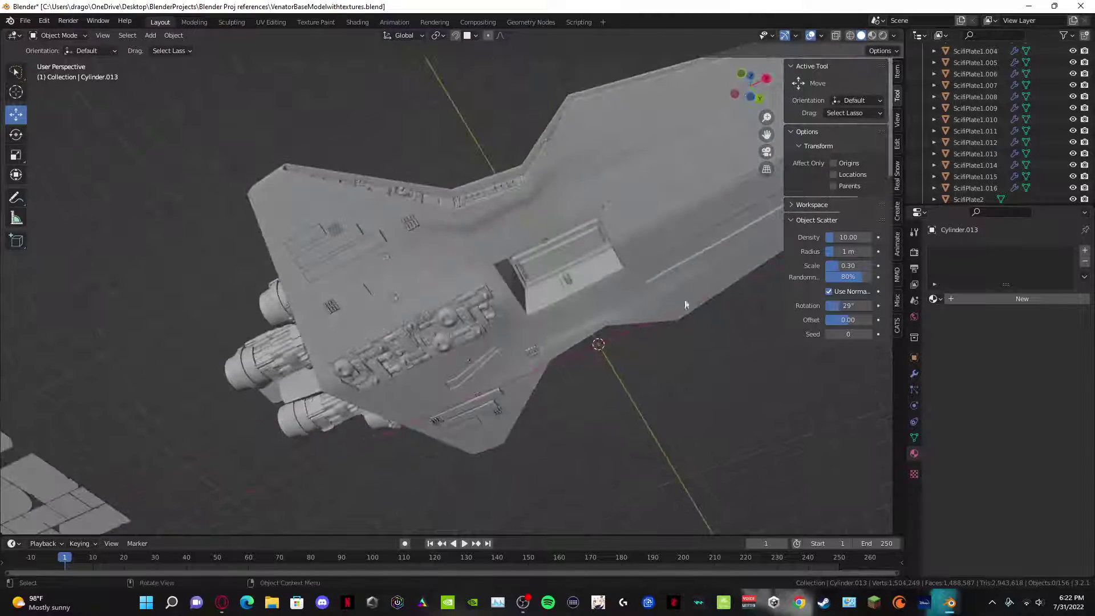
middle_click_drag(569, 215, 568, 308)
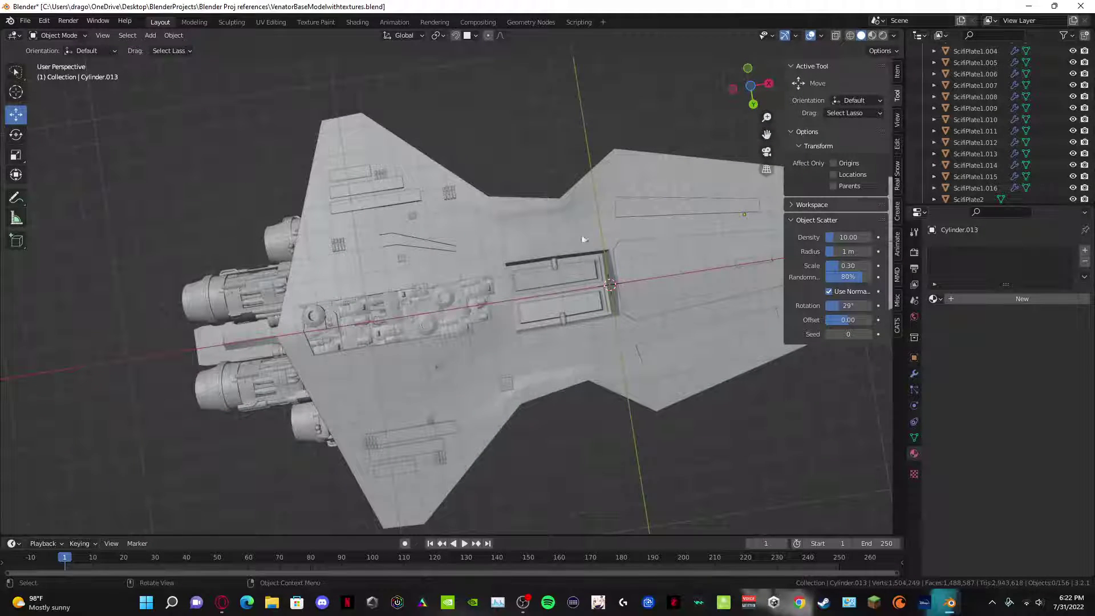
middle_click_drag(583, 239, 354, 211)
middle_click_drag(286, 264, 449, 228)
Step: Delete the flat emissive panel at the back of the framed opening in the ship's side trench
left_click(435, 221)
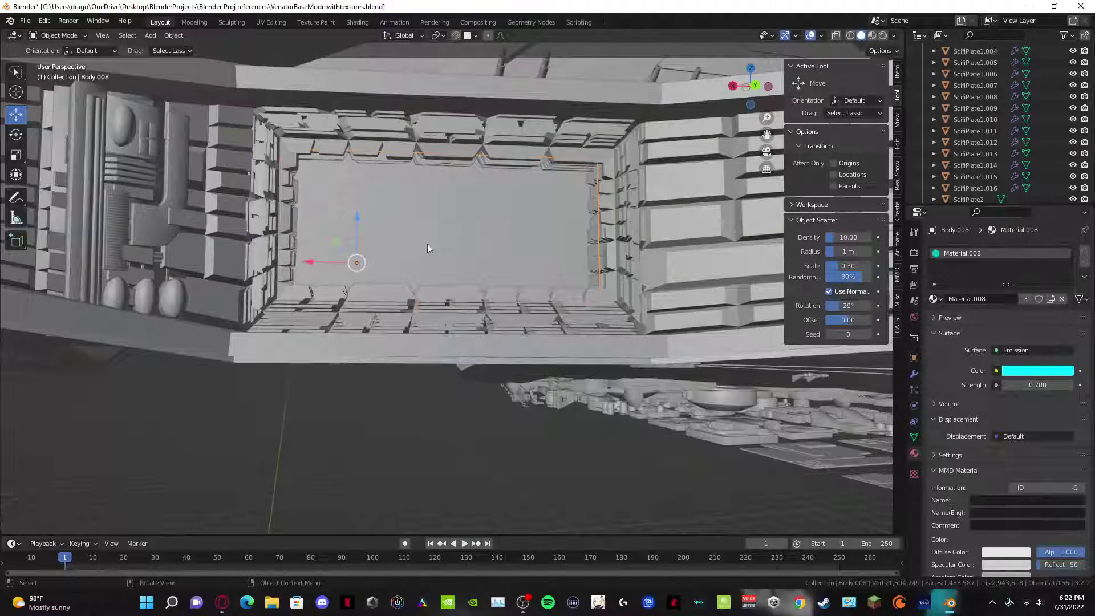
scroll(433, 256, "down", 6)
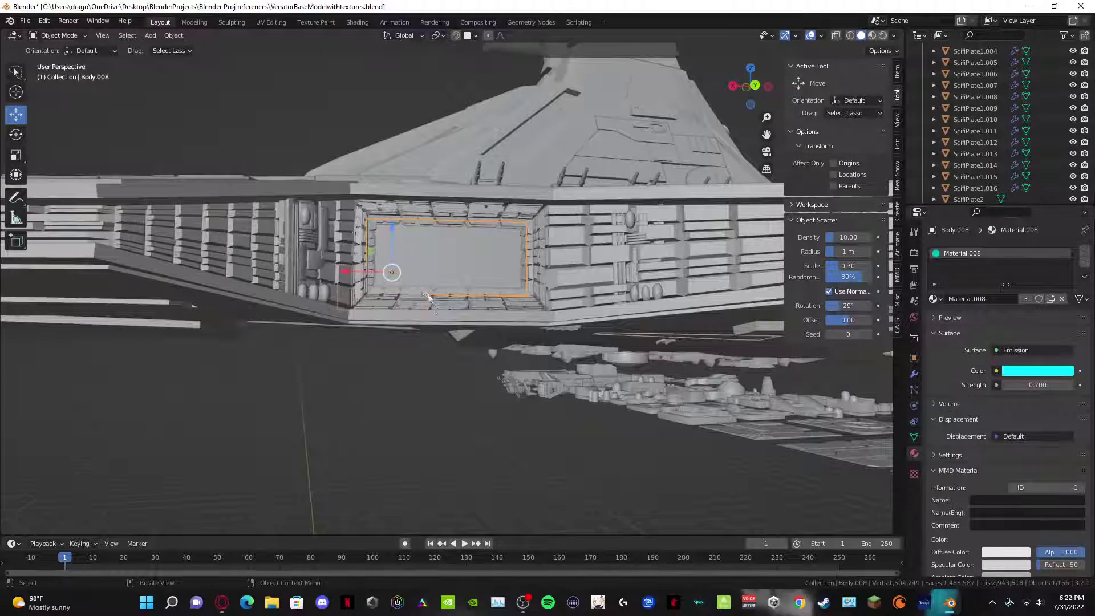
key("Delete")
middle_click_drag(425, 319, 450, 370)
scroll(548, 296, "up", 8)
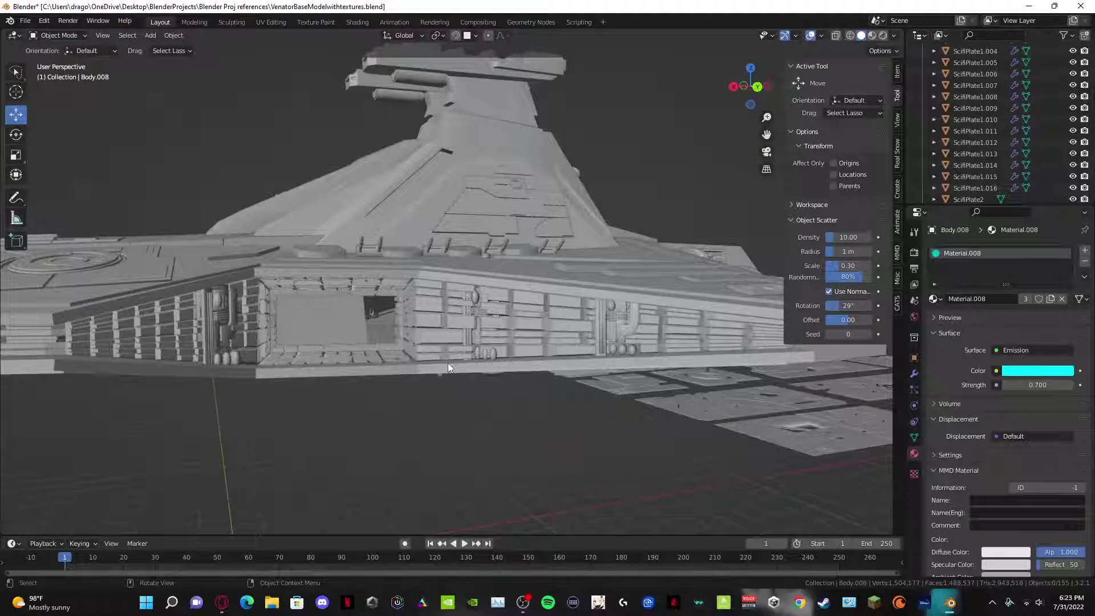
Step: Restore the deleted panel in the side trench opening and clear the selection
key("alt+h")
left_click(391, 457)
scroll(394, 434, "down", 4)
middle_click_drag(399, 399, 465, 391)
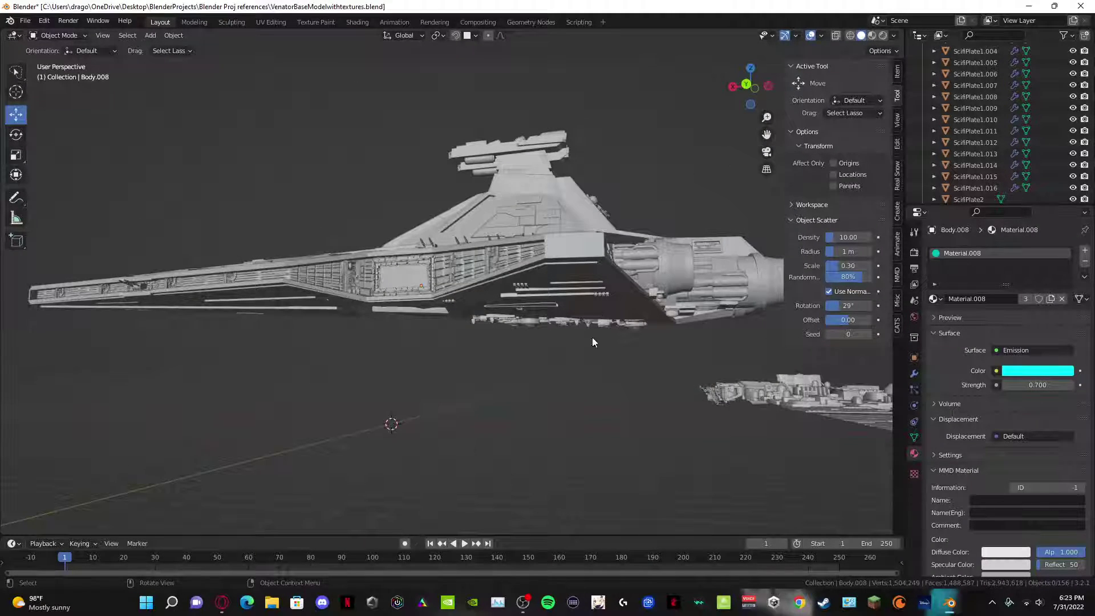
Step: Examine the whole ship from the bow and the side for areas that need more detail
middle_click_drag(337, 255, 453, 268)
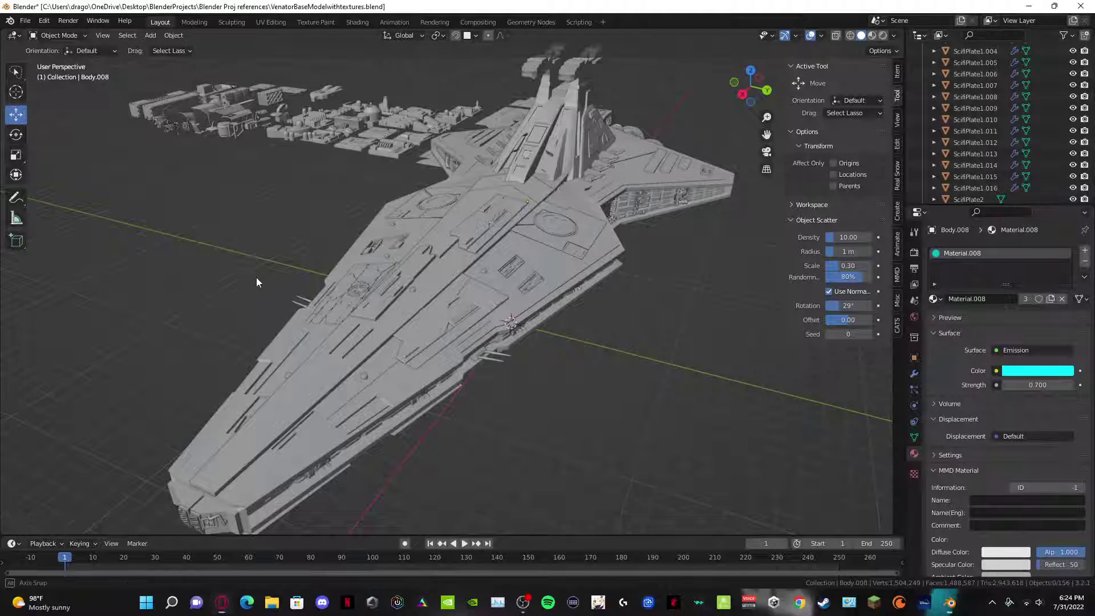
middle_click_drag(254, 279, 372, 318)
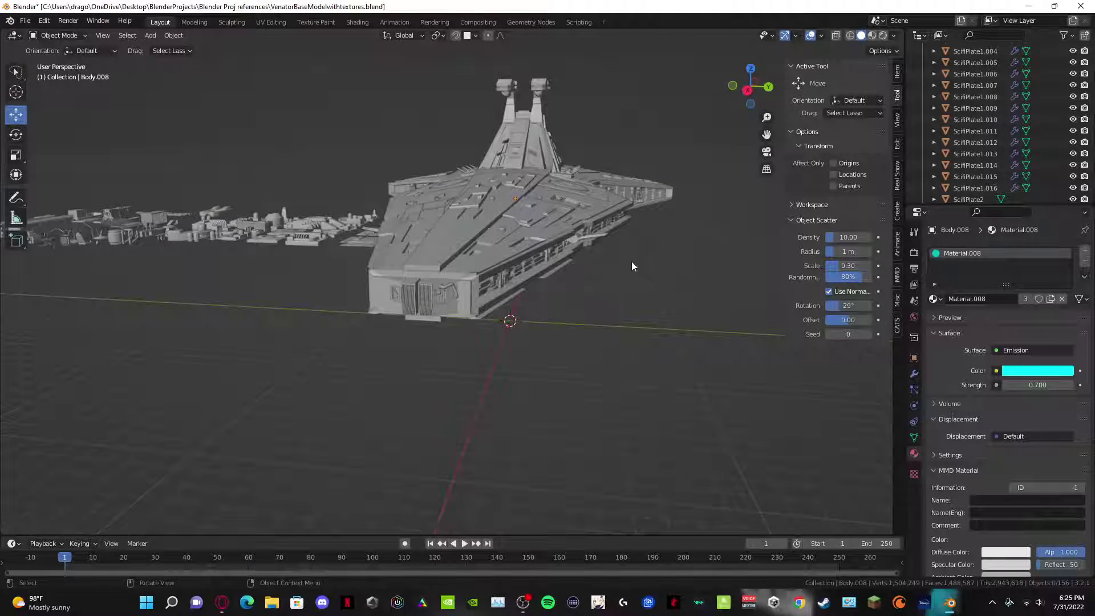
middle_click_drag(632, 262, 466, 425)
middle_click_drag(467, 438, 497, 247)
scroll(535, 273, "up", 3)
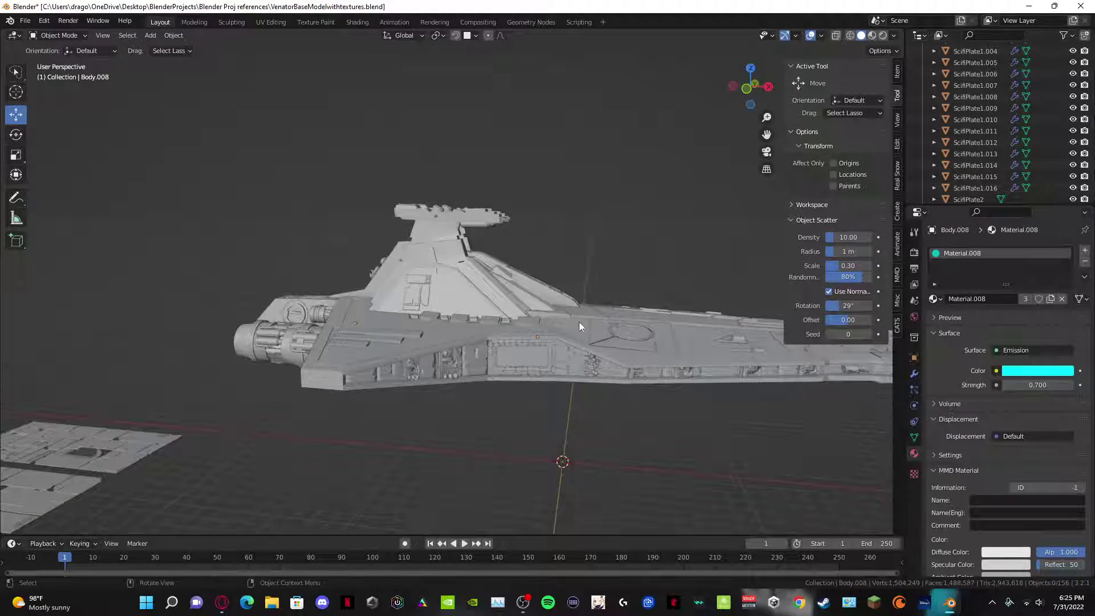
Step: Look through the kitbash parts beside the ship for a piece suited to the bridge
middle_click_drag(580, 323, 482, 387)
scroll(464, 261, "up", 4)
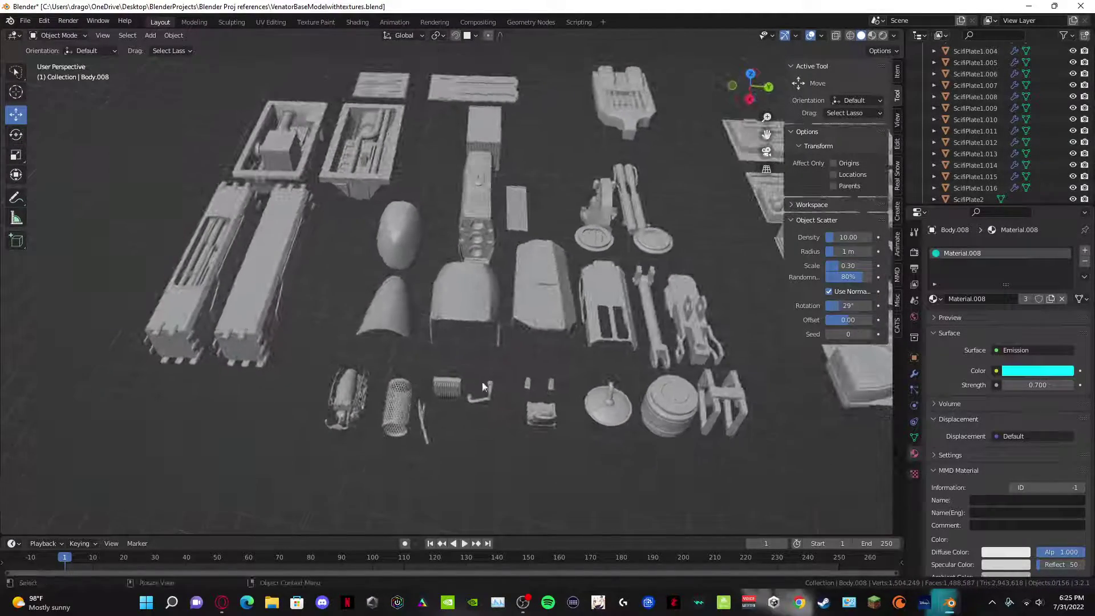
left_click(470, 401)
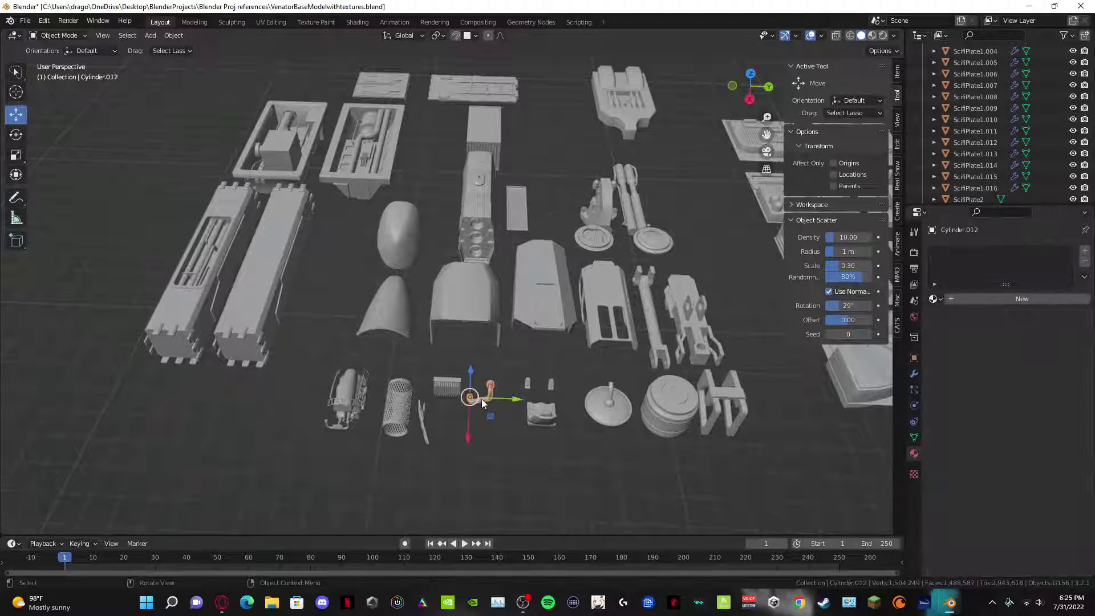
middle_click_drag(506, 277, 535, 350)
left_click(535, 351)
middle_click_drag(617, 365, 588, 320)
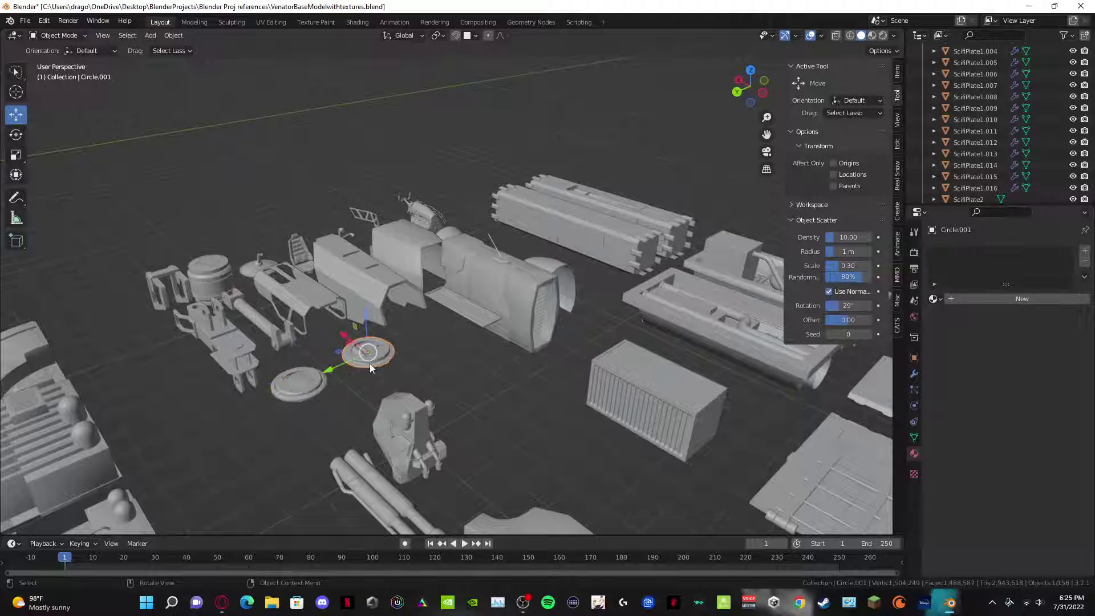
middle_click_drag(438, 374, 526, 209)
middle_click_drag(546, 169, 426, 423)
Step: Duplicate the twin-tube kitbash part and move the copy over to the ship's rear engines
key("shift+d")
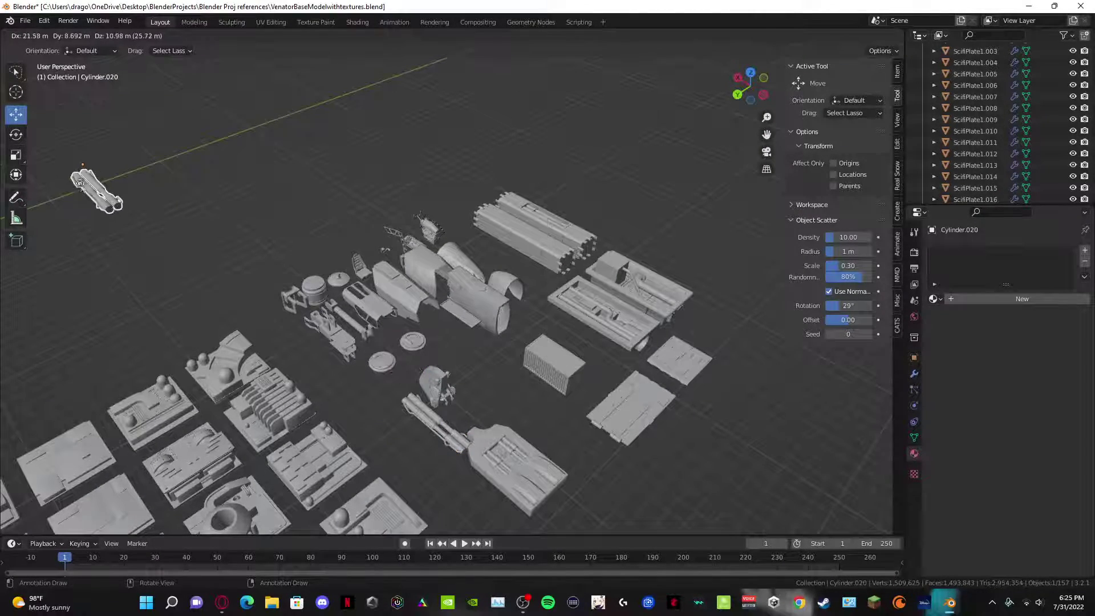
left_click(80, 177)
middle_click_drag(81, 177, 538, 290, "shift")
left_click_drag(529, 296, 190, 378)
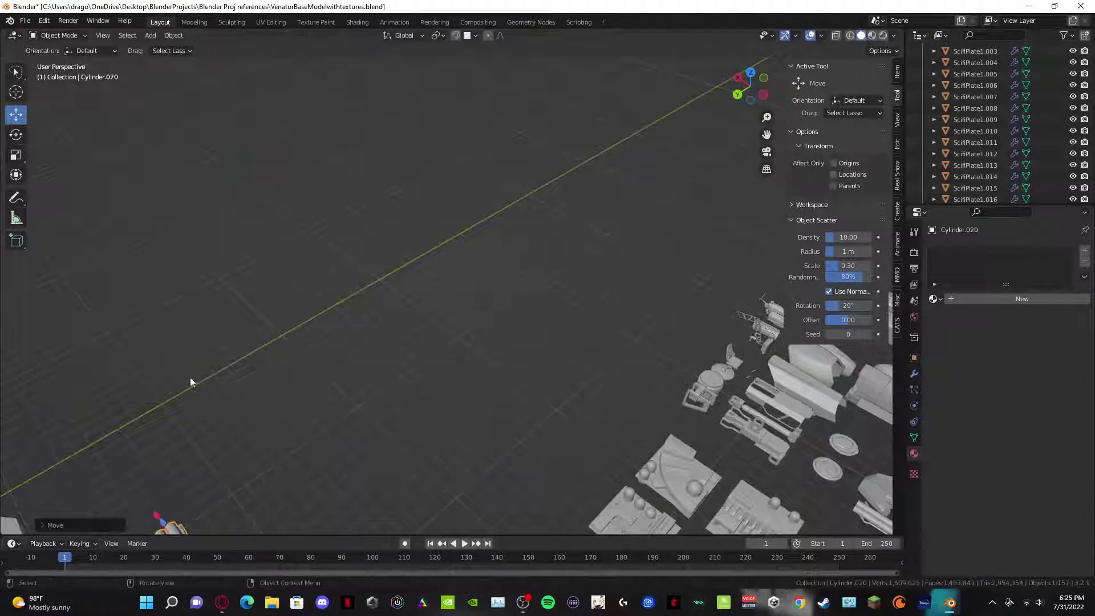
scroll(190, 378, "down", 6)
middle_click_drag(294, 344, 259, 314)
scroll(402, 303, "up", 5)
middle_click_drag(401, 303, 665, 311)
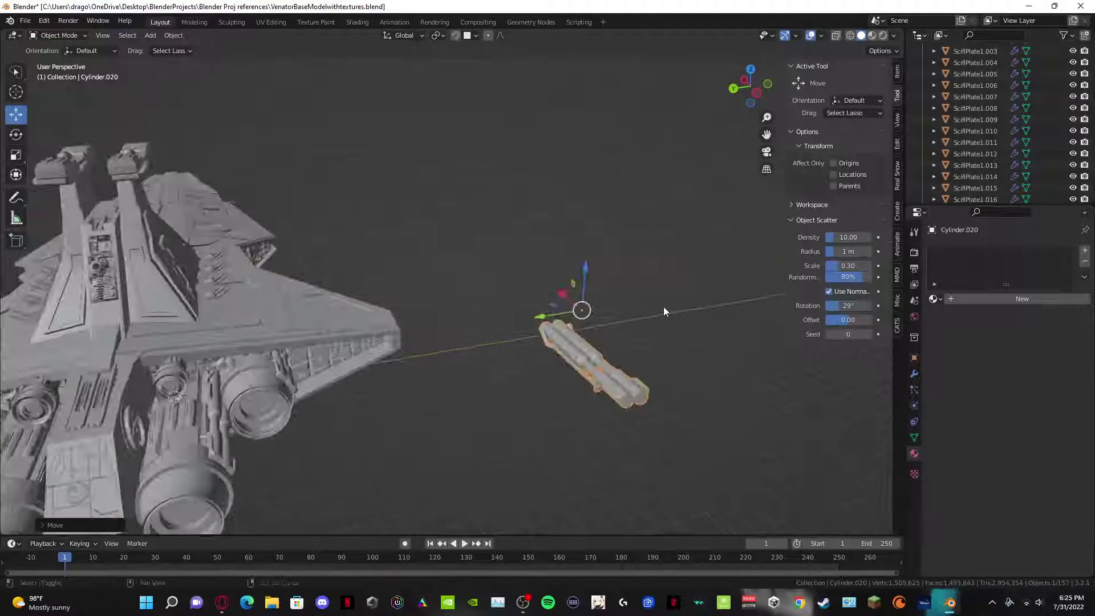
key("g")
left_click(166, 422)
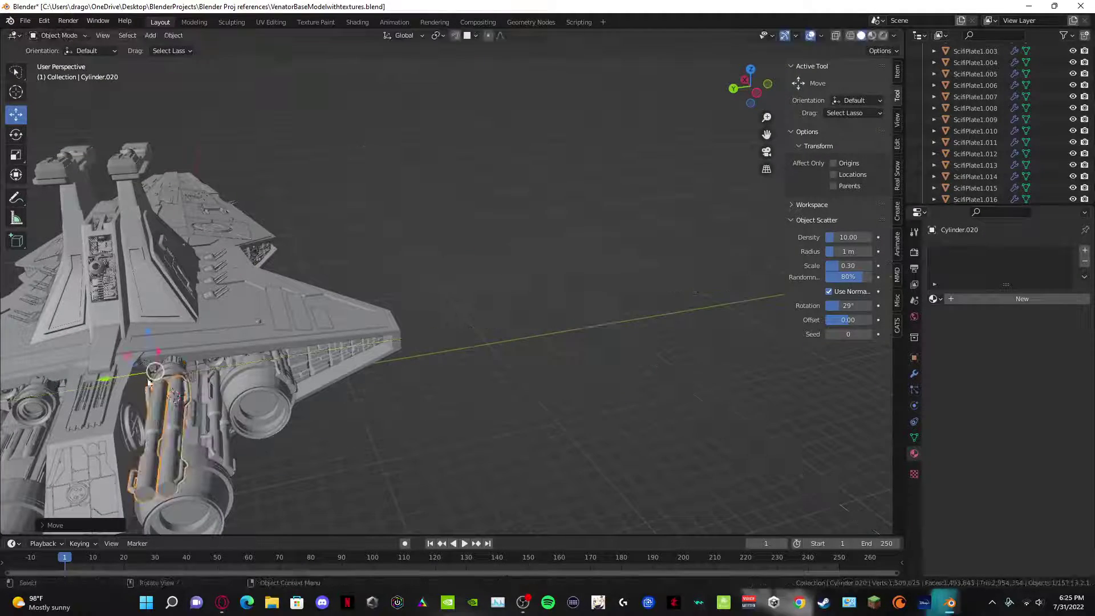
Step: Move the twin-tube part up to the bridge tower and scale it down uniformly to about 0.17
scroll(165, 422, "up", 4)
middle_click_drag(165, 422, 725, 294)
left_click_drag(732, 292, 478, 85)
middle_click_drag(626, 343, 569, 349)
scroll(527, 359, "up", 4)
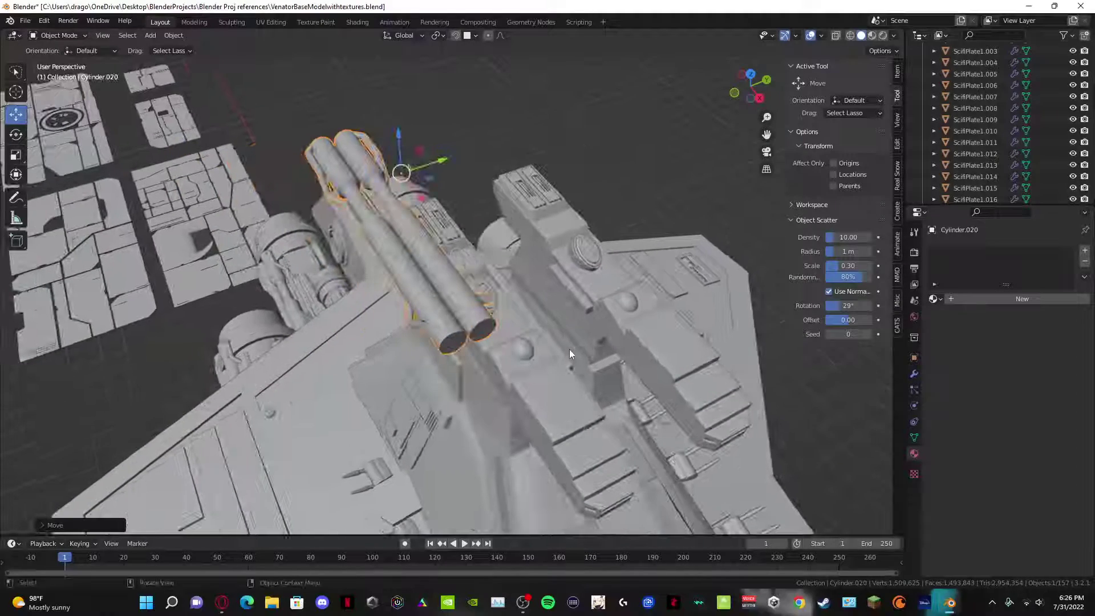
key("s")
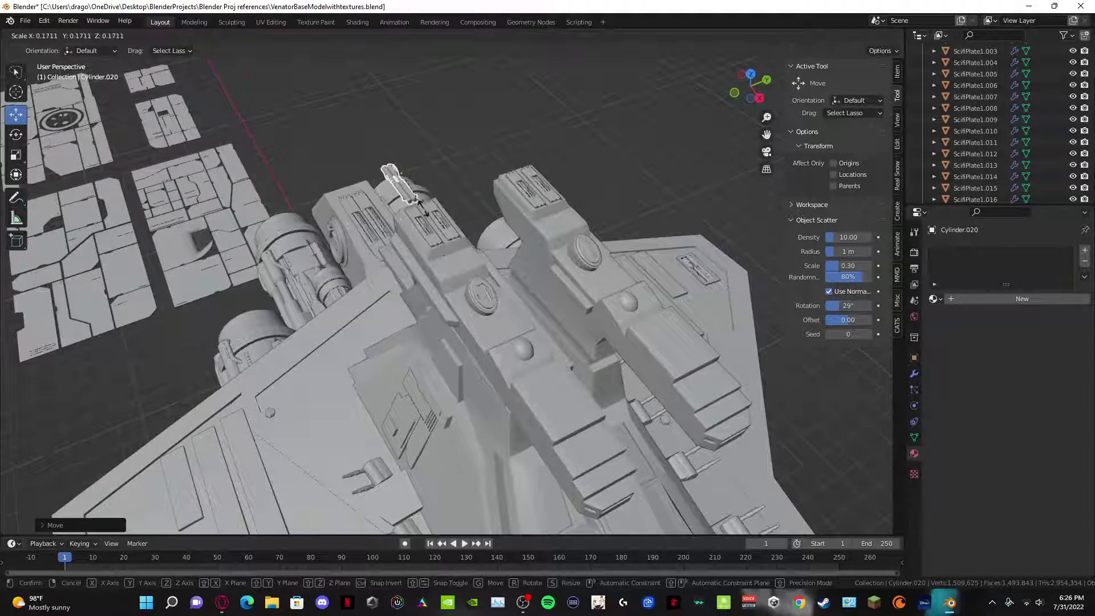
left_click(429, 212)
Step: Move the small part about 4.25 m along X and adjust it along Z and Y toward the bridge's forward block
left_click_drag(413, 190, 529, 335)
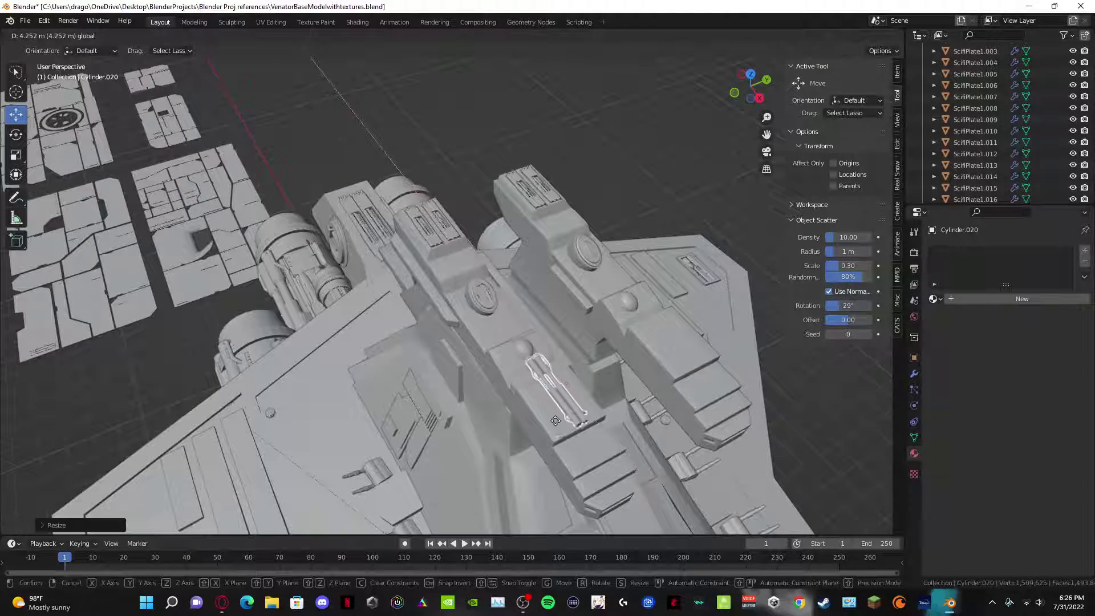
left_click_drag(556, 421, 557, 422)
middle_click_drag(556, 422, 501, 451)
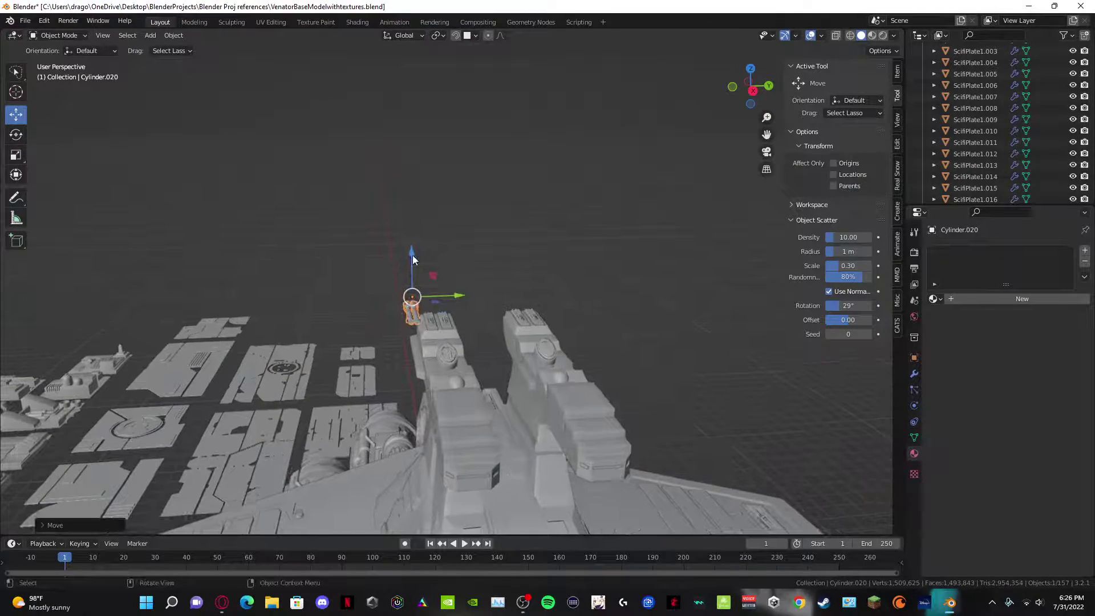
left_click_drag(412, 256, 444, 352)
left_click_drag(459, 391, 495, 394)
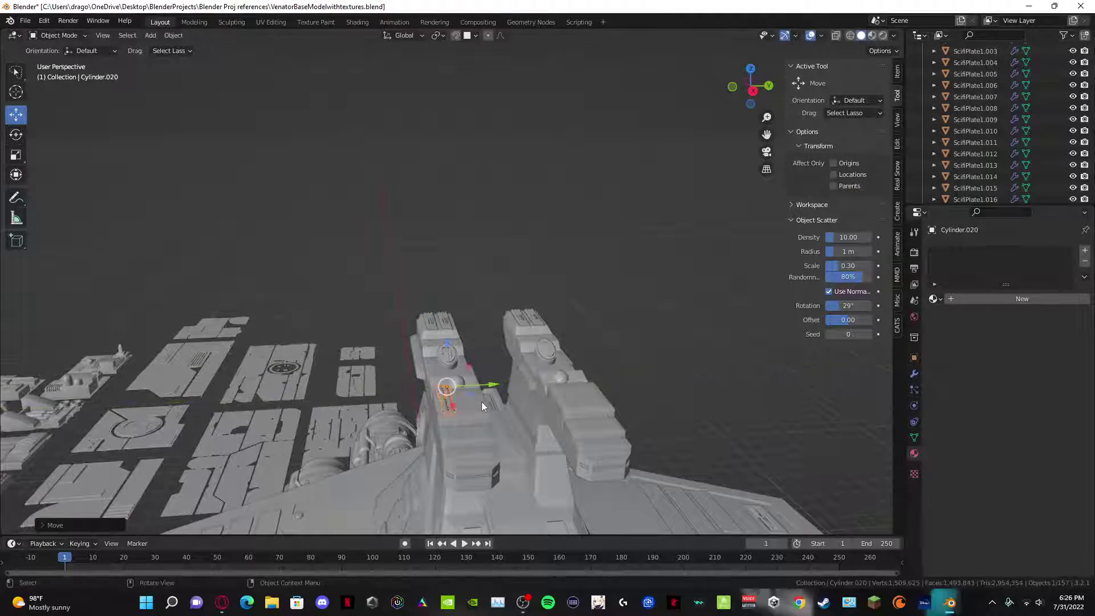
Step: Move the twin-tube part aft along X and lower it along Z into the top of the bridge's forward block
middle_click_drag(481, 401, 512, 324)
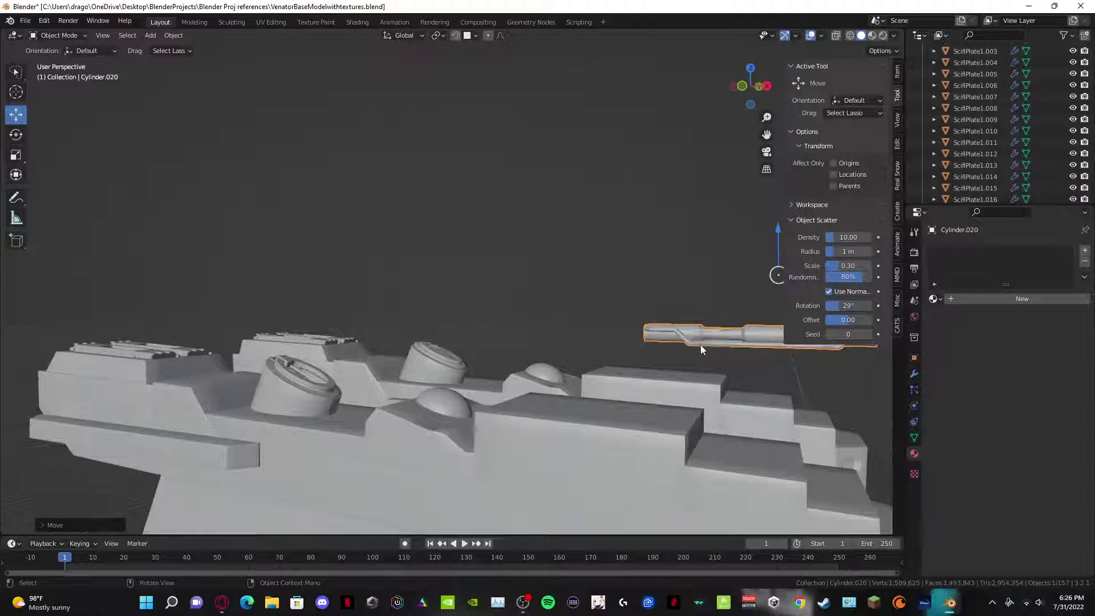
scroll(701, 345, "down", 2)
key("g")
key("x")
left_click(606, 302)
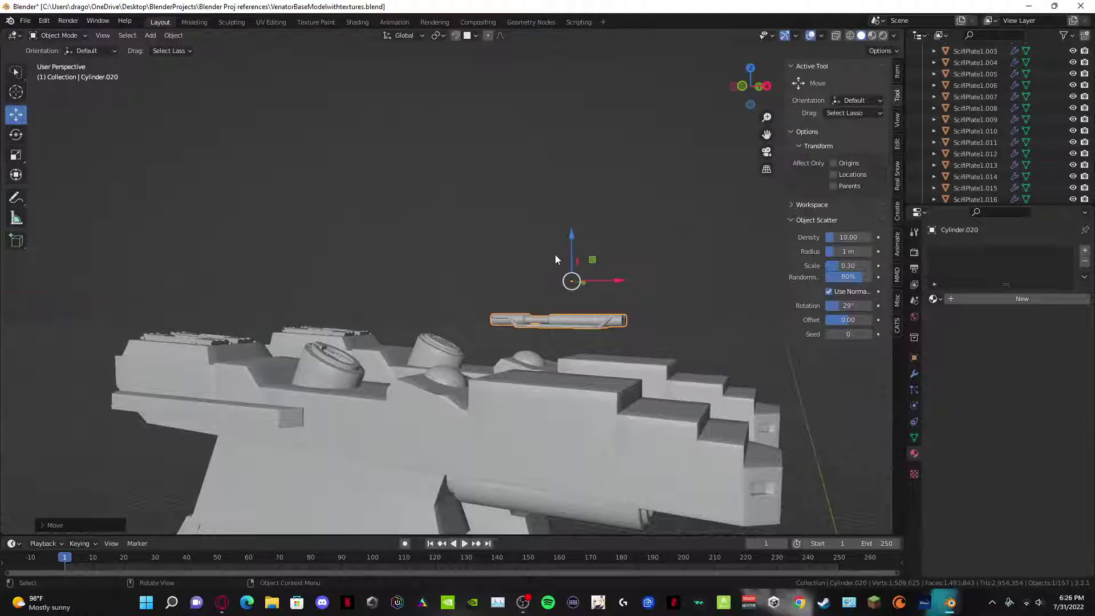
key("g")
key("z")
left_click(566, 323)
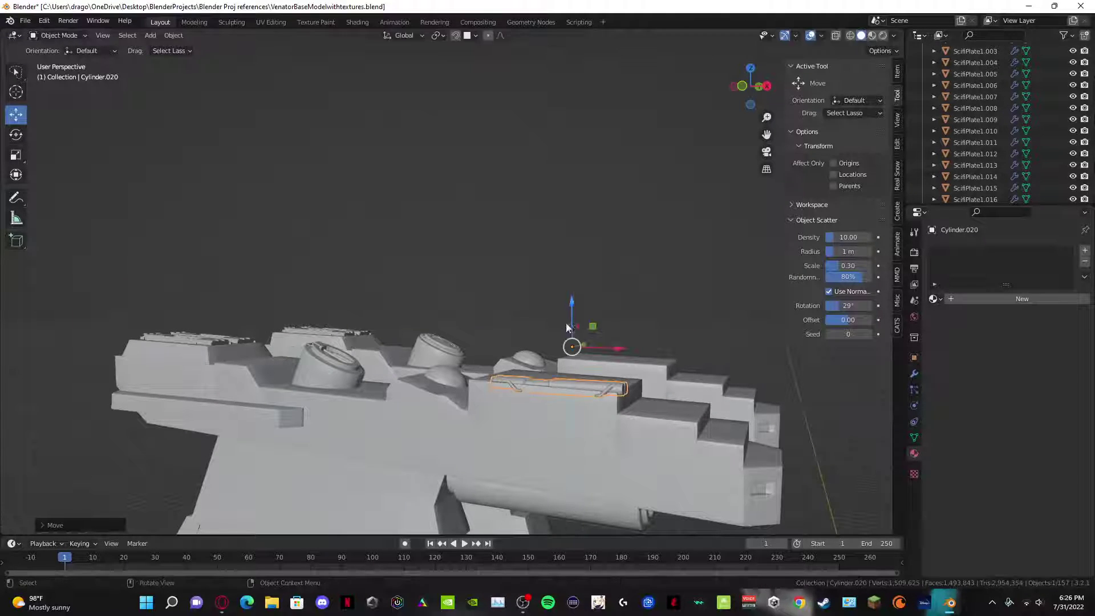
Step: Shift the twin-tube part about 0.06 m inboard along Y, away from the block's outer edge
middle_click_drag(566, 323, 530, 406)
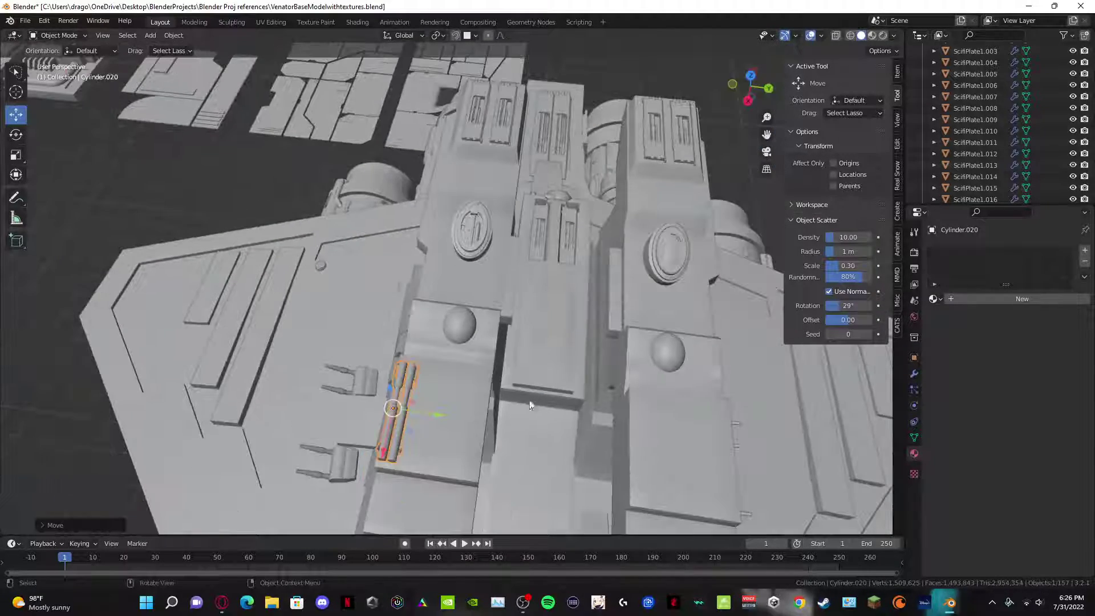
key("g")
key("y")
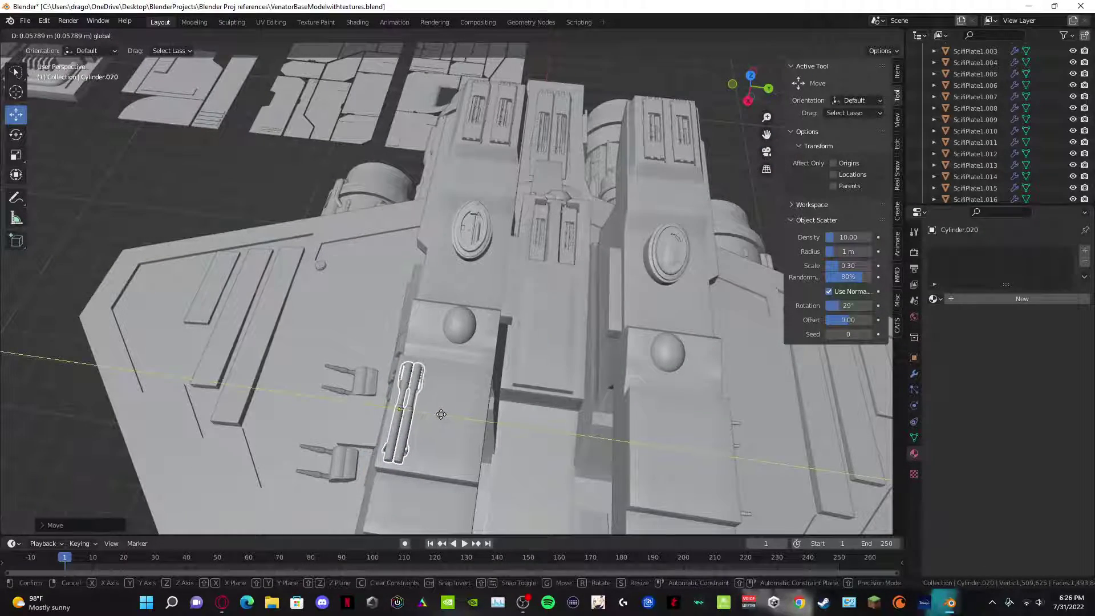
left_click(442, 414)
Step: Duplicate the twin-tube part onto the outer side of the other bridge's forward block and check both placements
middle_click_drag(447, 414, 512, 415)
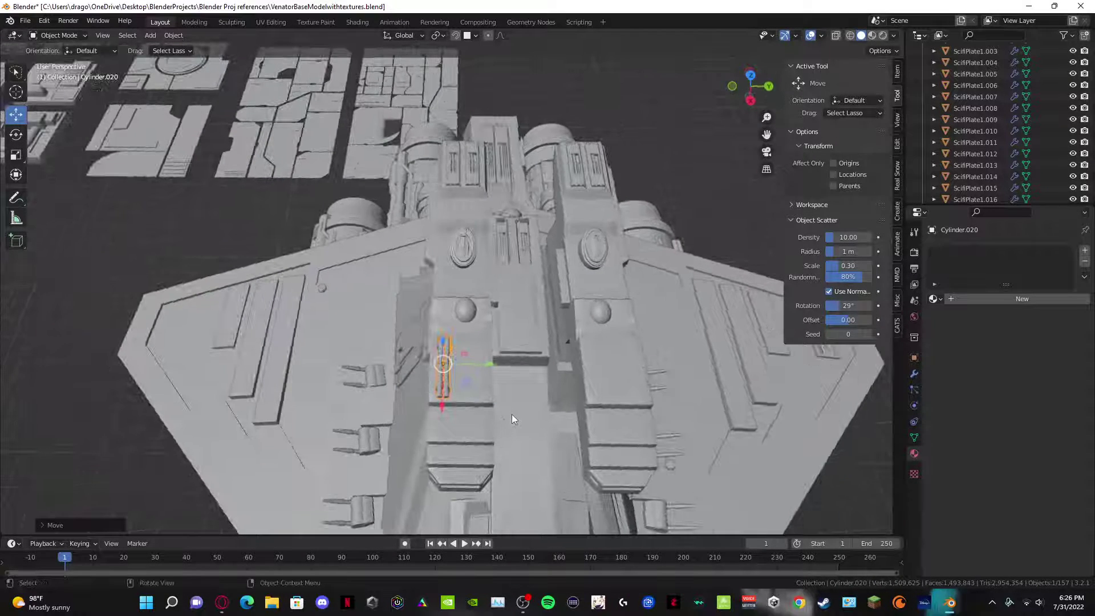
key("shift+d")
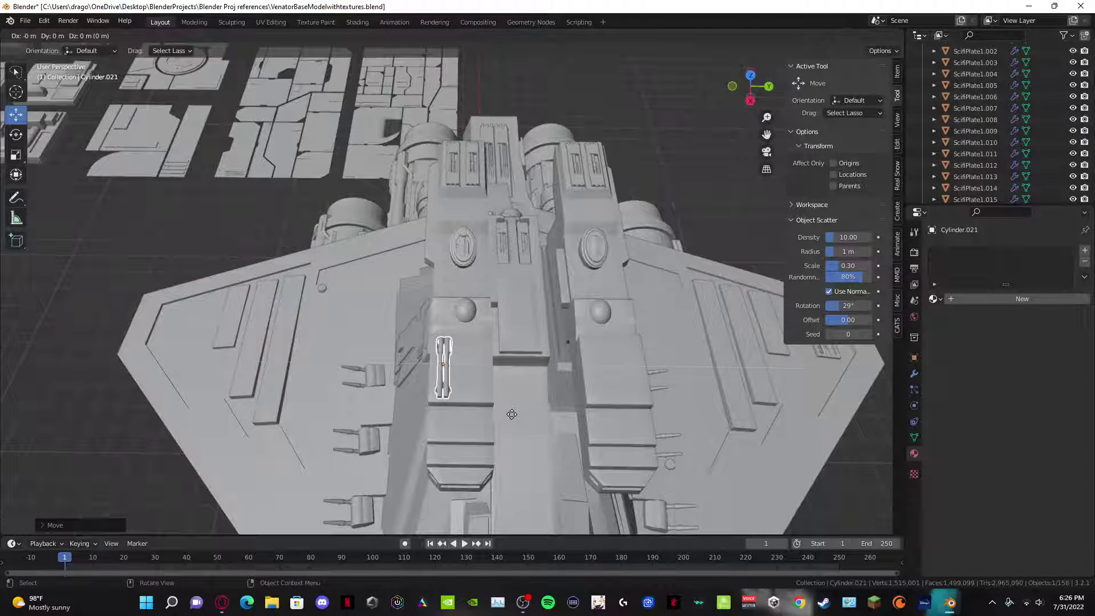
left_click(706, 404)
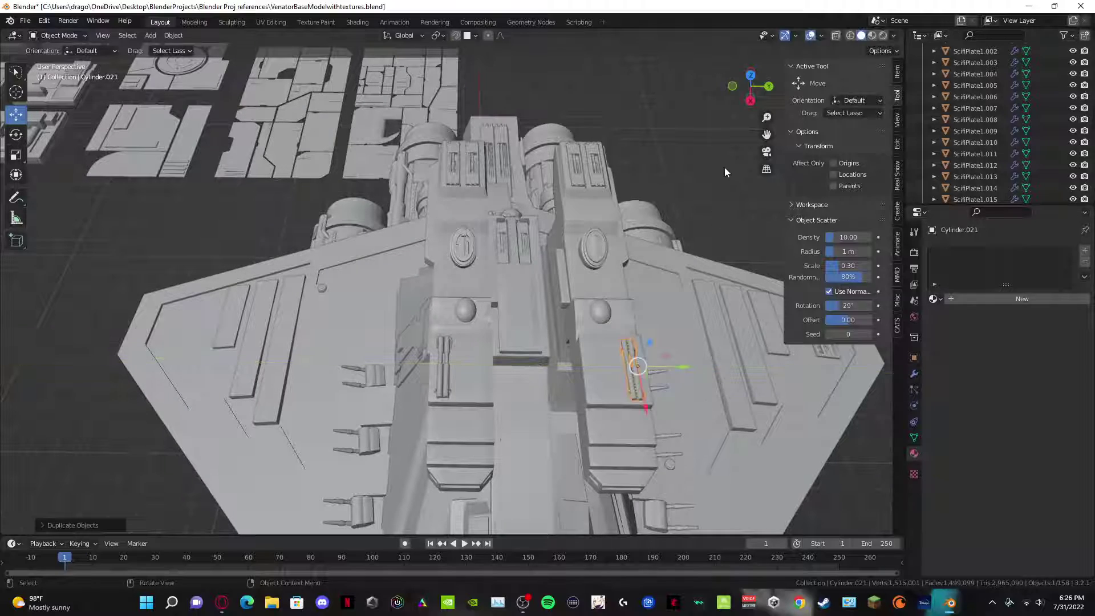
middle_click_drag(675, 263, 98, 437)
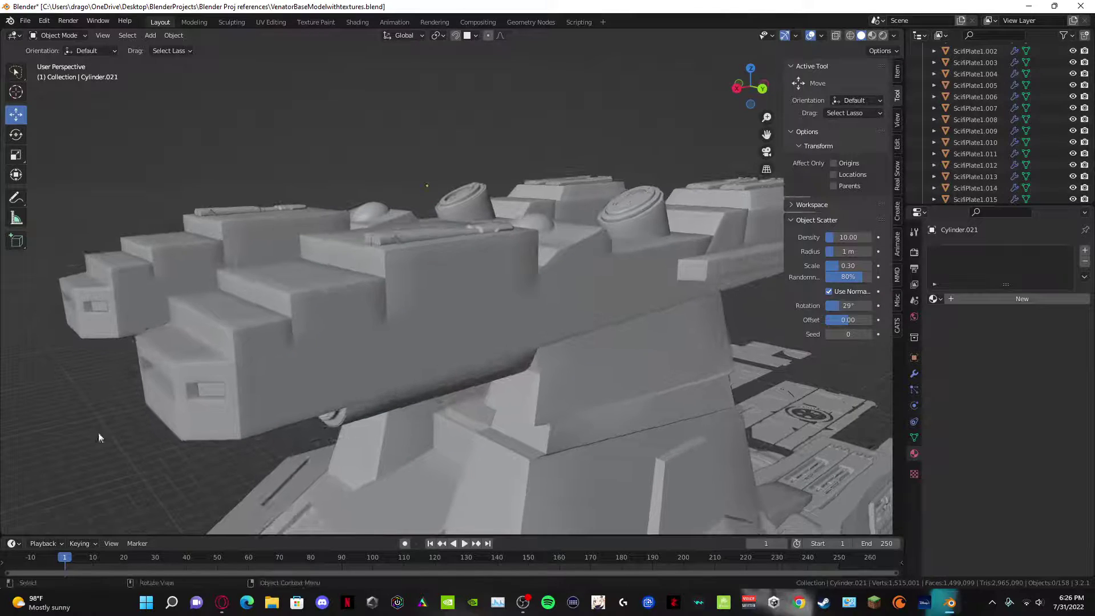
scroll(570, 257, "down", 3)
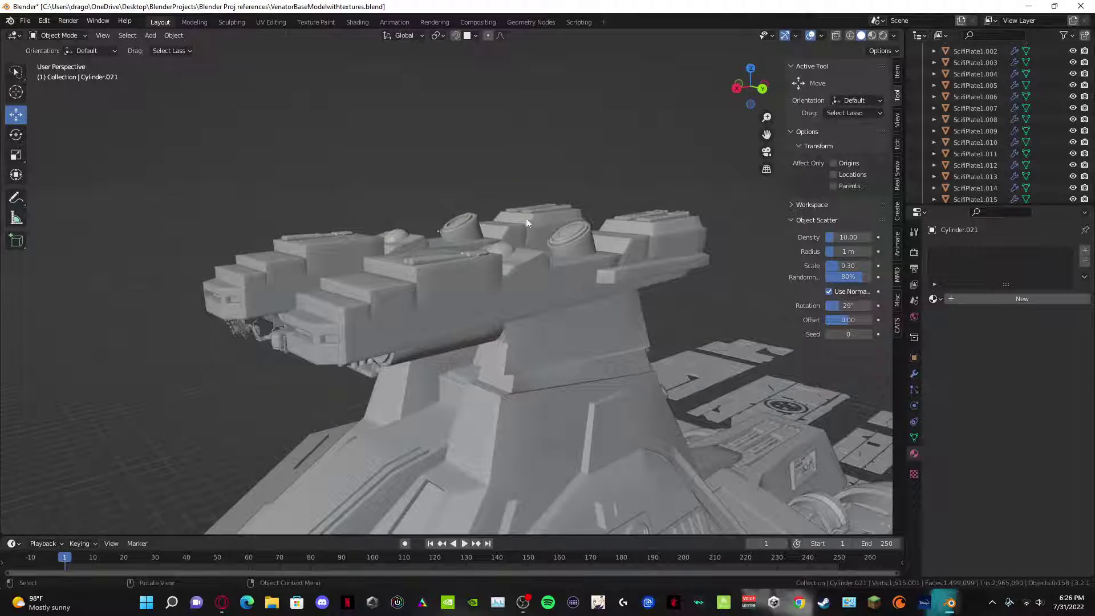
middle_click_drag(461, 278, 514, 287)
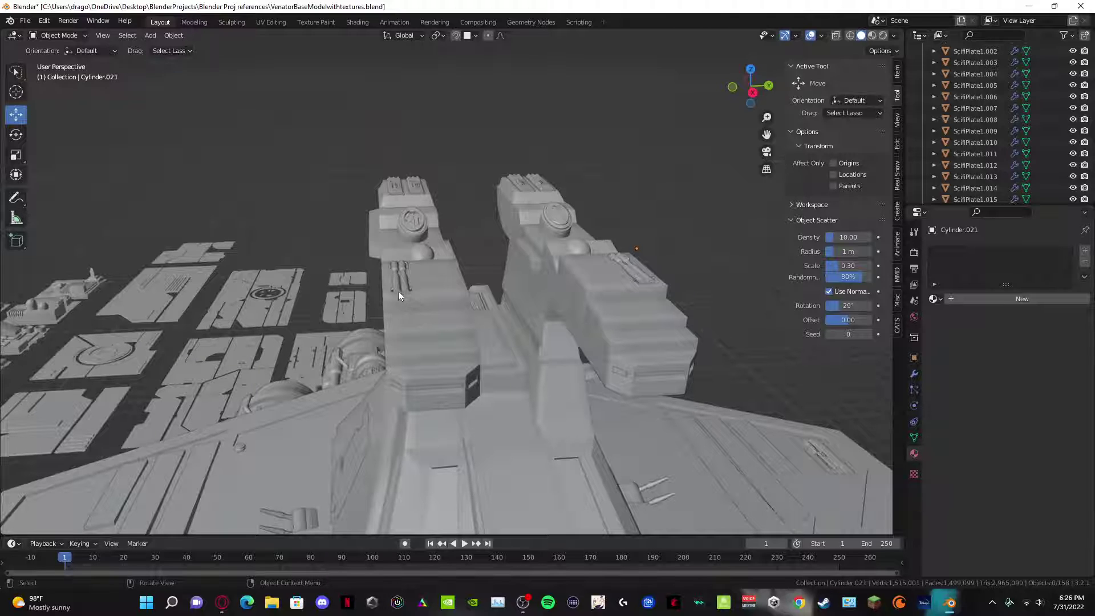
middle_click_drag(321, 288, 619, 253)
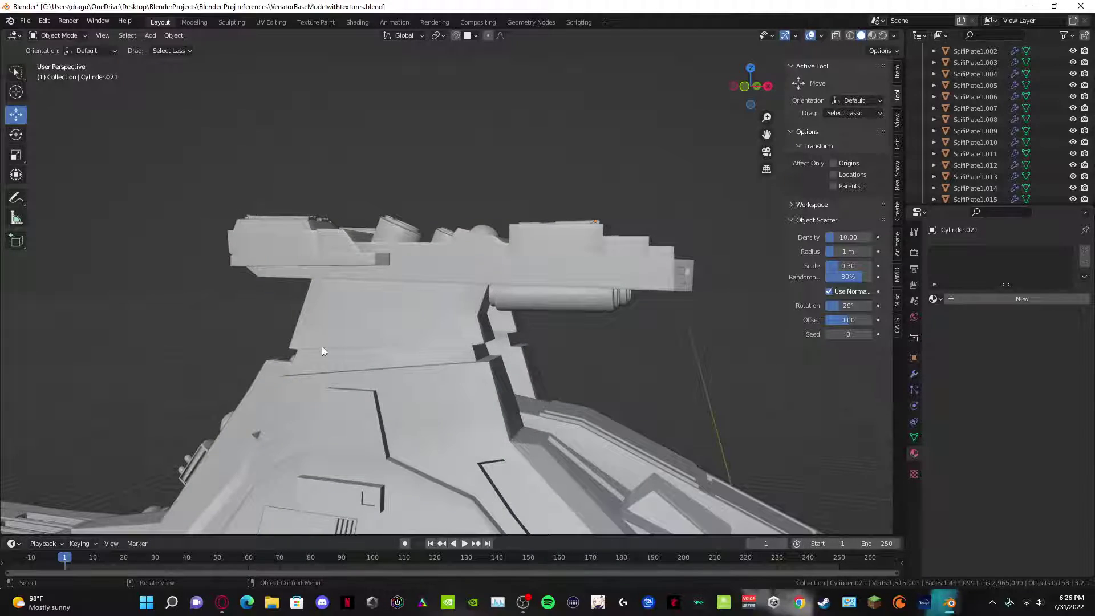
Step: Inspect the bridge towers from several angles and browse the kitbash parts for another piece of paneling
middle_click_drag(322, 349, 194, 360)
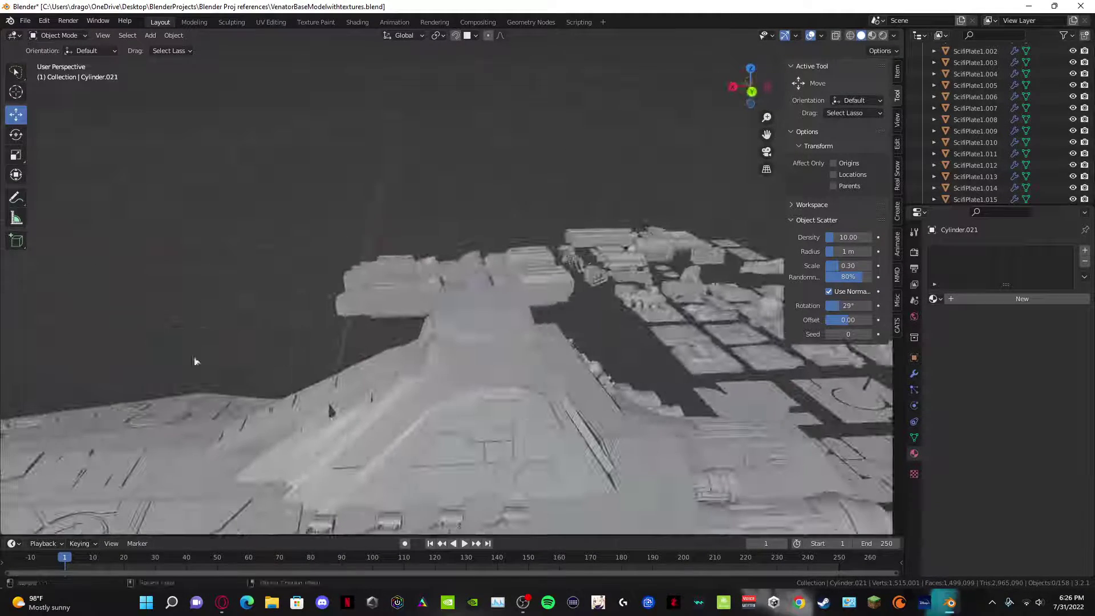
middle_click_drag(590, 384, 522, 285)
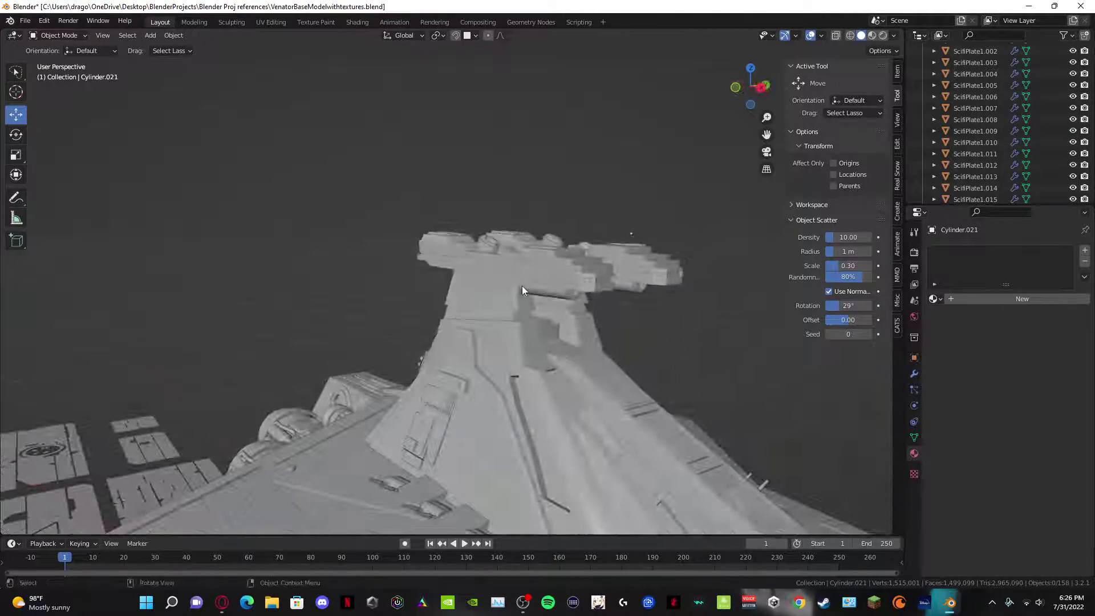
middle_click_drag(248, 406, 429, 342)
scroll(428, 342, "down", 4)
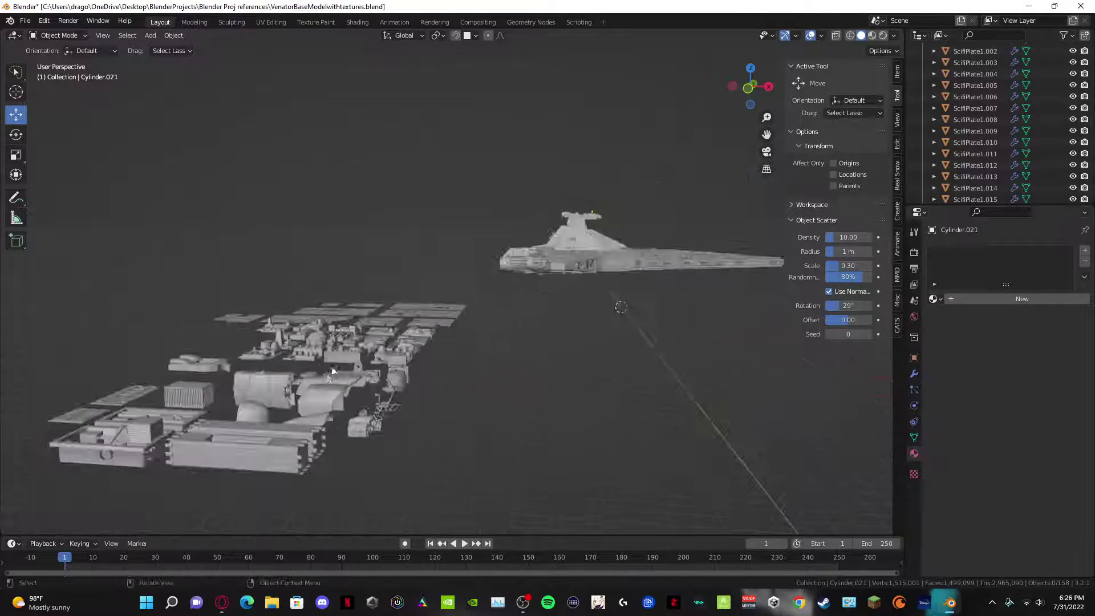
middle_click_drag(297, 396, 679, 219)
scroll(245, 448, "up", 5)
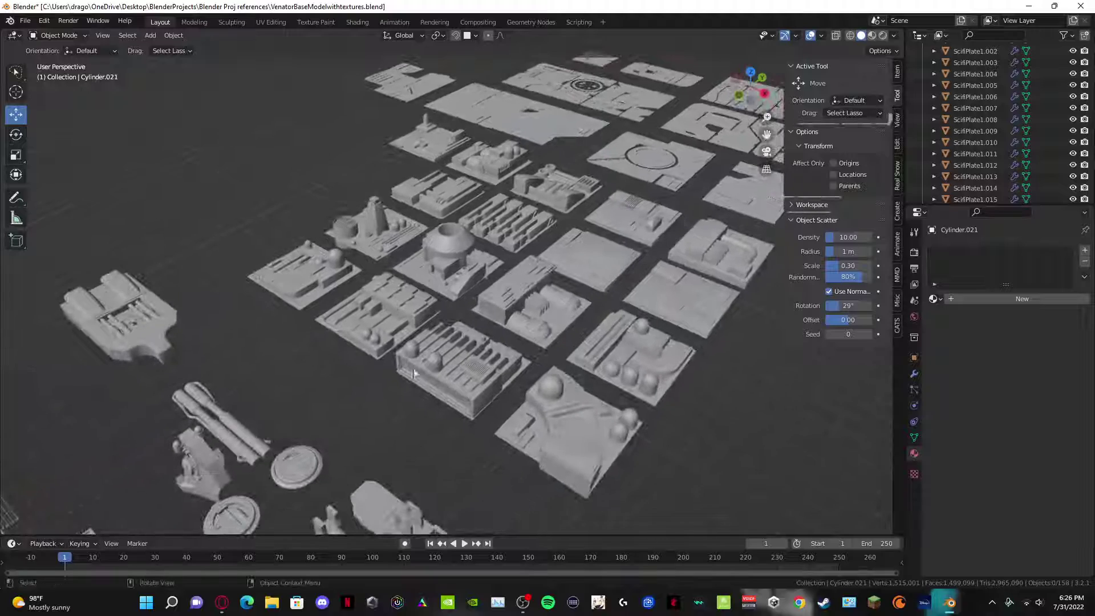
scroll(293, 388, "down", 4)
middle_click_drag(292, 388, 450, 281, "shift")
scroll(441, 318, "up", 3)
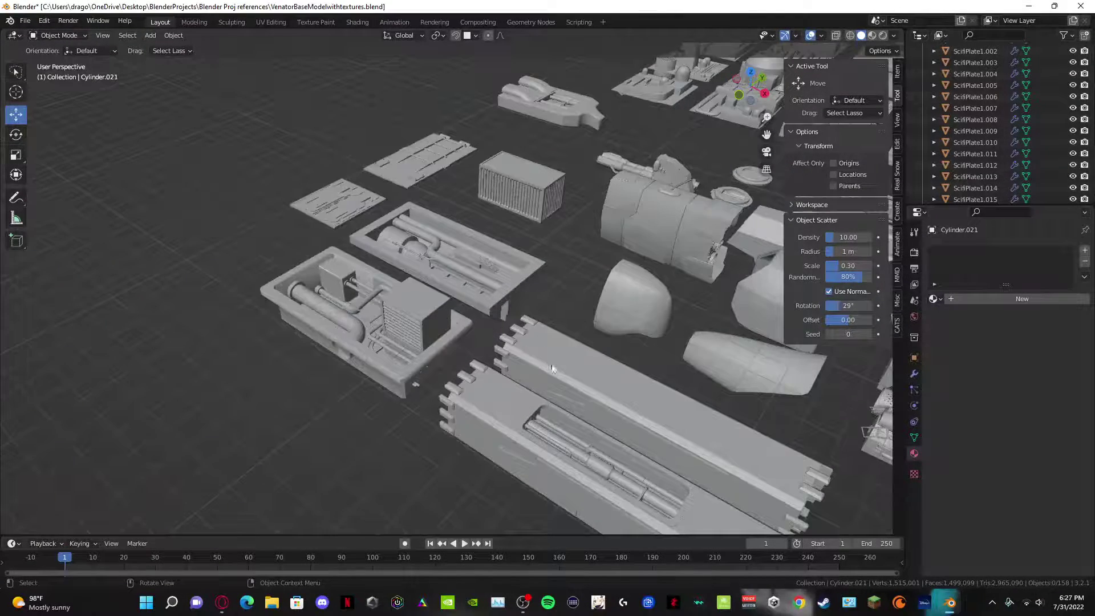
middle_click_drag(553, 368, 511, 372)
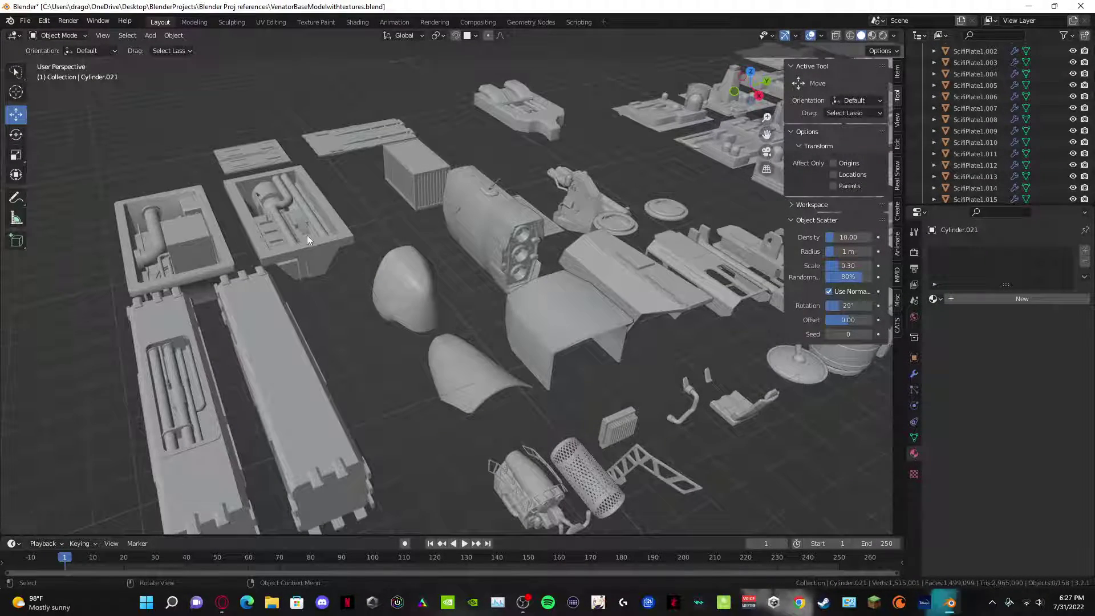
middle_click_drag(335, 160, 401, 196)
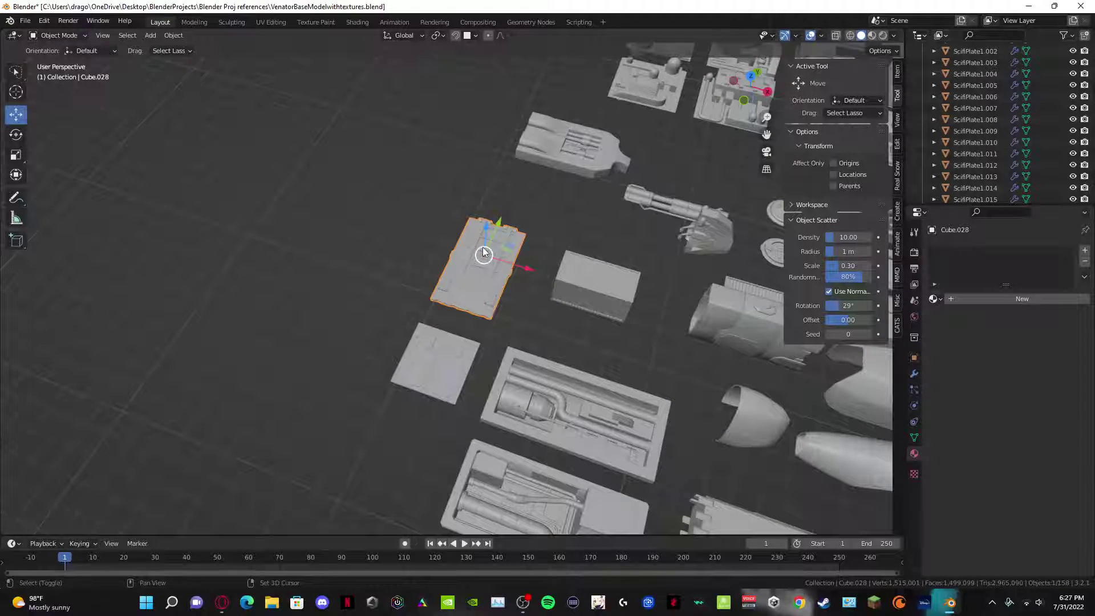
Step: Duplicate the long rectangular panel plate from the kitbash layout and move the copy across to the ship's bridge
key("shift+d")
left_click(666, 101)
middle_click_drag(673, 117, 354, 398, "shift")
scroll(355, 398, "up", 1)
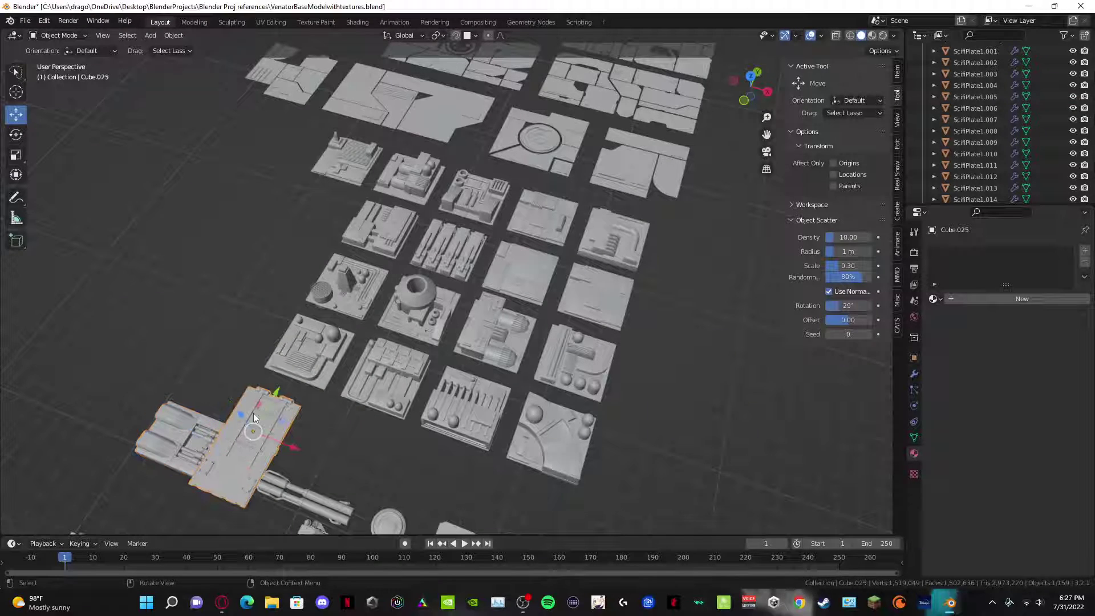
left_click_drag(242, 422, 604, 313)
scroll(604, 313, "down", 8)
middle_click_drag(571, 335, 402, 307)
left_click_drag(334, 253, 705, 511)
Step: Rotate the plate copy 90° about Z and scale it down uniformly toward the size of the bridge's forward block
middle_click_drag(756, 496, 565, 326, "shift")
scroll(528, 340, "up", 7)
middle_click_drag(524, 245, 556, 124, "shift")
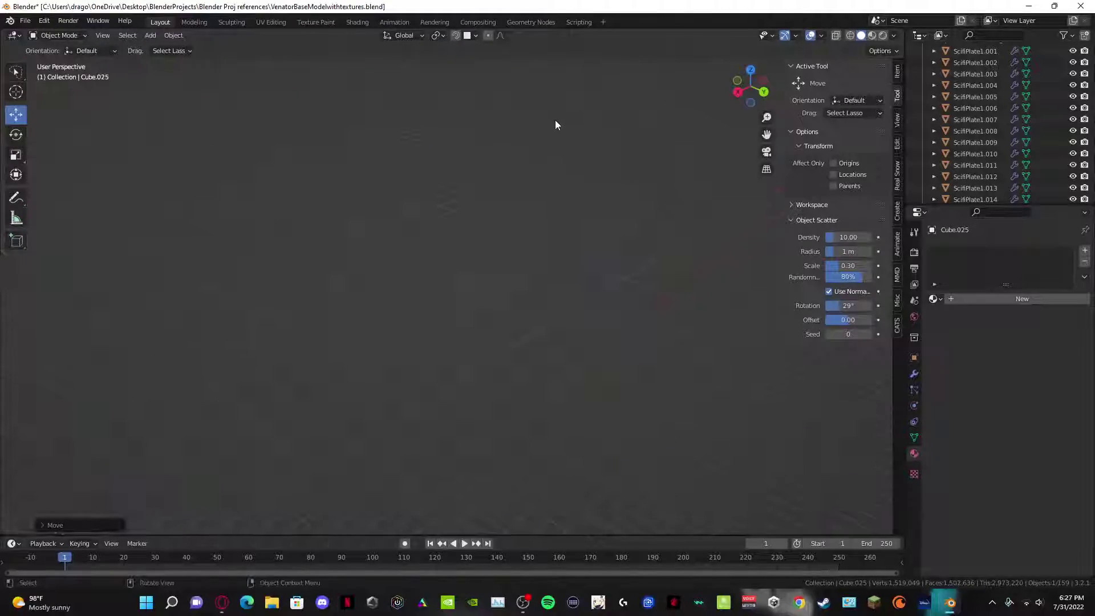
scroll(506, 222, "down", 6)
scroll(521, 291, "up", 6)
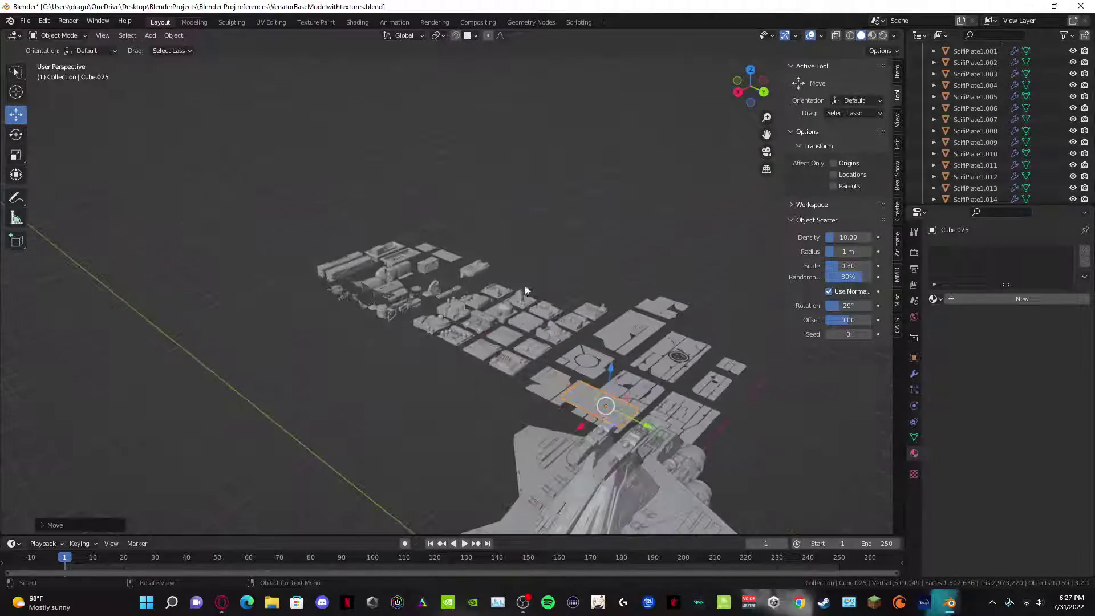
middle_click_drag(601, 275, 519, 318, "shift")
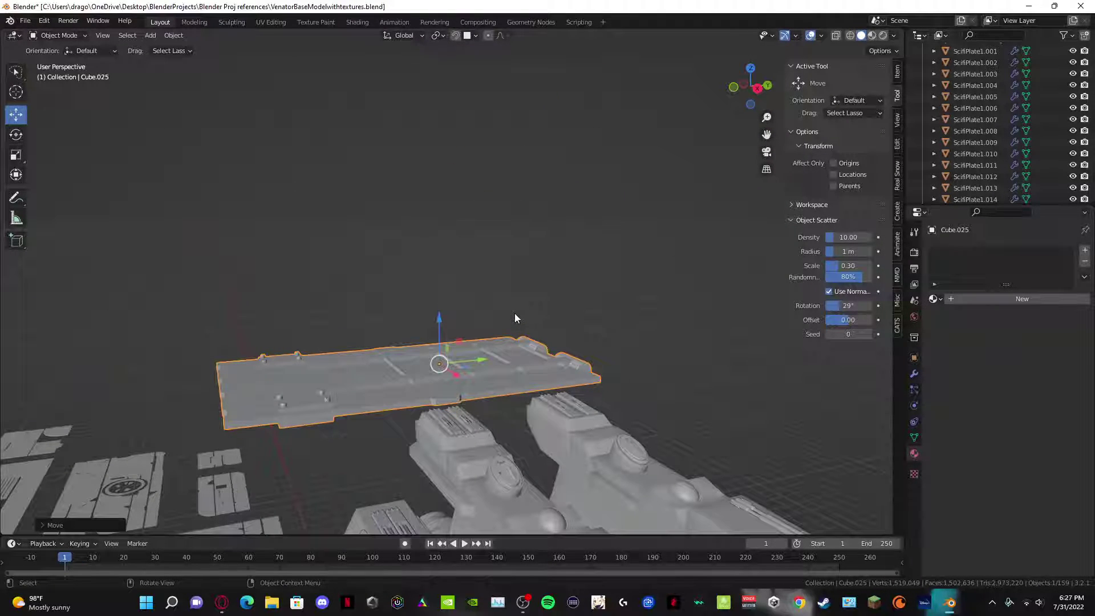
type("rz9")
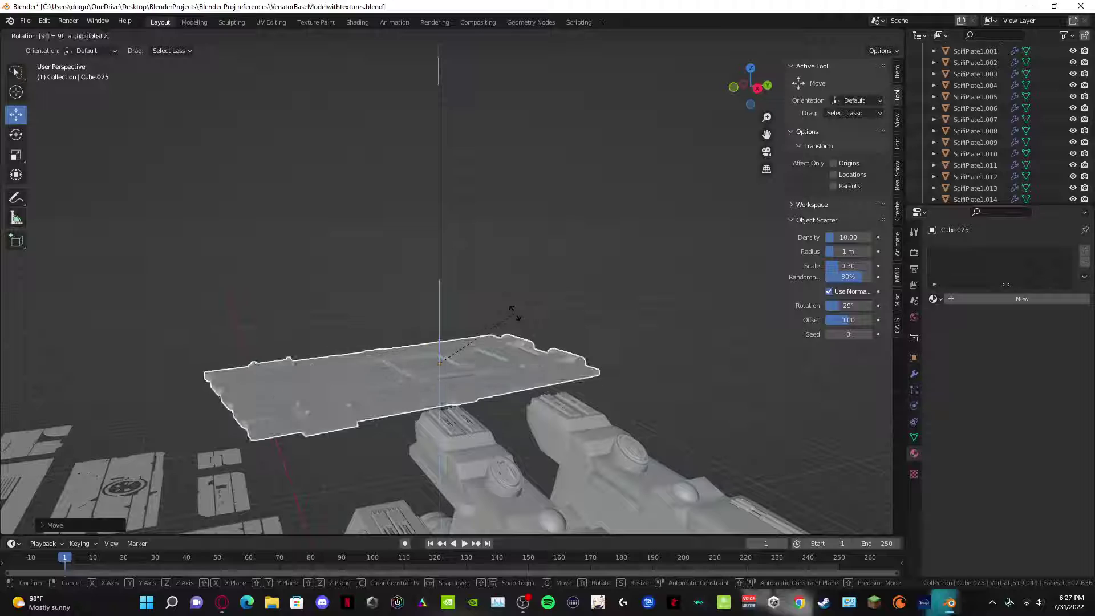
type("0")
key("Return")
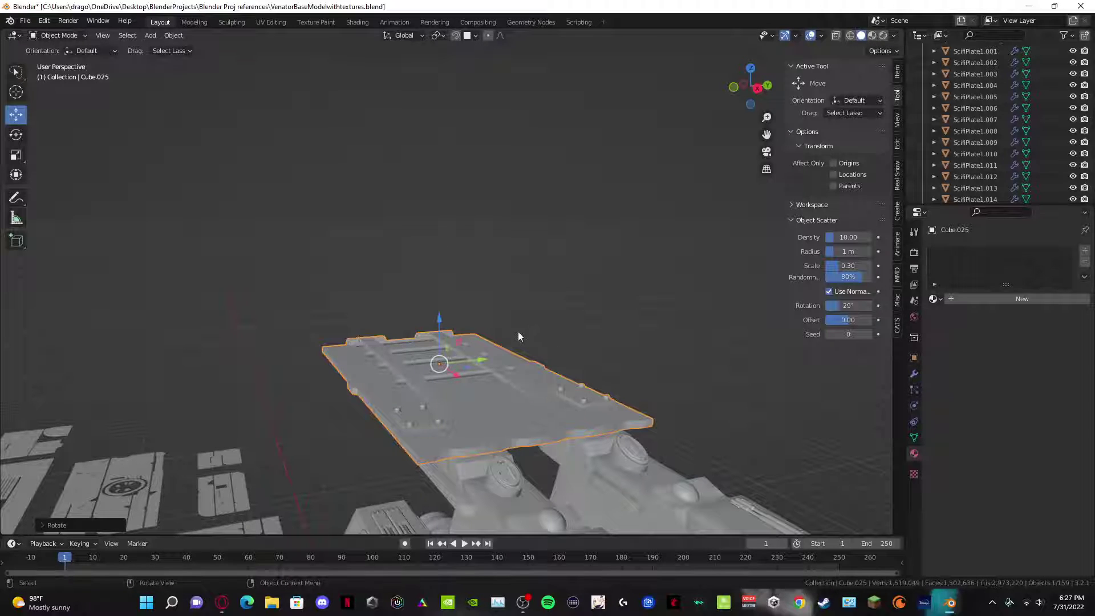
key("g")
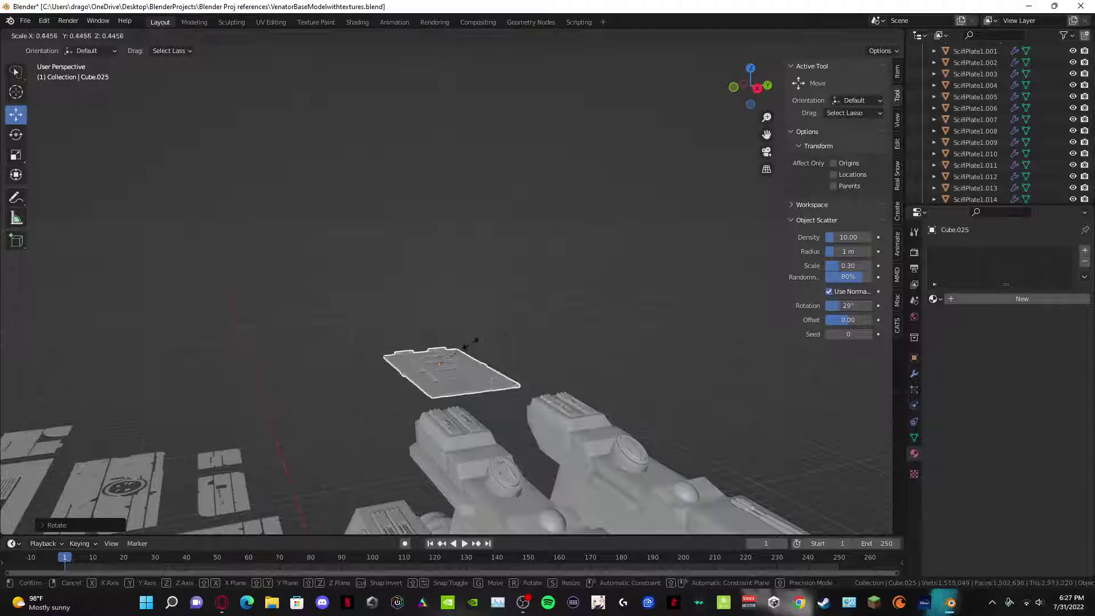
left_click(454, 362)
Step: Lower the plate along Z and position it on top of the bridge's forward block, beside the twin-tube part
left_click_drag(440, 333, 440, 465)
middle_click_drag(482, 471, 447, 398, "shift")
left_click_drag(357, 310, 525, 317)
left_click(579, 210)
middle_click_drag(579, 211, 312, 260)
scroll(405, 223, "up", 5)
scroll(405, 222, "down", 6)
left_click_drag(305, 275, 364, 281)
scroll(364, 281, "down", 3)
middle_click_drag(364, 281, 502, 319)
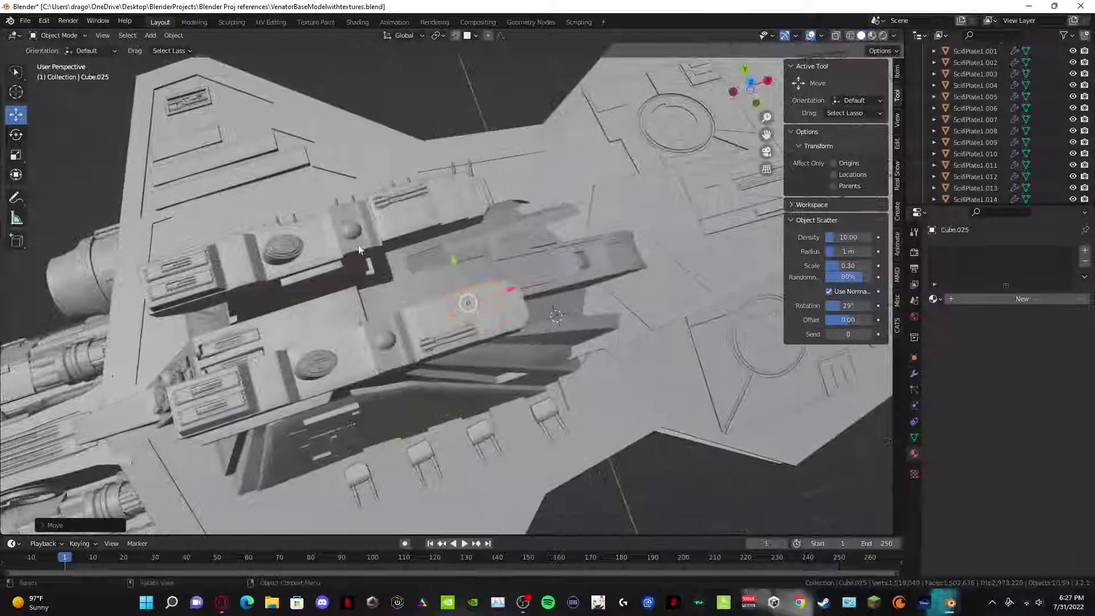
scroll(502, 320, "up", 3)
left_click_drag(554, 333, 417, 389)
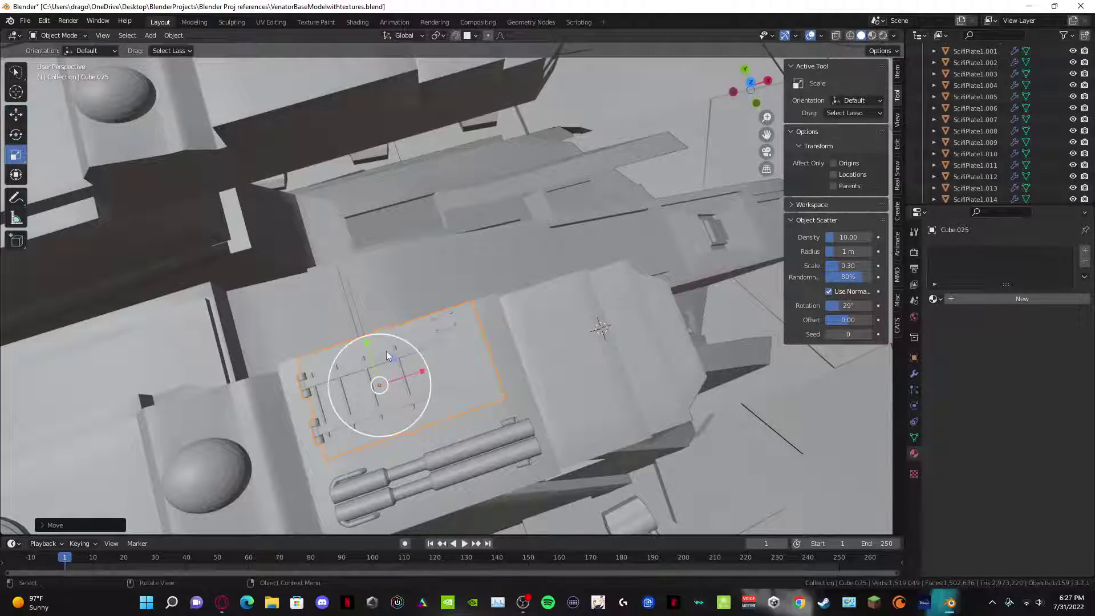
Step: Stretch the plate slightly along X and rotate it so that it lies level
left_click_drag(422, 374, 440, 375)
scroll(440, 376, "down", 3)
middle_click_drag(440, 375, 443, 312)
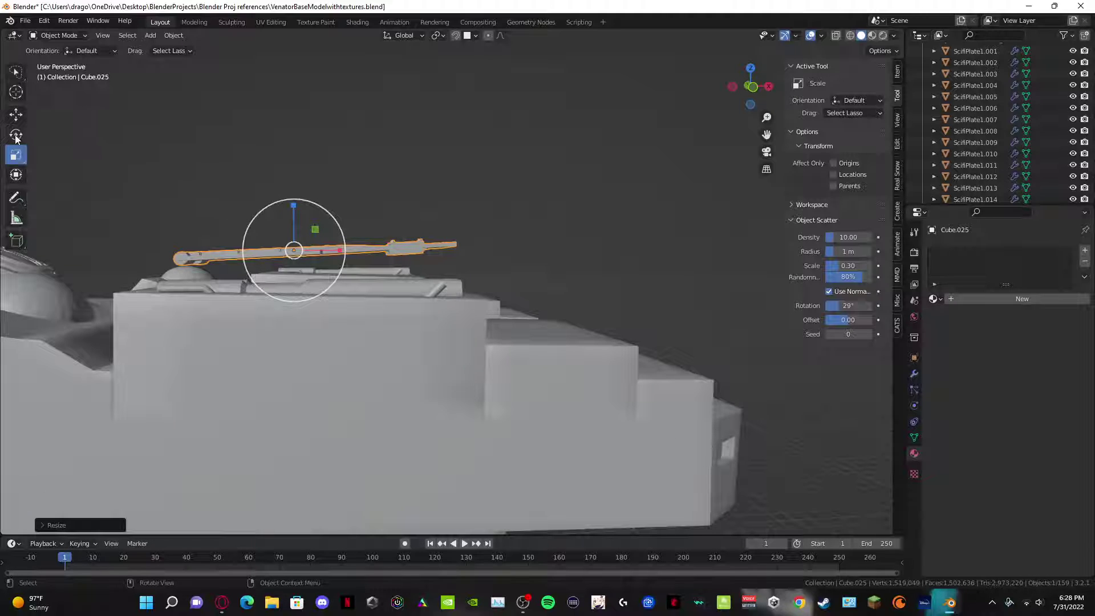
left_click_drag(307, 210, 35, 201)
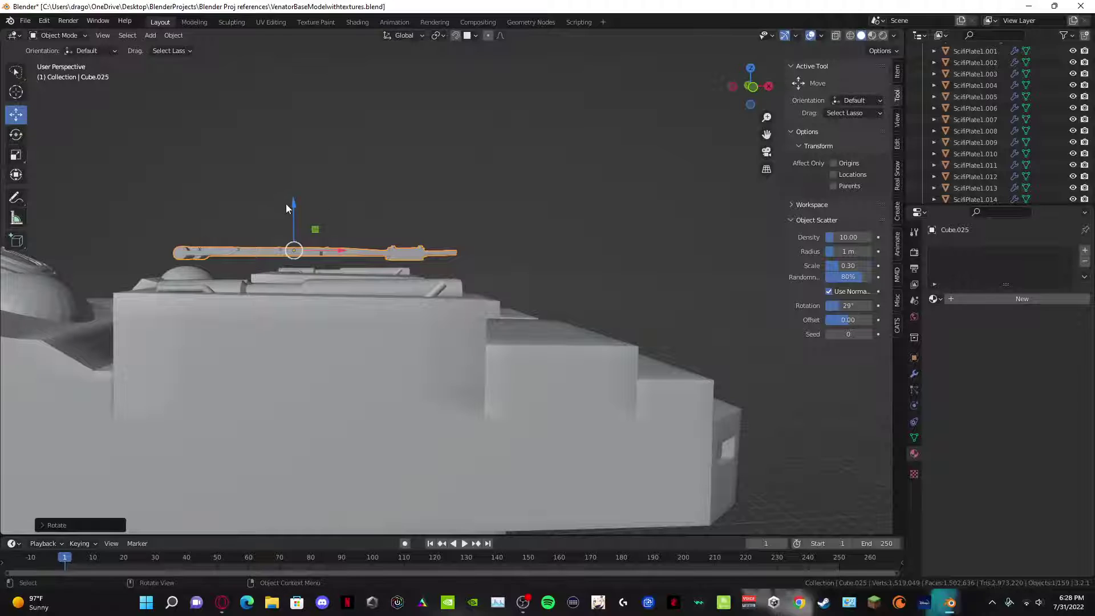
Step: Seat the plate on the forward block by lowering it along Z and fine-tuning its tilt to the top surface
left_click_drag(289, 210, 296, 233)
middle_click_drag(552, 218, 331, 226)
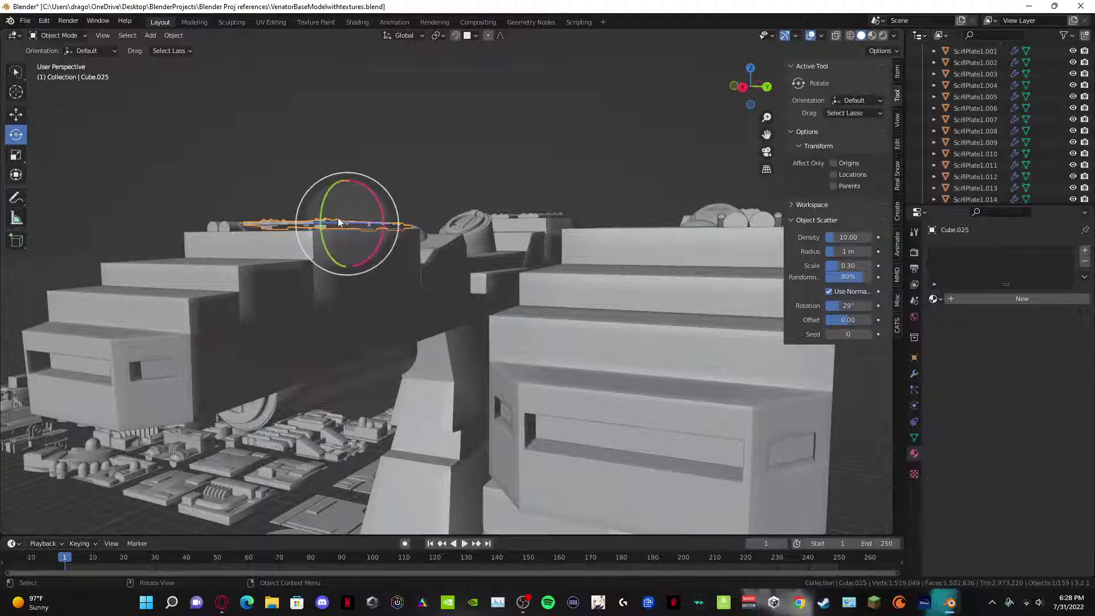
left_click_drag(319, 208, 322, 211)
middle_click_drag(400, 204, 503, 308, "shift")
scroll(490, 303, "down", 2)
left_click_drag(402, 242, 404, 247)
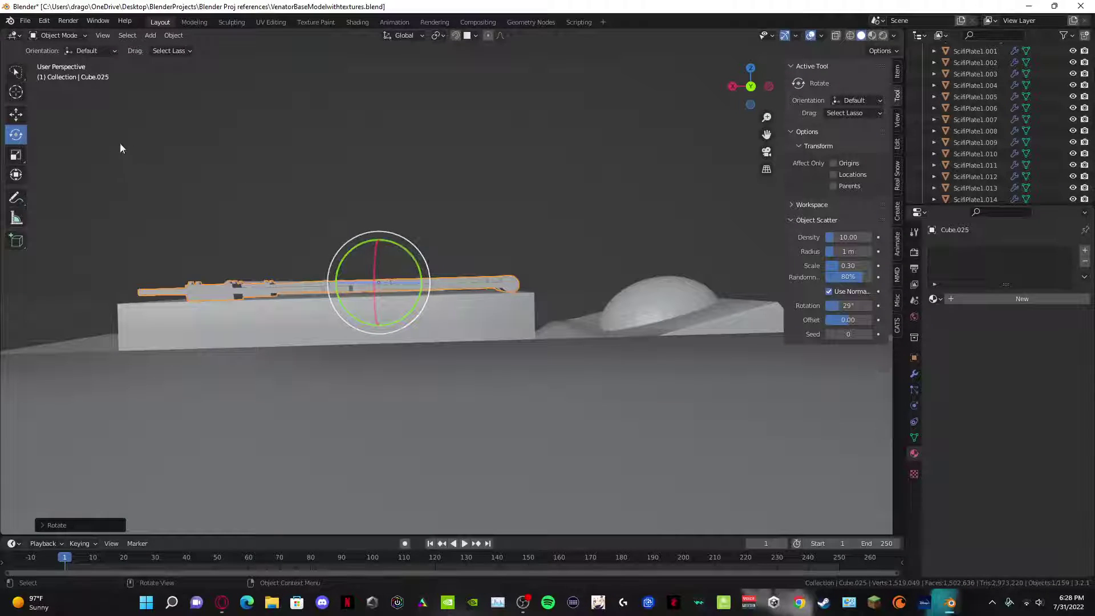
left_click(16, 115)
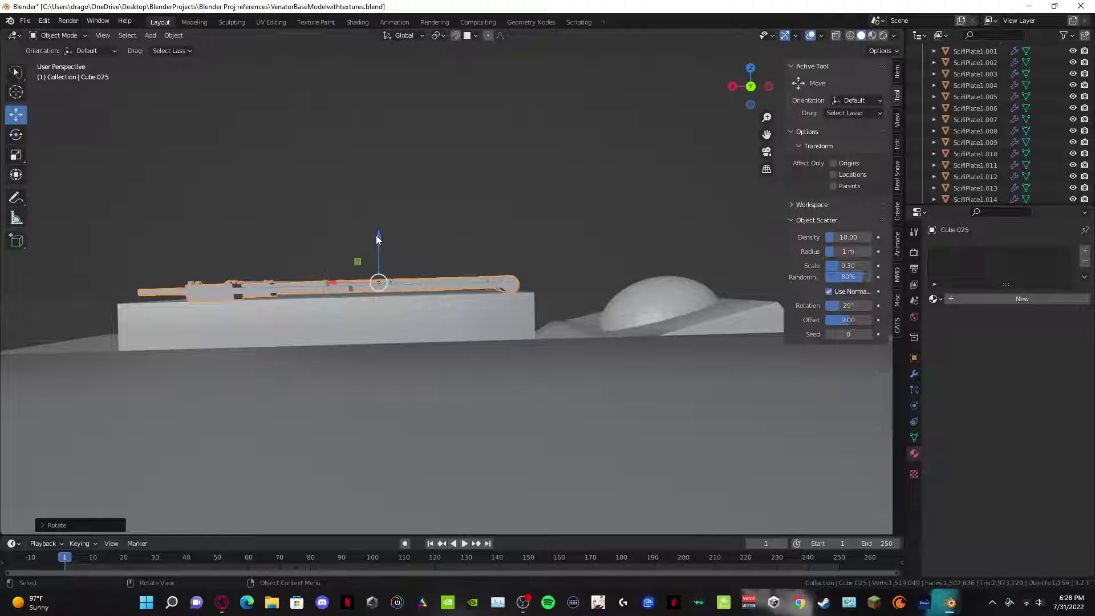
left_click_drag(381, 241, 378, 244)
Step: Check the plate's placement and compare the fittings on both bridge towers from several angles and distances
middle_click_drag(303, 128, 281, 227)
scroll(327, 241, "up", 3)
scroll(327, 245, "down", 6)
left_click(304, 215)
mouse_move(208, 240)
middle_mouse_down("shift")
mouse_move(381, 210)
mouse_move(342, 293)
middle_mouse_up("shift")
scroll(381, 210, "up", 4)
scroll(342, 294, "up", 2)
scroll(335, 302, "down", 4)
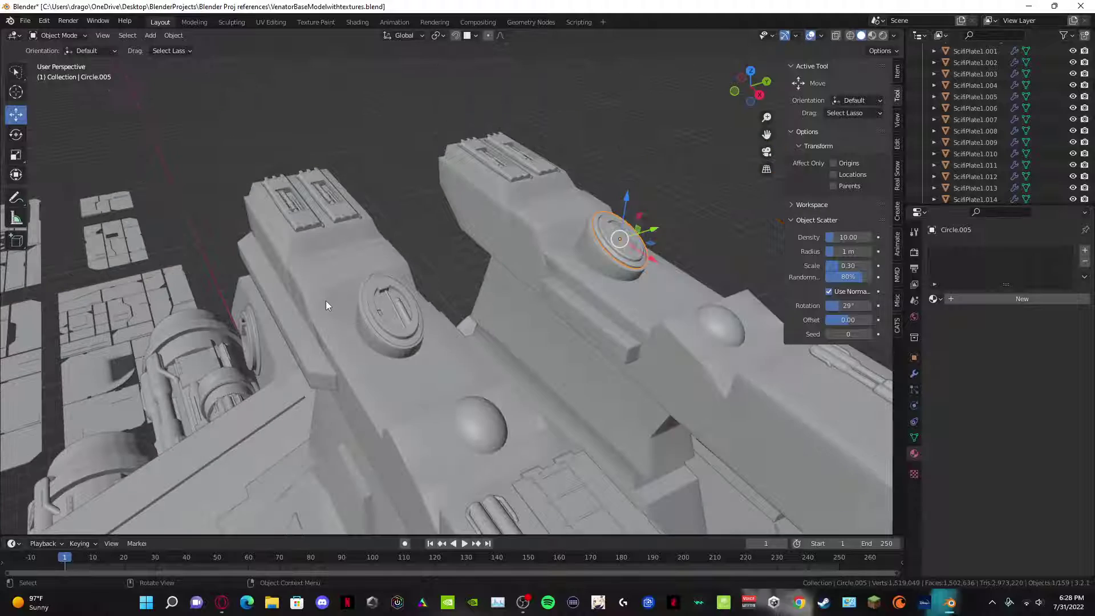
scroll(403, 315, "down", 2)
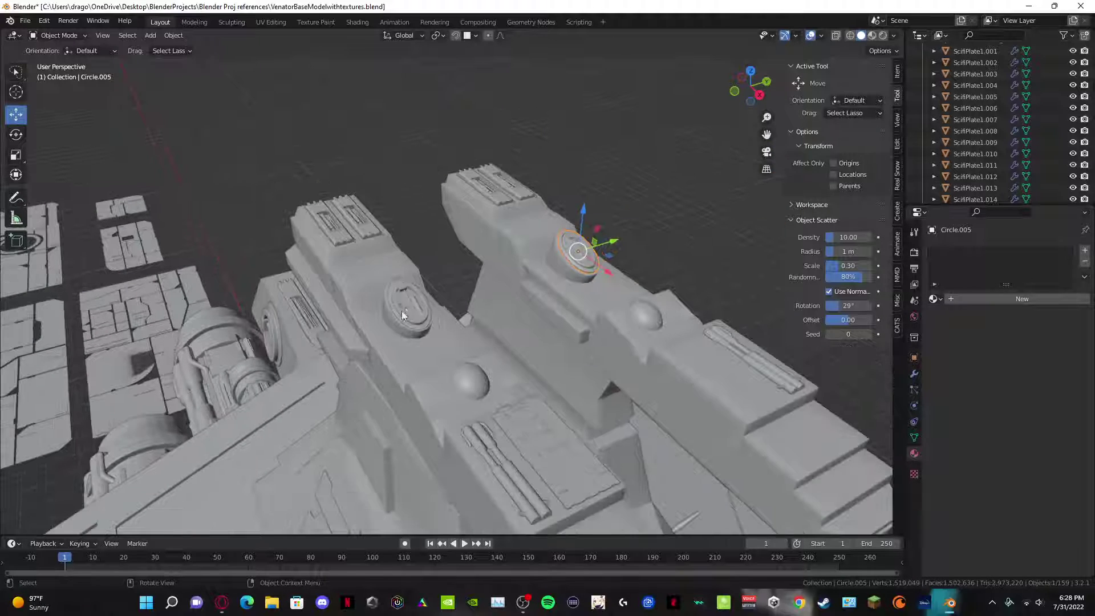
middle_click_drag(436, 327, 447, 296)
scroll(268, 300, "down", 3)
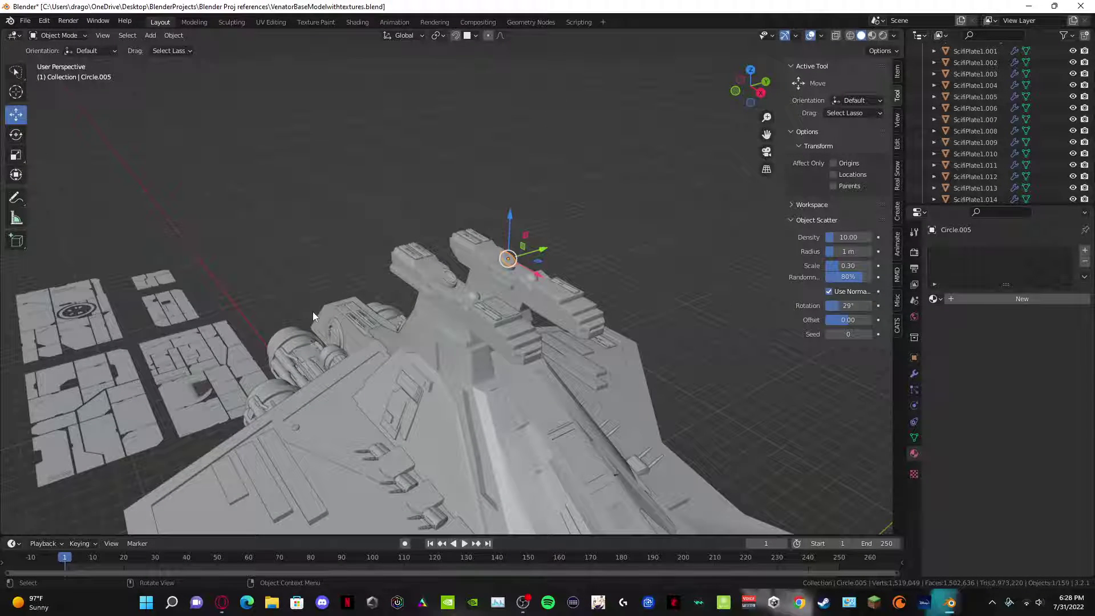
Step: Duplicate the small square panel plate from the kitbash layout and drop the copy nearer the ship
middle_click_drag(142, 364, 539, 125, "shift")
scroll(538, 125, "down", 5)
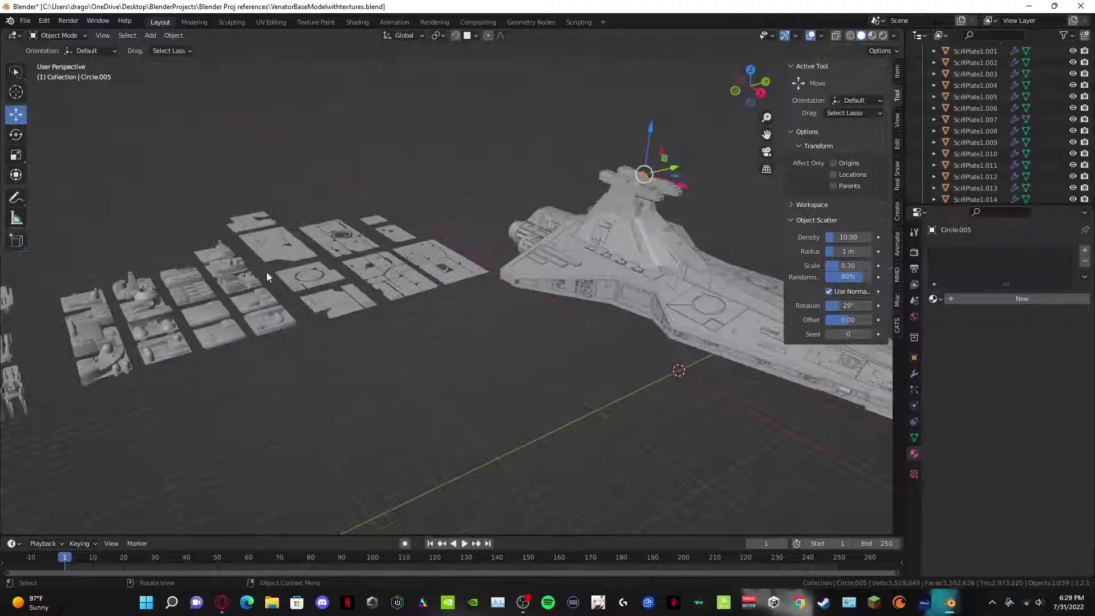
scroll(267, 277, "down", 4)
middle_click_drag(266, 277, 455, 250, "shift")
scroll(382, 314, "up", 7)
middle_click_drag(201, 353, 171, 256, "shift")
left_click(155, 255)
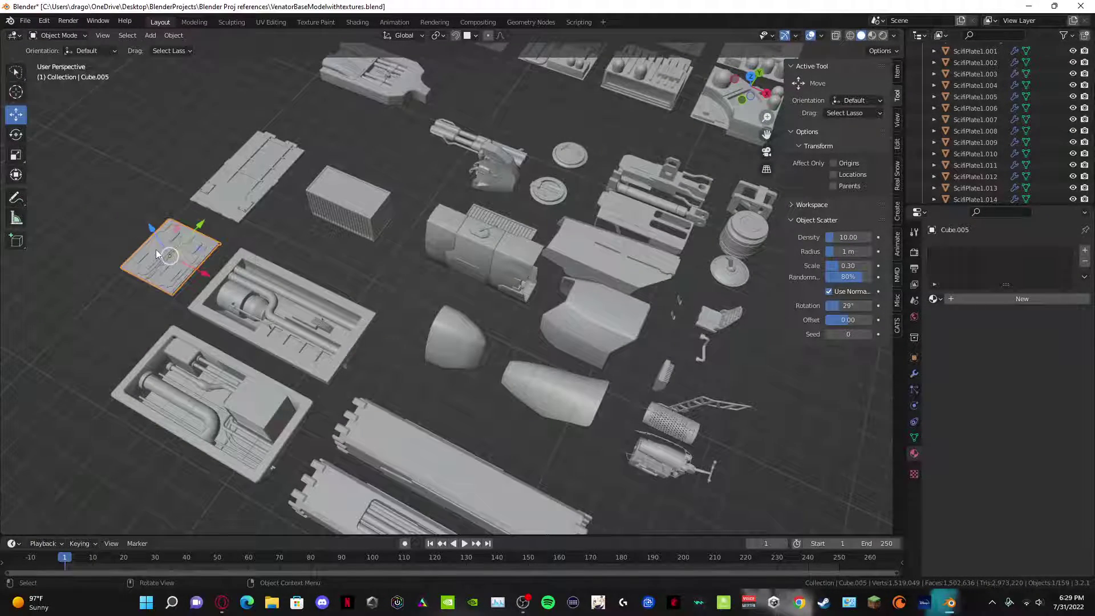
key("shift+d")
left_click(580, 108)
Step: Move the small plate copy along Y past the other kitbash parts to the ship
middle_click_drag(579, 109, 349, 312)
left_click_drag(409, 341, 737, 311)
middle_click_drag(738, 311, 275, 345, "shift")
left_click_drag(371, 325, 741, 303)
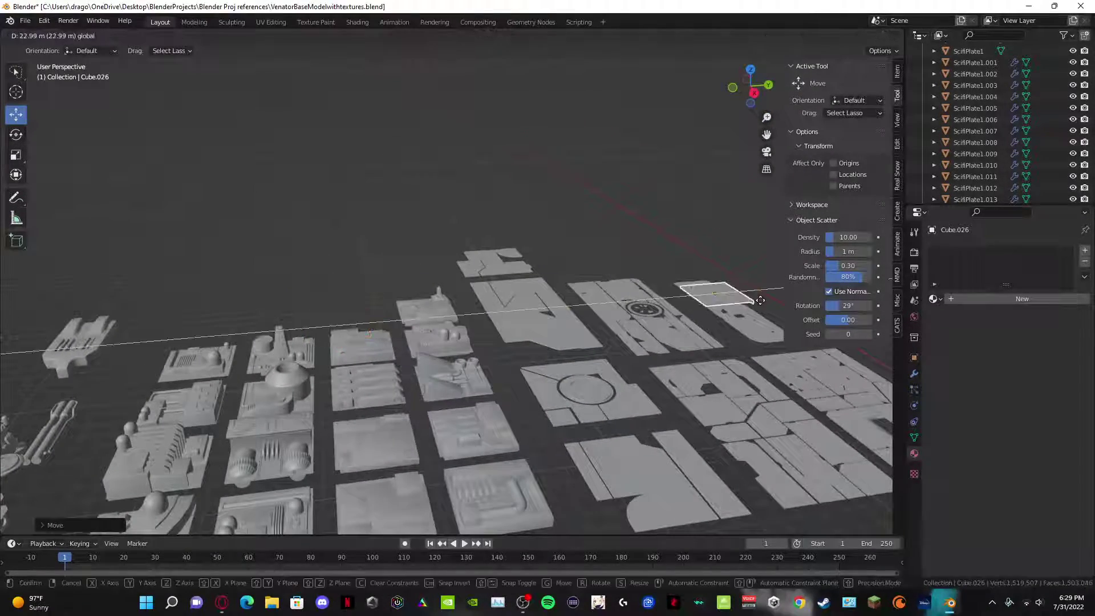
middle_click_drag(742, 302, 131, 325)
left_click_drag(264, 327, 703, 528)
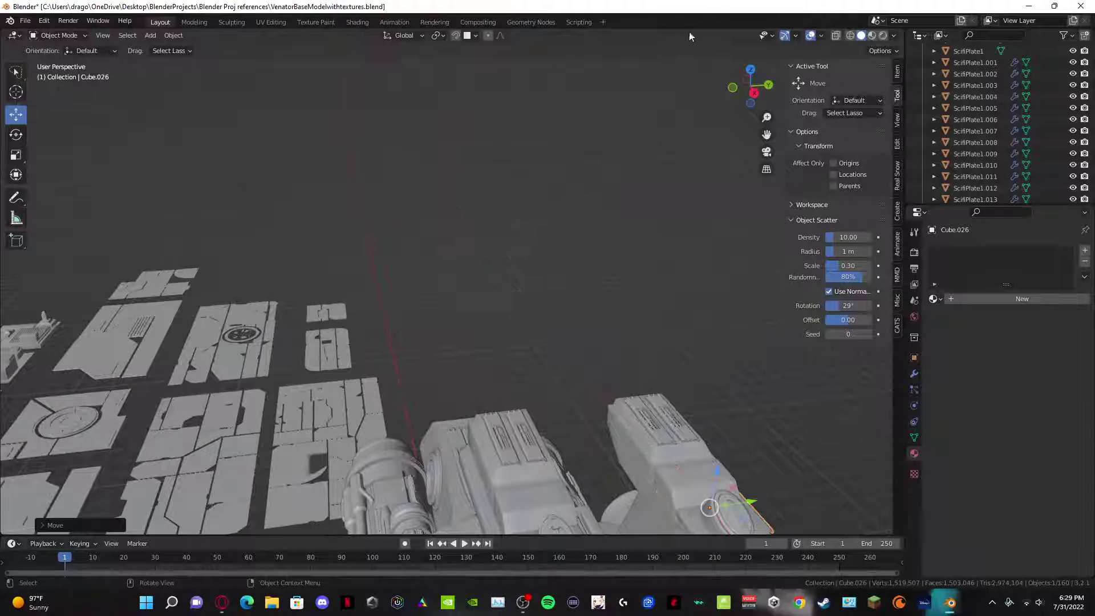
Step: Raise the small plate along Z and shift it along Y and X over the second bridge tower's forward block
scroll(679, 310, "up", 3)
middle_click_drag(679, 310, 597, 237)
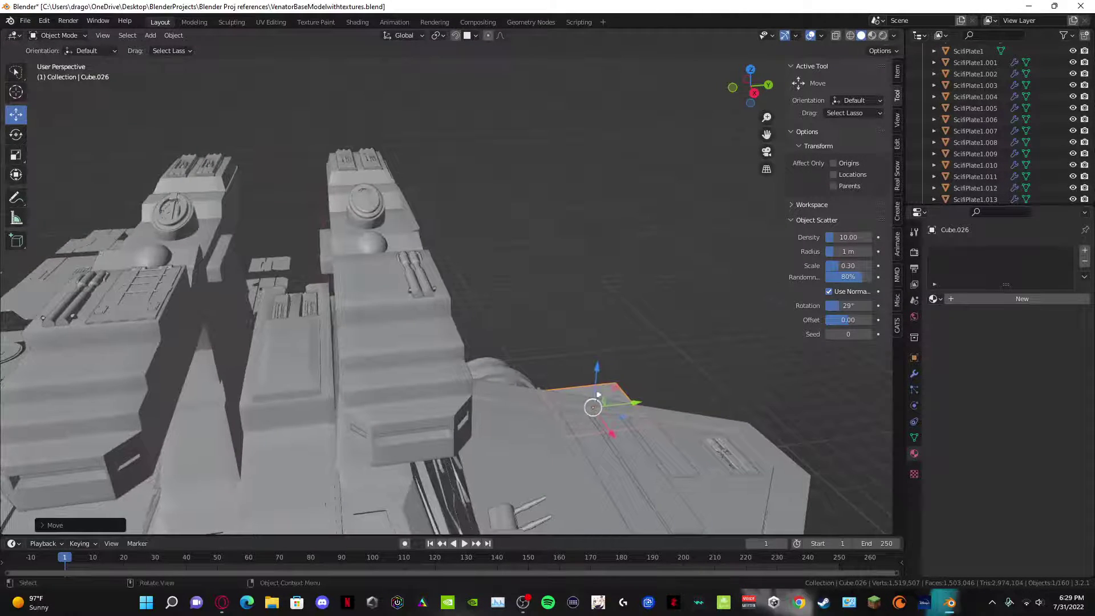
key("g")
key("z")
left_click(571, 134)
key("g")
key("y")
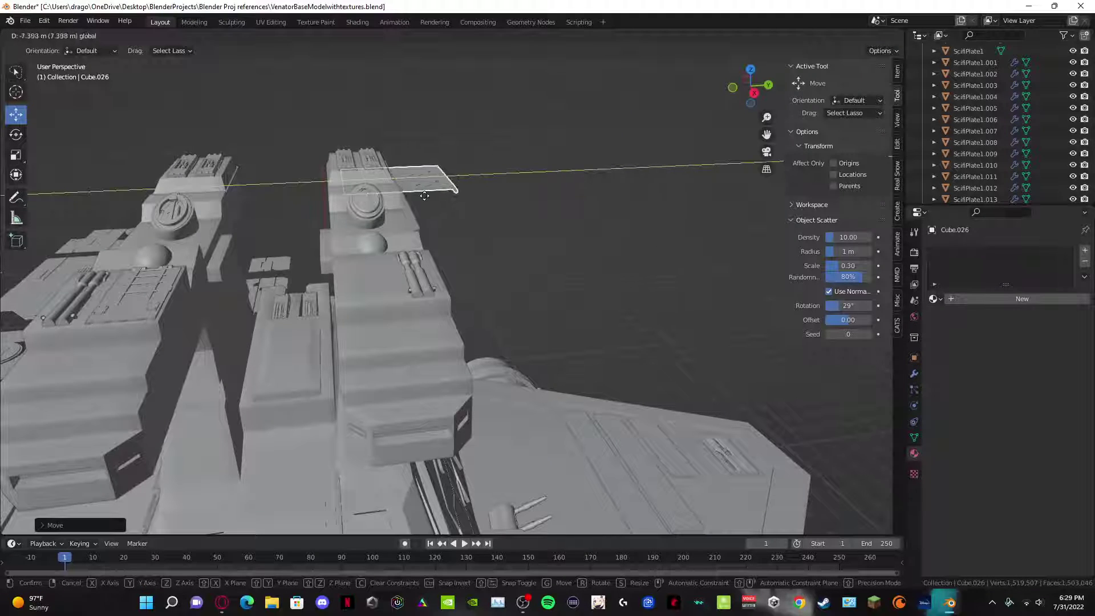
left_click(389, 202)
key("g")
key("x")
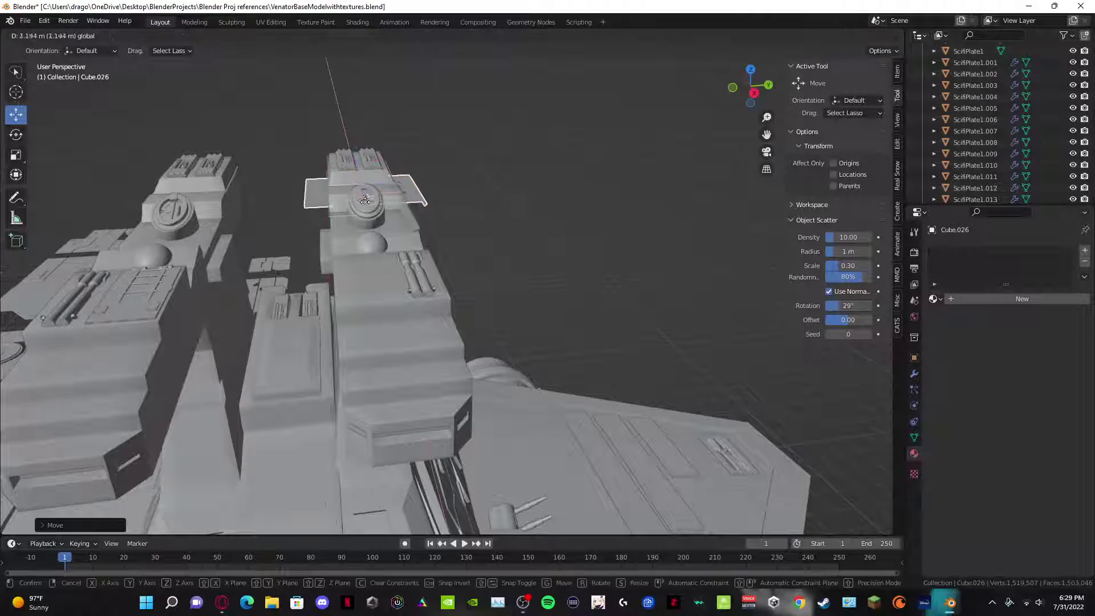
left_click(412, 293)
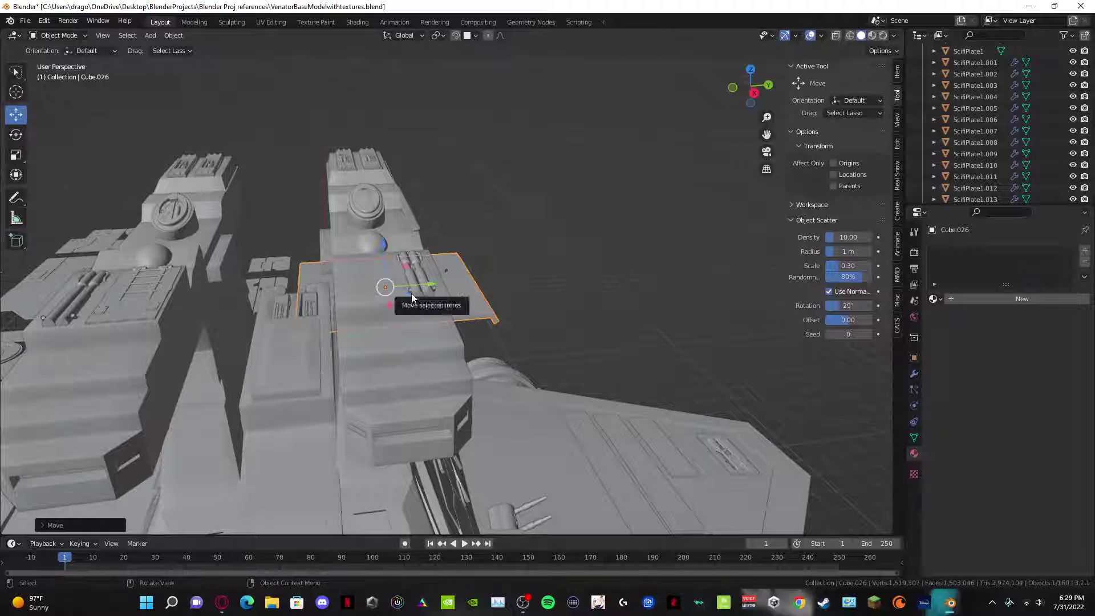
Step: Rotate the small panel plate 90° about Z and scale it down uniformly to suit the second bridge tower's forward block
type("rz")
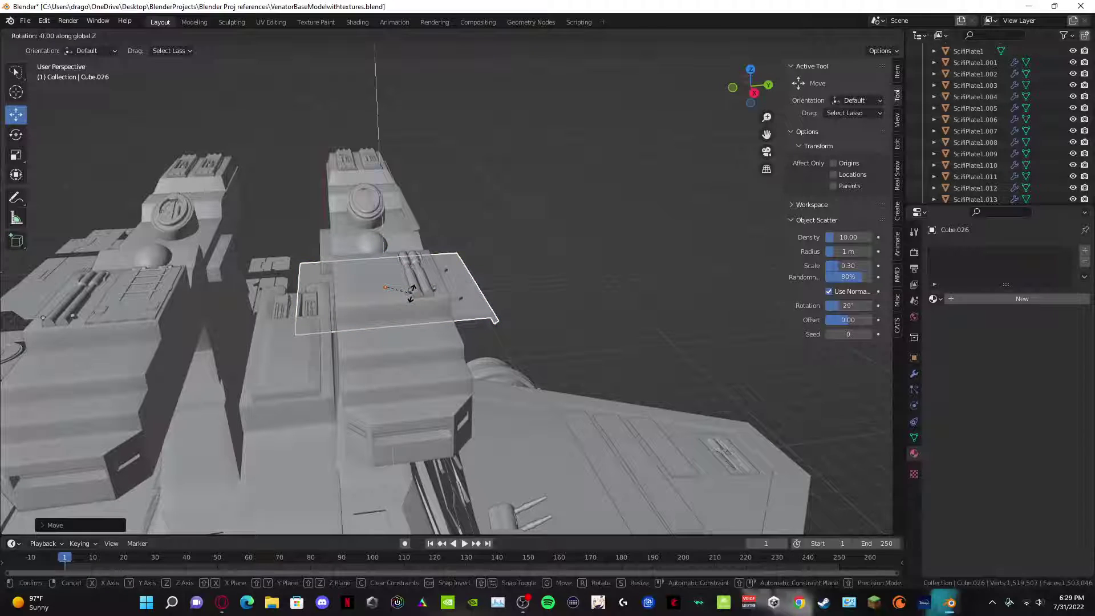
type("90")
key("Return")
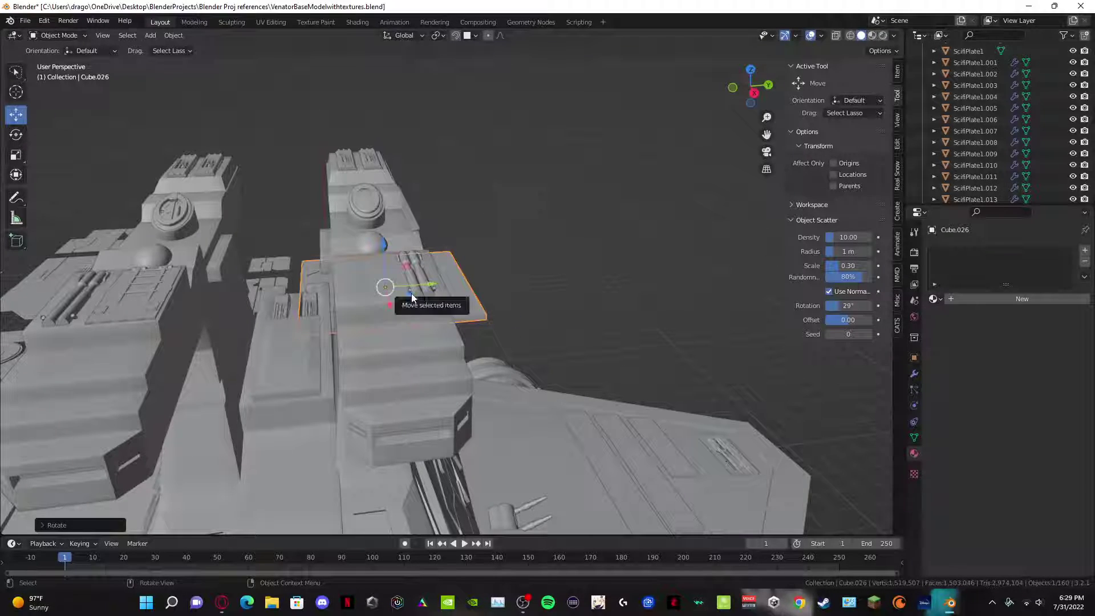
key("g")
key("s")
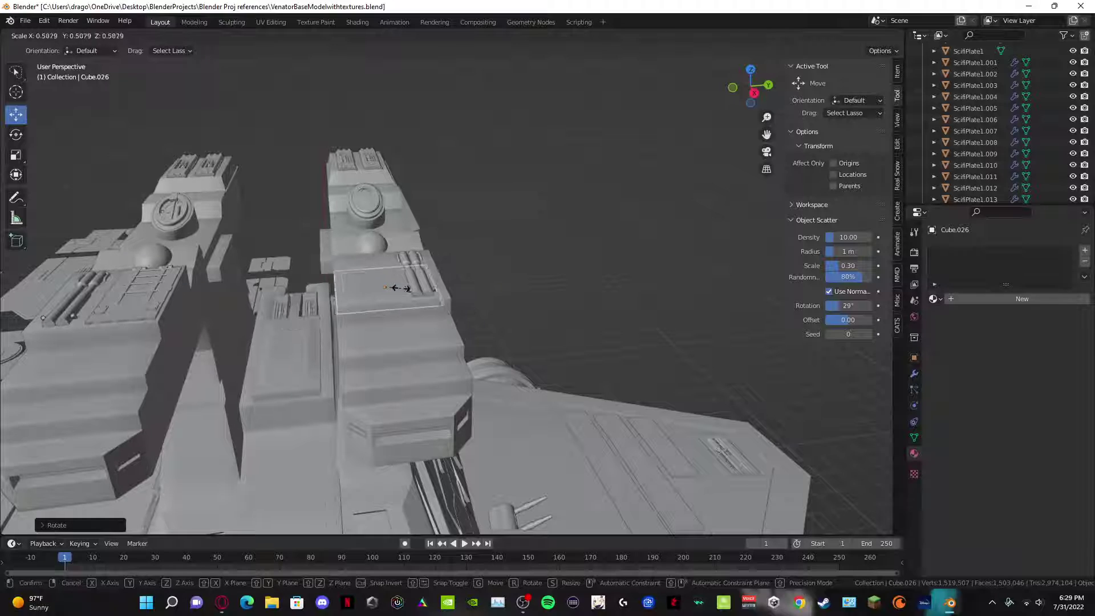
left_click(397, 289)
Step: Raise the small plate clear of the second bridge tower and move it along X until it hovers over the forward block
key("g")
key("z")
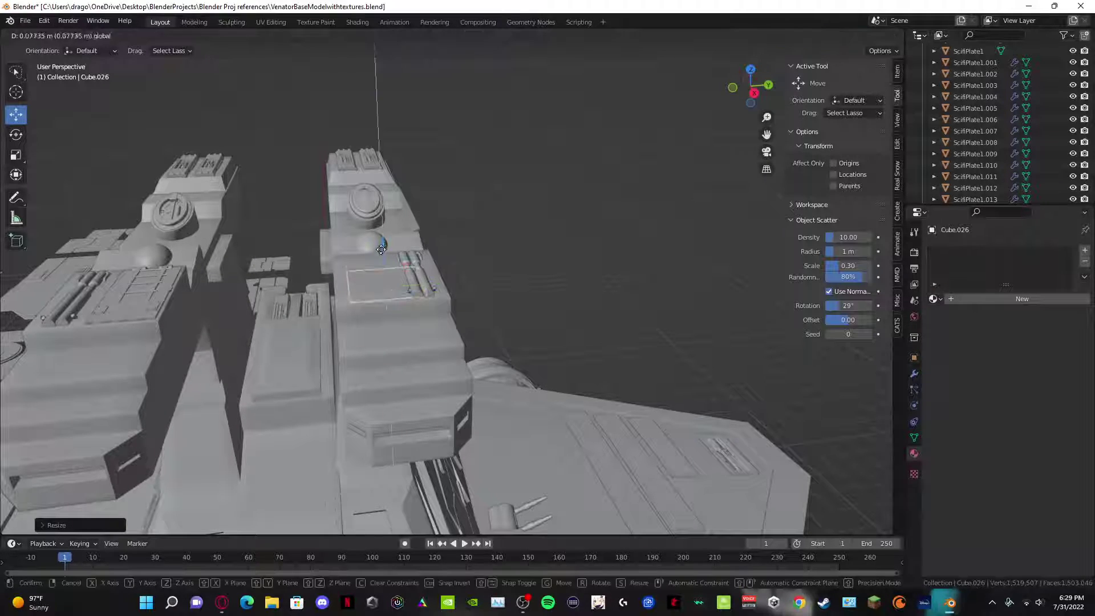
left_click(369, 119)
key("g")
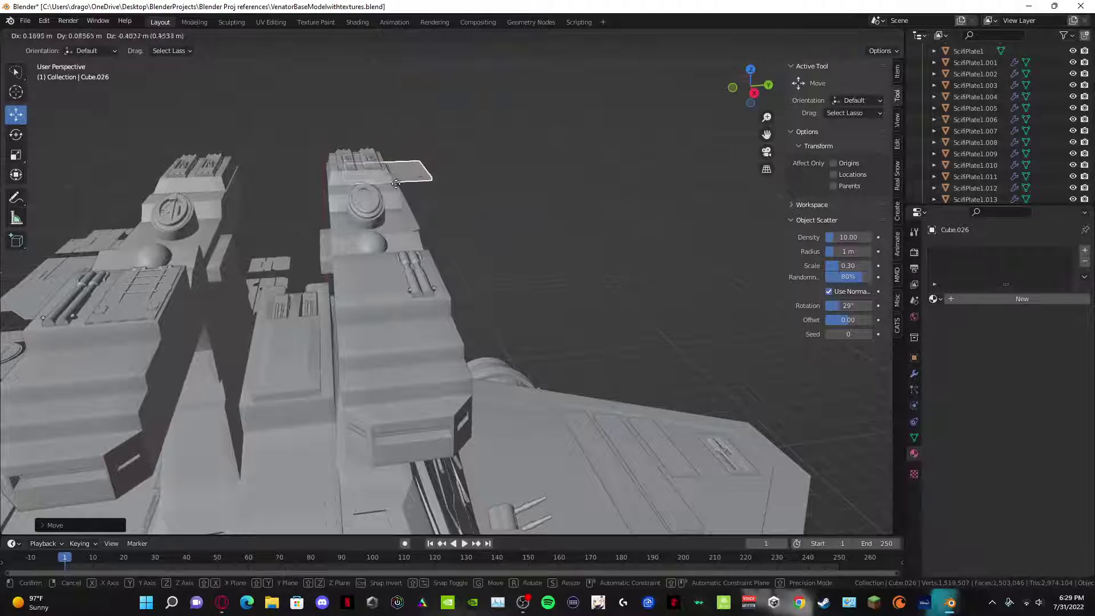
left_click(383, 165)
key("g")
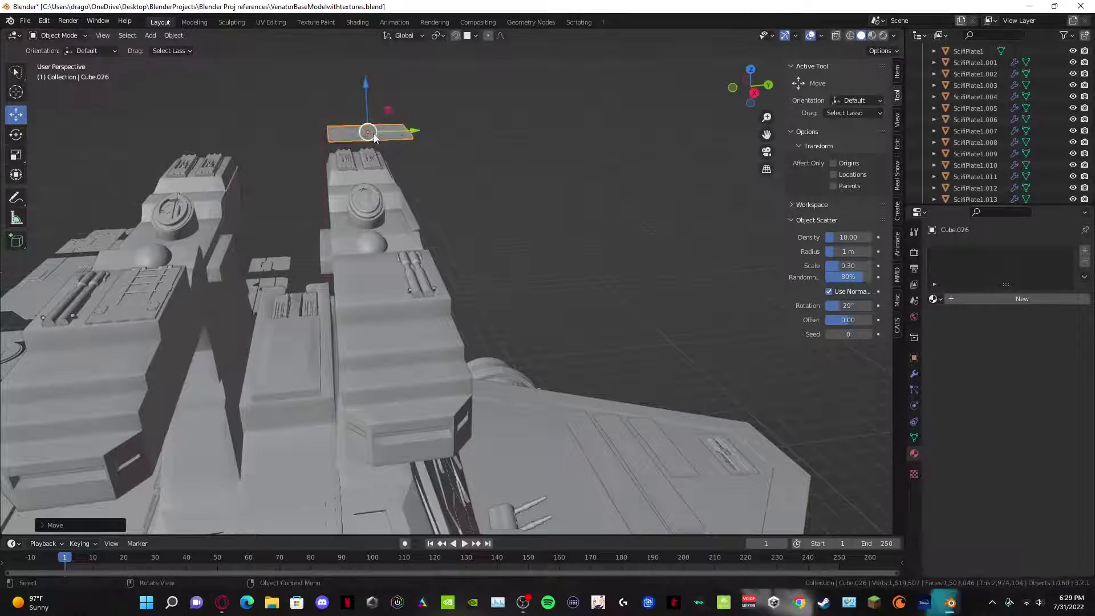
key("x")
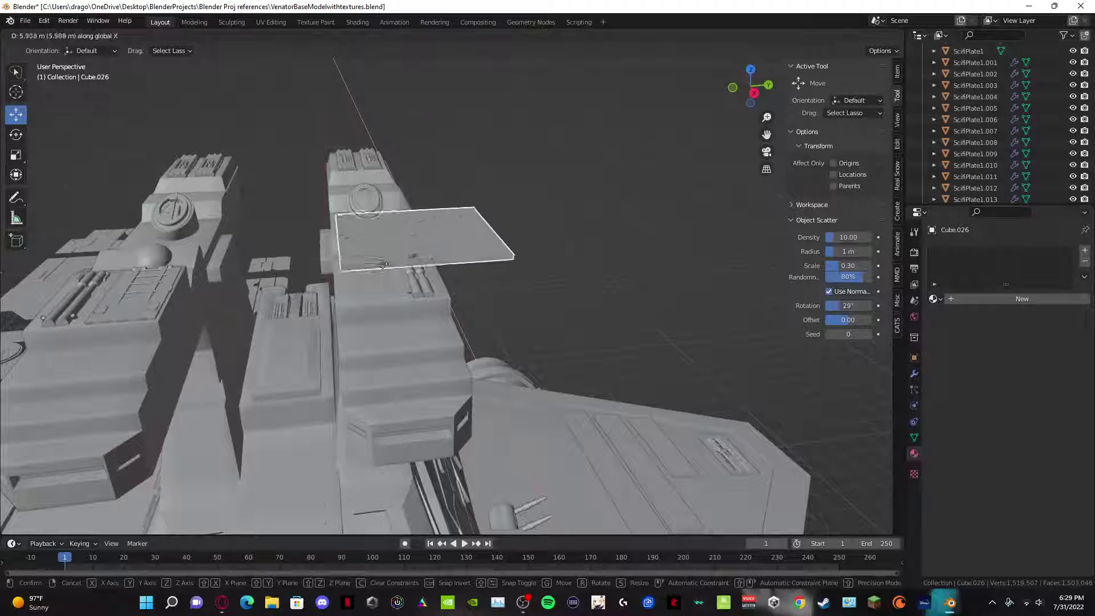
left_click(386, 288)
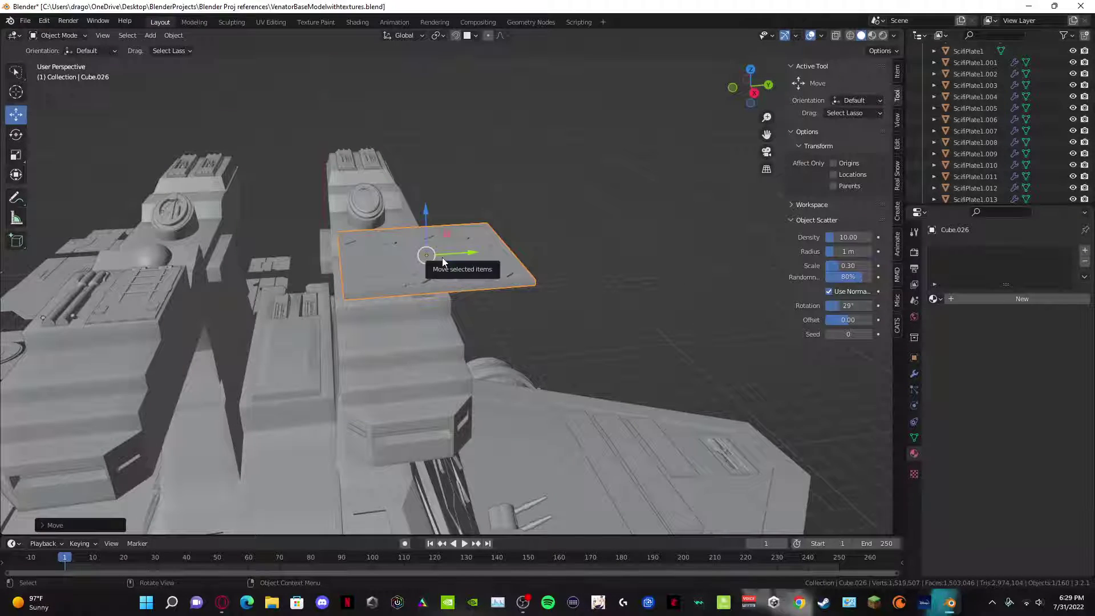
Step: Shift the plate along Y to centre it over the second tower's forward block and narrow it along Y
left_click_drag(443, 261, 357, 241)
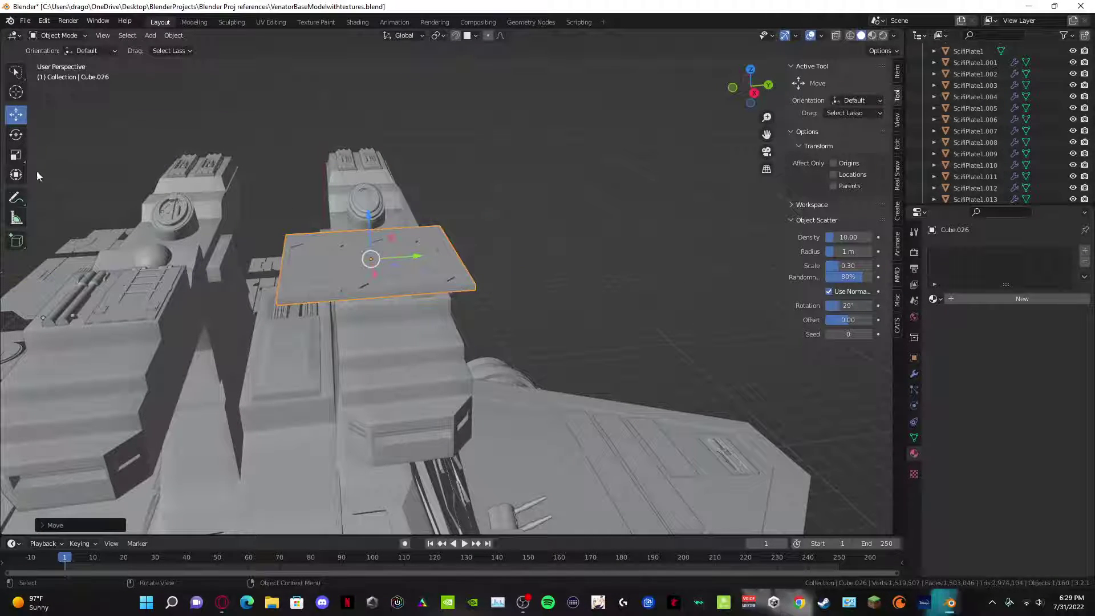
left_click(15, 155)
left_click_drag(415, 259, 372, 251)
middle_click_drag(372, 252, 509, 306)
Step: Lower the plate toward the forward block's top, shift it back along X, and tilt it slightly about Y
left_click(16, 115)
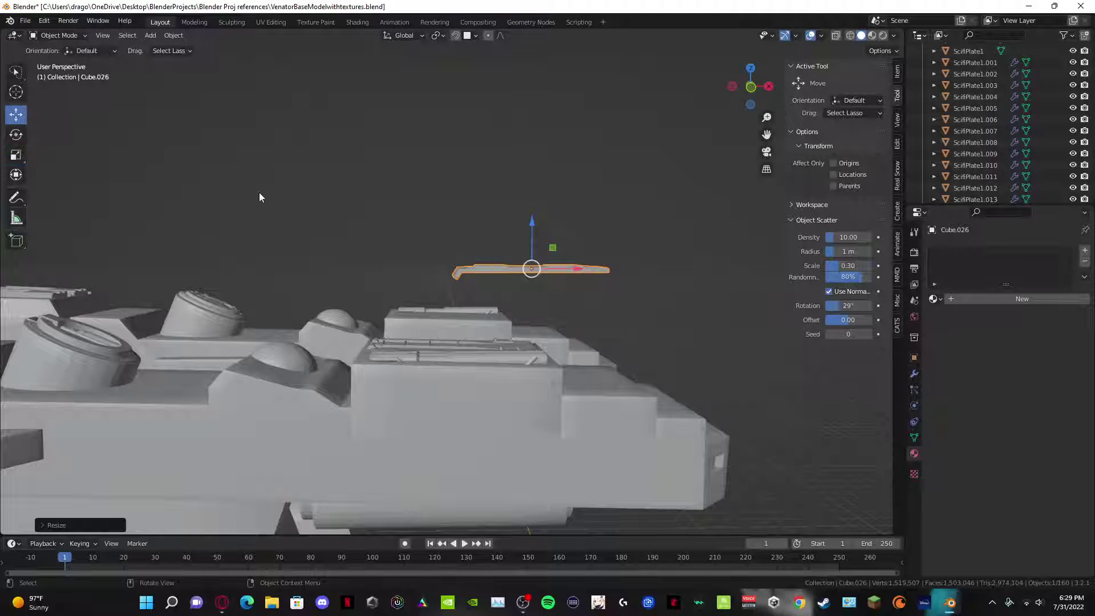
left_click_drag(554, 271, 457, 282)
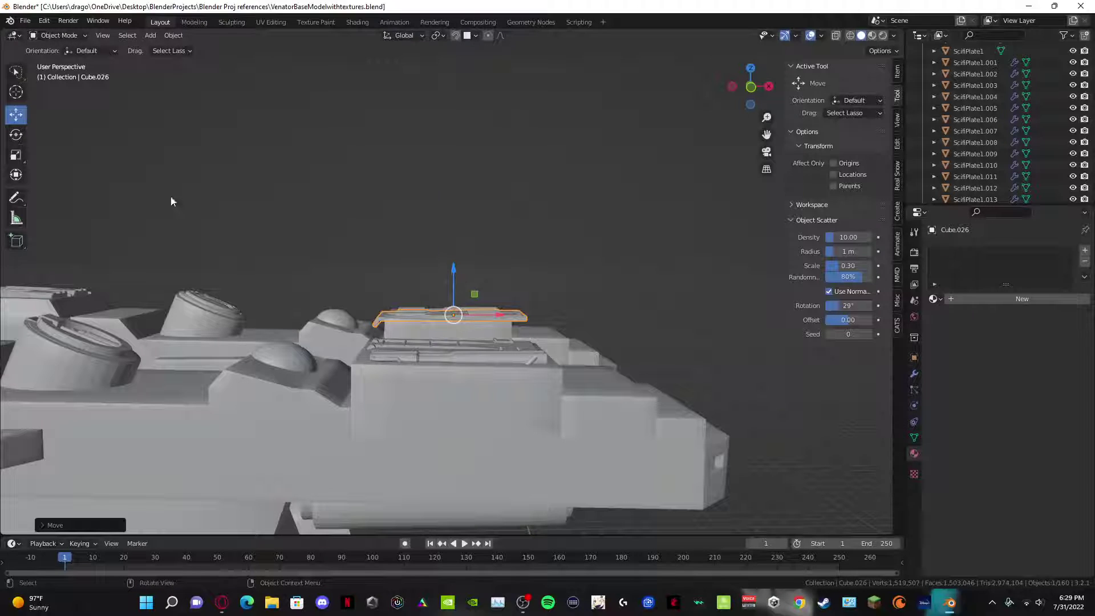
left_click(16, 135)
left_click_drag(470, 278, 473, 274)
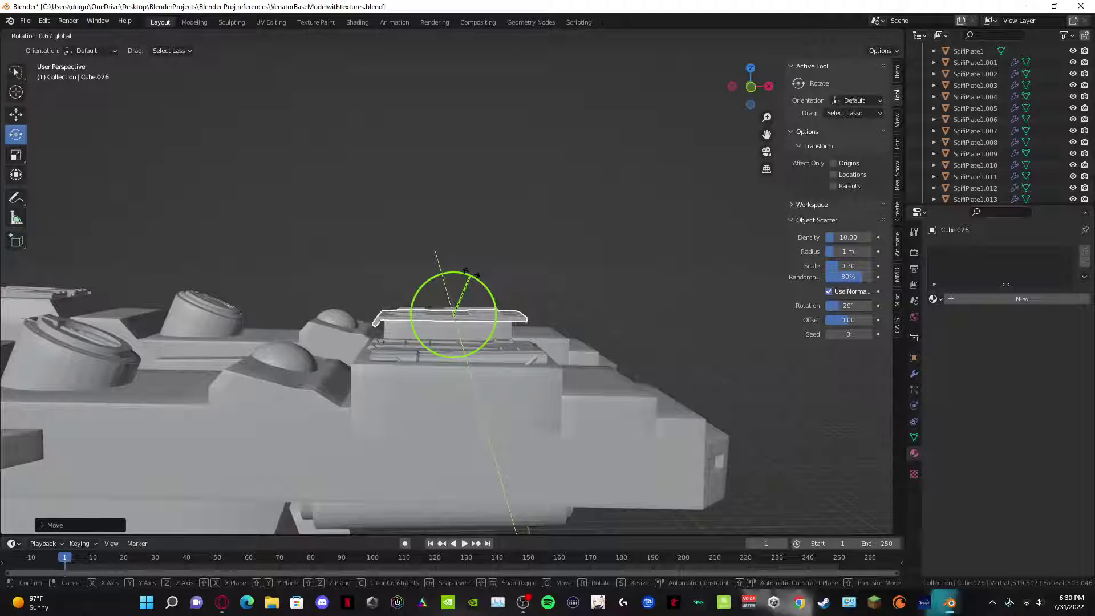
left_click_drag(472, 273, 470, 272)
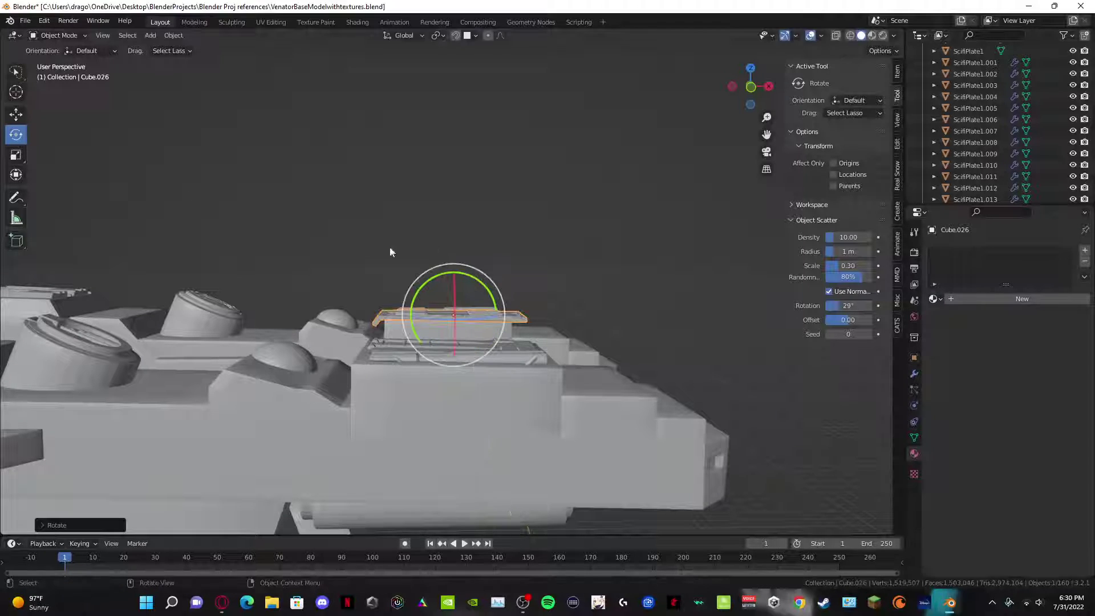
Step: Shorten the plate along X to fit the length of the second tower's forward block
left_click(17, 155)
left_click_drag(501, 318, 474, 313)
left_click(16, 115)
Step: Check the twin bridge towers from farther away, preview the ship in Rendered shading, and return to Solid shading
middle_click_drag(426, 175, 443, 189)
scroll(606, 161, "down", 4)
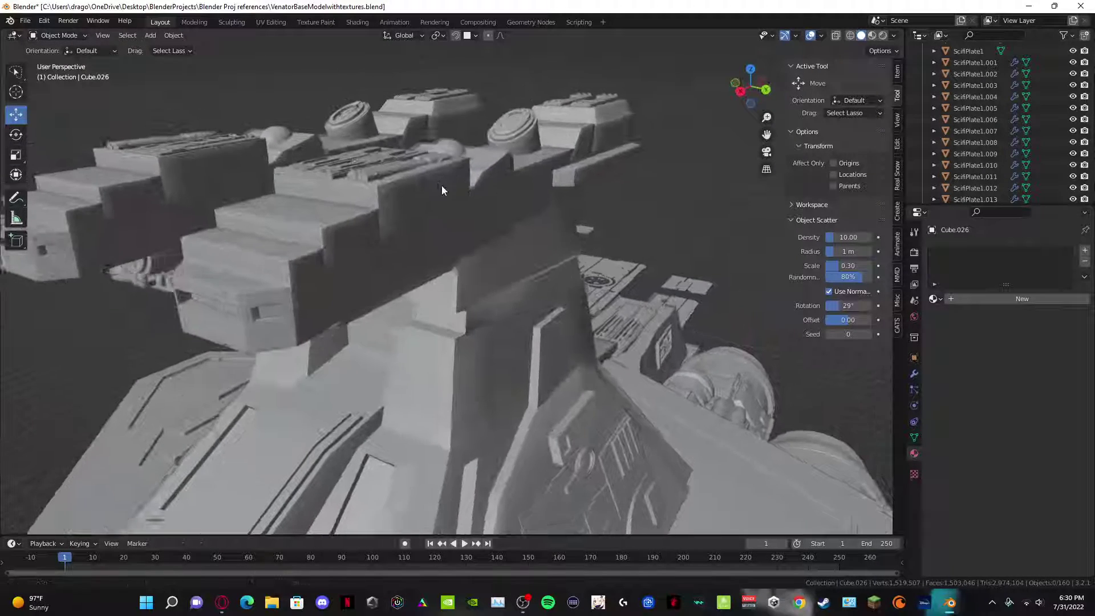
scroll(442, 190, "down", 3)
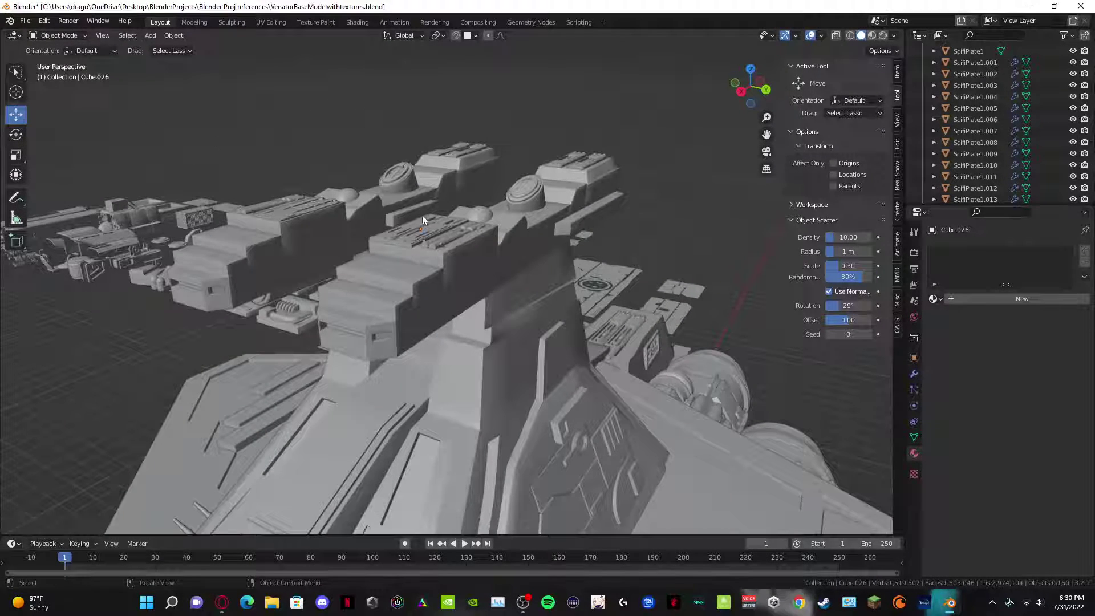
scroll(477, 302, "down", 2)
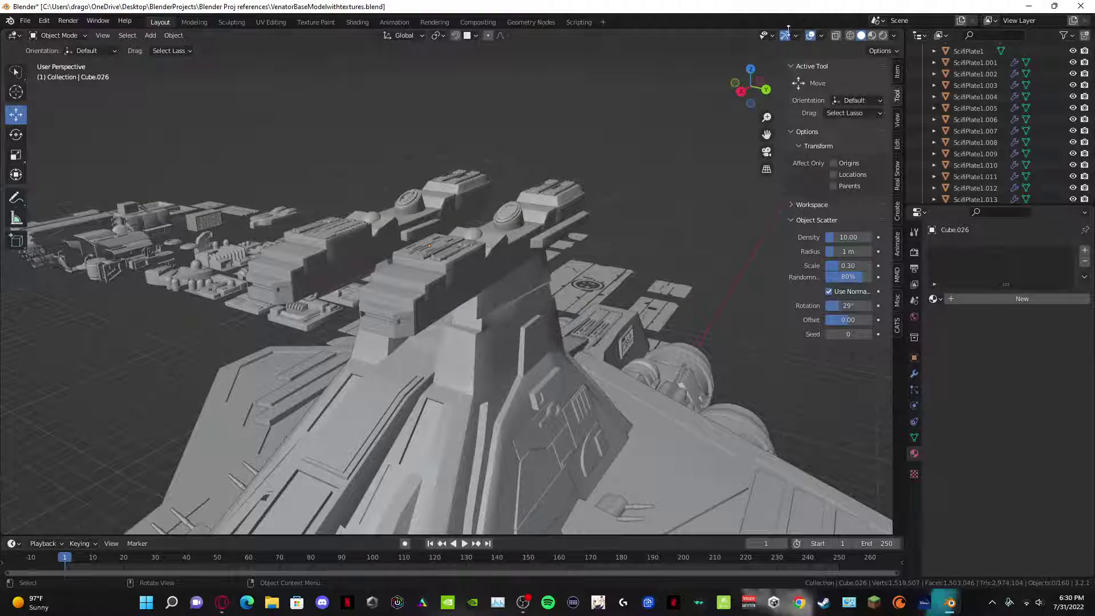
left_click(882, 38)
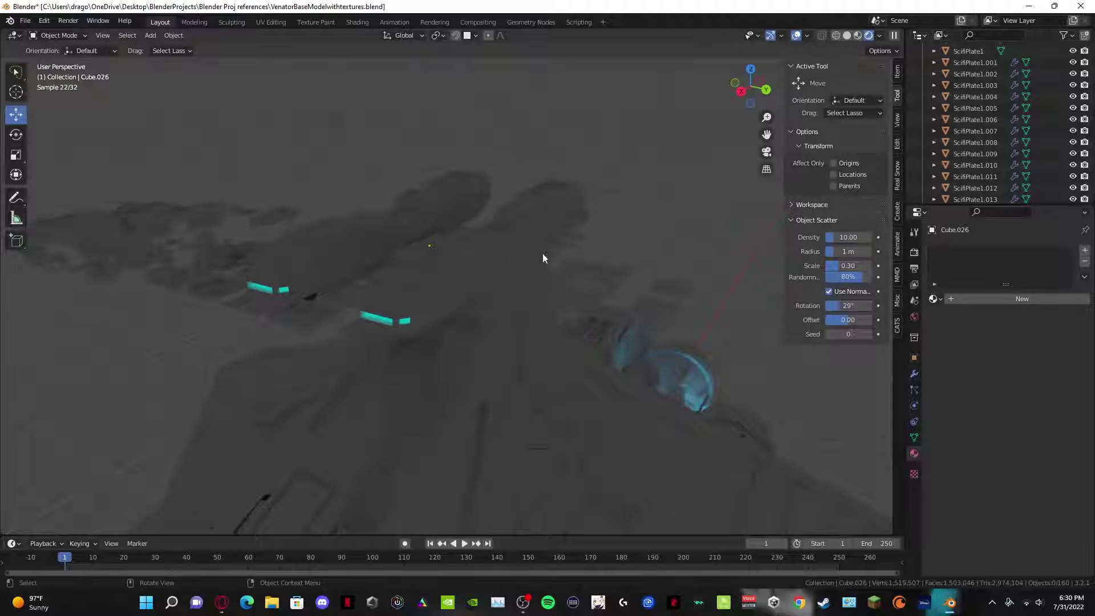
left_click(848, 35)
middle_click_drag(485, 206, 607, 210)
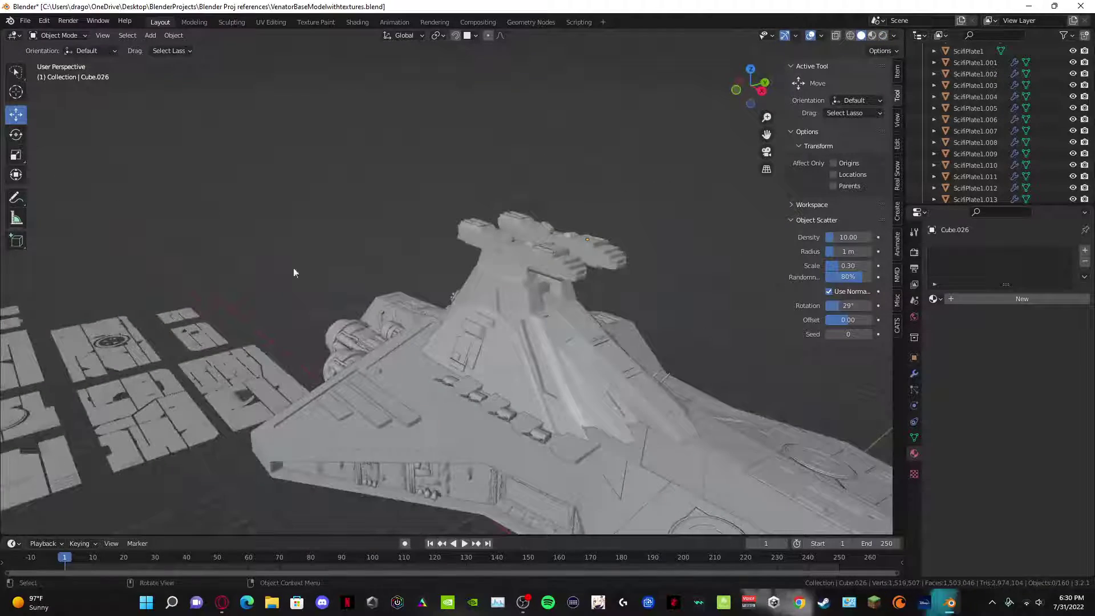
Step: Duplicate the round disc in the group of kit parts laid out beside the ship and place the copy behind the panels
middle_click_drag(293, 272, 194, 181)
middle_click_drag(240, 285, 420, 205)
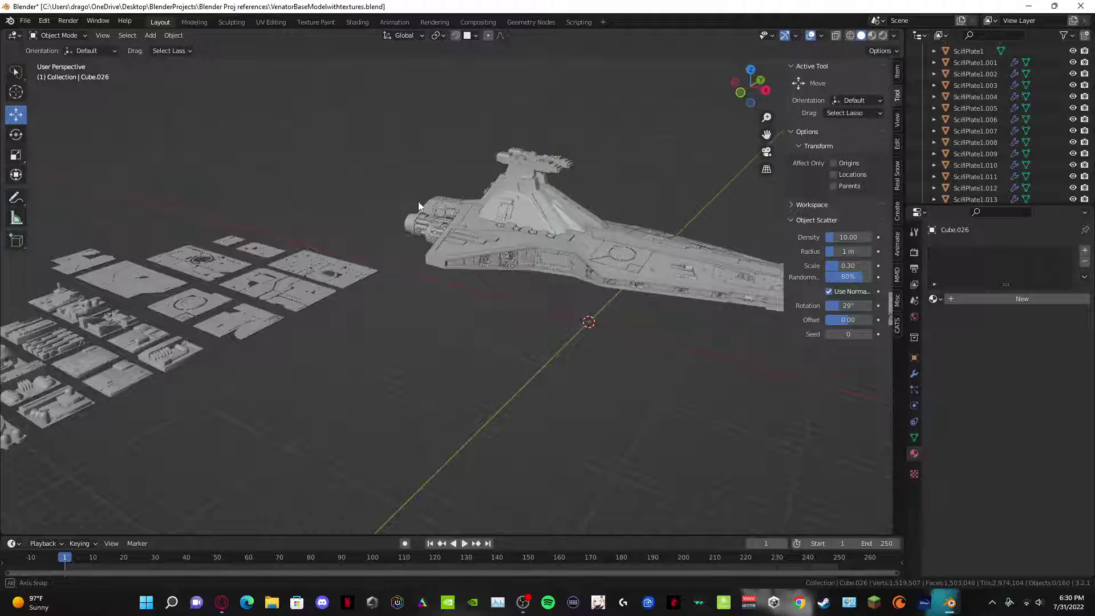
left_click(488, 263)
middle_click_drag(501, 242, 555, 239)
middle_click_drag(365, 424, 666, 444, "shift")
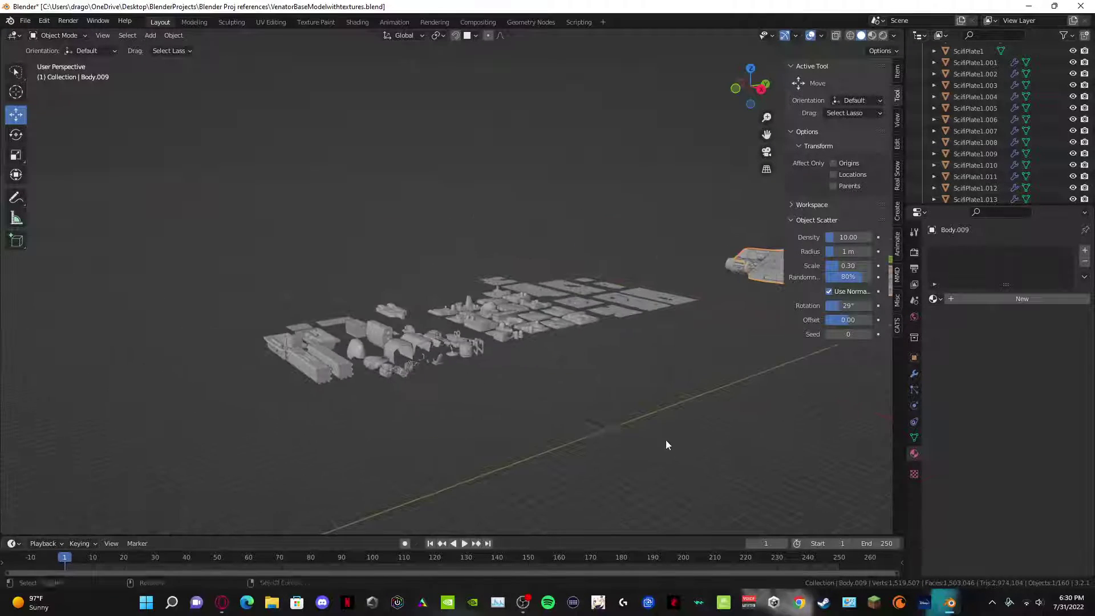
scroll(665, 443, "up", 5)
middle_click_drag(335, 381, 216, 363, "shift")
middle_click_drag(368, 311, 539, 281)
left_click(540, 282)
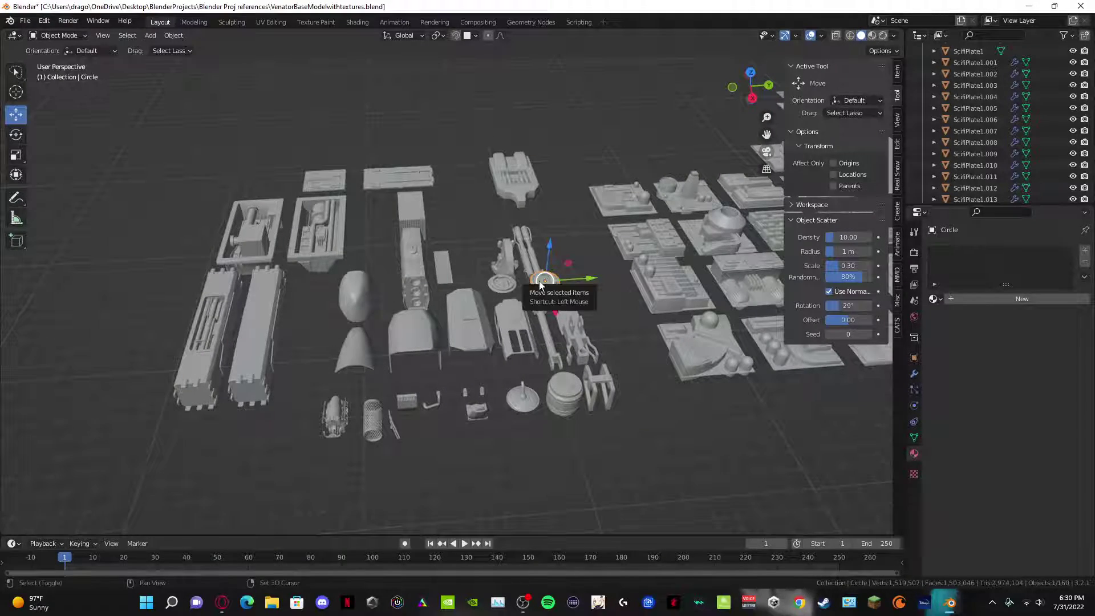
key("shift+d")
left_click(626, 102)
Step: Move the disc copy past the rows of plates and over to the ship's bridge towers
middle_click_drag(657, 96, 237, 263, "shift")
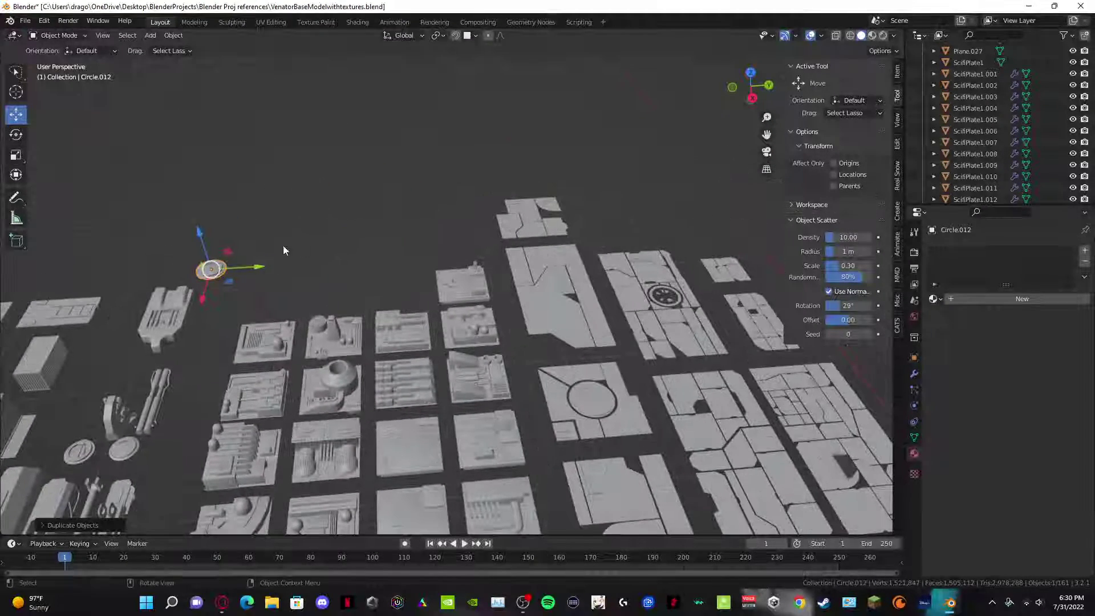
left_click_drag(252, 268, 306, 275)
left_click(725, 317)
middle_click_drag(689, 303, 326, 296, "shift")
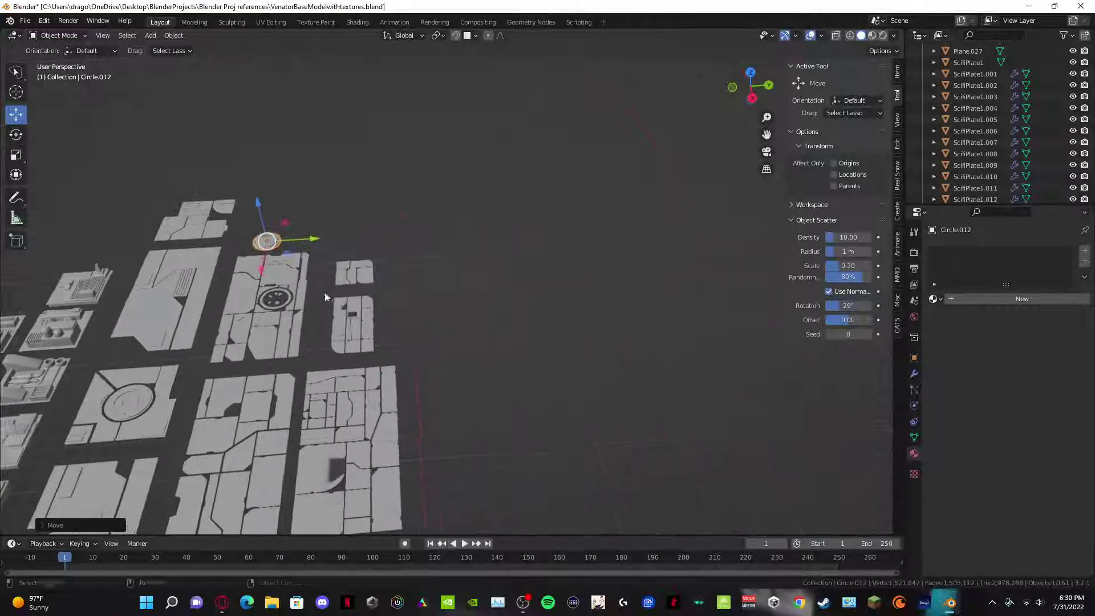
middle_click_drag(265, 479, 339, 238, "shift")
key("g")
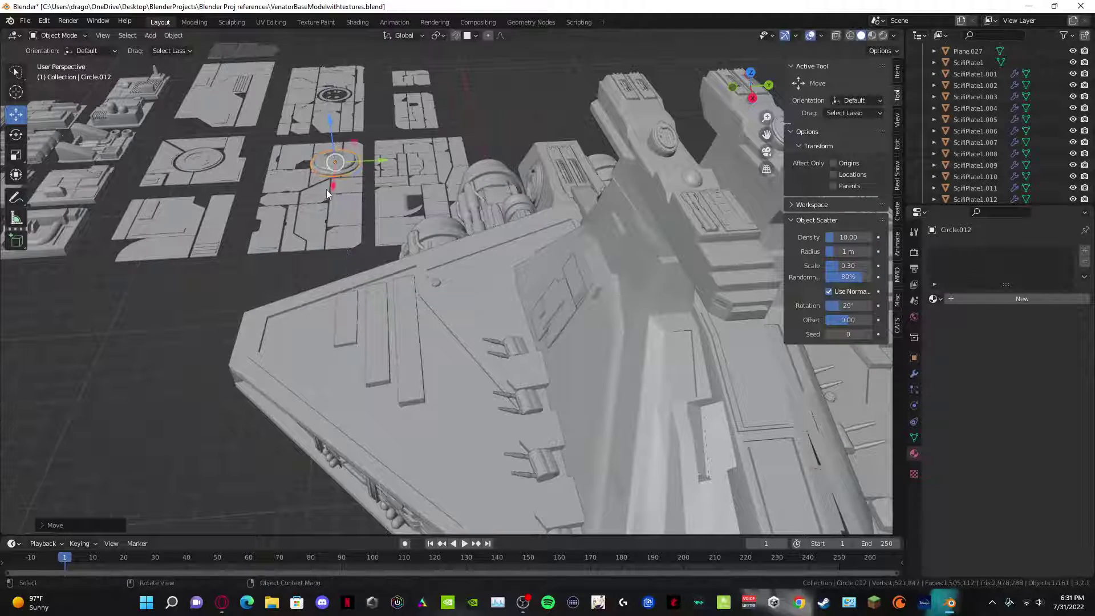
left_click(342, 323)
left_click_drag(357, 295, 552, 288)
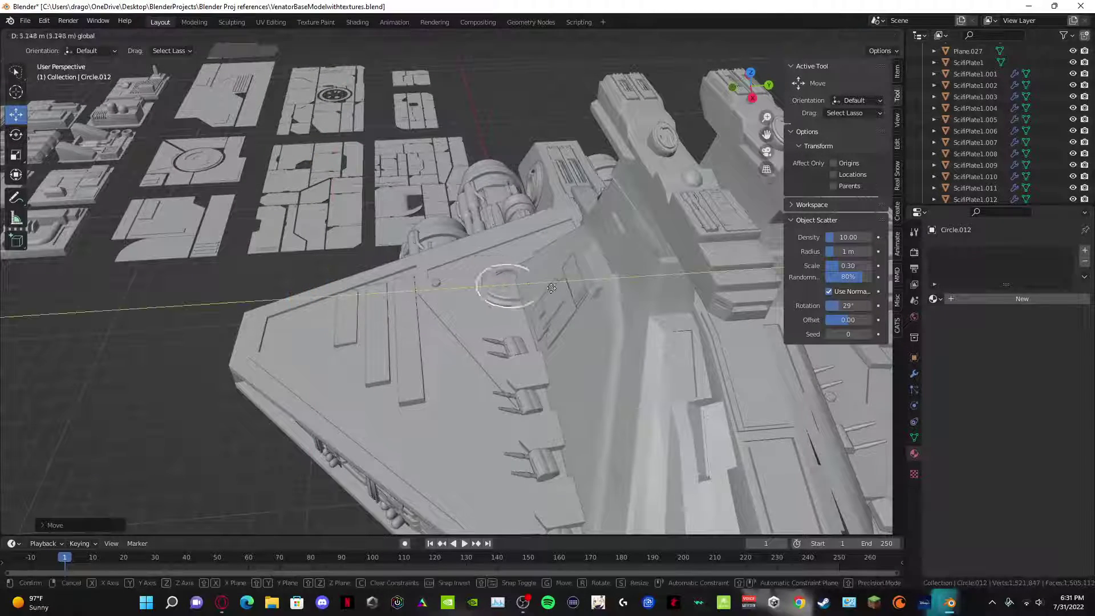
left_click_drag(666, 270, 670, 131)
Step: Raise the disc along Z to the height of the tower tops and shift it along X over the bridge
scroll(409, 209, "up", 6)
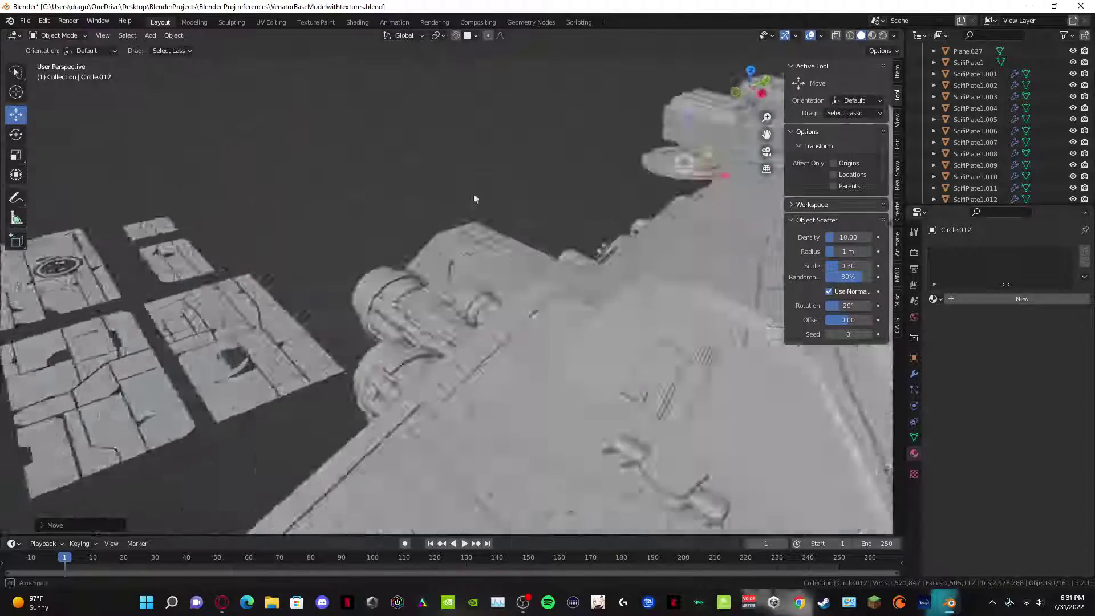
middle_click_drag(474, 199, 485, 257)
scroll(458, 306, "up", 6)
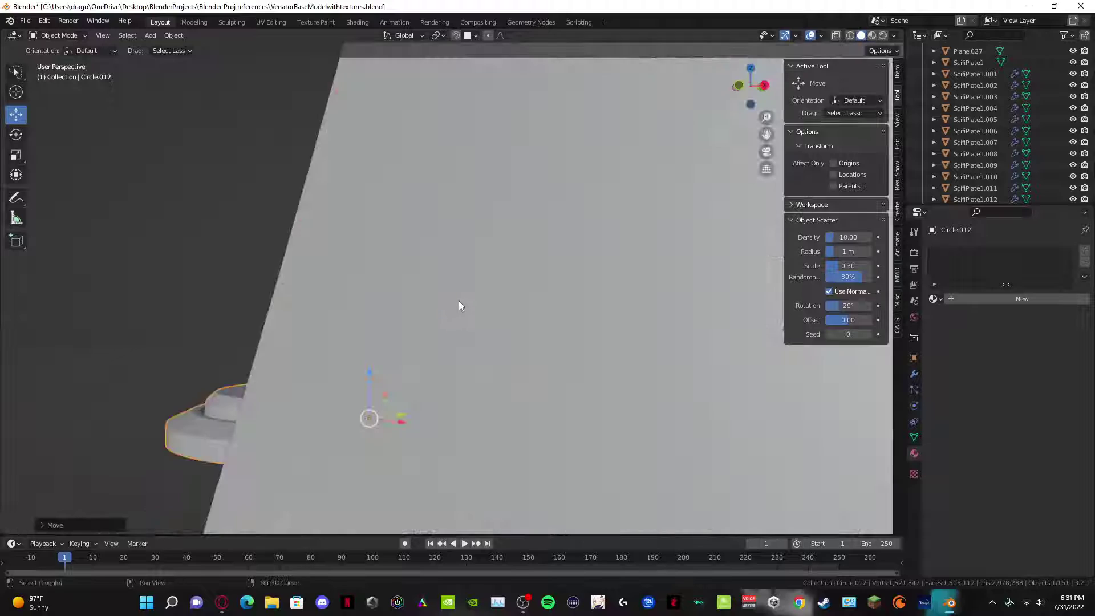
scroll(458, 306, "down", 5)
middle_click_drag(458, 306, 429, 338)
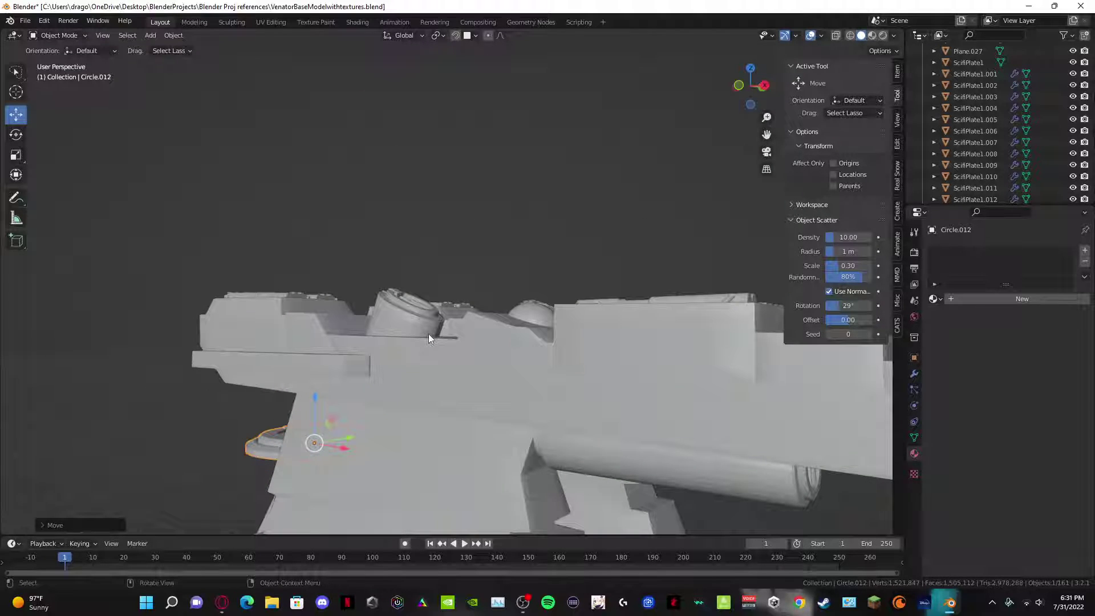
key("g")
key("z")
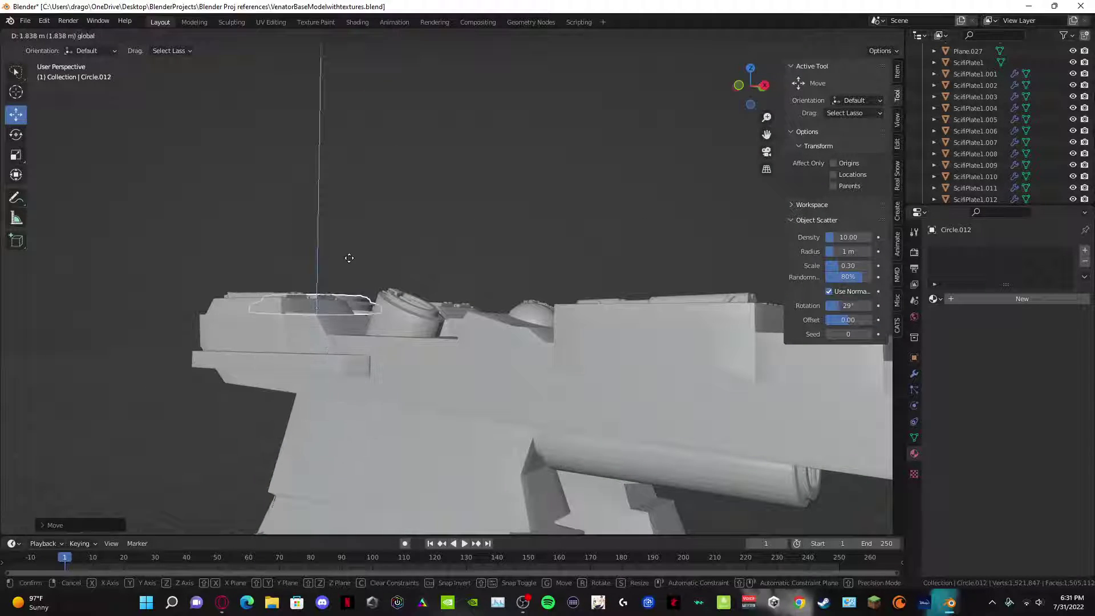
key("x")
left_click(510, 354)
Step: Shift the disc along Y to the outer side of the near bridge tower and lower it along Z below the roof edge
scroll(485, 344, "down", 5)
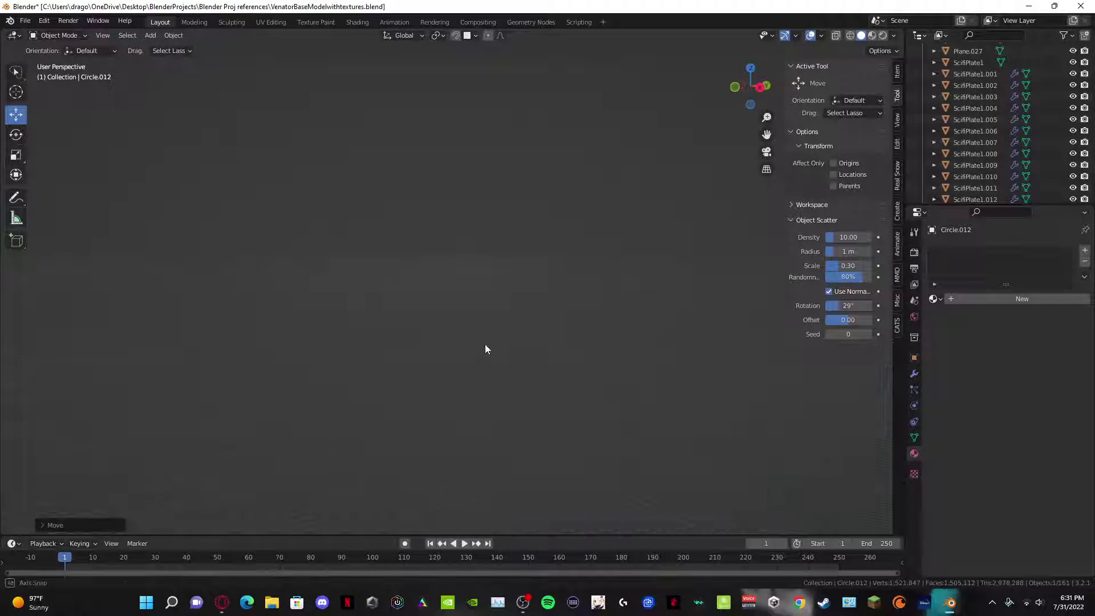
middle_click_drag(485, 344, 337, 370)
scroll(336, 370, "up", 5)
middle_click_drag(402, 364, 416, 342)
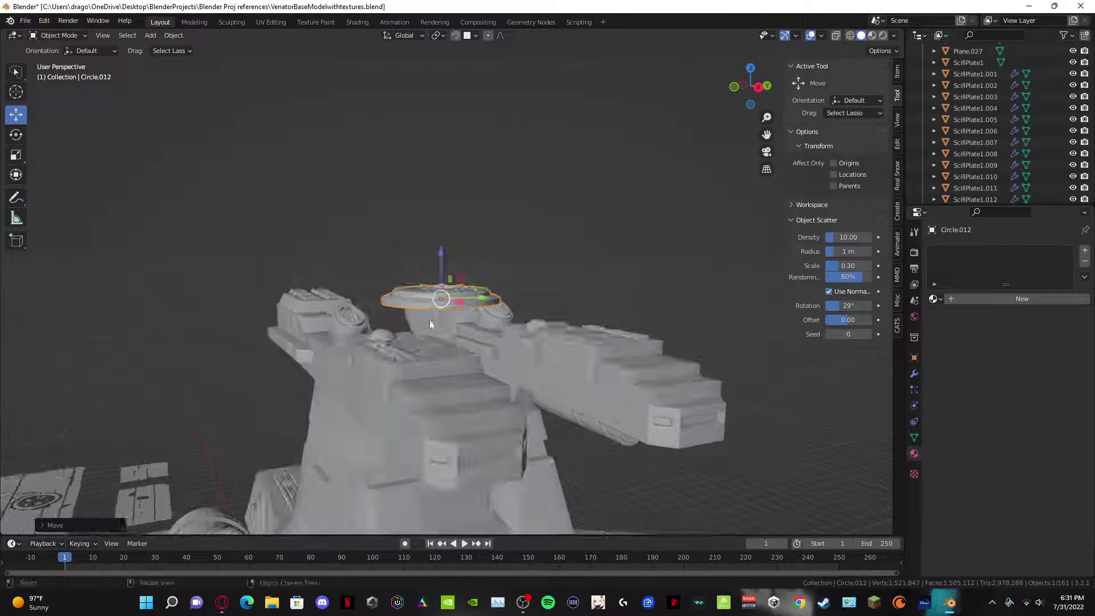
key("g")
key("y")
key("z")
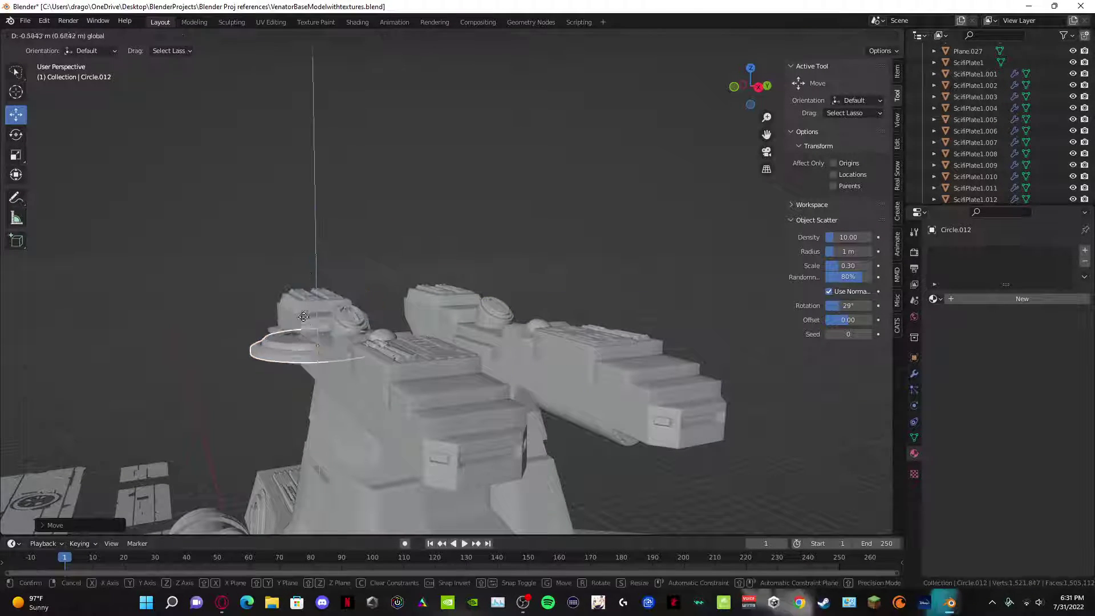
left_click(319, 342)
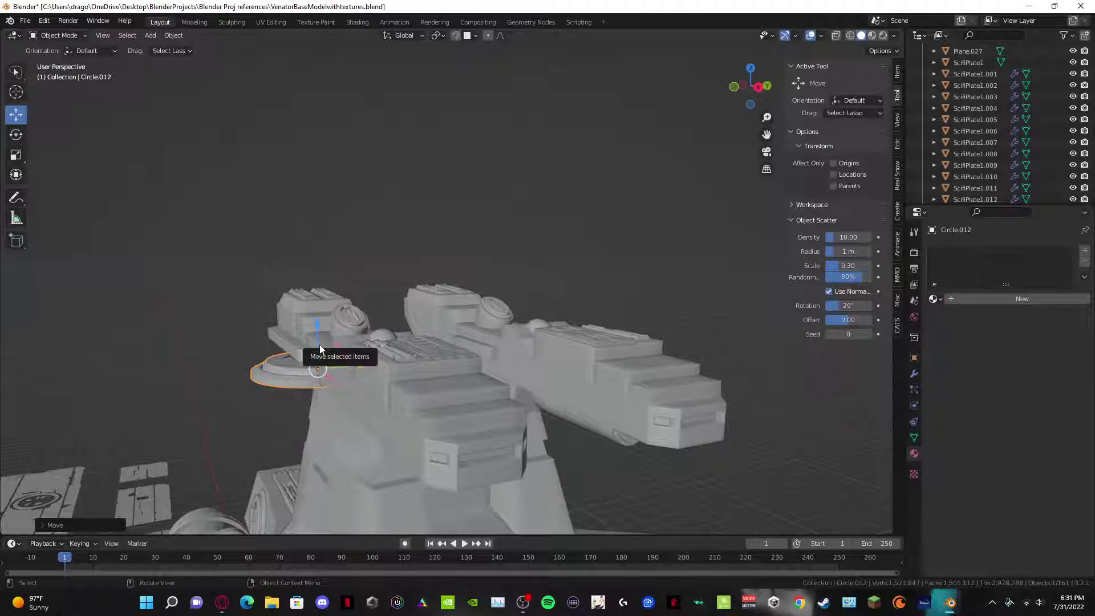
Step: Rotate the disc 90° about X so it stands upright, and scale it down uniformly to fit the tower's side
key("r")
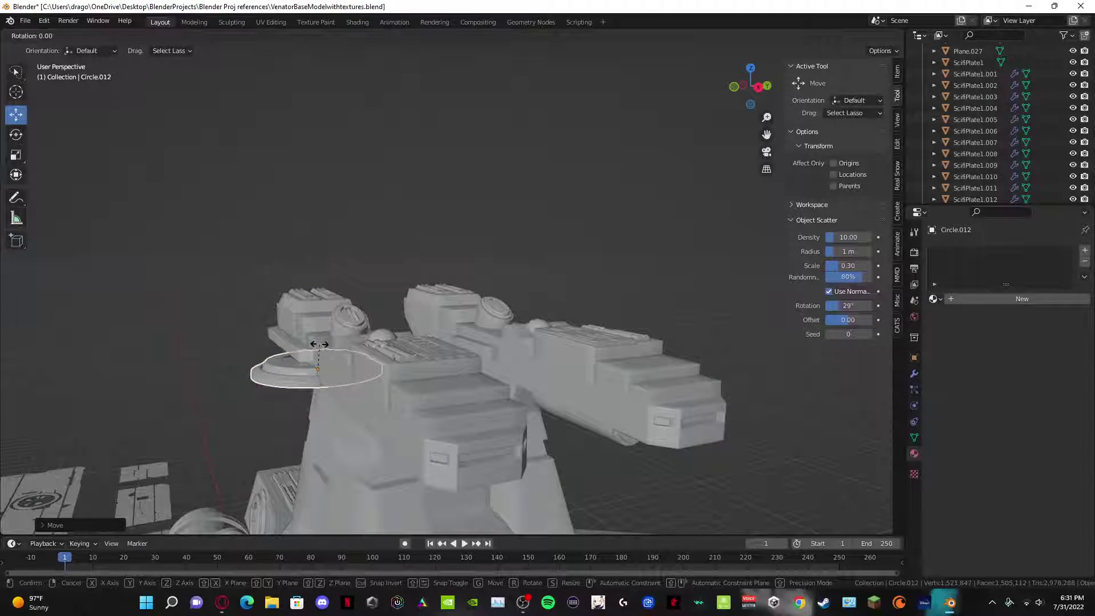
type("x90")
key("Return")
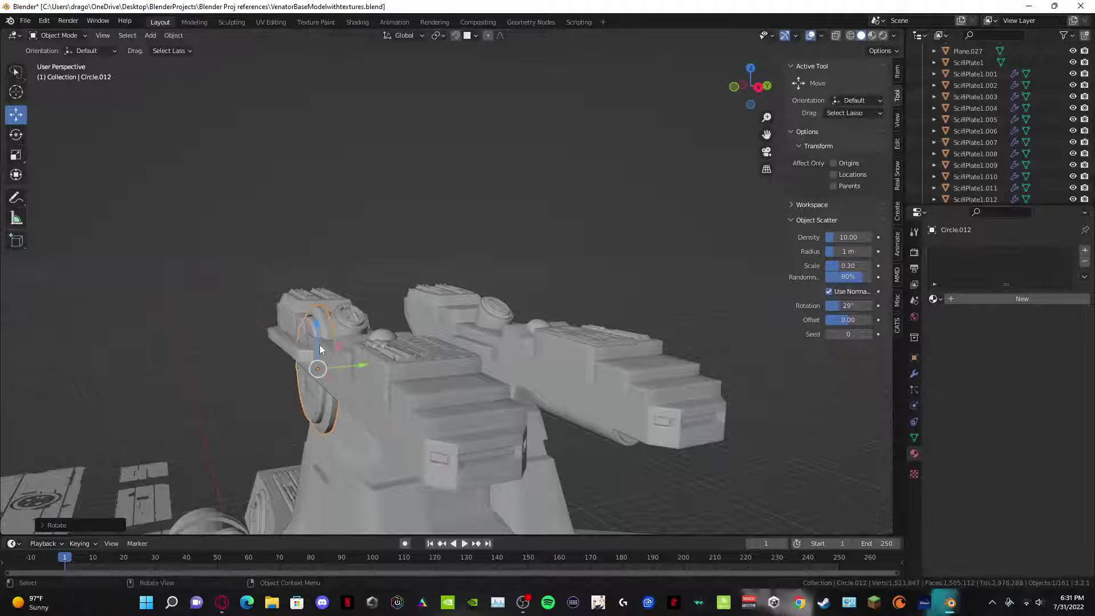
key("s")
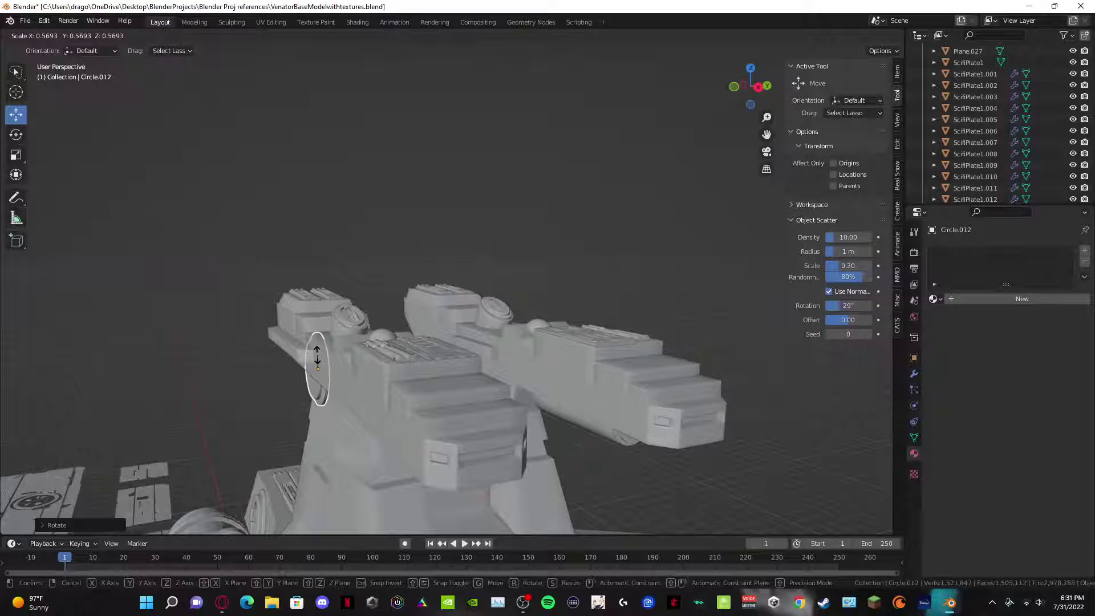
key("Return")
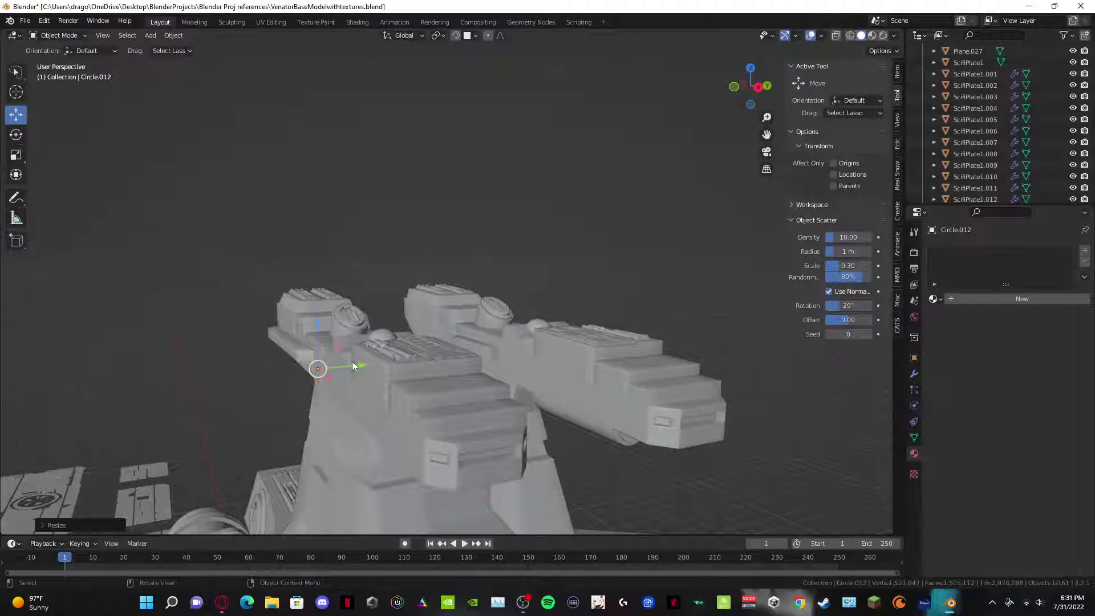
Step: Position the disc along Y so it sits partly embedded in the outer side wall of the bridge tower
left_click_drag(352, 362, 384, 379)
scroll(387, 294, "up", 8)
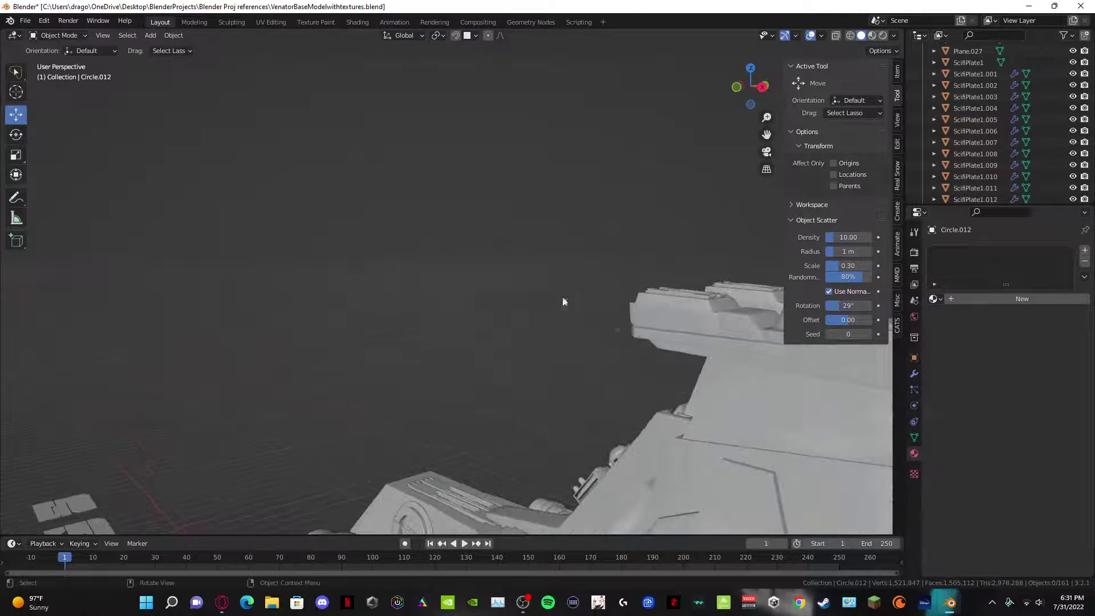
middle_click_drag(563, 302, 600, 299)
middle_click_drag(570, 251, 400, 342, "shift")
scroll(488, 276, "down", 5)
scroll(451, 273, "up", 4)
scroll(454, 271, "down", 5)
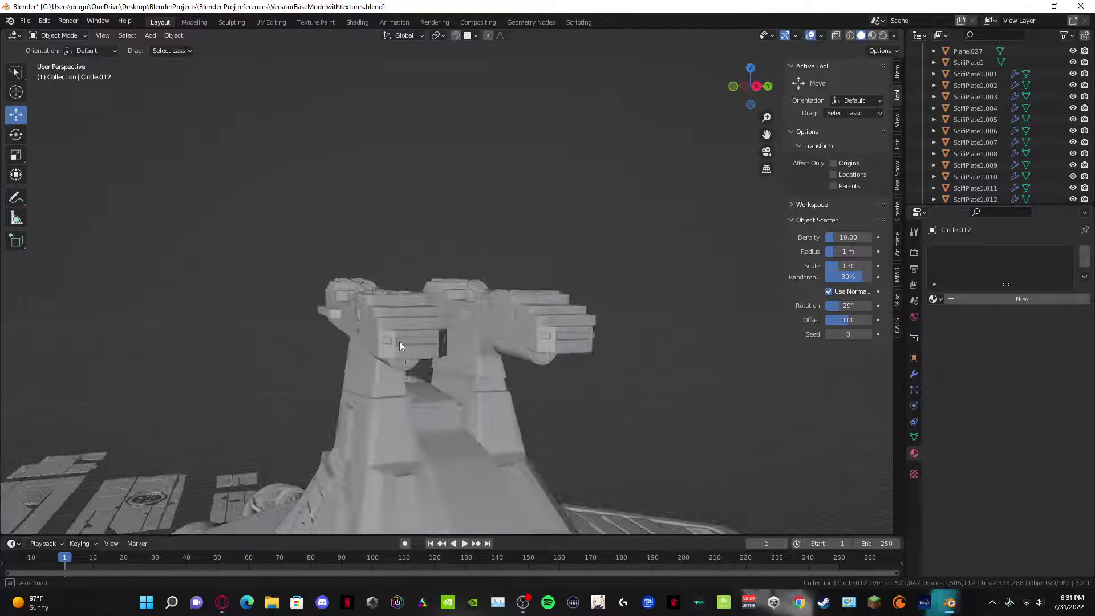
left_click(357, 326)
left_click_drag(372, 318, 371, 318)
middle_click_drag(370, 318, 402, 348)
scroll(350, 298, "up", 6)
left_click_drag(390, 370, 386, 371)
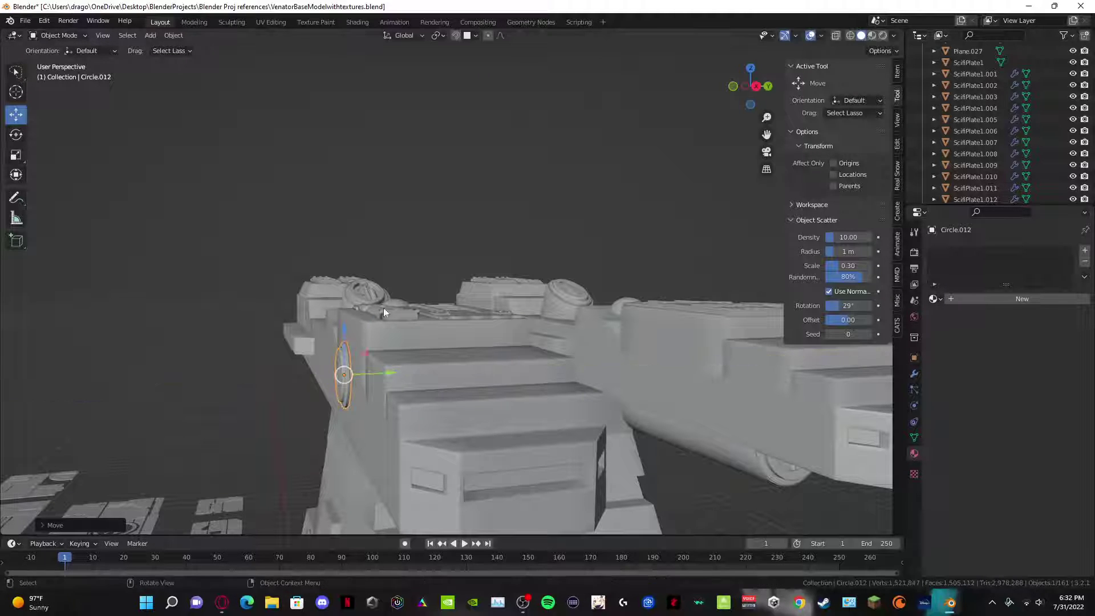
Step: Duplicate the ScifiPlate17 detail plate from the laid-out kit parts and place the copy clear of the grid
middle_click_drag(371, 218, 457, 251)
scroll(397, 310, "down", 4)
mouse_move(380, 388)
middle_mouse_down("shift")
mouse_move(434, 313)
mouse_move(379, 386)
middle_mouse_up("shift")
scroll(382, 385, "up", 6)
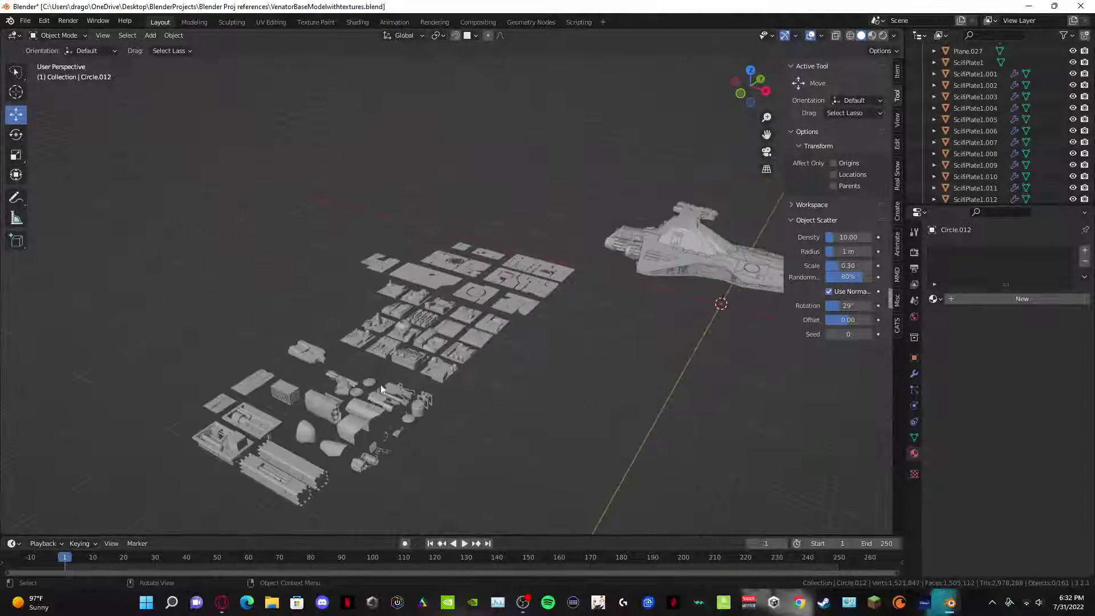
scroll(425, 368, "down", 2)
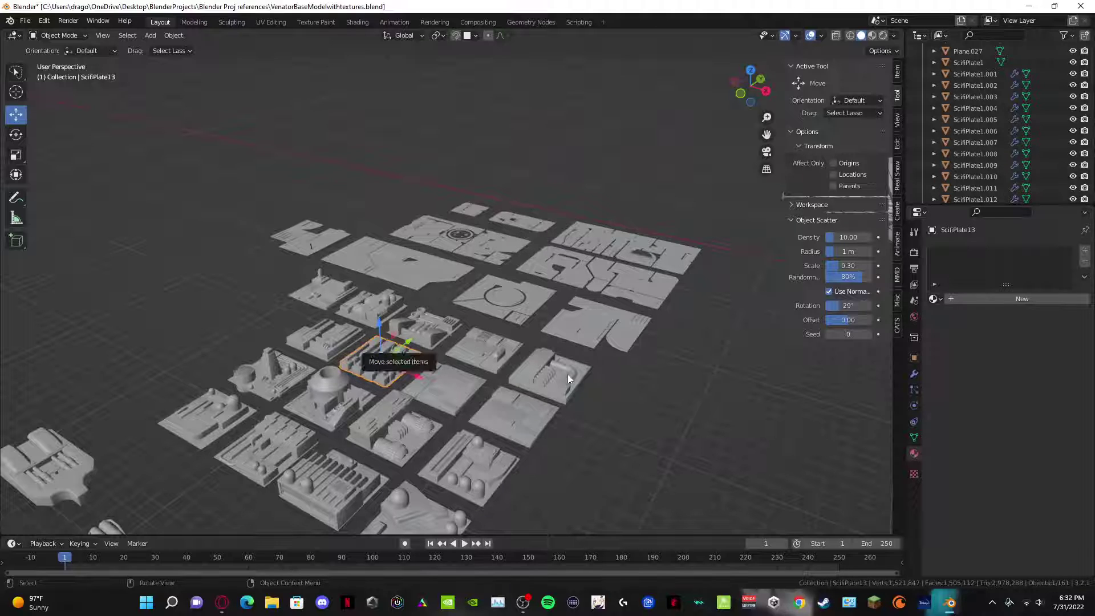
key("shift+d")
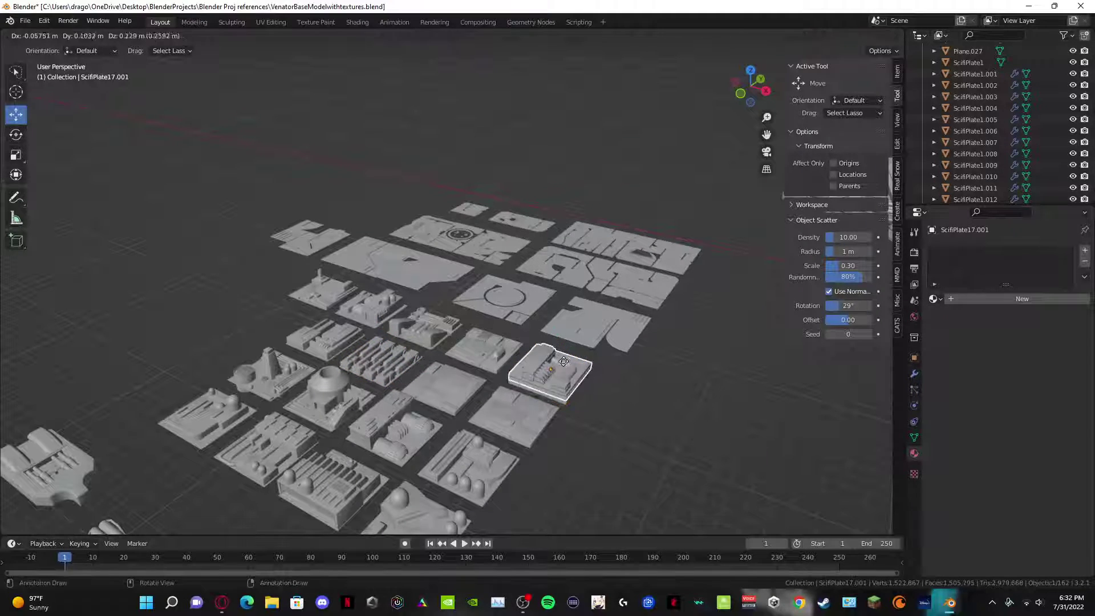
left_click(699, 114)
Step: Move the plate copy across to the ship and over the rear of the near bridge tower
middle_click_drag(699, 114, 517, 267, "shift")
scroll(517, 267, "up", 2)
left_click_drag(443, 315, 759, 279)
middle_click_drag(735, 289, 472, 310, "shift")
scroll(537, 342, "up", 2)
scroll(536, 342, "up", 2)
middle_click_drag(536, 341, 372, 267, "shift")
Step: Rotate the plate copy 90° about the X axis so it stands upright
type("rx")
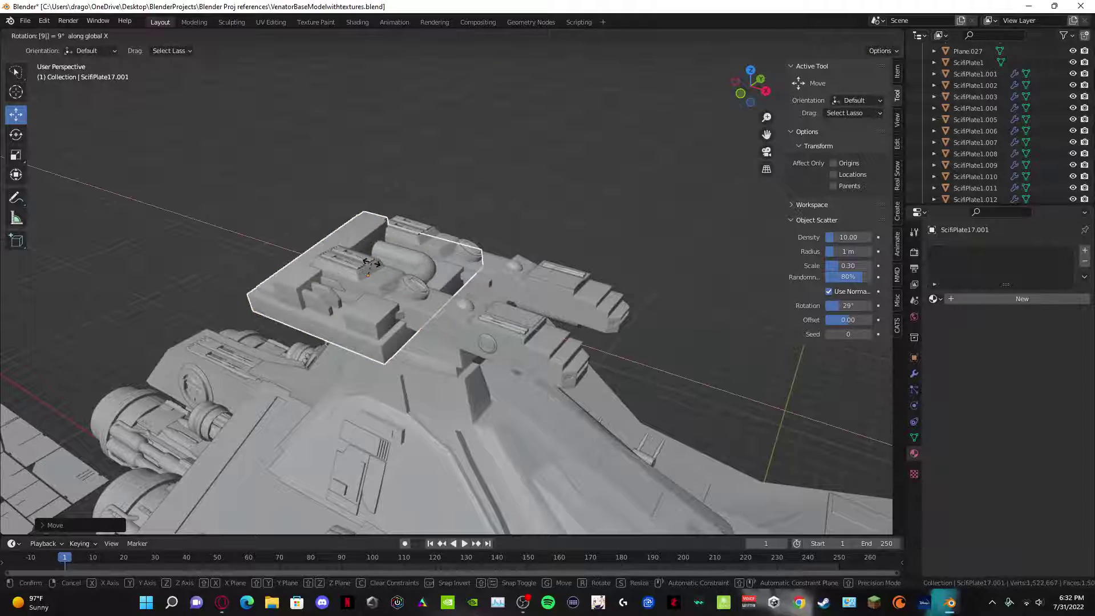
type("90")
key("Return")
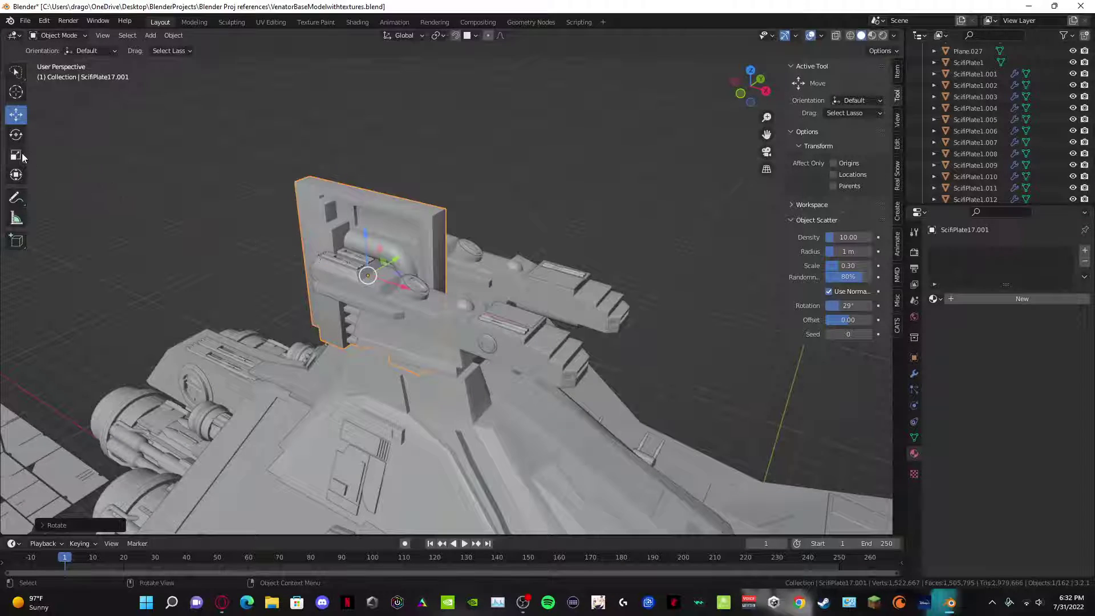
Step: Stretch the upright plate along X, and scale it down uniformly to suit the bridge tower
key("s")
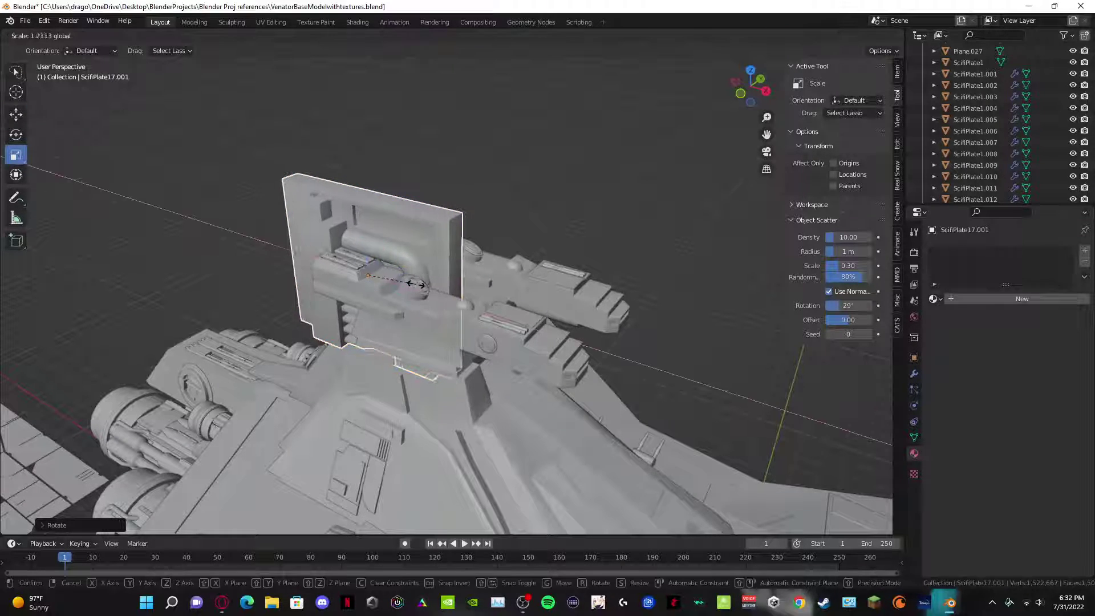
left_click(448, 304)
key("g")
key("s")
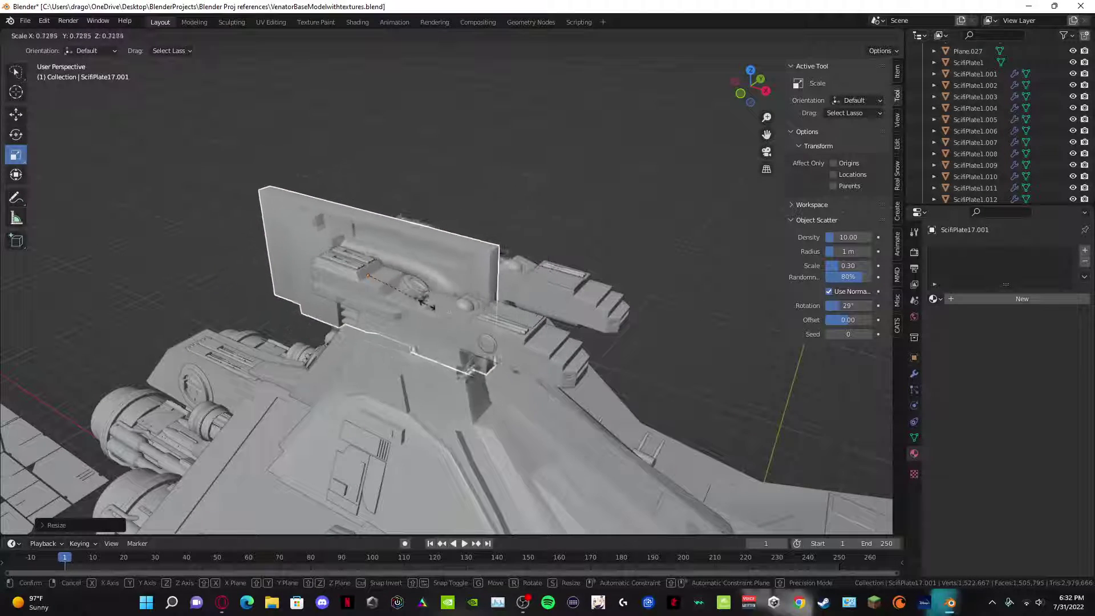
left_click(388, 284)
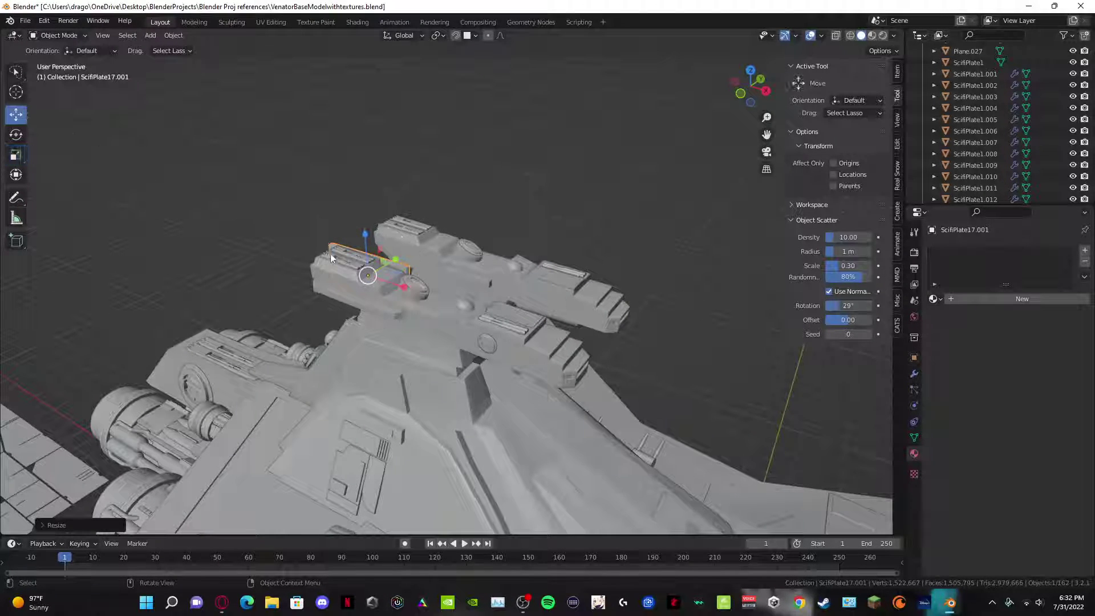
Step: Move the plate onto the outer side wall of the bridge tower, behind the round disc and just below the roof details
left_click_drag(388, 268, 378, 320)
left_click_drag(468, 356, 463, 361)
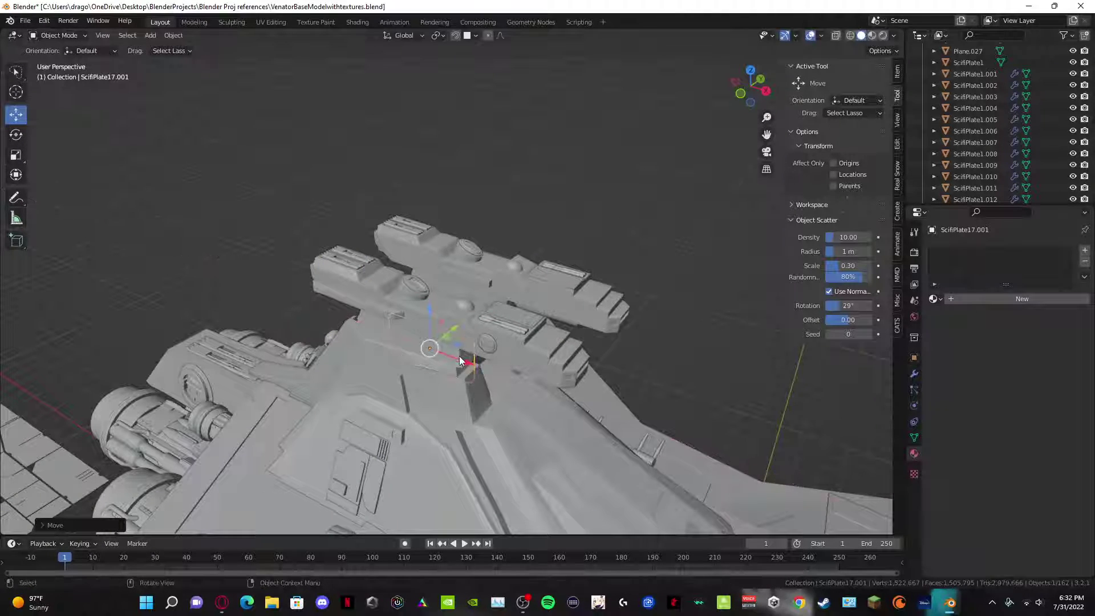
key("g")
left_click(441, 345)
mouse_move(429, 312)
left_mouse_down()
mouse_move(429, 283)
mouse_move(428, 315)
mouse_move(410, 322)
left_mouse_up()
left_click_drag(410, 321, 438, 324)
scroll(437, 324, "up", 2)
middle_click_drag(437, 322, 480, 433)
scroll(476, 394, "up", 1)
middle_click_drag(473, 382, 471, 350, "shift")
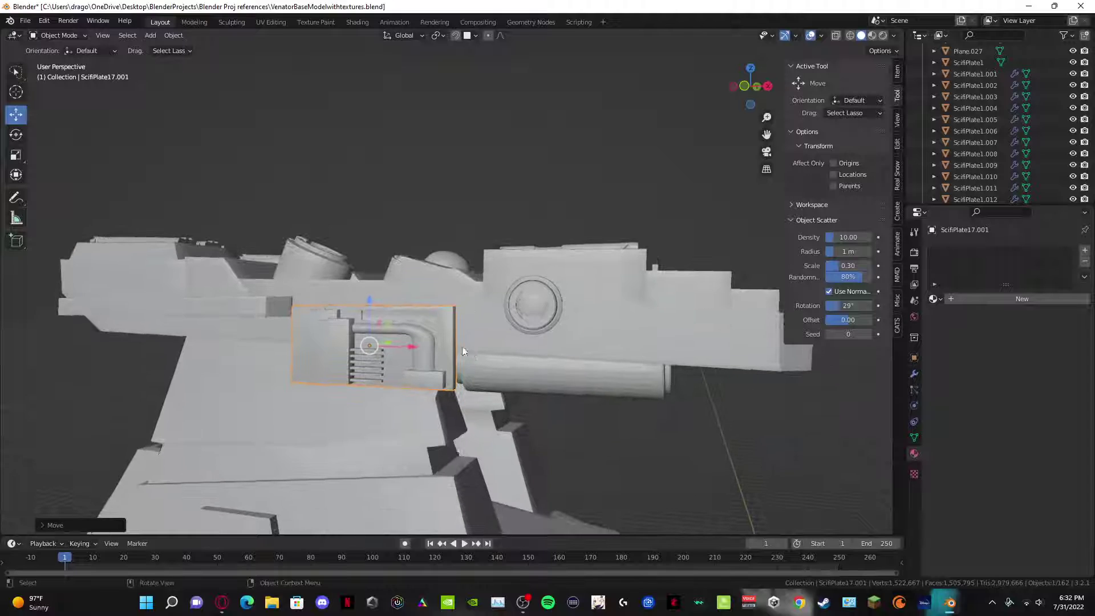
left_click_drag(372, 310, 364, 272)
Step: Tilt the plate slightly about Y to follow the slope of the tower's lower edge, and resize it to fit the wall
middle_click_drag(364, 272, 509, 313)
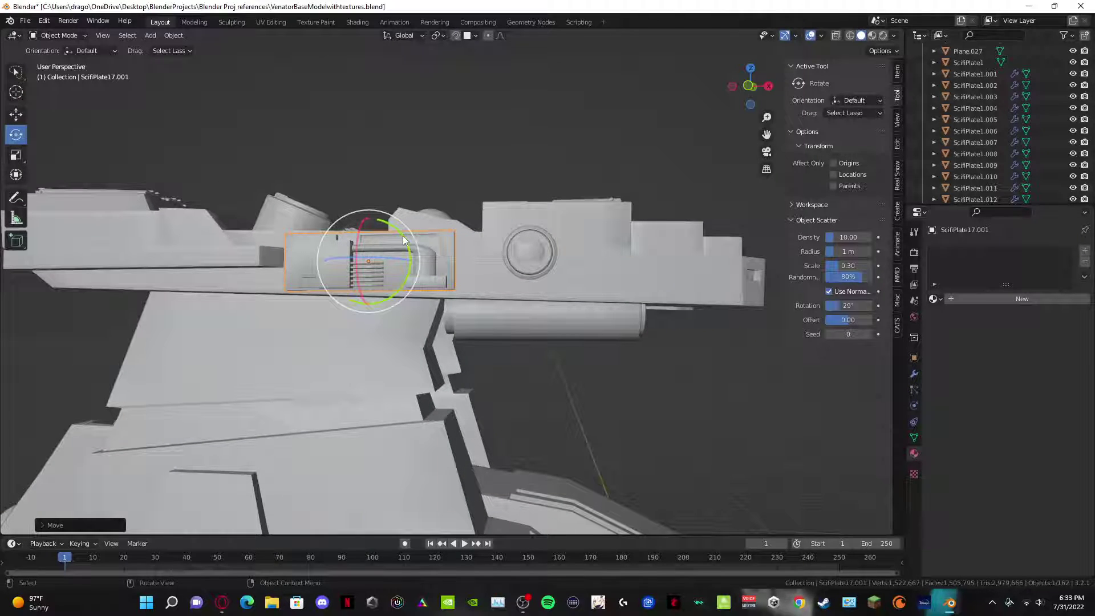
left_click_drag(399, 237, 406, 240)
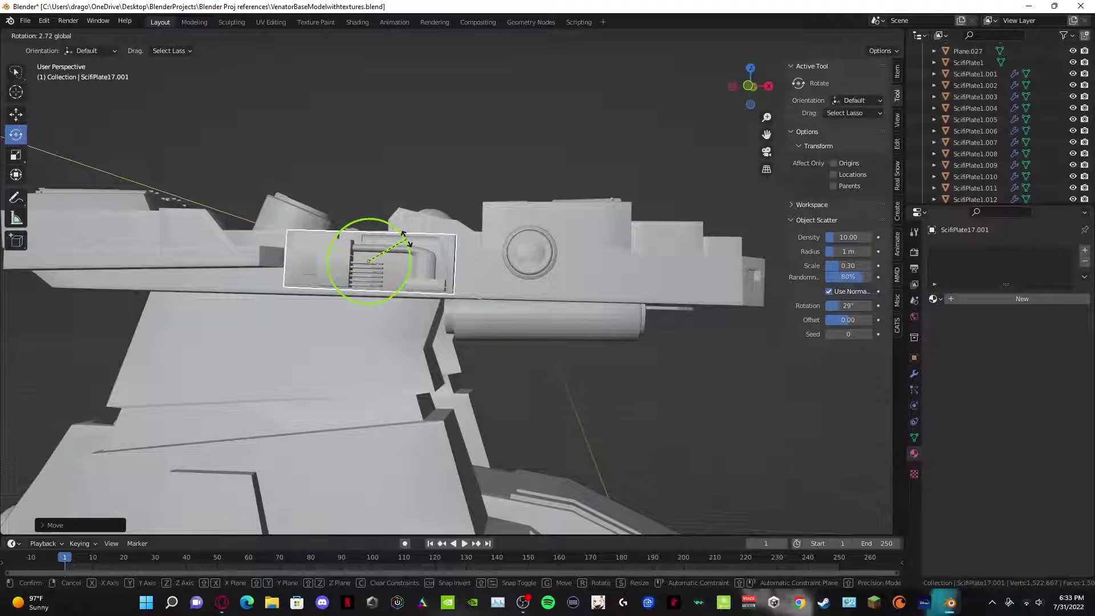
left_click_drag(406, 237, 369, 213)
left_click(16, 152)
middle_click_drag(367, 215, 475, 243)
middle_click_drag(396, 266, 385, 257)
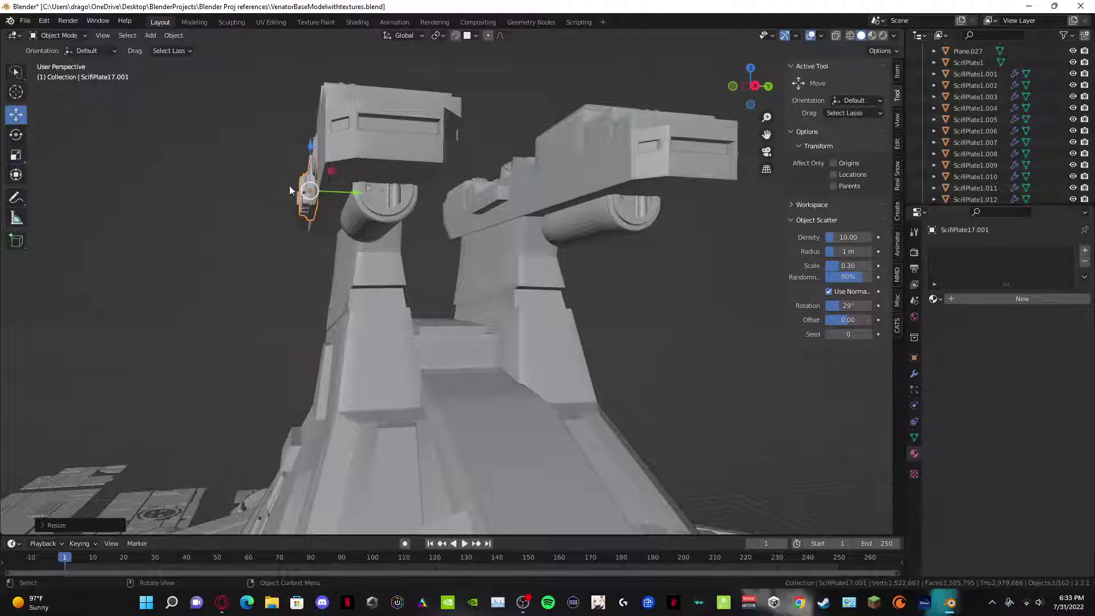
Step: Nudge the sci-fi plate along Y against the bridge tower's outer side wall
left_click_drag(352, 192, 353, 194)
left_click(181, 209)
Step: Duplicate the barrel-shaped cylinder from the kitbash parts library and drop the copy near the flat panel pieces
middle_click_drag(189, 213, 313, 236)
middle_click_drag(584, 320, 453, 372, "shift")
left_click(368, 276)
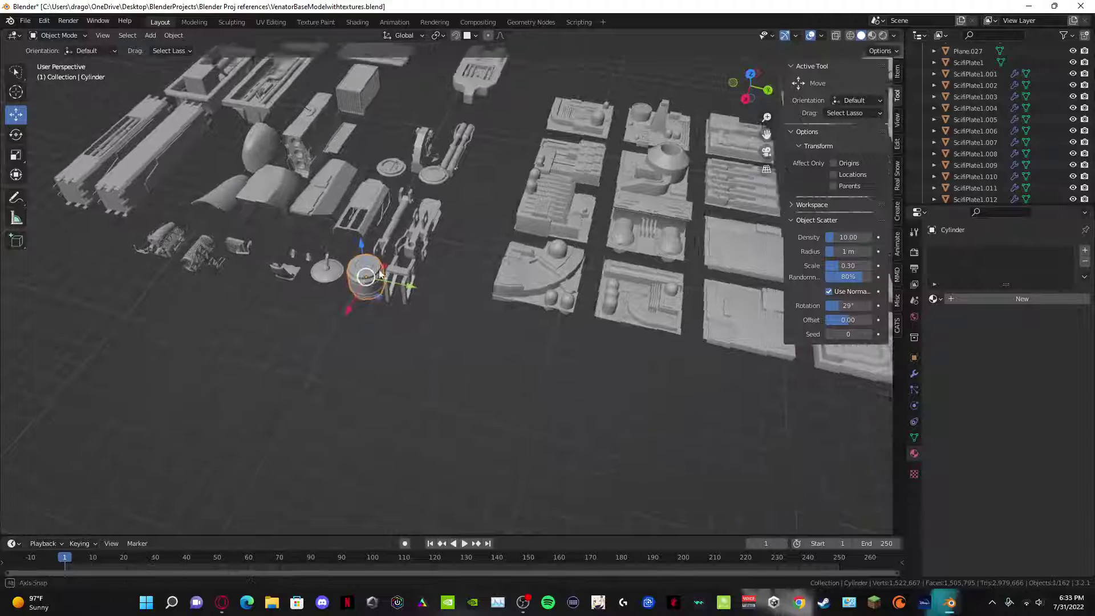
middle_click_drag(368, 276, 337, 276)
scroll(338, 279, "down", 2)
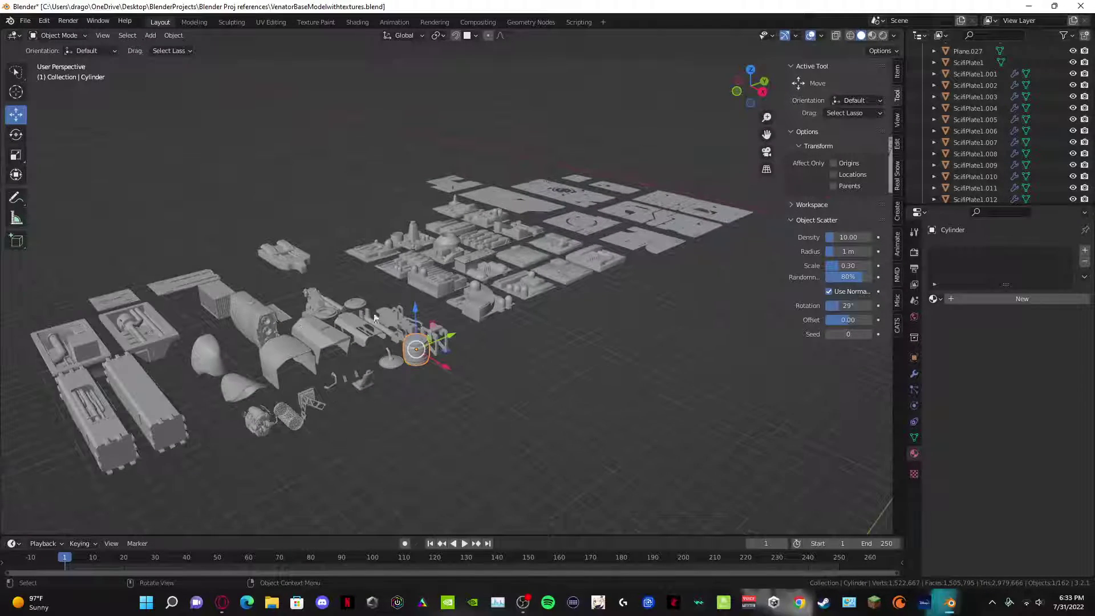
middle_click_drag(388, 315, 341, 325)
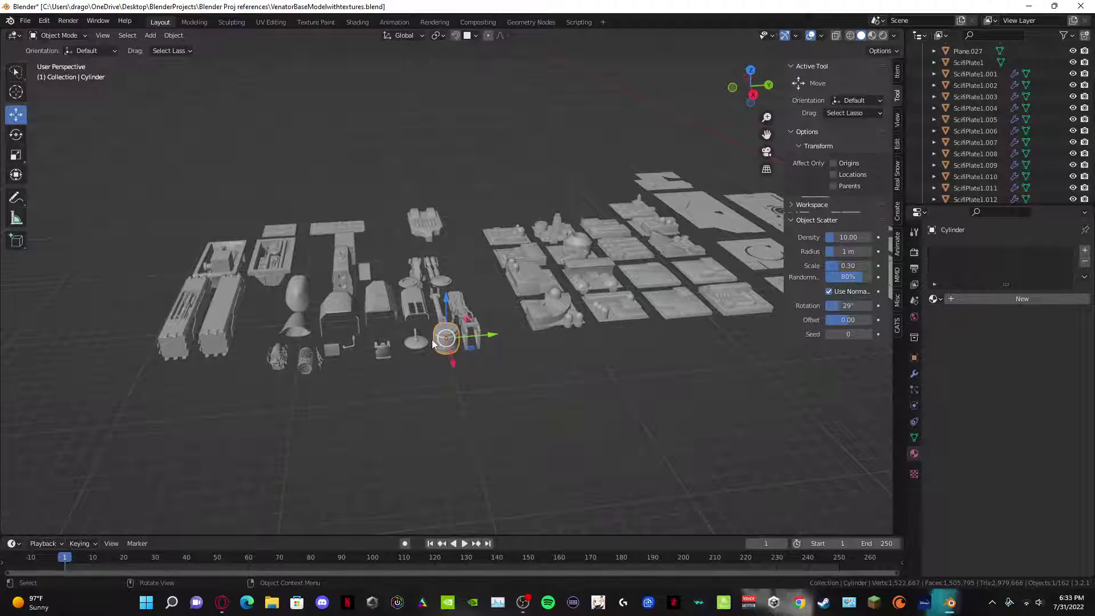
key("shift+d")
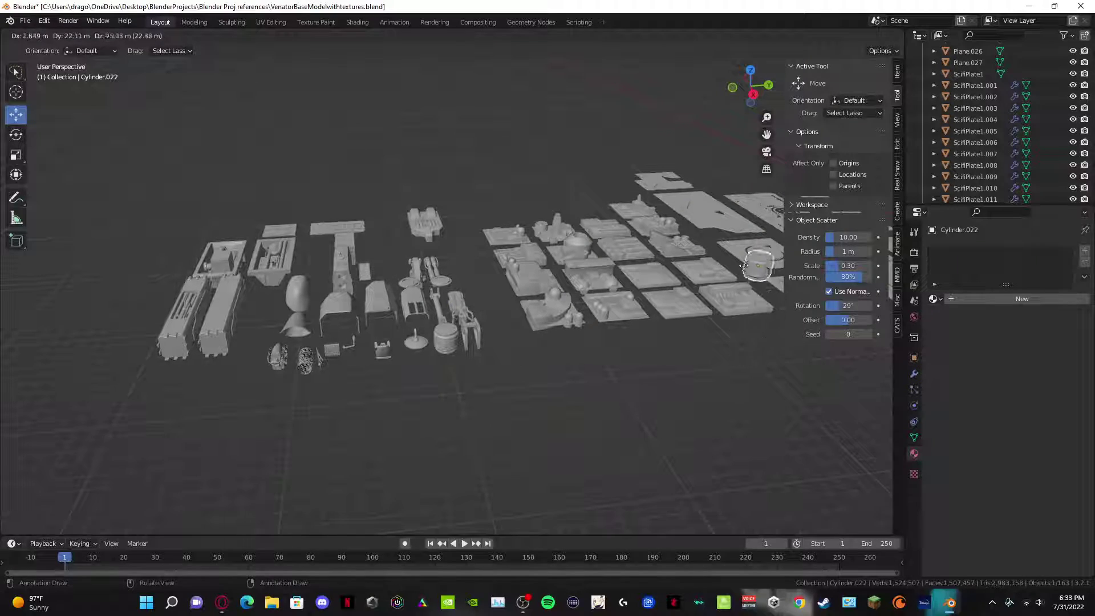
left_click(719, 245)
Step: Move the cylinder copy along Y out of the parts library toward the ship
scroll(711, 268, "up", 1)
middle_click_drag(711, 268, 125, 341, "shift")
left_click_drag(266, 305, 327, 300)
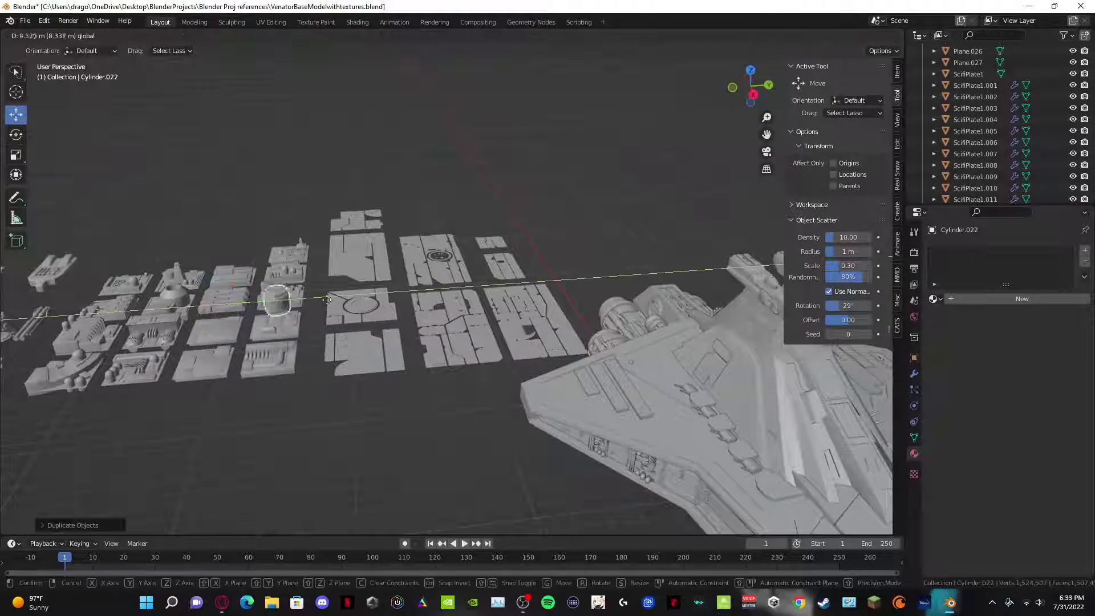
left_click_drag(744, 328, 765, 328)
middle_click_drag(764, 327, 375, 358, "shift")
scroll(476, 388, "up", 1)
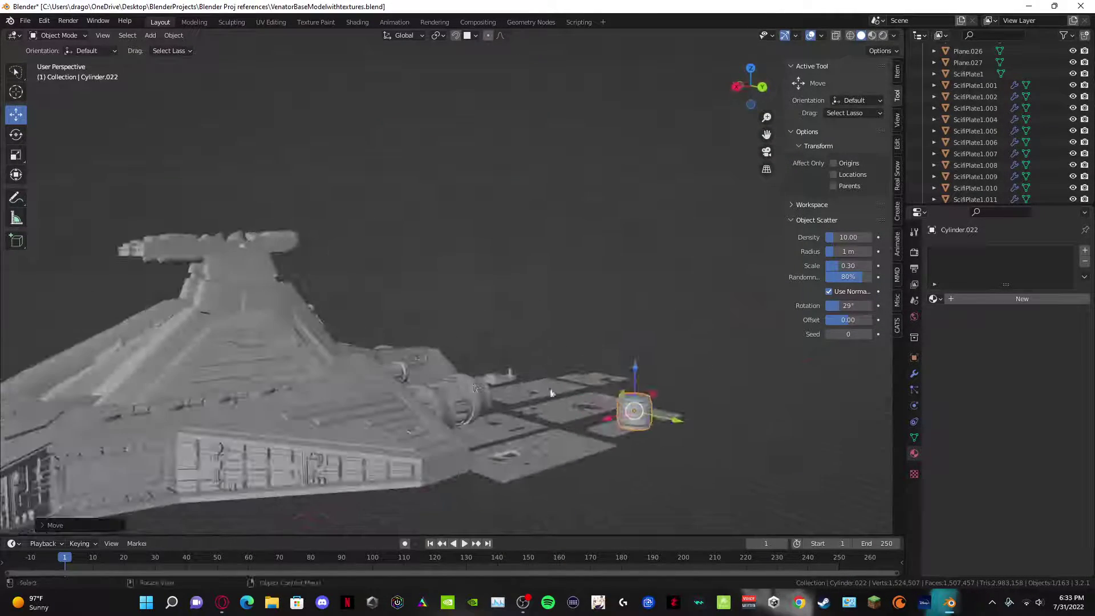
Step: Raise the cylinder copy to bridge height and position it along X and Y beside the outer side wall of the bridge tower
left_click_drag(638, 373, 586, 251)
left_click_drag(617, 296, 126, 229)
middle_click_drag(126, 228, 205, 257)
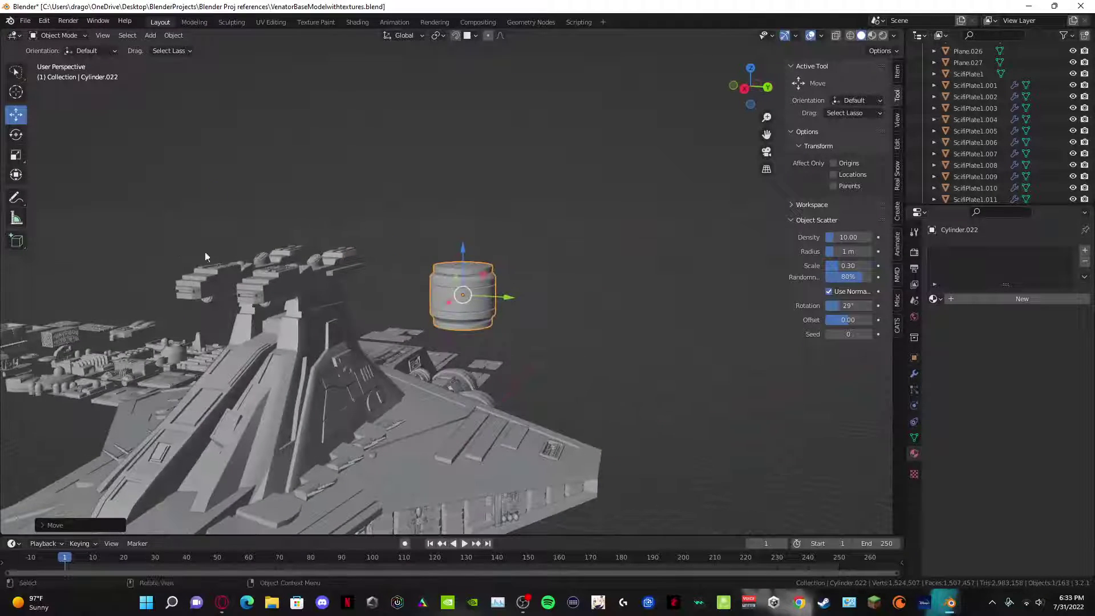
left_click_drag(506, 297, 326, 289)
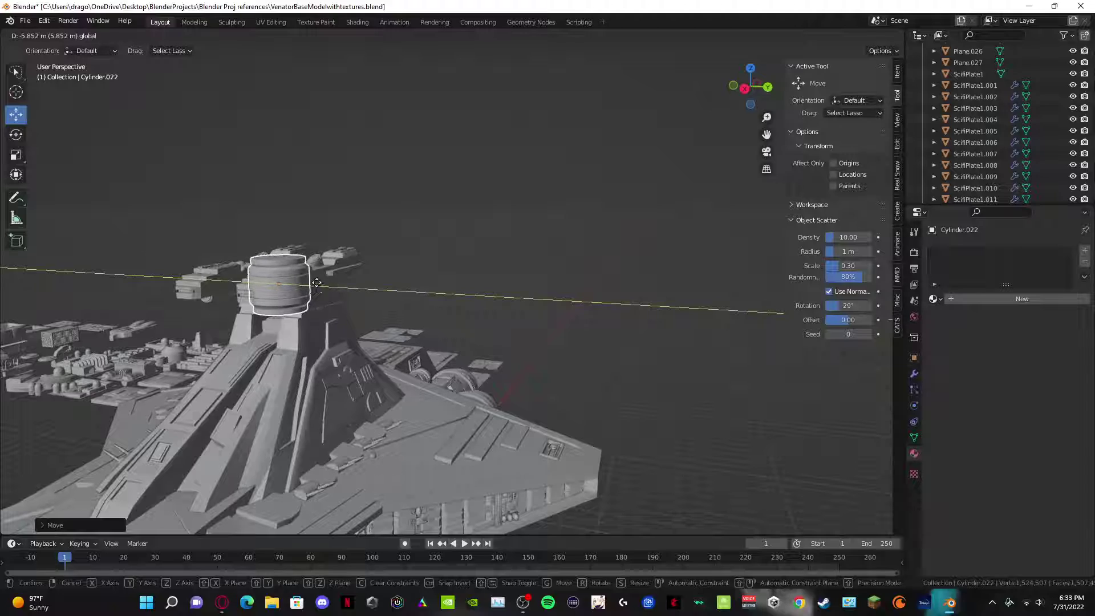
middle_click_drag(317, 289, 637, 353)
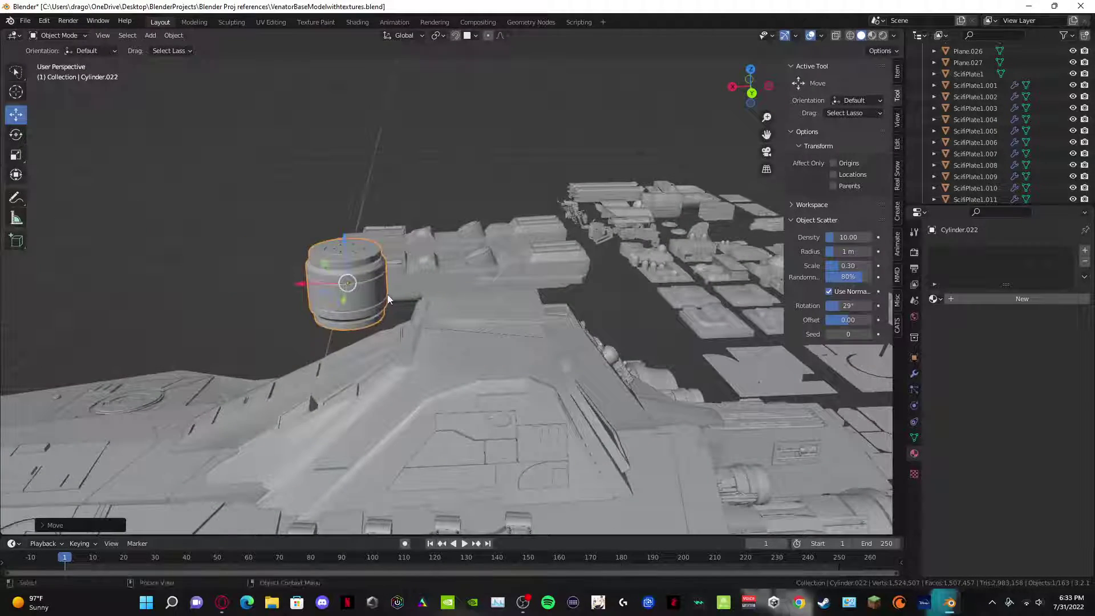
left_click_drag(298, 283, 359, 285)
mouse_move(360, 285)
middle_mouse_down()
mouse_move(429, 259)
mouse_move(354, 266)
middle_mouse_up()
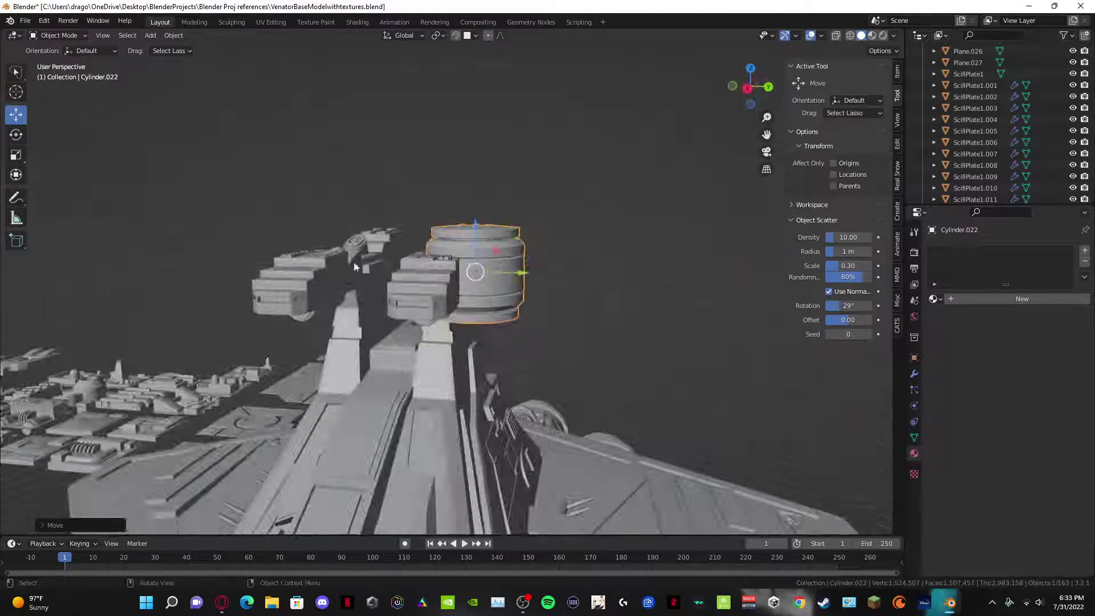
left_click_drag(522, 273, 502, 270)
Step: Rotate the cylinder 90° about the X axis and scale it down uniformly to suit the bridge tower
type("rx9")
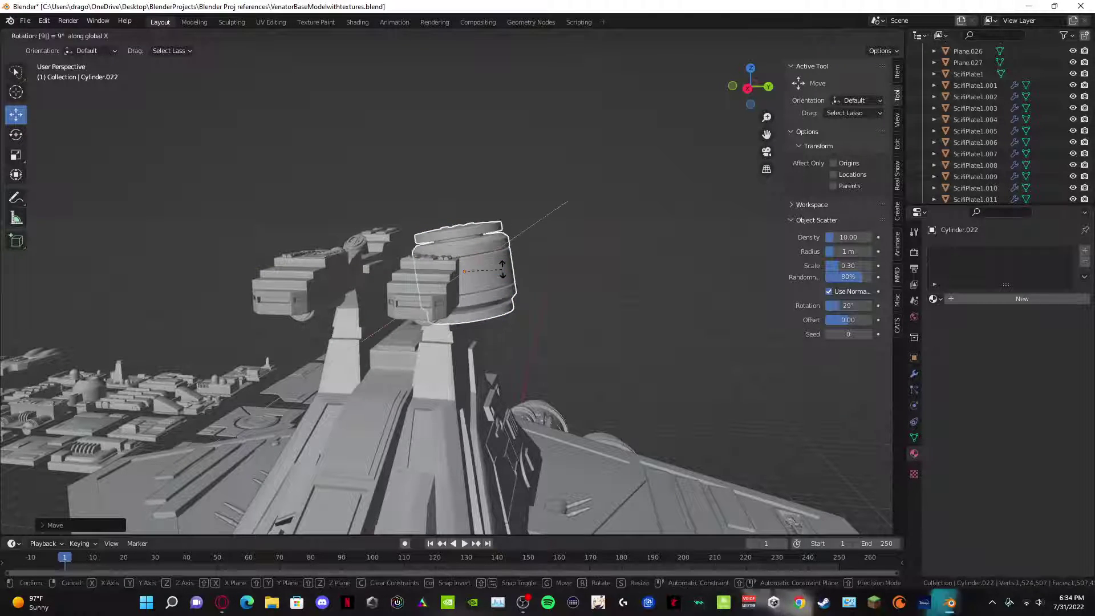
type("0")
key("Return")
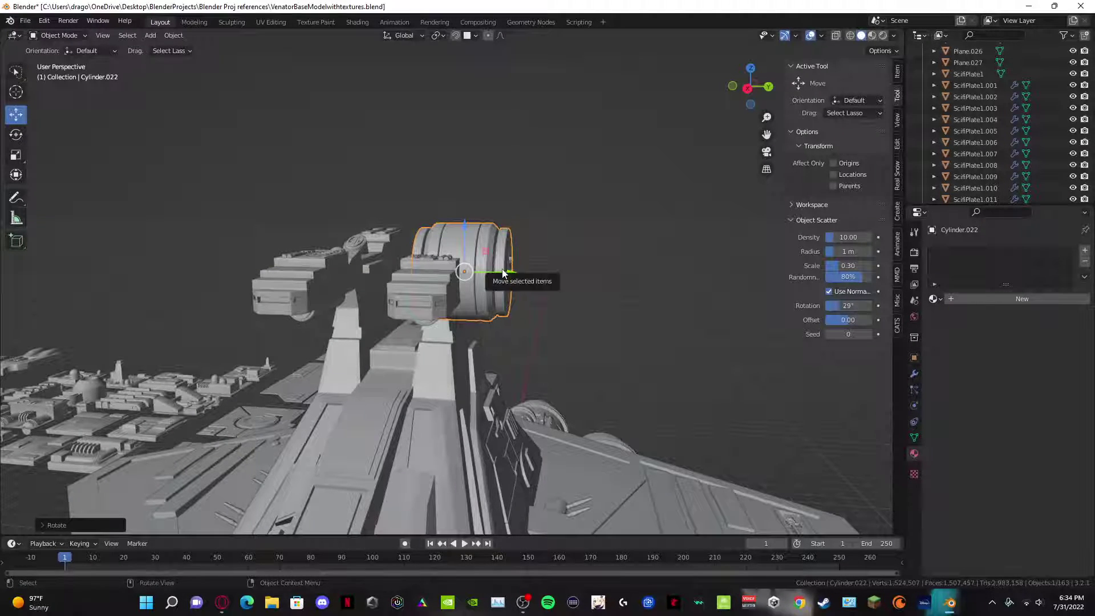
key("s")
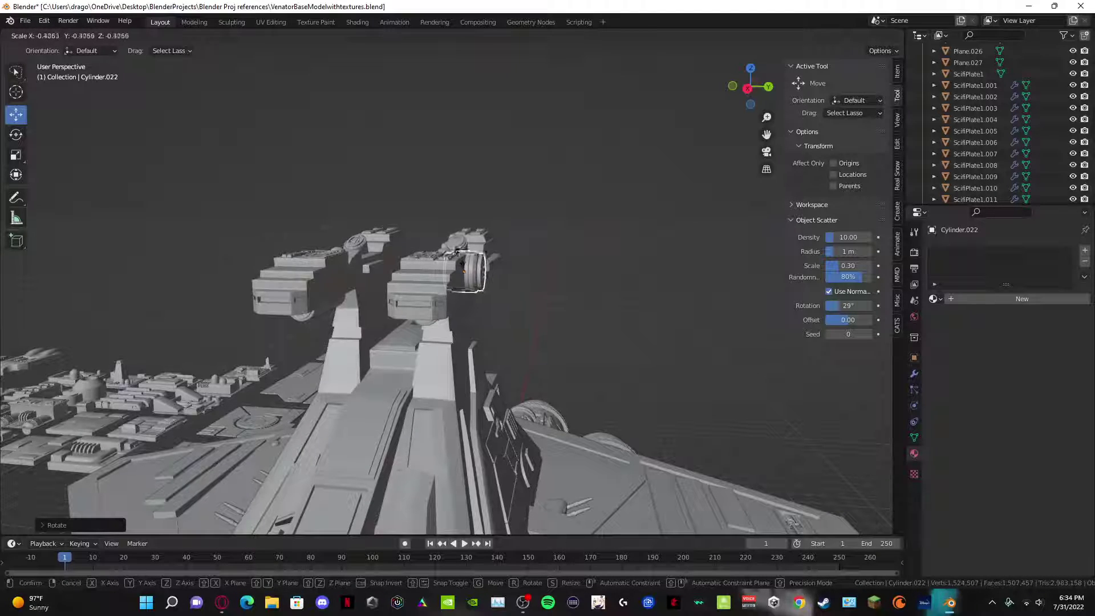
left_click(468, 262)
Step: Lower the cylinder slightly and shift it along X on the bridge tower's outer side wall
left_click_drag(467, 242, 467, 251)
left_click(537, 288)
middle_click_drag(537, 291, 411, 266)
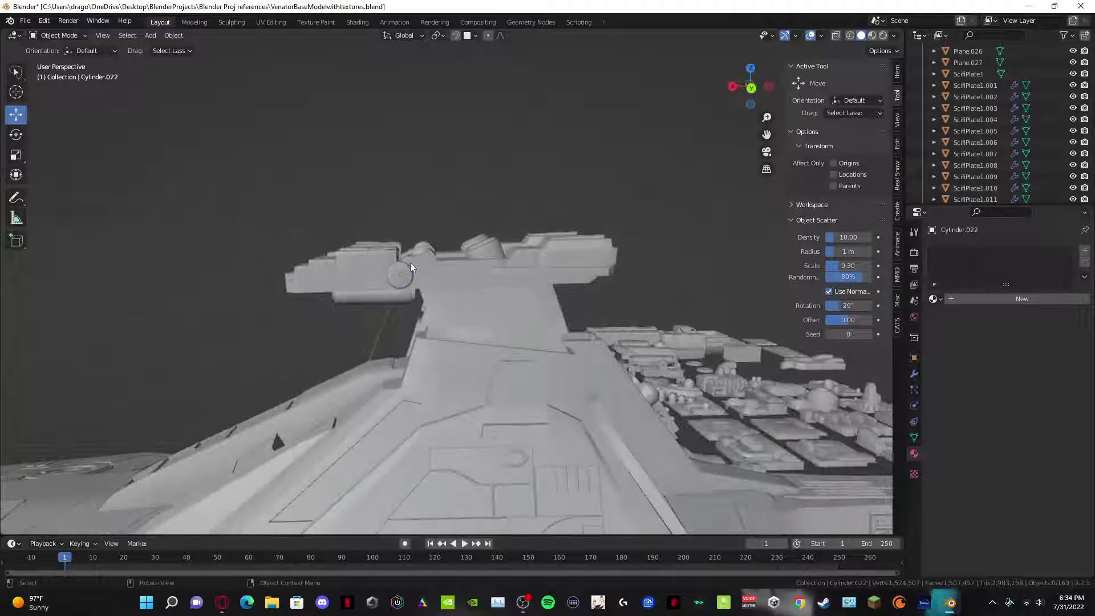
left_click_drag(369, 275, 317, 276)
middle_click_drag(261, 183, 448, 282)
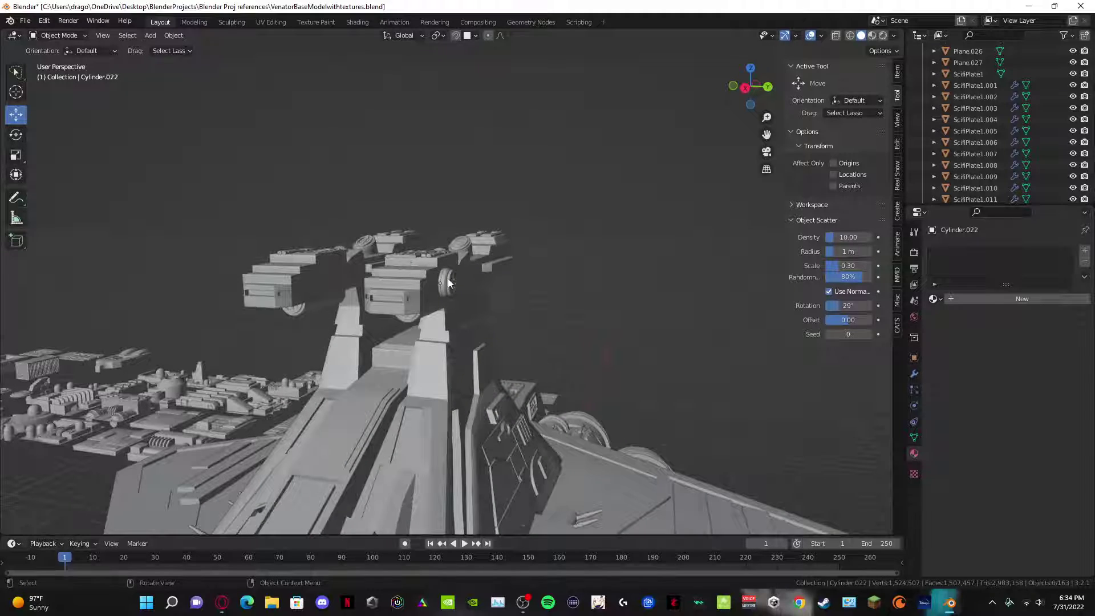
Step: Flatten the cylinder along Y into a thin wheel and seat it at a fitting size against the tower's side wall
left_click(448, 283)
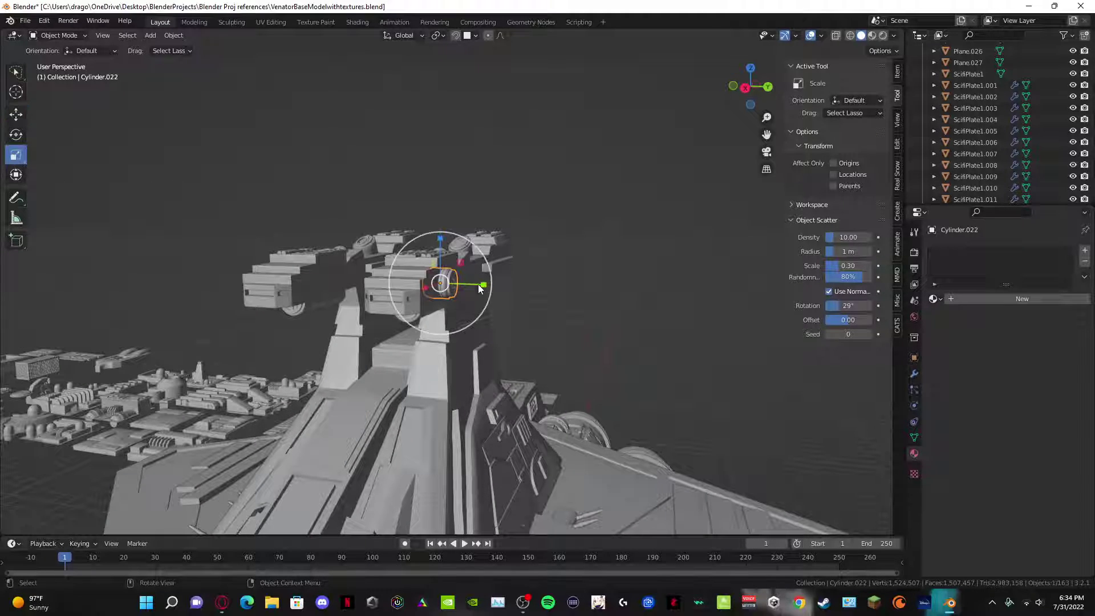
left_click_drag(483, 289, 469, 286)
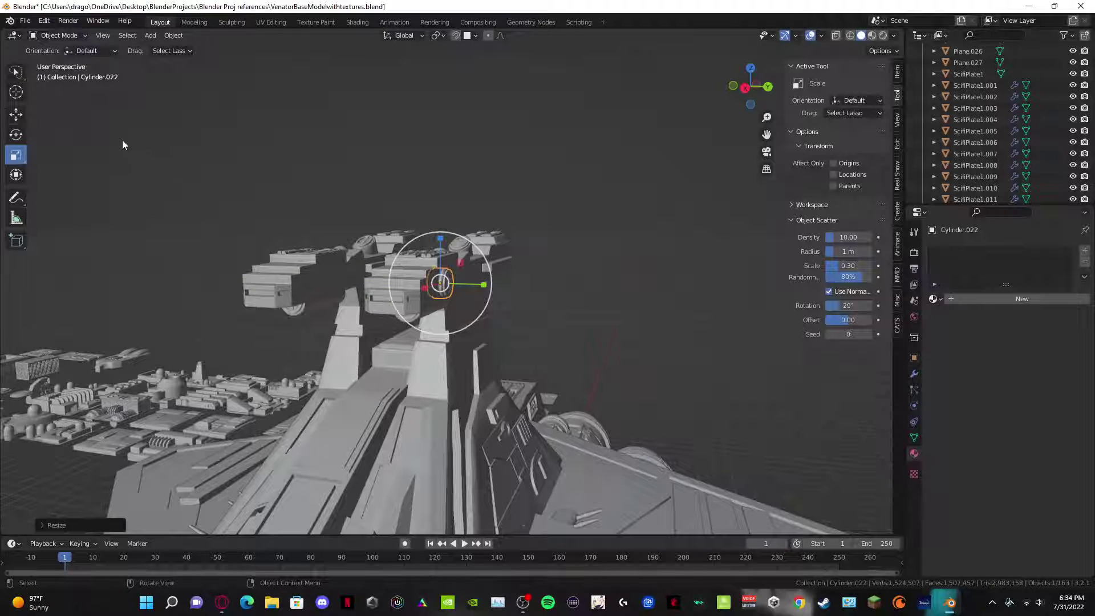
left_click_drag(471, 283, 546, 269)
key("s")
left_click(476, 288)
middle_click_drag(546, 269, 433, 238)
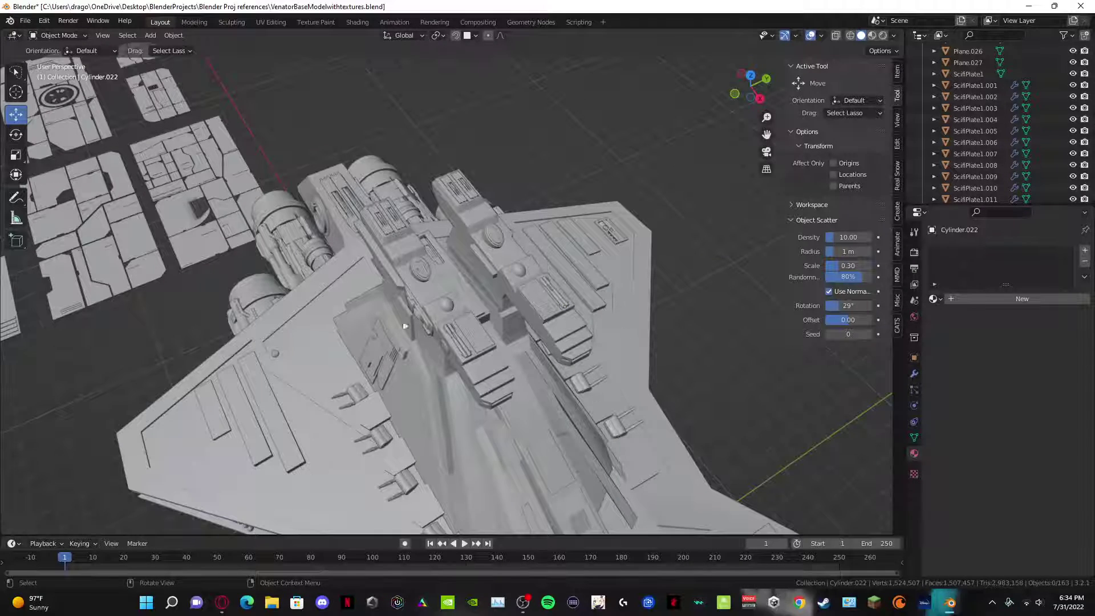
Step: Duplicate the sci-fi plate with two domes (ScifiPlate14) in the parts library and place the copy beside the other plates
middle_click_drag(222, 381, 539, 246, "shift")
scroll(349, 285, "down", 3)
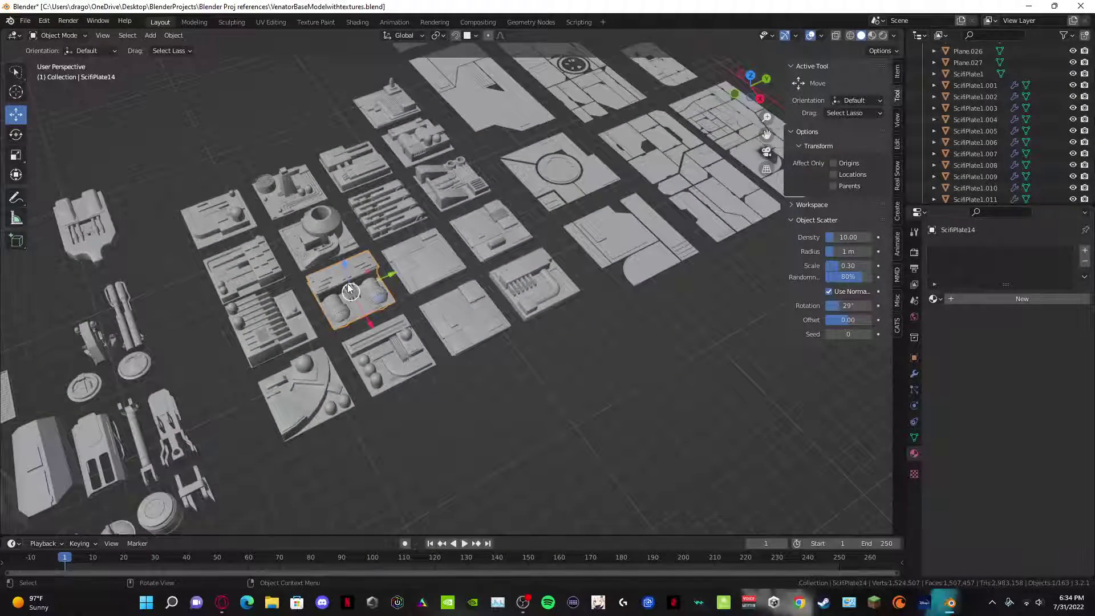
key("shift+d")
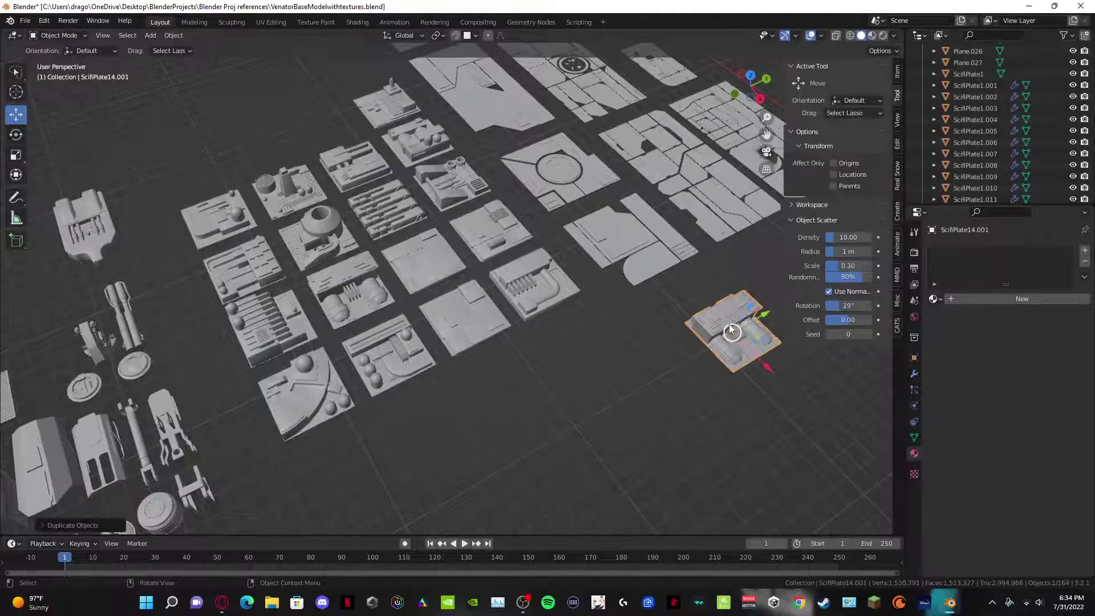
left_click(735, 330)
middle_click_drag(735, 330, 108, 364, "shift")
Step: Move the two-domed plate copy over to the ship and raise it to the height of the bridge towers
left_click_drag(341, 339, 616, 138)
middle_click_drag(617, 138, 374, 200, "shift")
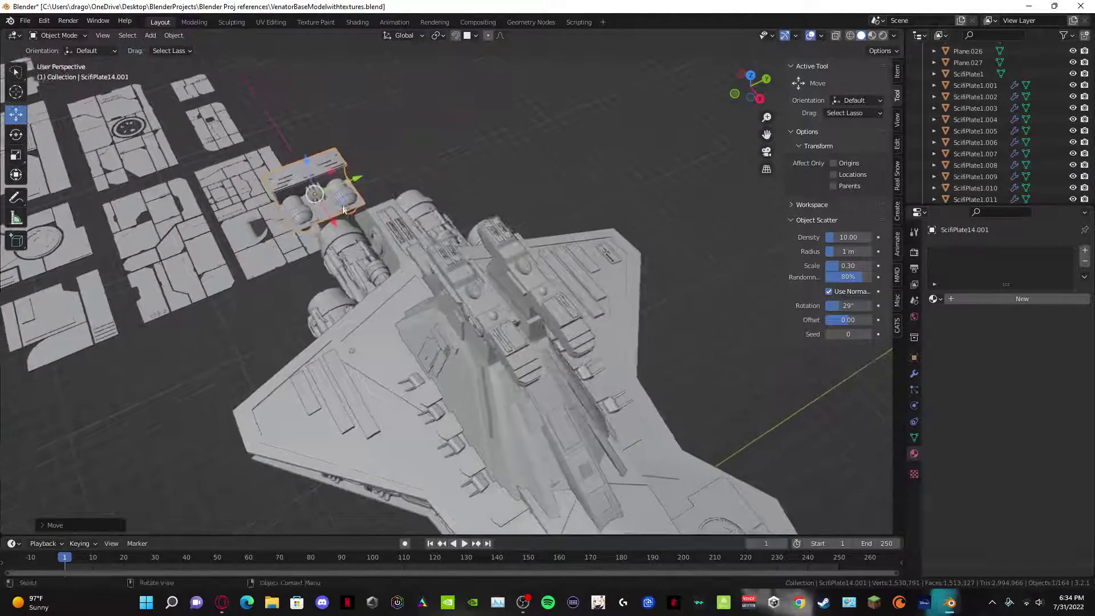
left_click_drag(332, 224, 491, 422)
middle_click_drag(491, 422, 451, 343)
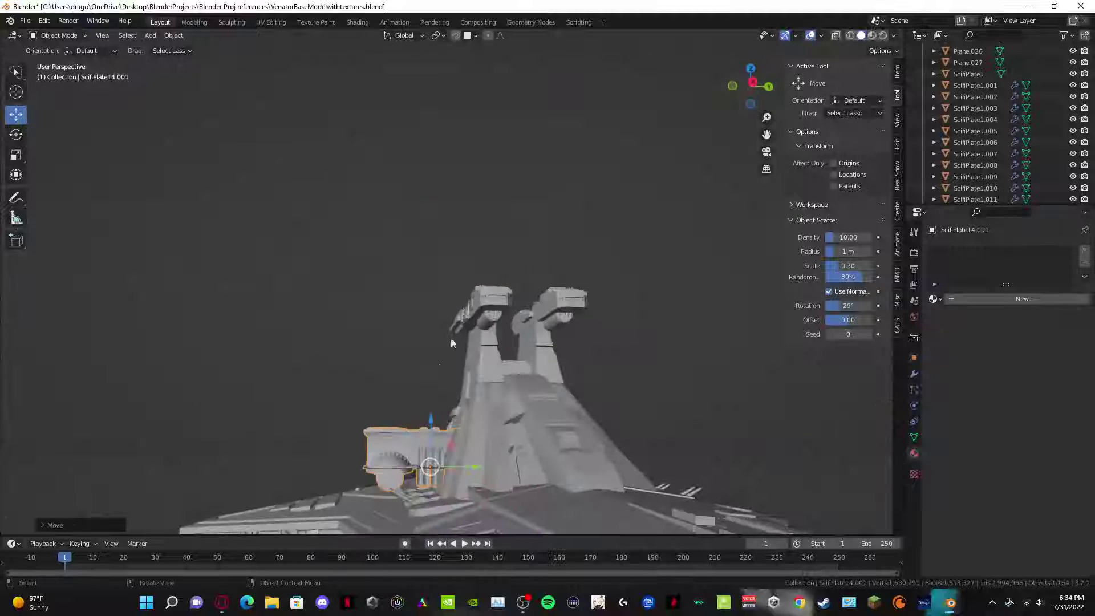
left_click_drag(431, 428, 491, 257)
scroll(491, 257, "up", 3)
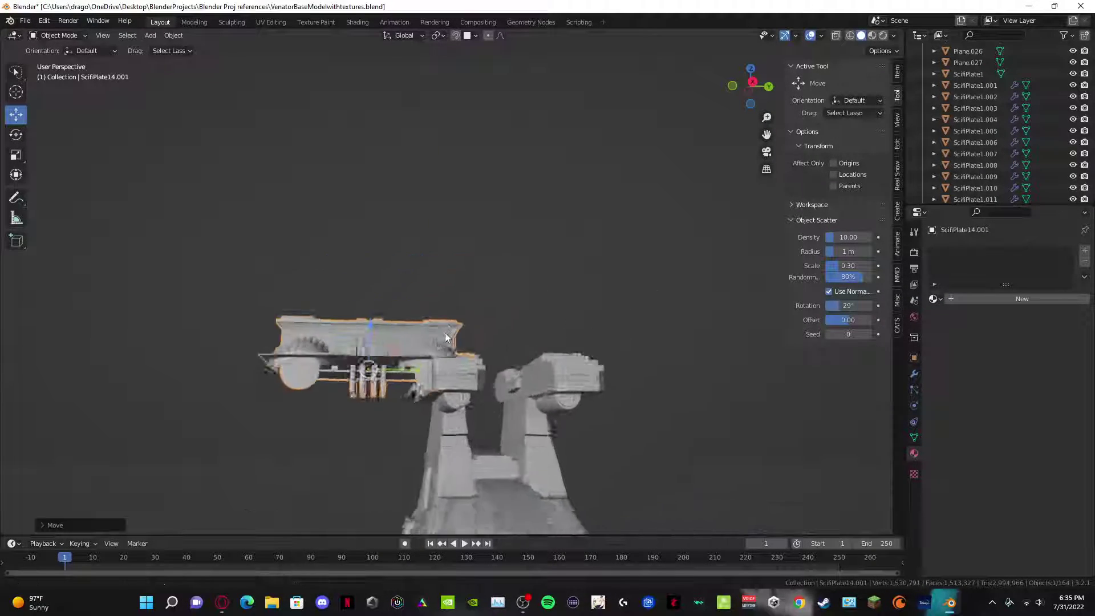
middle_click_drag(492, 258, 403, 420)
Step: Scale the two-domed plate down uniformly and move it onto the front of the bridge tower's roof
key("s")
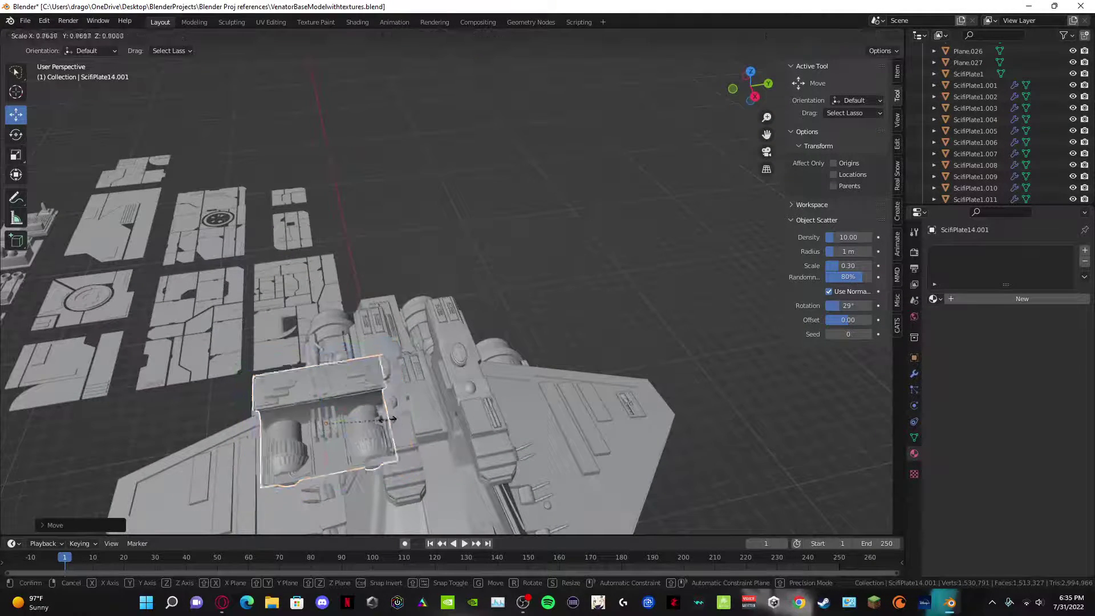
left_click(338, 425)
left_click_drag(347, 425, 401, 482)
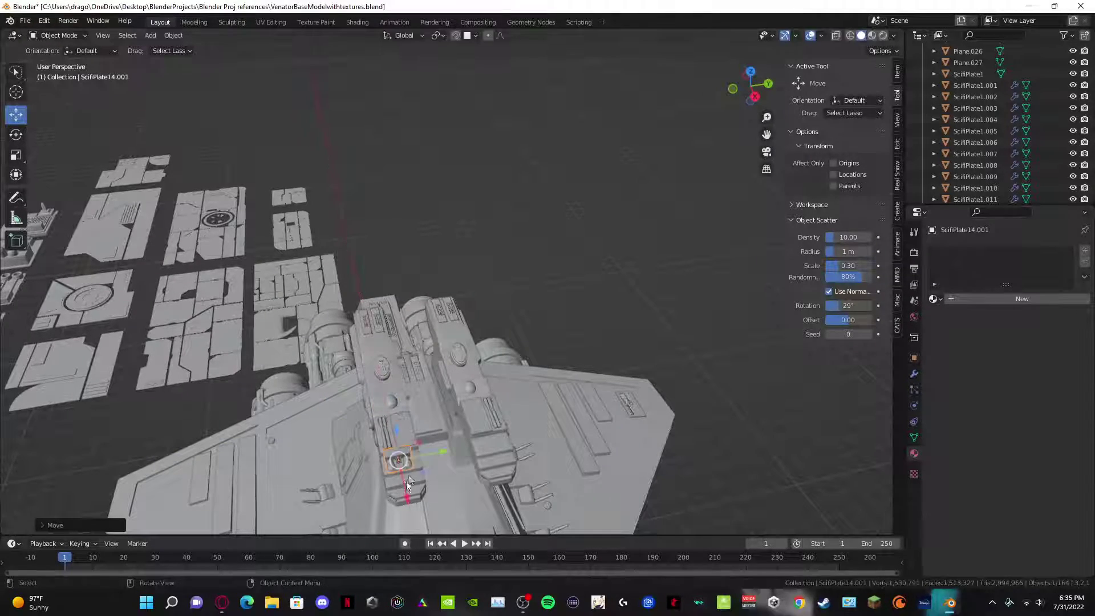
Step: Center the two-domed plate along Y on the tower's front roof step and adjust its height to sit on the surface
middle_click_drag(406, 481, 477, 159, "shift")
scroll(468, 177, "up", 5)
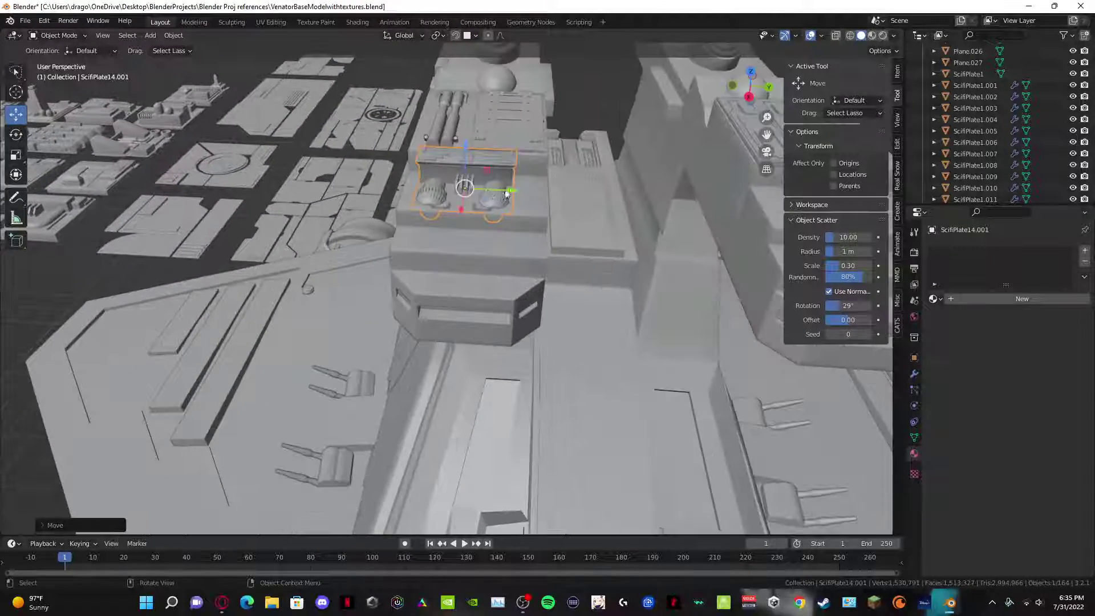
left_click_drag(506, 194, 523, 186)
key("g")
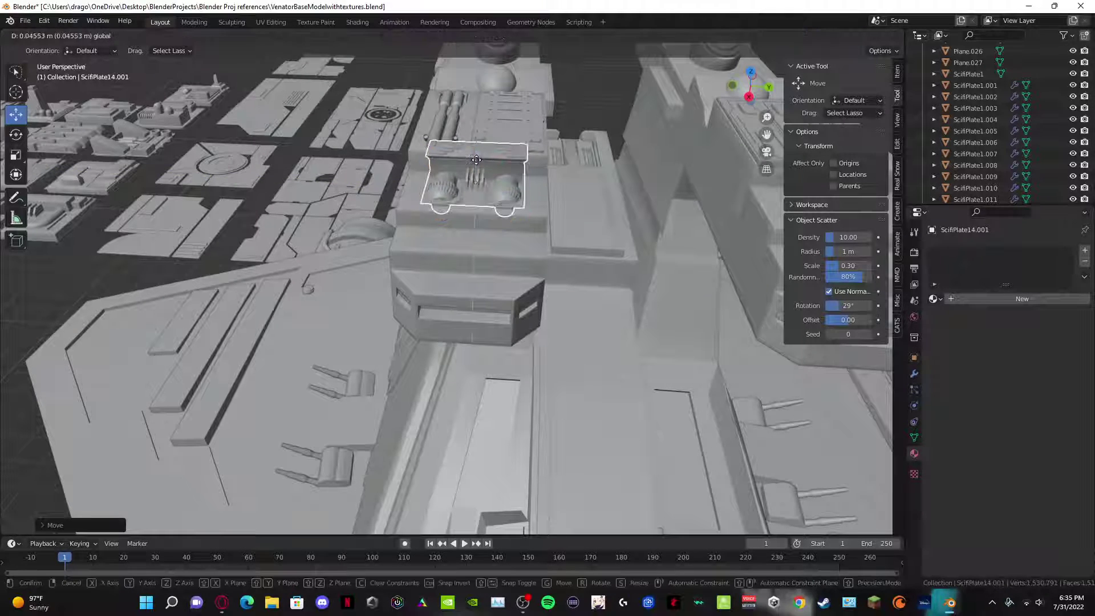
left_click(477, 162)
middle_click_drag(477, 161, 406, 303)
left_click_drag(404, 262, 406, 267)
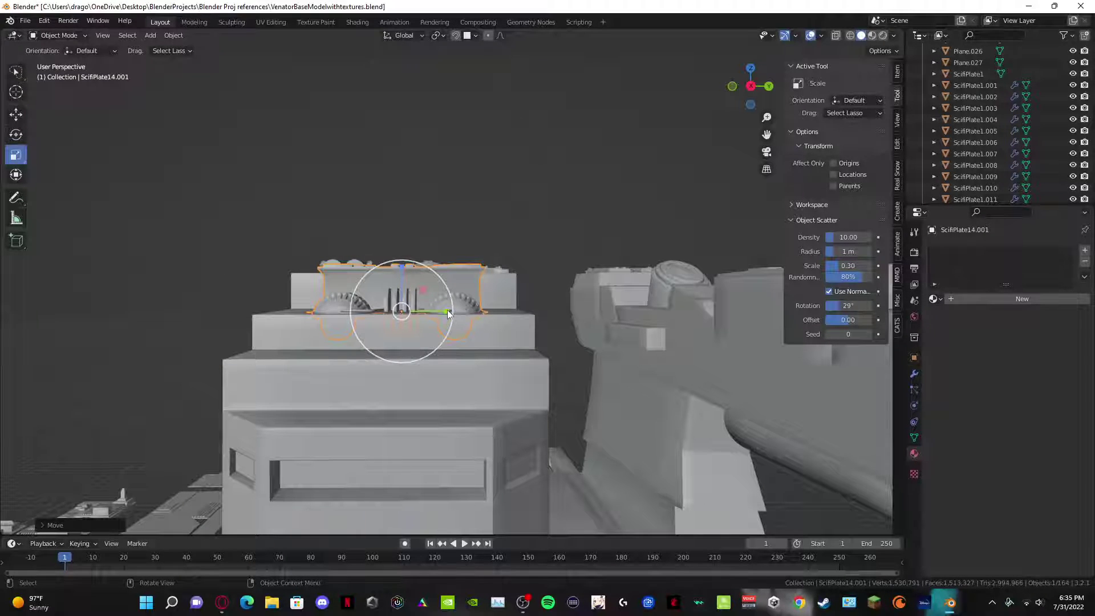
Step: Widen the plate along Y and shorten it along X to fit the roof step, and shift it along X against the roof details
left_click_drag(448, 314, 474, 315)
middle_click_drag(493, 260, 344, 274)
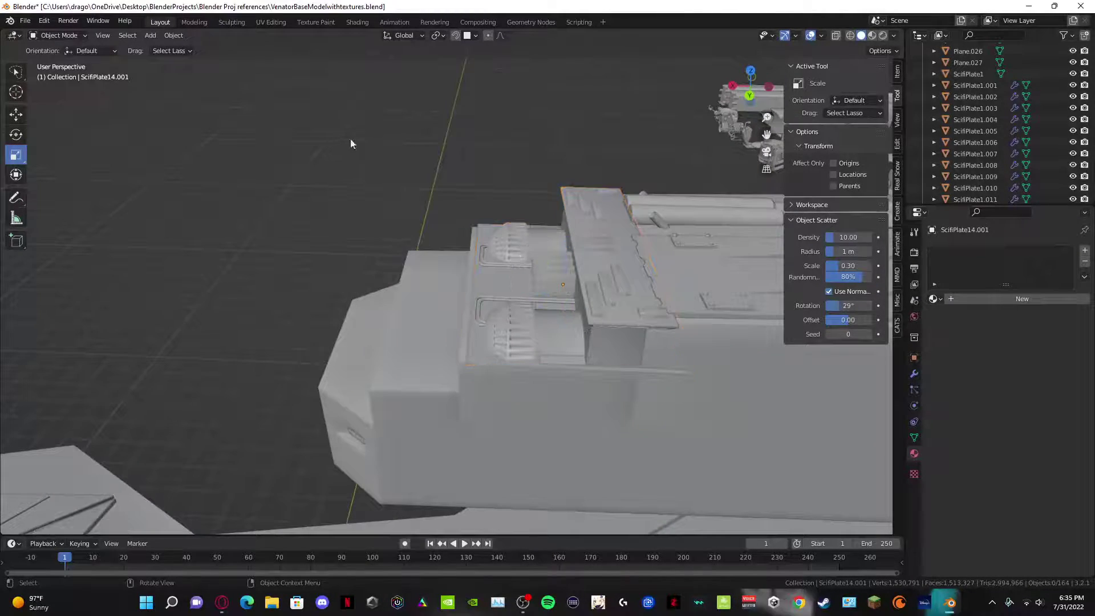
middle_click_drag(351, 144, 458, 247)
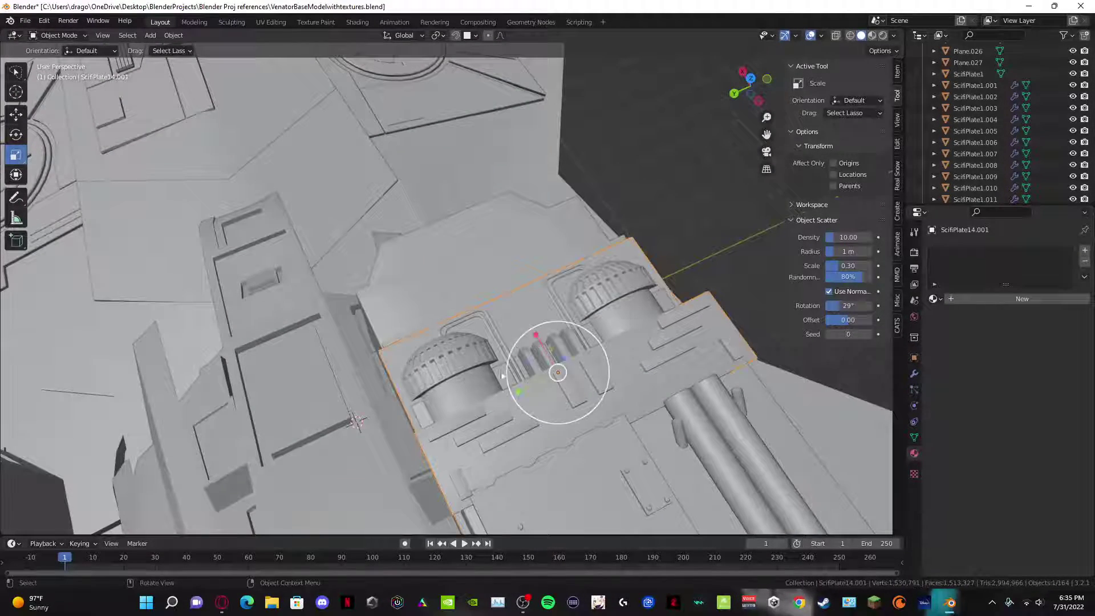
left_click_drag(520, 393, 527, 394)
key("s")
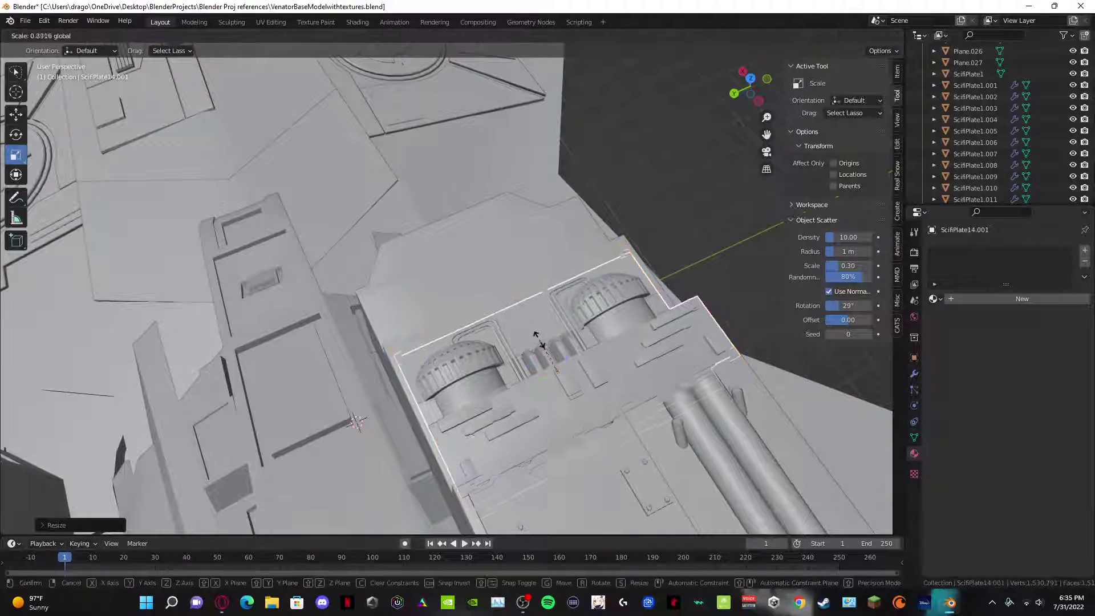
left_click(536, 347)
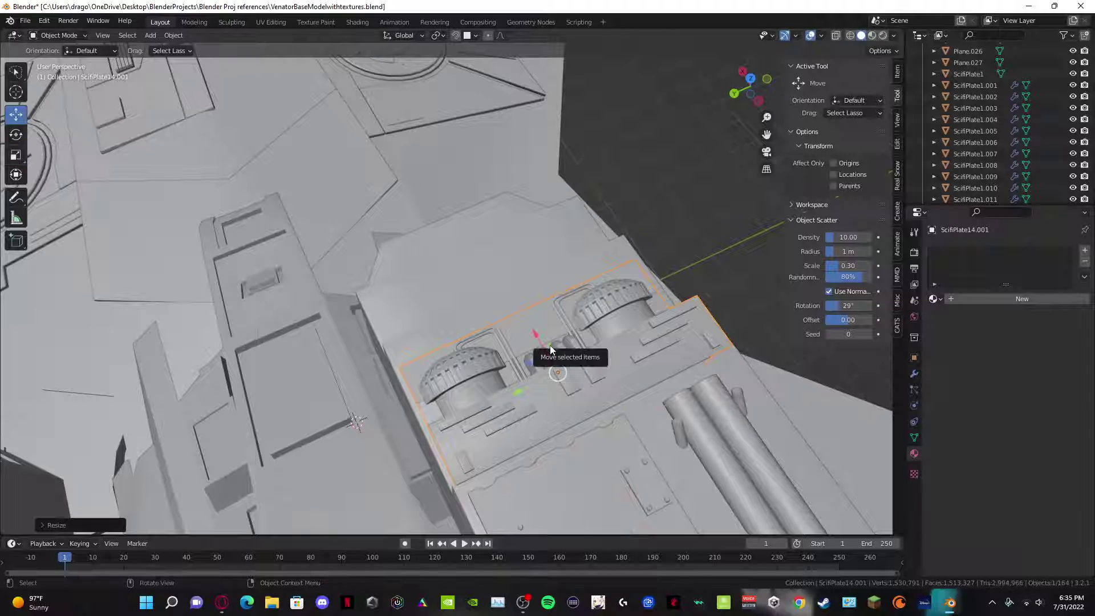
mouse_move(543, 341)
left_mouse_down()
mouse_move(554, 351)
mouse_move(547, 345)
left_mouse_up()
middle_click_drag(636, 215, 652, 162)
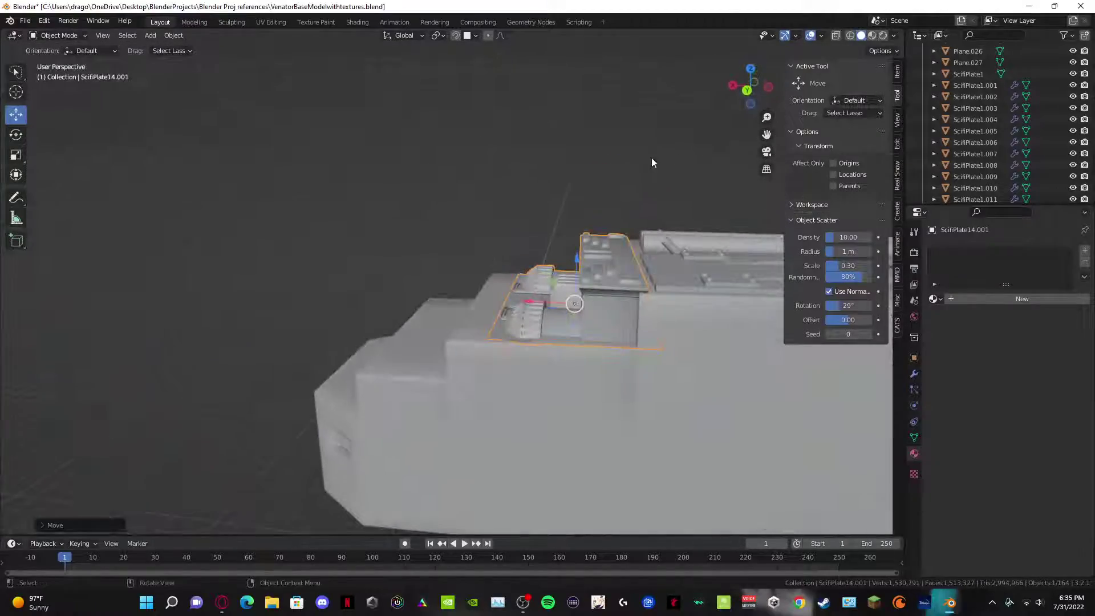
Step: Duplicate the fitted two-domed plate along Y onto the matching front roof step of the other bridge tower
middle_click_drag(363, 157, 378, 335)
key("shift+d")
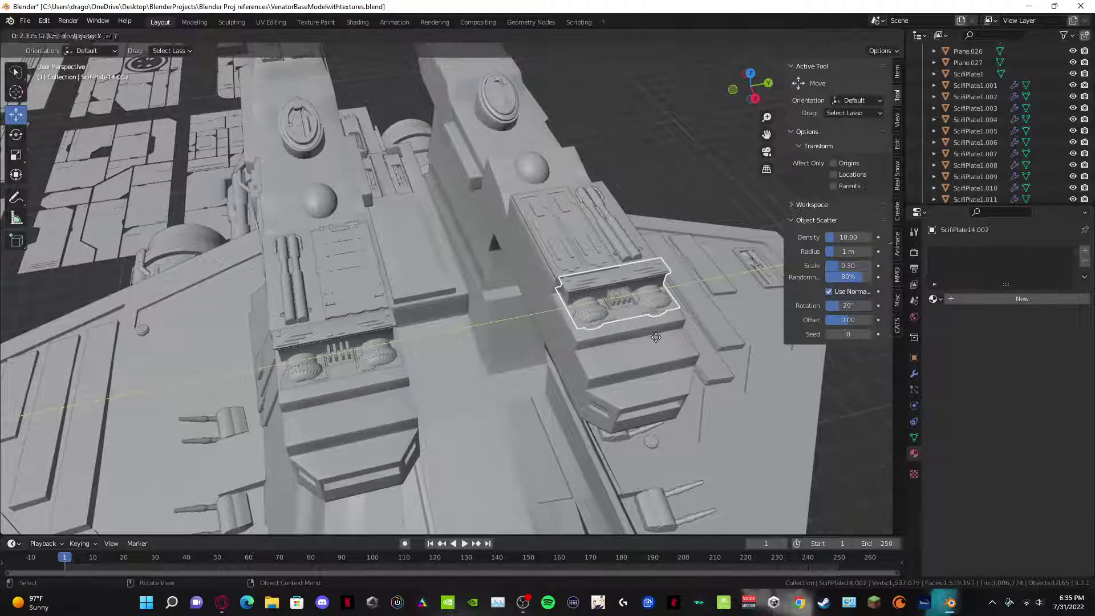
middle_click_drag(655, 342, 596, 331)
scroll(596, 331, "down", 3)
middle_click_drag(247, 204, 429, 194)
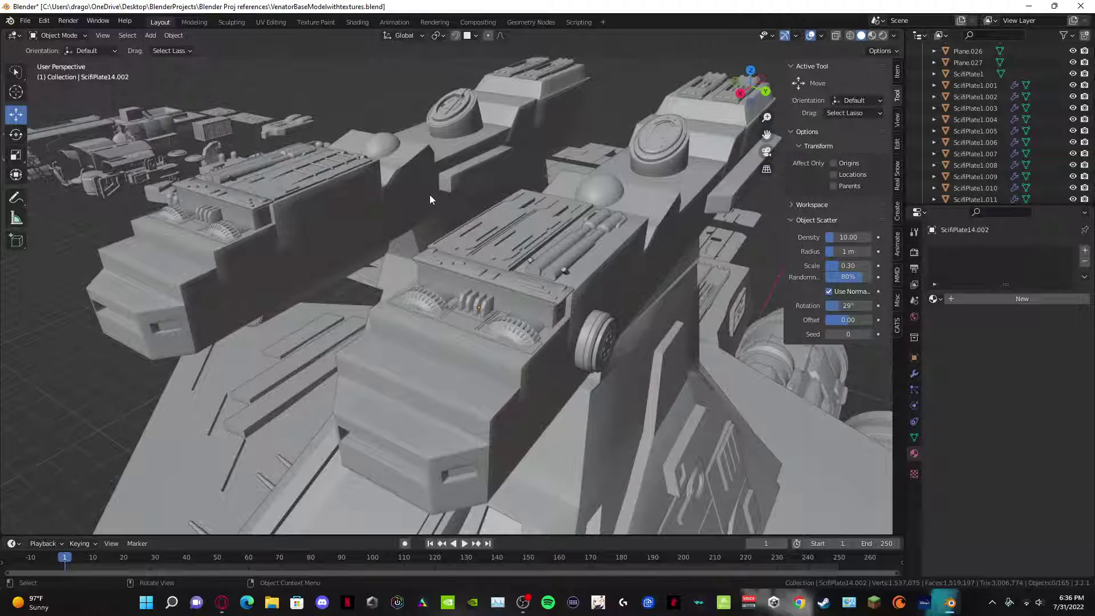
Step: Duplicate the notched-nose plate with recessed tubes and twin humps from the kitbash library and move the copy behind the ship's engines
middle_click_drag(566, 165, 348, 265)
middle_click_drag(74, 274, 431, 414)
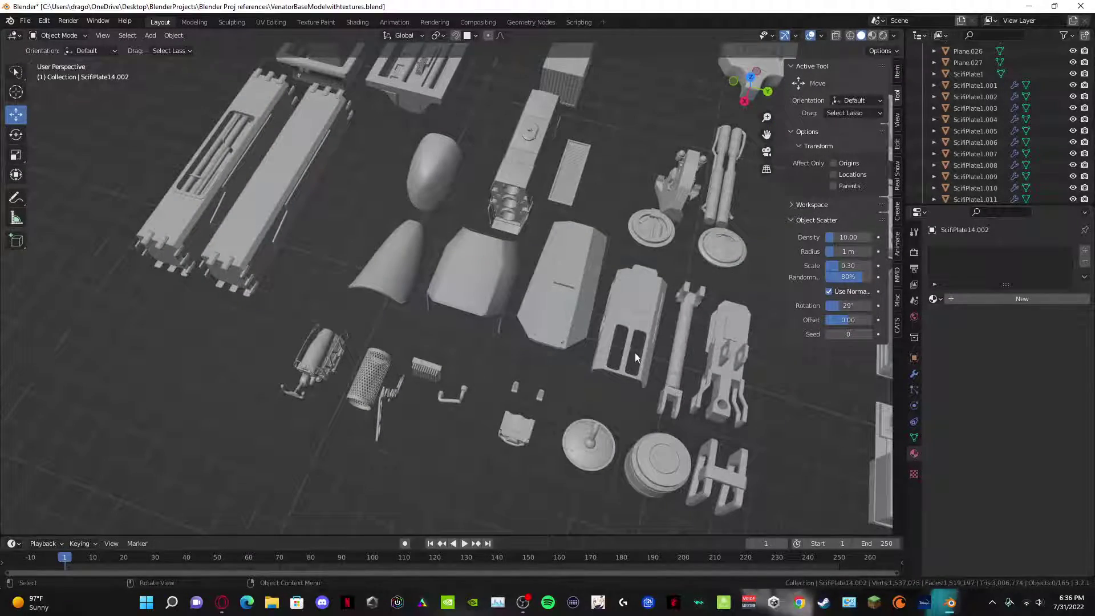
middle_click_drag(635, 353, 385, 334)
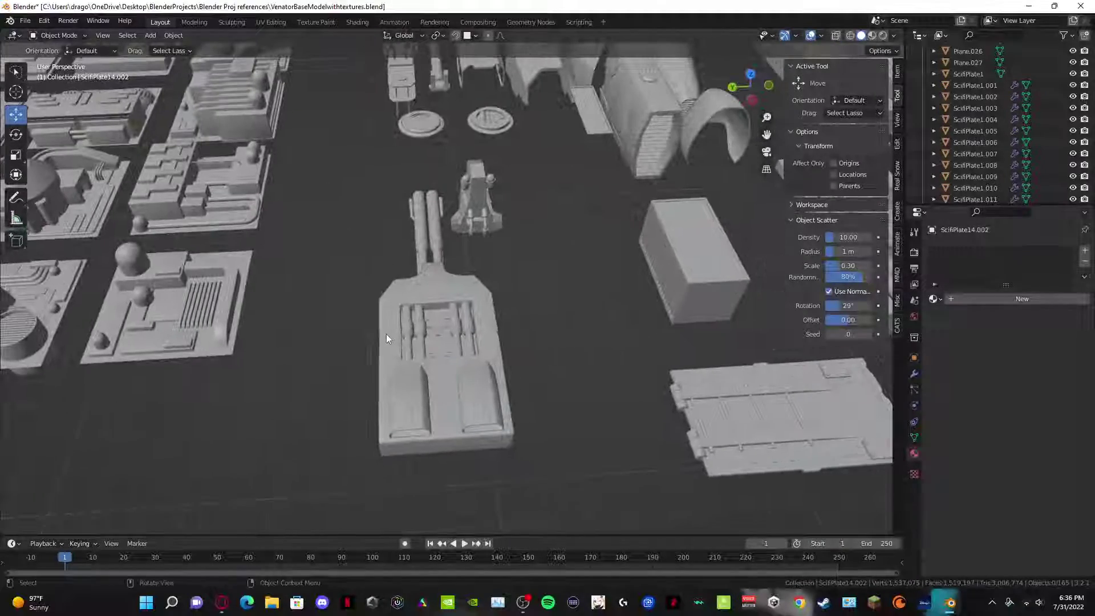
key("shift+d")
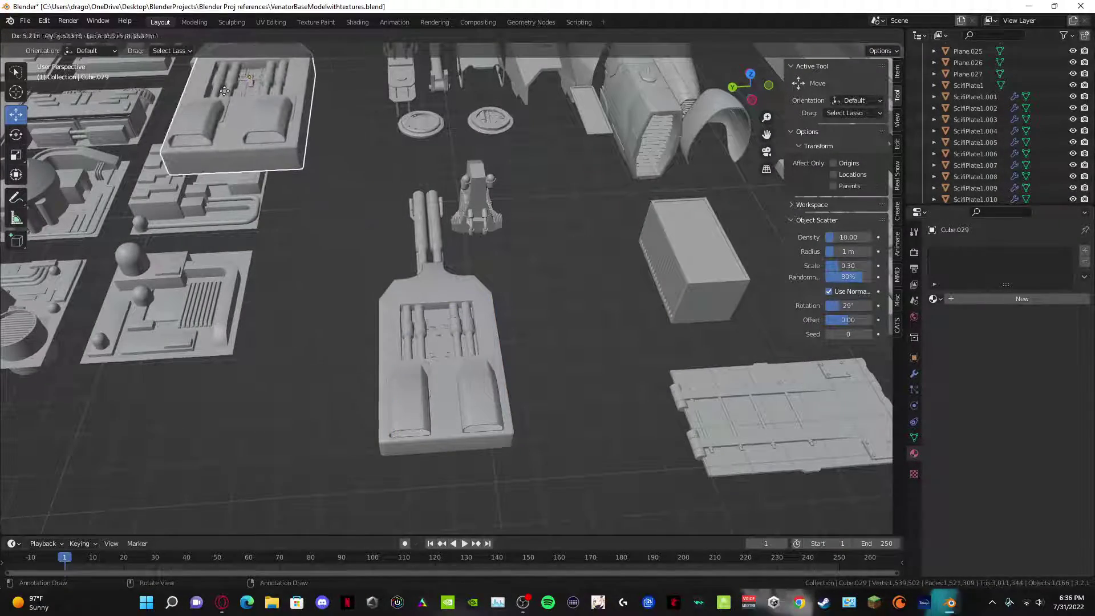
left_click(229, 151)
scroll(229, 153, "up", 1)
middle_click_drag(230, 150, 412, 226, "shift")
left_click_drag(446, 214, 85, 202)
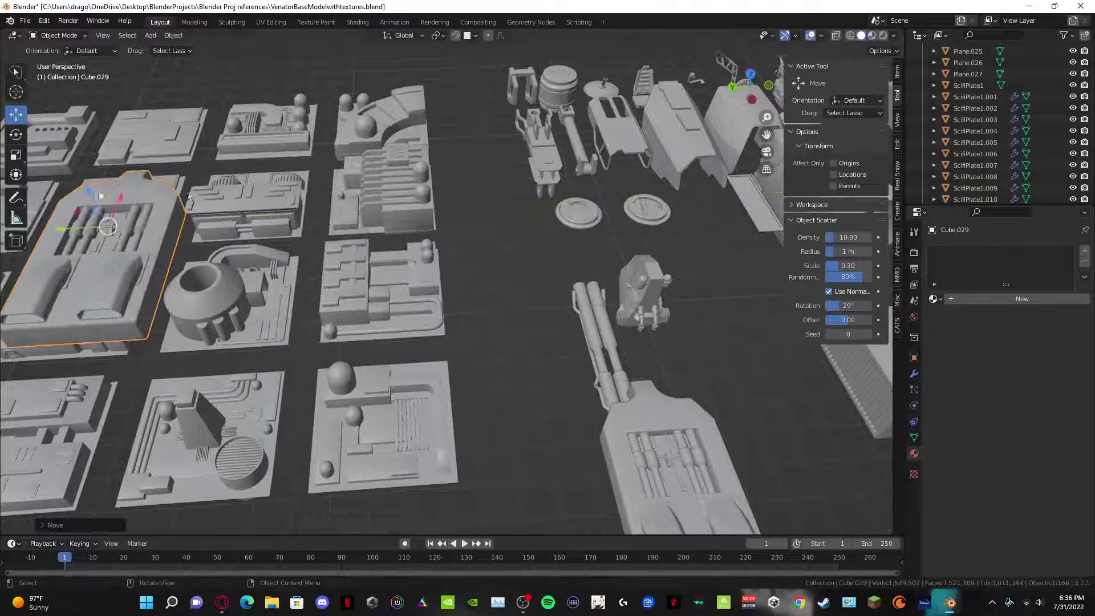
middle_click_drag(94, 195, 232, 331)
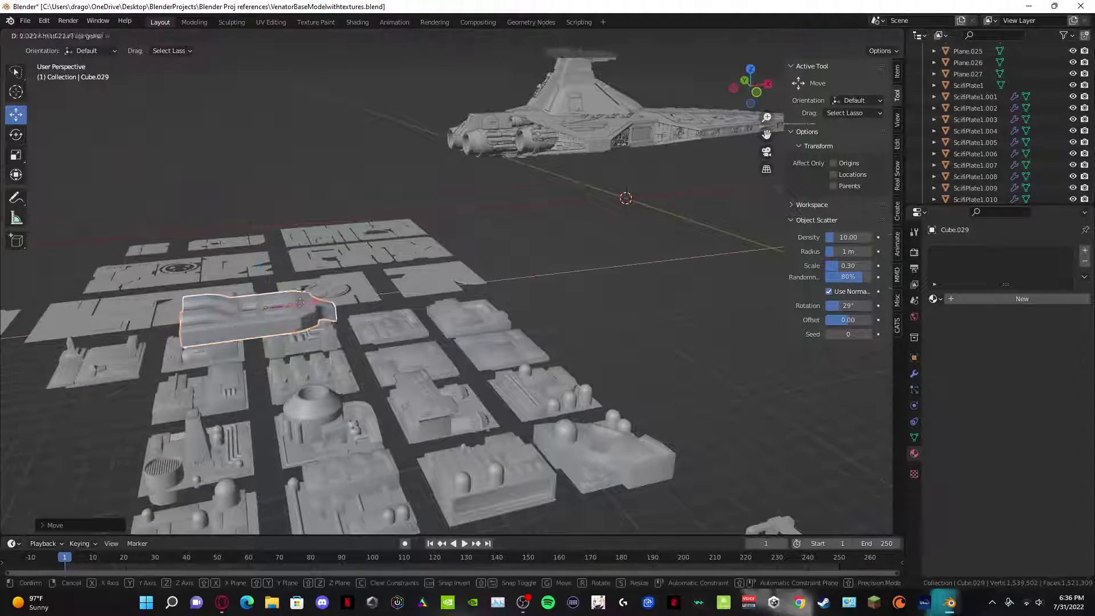
left_click(678, 245)
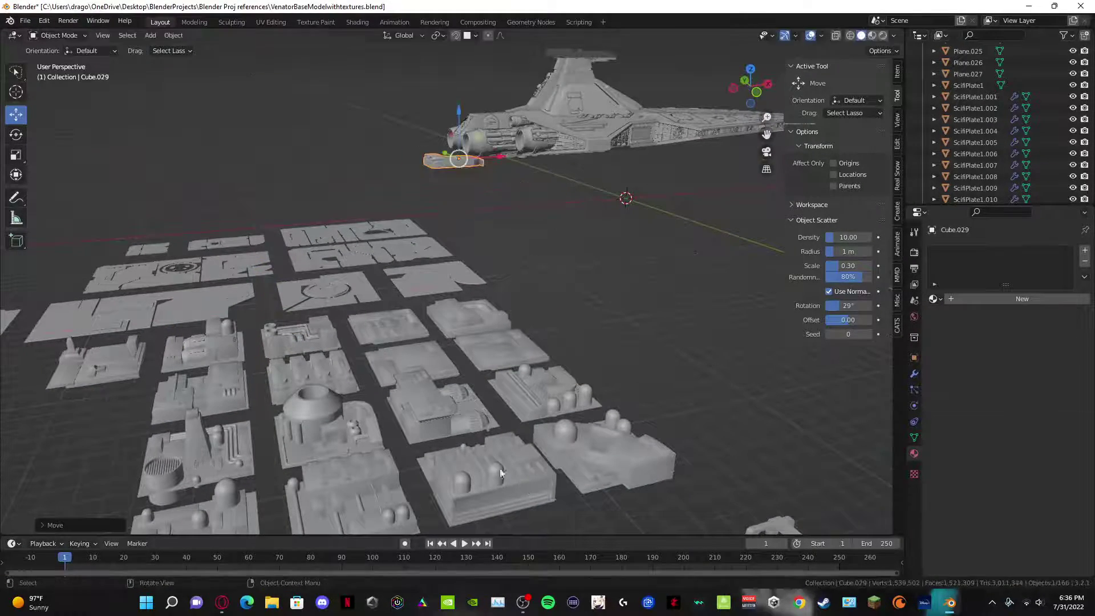
Step: Raise the copied plate along Z and bring it beside the bridge towers
middle_click_drag(400, 199, 654, 361)
scroll(511, 345, "up", 6)
middle_click_drag(511, 344, 302, 417, "shift")
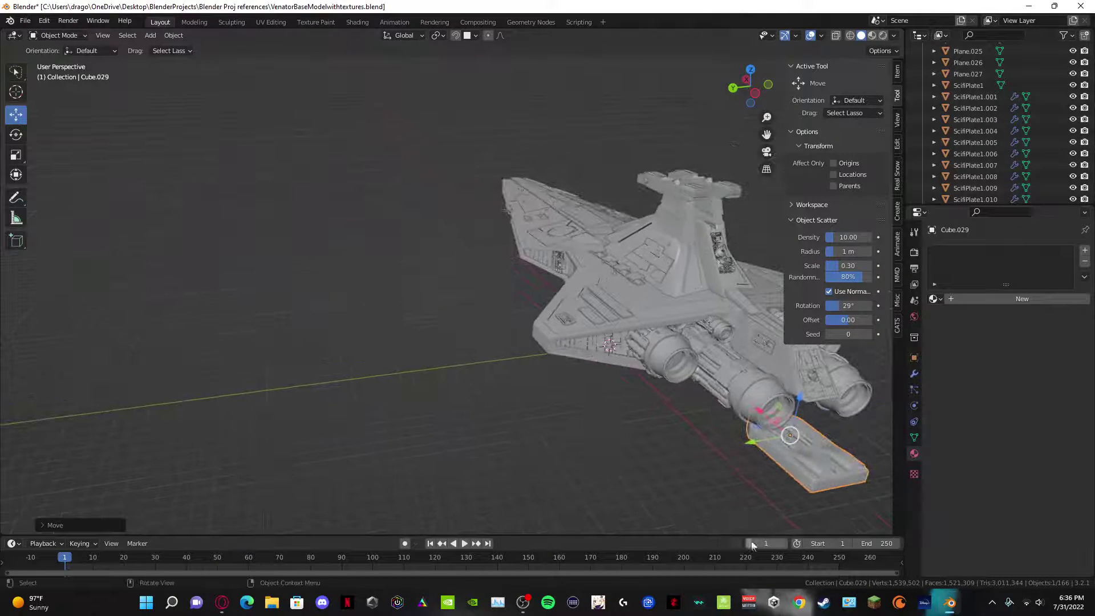
key("g")
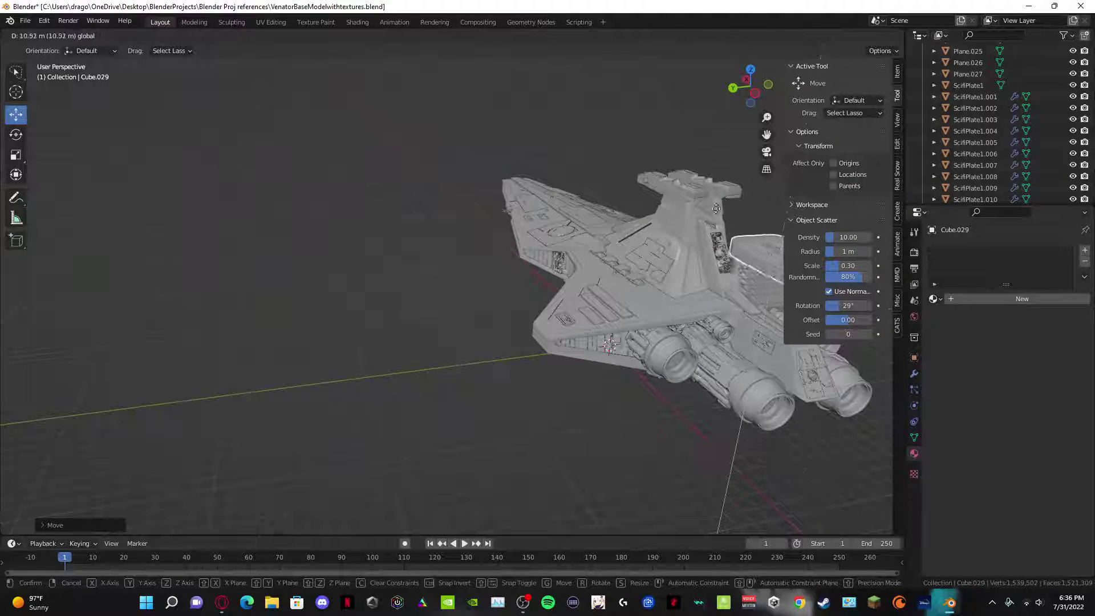
left_click(617, 179)
middle_click_drag(617, 180, 550, 325)
scroll(550, 325, "up", 6)
middle_click_drag(289, 186, 575, 223)
scroll(275, 231, "down", 6)
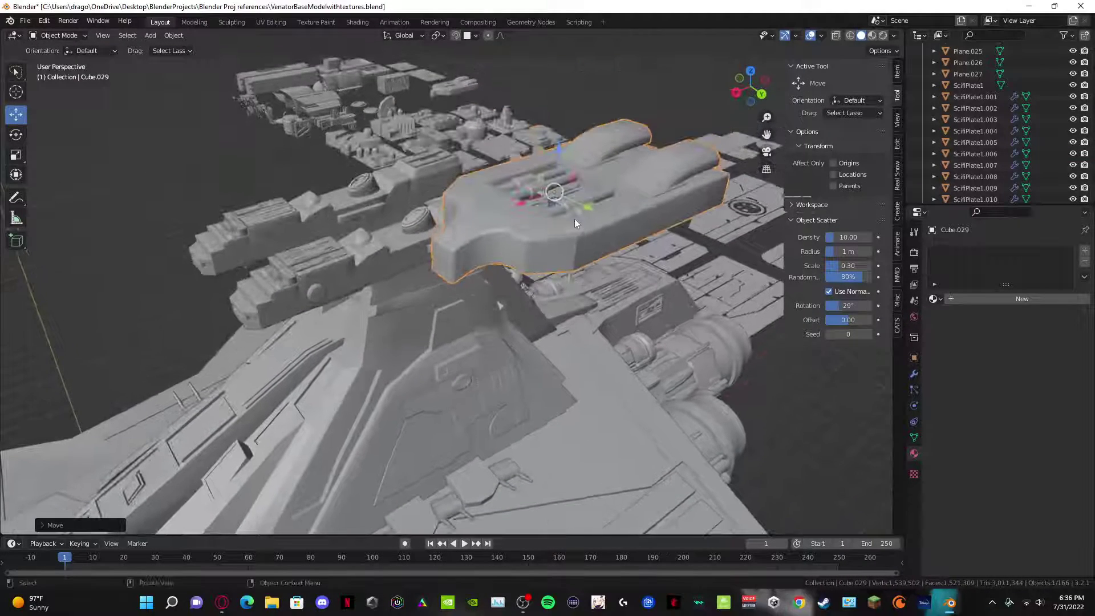
type("r")
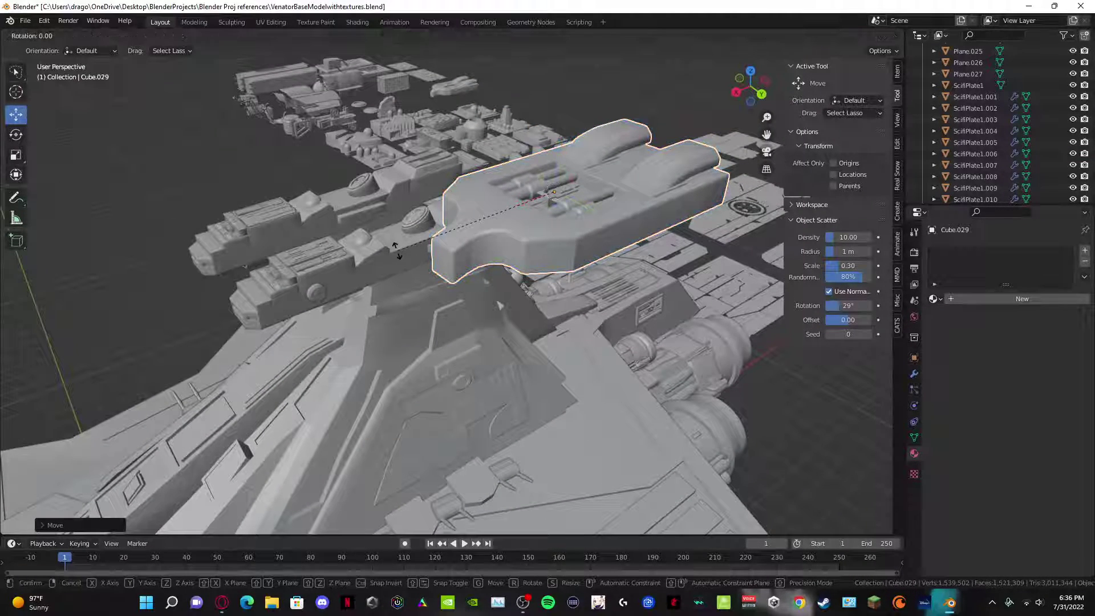
type("90")
key("Escape")
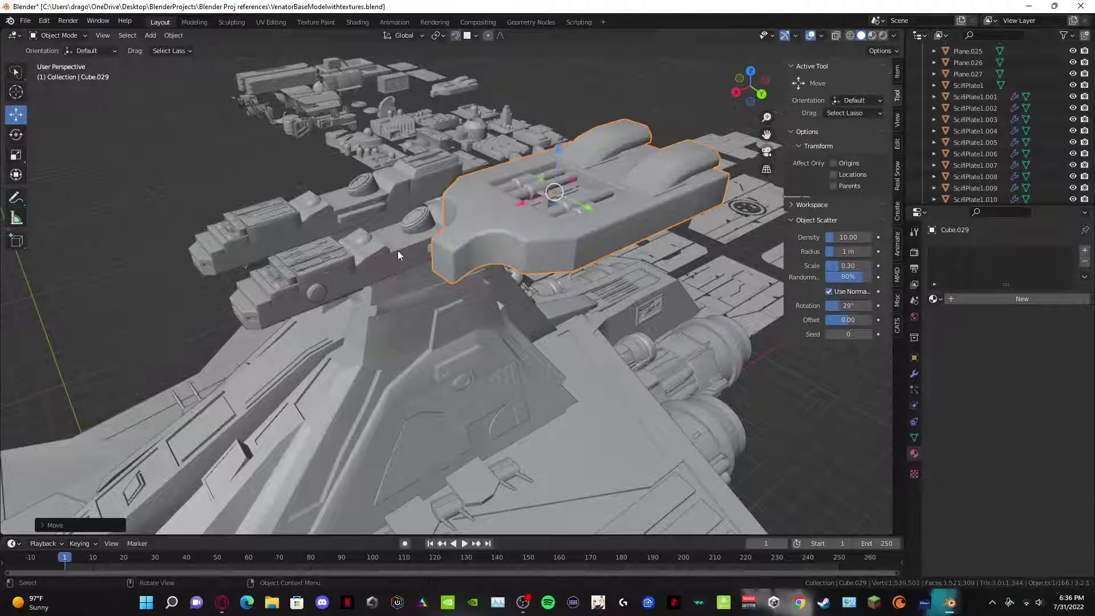
Step: Rotate the plate 90° about the global X axis, then lower it and shift it towards the outer side of the bridge tower
key("r")
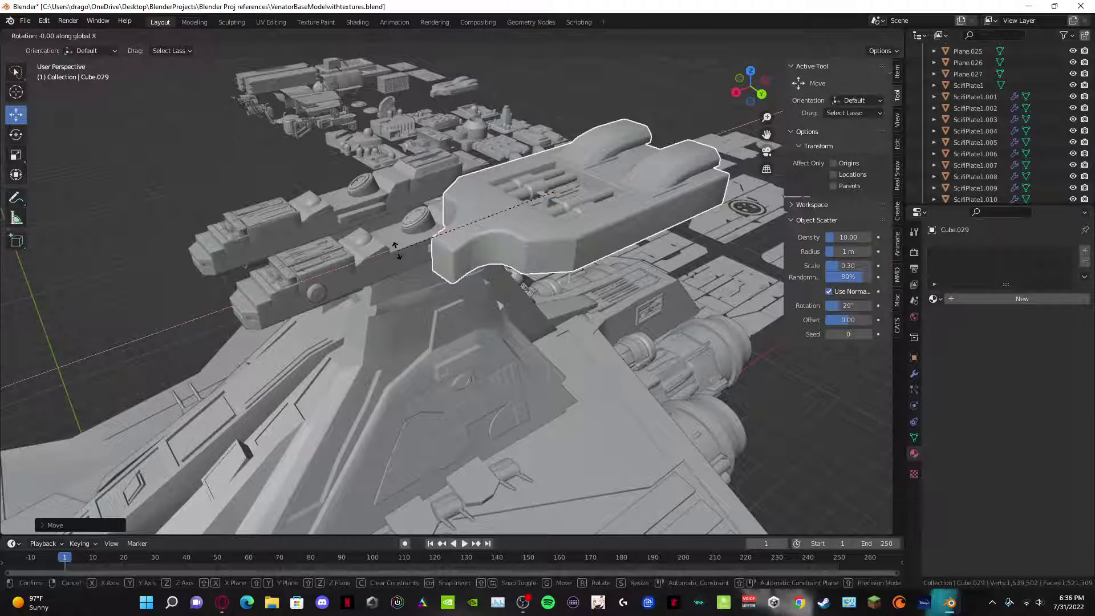
type("90")
key("Return")
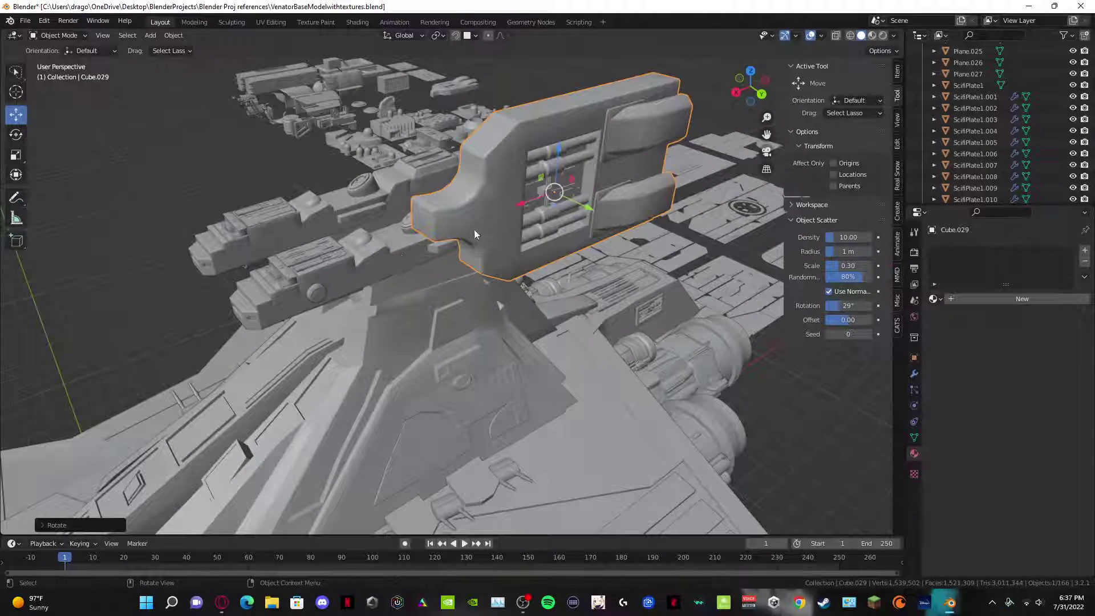
key("g")
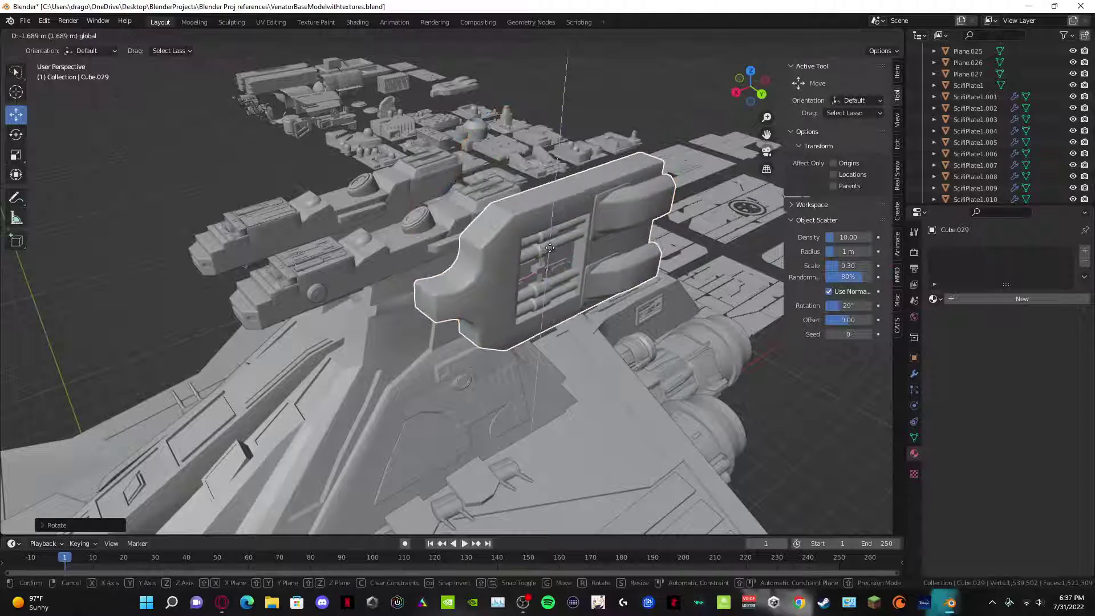
left_click(475, 339)
key("g")
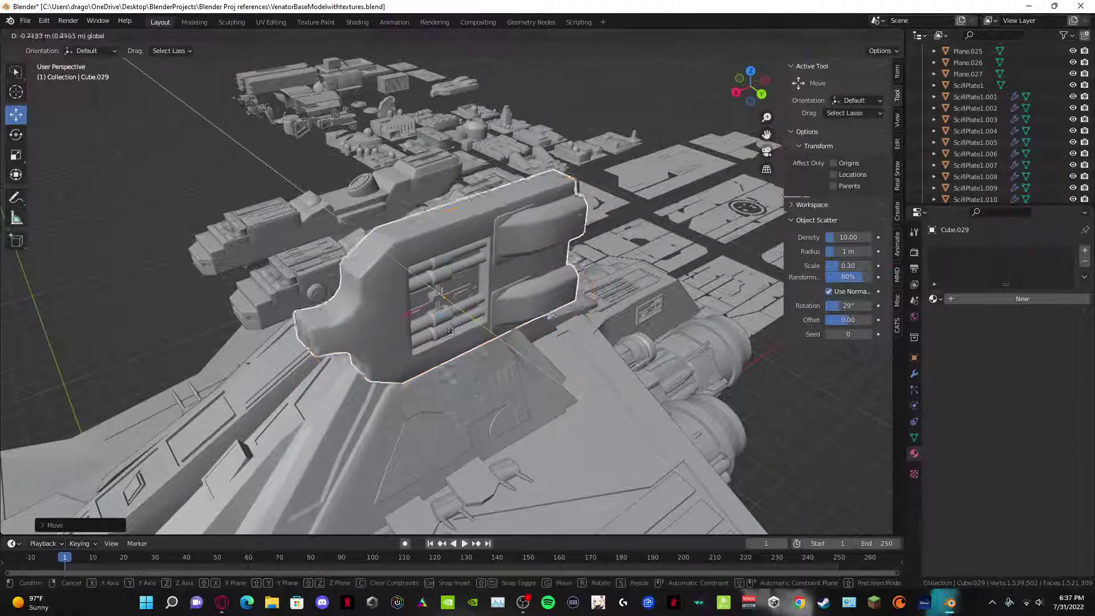
left_click(407, 320)
Step: Scale the upright plate down uniformly and adjust its height on the outer side wall of the bridge tower
key("s")
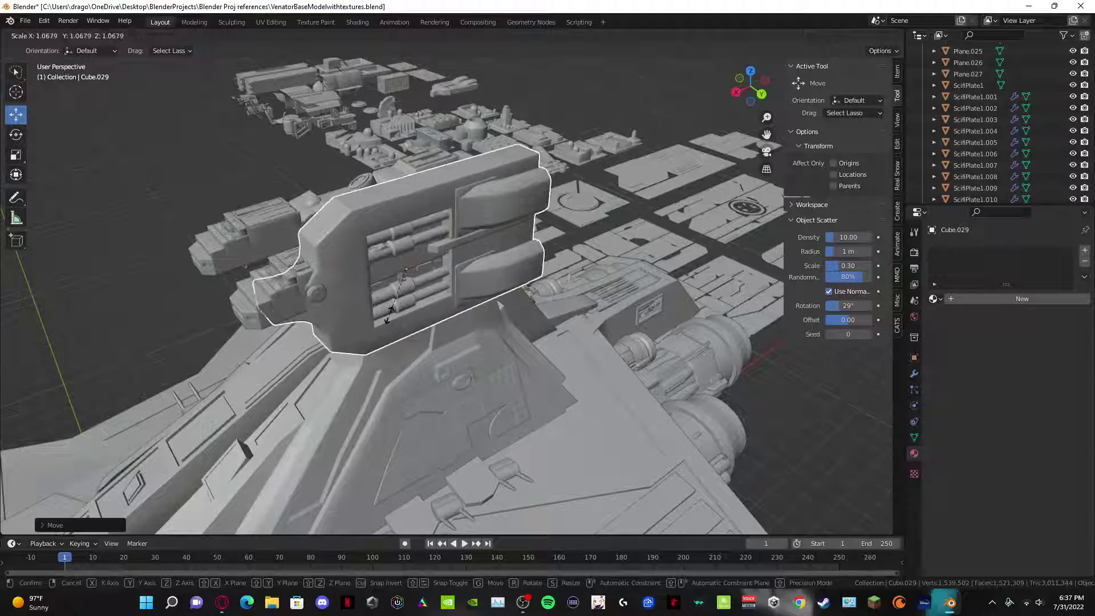
middle_click_drag(402, 295, 508, 363)
scroll(484, 247, "up", 5)
left_click_drag(406, 284, 400, 263)
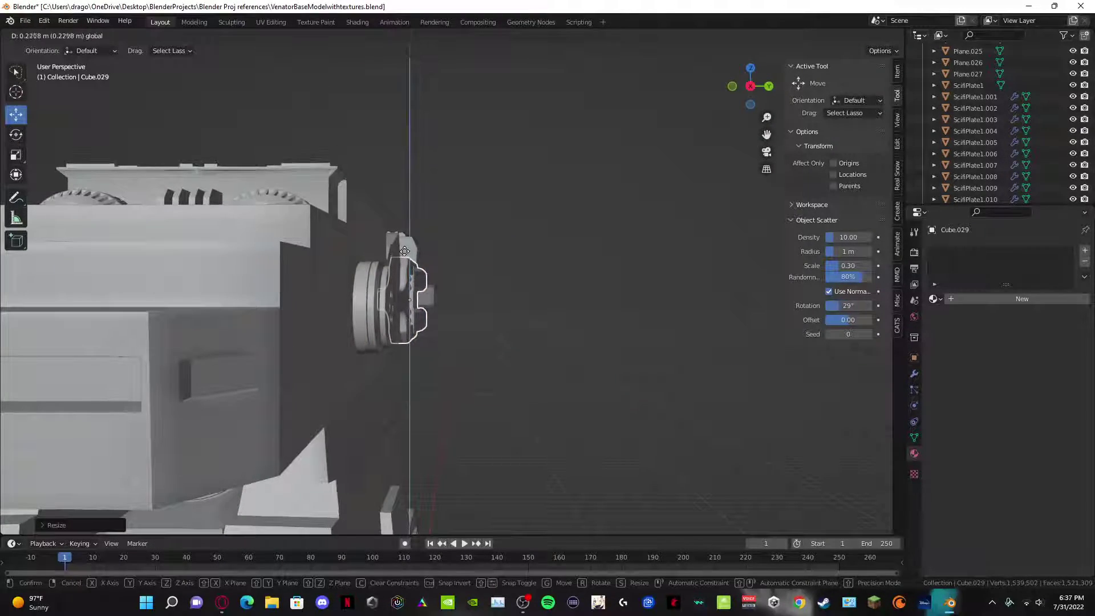
left_click(405, 251)
Step: Stretch the side plate along X, reduce its Z size to about 0.83, and tilt it about 1.6° about Y
middle_click_drag(470, 294, 346, 285)
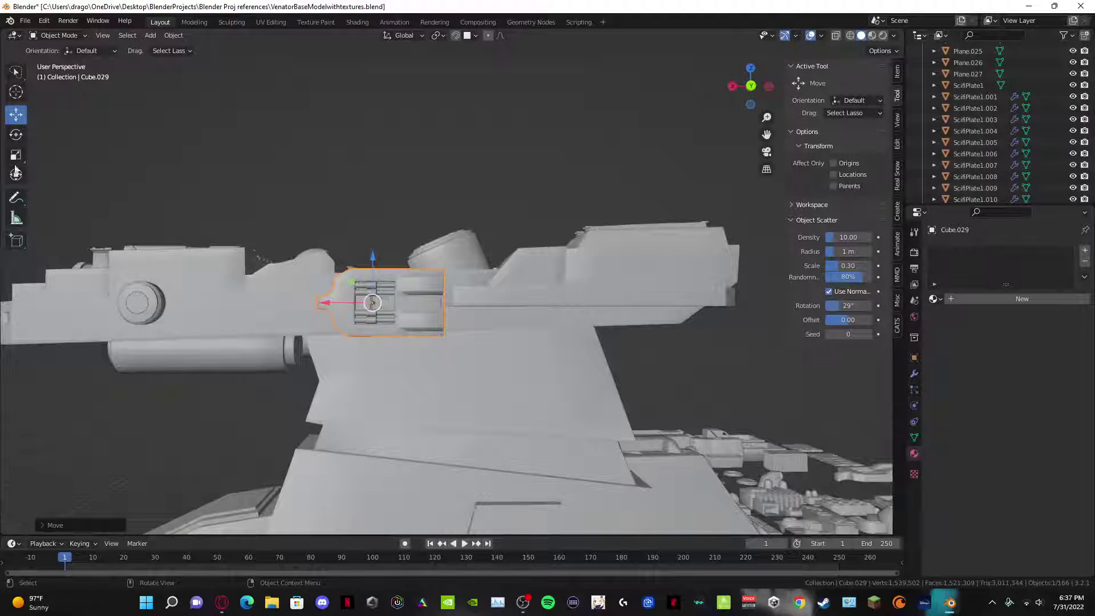
left_click_drag(326, 303, 271, 308)
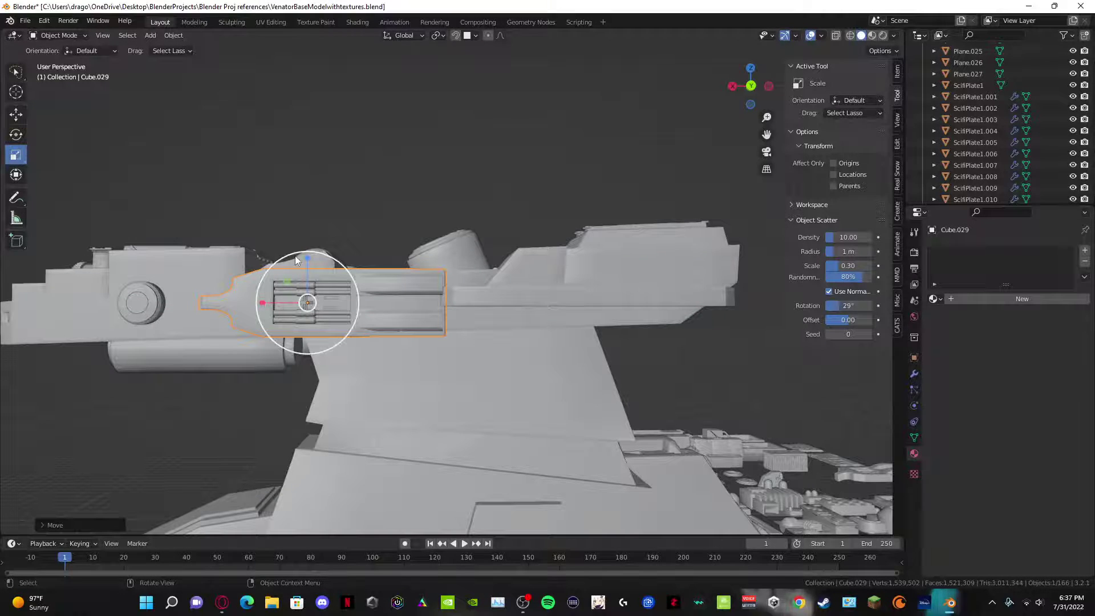
left_click_drag(307, 258, 307, 264)
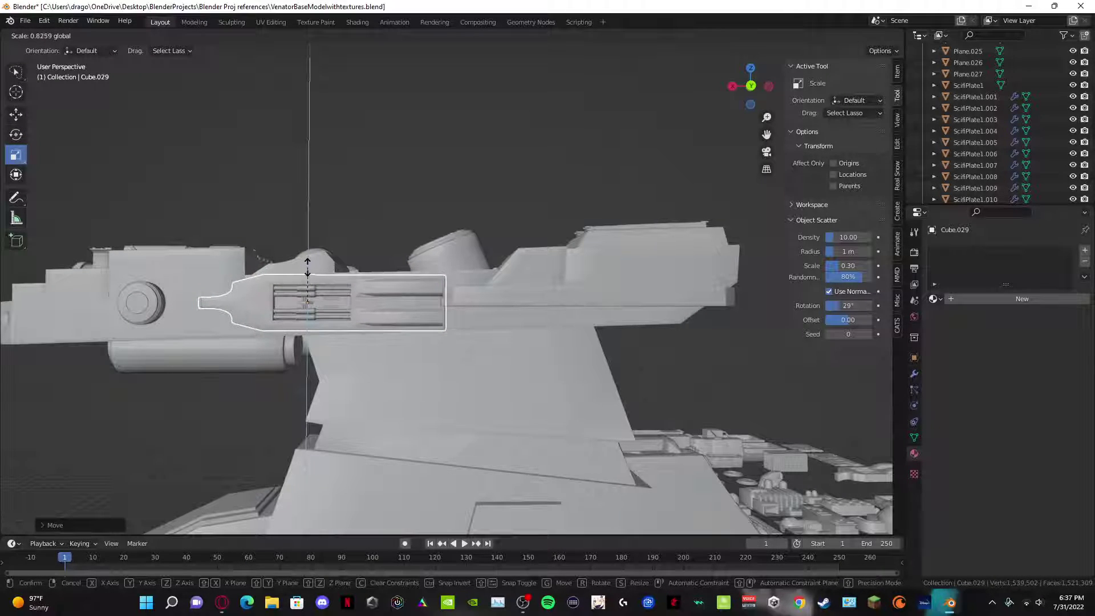
left_click_drag(307, 268, 276, 270)
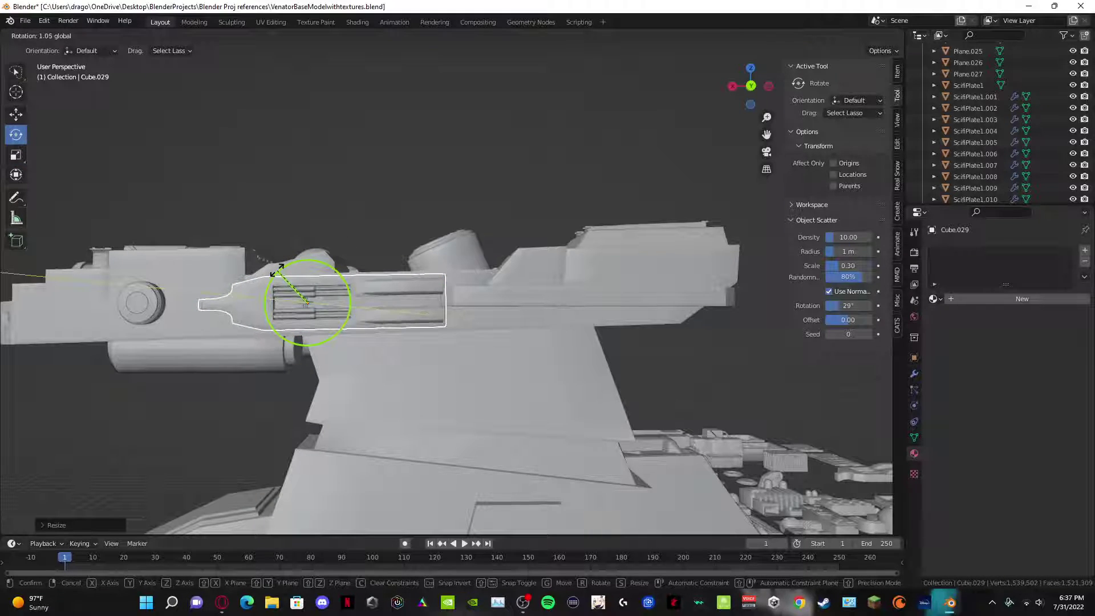
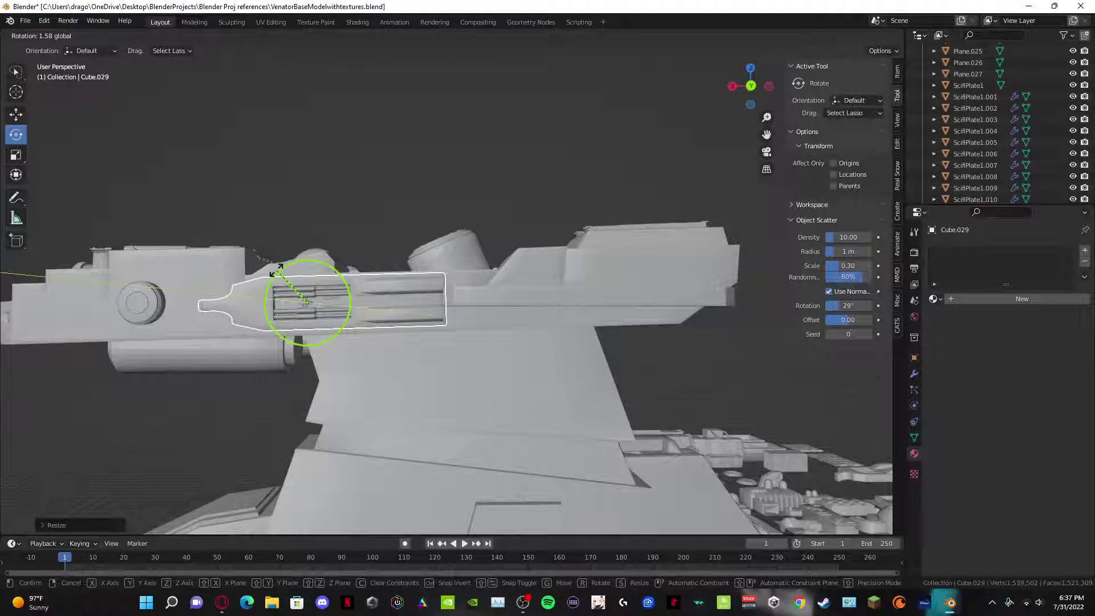
left_click_drag(276, 269, 308, 160)
Step: Inspect the bridge towers from several angles and look over the kitbash library for another detail part
middle_click_drag(308, 160, 433, 239)
scroll(437, 230, "up", 5)
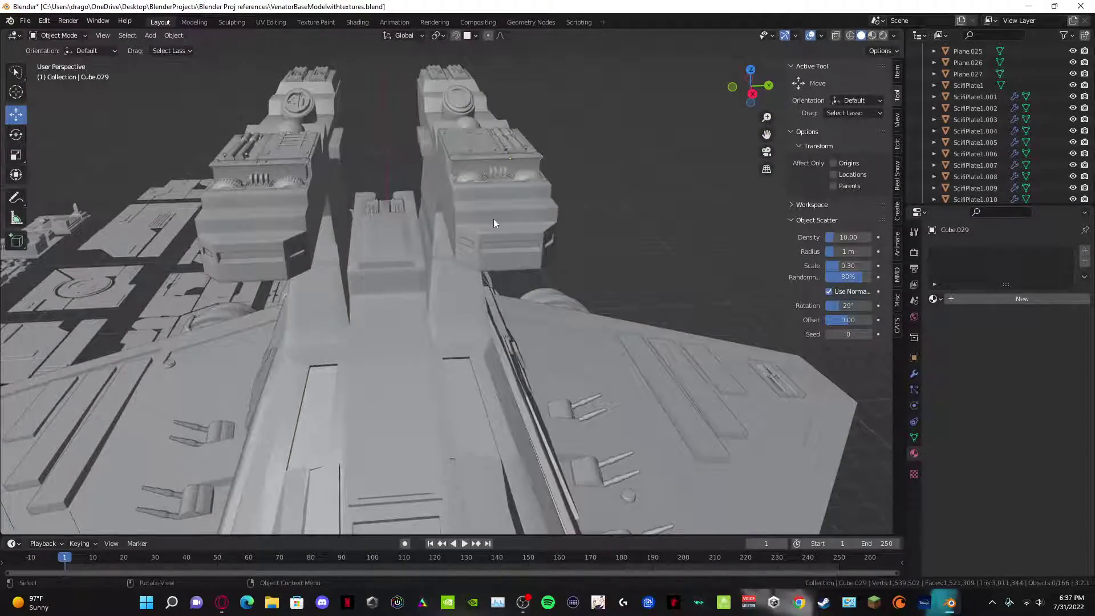
scroll(490, 236, "up", 8)
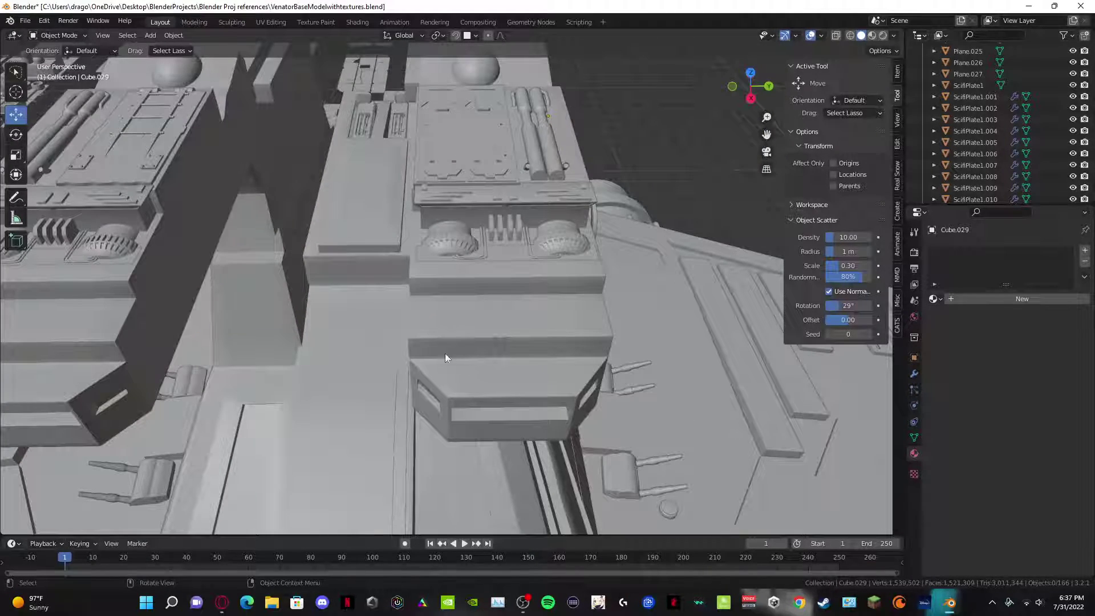
middle_click_drag(463, 317, 442, 199)
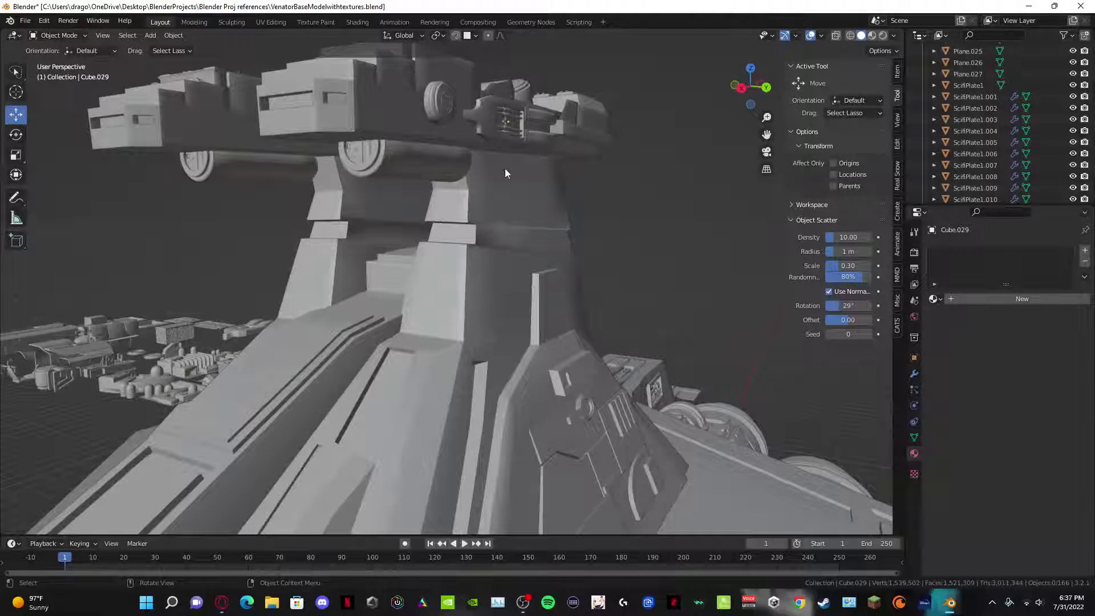
middle_click_drag(537, 283, 465, 327)
middle_click_drag(367, 208, 518, 450)
middle_click_drag(498, 364, 459, 306)
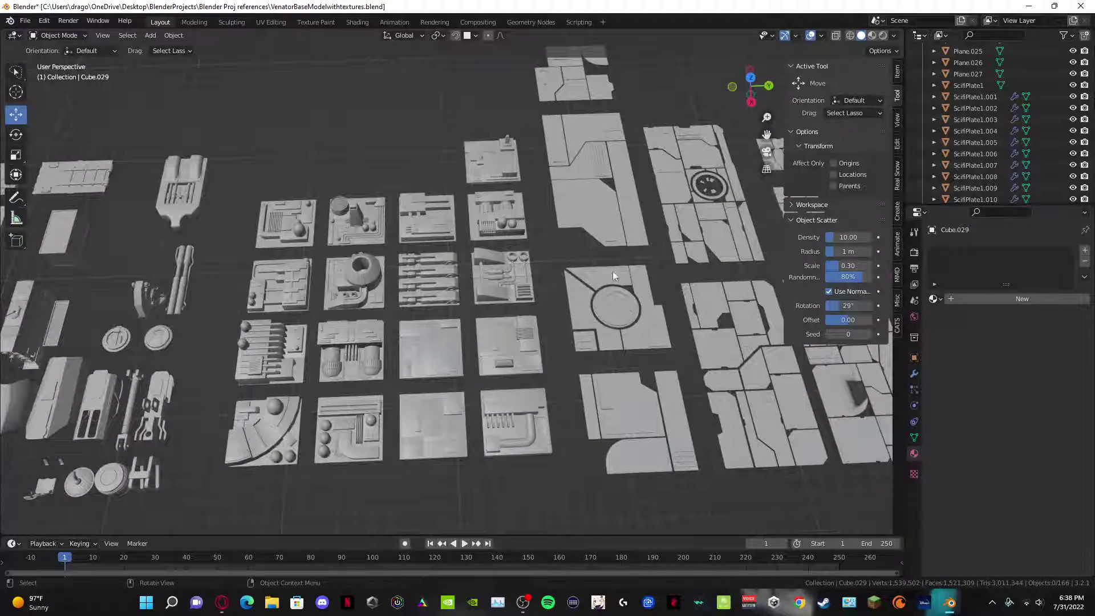
middle_click_drag(313, 324, 671, 316, "shift")
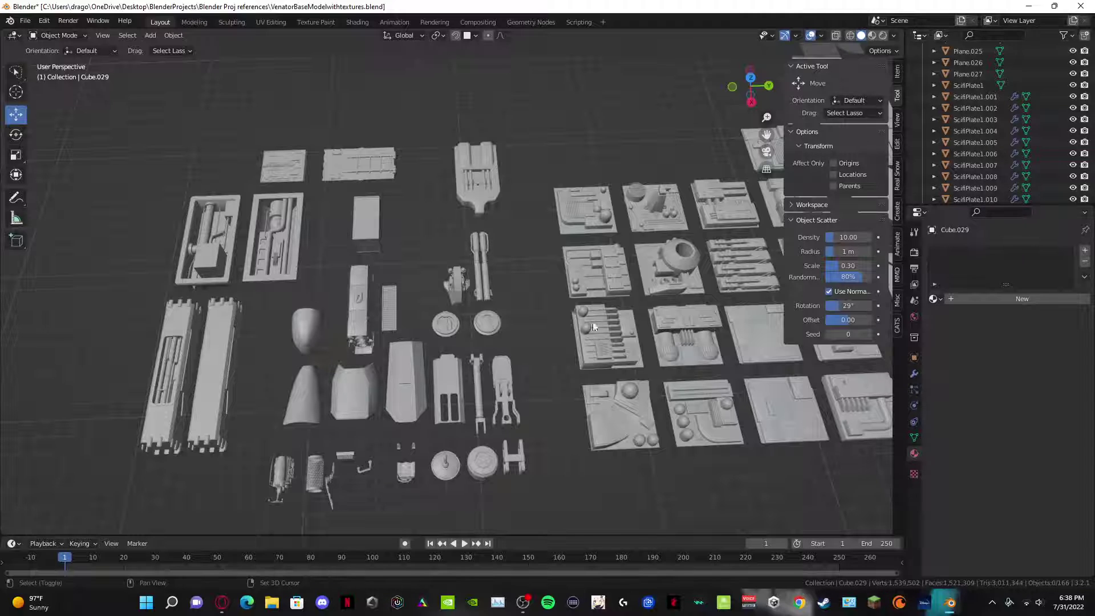
middle_click_drag(593, 327, 372, 272, "shift")
scroll(371, 273, "up", 4)
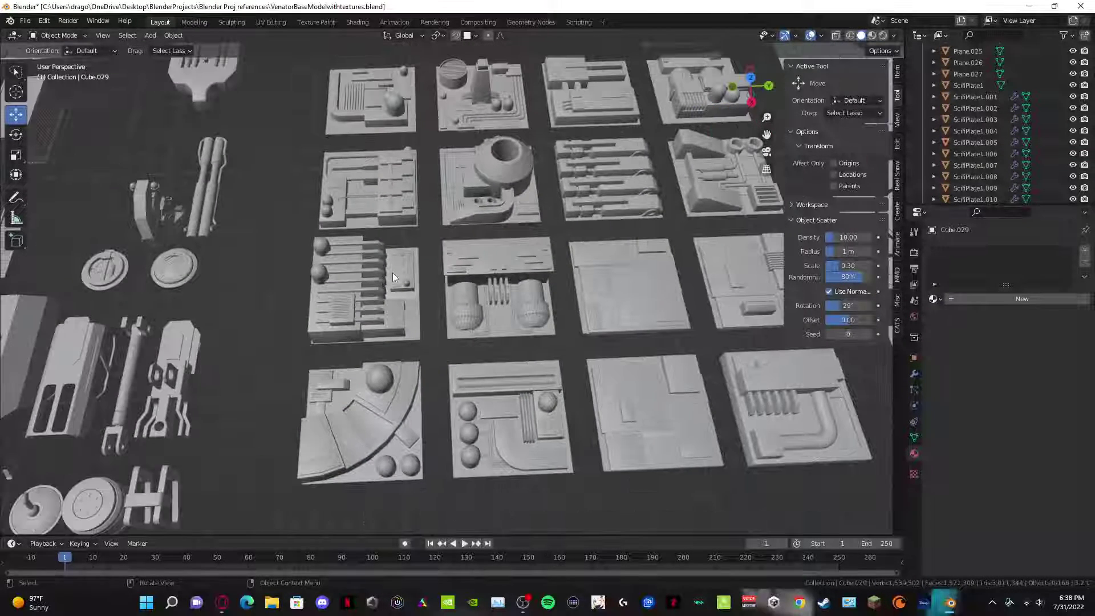
middle_click_drag(488, 299, 387, 312, "shift")
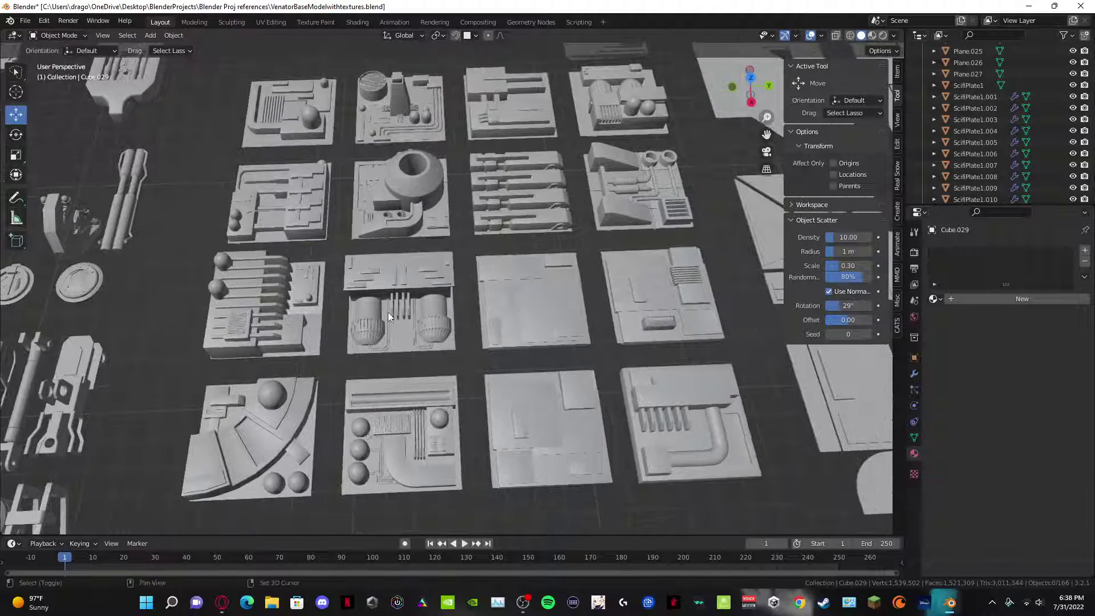
Step: Duplicate the sci-fi plate with parallel rods and place the copy clear of the kitbash library
left_click(519, 291)
middle_click_drag(510, 291, 408, 429)
left_click(502, 374)
middle_click_drag(487, 326, 476, 370)
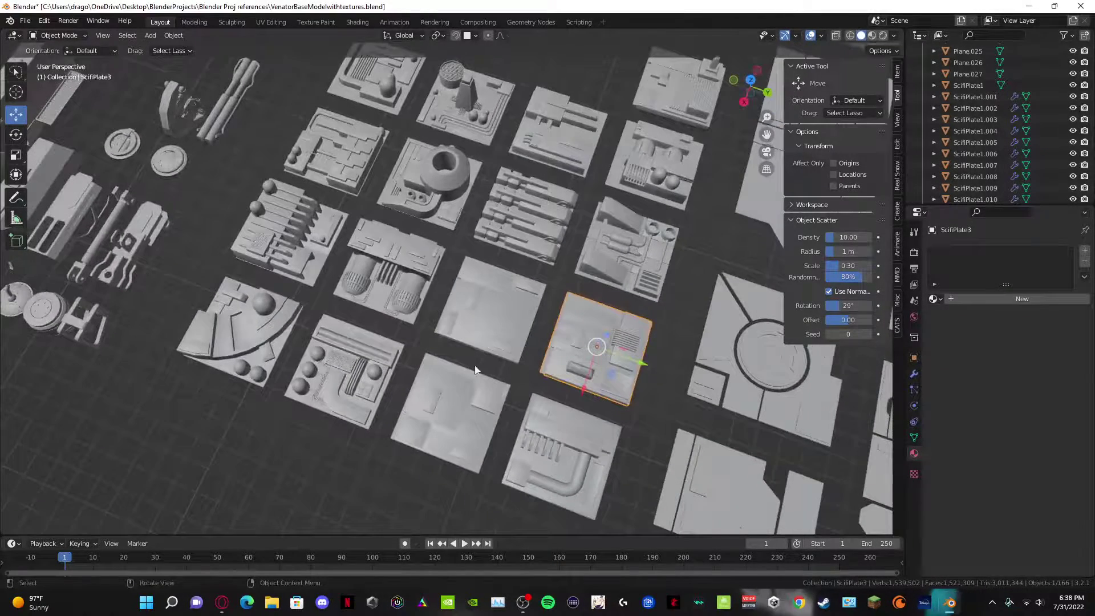
left_click(542, 199)
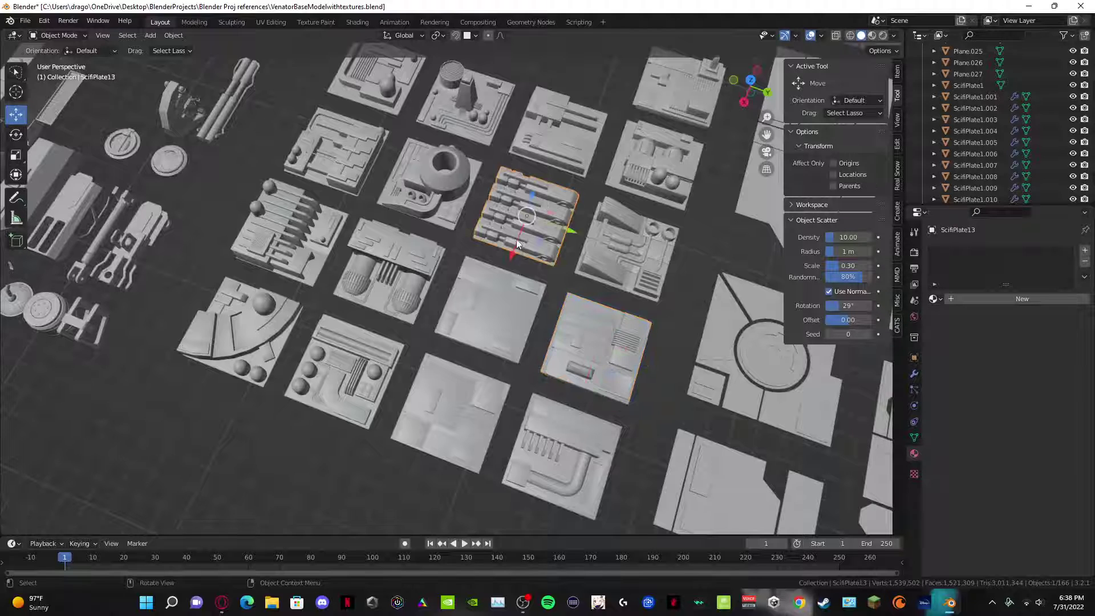
middle_click_drag(542, 199, 584, 160)
key("shift+d")
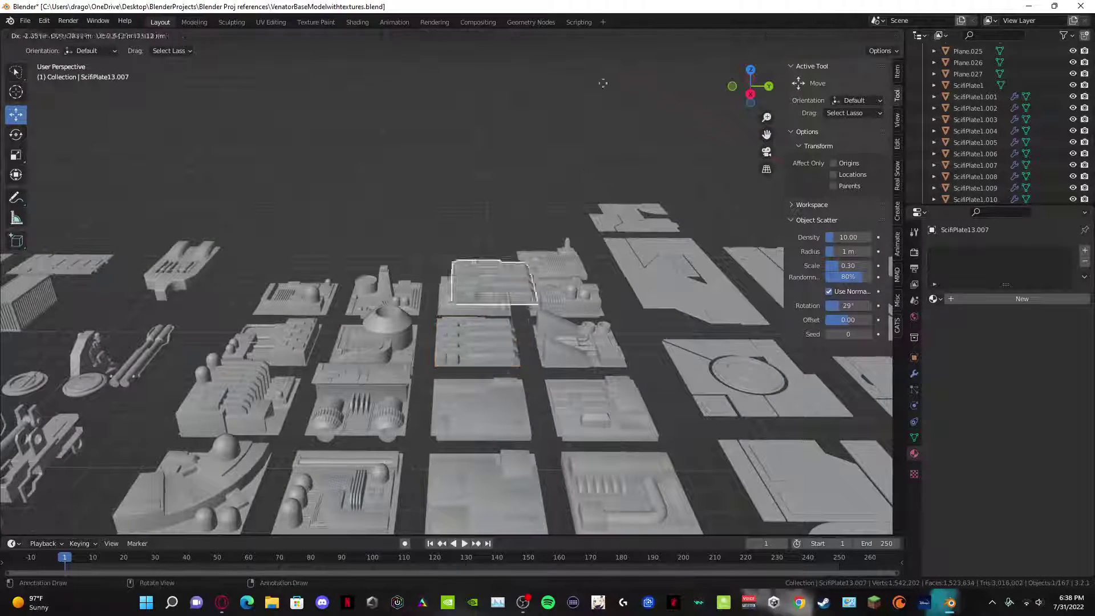
left_click(562, 251)
scroll(562, 251, "down", 1)
middle_click_drag(562, 251, 514, 365, "shift")
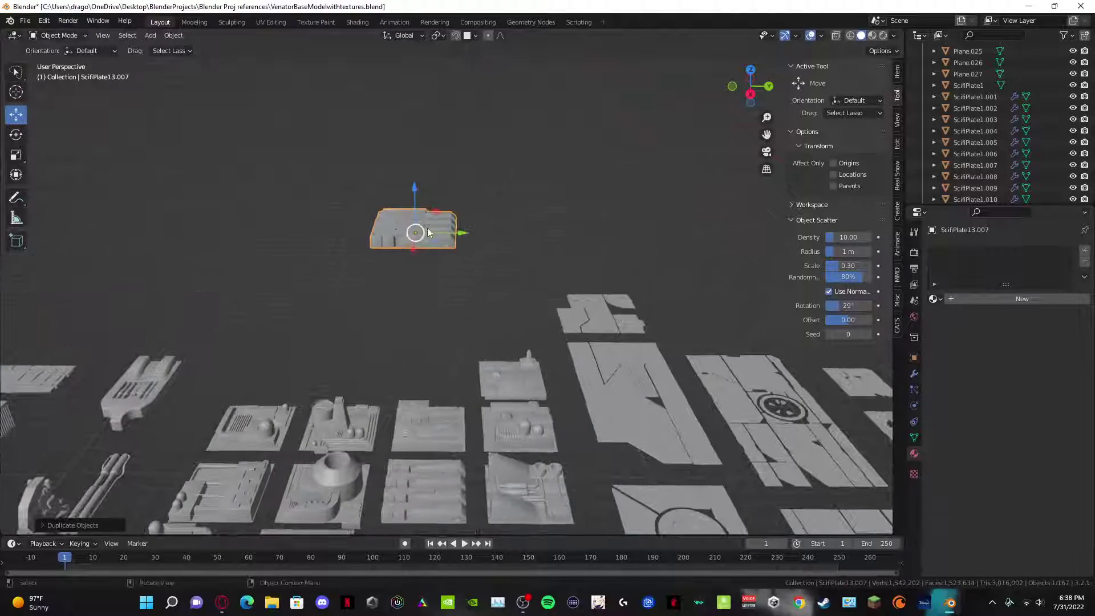
Step: Move the rod plate copy along Y towards the ship and raise it along Z
left_click_drag(460, 233, 790, 231)
scroll(684, 234, "down", 3)
middle_click_drag(623, 238, 361, 251, "shift")
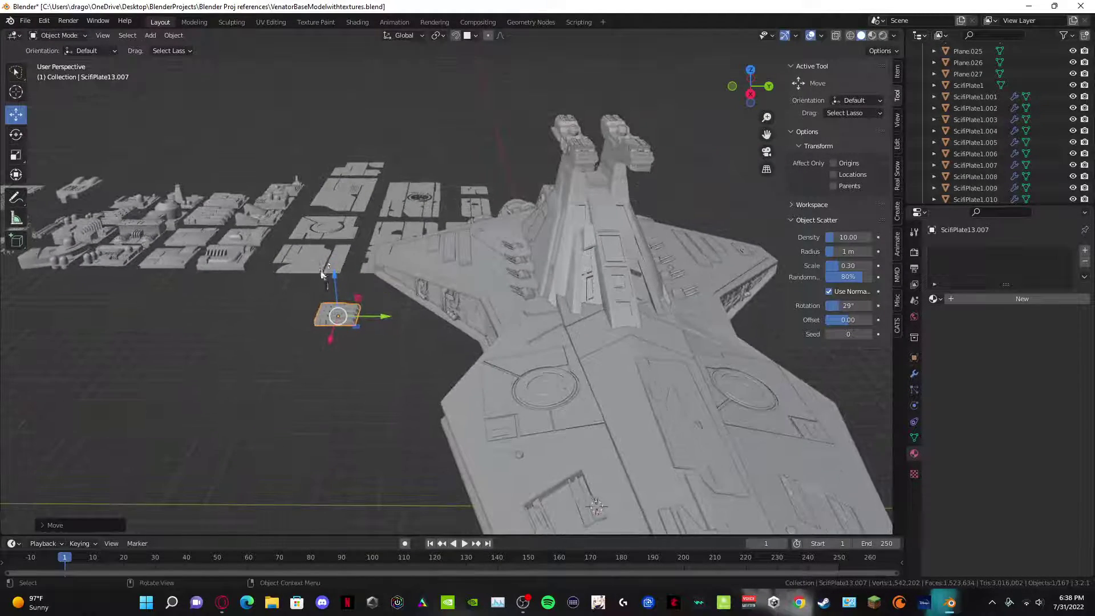
left_click_drag(330, 275, 315, 80)
left_click_drag(352, 122, 601, 182)
Step: Adjust the rod plate's height and bring it next to the outer side of the bridge tower's neck
scroll(600, 180, "up", 10)
middle_click_drag(601, 180, 423, 334, "shift")
scroll(423, 333, "down", 10)
left_click_drag(499, 214, 497, 155)
left_click_drag(537, 195, 474, 327)
scroll(477, 303, "up", 5)
middle_click_drag(477, 298, 476, 330)
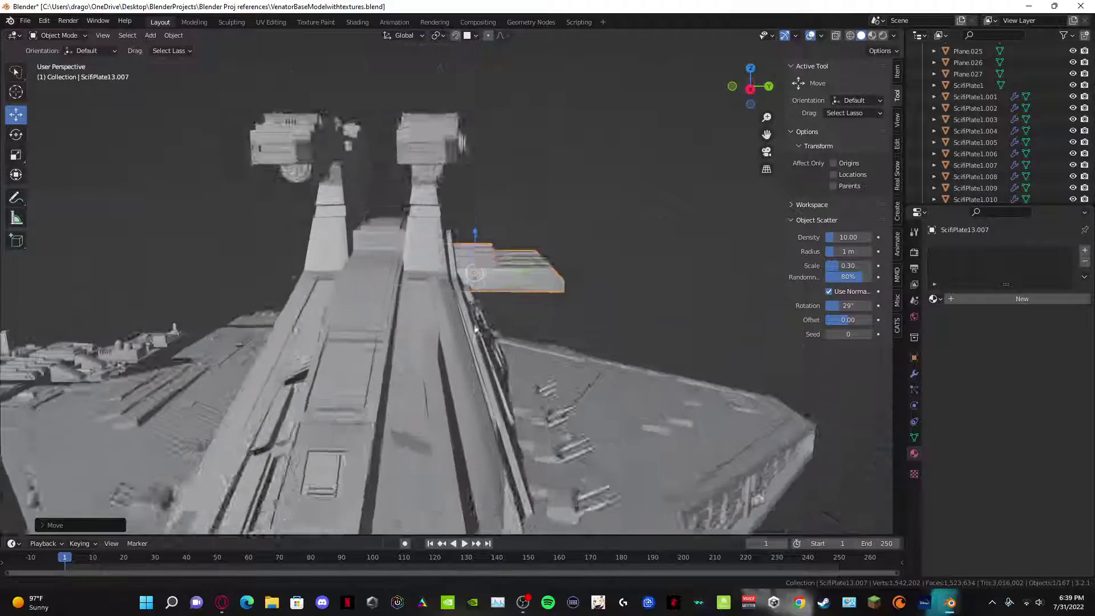
Step: Raise the rod plate and move it over the top of the outer bridge tower
left_click_drag(484, 297, 460, 181)
left_click_drag(487, 236, 485, 223)
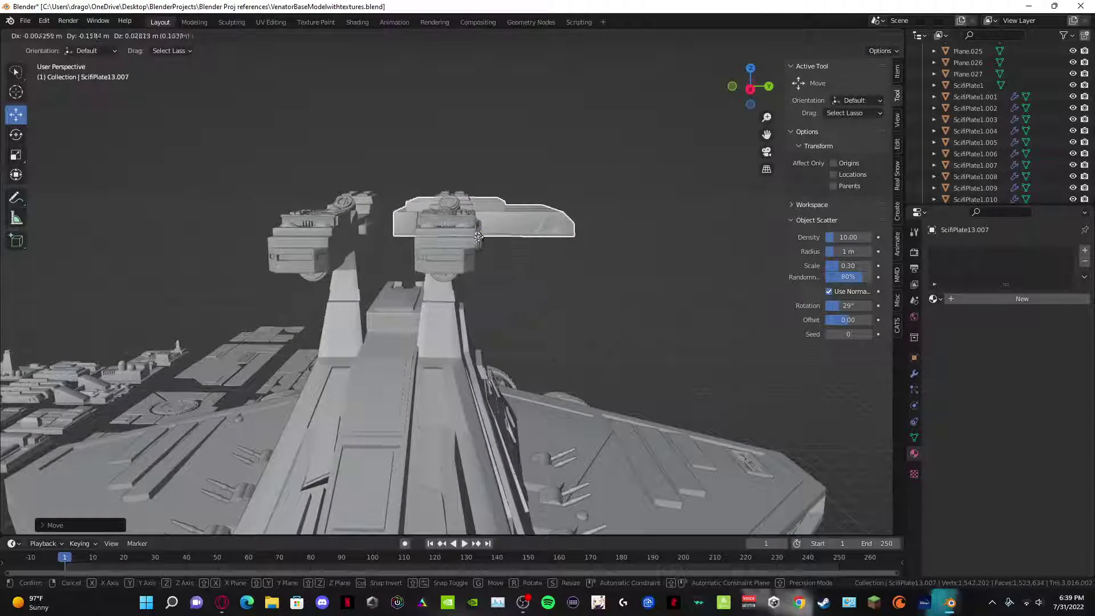
middle_click_drag(485, 223, 350, 291)
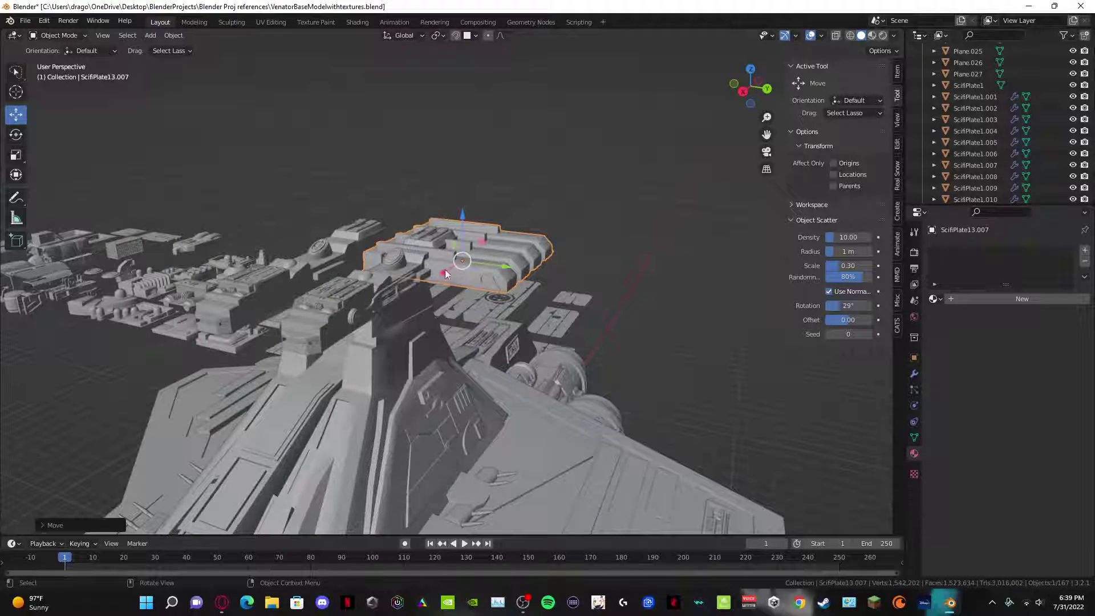
left_click_drag(447, 274, 337, 320)
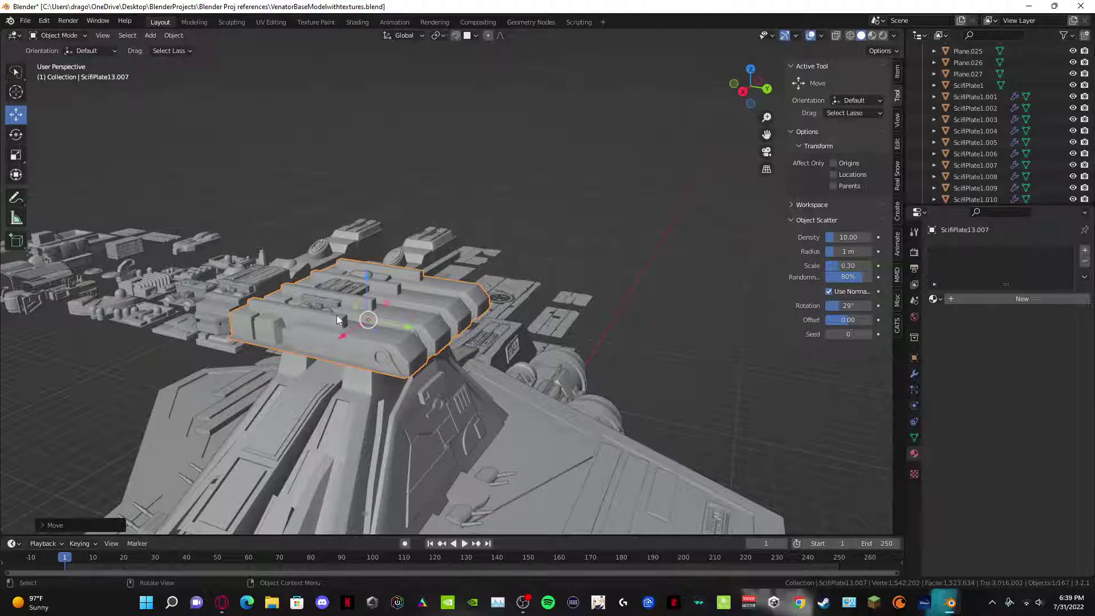
Step: Rotate the rod plate 90° about the global Z axis and scale it down to roughly the width of the bridge head
key("r")
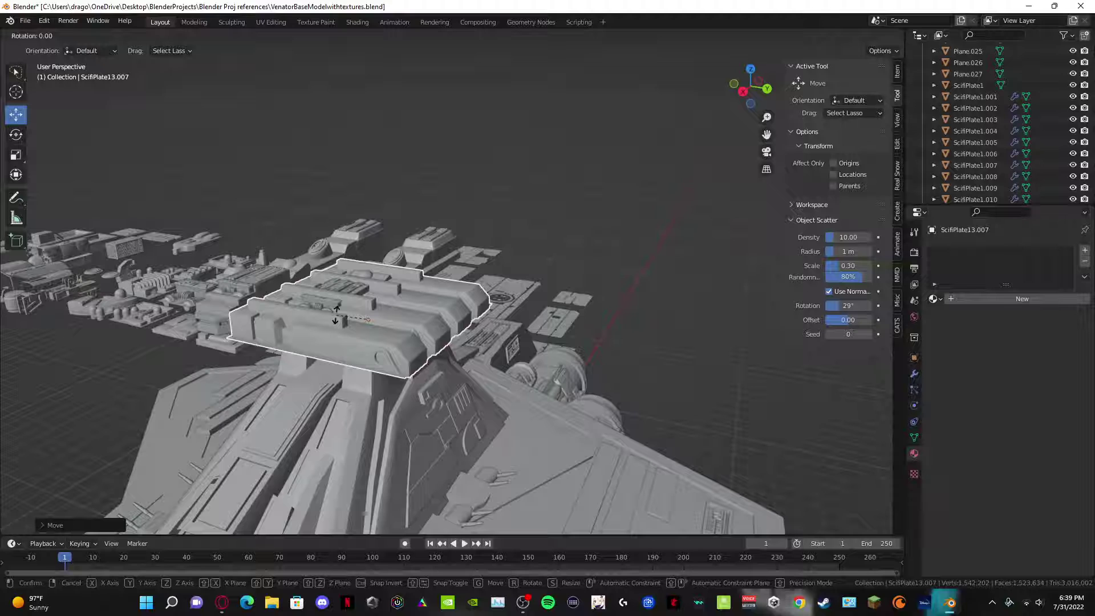
type("z90")
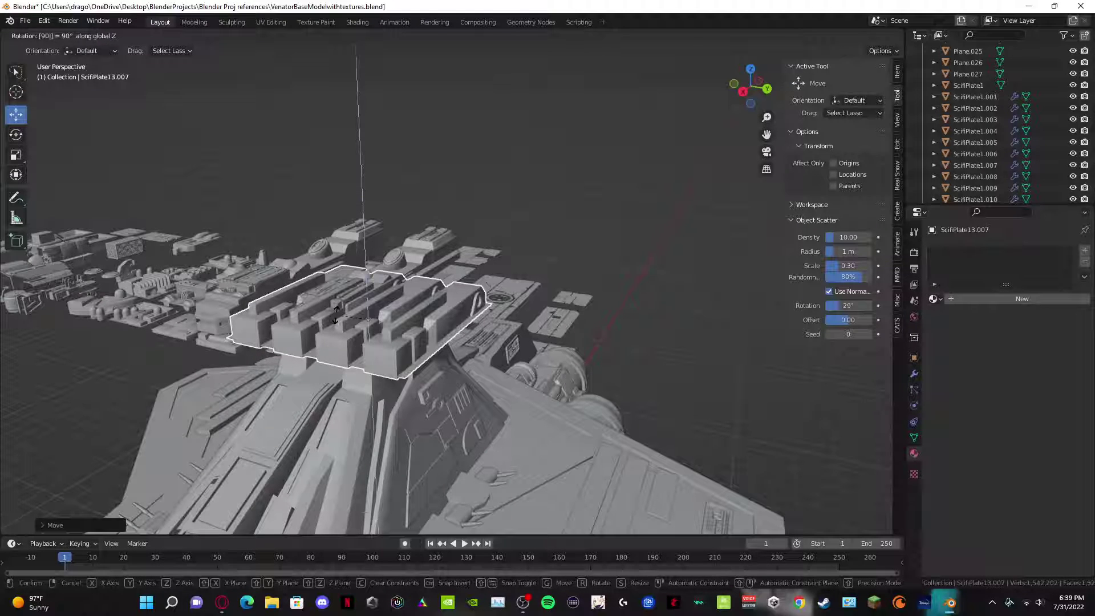
key("Return")
key("s")
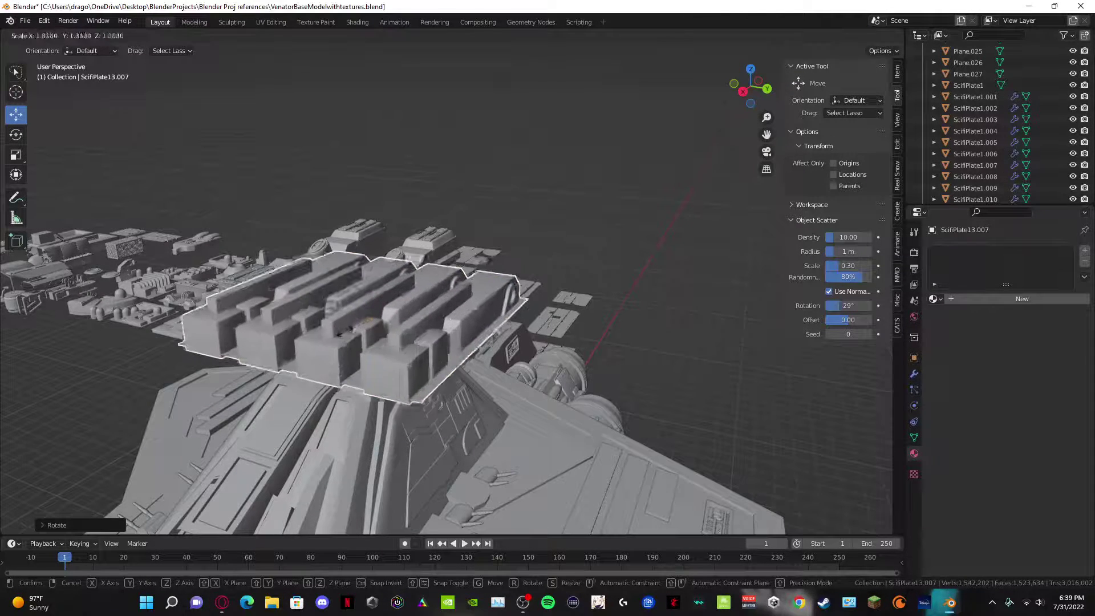
left_click(363, 329)
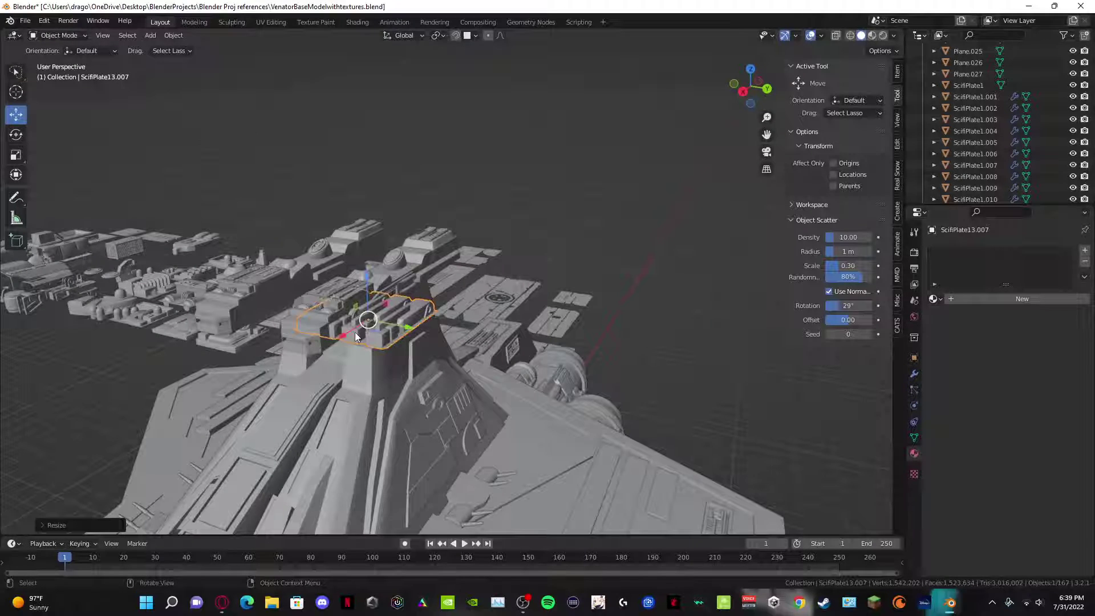
key("g")
left_click(323, 349)
key("s")
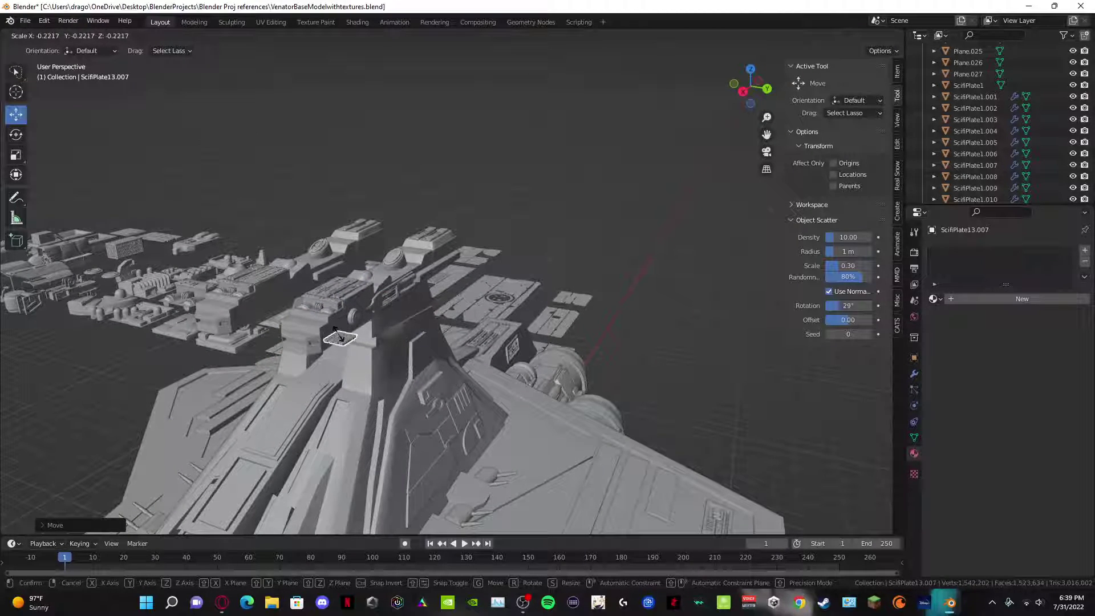
left_click(337, 338)
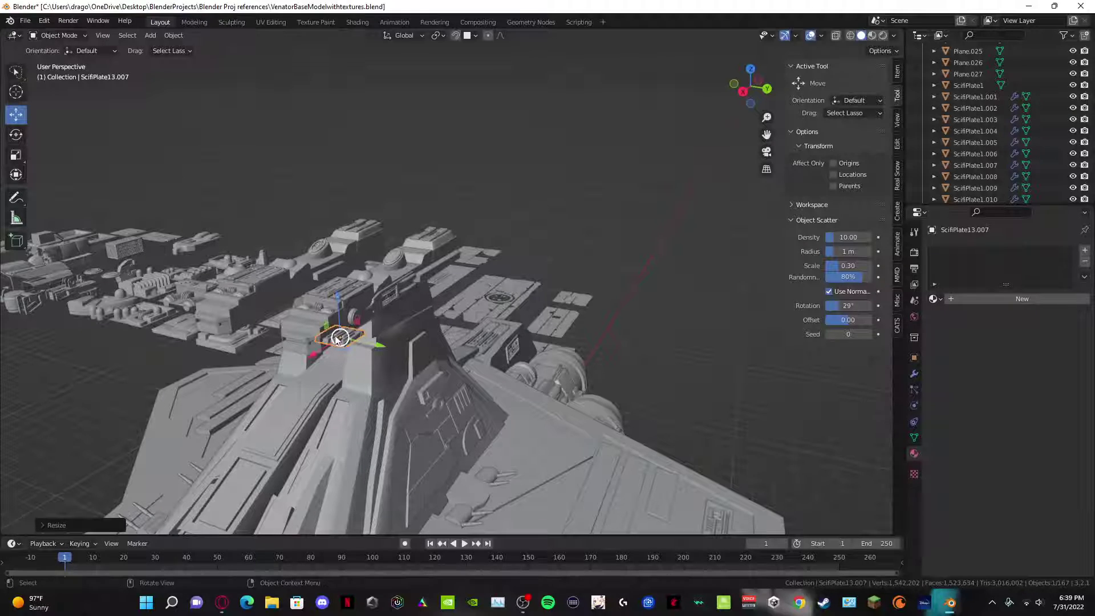
Step: Move the rod plate onto the front ledge of the outer bridge head and lower it so its base sinks into the surface
key("g")
key("y")
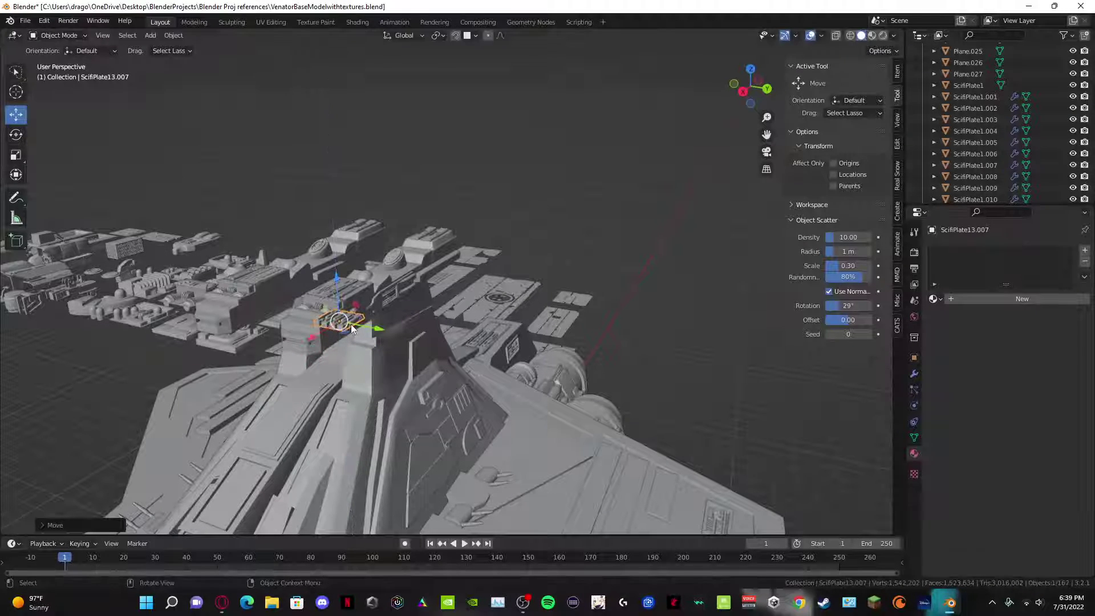
left_click(318, 325)
middle_click_drag(318, 325, 358, 324)
scroll(483, 335, "up", 6)
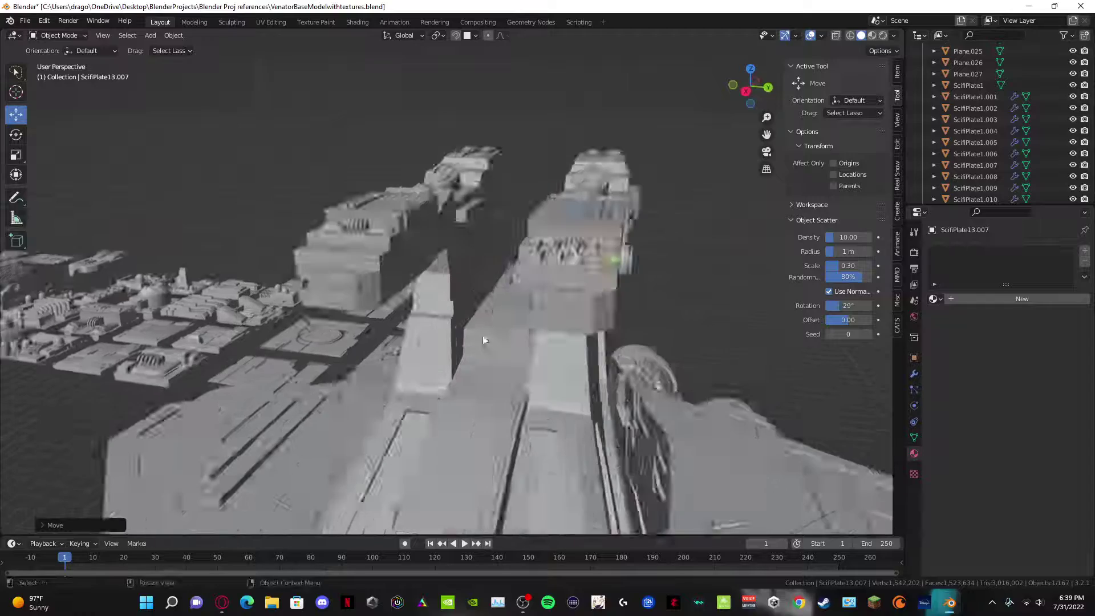
scroll(459, 339, "down", 6)
middle_click_drag(498, 324, 487, 343)
scroll(454, 321, "up", 4)
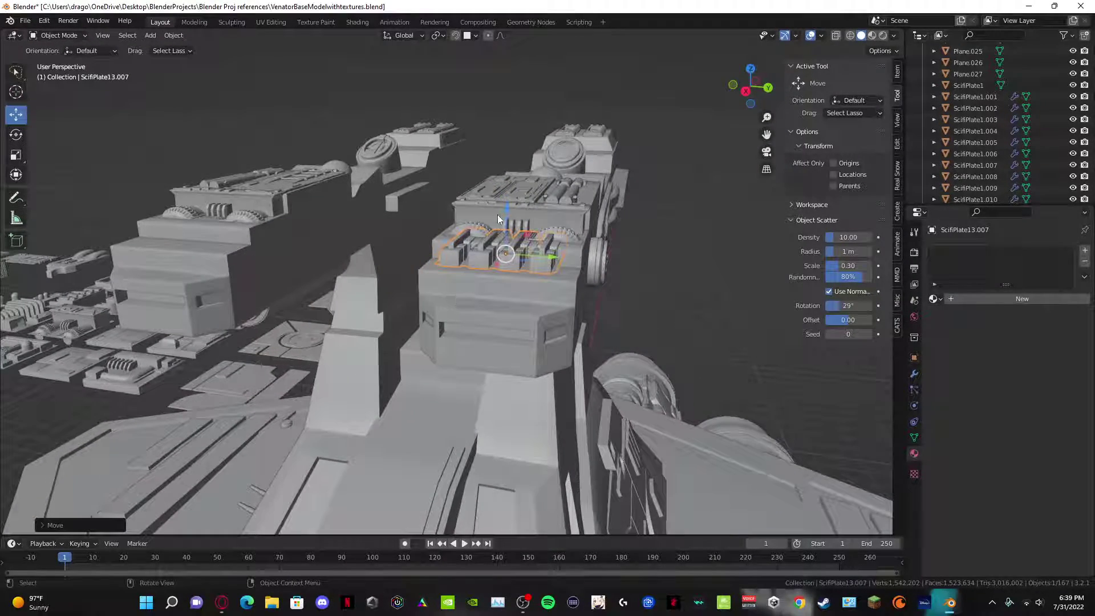
key("g")
left_click(164, 160)
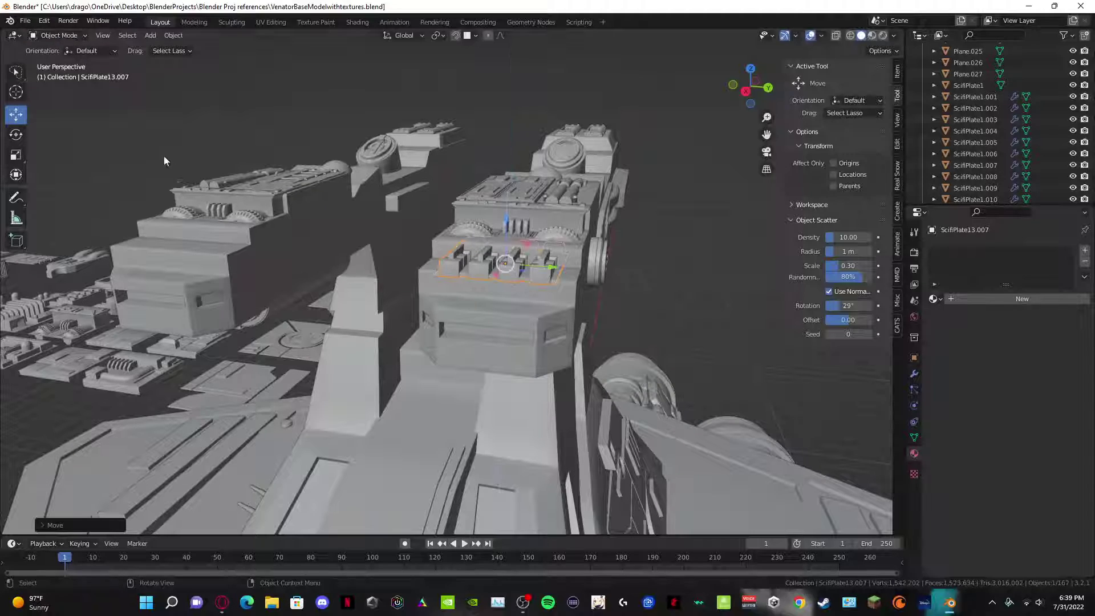
Step: Adjust the rod plate's width along Y to match the front ledge and align it with the ledge's sides from above
left_click(16, 155)
mouse_move(558, 268)
left_mouse_down()
mouse_move(577, 276)
mouse_move(567, 275)
left_mouse_up()
middle_click_drag(567, 275, 464, 328)
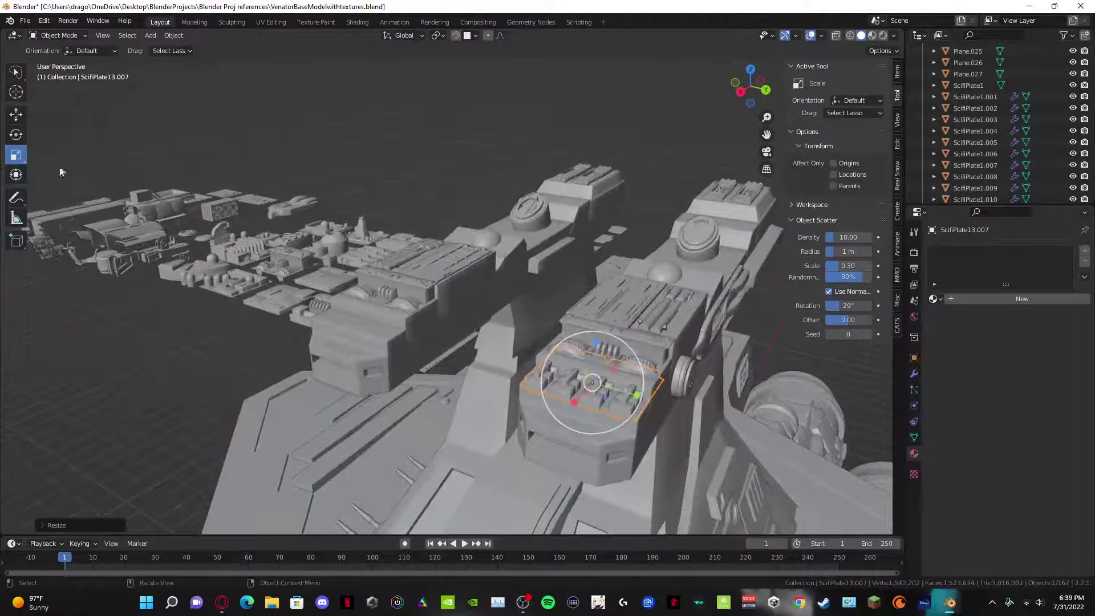
left_click(10, 118)
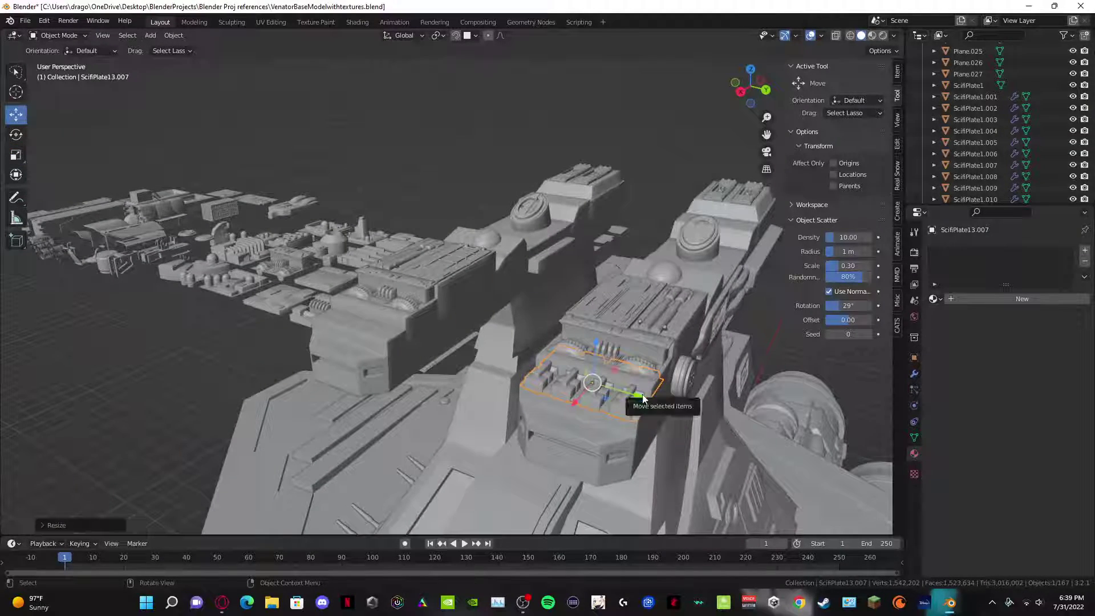
left_click_drag(643, 398, 639, 398)
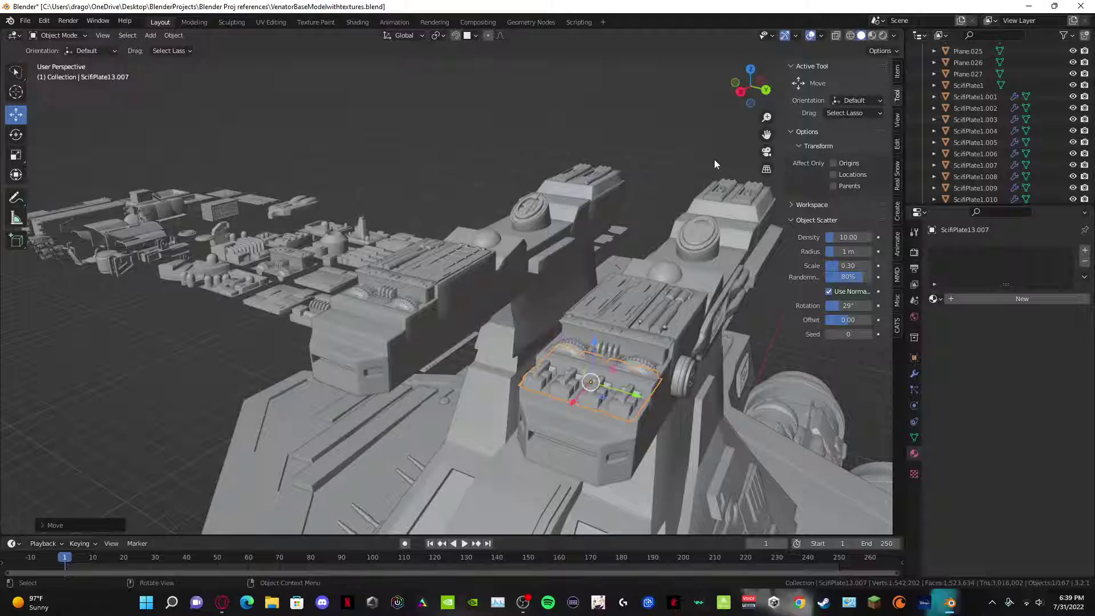
left_click(749, 72)
middle_click_drag(680, 160, 310, 412, "shift")
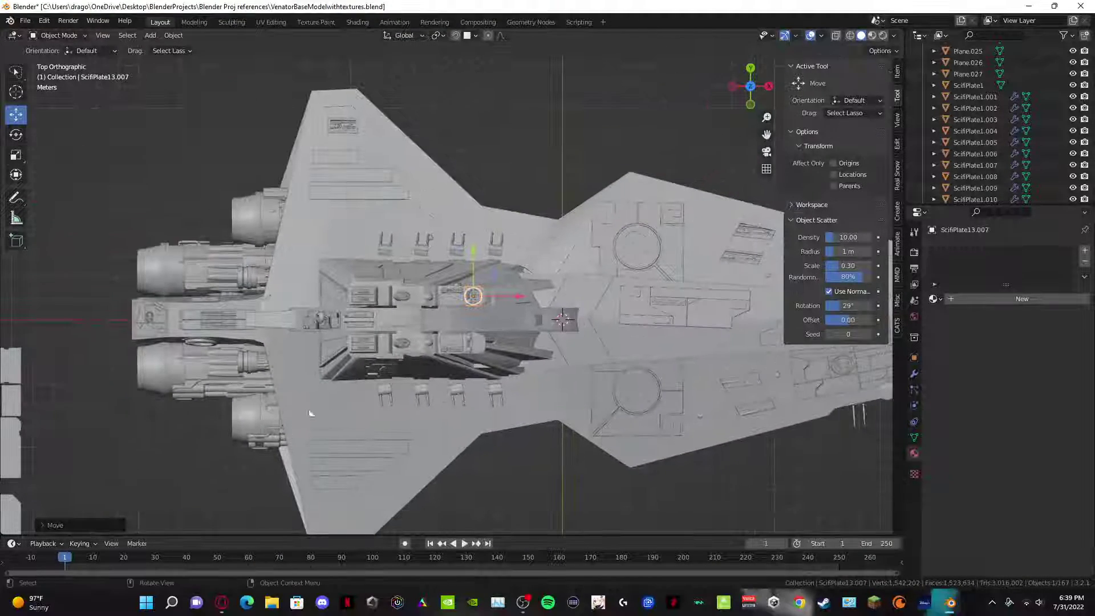
scroll(536, 250, "up", 11)
middle_click_drag(563, 301, 316, 241, "shift")
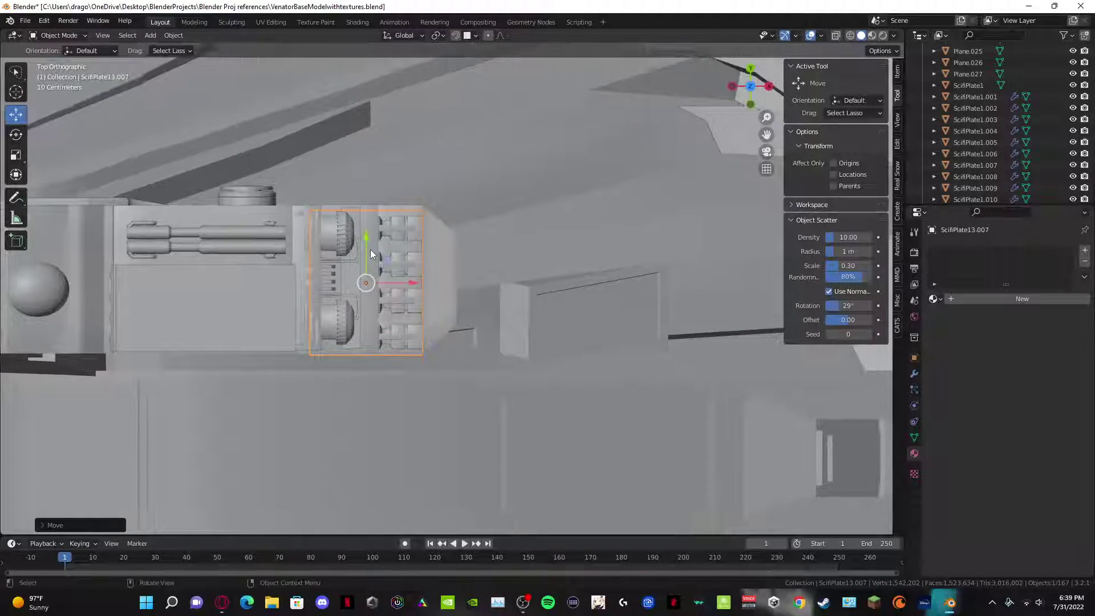
left_click_drag(367, 250, 368, 236)
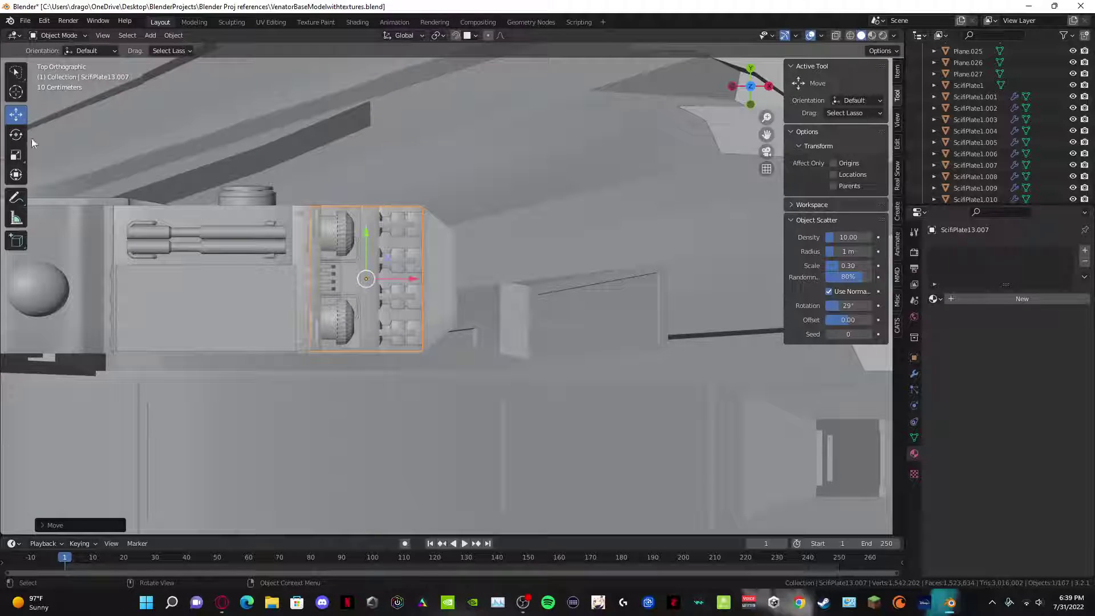
Step: Shorten the rod plate along X and shift it towards the front edge of the ledge
left_click(16, 155)
mouse_move(406, 279)
left_mouse_down()
mouse_move(391, 279)
mouse_move(425, 279)
left_mouse_up()
left_click(16, 115)
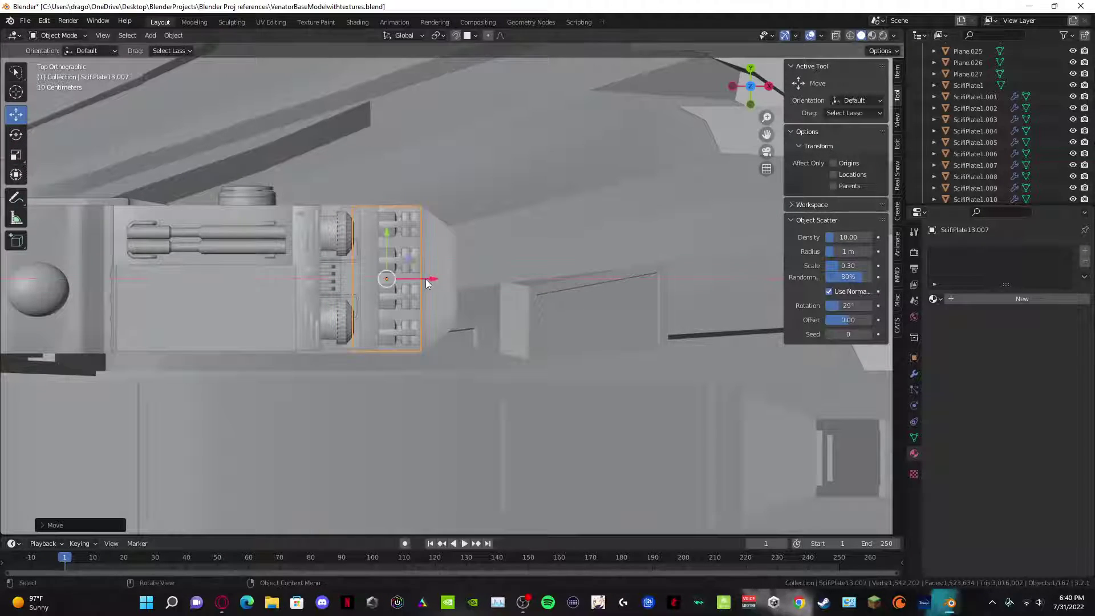
Step: From the back view, tilt the rod plate slightly to follow the ledge's slope and lower it into the bridge head
left_click(750, 68)
scroll(501, 302, "up", 4)
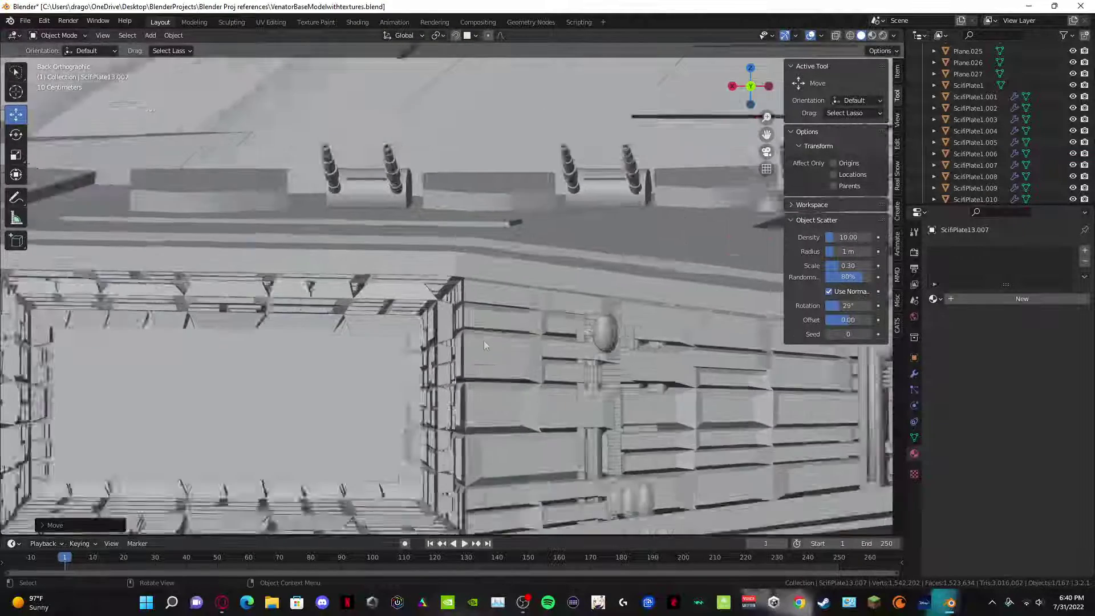
scroll(484, 343, "down", 4)
middle_click_drag(485, 204, 494, 375, "shift")
scroll(492, 365, "up", 4)
middle_click_drag(484, 178, 489, 510, "shift")
scroll(495, 268, "up", 4)
middle_click_drag(478, 269, 520, 491, "shift")
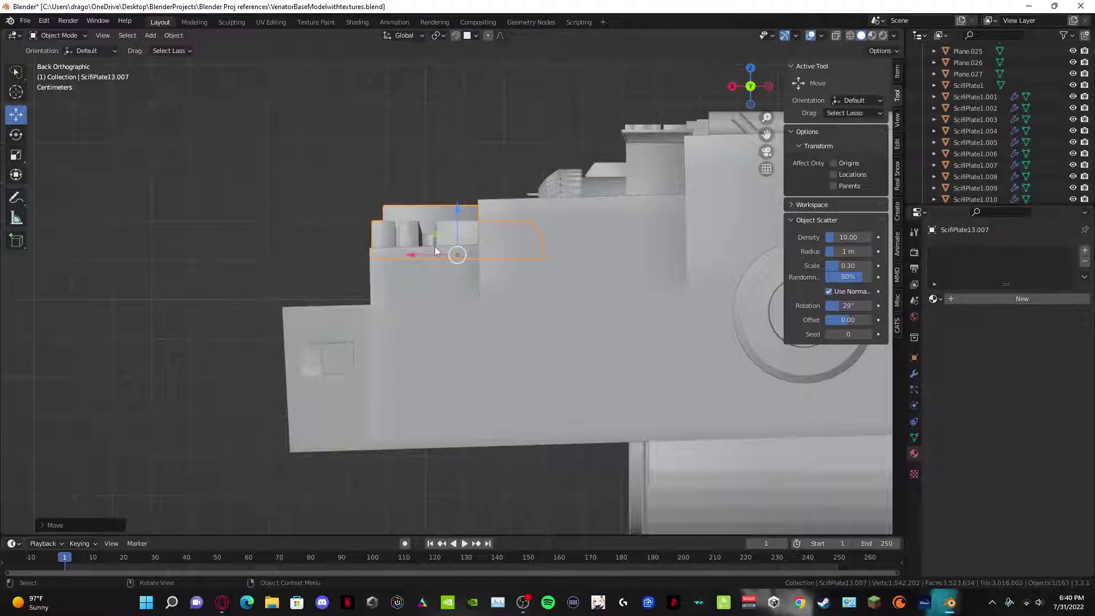
left_click(16, 135)
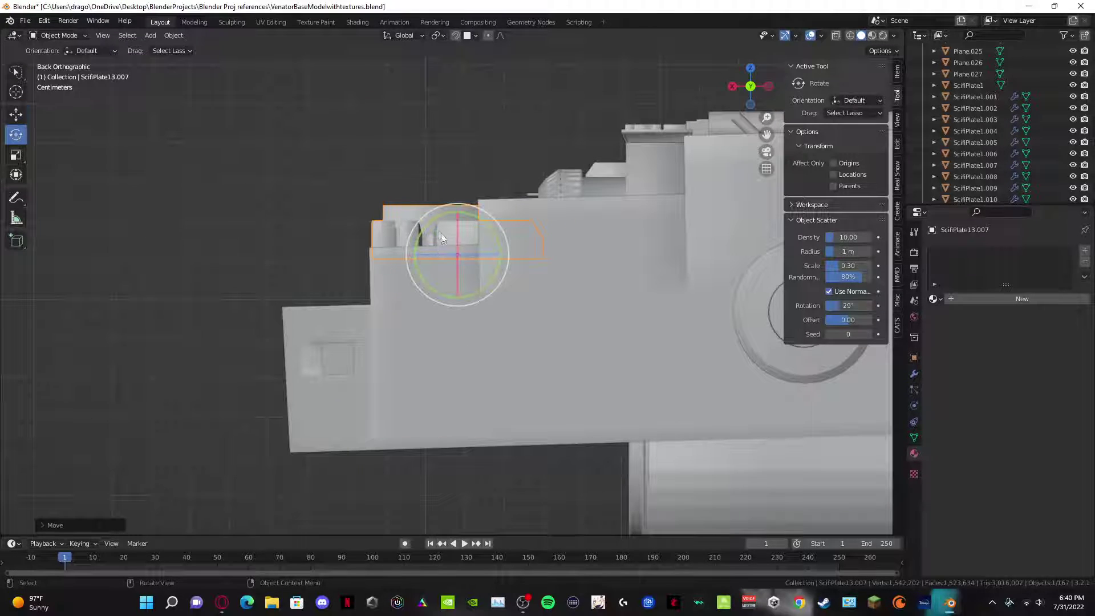
left_click_drag(425, 231, 413, 256)
left_click(16, 115)
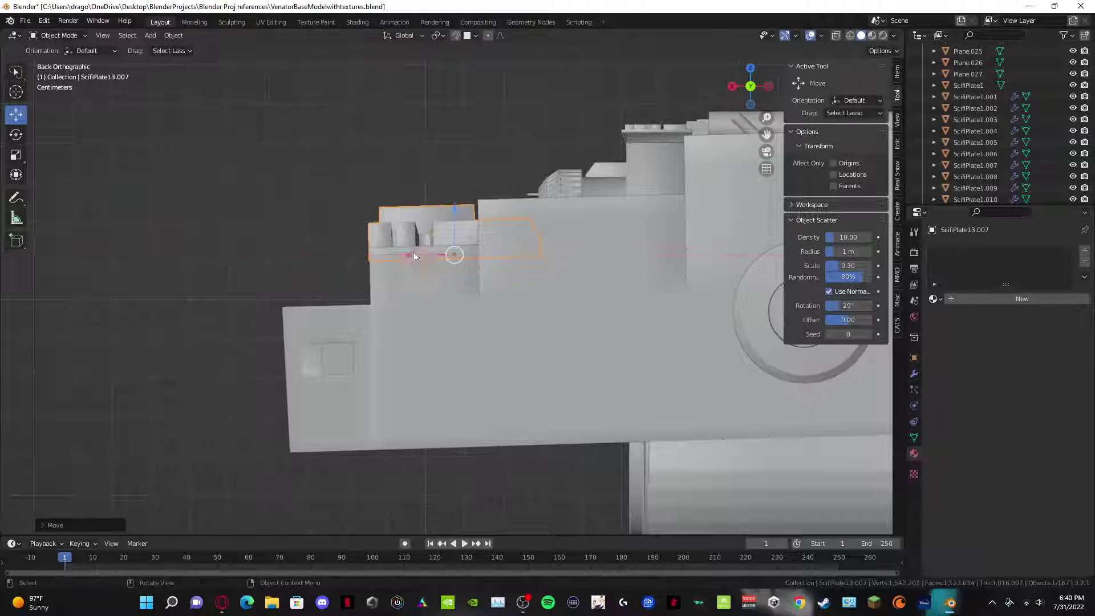
left_click_drag(460, 214, 463, 222)
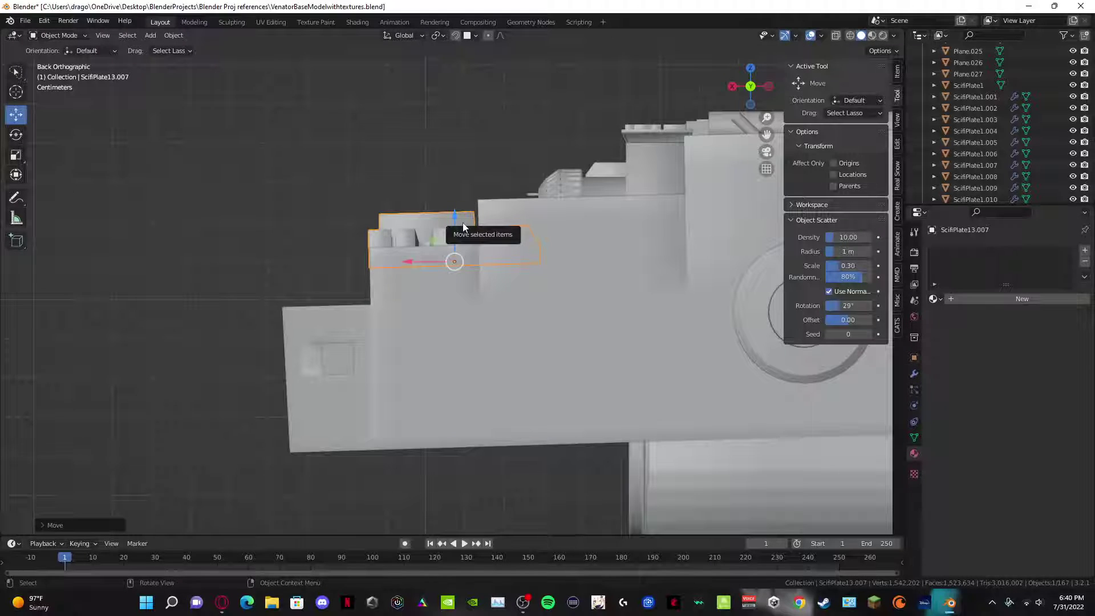
key("z")
left_click(463, 223)
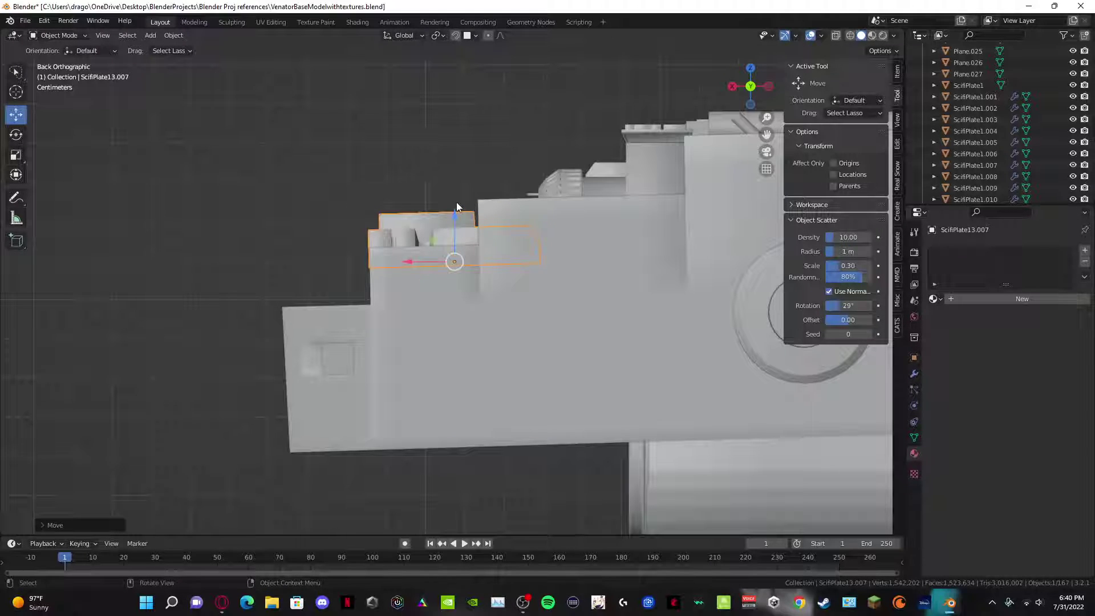
left_click_drag(457, 203, 457, 202)
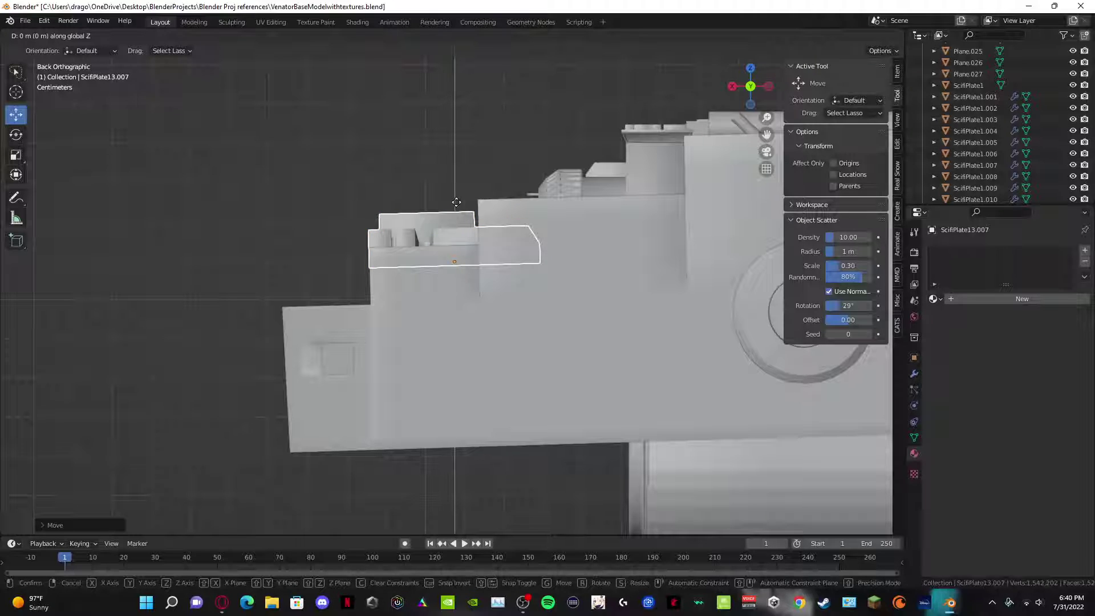
type("180")
key("Escape")
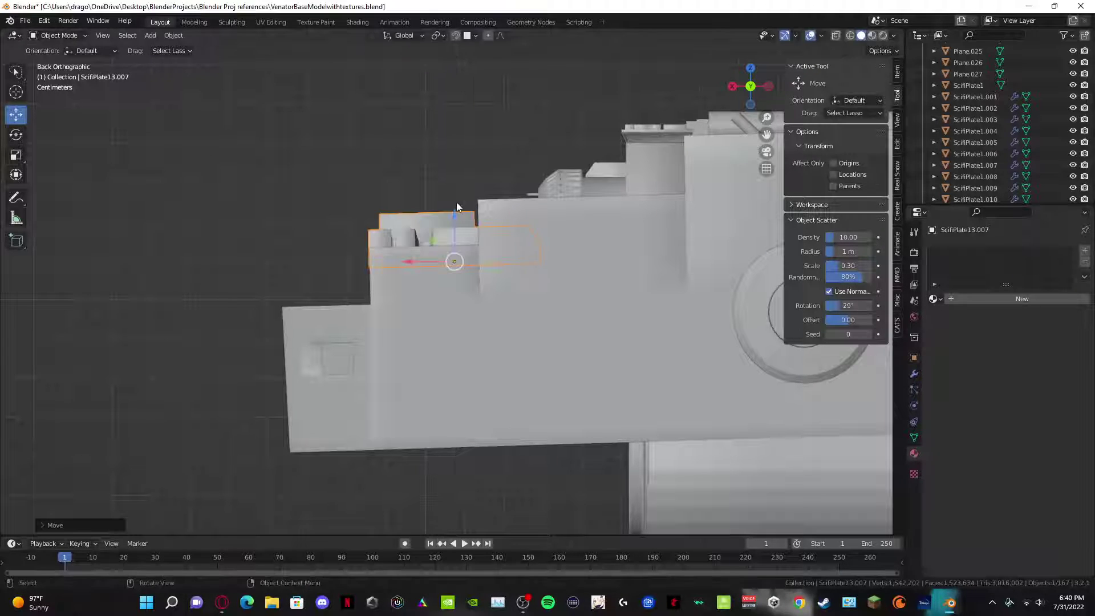
Step: Rotate the rod plate 180° about the global Z axis so its tapered ends face the front of the bridge head
scroll(457, 205, "down", 3)
middle_click_drag(445, 227, 463, 312)
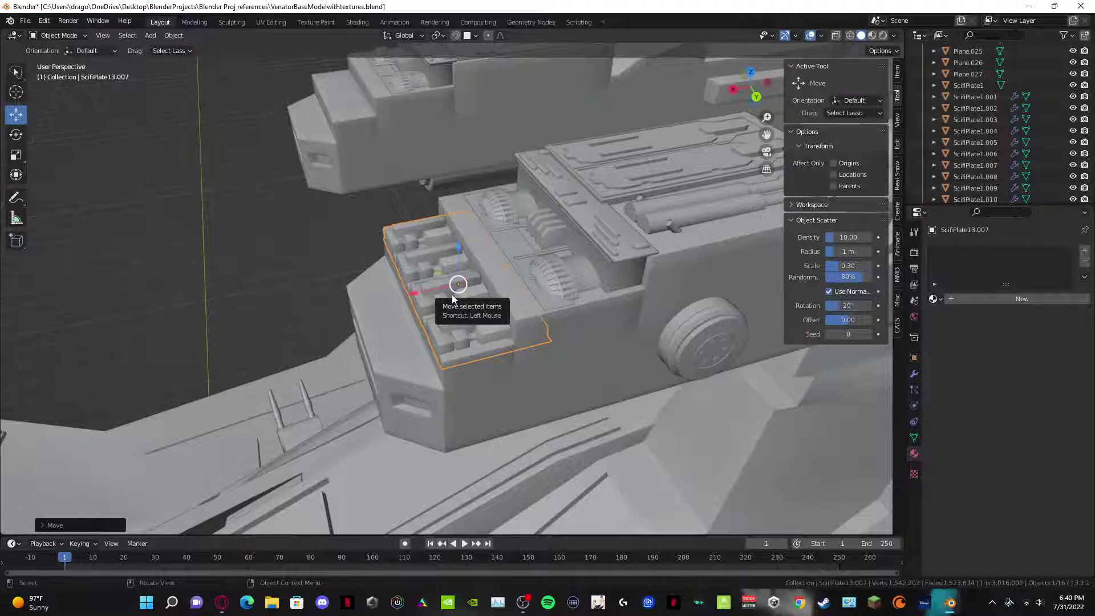
key("r")
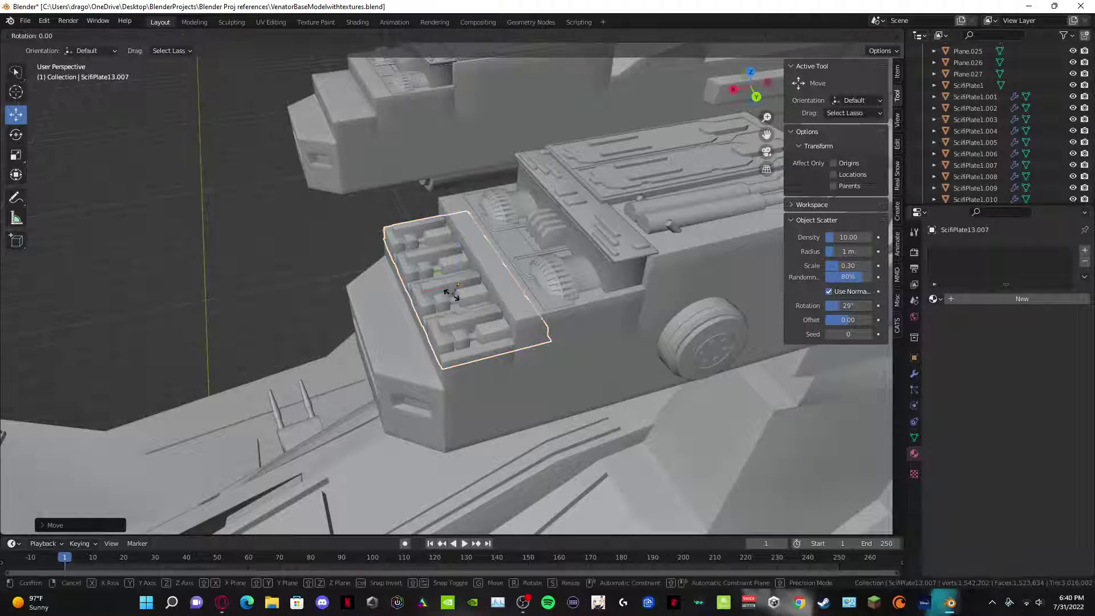
type("z90")
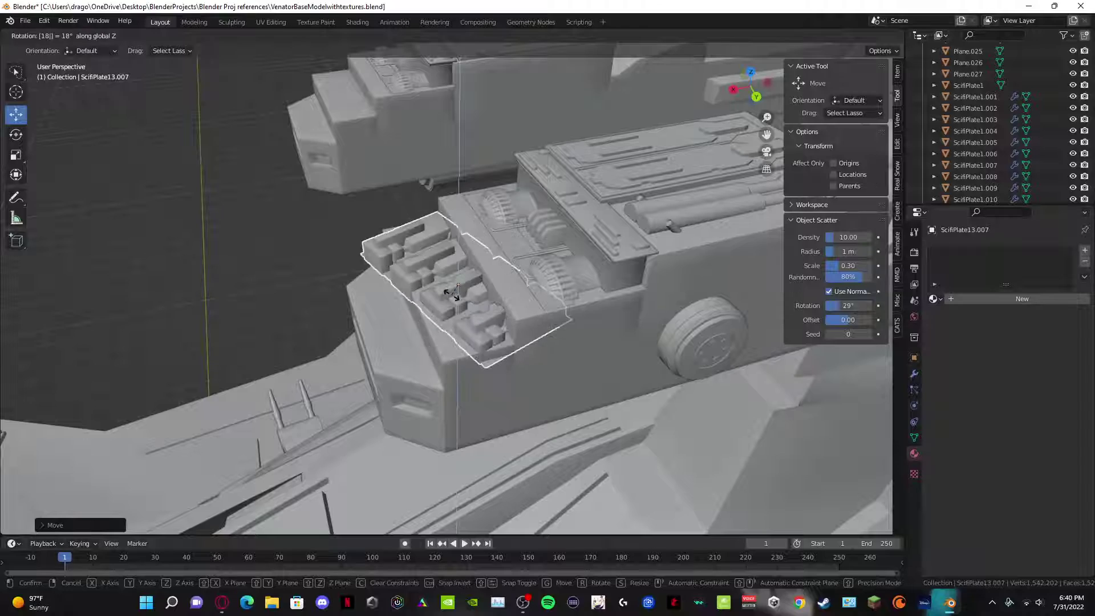
key("Return")
Step: Raise the flipped rod plate onto the ledge, tilt it to match the slope and shift it along X to the front edge
middle_click_drag(329, 315, 382, 227)
left_click_drag(461, 245, 444, 263)
middle_click_drag(444, 262, 381, 231)
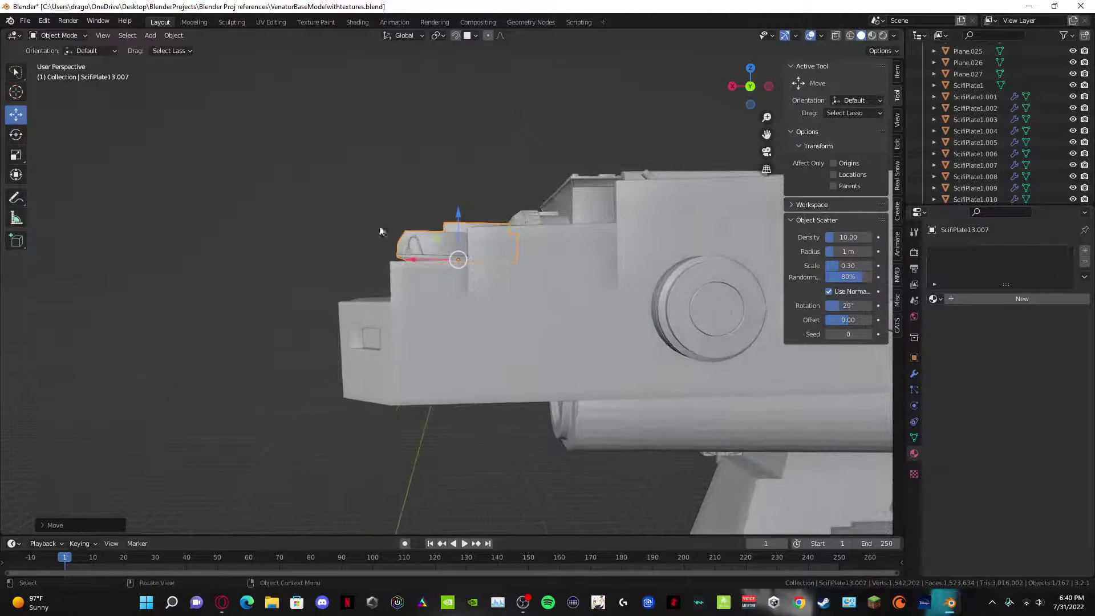
left_click(16, 135)
left_click_drag(423, 236, 406, 238)
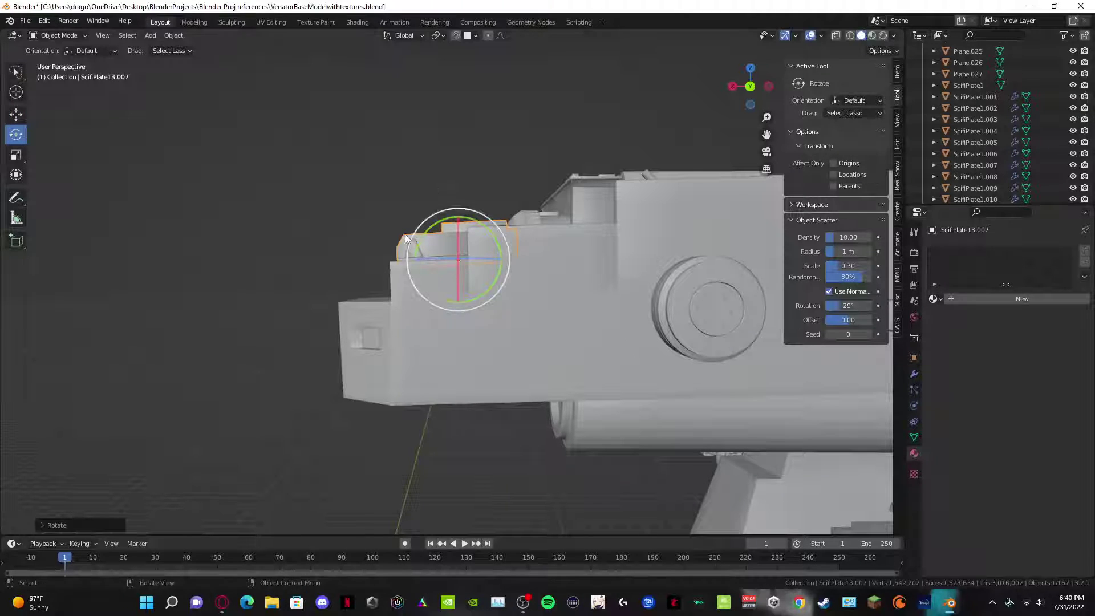
left_click(16, 116)
left_click_drag(414, 266, 404, 262)
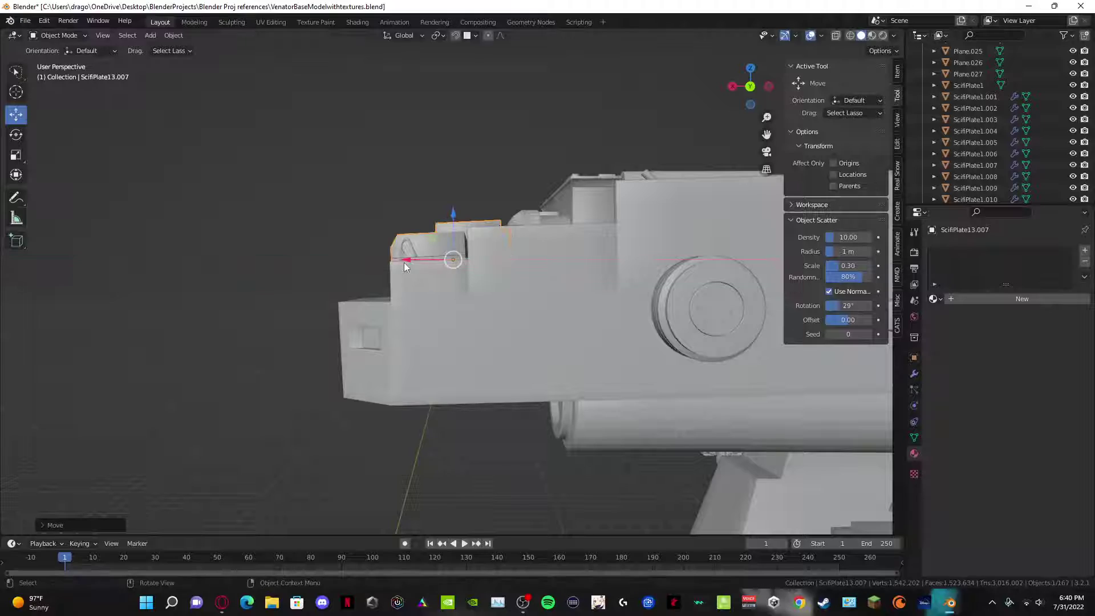
Step: From the front view, lower the rod plate along Z until its base sits flush on the ledge of the bridge head
middle_click_drag(404, 263, 431, 196)
left_click(16, 155)
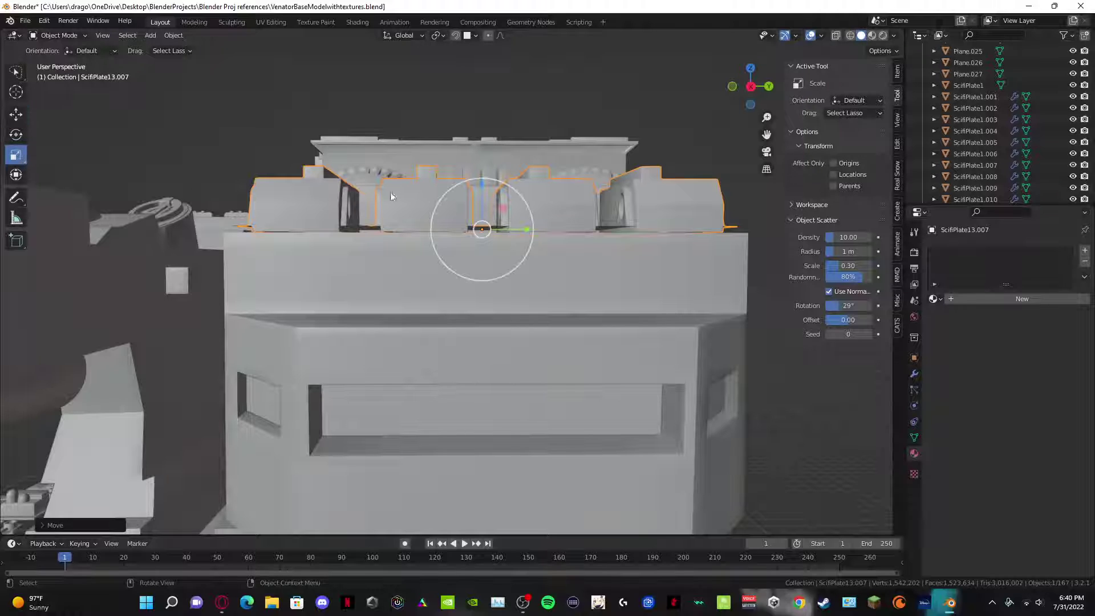
mouse_move(483, 183)
left_mouse_down()
mouse_move(485, 171)
mouse_move(485, 197)
left_mouse_up()
left_click(16, 114)
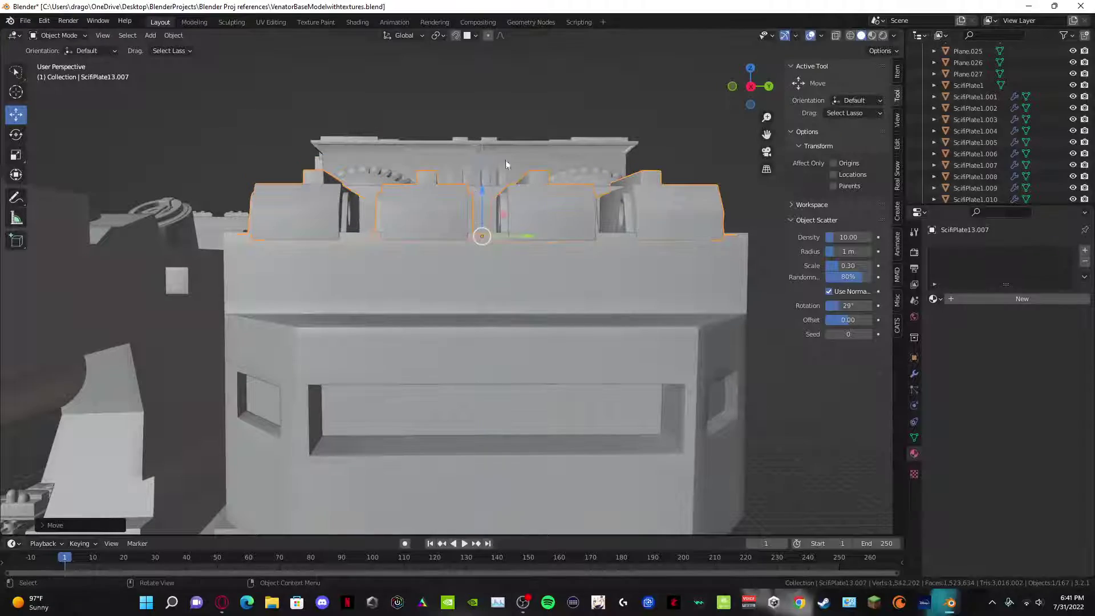
middle_click_drag(602, 108, 438, 198)
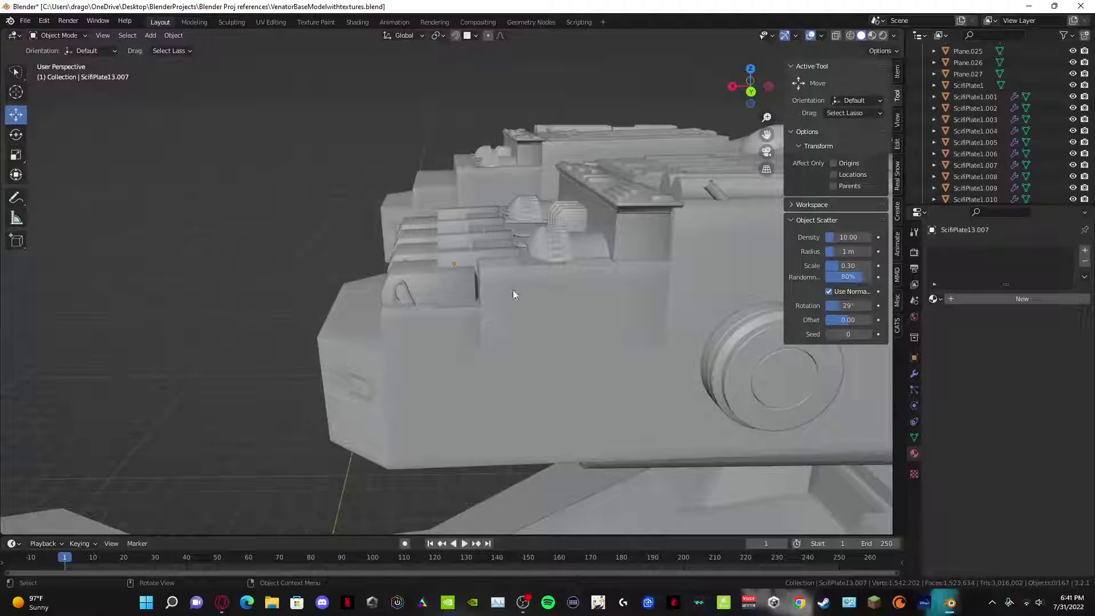
middle_click_drag(513, 290, 543, 262)
scroll(347, 309, "down", 4)
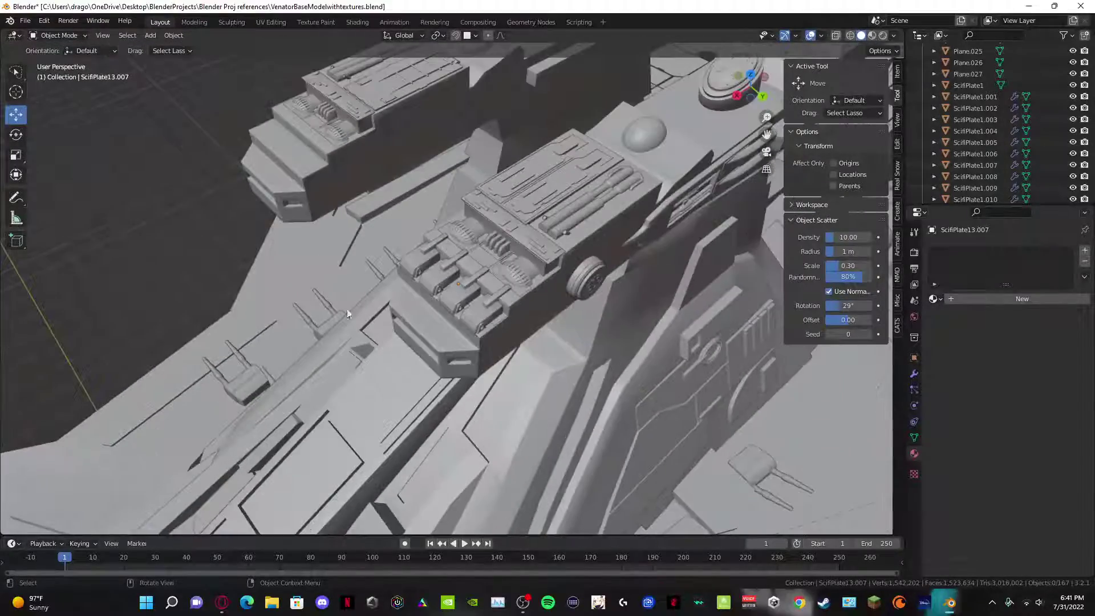
middle_click_drag(347, 309, 502, 232)
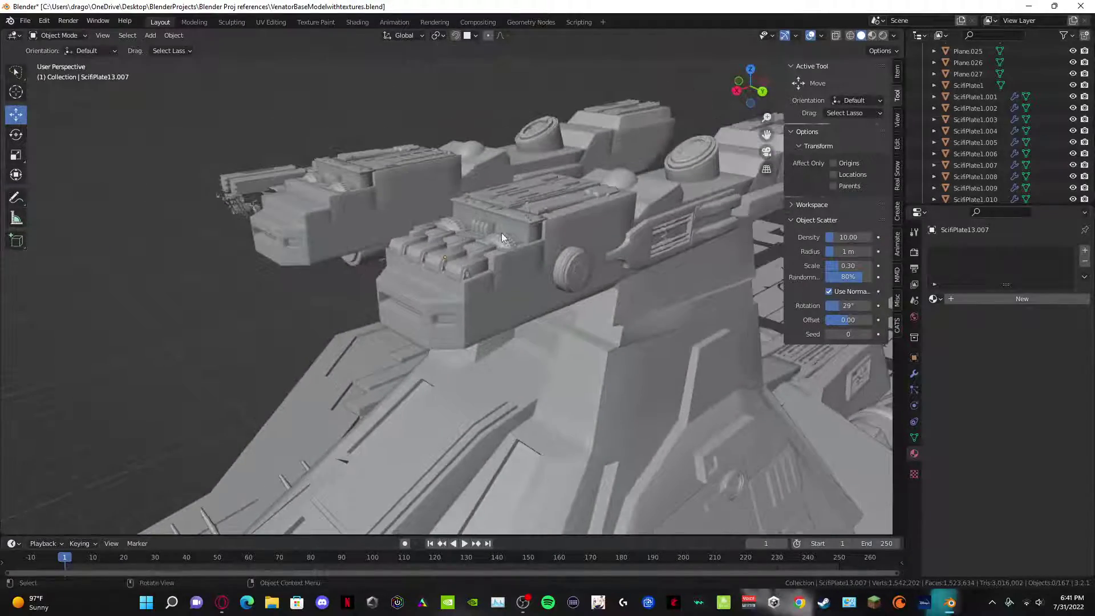
Step: Duplicate the rod plate along the global Y axis onto the other bridge head and fine-tune its Y position to centre it
middle_click_drag(447, 255, 432, 293)
left_click(432, 297)
key("shift+d")
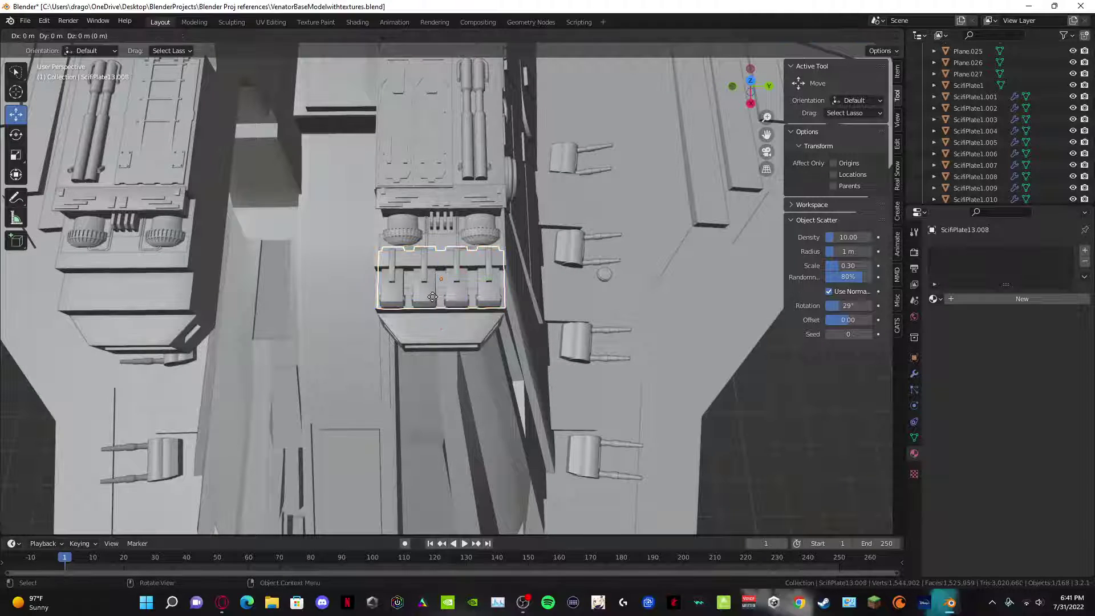
key("y")
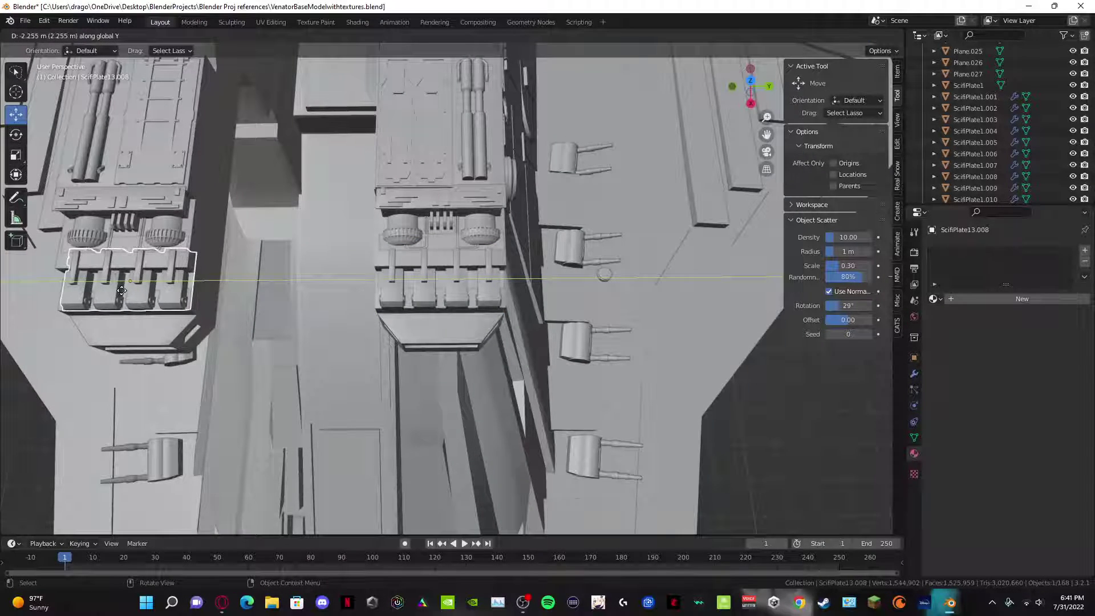
left_click(120, 291)
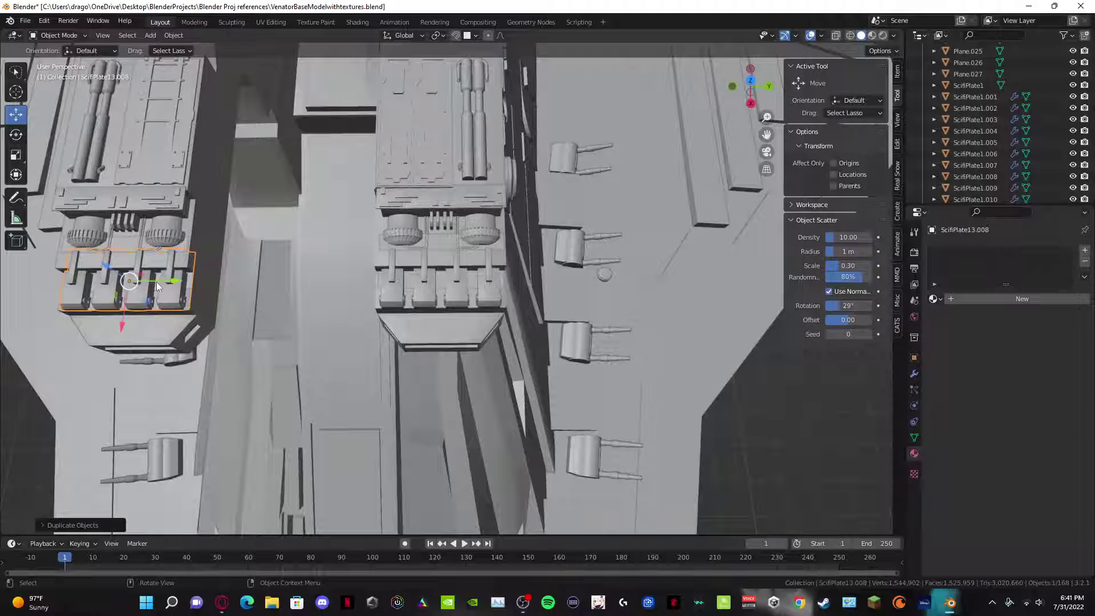
middle_click_drag(156, 281, 458, 311, "shift")
scroll(403, 279, "up", 4)
left_click_drag(443, 299, 439, 300)
scroll(440, 300, "down", 5)
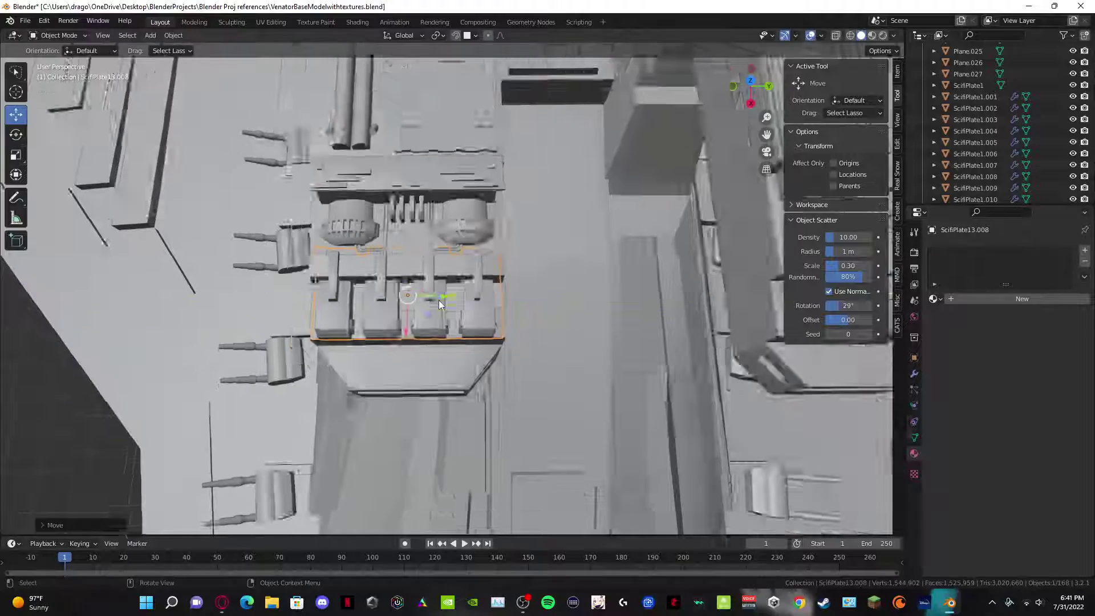
Step: Examine both bridge towers from several sides to check the rod plates and find surfaces that still lack detail
middle_click_drag(94, 369, 566, 313)
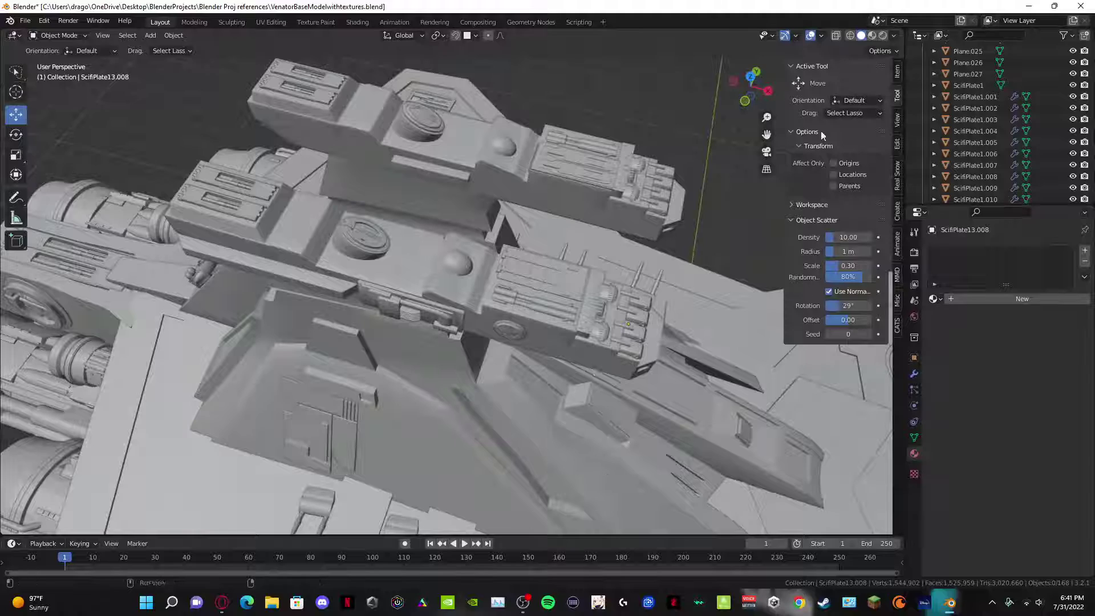
middle_click_drag(598, 260, 235, 417)
scroll(545, 394, "up", 5)
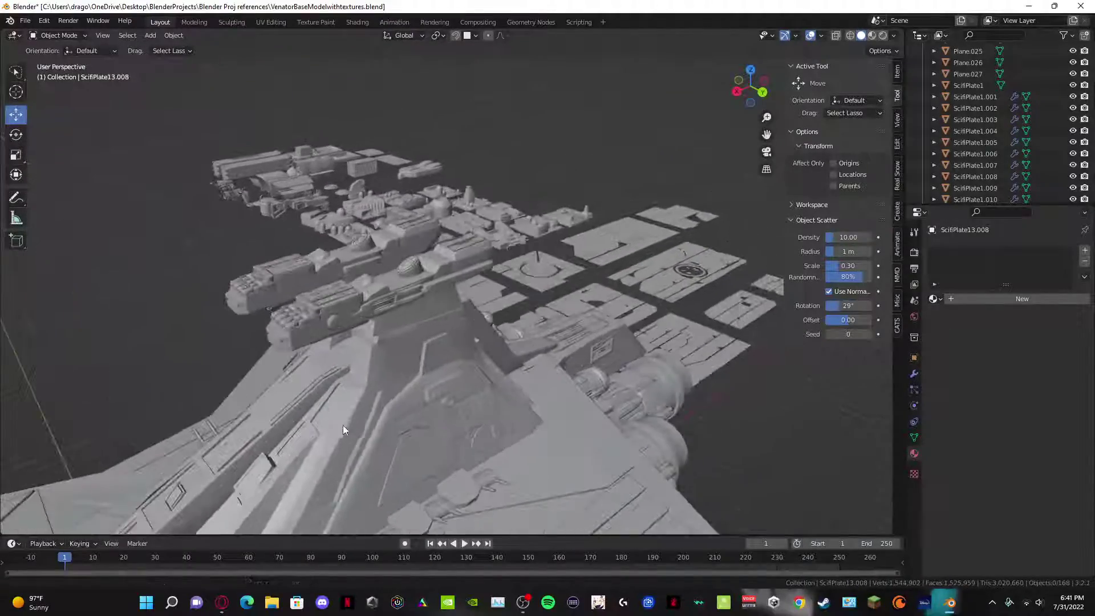
scroll(566, 244, "up", 5)
middle_click_drag(566, 244, 551, 394)
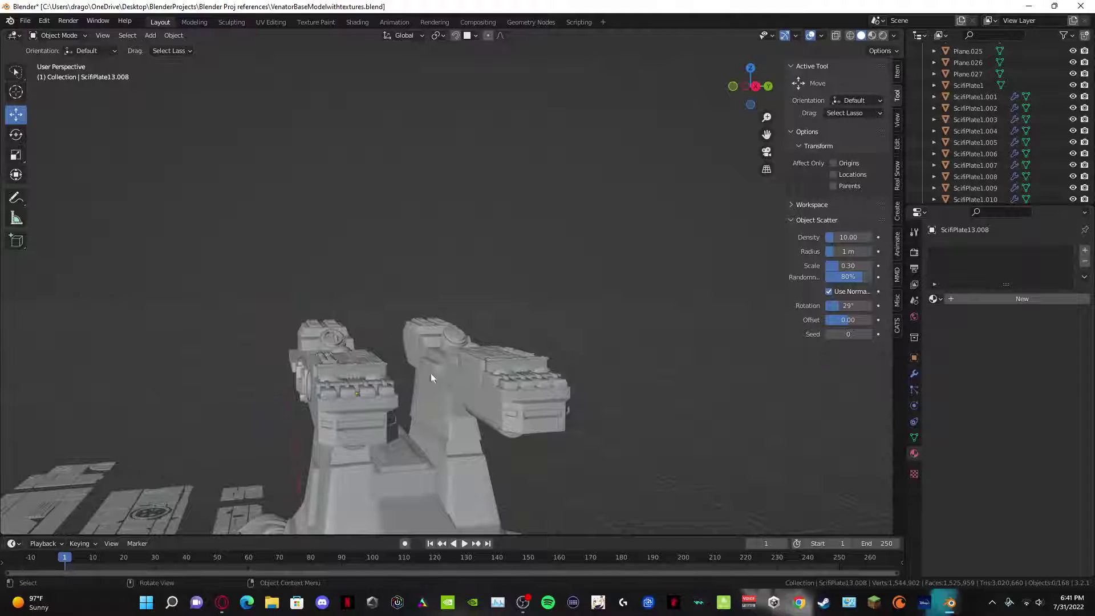
middle_click_drag(419, 378, 303, 362)
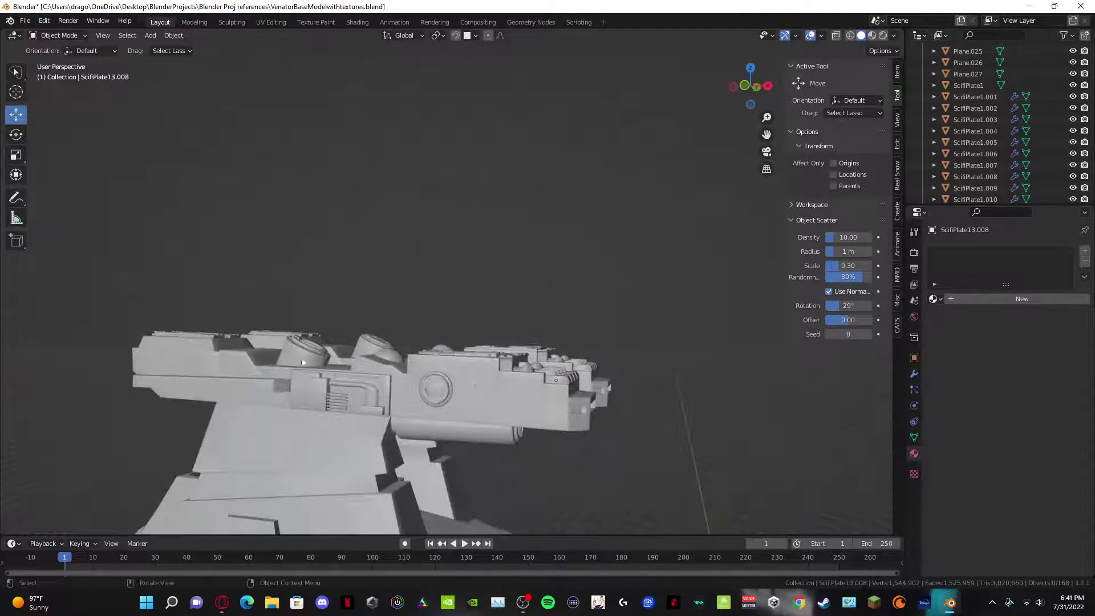
middle_click_drag(454, 407, 536, 257, "shift")
Step: Duplicate the framed machinery block with pipes and a raised box from the kitbash parts and pull the copy away
scroll(492, 301, "down", 3)
scroll(503, 343, "down", 5)
middle_click_drag(492, 301, 380, 350)
scroll(457, 332, "up", 2)
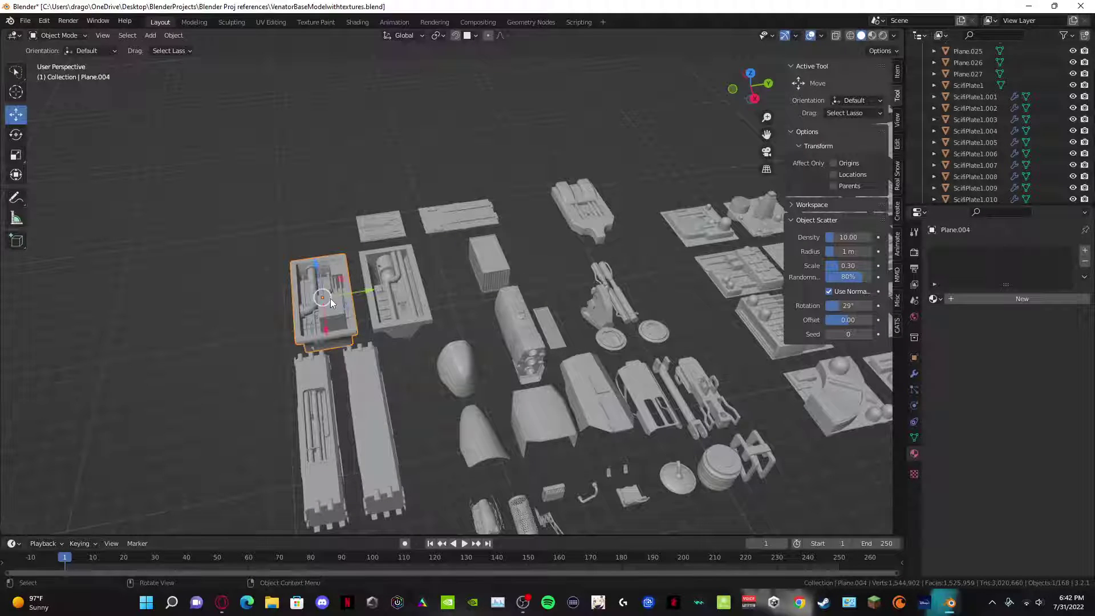
key("shift+d")
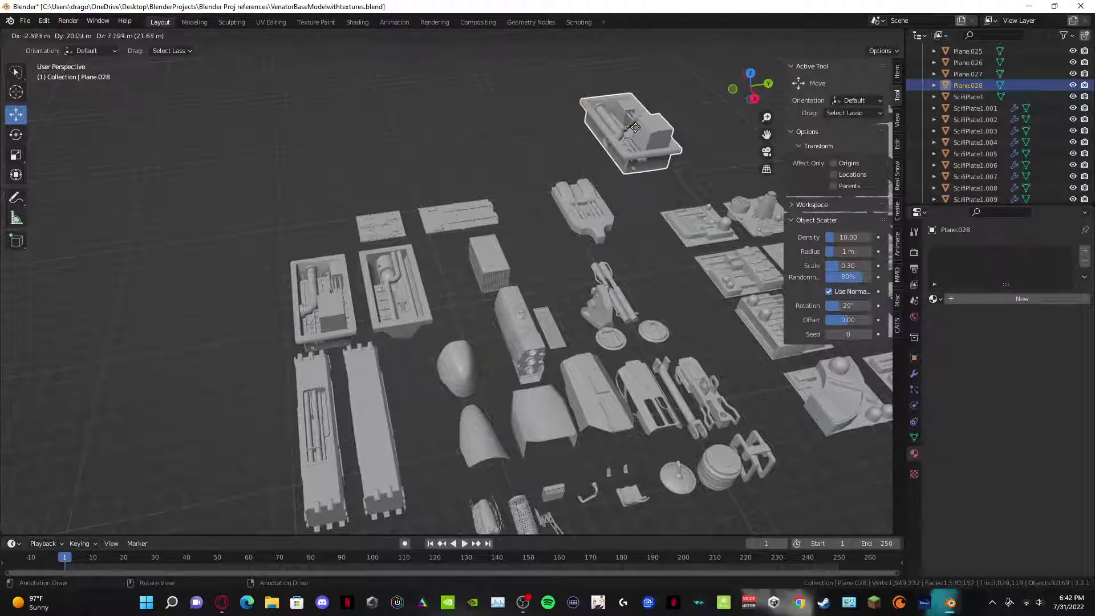
left_click(627, 140)
Step: Move the copied machinery block across the scene to the side of the bridge tower
middle_click_drag(628, 140, 341, 197, "shift")
left_click_drag(341, 197, 699, 191)
scroll(700, 192, "down", 2)
middle_click_drag(759, 417, 265, 450, "shift")
left_click_drag(265, 450, 451, 400)
scroll(463, 409, "up", 5)
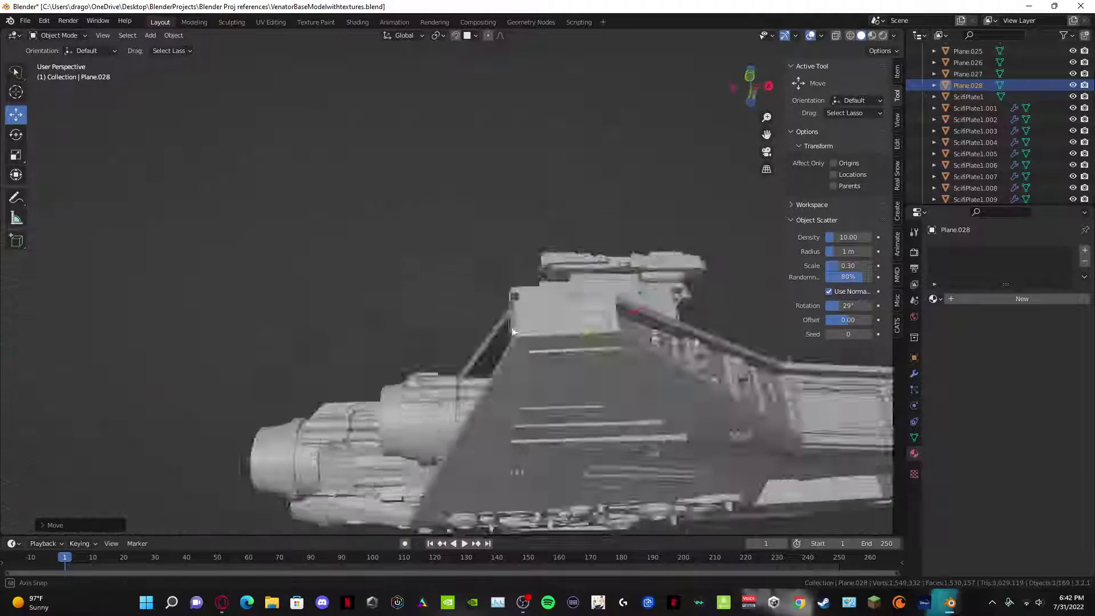
middle_click_drag(463, 409, 579, 299)
scroll(430, 299, "up", 3)
left_click_drag(547, 210, 484, 244)
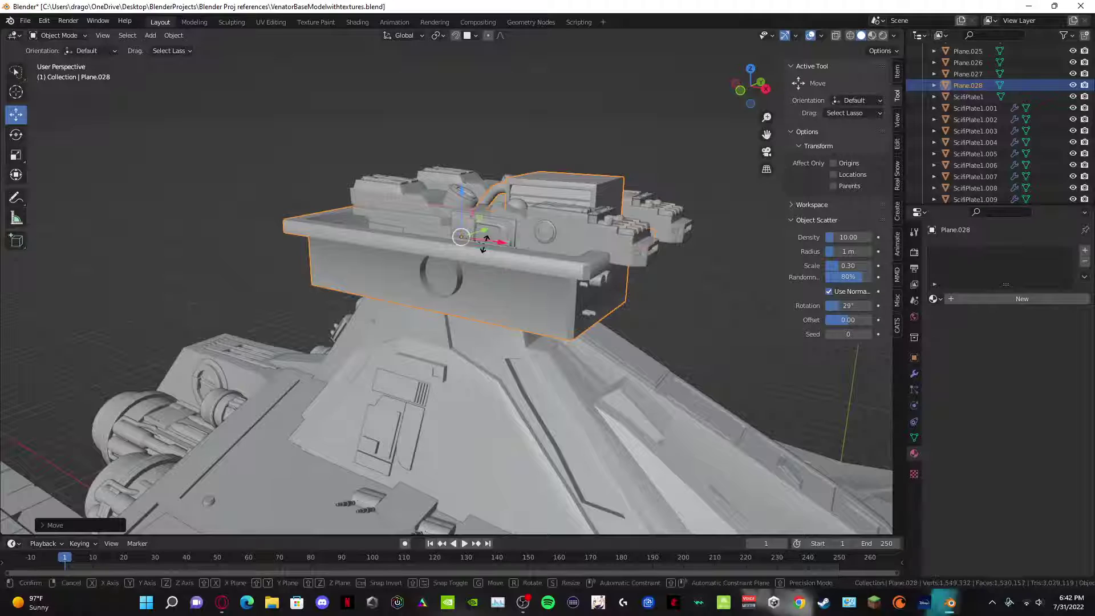
Step: Rotate the machinery block 90° about the global X axis so its detailed face points outward
type("r90")
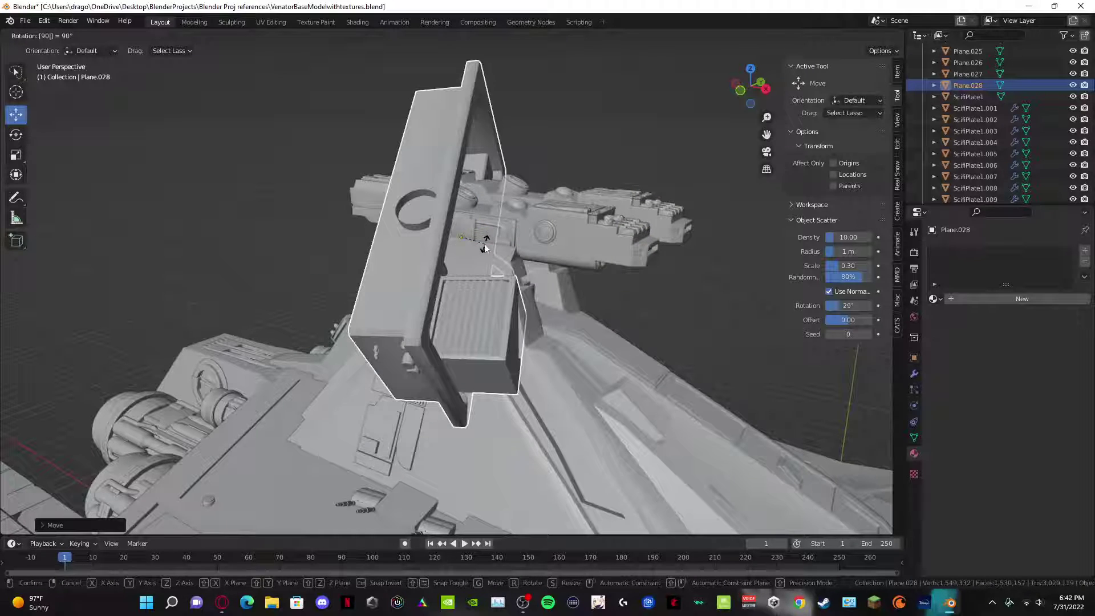
key("BackSpace")
key("BackSpace")
type("x")
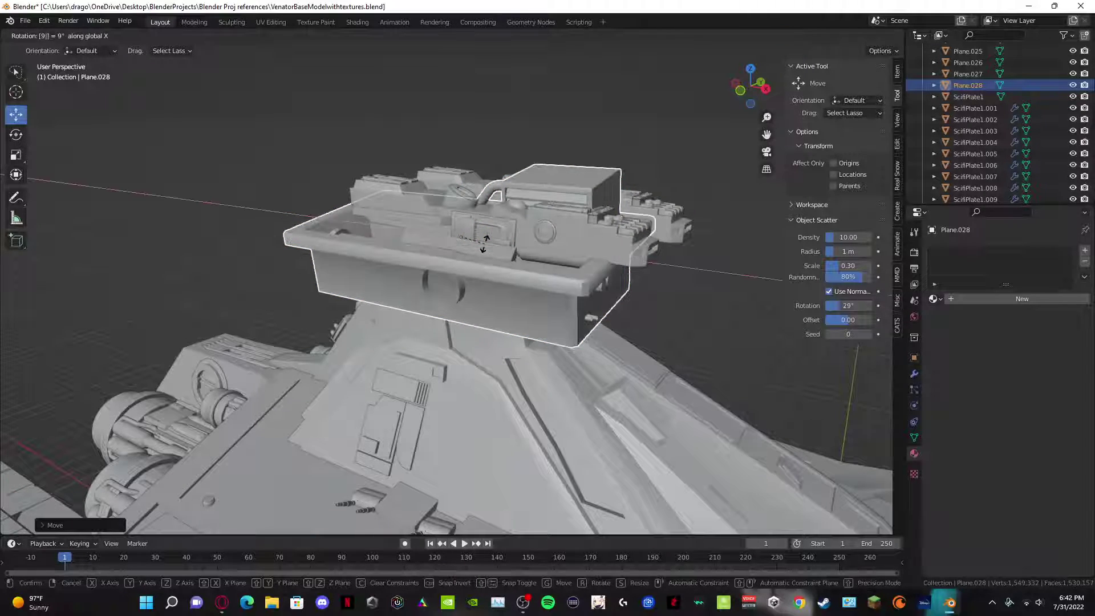
type("90")
key("Return")
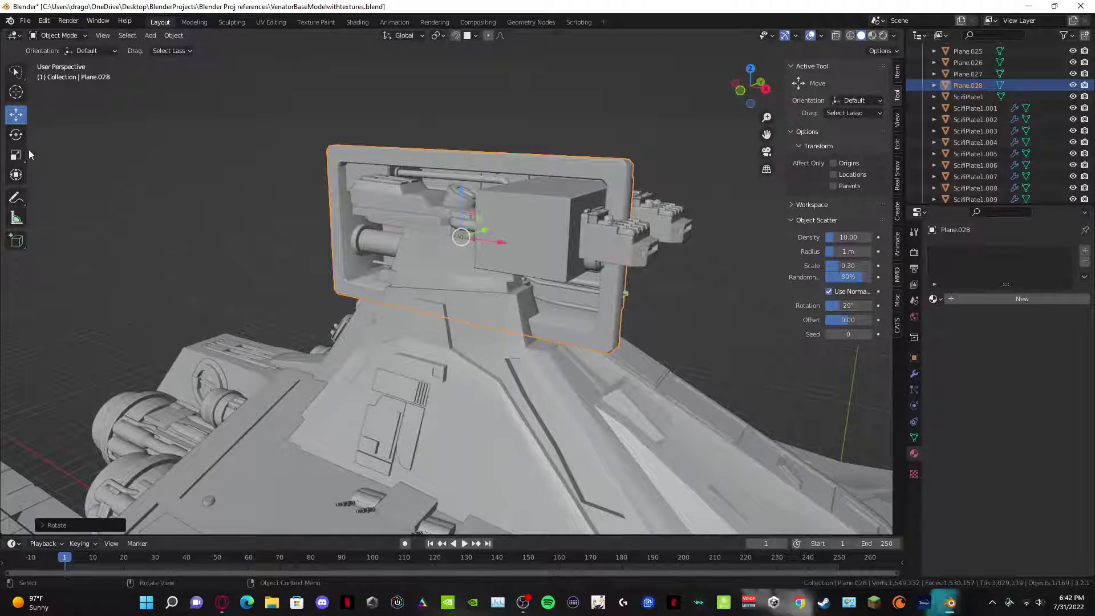
Step: Scale the machinery block down to about 0.27 and place it on the bridge head's side, in front of the round disc
key("s")
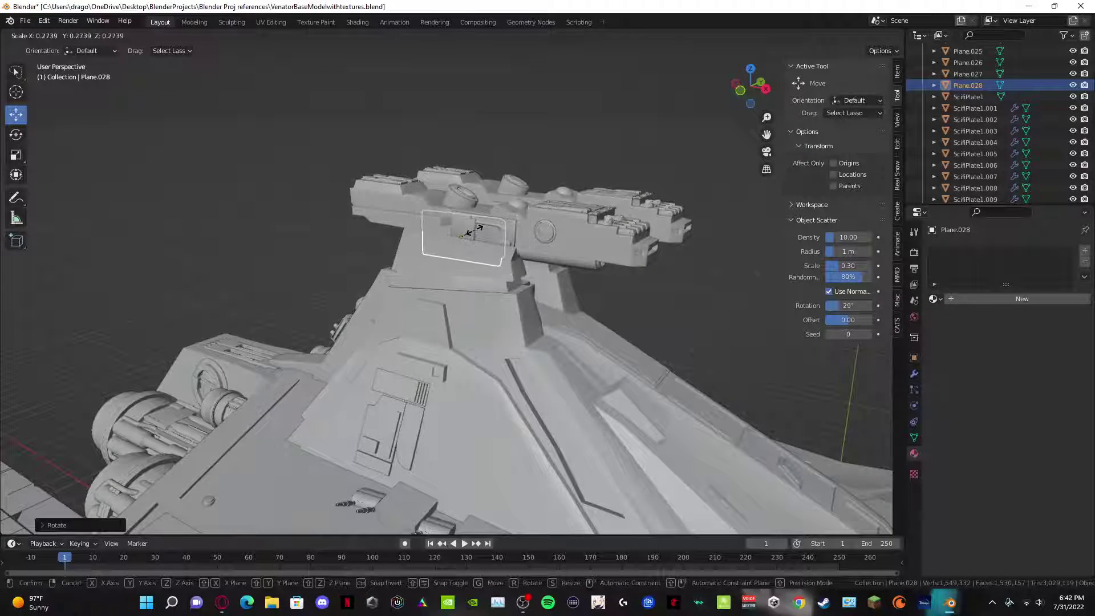
left_click(469, 237)
left_click_drag(484, 226, 466, 262)
key("g")
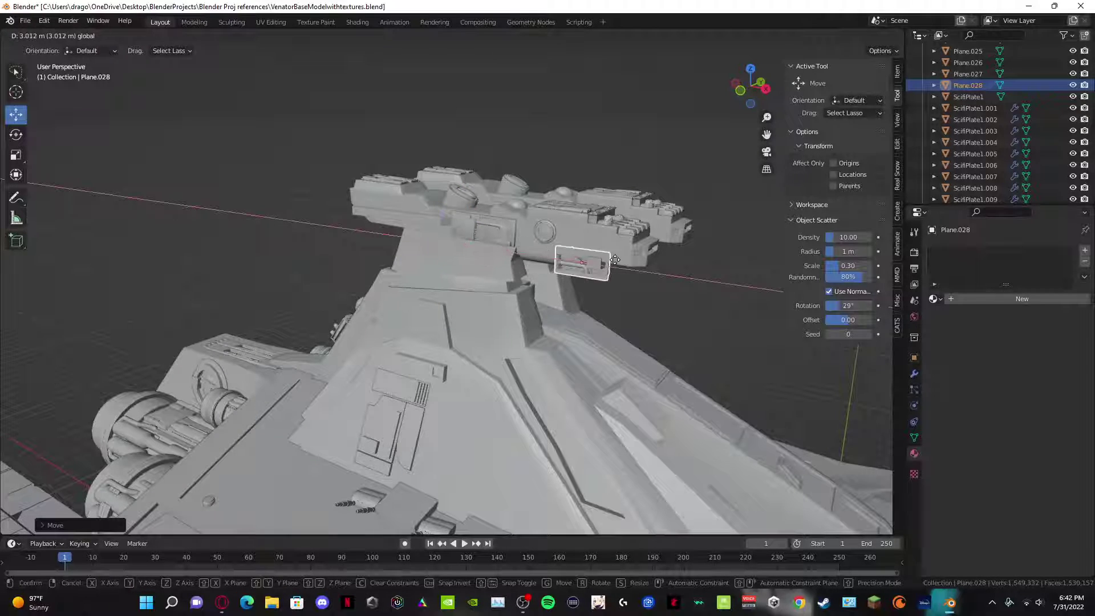
left_click_drag(581, 237, 581, 223)
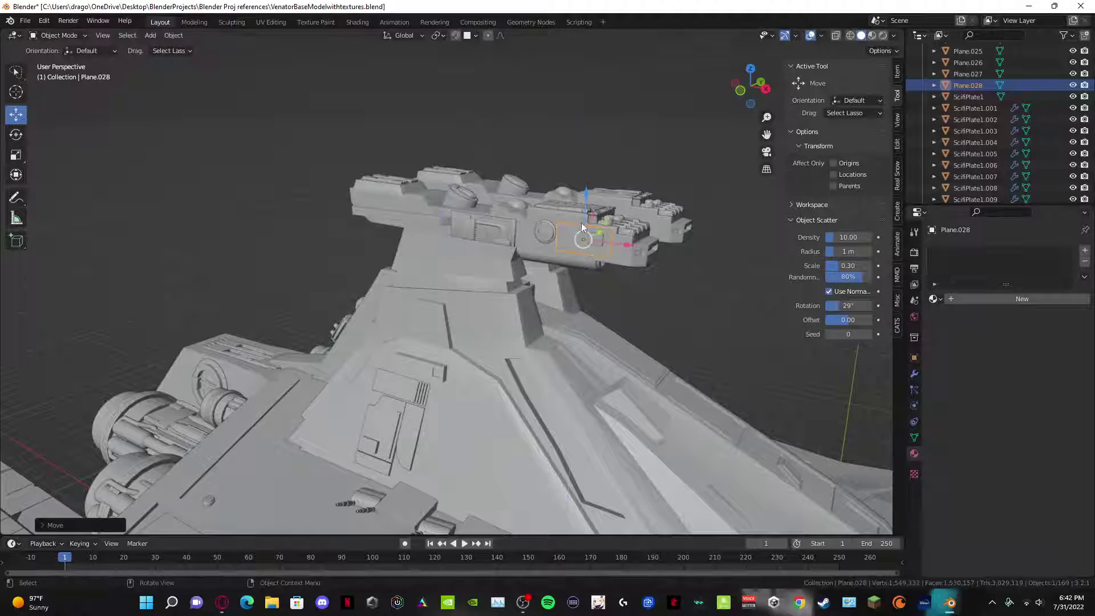
Step: Shift the machinery block outward along Y until its face stands out of the bridge head's side wall, and nudge it slightly towards the front
middle_click_drag(580, 225, 516, 231)
middle_click_drag(127, 176, 299, 223, "shift")
scroll(422, 208, "up", 5)
left_click_drag(481, 254, 450, 258)
middle_click_drag(449, 258, 418, 242)
scroll(419, 203, "up", 5)
scroll(499, 228, "down", 3)
scroll(418, 242, "down", 3)
middle_click_drag(217, 221, 330, 229, "shift")
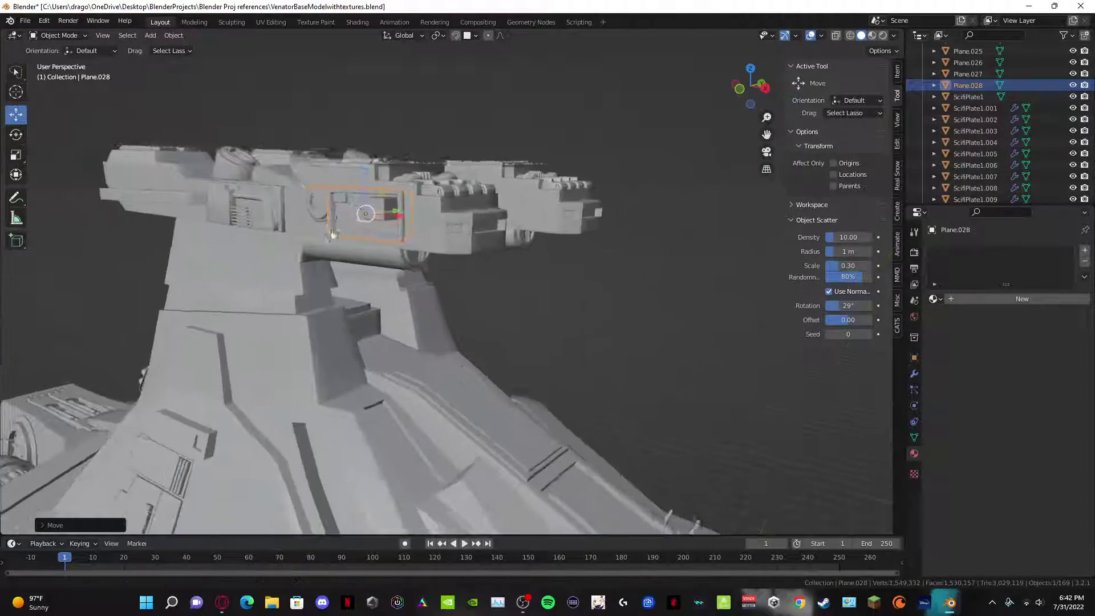
scroll(329, 229, "up", 5)
scroll(332, 229, "down", 3)
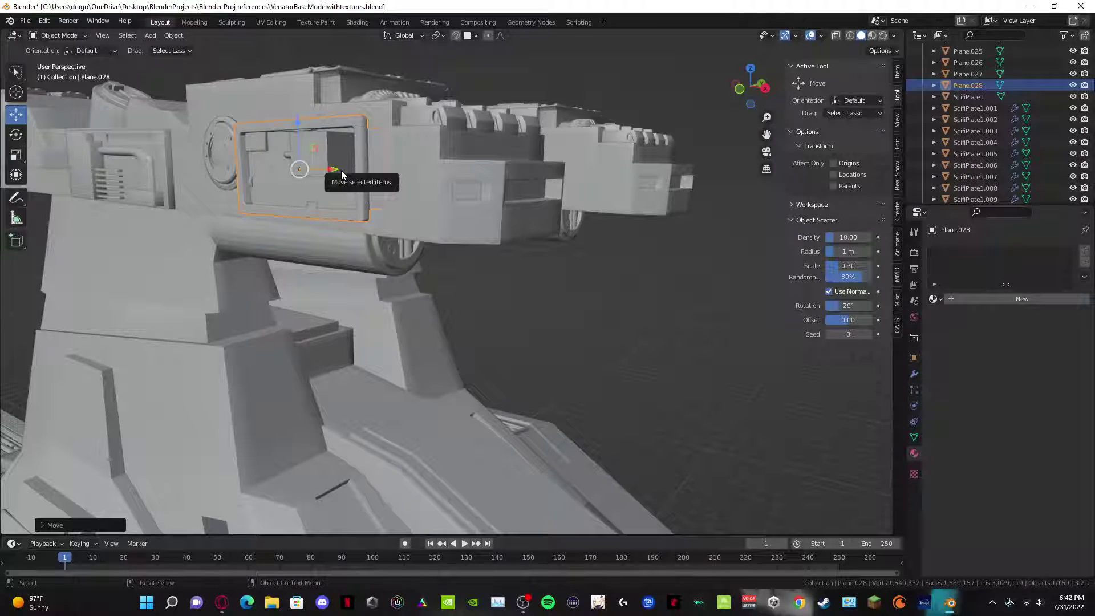
mouse_move(342, 170)
left_mouse_down()
mouse_move(316, 170)
mouse_move(346, 173)
left_mouse_up()
middle_click_drag(346, 172, 367, 177)
left_click(406, 36)
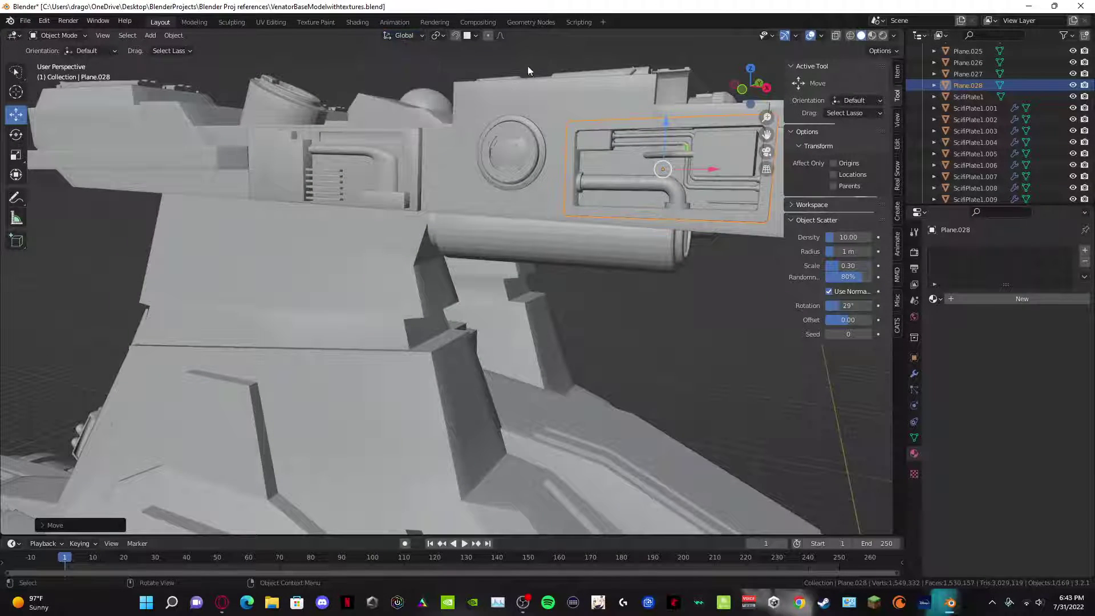
left_click(539, 77)
middle_click_drag(540, 80, 299, 240)
Step: Flatten the machinery block along Y into a thin panel and adjust its Y position against the bridge head's side wall
left_click(417, 273)
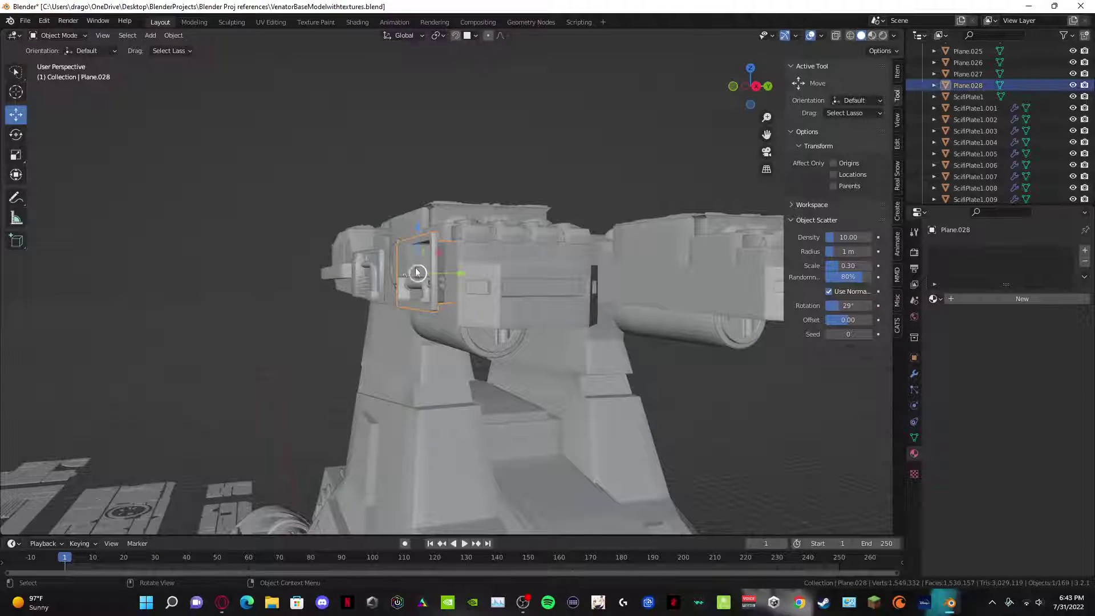
left_click(12, 156)
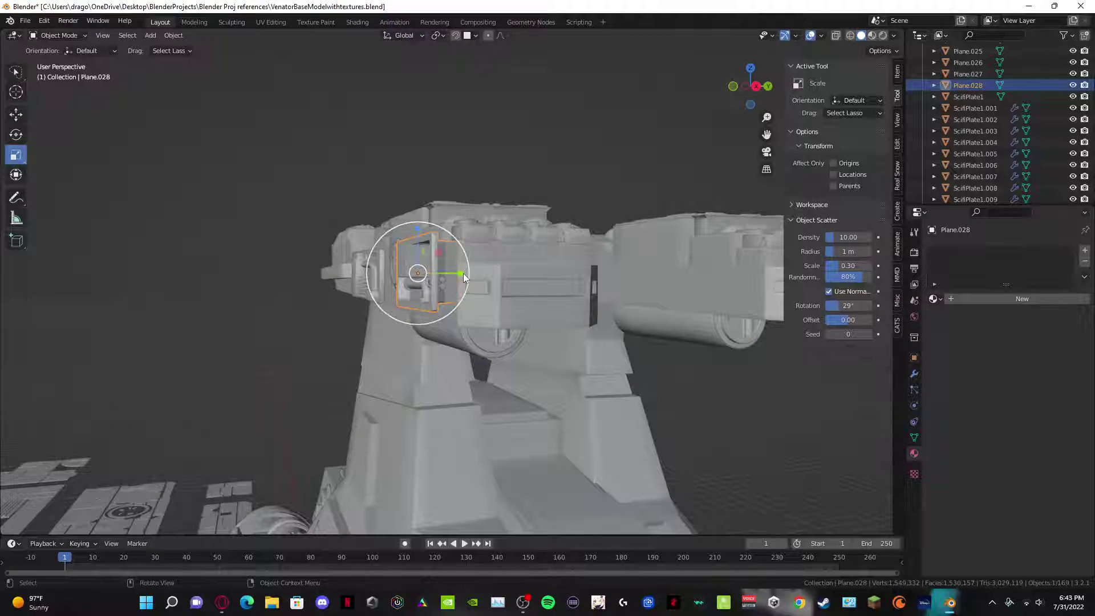
left_click_drag(463, 272, 425, 275)
middle_click_drag(425, 274, 442, 295)
scroll(366, 273, "up", 4)
scroll(442, 299, "down", 8)
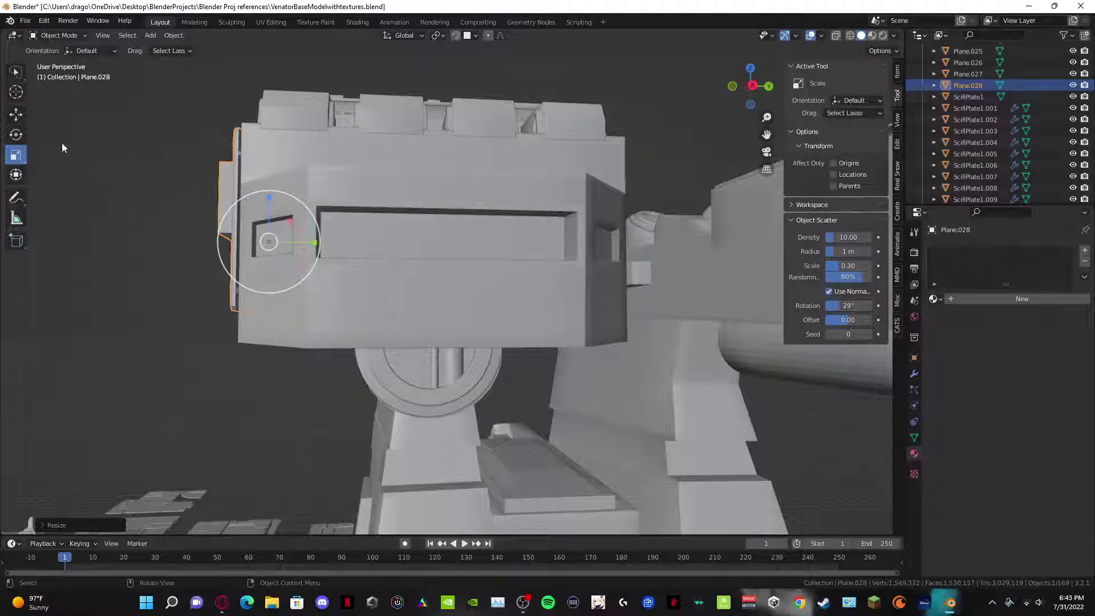
left_click_drag(310, 243, 313, 243)
left_click(199, 213)
middle_click_drag(200, 212, 523, 356)
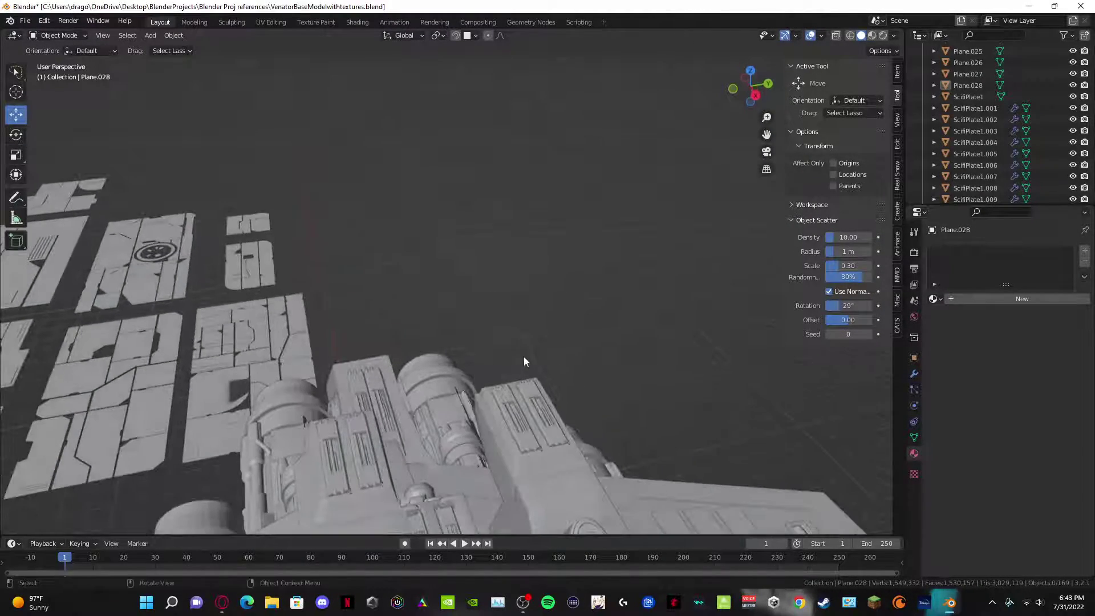
middle_click_drag(437, 406, 411, 143, "shift")
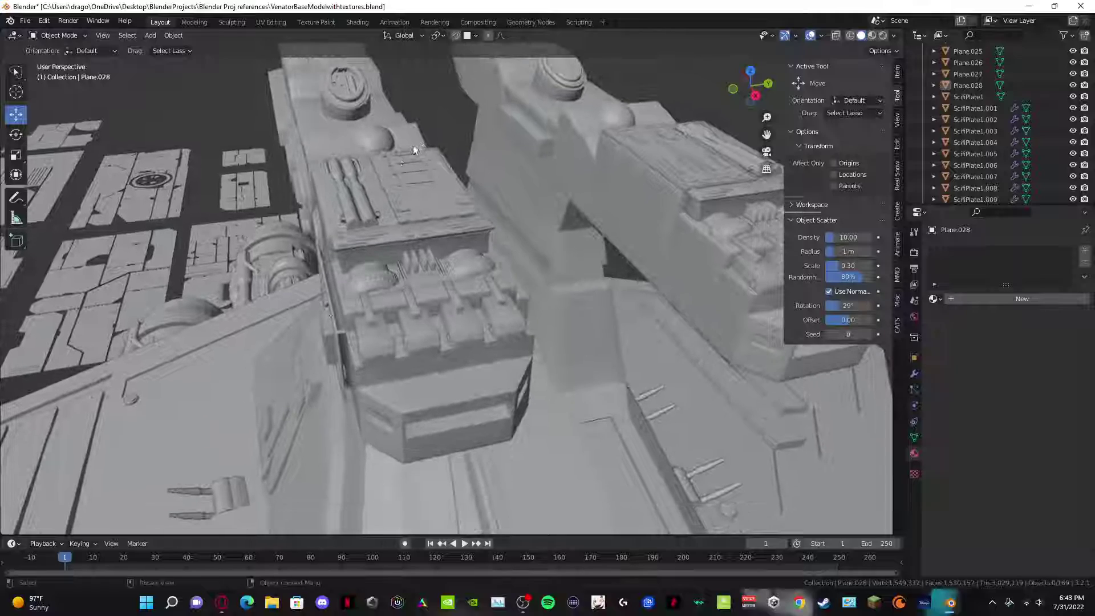
Step: Move the flattened machinery panel about 0.03 m along Y into the bridge head's side wall
left_click(332, 302)
key("g")
key("y")
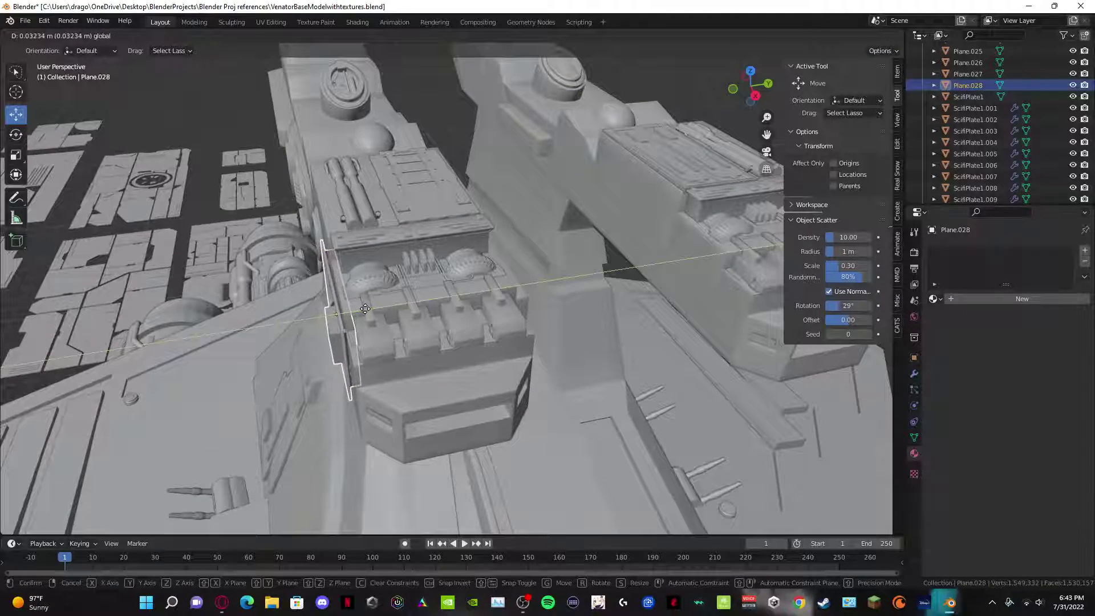
left_click(367, 309)
middle_click_drag(302, 280, 347, 255)
left_click(114, 206)
middle_click_drag(114, 207, 253, 244)
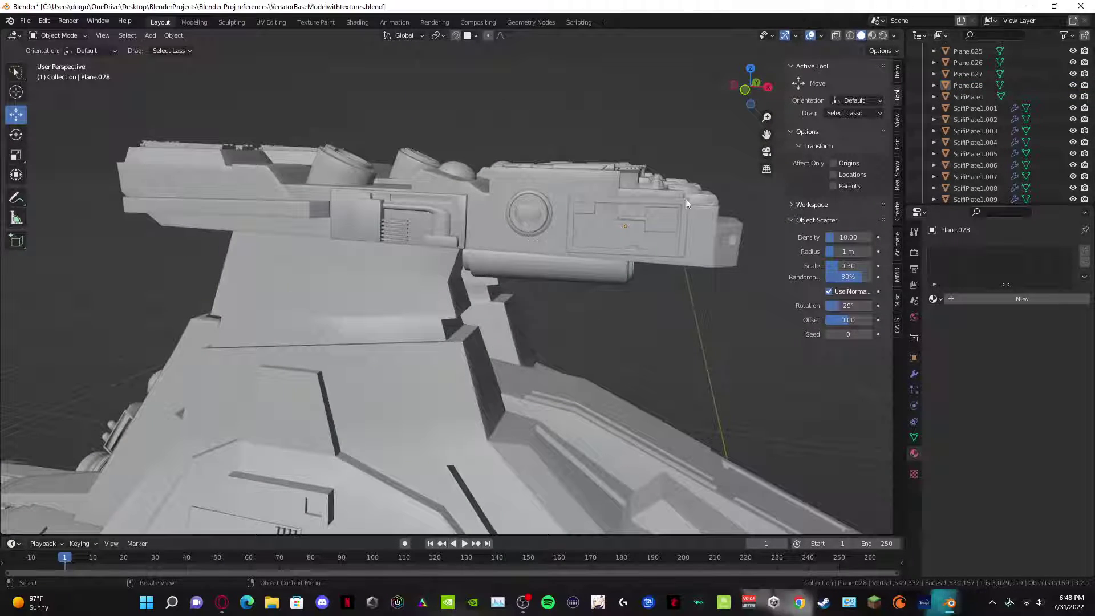
scroll(631, 227, "down", 3)
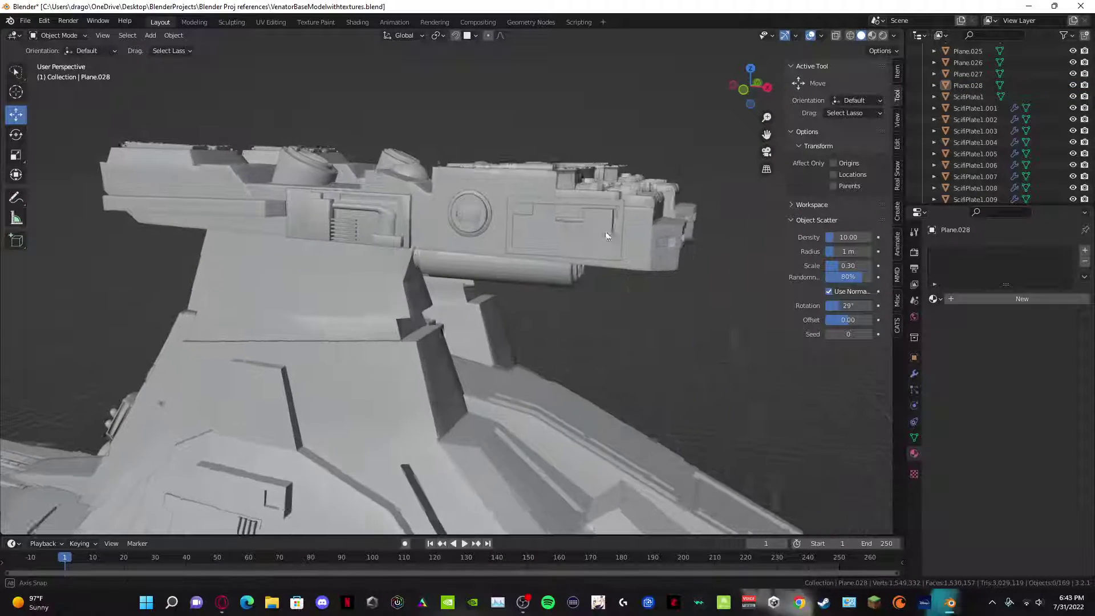
middle_click_drag(631, 227, 486, 212)
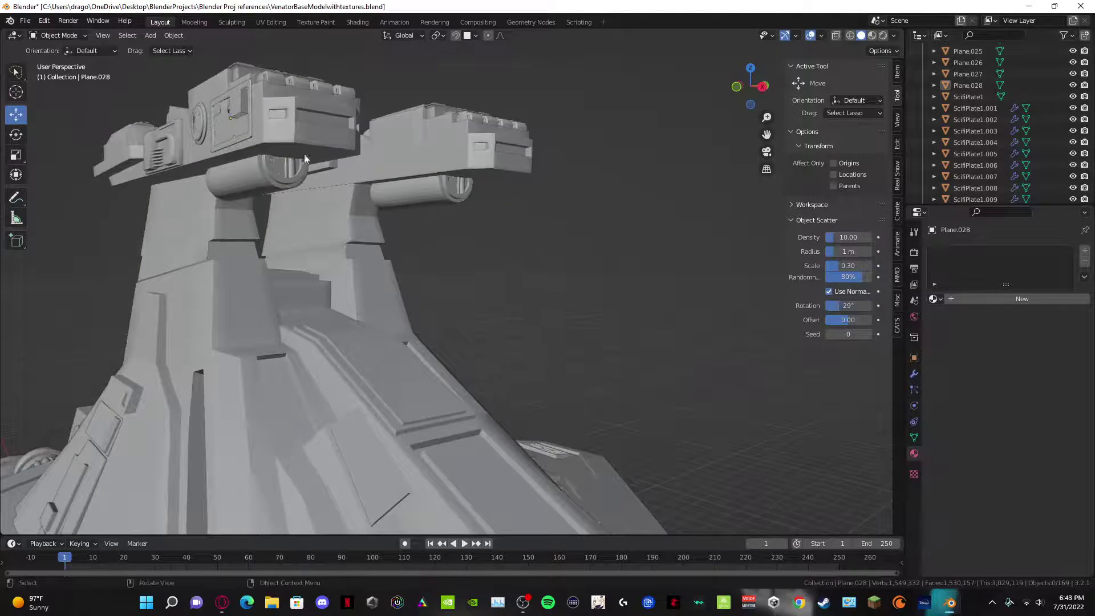
middle_click_drag(303, 154, 399, 229)
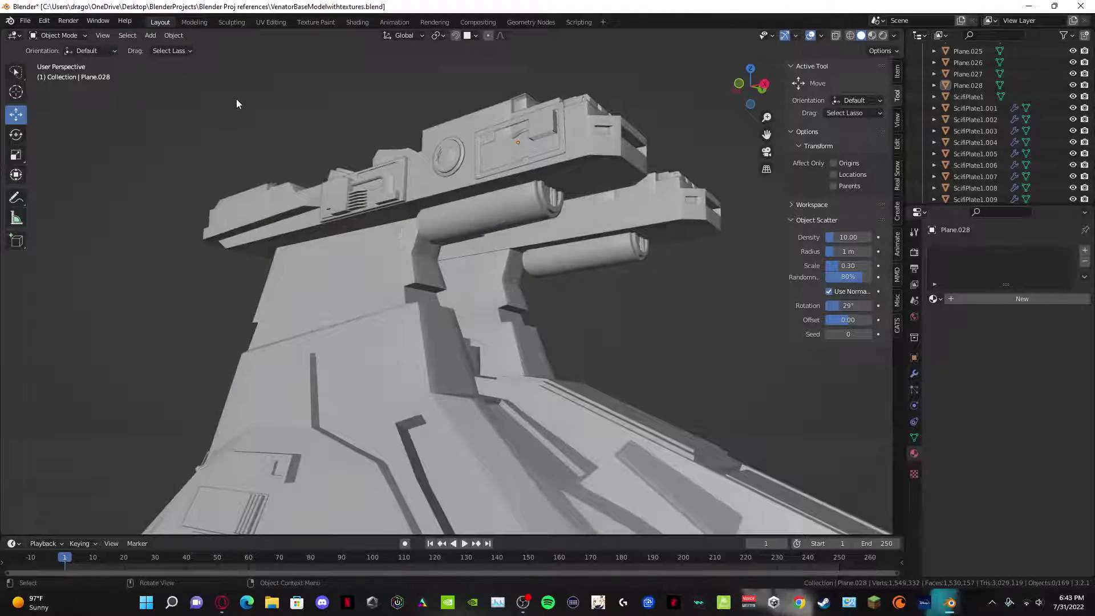
scroll(238, 104, "down", 3)
middle_click_drag(381, 163, 455, 247)
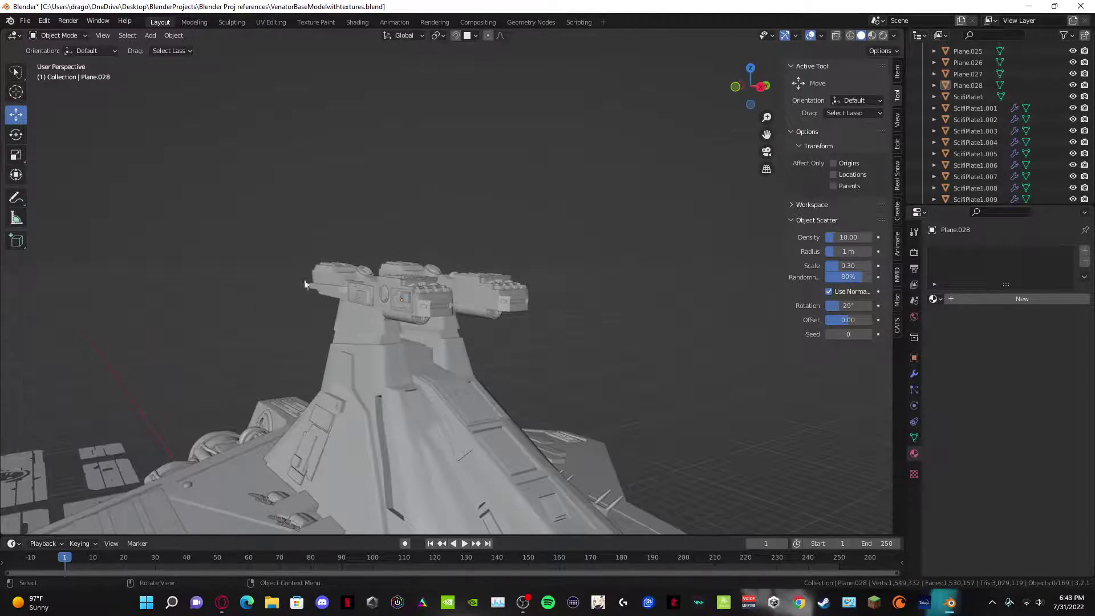
middle_click_drag(305, 285, 336, 269)
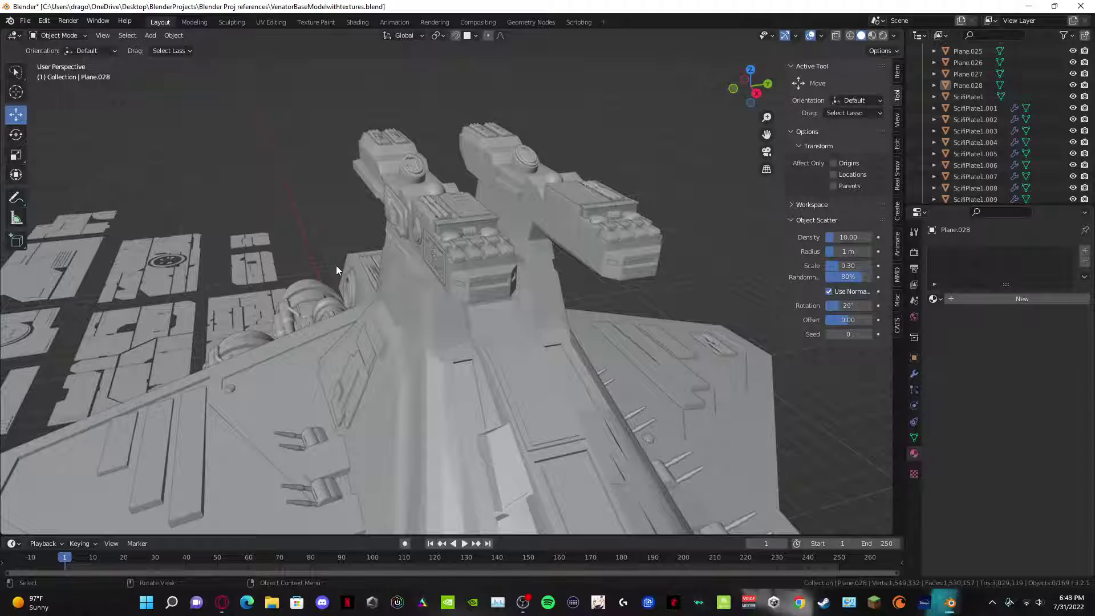
scroll(336, 268, "up", 3)
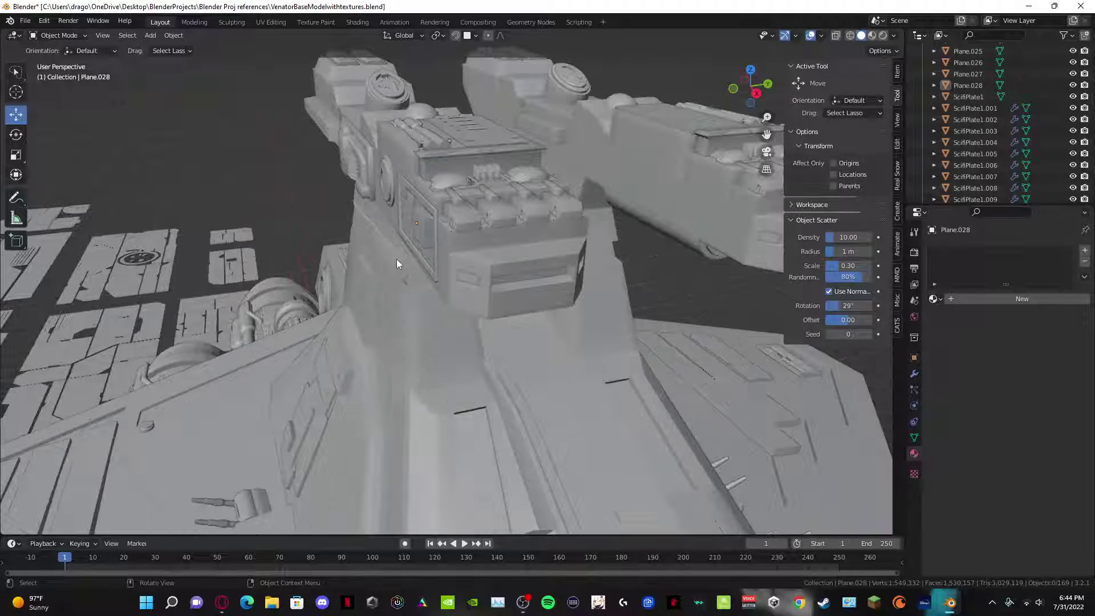
left_click(406, 294)
left_click(57, 35)
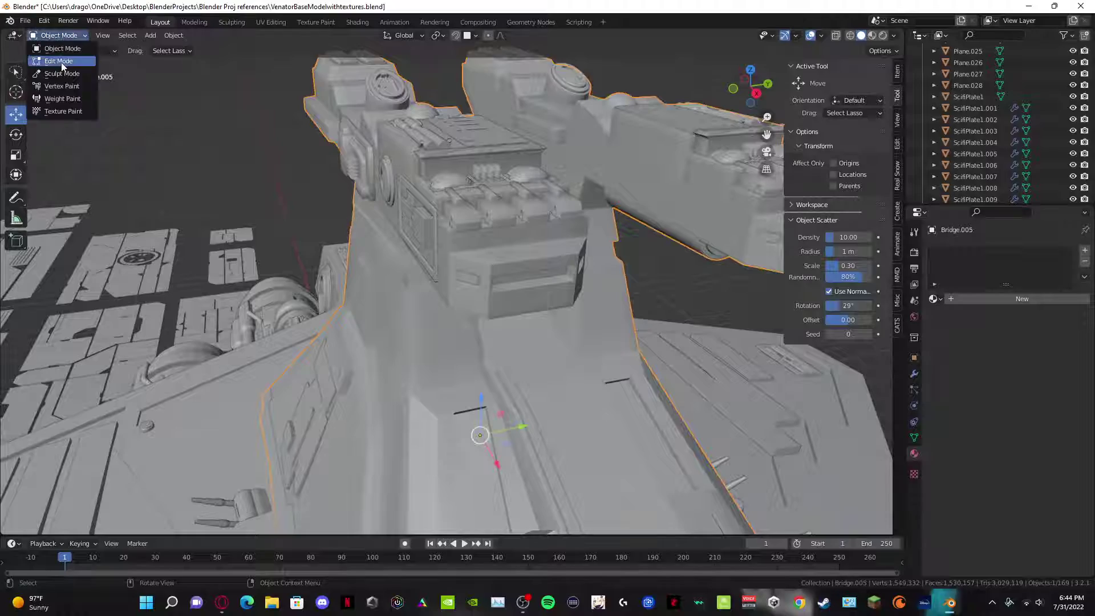
left_click(62, 59)
middle_click_drag(245, 163, 403, 234)
scroll(403, 234, "up", 10)
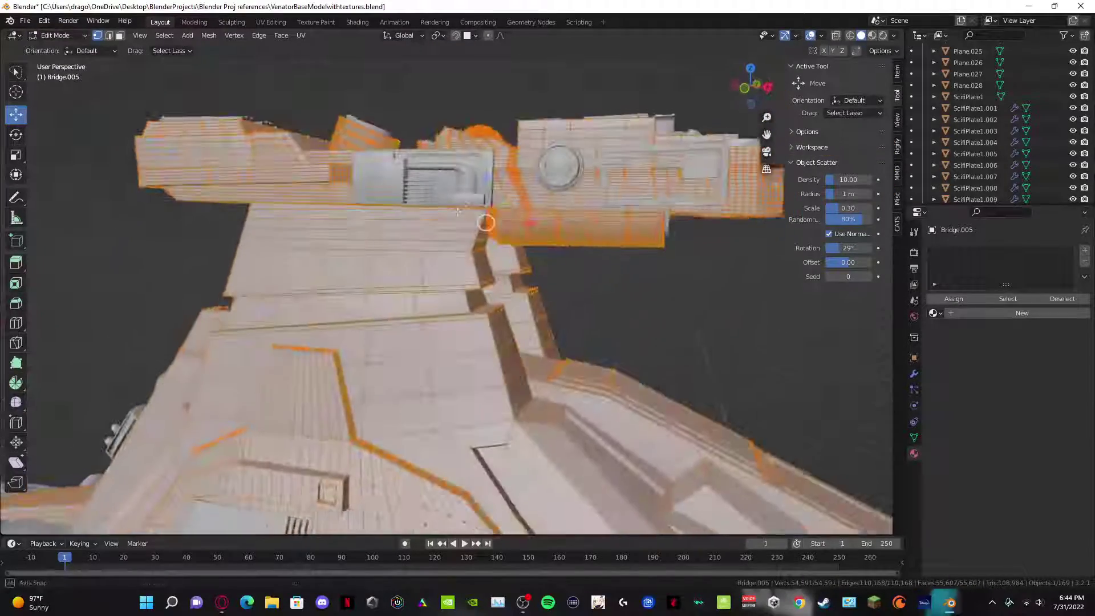
scroll(401, 255, "down", 4)
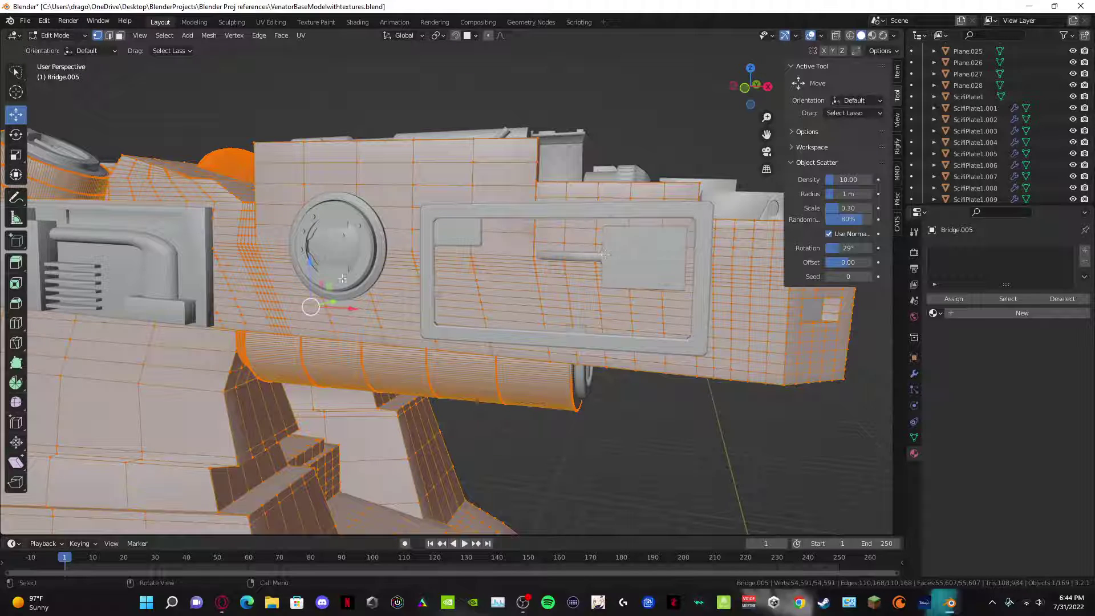
middle_click_drag(343, 279, 391, 294)
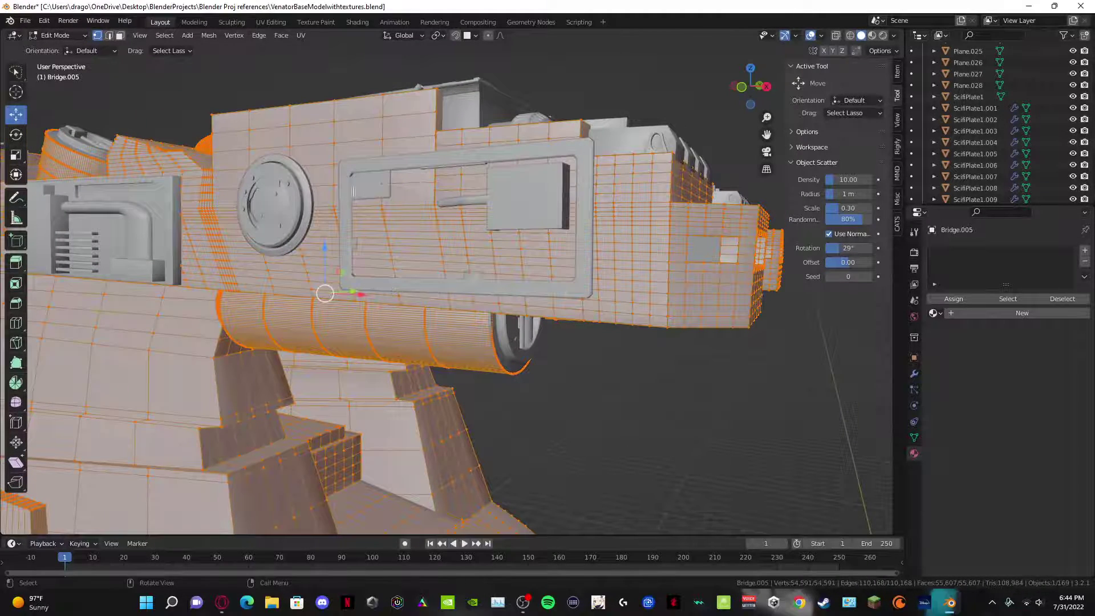
left_click(120, 36)
left_click(673, 85)
middle_click_drag(673, 85, 406, 171)
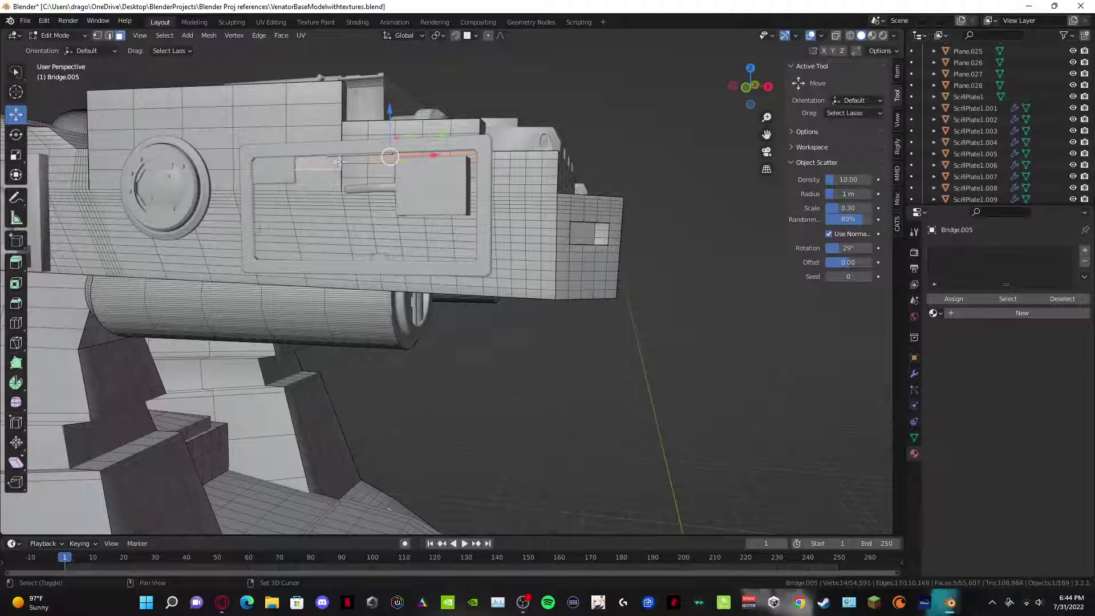
left_click(274, 197, "shift")
middle_click_drag(273, 201, 370, 197)
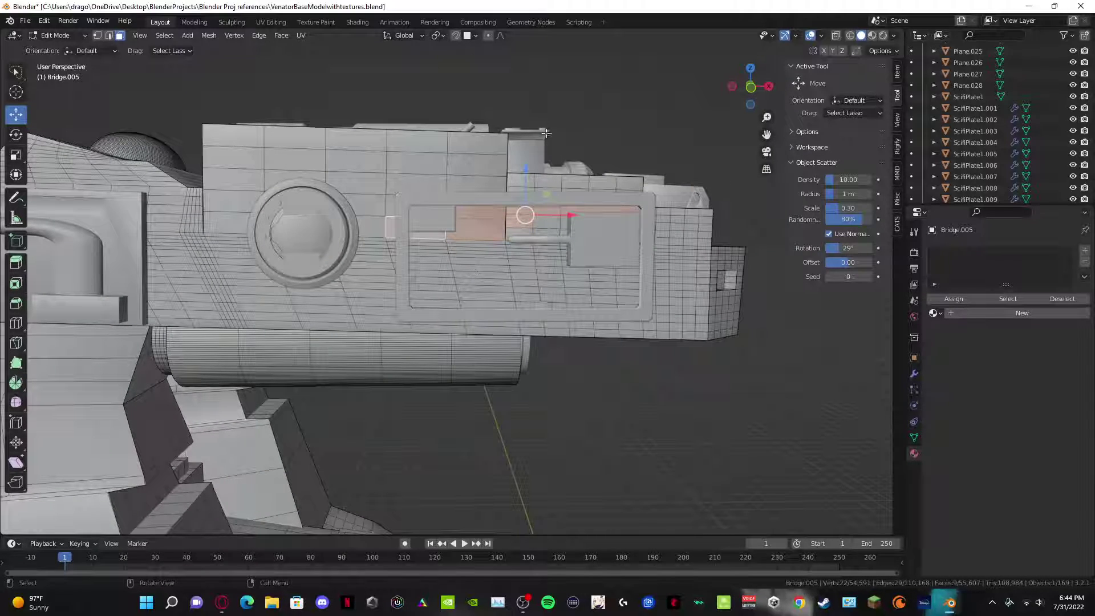
left_click(666, 90)
scroll(605, 138, "down", 6)
middle_click_drag(582, 156, 447, 206)
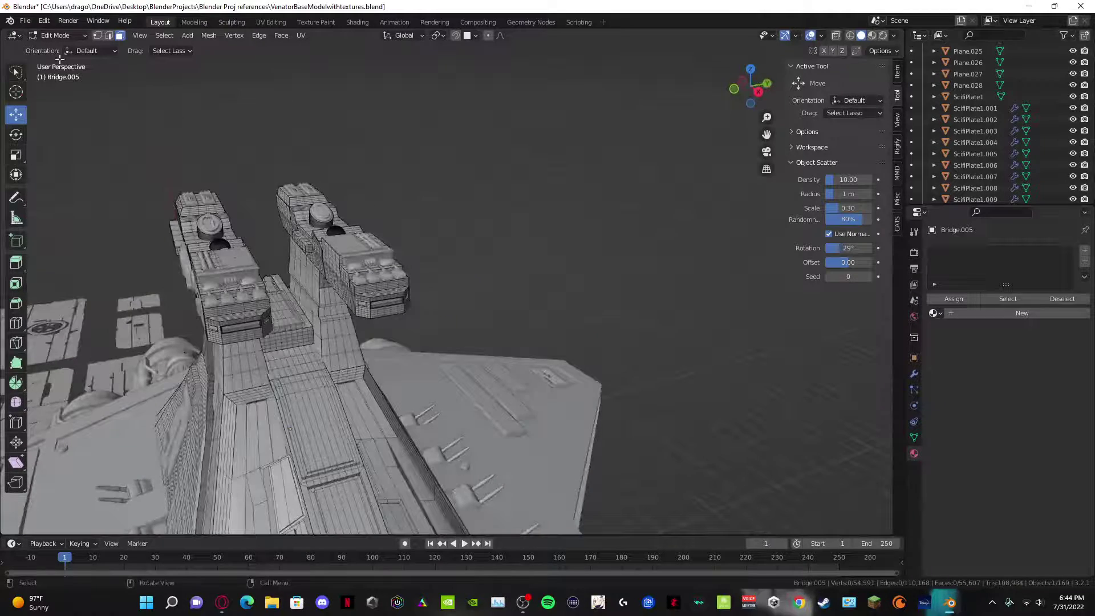
left_click(67, 38)
left_click(54, 47)
Step: Examine the bridge towers, the hull sides and the upper deck from several angles for areas that need detail
scroll(172, 91, "up", 4)
middle_click_drag(173, 91, 426, 237)
scroll(426, 237, "up", 3)
middle_click_drag(356, 238, 358, 264)
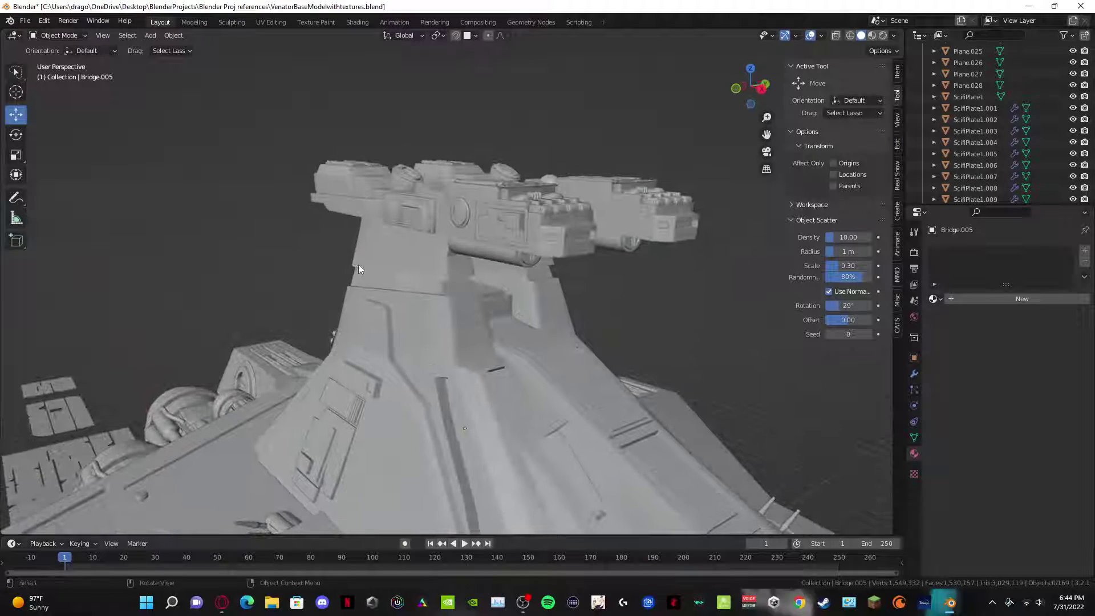
scroll(321, 292, "down", 2)
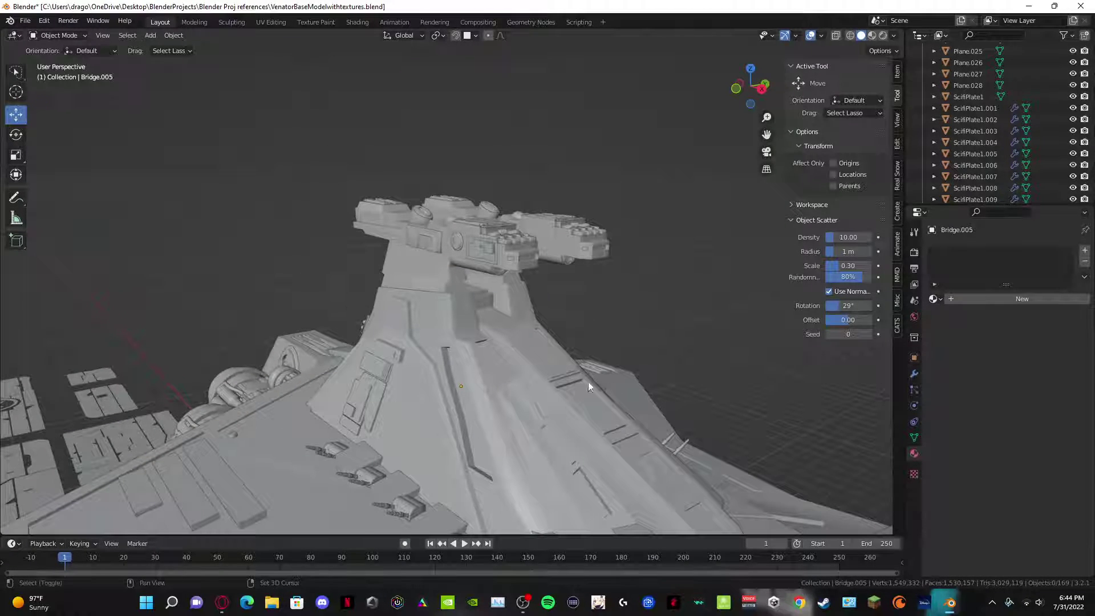
middle_click_drag(587, 382, 465, 109, "shift")
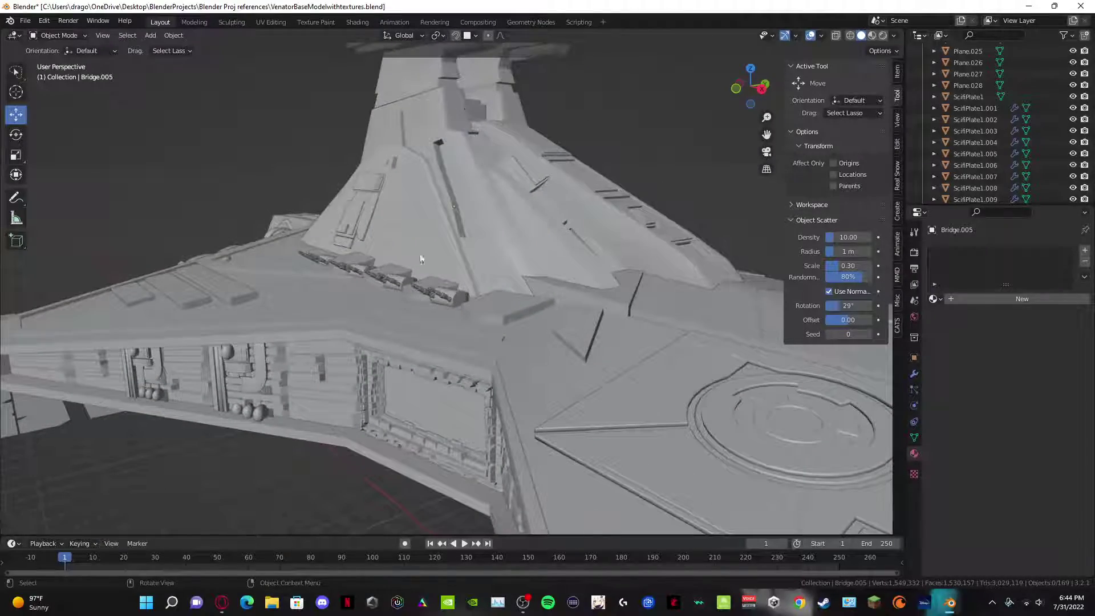
scroll(421, 260, "down", 6)
middle_click_drag(256, 262, 316, 311)
scroll(455, 279, "up", 5)
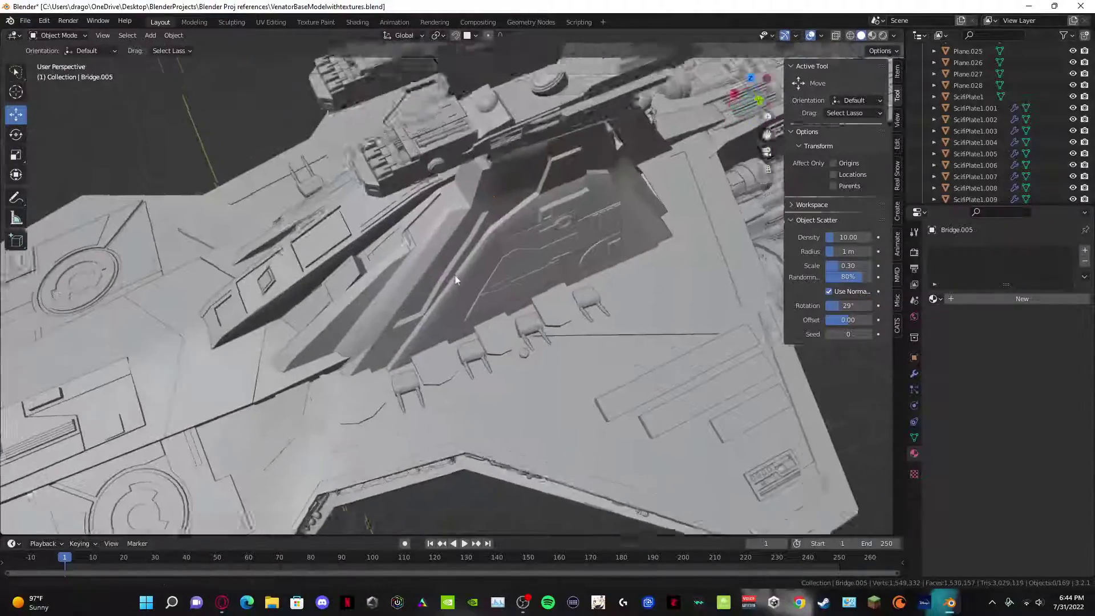
scroll(455, 280, "down", 3)
middle_click_drag(518, 327, 487, 390)
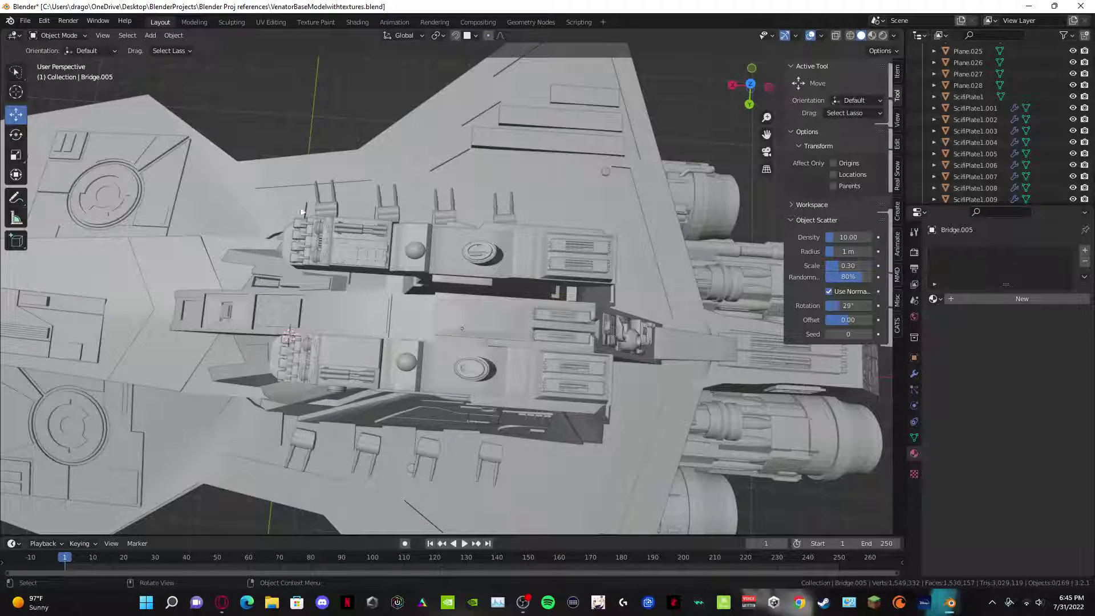
Step: Look over the existing detail parts on top of the bridge towers for one to reuse
left_click(479, 253)
left_click(472, 371)
left_click(574, 333)
left_click(566, 312)
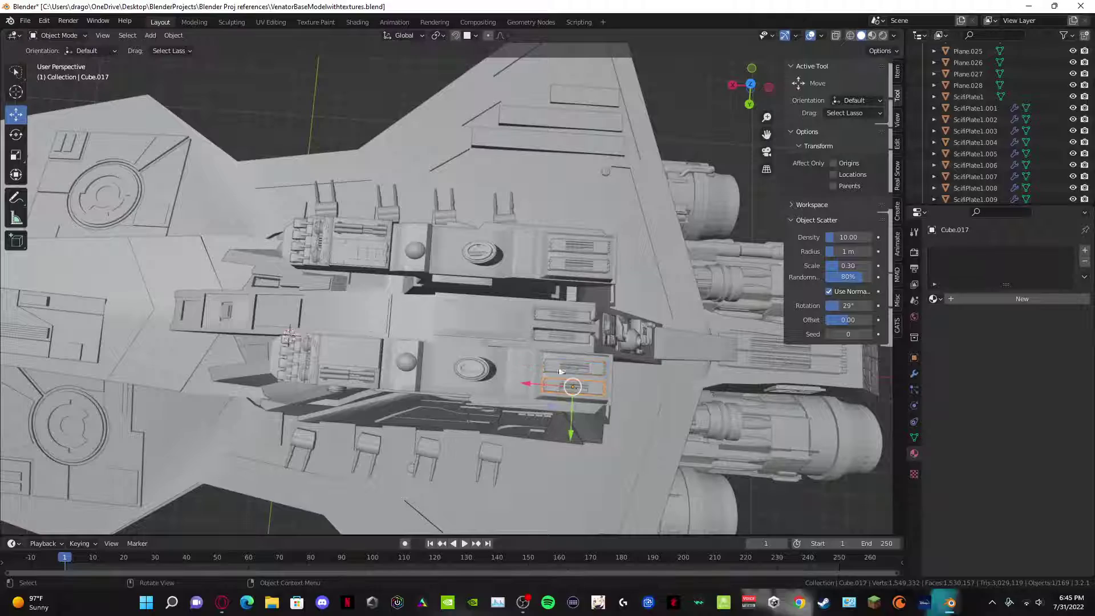
middle_click_drag(561, 371, 516, 270)
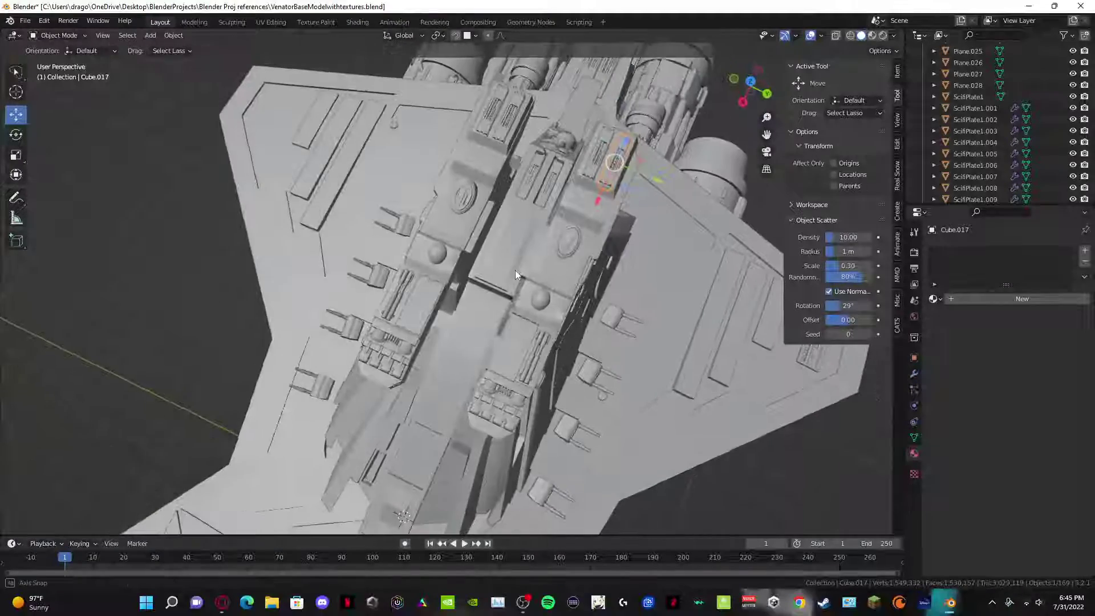
left_click(520, 375)
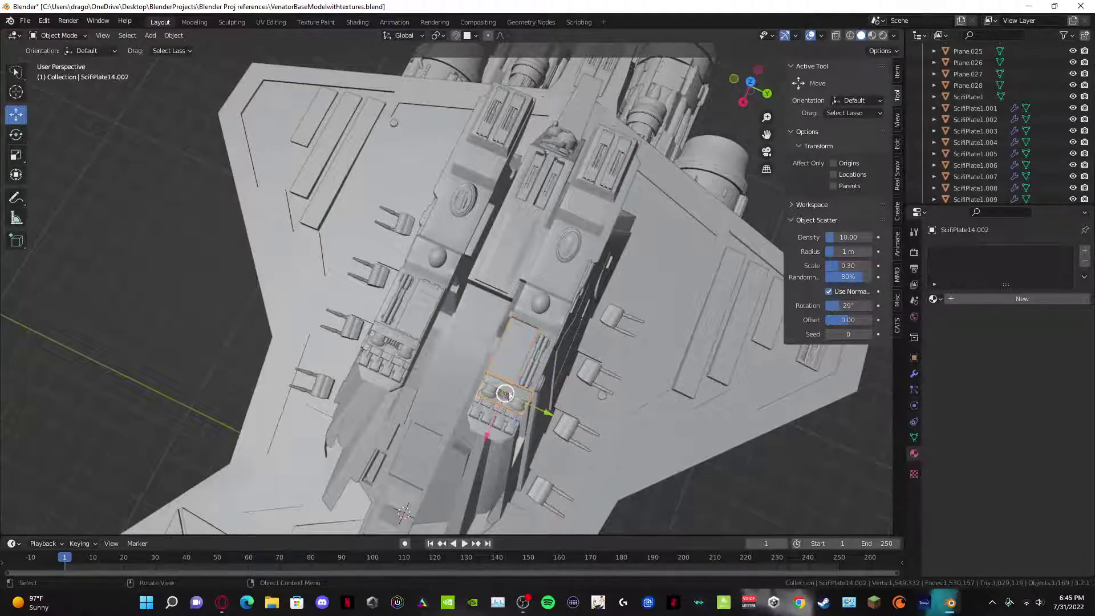
scroll(510, 395, "up", 4)
middle_click_drag(509, 395, 466, 295, "shift")
scroll(485, 303, "down", 3)
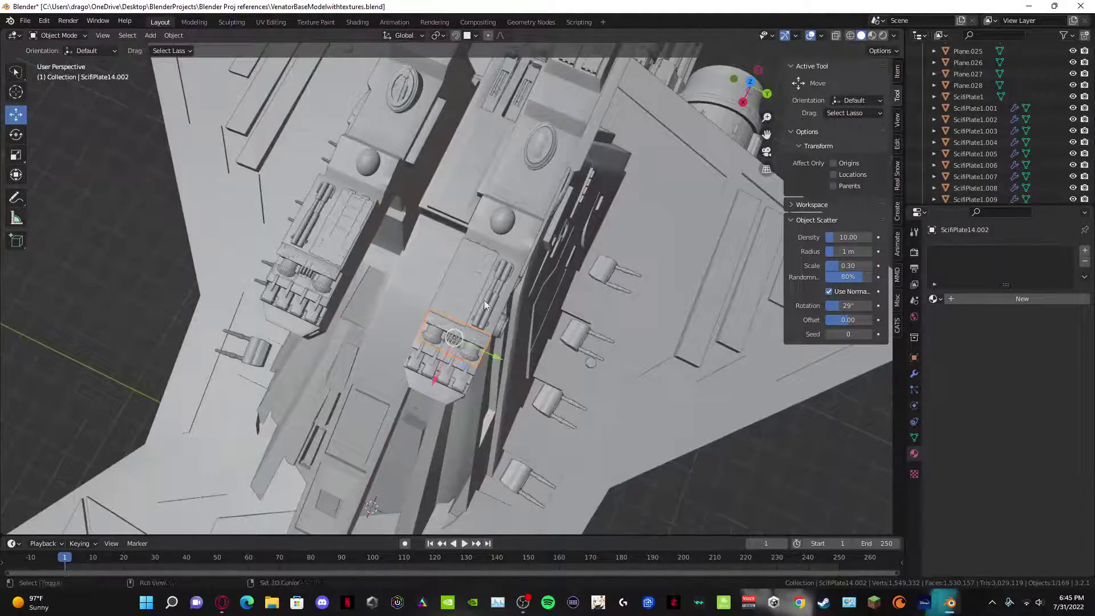
Step: Duplicate the pair of pipes on top of the bridge head and place the copy on the surface beside the round disc
left_click(488, 301)
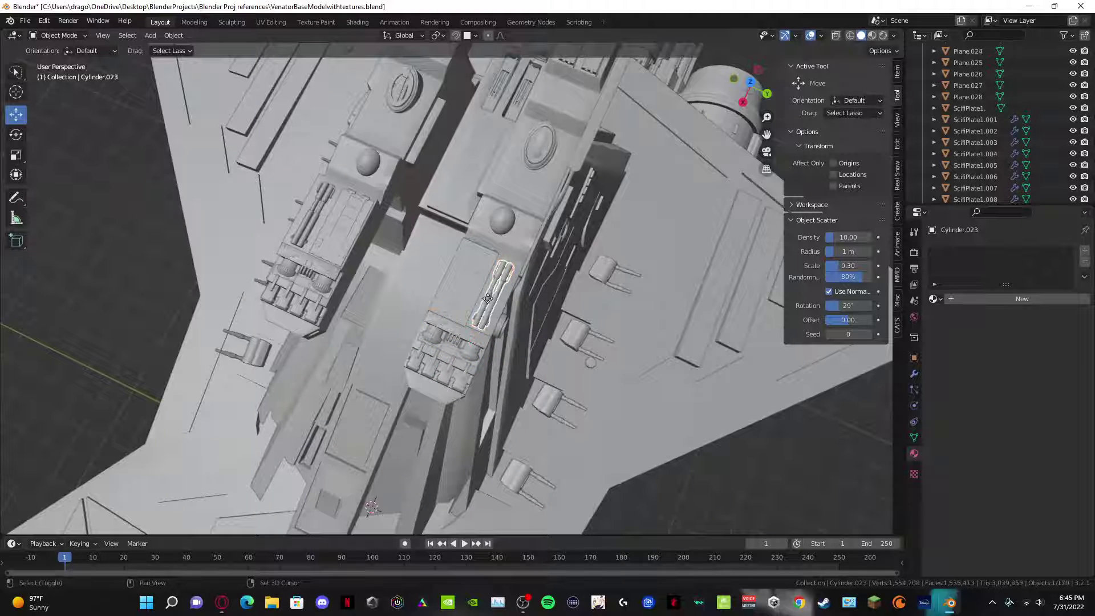
key("shift+d")
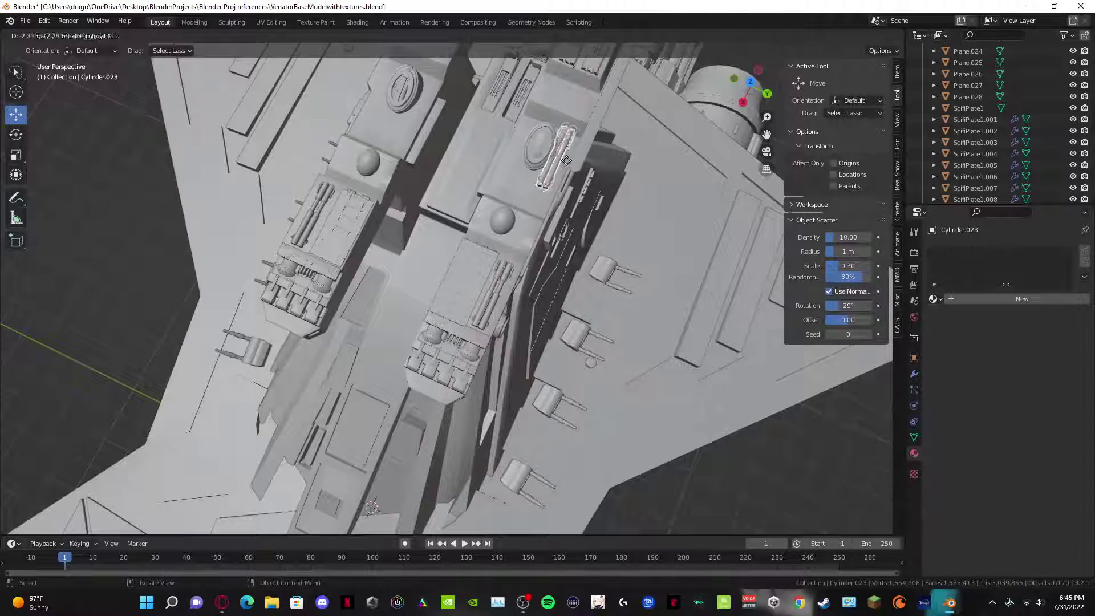
left_click(564, 165)
middle_click_drag(564, 165, 527, 409)
scroll(522, 365, "up", 4)
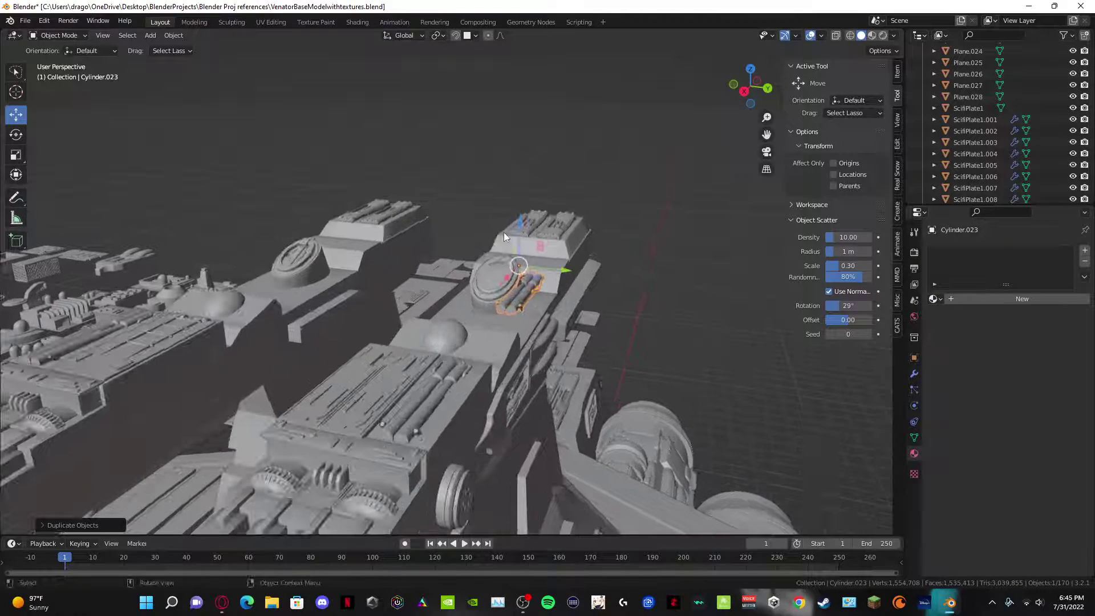
left_click_drag(517, 254, 527, 266)
middle_click_drag(526, 266, 421, 259)
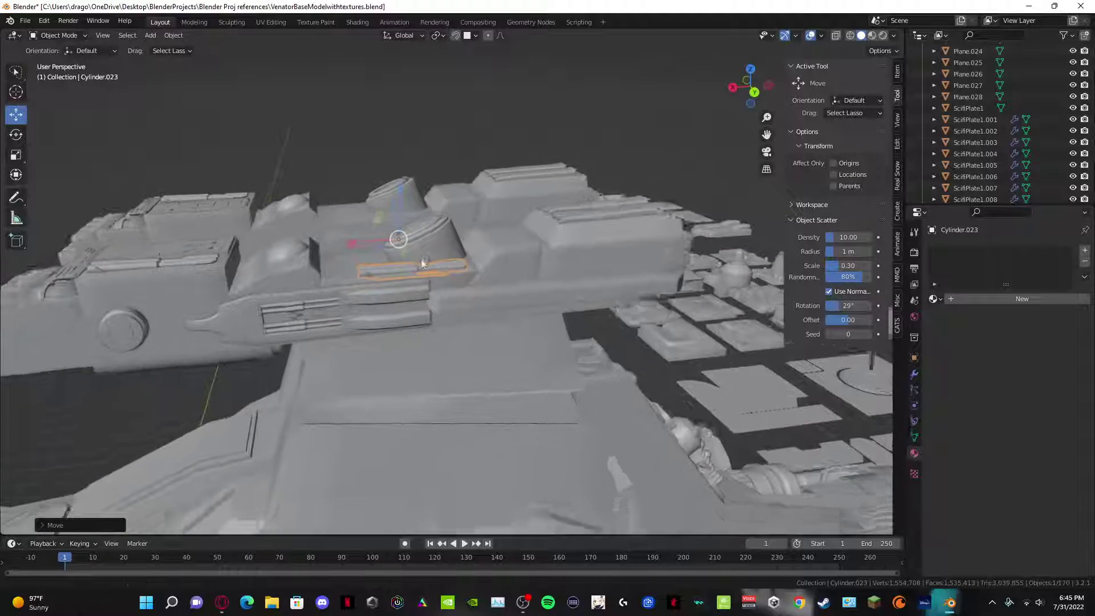
Step: Stretch the copied pipes along X and shift them outward along Y, away from the round disc
scroll(421, 259, "up", 2)
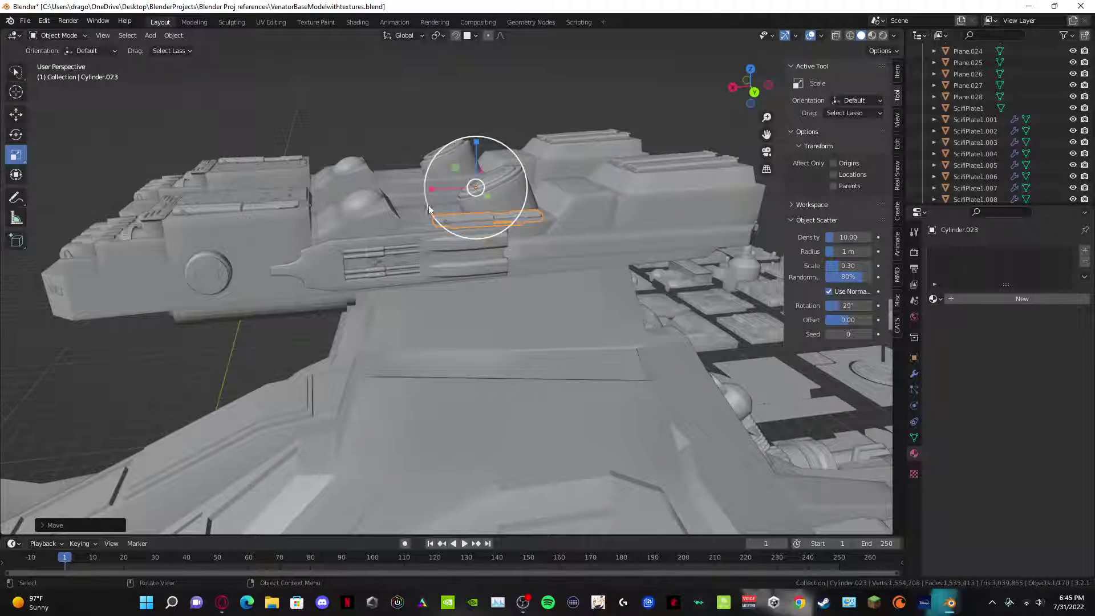
mouse_move(432, 190)
left_mouse_down()
mouse_move(399, 198)
mouse_move(422, 190)
mouse_move(414, 198)
left_mouse_up()
middle_click_drag(413, 198, 135, 178)
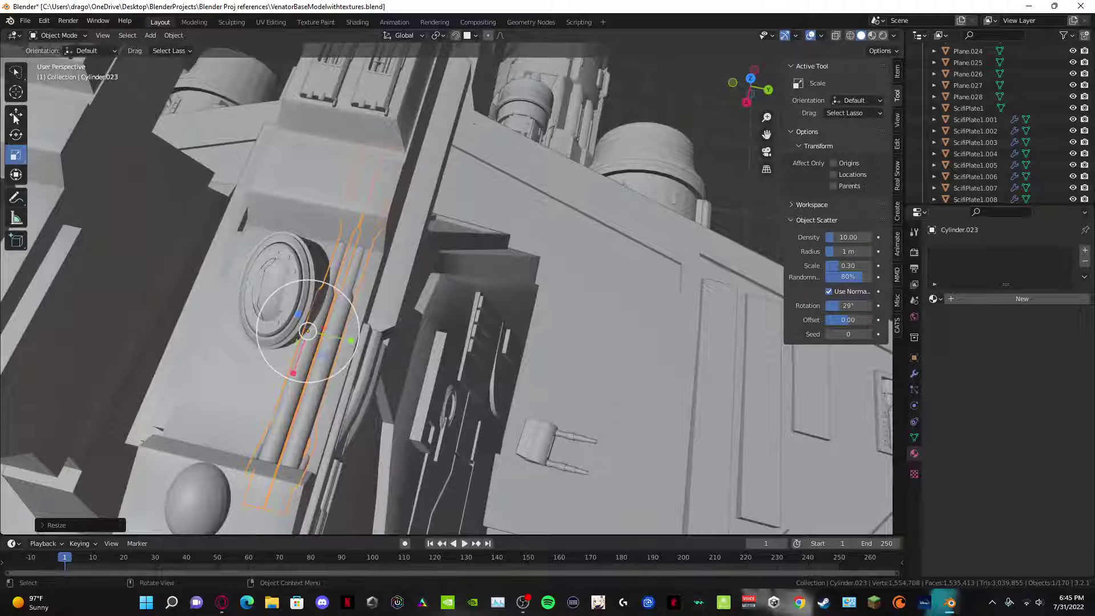
left_click_drag(347, 343, 365, 343)
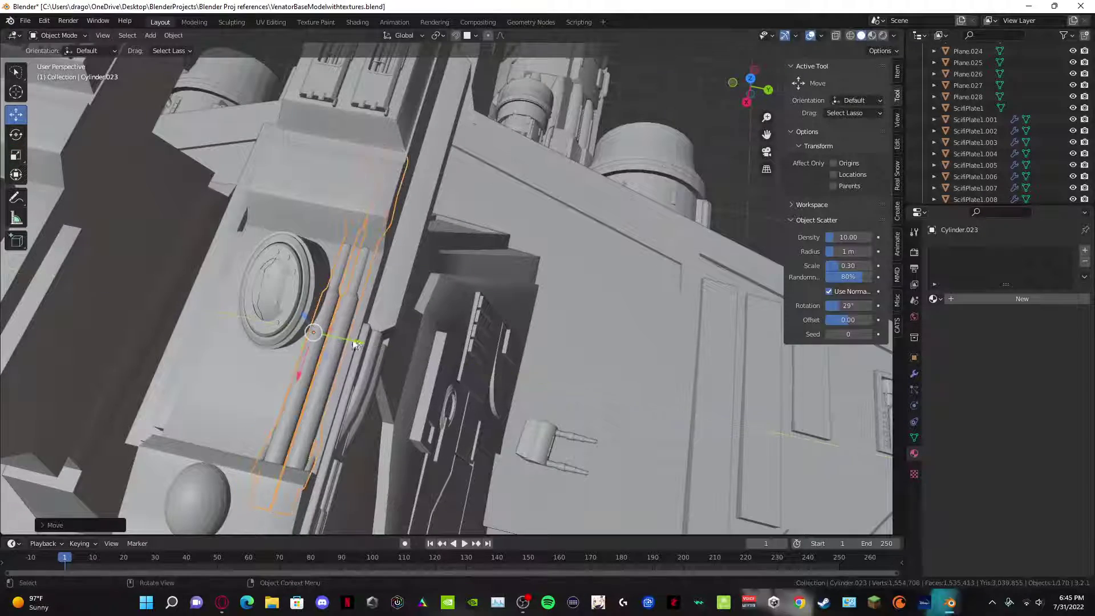
middle_click_drag(365, 342, 380, 297)
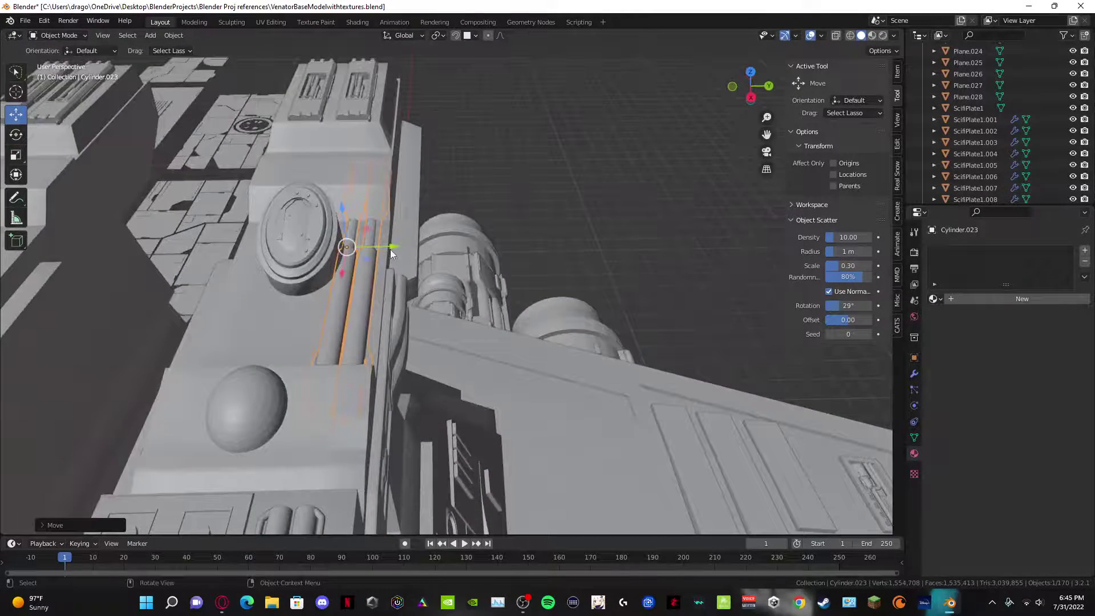
left_click_drag(390, 249, 396, 248)
Step: Nudge the copied pipes slightly rearward along X and tilt them slightly about the Y axis
middle_click_drag(552, 190, 367, 251)
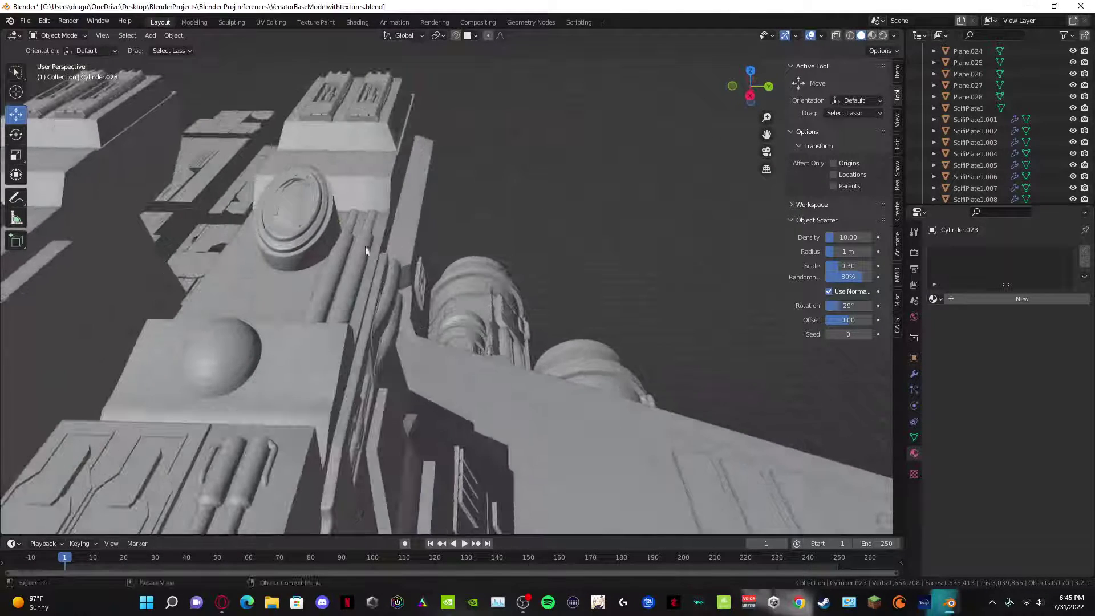
left_click(337, 182)
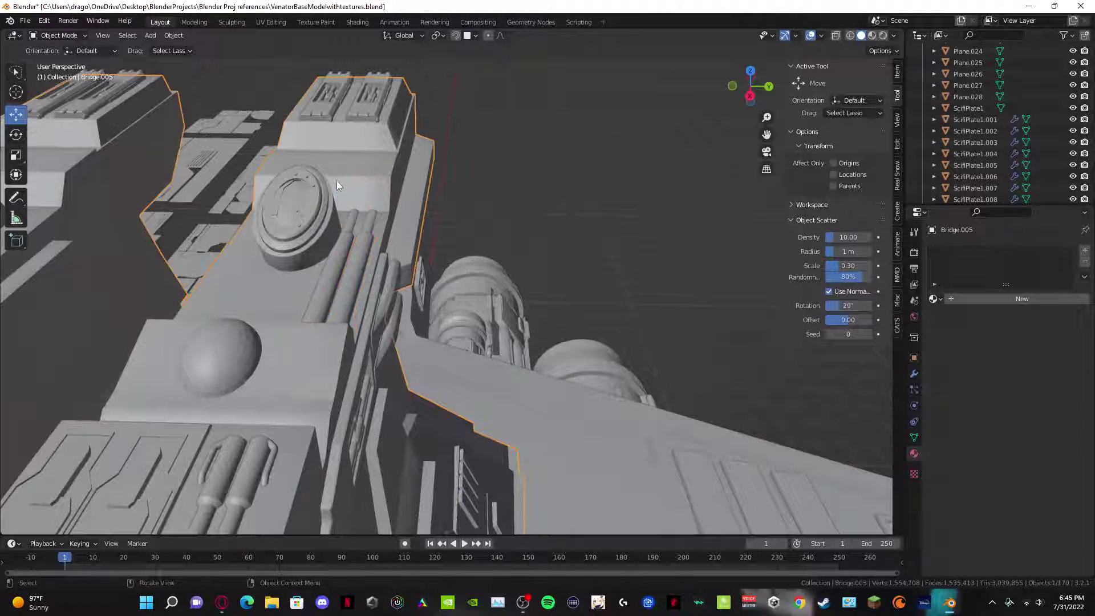
middle_click_drag(336, 181, 354, 359)
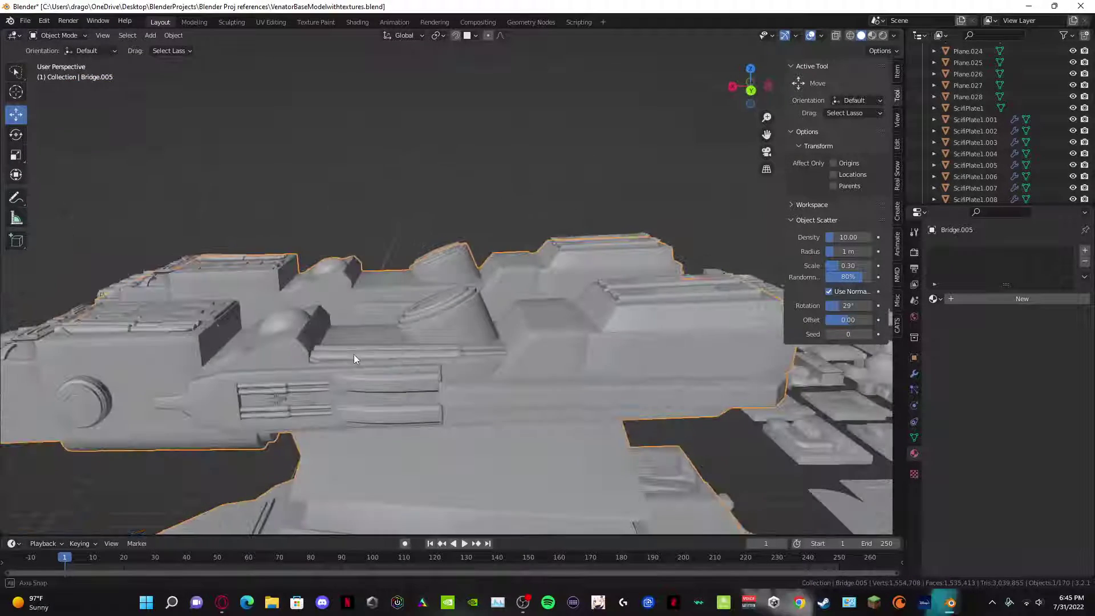
left_click(365, 351)
left_click_drag(367, 315, 375, 317)
middle_click_drag(375, 317, 367, 288)
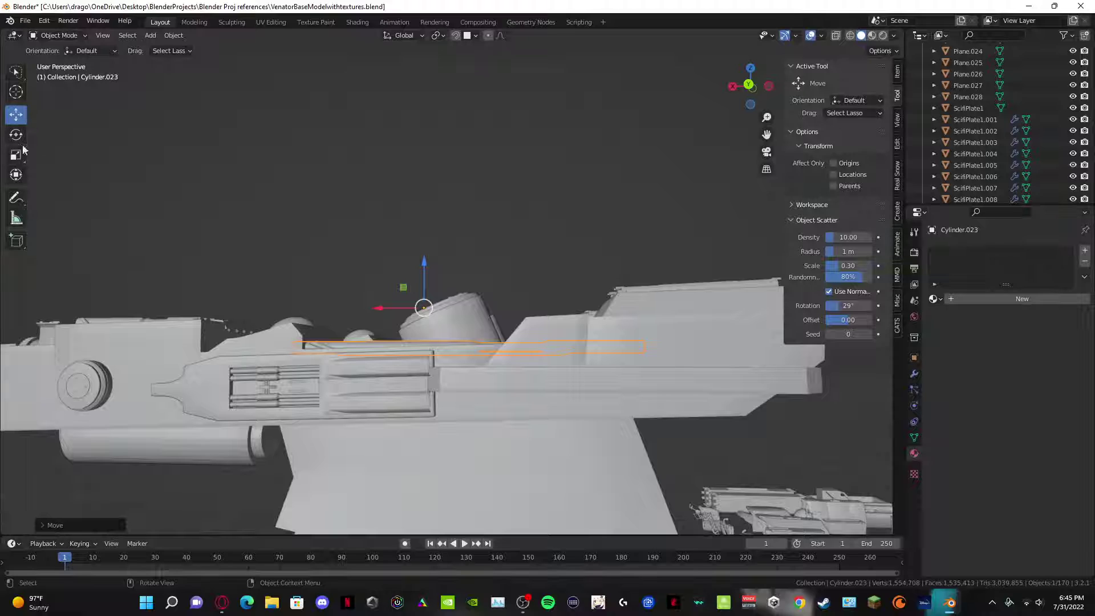
left_click_drag(464, 323, 463, 319)
middle_click_drag(463, 319, 519, 314)
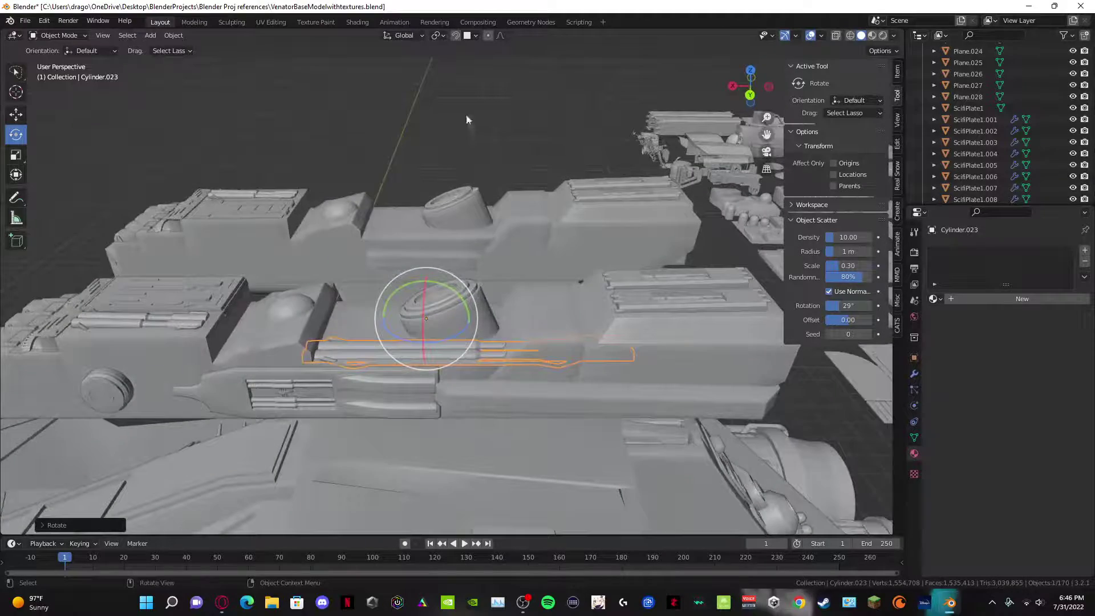
Step: Duplicate the stretched pipe pair along Y to the opposite side of the round disc on the same tower
middle_click_drag(467, 118, 364, 189)
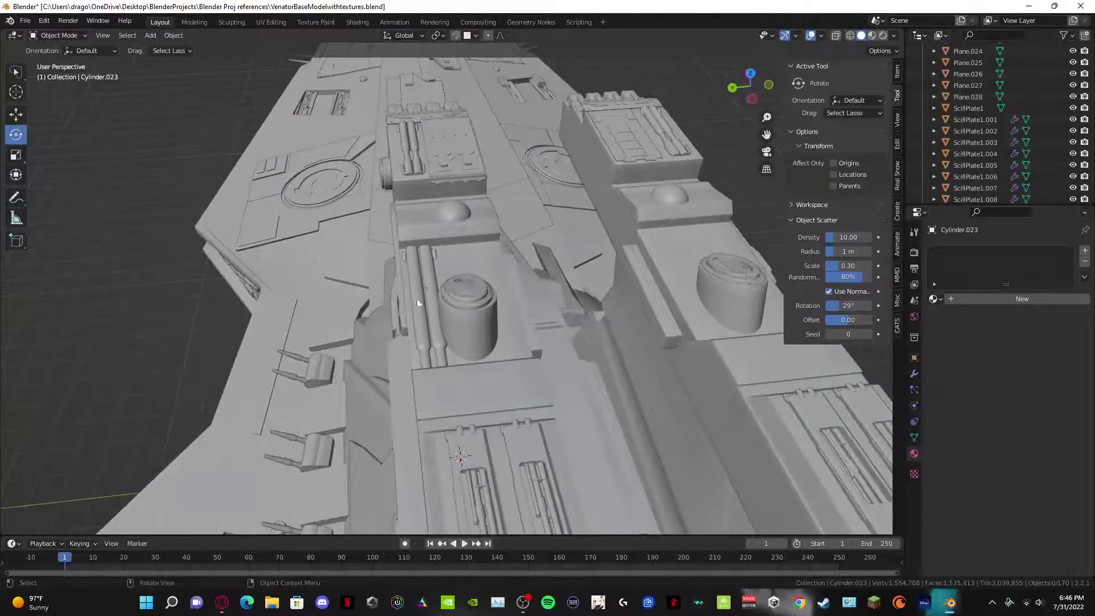
key("shift+d")
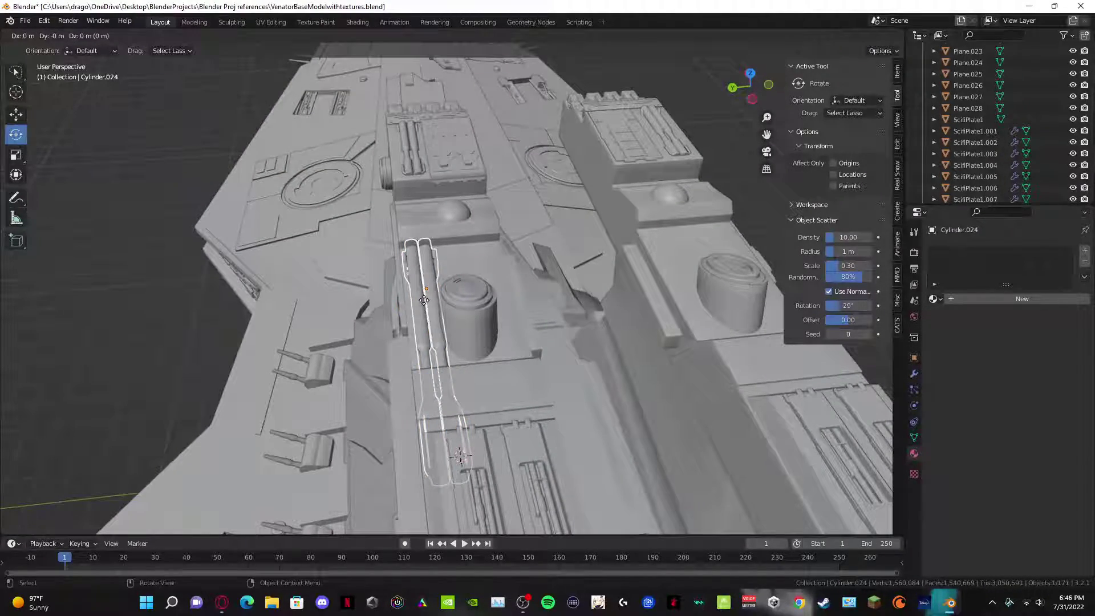
key("y")
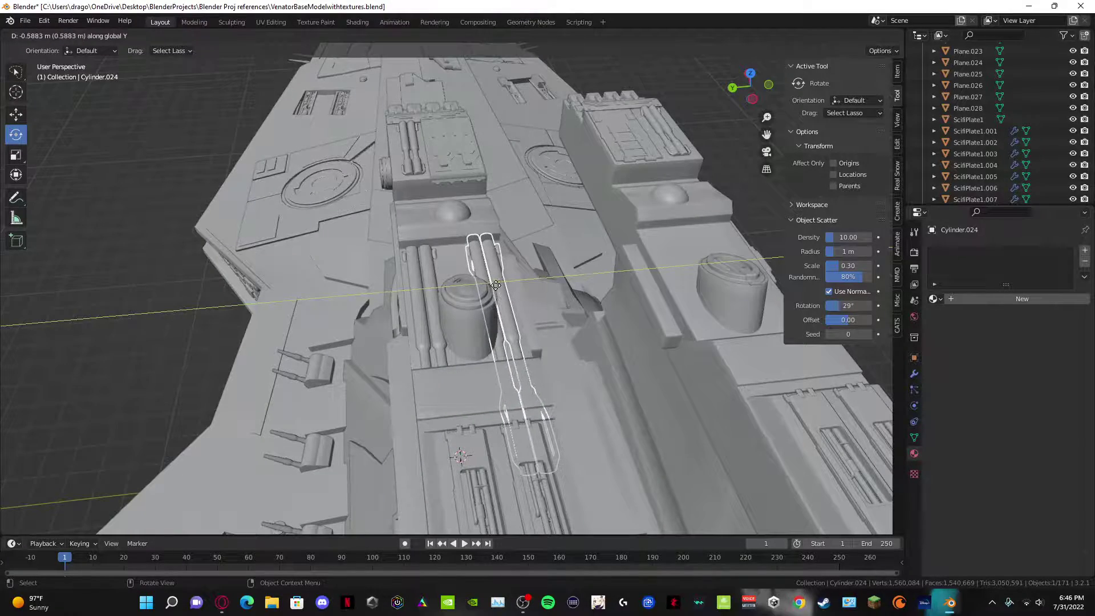
left_click(496, 286)
middle_click_drag(495, 285, 464, 281)
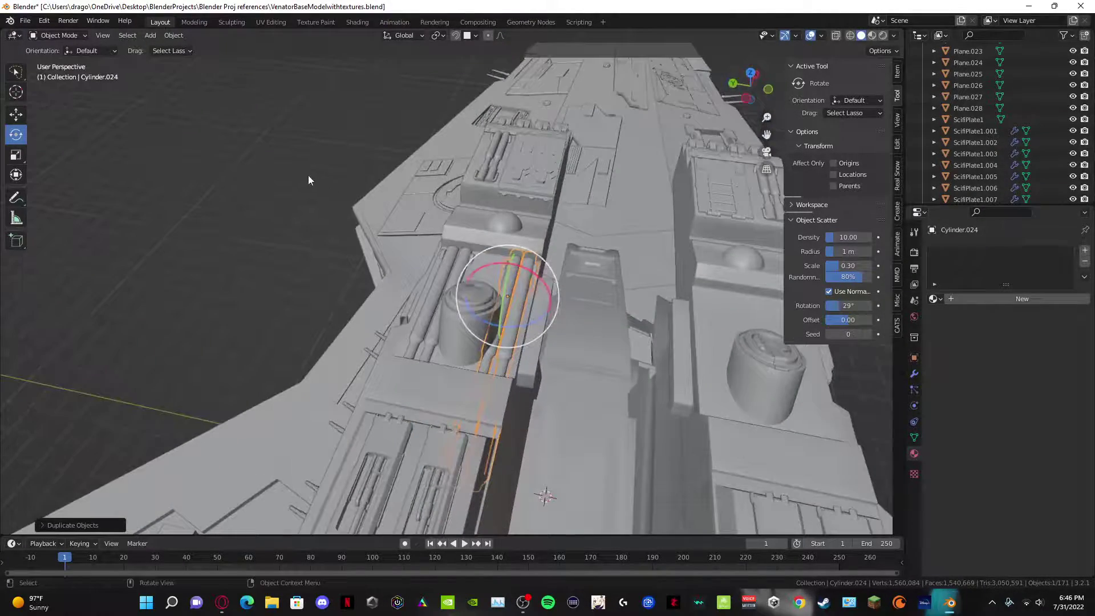
Step: Duplicate both pipe pairs along Y onto the other bridge tower and align them on either side of its round disc
middle_click_drag(309, 176, 379, 272)
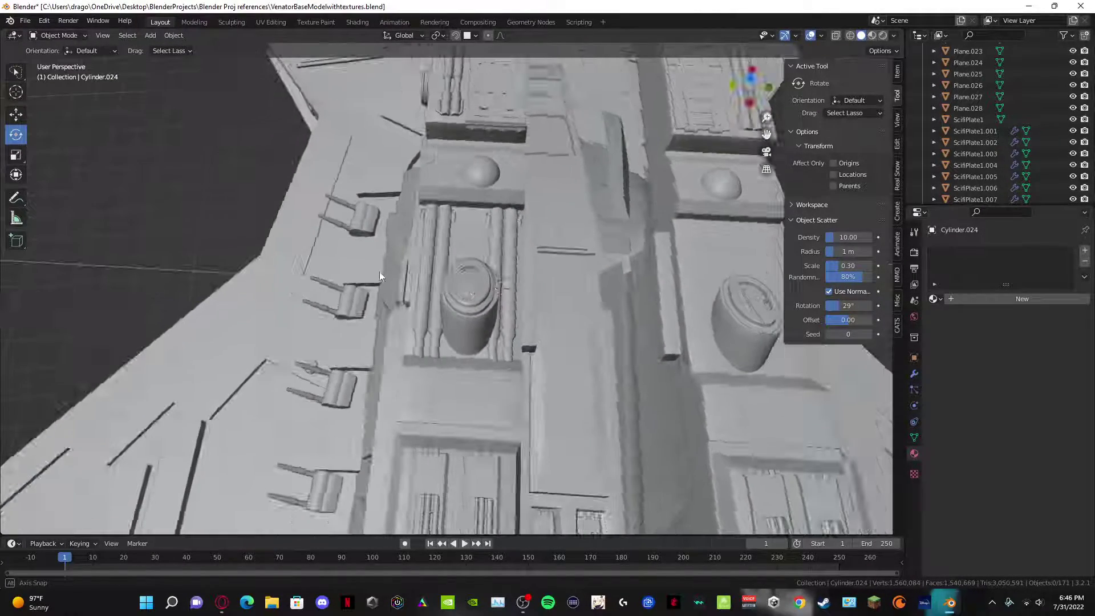
left_click(509, 235, "shift")
key("shift+d")
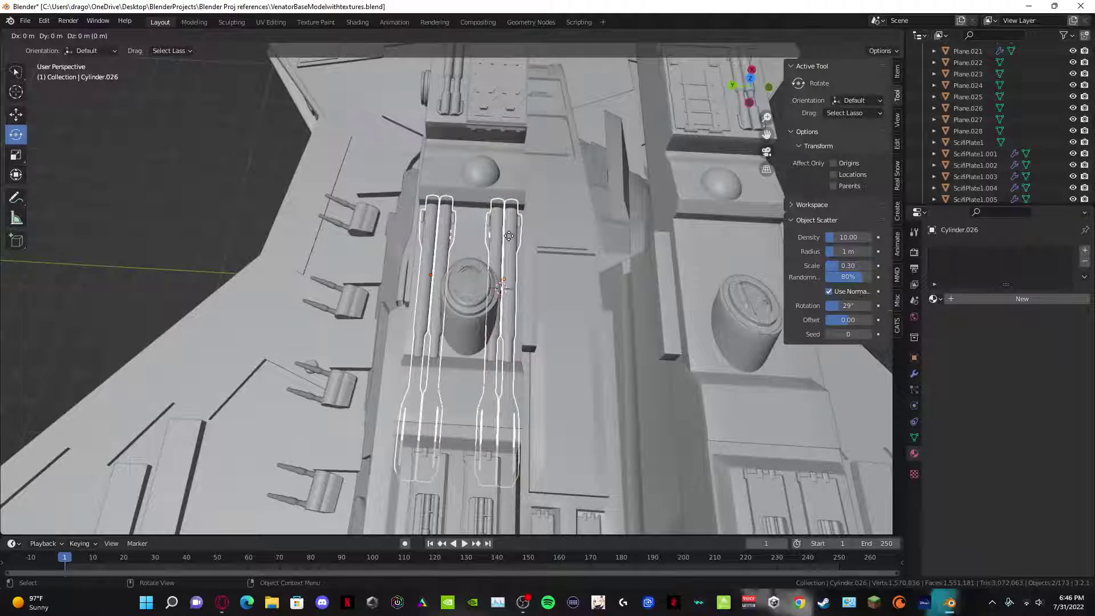
key("y")
left_click(797, 251)
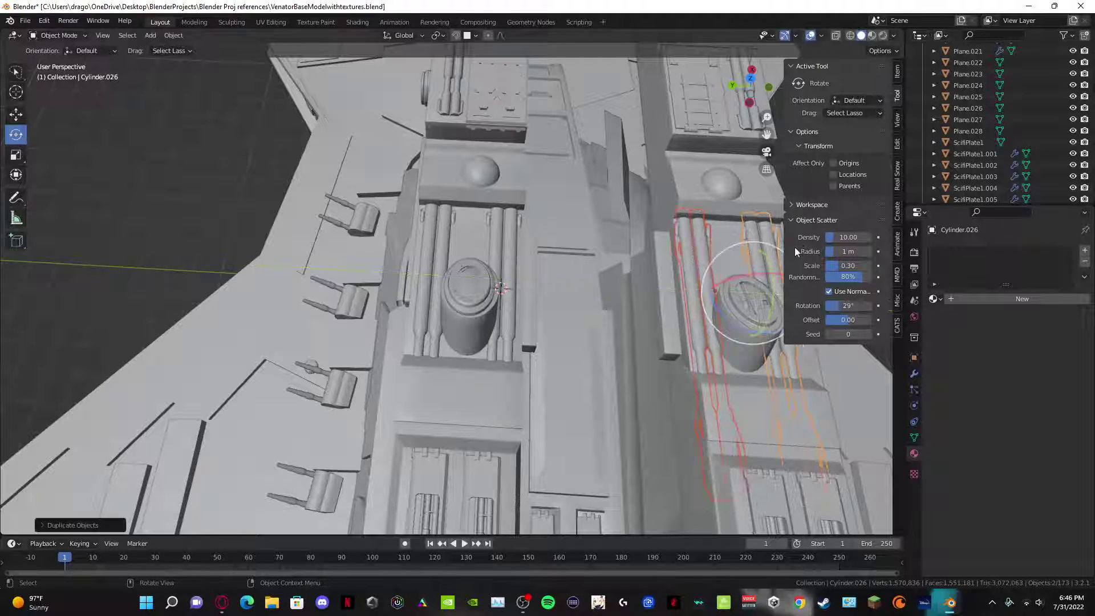
middle_click_drag(694, 266, 398, 286, "shift")
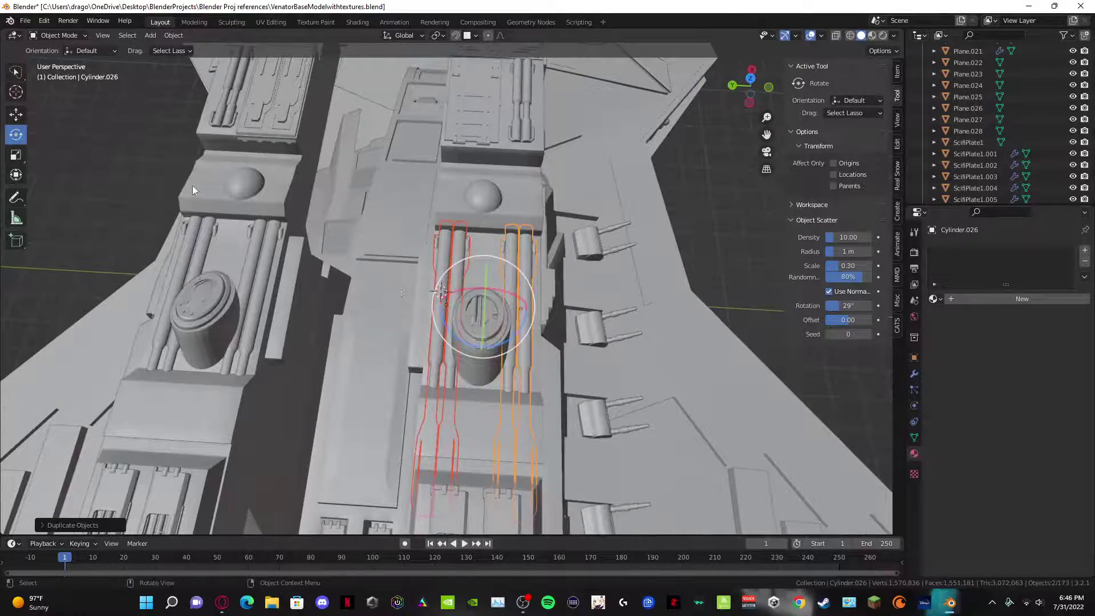
key("g")
key("y")
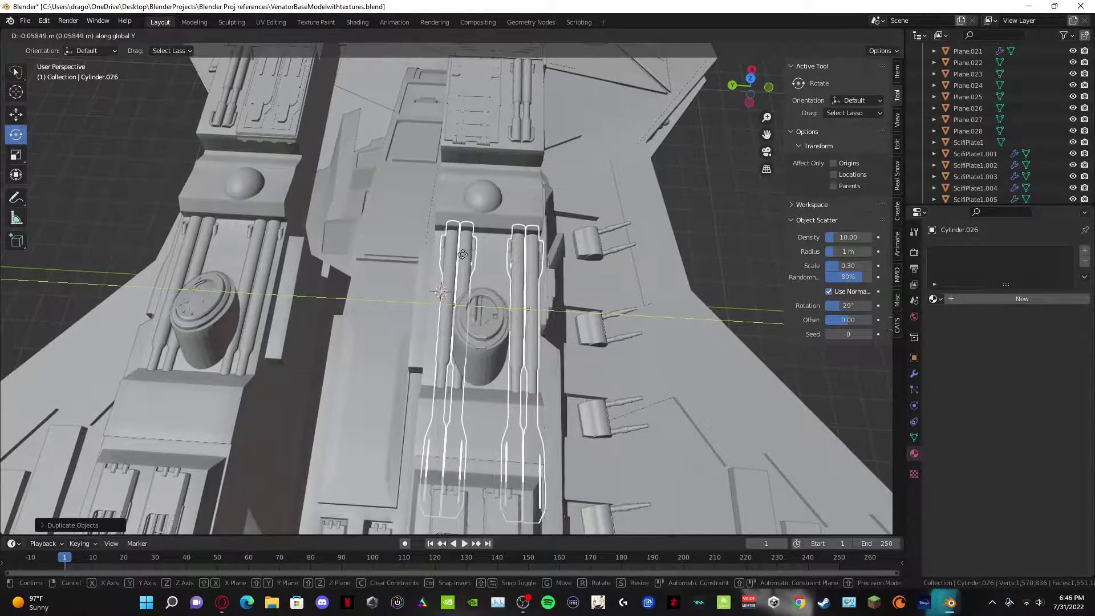
left_click(460, 257)
Step: Examine the whole ship and both bridge towers with the added pipes from the front and above
middle_click_drag(516, 238, 441, 275)
left_click(767, 171)
left_click(298, 141)
scroll(443, 288, "up", 4)
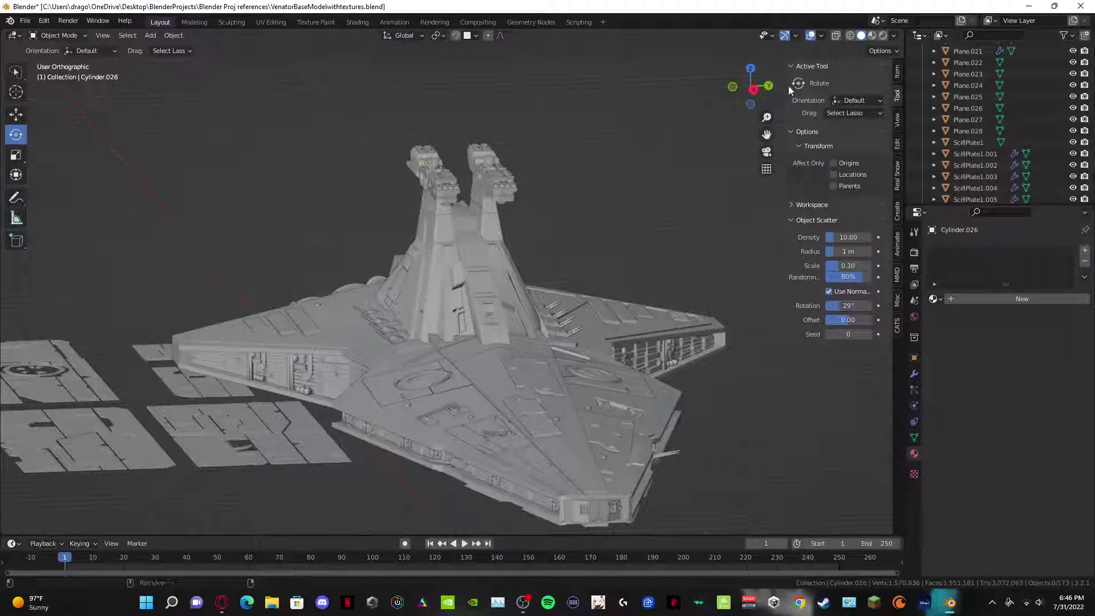
left_click(754, 90)
middle_click_drag(685, 142, 406, 362)
key("shift+s")
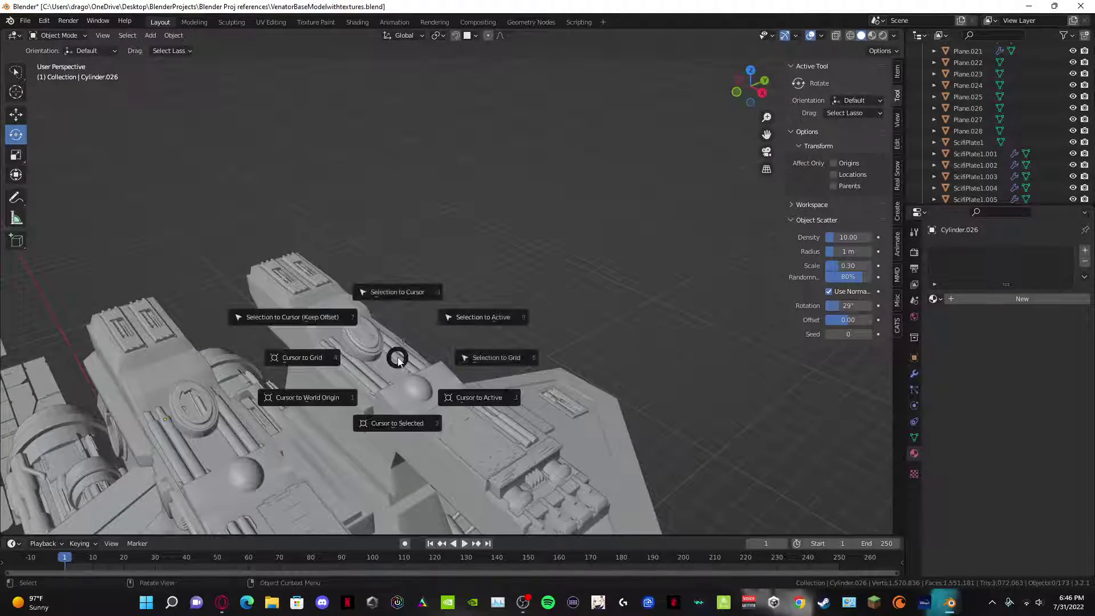
left_click(397, 347)
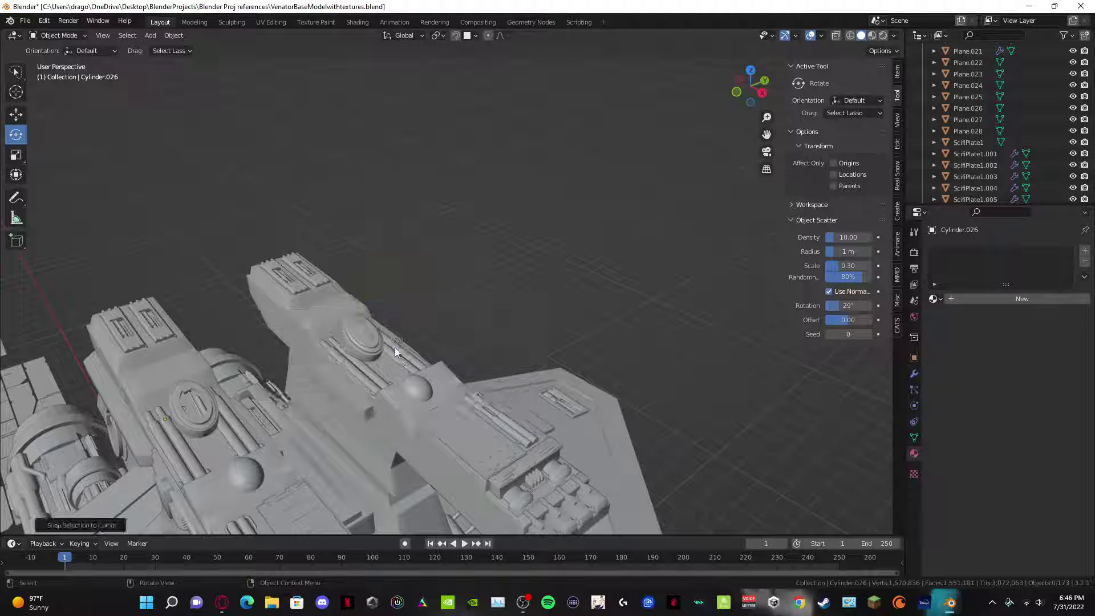
middle_click_drag(464, 310, 349, 377)
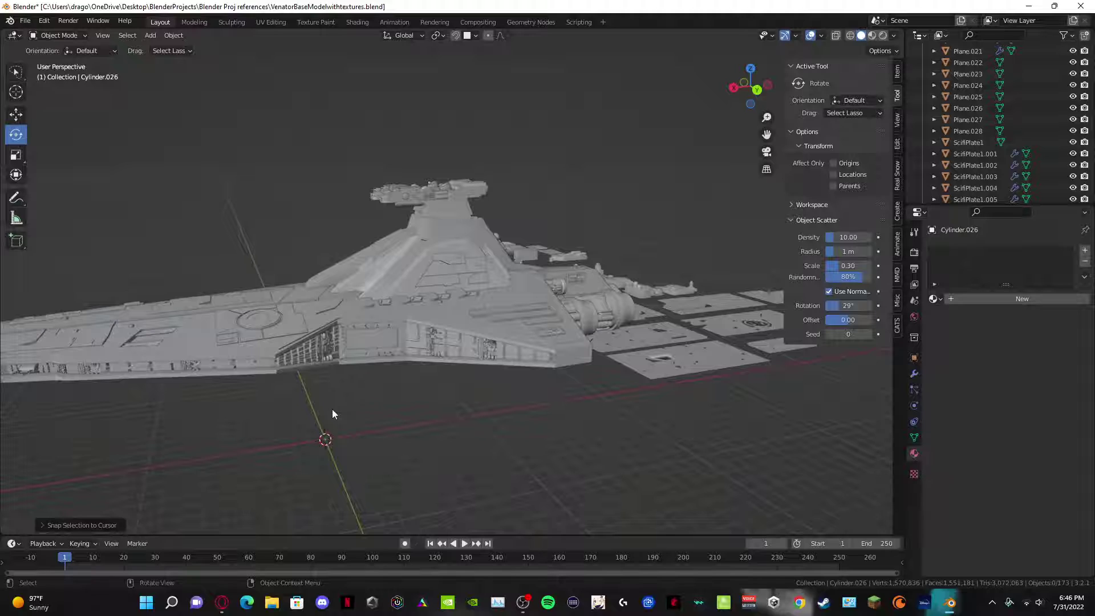
key("shift+s")
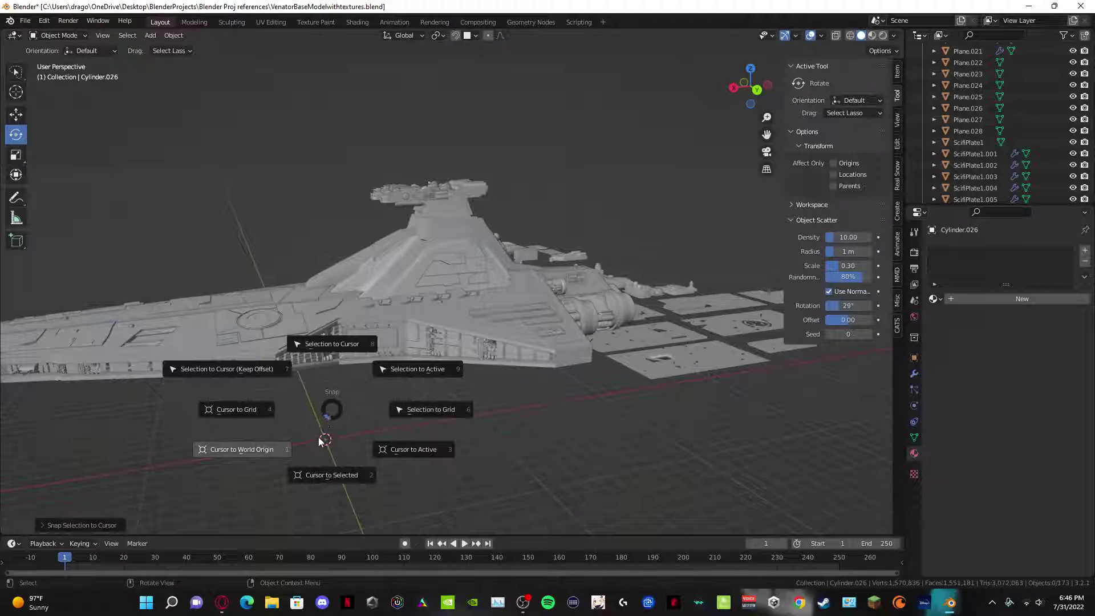
left_click(408, 412)
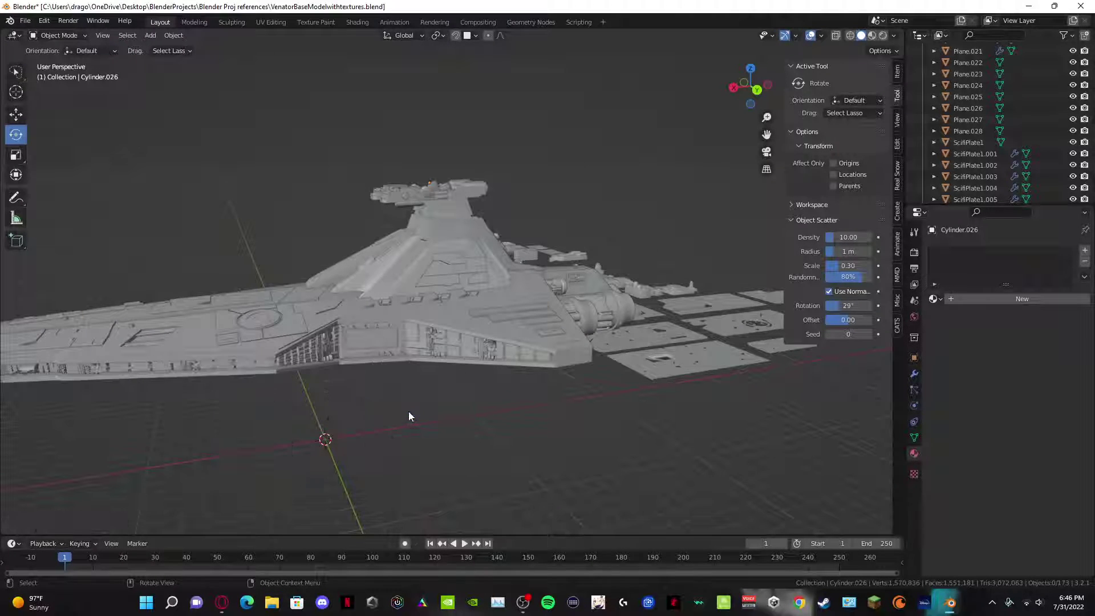
Step: Save the ship model file
scroll(357, 417, "up", 4)
middle_click_drag(358, 417, 504, 276)
scroll(382, 308, "up", 3)
key("ctrl+s")
scroll(479, 302, "up", 4)
scroll(488, 266, "down", 3)
Step: Duplicate the plate with four clamp-like blocks from the tower's front end and move the copy rearward behind the round disc
middle_click_drag(209, 170, 501, 244)
middle_click_drag(589, 272, 460, 316)
scroll(628, 375, "up", 3)
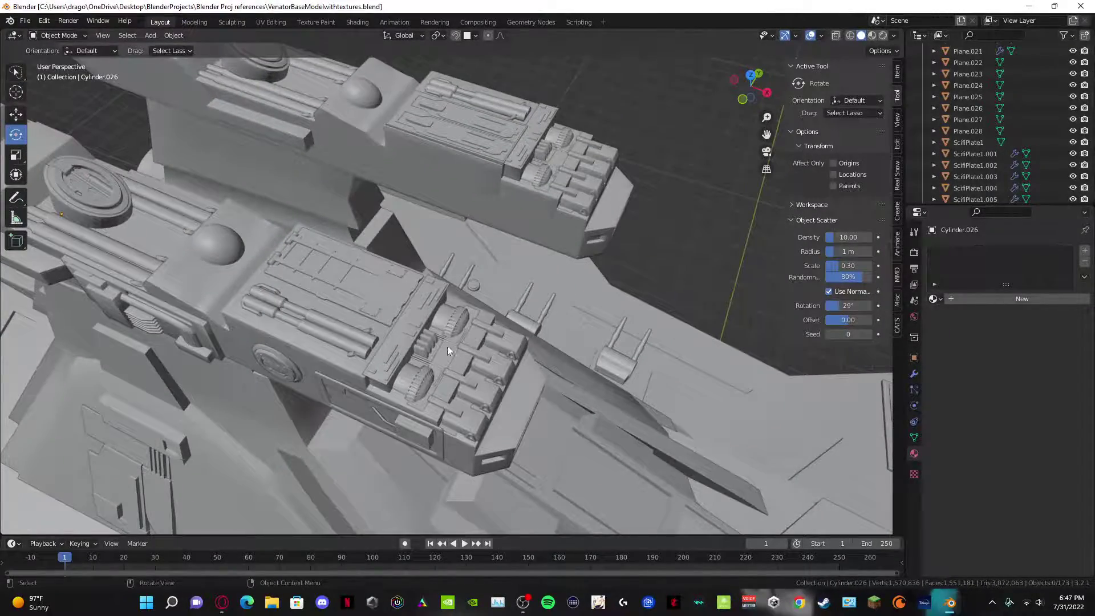
left_click(481, 355)
middle_click_drag(481, 354, 449, 360)
key("shift+d")
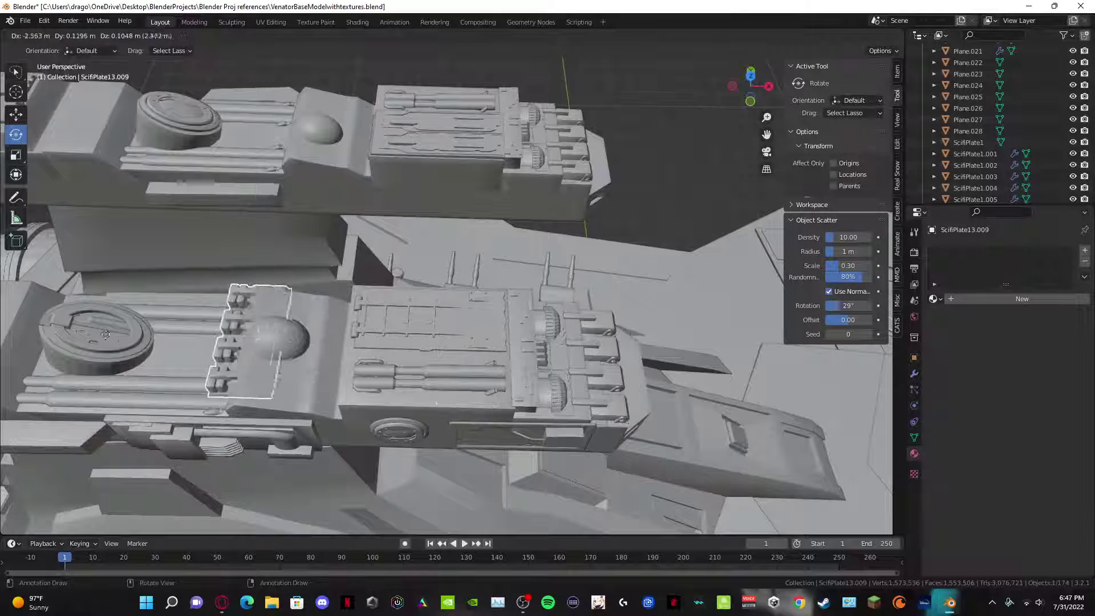
left_click(54, 338)
middle_click_drag(53, 338, 361, 319, "shift")
key("g")
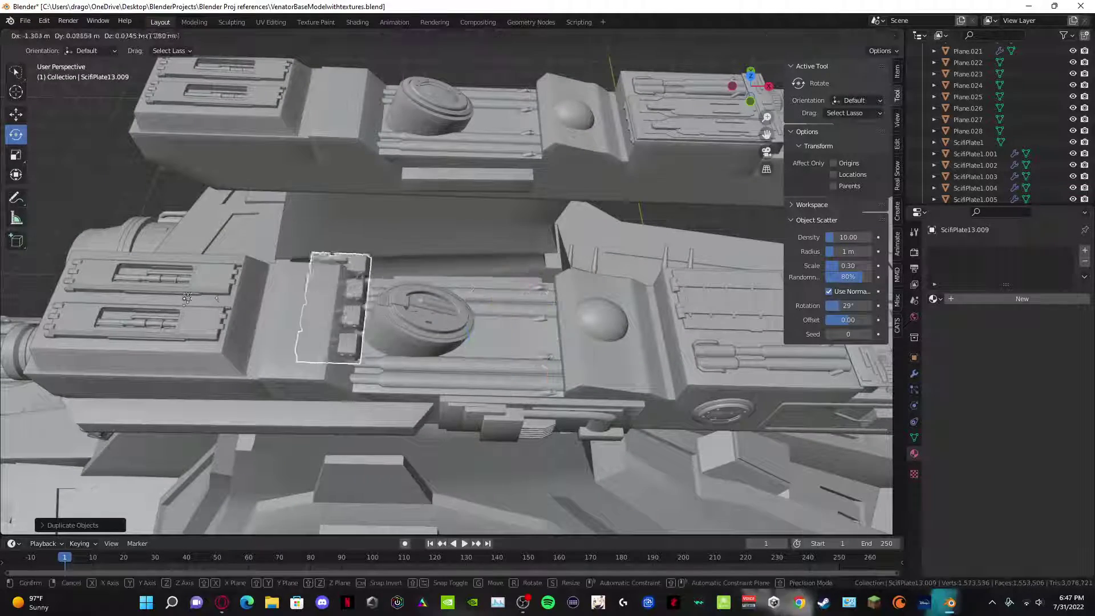
left_click(153, 307)
Step: Raise the copied clamp plate along Z and shift it along Y to centre it on the tower's surface
middle_click_drag(153, 307, 296, 291)
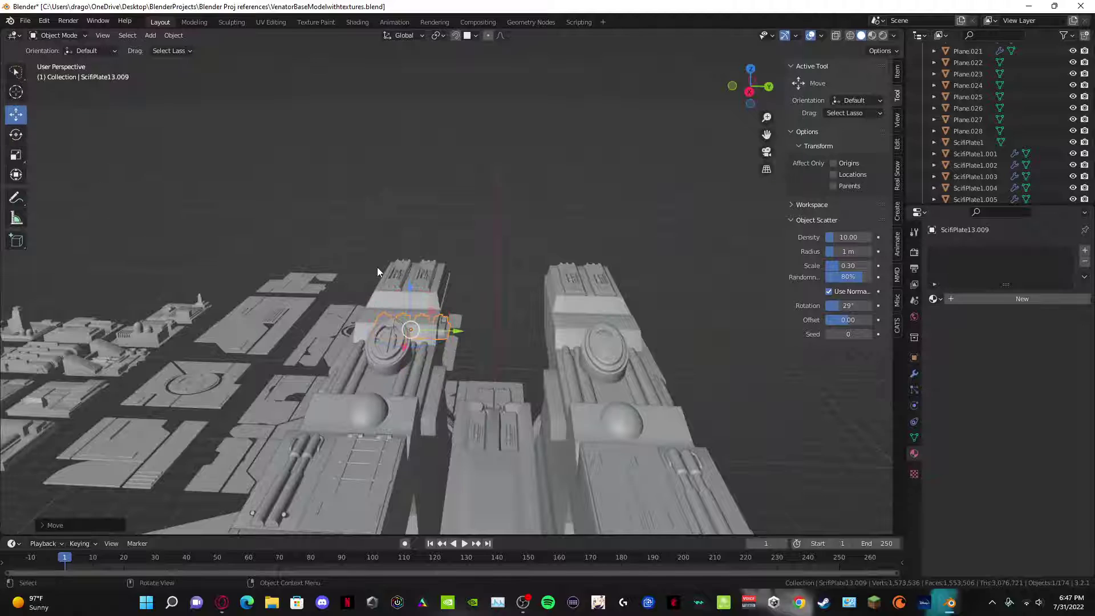
mouse_move(407, 290)
left_mouse_down()
mouse_move(402, 268)
mouse_move(401, 278)
left_mouse_up()
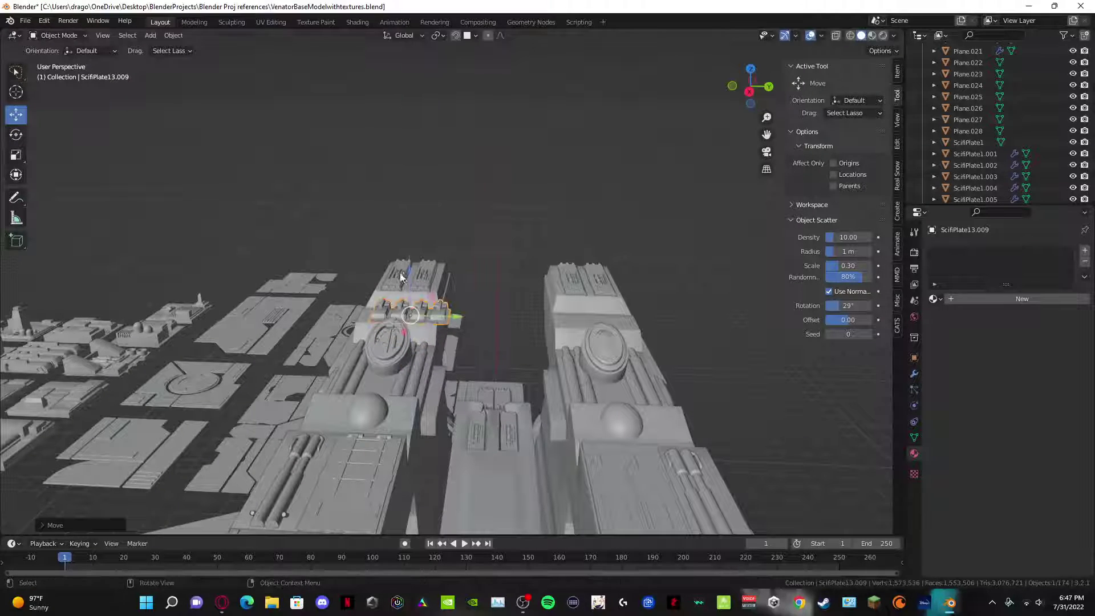
left_click_drag(445, 318, 429, 314)
scroll(430, 305, "up", 3)
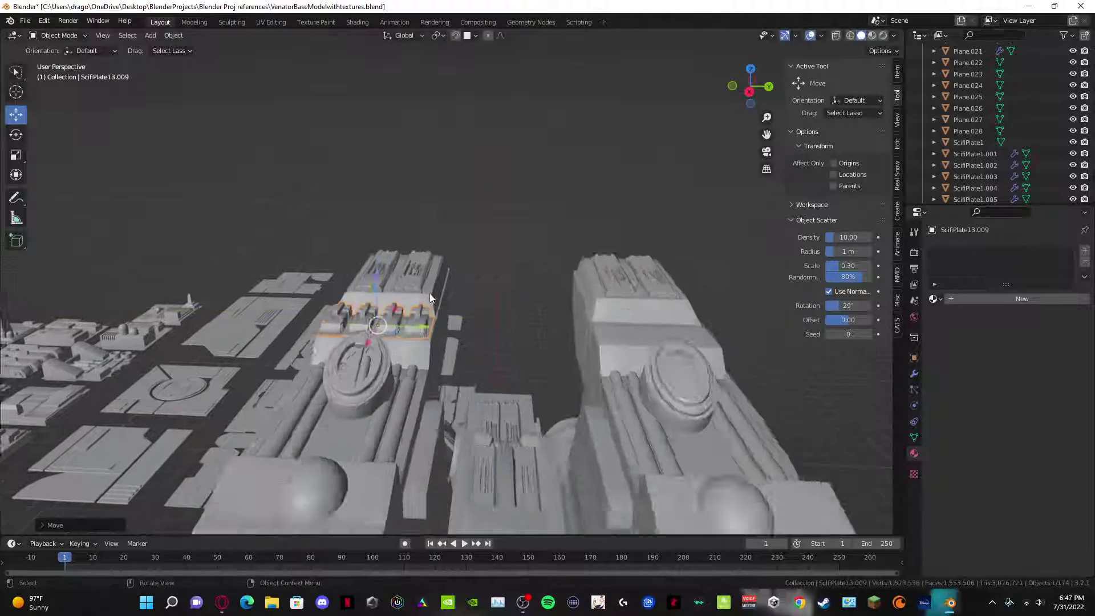
middle_click_drag(431, 298, 562, 303, "shift")
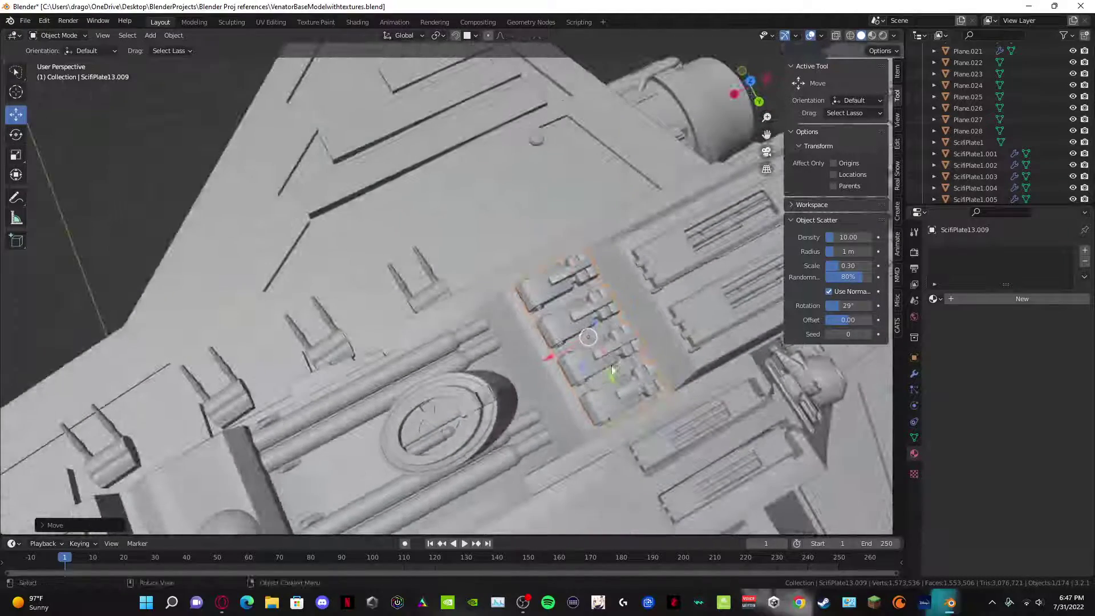
Step: Scale the copied clamp plate along Z to make its blocks taller
middle_click_drag(633, 377, 602, 334)
middle_click_drag(602, 334, 459, 196, "shift")
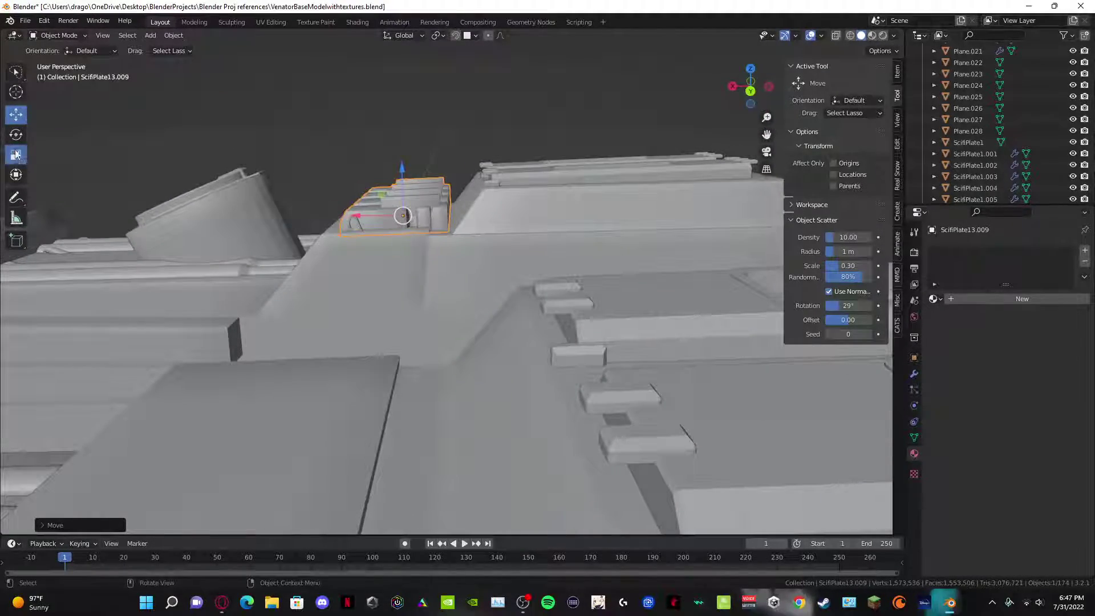
left_click_drag(400, 171, 391, 115)
left_click(292, 104)
Step: Duplicate the wheeled plate near the tower's front end, place the copy above the towers and scale it taller along Z
middle_click_drag(292, 104, 435, 308)
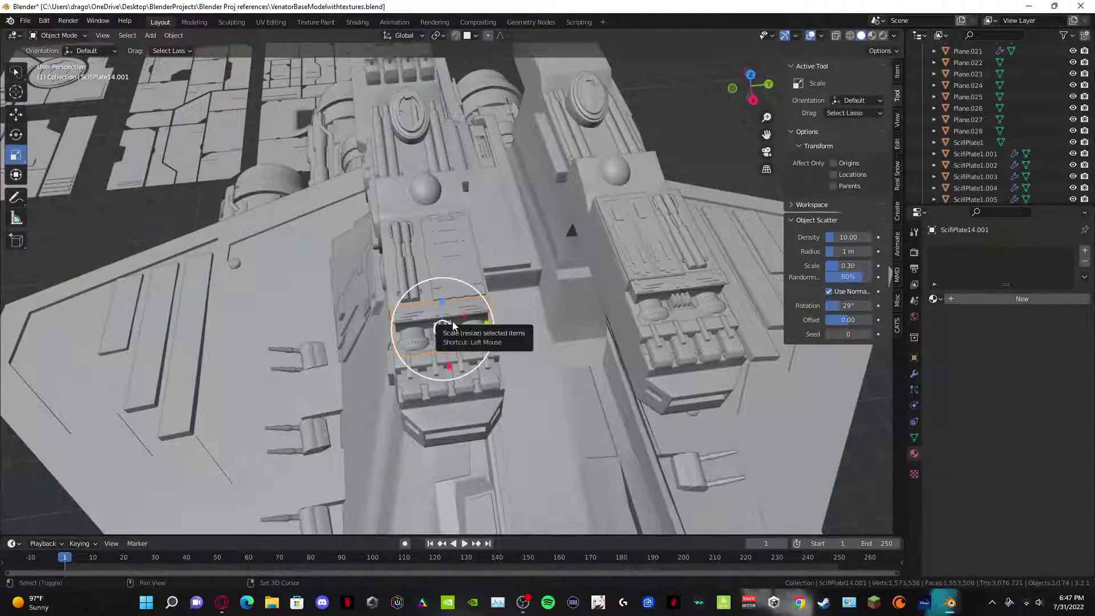
key("shift+d")
left_click(590, 73)
middle_click_drag(591, 73, 413, 159)
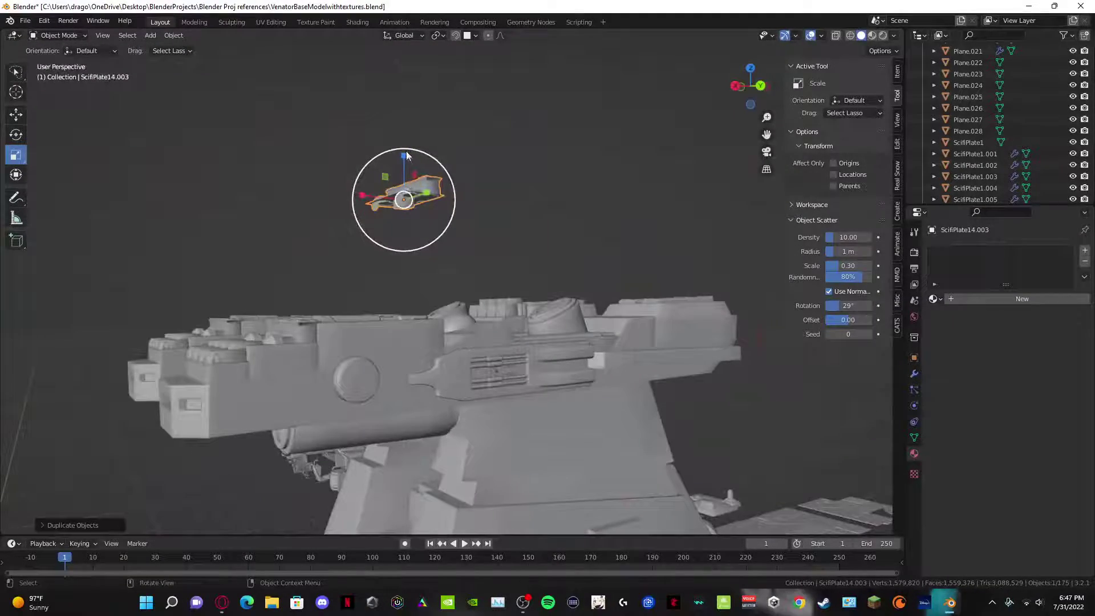
left_click_drag(406, 155, 404, 121)
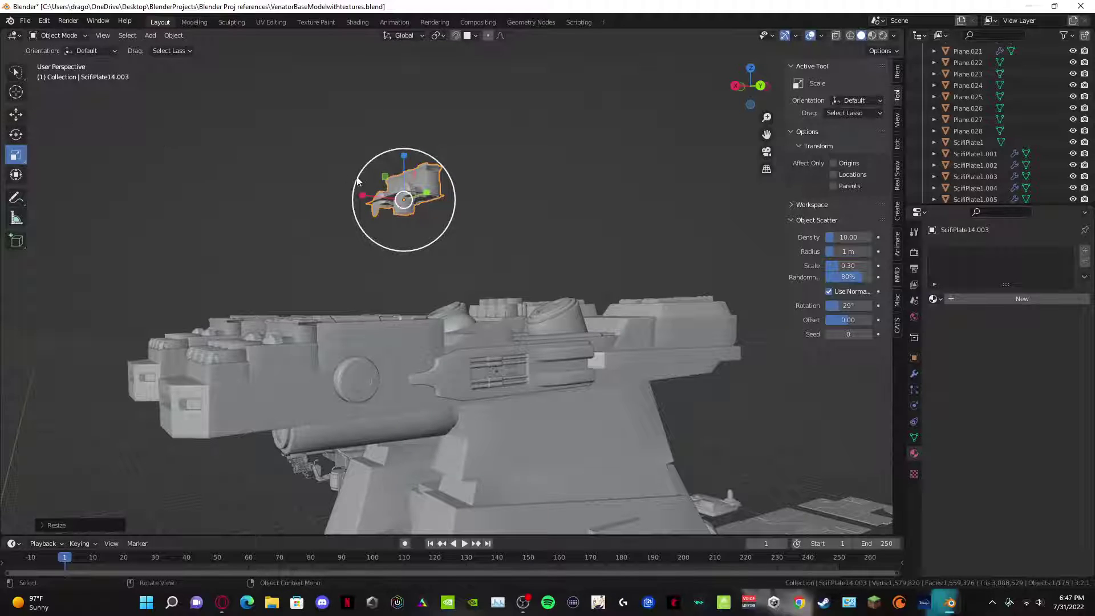
left_click_drag(365, 194, 378, 205)
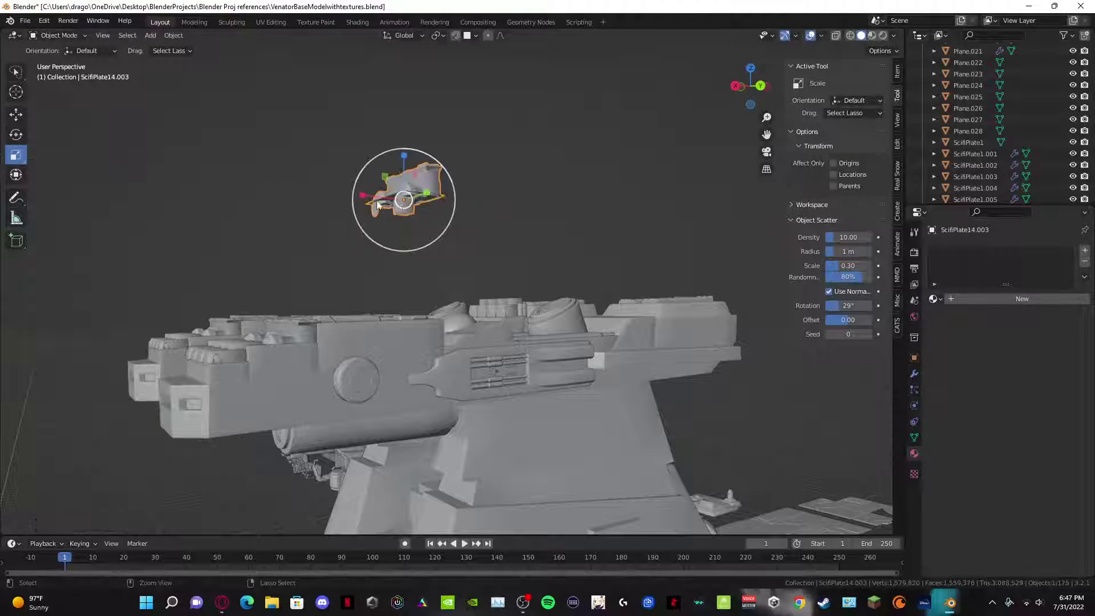
middle_click_drag(378, 205, 151, 105)
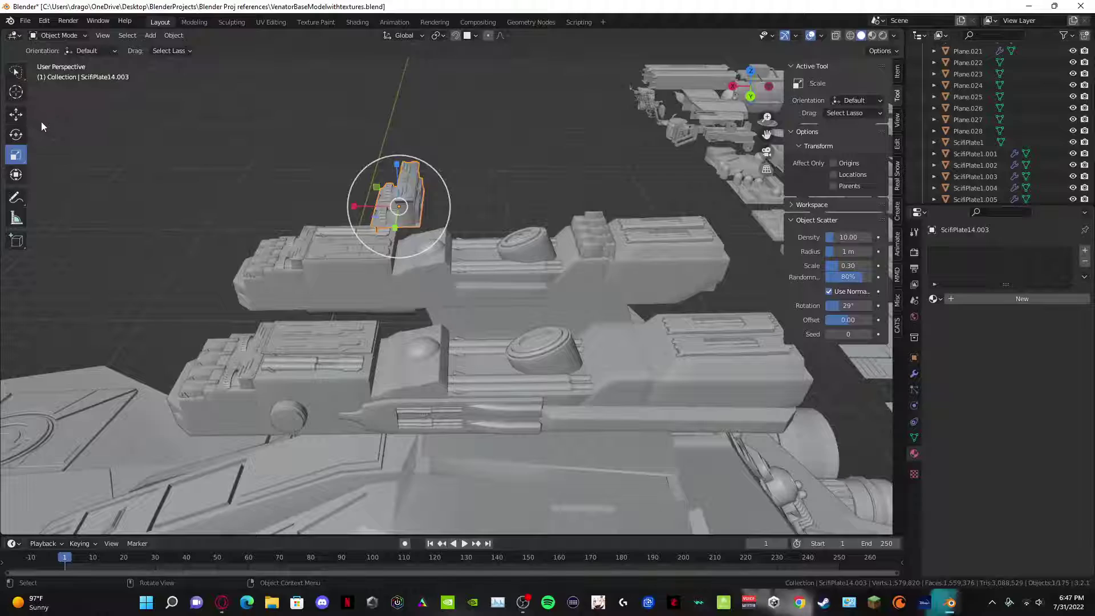
Step: Move the copied wheeled plate onto the flat surface behind the round disc of the opposite tower
key("g")
left_click(272, 269)
middle_click_drag(273, 270, 95, 152)
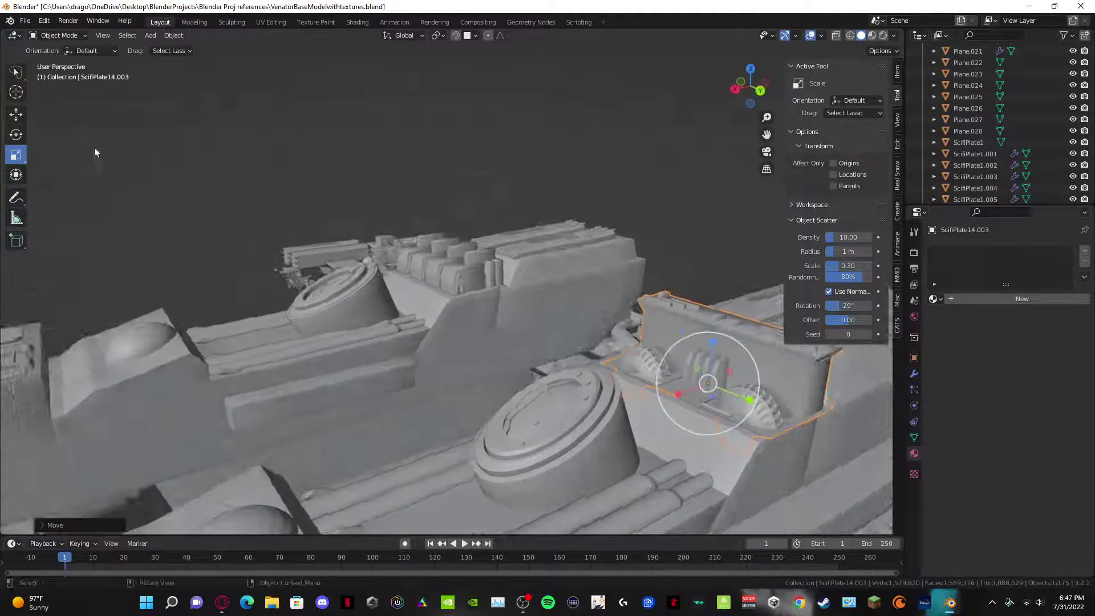
key("r")
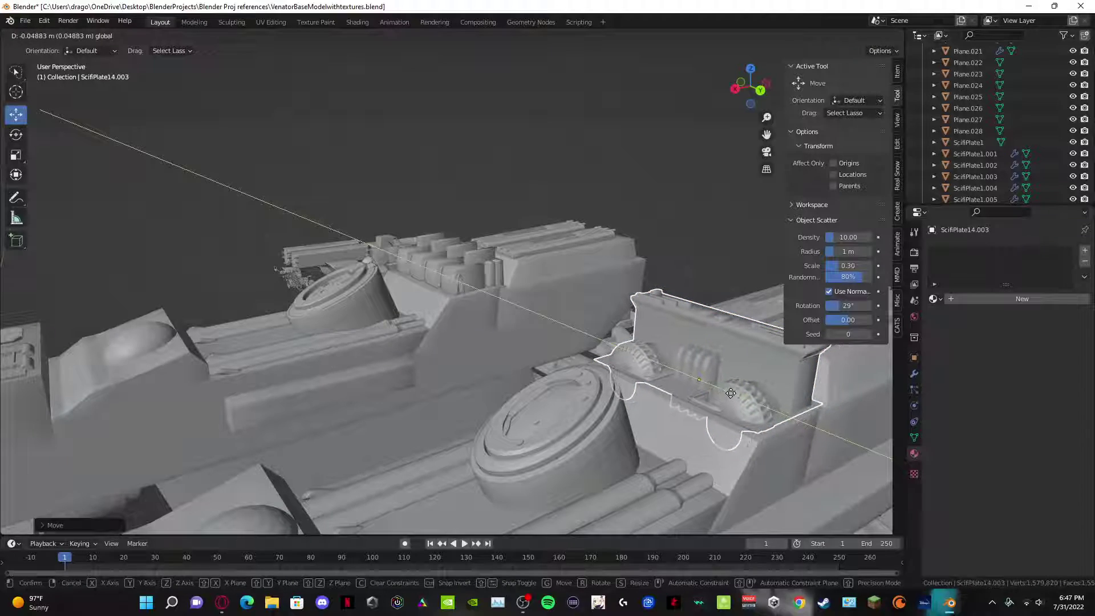
key("Escape")
Step: Lower the copied wheeled plate slightly along Z and tilt it slightly about the Y axis to sit on the surface
middle_click_drag(707, 394, 555, 297)
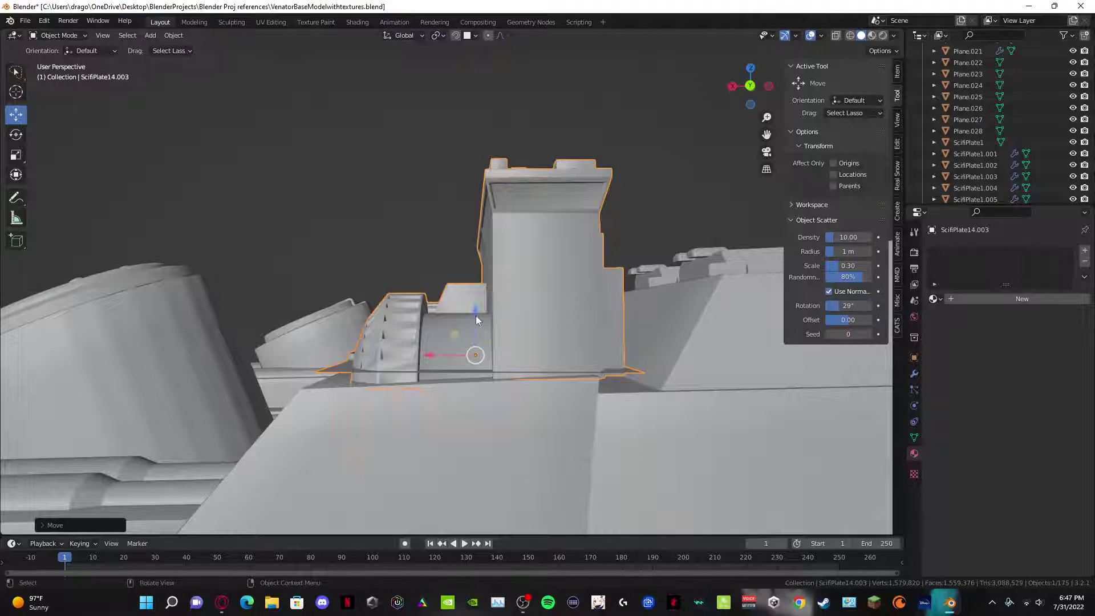
left_click_drag(476, 315, 477, 326)
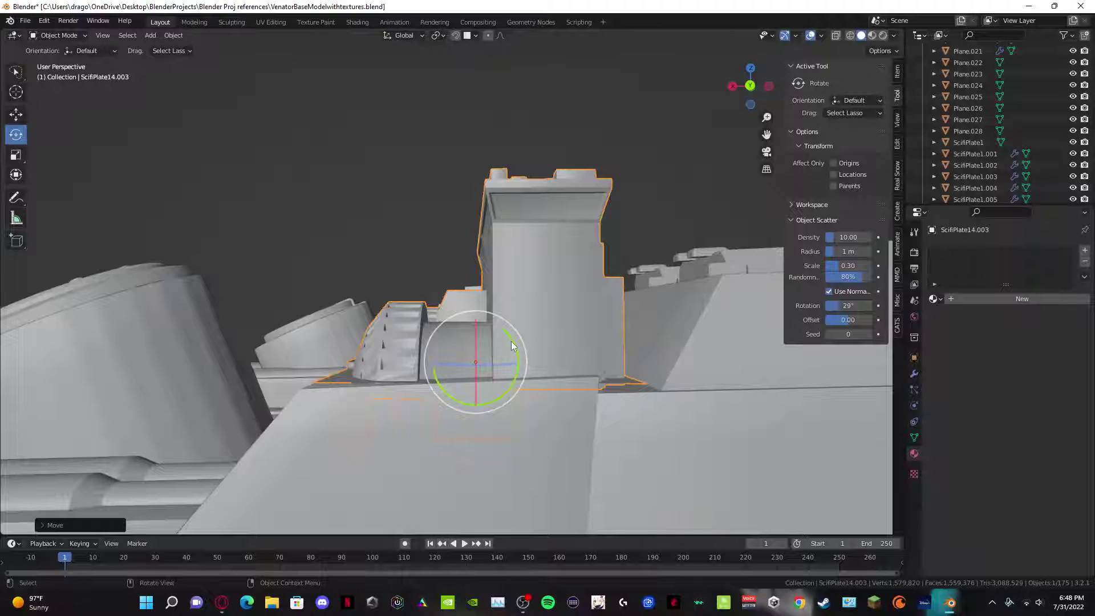
left_click_drag(514, 343, 505, 343)
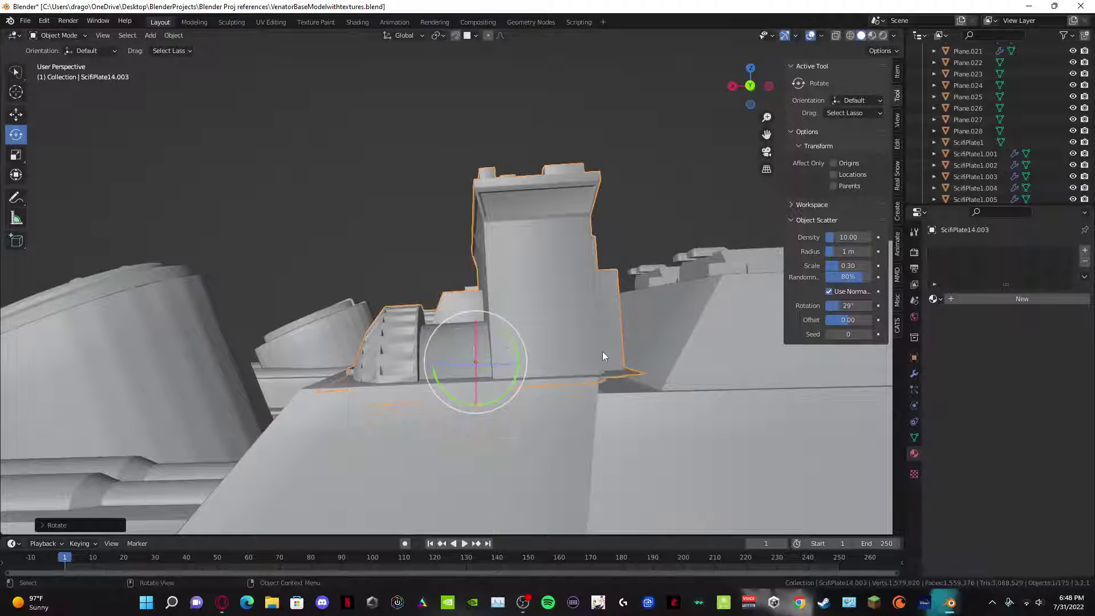
Step: Stretch the copied wheeled plate along X and check its fit on the tower from the other side
left_click(21, 155)
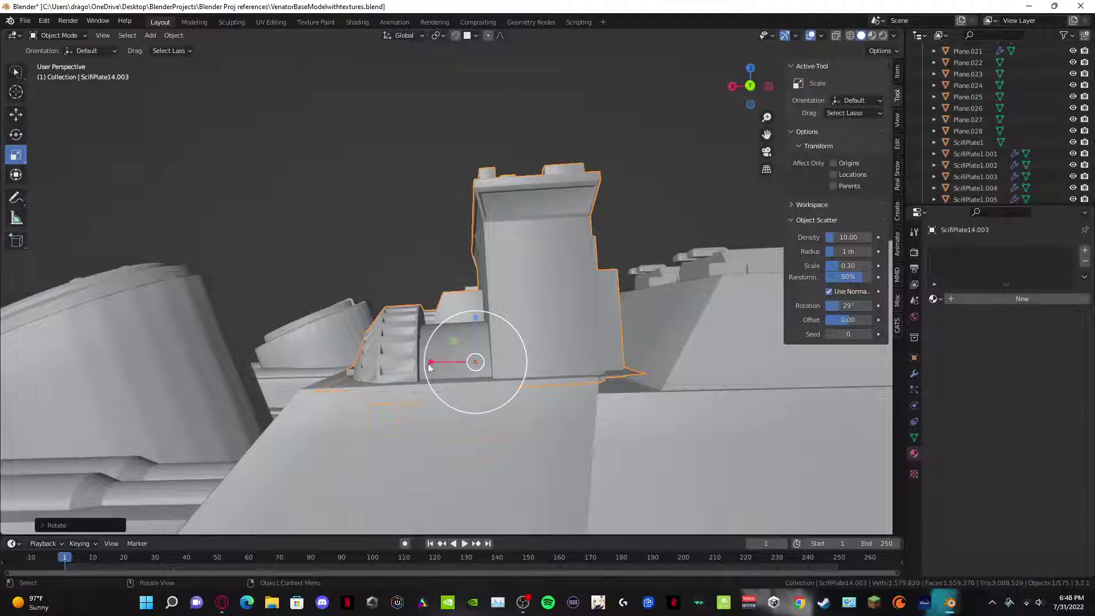
left_click_drag(431, 363, 409, 361)
left_click(218, 181)
middle_click_drag(231, 200, 386, 164)
scroll(494, 296, "down", 5)
scroll(467, 307, "up", 7)
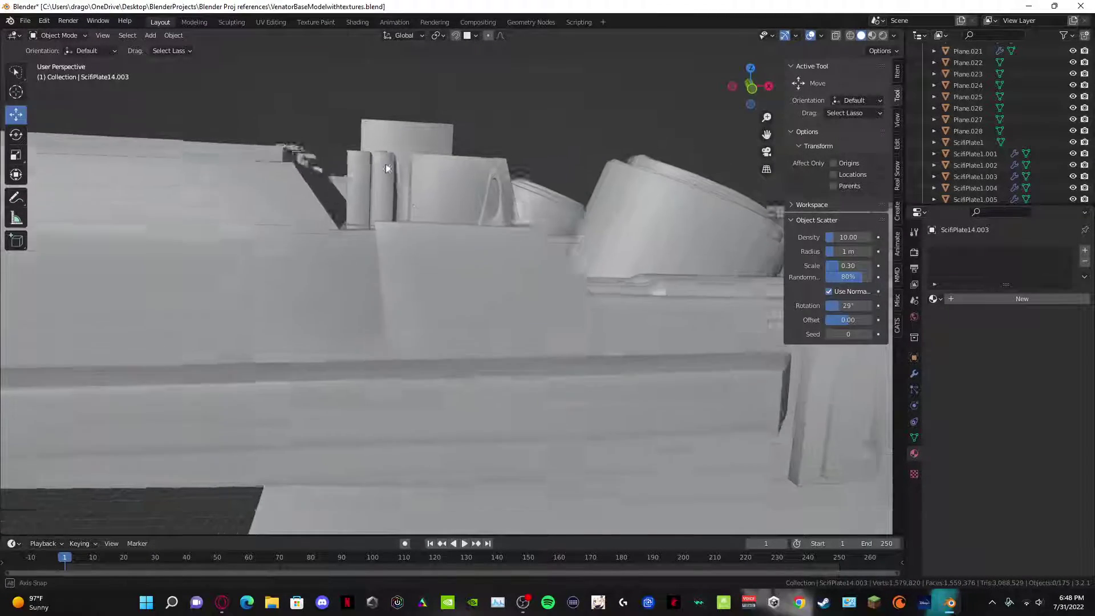
Step: Look over the kitbash plates beside the ship for a part to fit the domed blocks on the towers
scroll(386, 171, "down", 4)
middle_click_drag(345, 93, 513, 246)
middle_click_drag(449, 154, 382, 258)
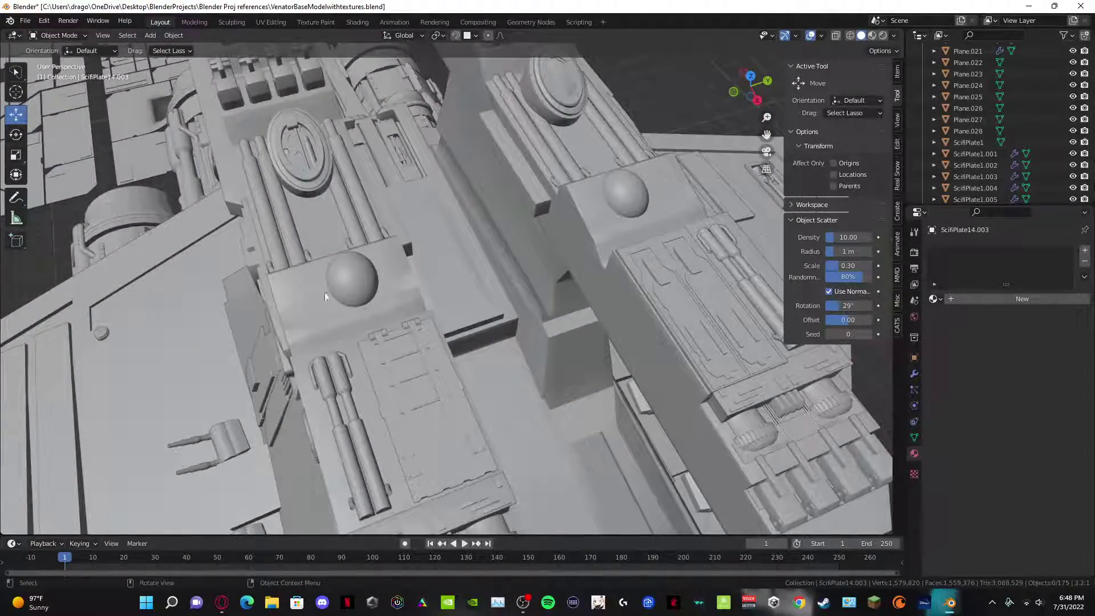
scroll(395, 300, "down", 4)
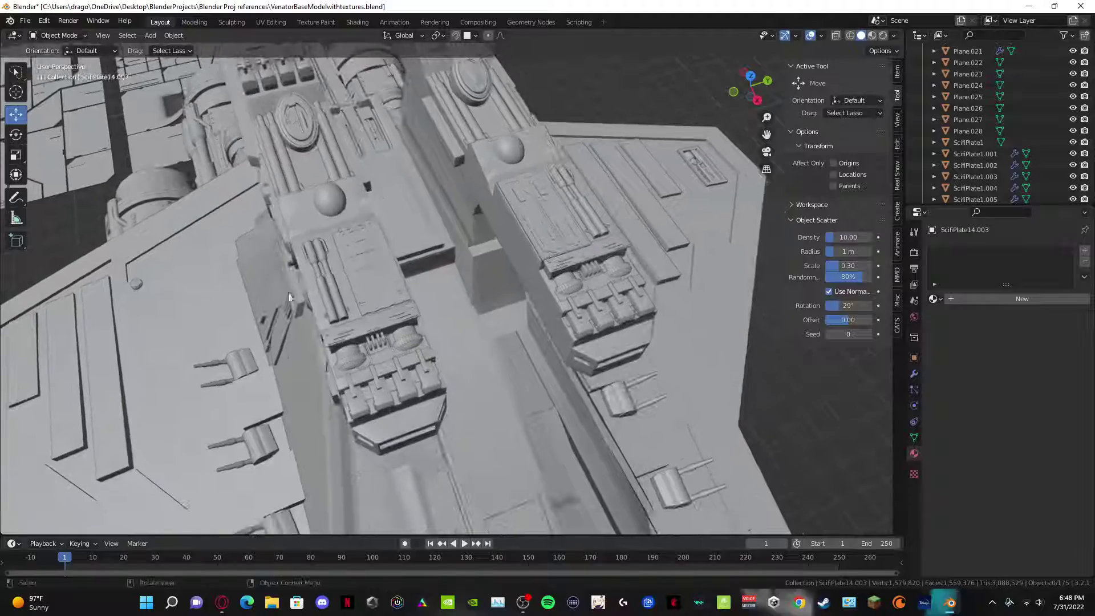
scroll(294, 292, "down", 5)
middle_click_drag(295, 292, 521, 290)
scroll(282, 299, "up", 6)
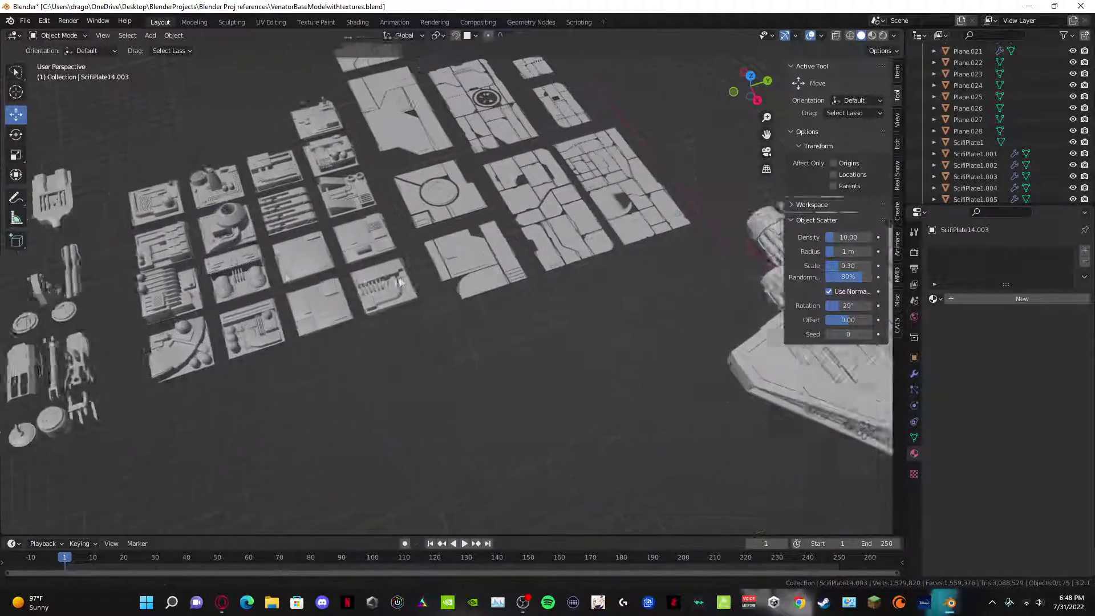
left_click(296, 316)
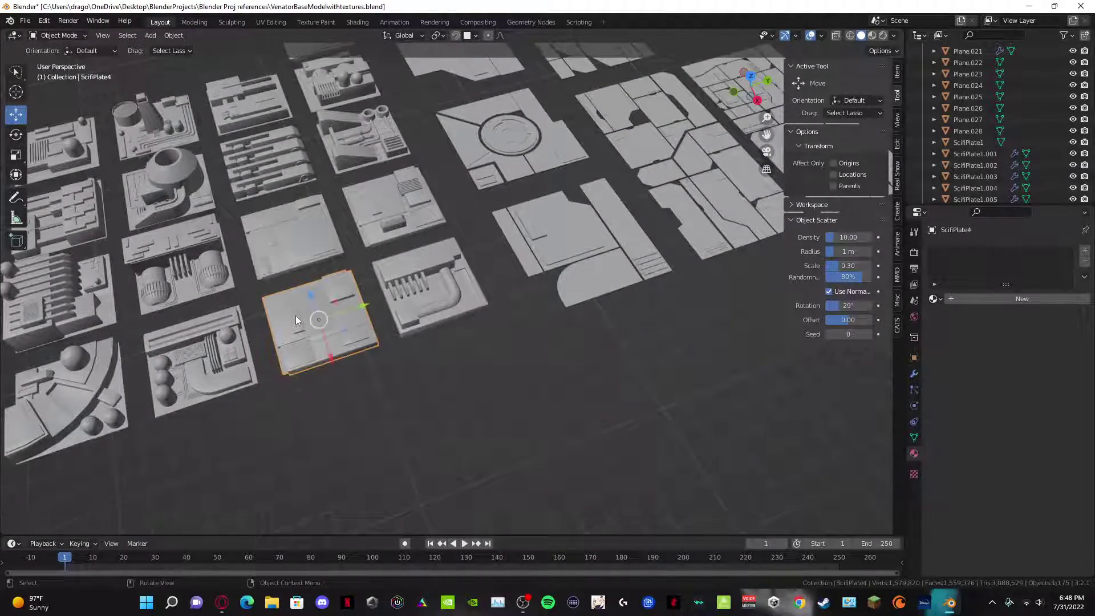
middle_click_drag(296, 316, 528, 420)
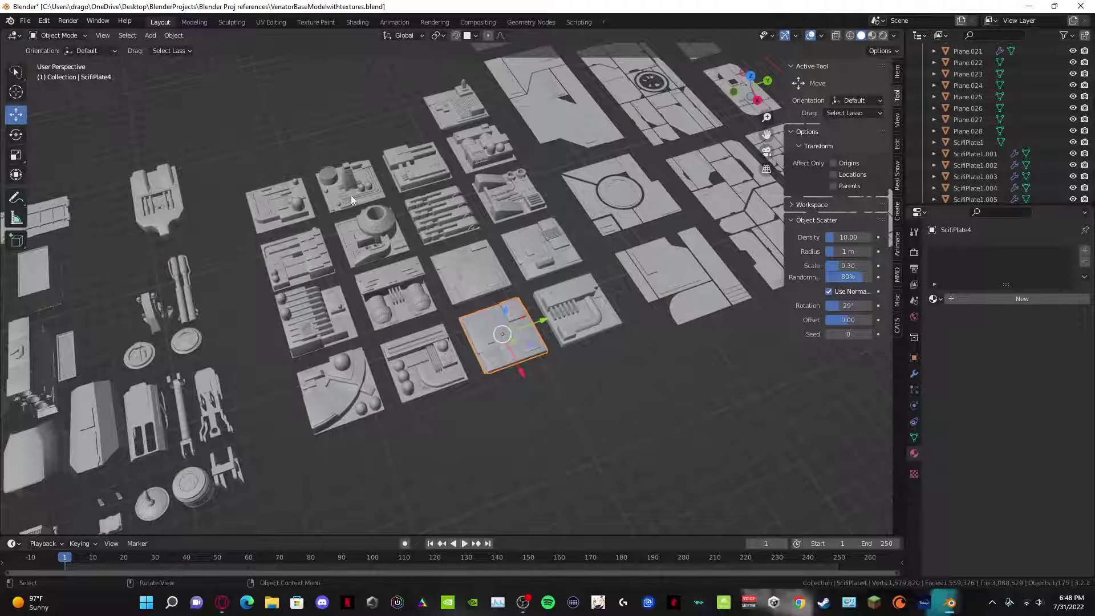
middle_click_drag(327, 309, 366, 221, "shift")
scroll(399, 228, "down", 3)
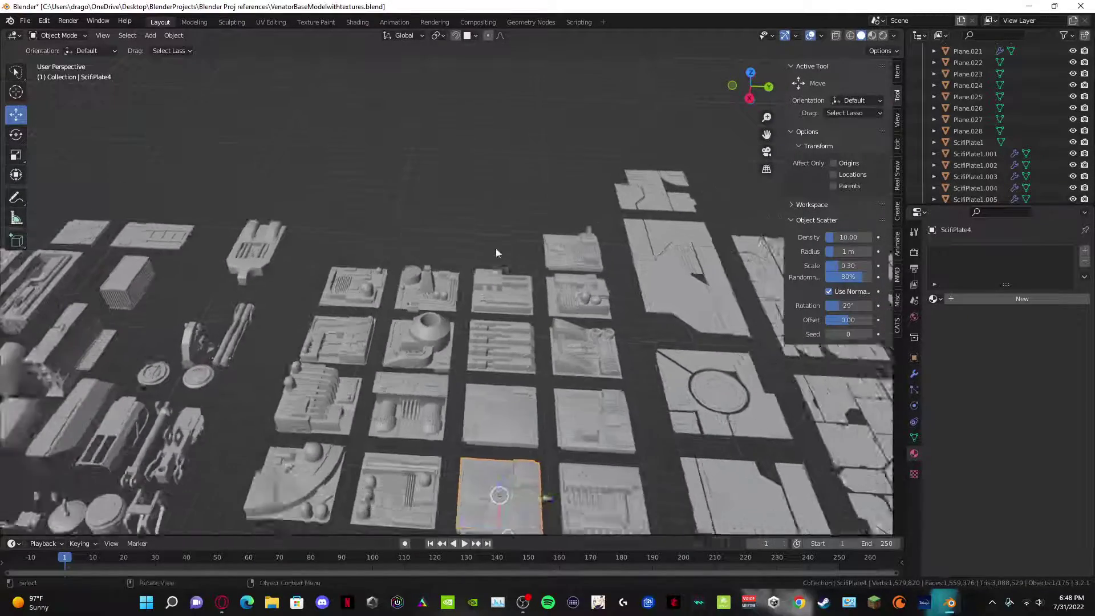
middle_click_drag(495, 360, 440, 300, "shift")
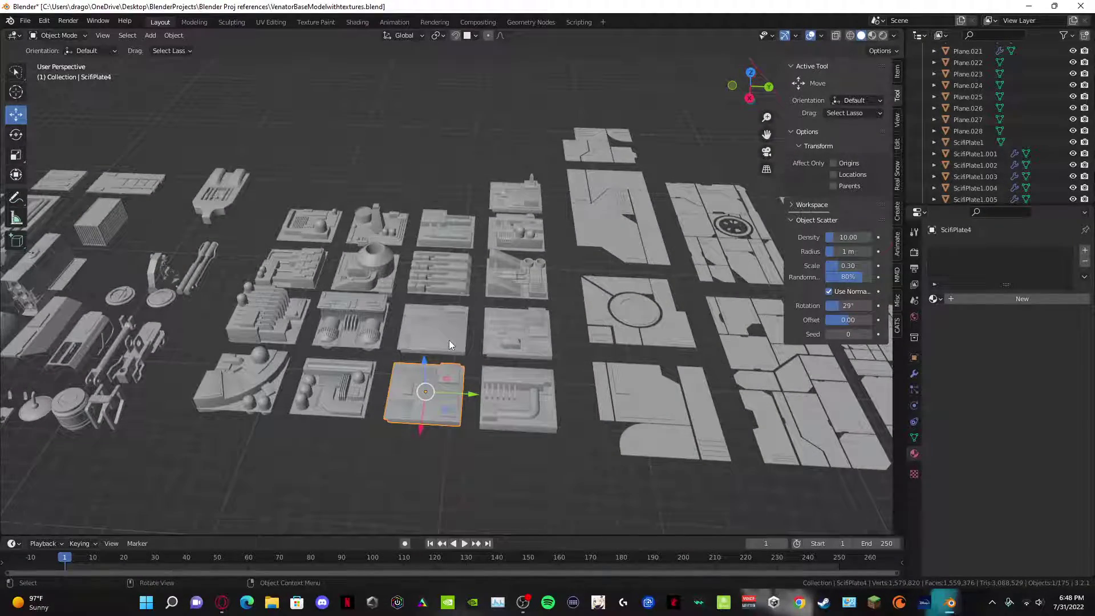
Step: Duplicate the stepped panel plate ScifiPlate3 from the kitbash set and move the copy over to the ship
left_click(527, 341)
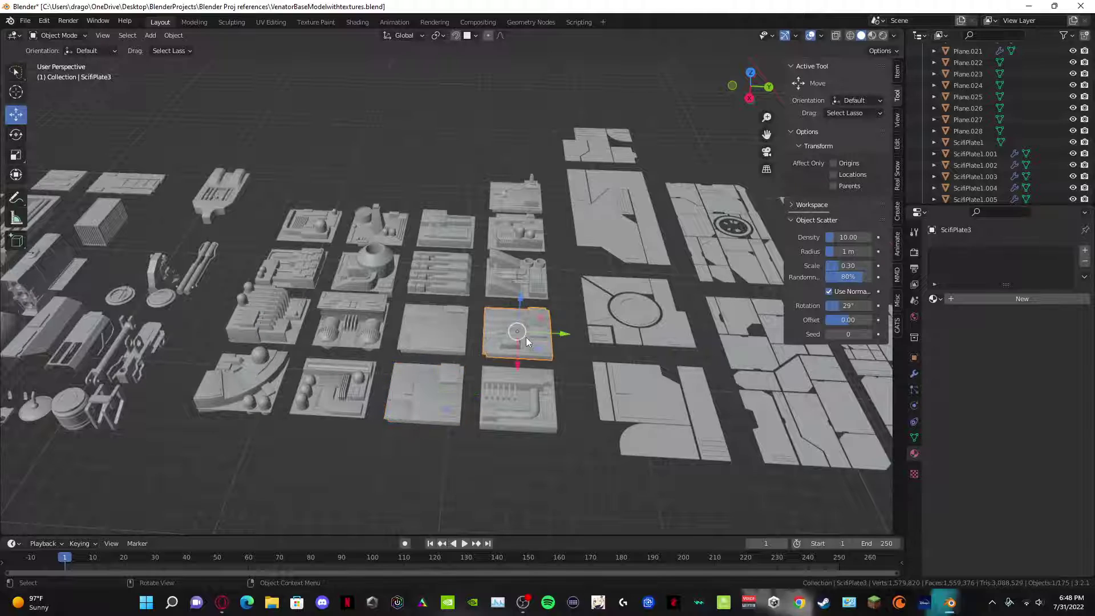
key("shift+d")
left_click(537, 113)
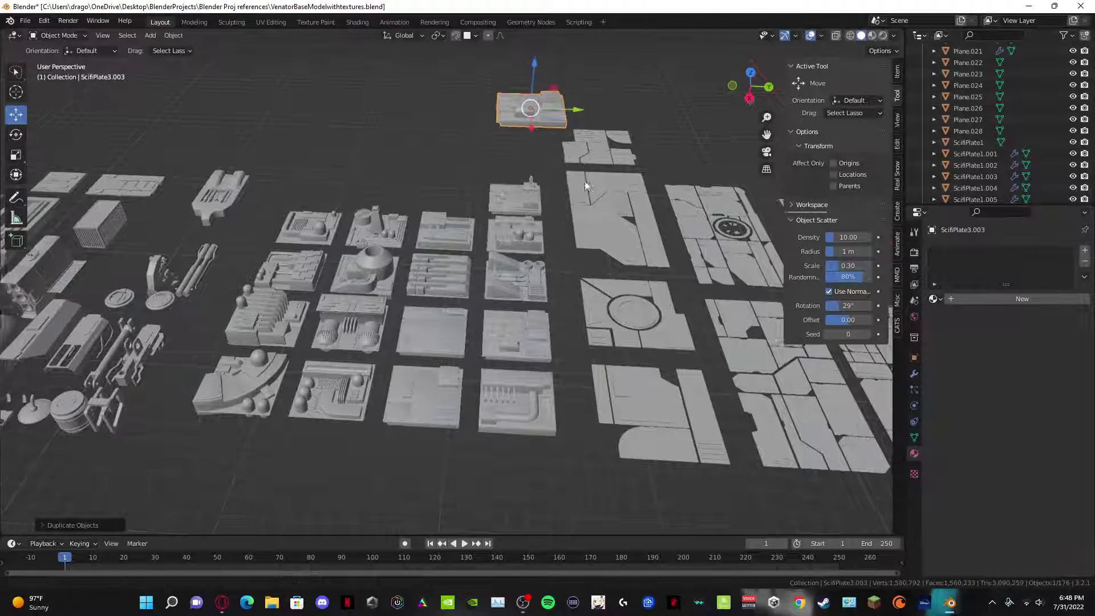
scroll(587, 185, "down", 2)
middle_click_drag(587, 186, 287, 254, "shift")
scroll(287, 254, "down", 1)
left_click_drag(430, 227, 730, 40)
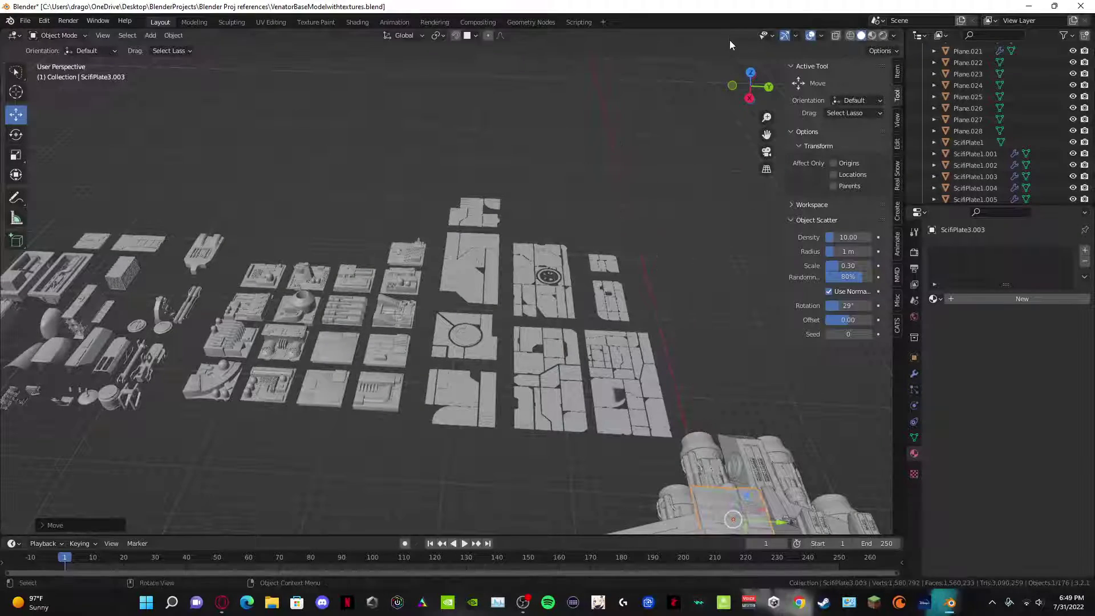
Step: Move the copied panel plate above the bridge tower nearest the kitbash parts, clear of the hull
scroll(707, 257, "down", 3)
middle_click_drag(707, 261, 522, 190)
scroll(516, 194, "up", 6)
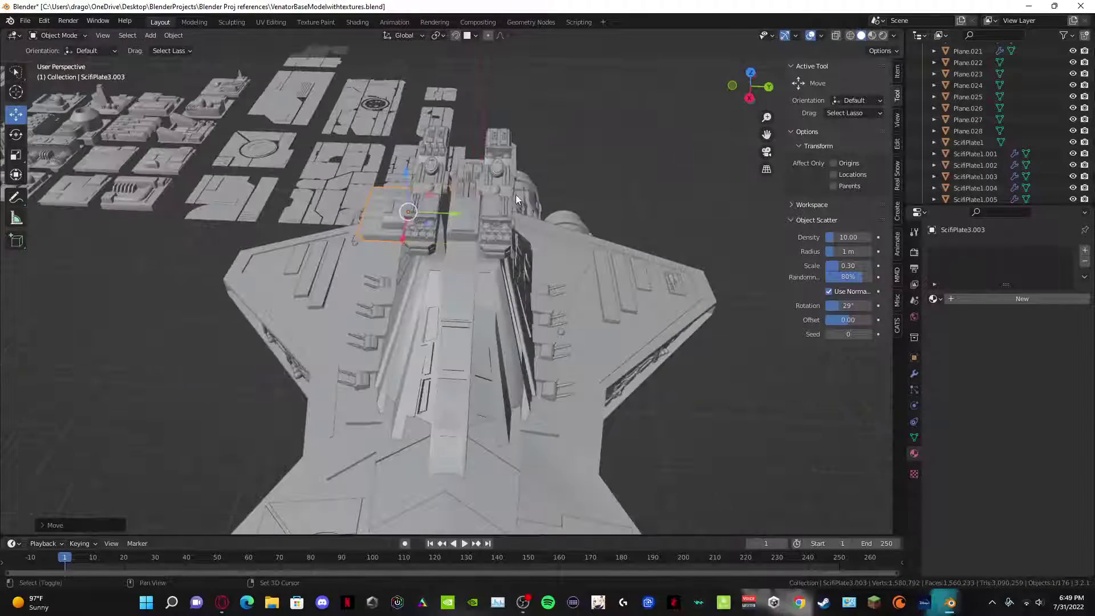
scroll(494, 188, "down", 6)
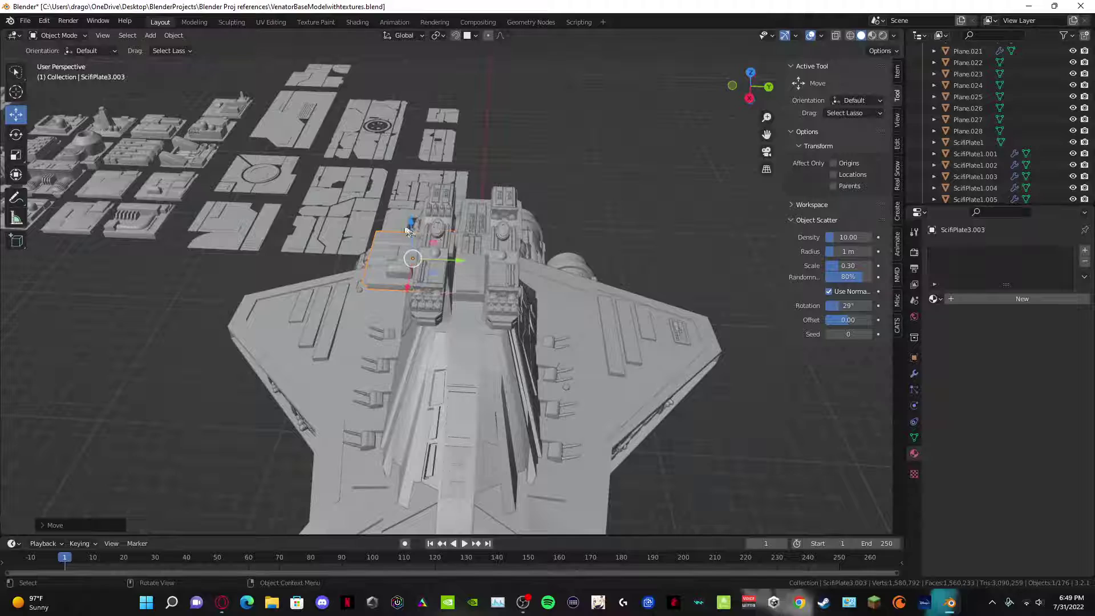
left_click_drag(410, 223, 397, 271)
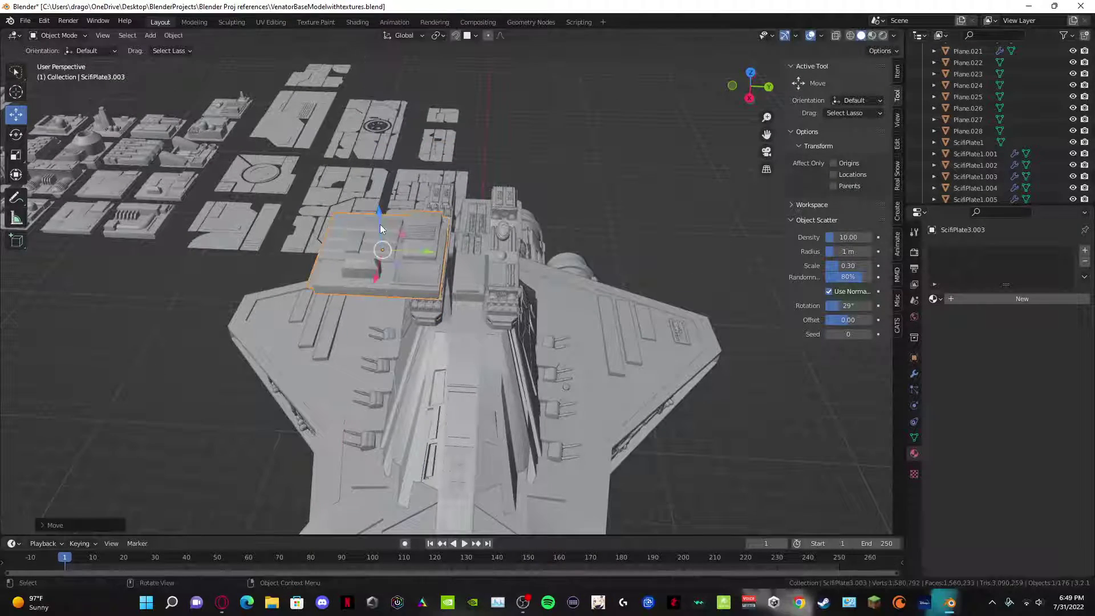
Step: Scale the copied panel plate down to about the tower's width and place it over the tower's domed block
scroll(394, 251, "up", 6)
middle_click_drag(411, 264, 307, 278)
key("g")
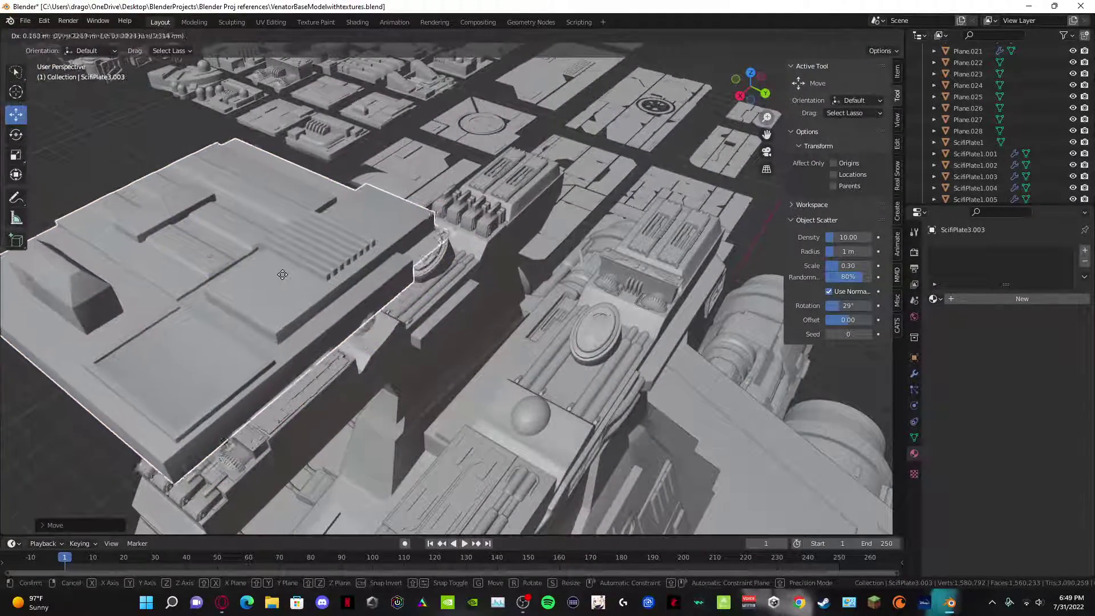
key("s")
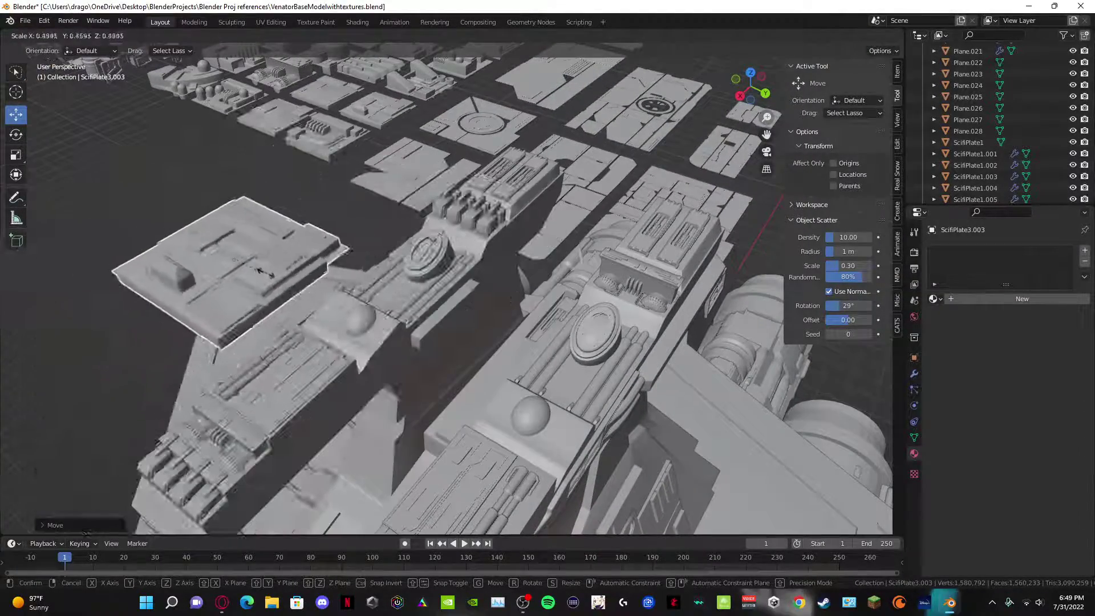
left_click(247, 268)
key("g")
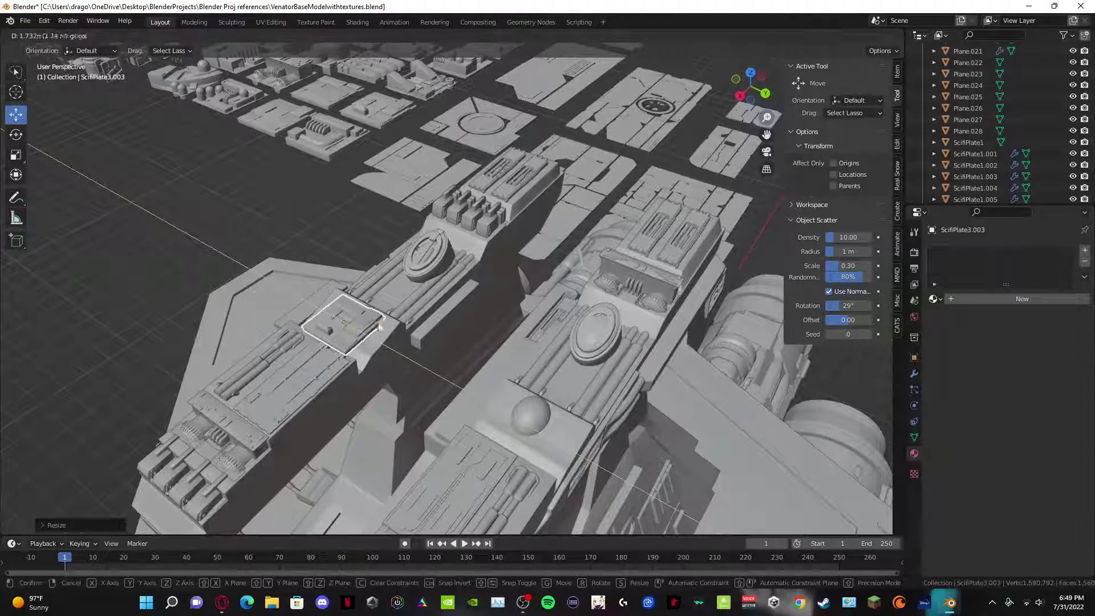
left_click(374, 321)
middle_click_drag(373, 321, 377, 240)
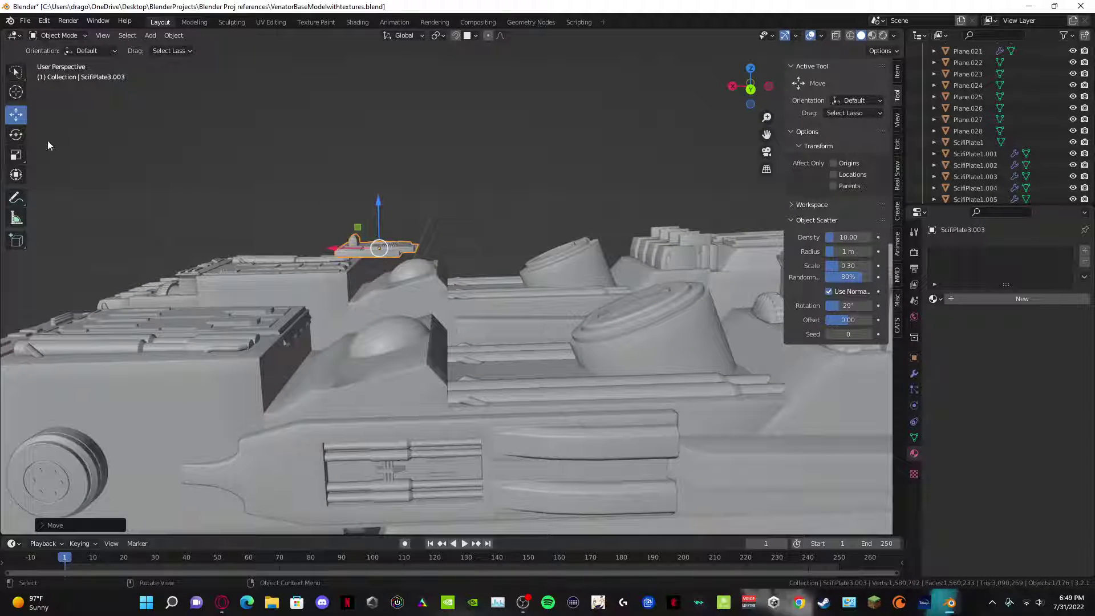
Step: Tilt the copied panel plate about the Y axis toward the slope of the domed block and check it from the front
left_click(14, 139)
left_click_drag(341, 222, 328, 246)
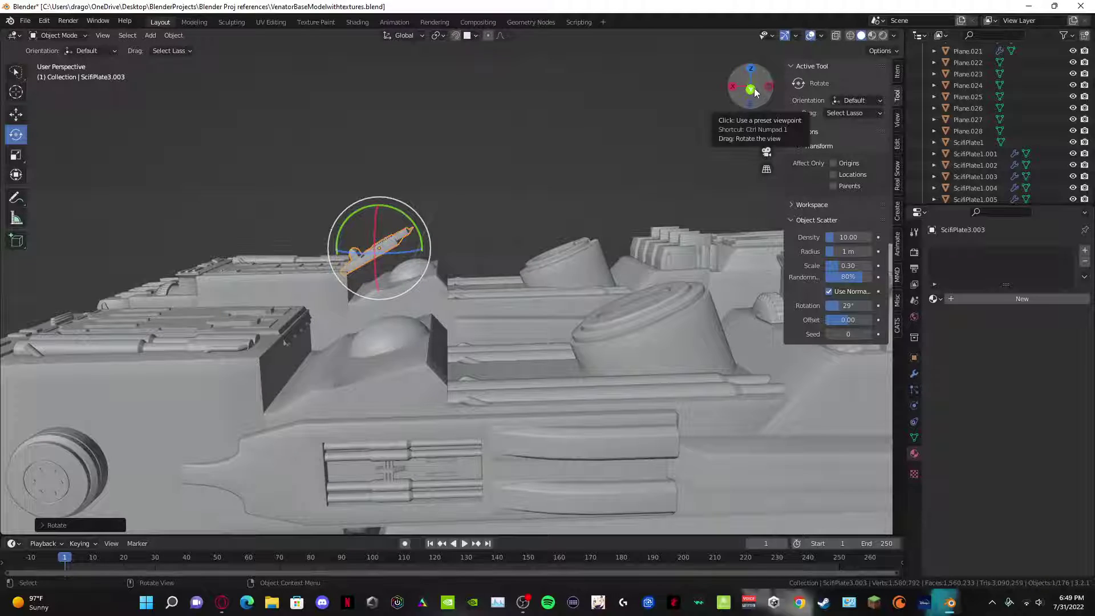
left_click(753, 88)
left_click(753, 87)
scroll(498, 144, "up", 8)
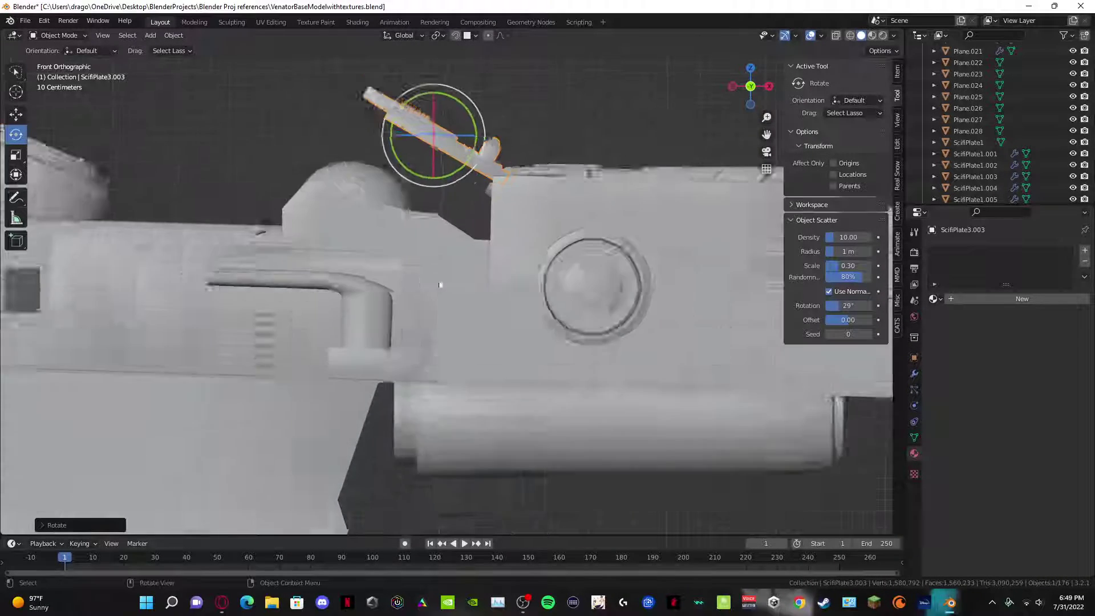
middle_click_drag(440, 285, 471, 353, "shift")
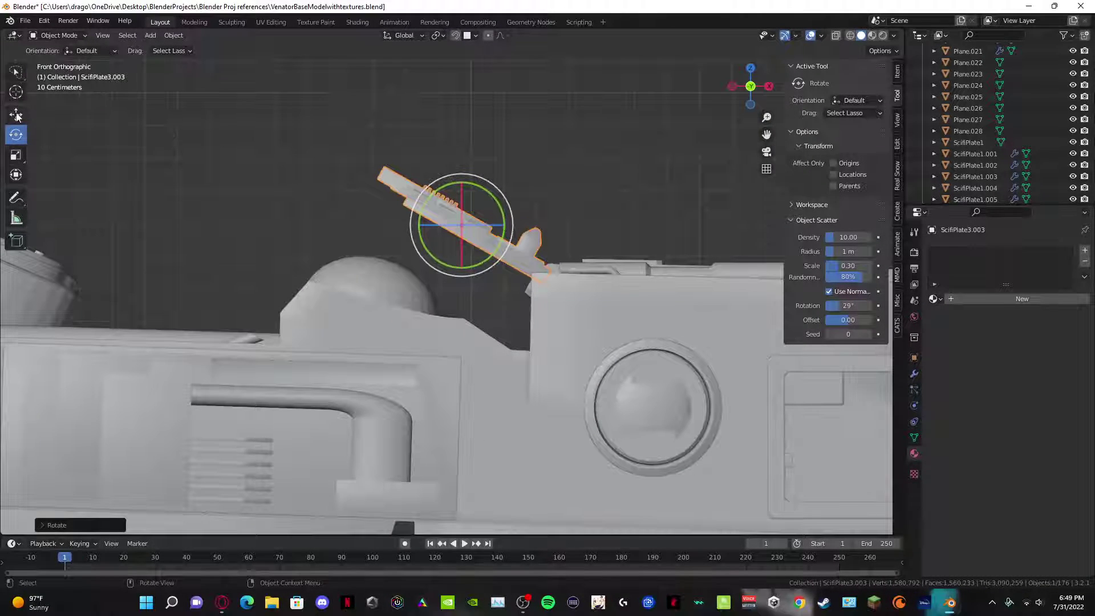
Step: Lower the copied panel plate along Z, shift it along X onto the domed block and flatten its tilt to match the slope
left_click(16, 115)
left_click_drag(465, 194, 444, 296)
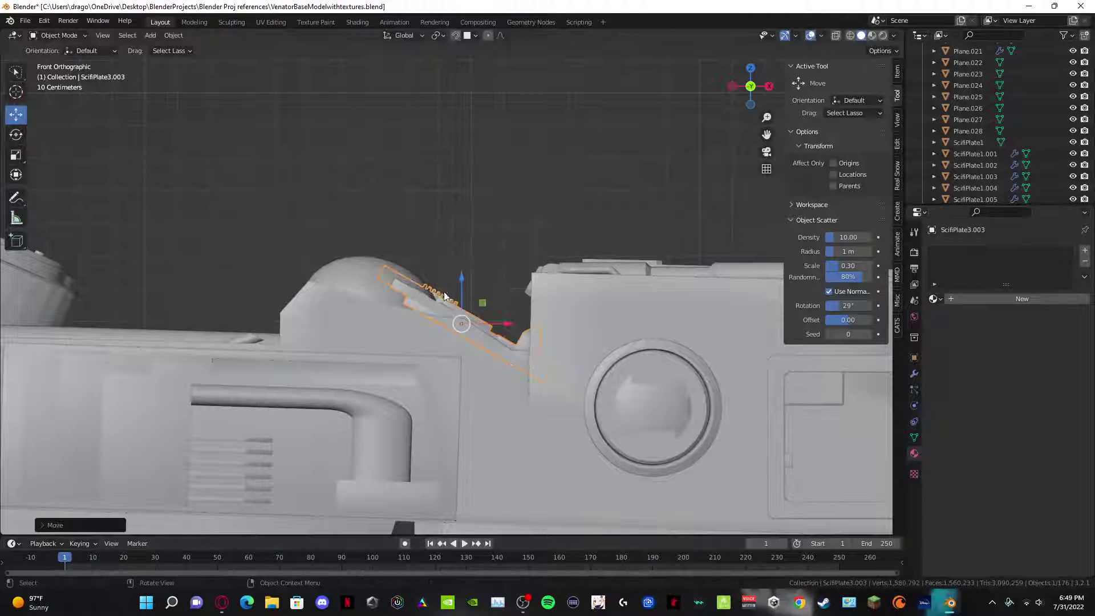
left_click_drag(507, 327, 407, 284)
left_click(19, 137)
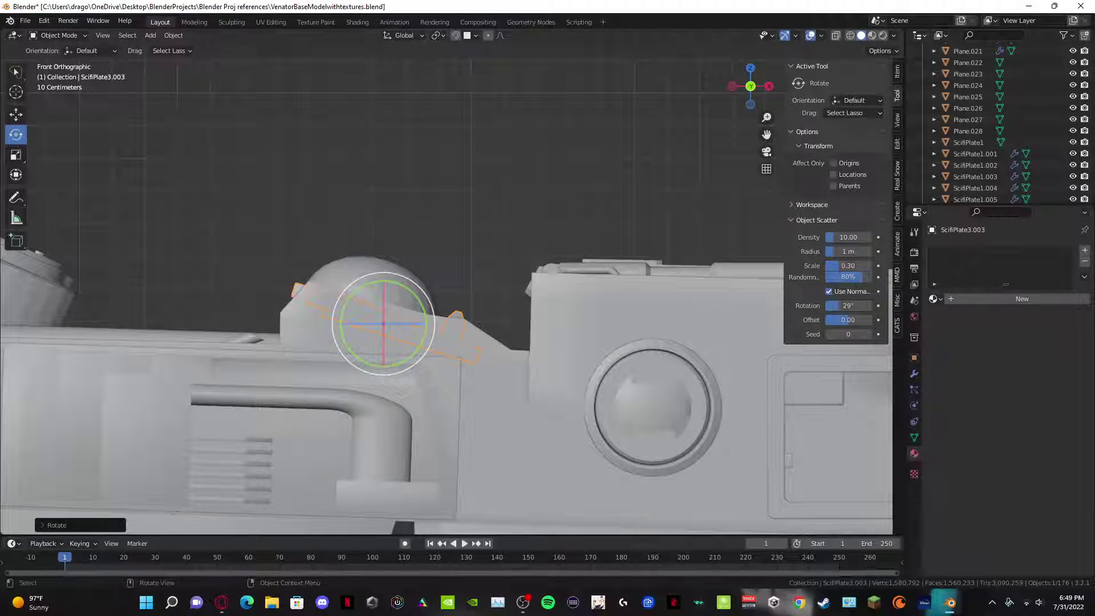
Step: Scale the copied panel plate slightly shorter along X and thicker along Z
left_click(18, 156)
left_click_drag(431, 327, 425, 323)
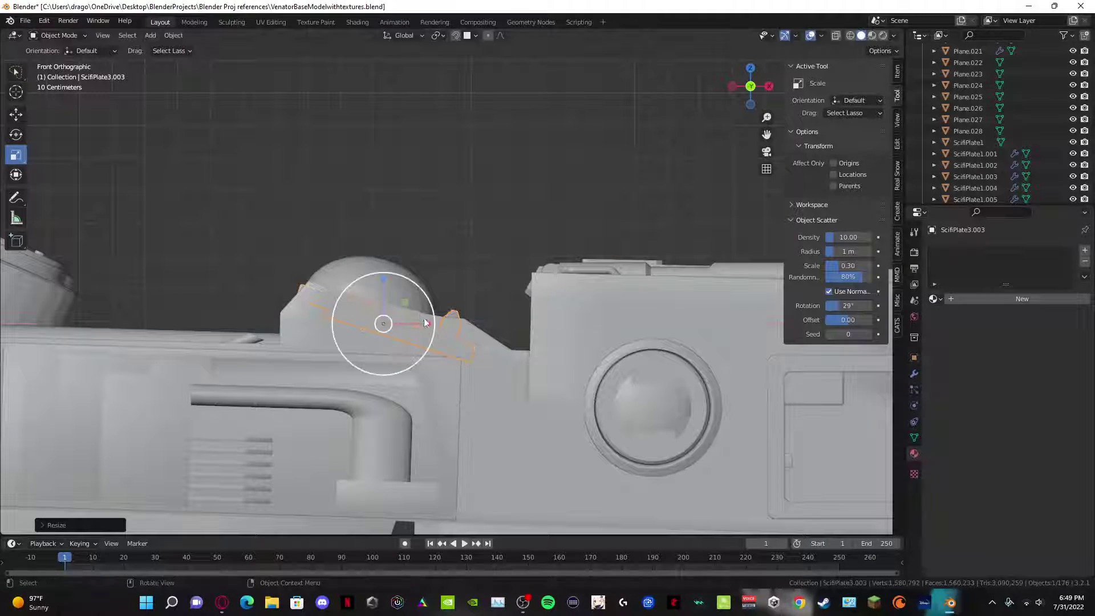
left_click_drag(385, 281, 399, 233)
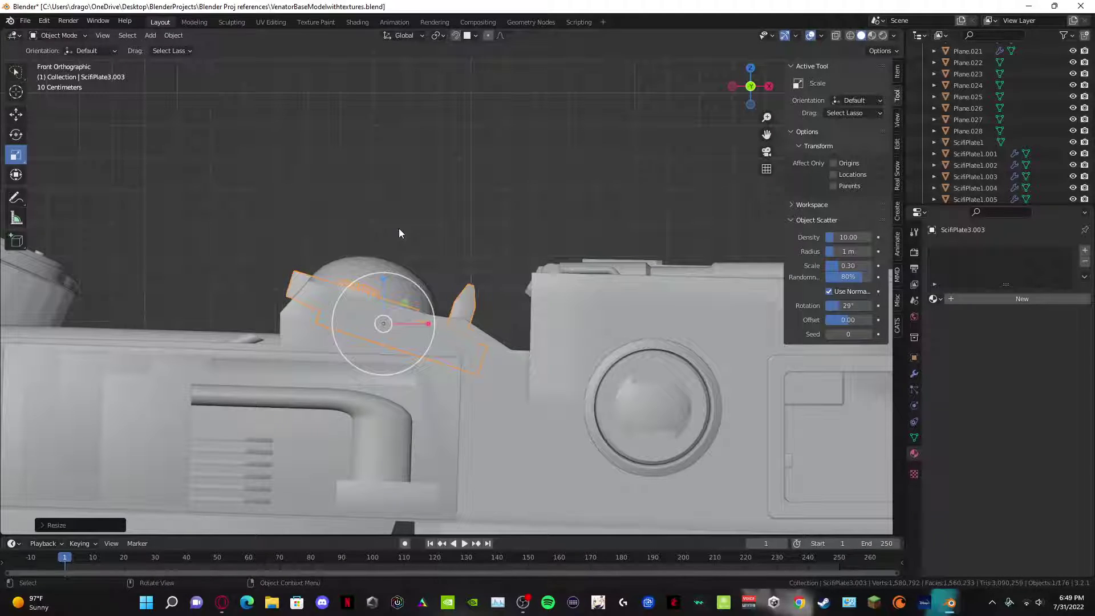
Step: Raise the copied panel plate along Z above the sloped surface and fine-tune its tilt about the Y axis
left_click(8, 115)
left_click_drag(383, 282, 392, 265)
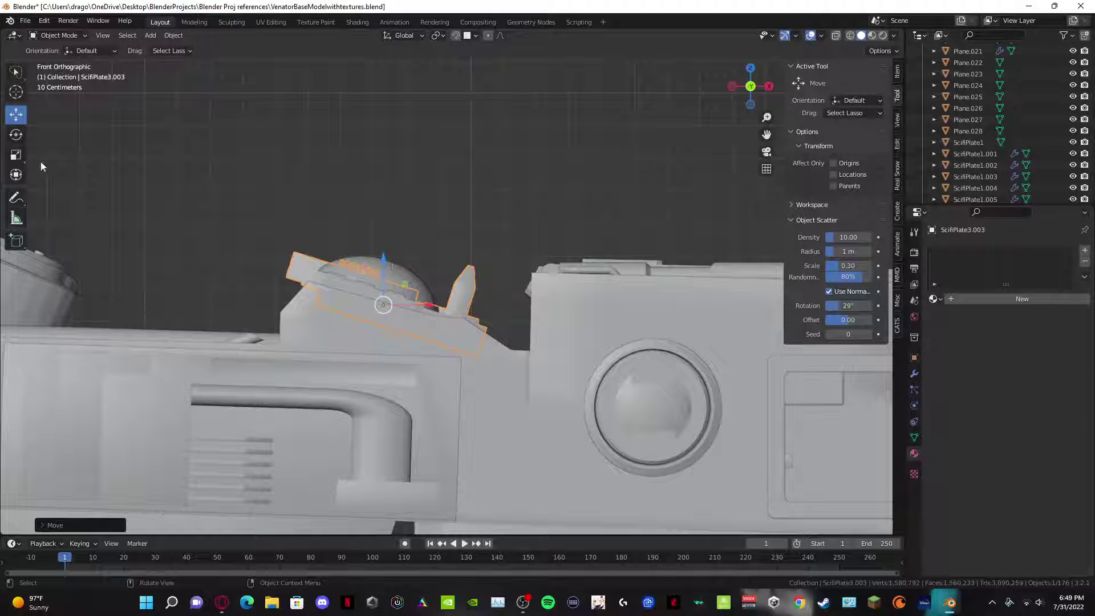
left_click(16, 136)
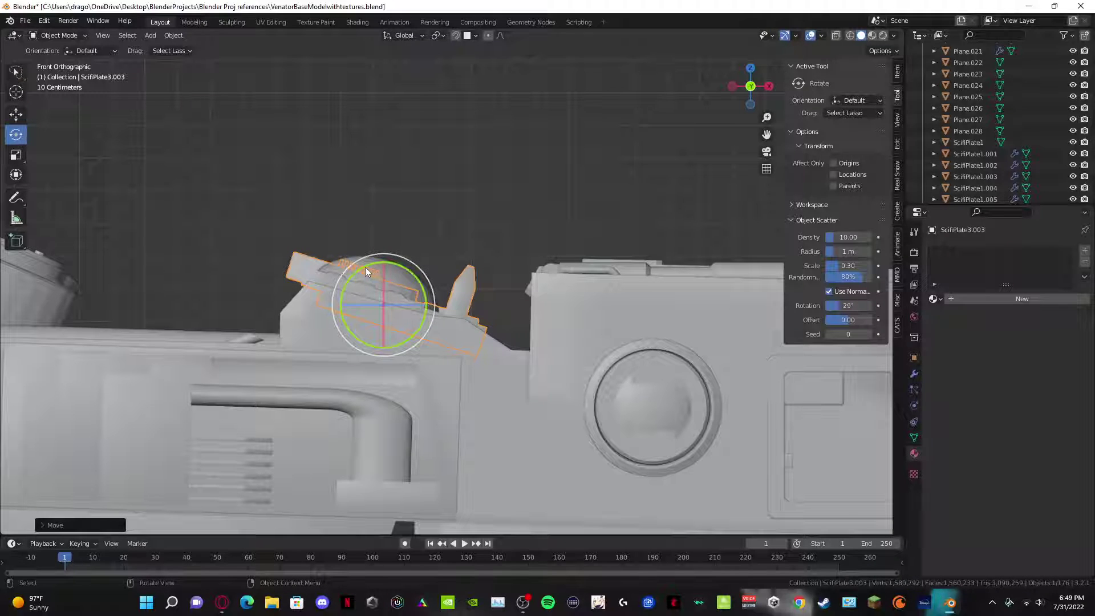
left_click_drag(365, 267, 361, 267)
middle_click_drag(361, 267, 552, 236)
scroll(371, 212, "up", 4)
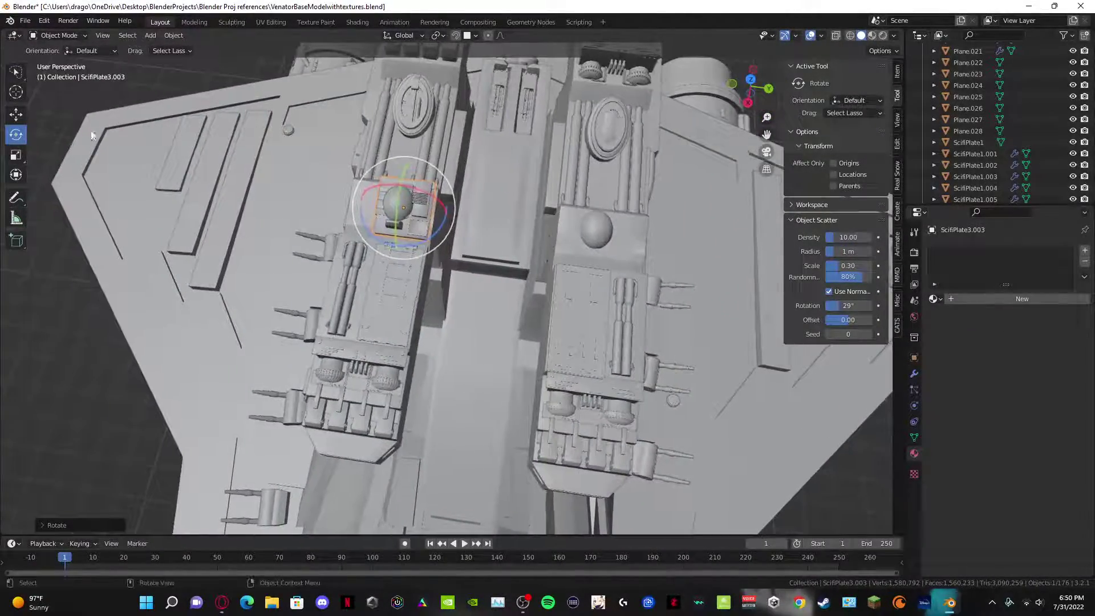
Step: Shift the copied panel plate along Y to centre it on the tower and widen it along Y toward the block's edges
left_click(16, 114)
left_click_drag(450, 218, 435, 211)
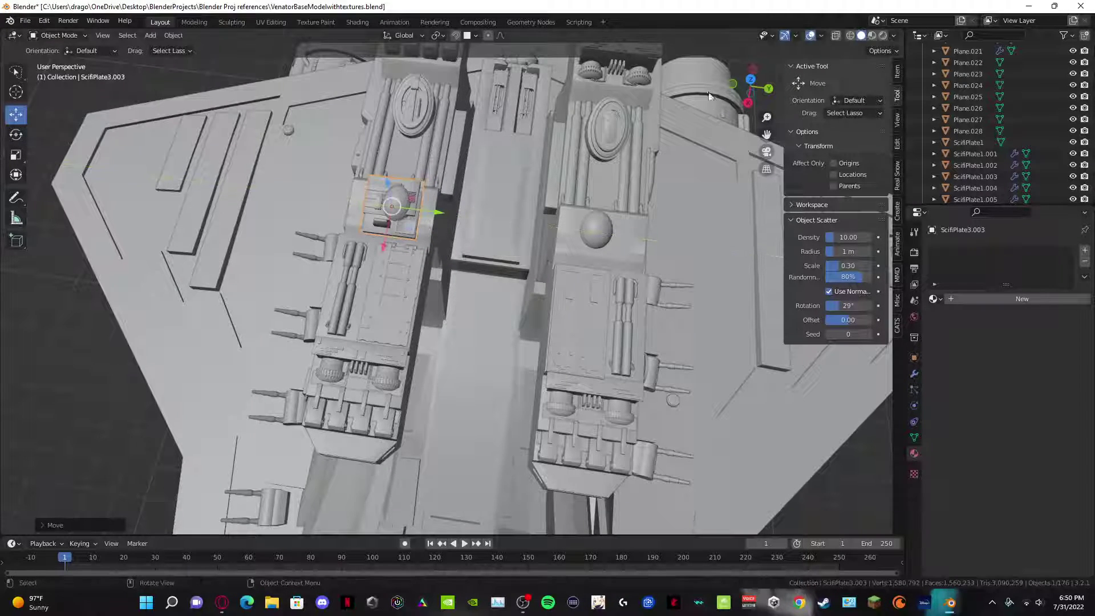
left_click(749, 81)
scroll(438, 209, "up", 1)
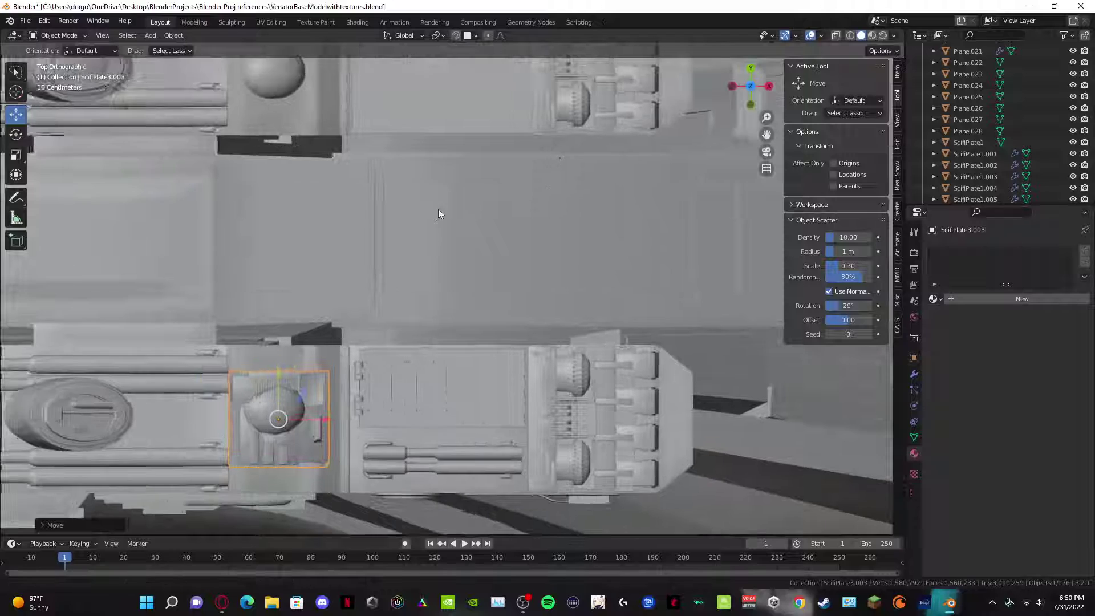
middle_click_drag(397, 238, 517, 149, "shift")
scroll(517, 149, "up", 3)
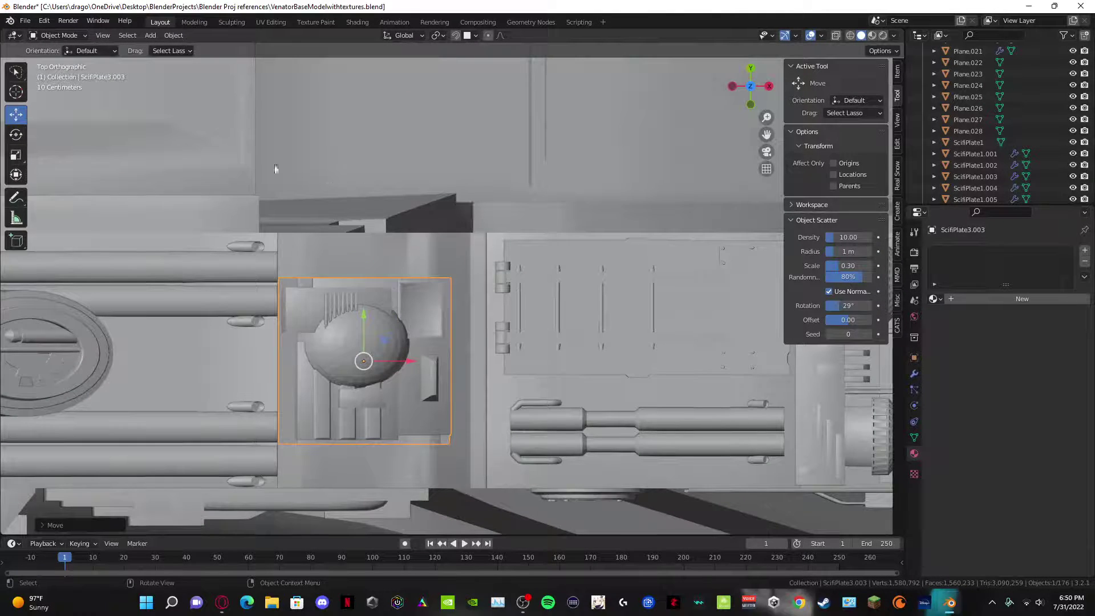
left_click(15, 156)
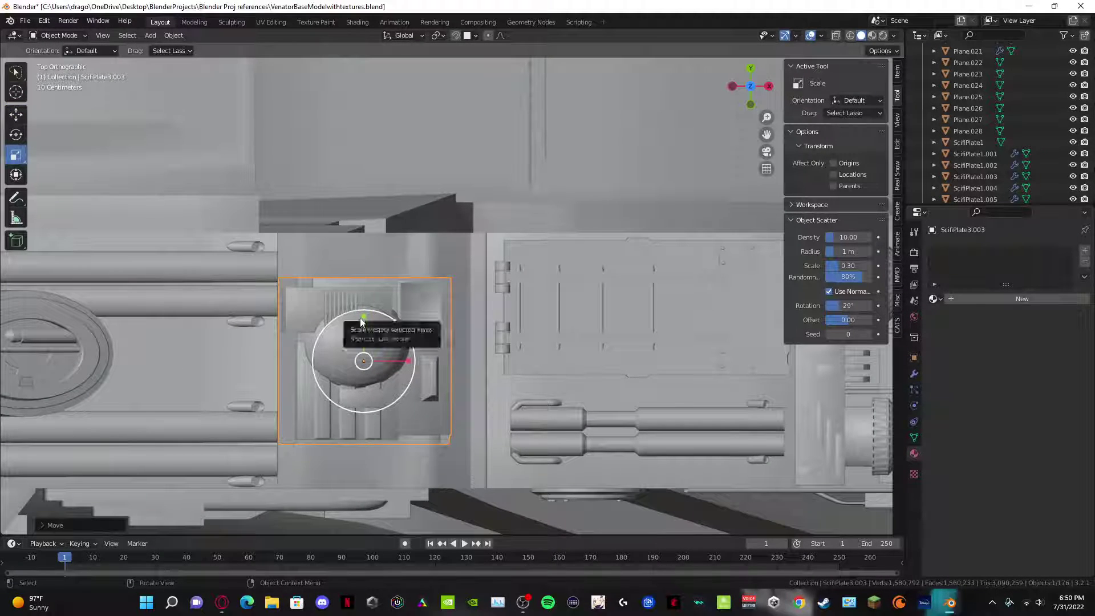
left_click_drag(358, 322, 357, 292)
Step: Shorten the copied panel plate slightly along X, check its fit around the dome and select the bridge object
middle_click_drag(357, 292, 366, 39)
scroll(344, 167, "up", 4)
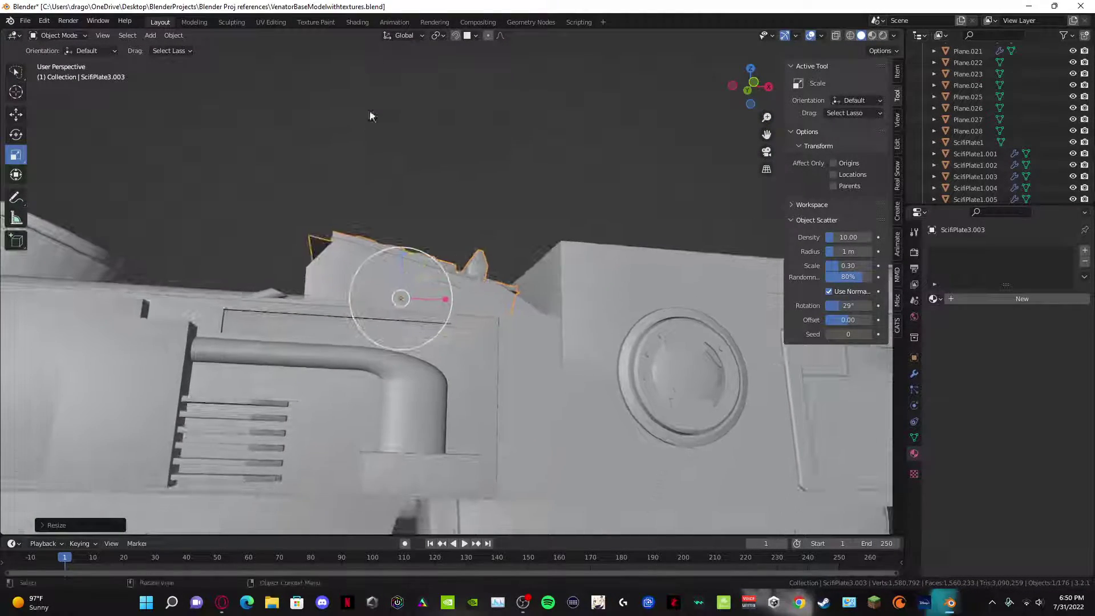
middle_click_drag(370, 112, 372, 207)
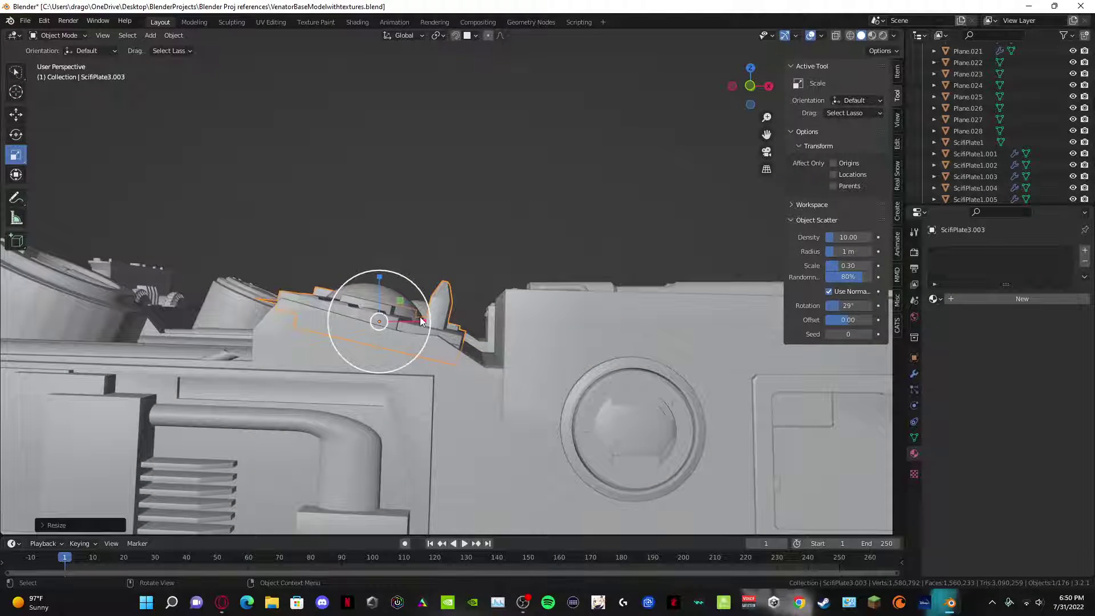
left_click_drag(421, 321, 410, 316)
middle_click_drag(354, 264, 347, 302)
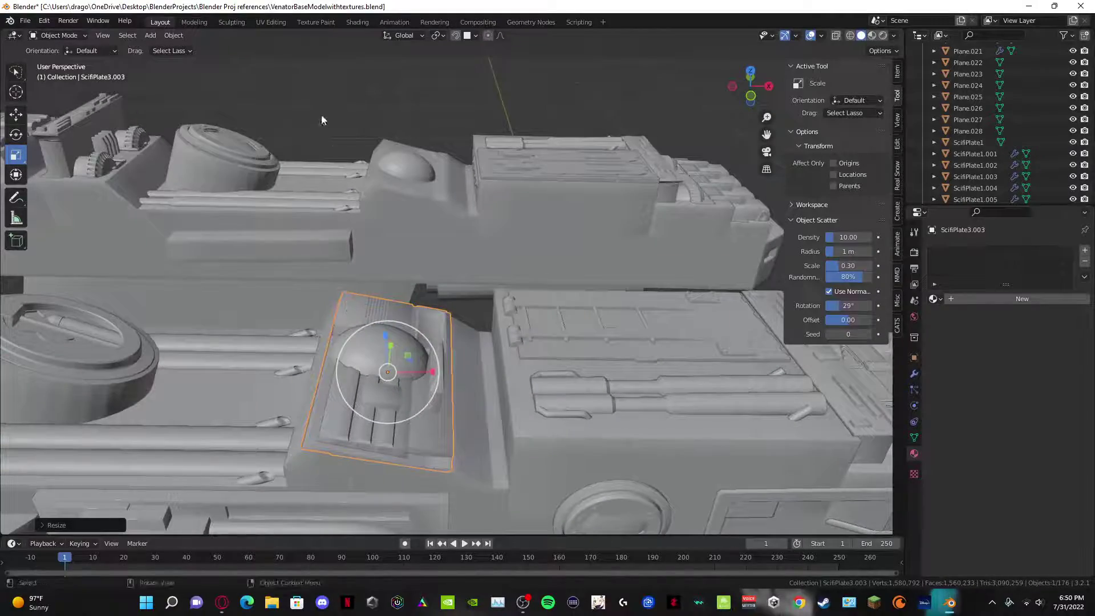
middle_click_drag(321, 120, 436, 275)
left_click(453, 272)
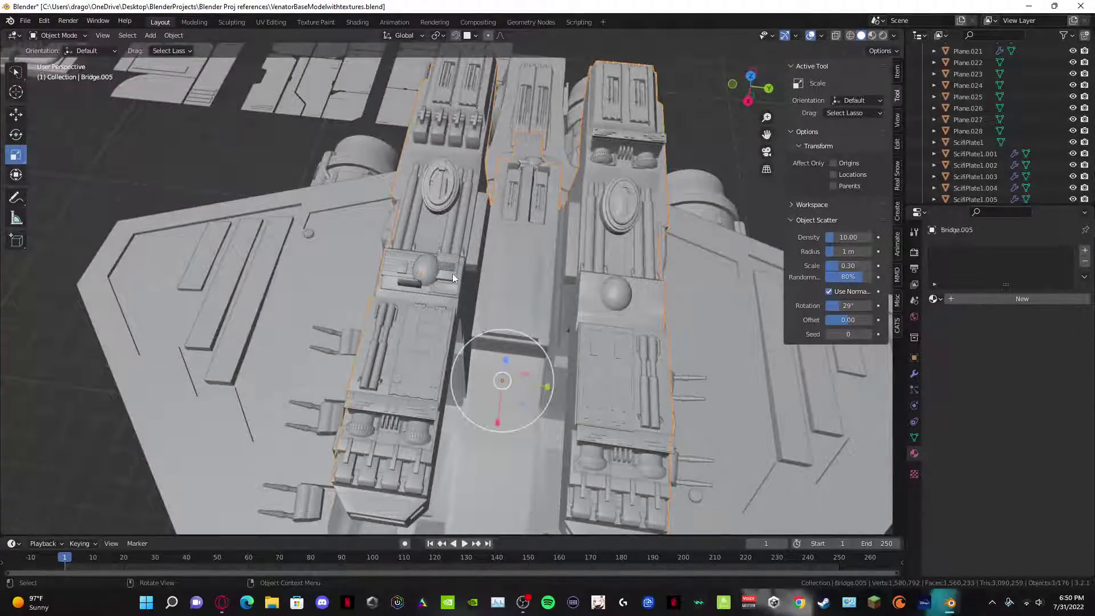
Step: Duplicate the panel plate along Y onto the other bridge tower's dome and rotate the copy 180° about Z
left_click(453, 273)
key("shift+d")
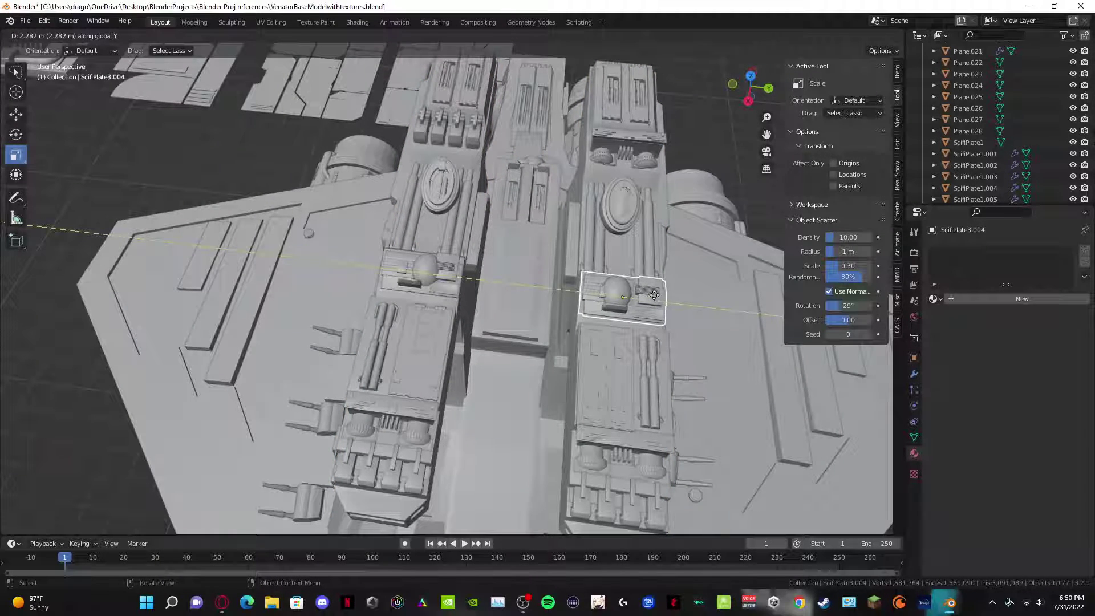
left_click(654, 294)
key("r")
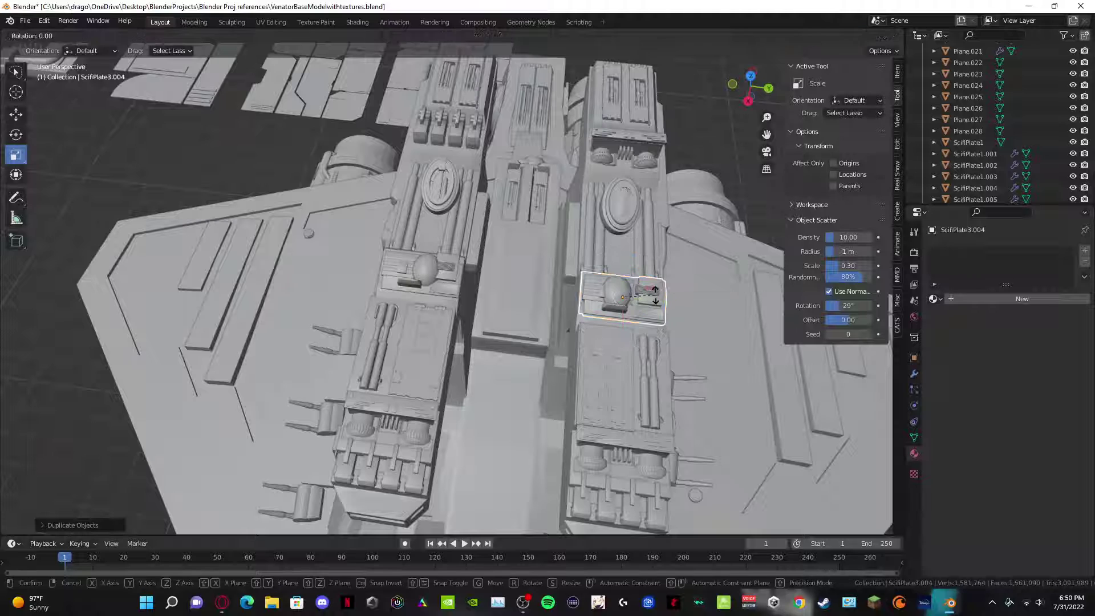
type("z180")
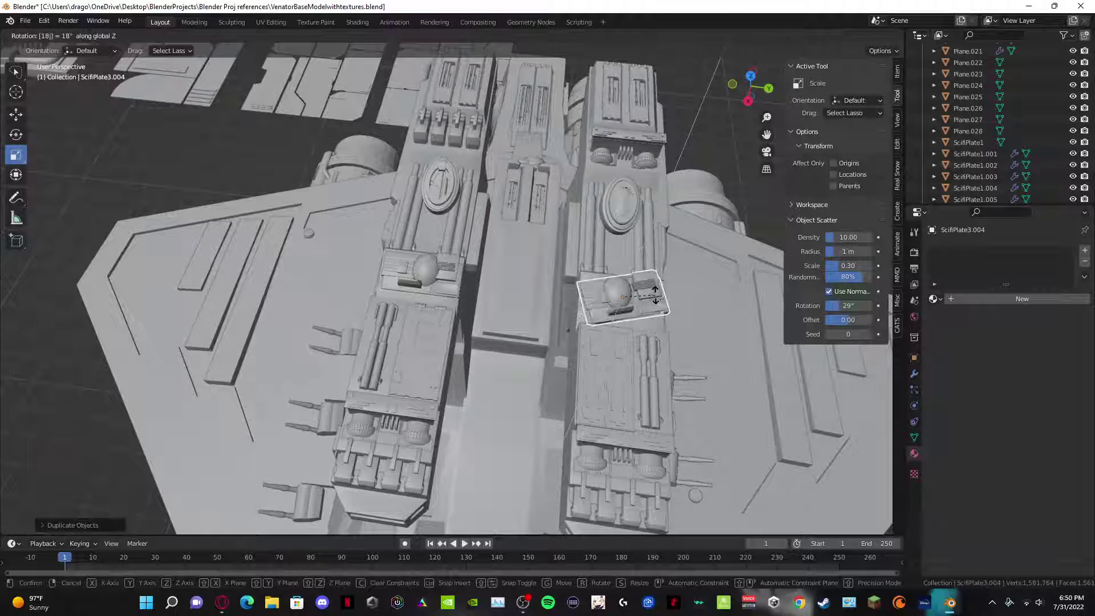
key("Return")
Step: Tilt the duplicated panel plate about the Y axis to follow the sloped surface beneath the dome
middle_click_drag(655, 296, 477, 171)
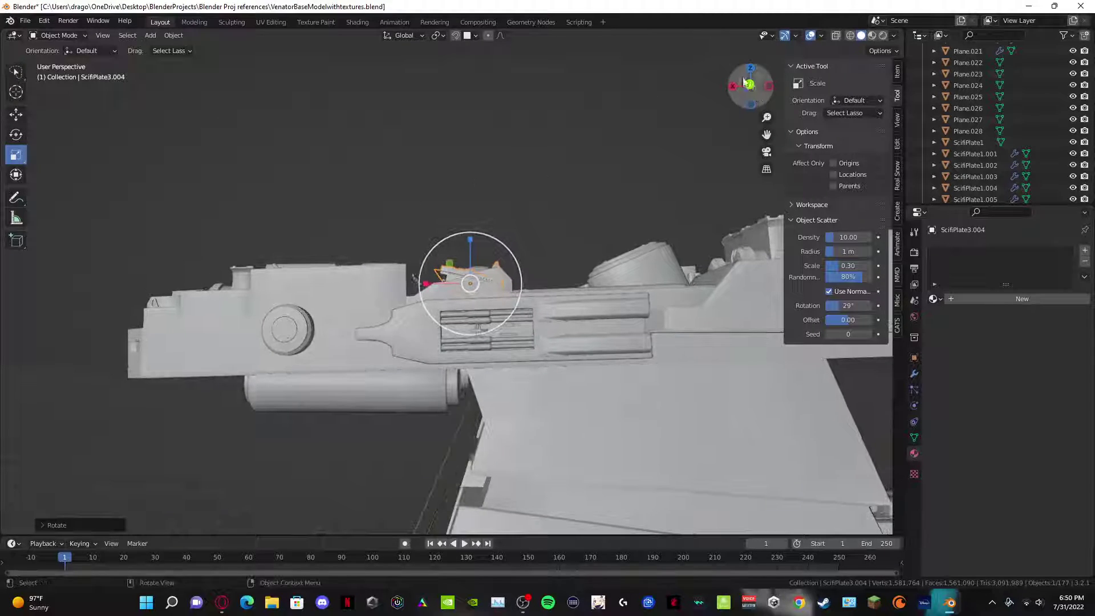
left_click(750, 85)
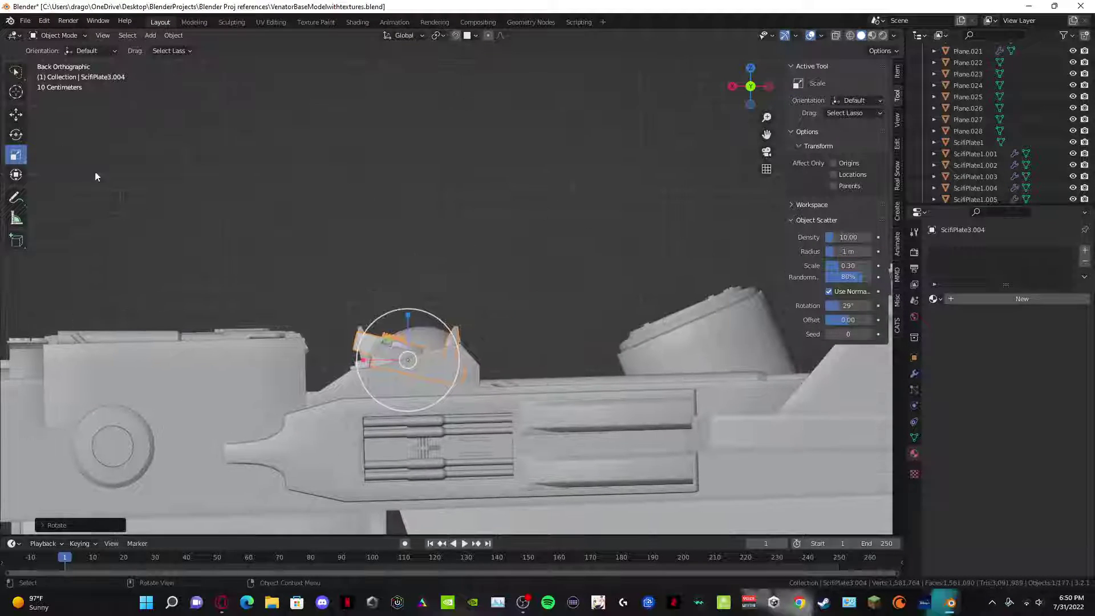
left_click(16, 134)
left_click_drag(434, 327, 409, 318)
middle_click_drag(344, 245, 315, 83)
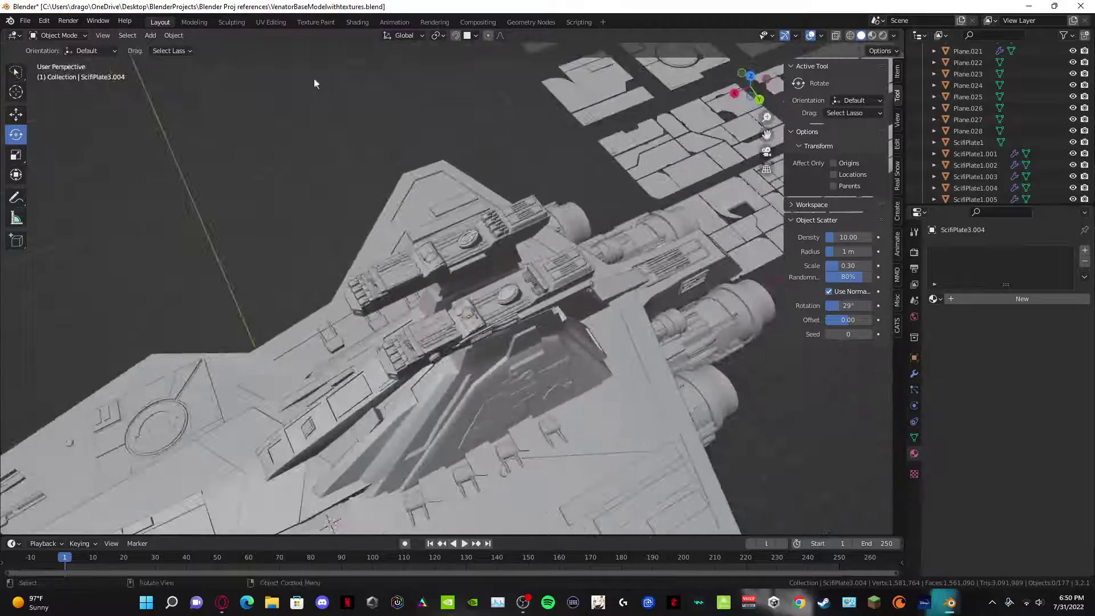
Step: Check both towers' detail parts in top view and save the file
middle_click_drag(299, 171, 456, 194)
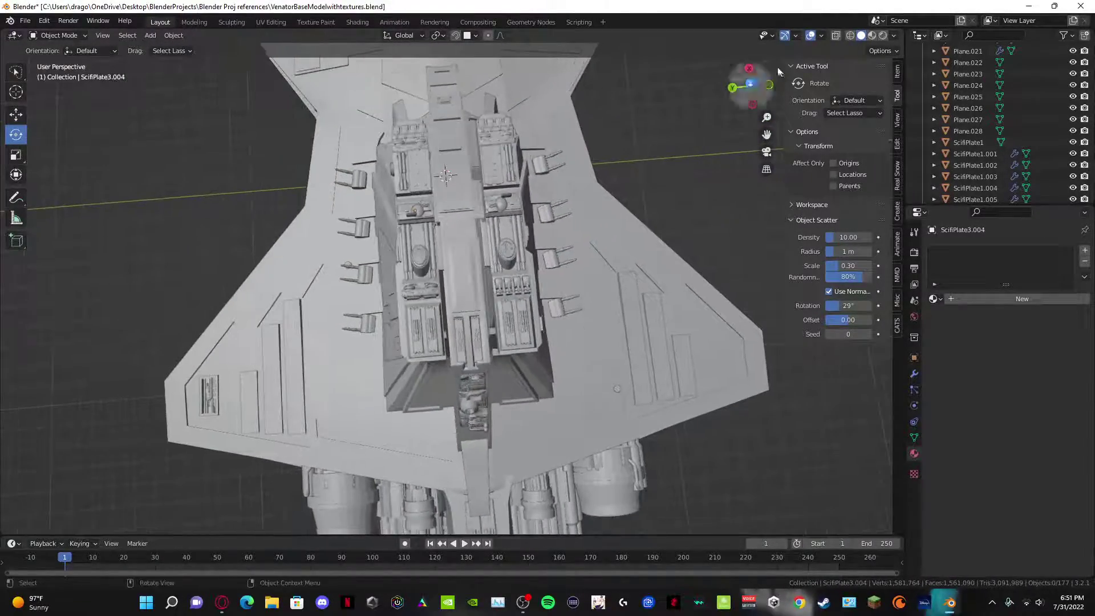
left_click(751, 85)
scroll(566, 175, "up", 6)
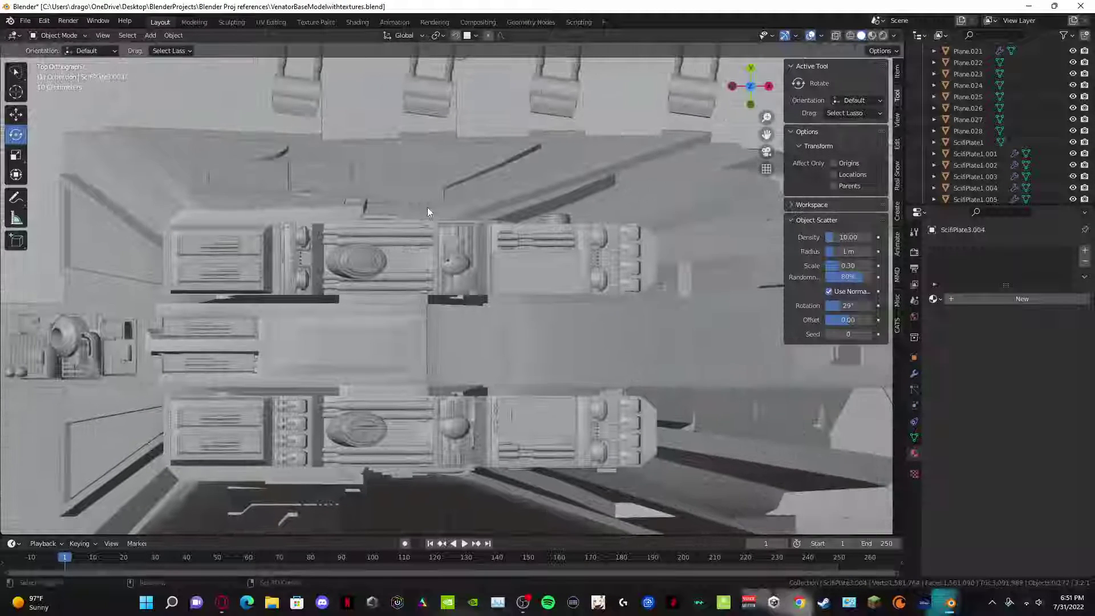
key("shift+s")
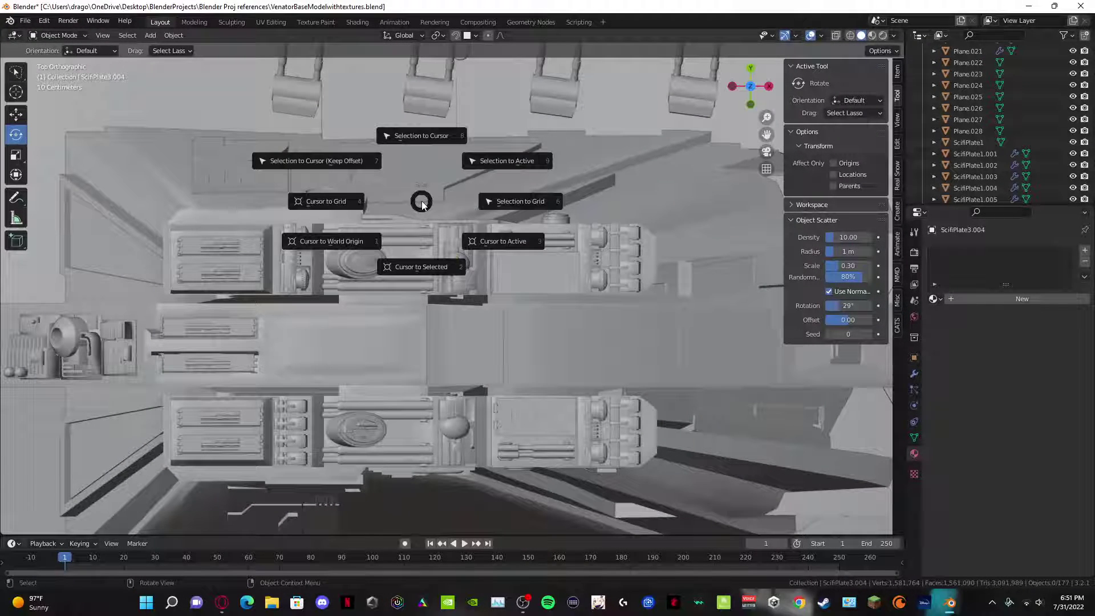
key("Escape")
key("ctrl+s")
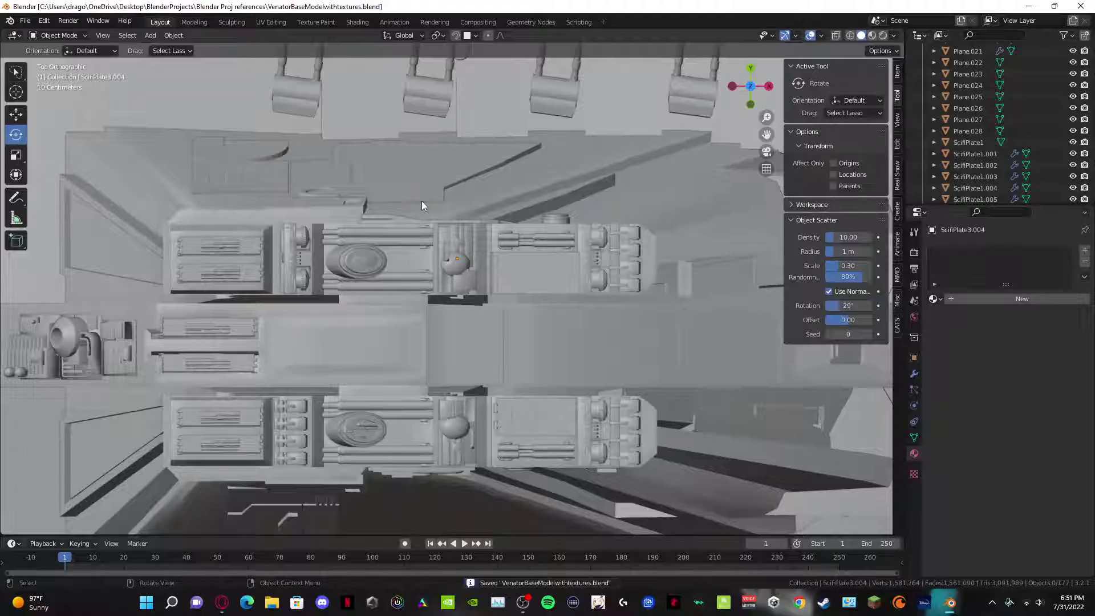
Step: Examine the bridge towers and surrounding hull from several angles for areas that still need detail
middle_click_drag(423, 201, 323, 265)
scroll(488, 324, "up", 5)
middle_click_drag(489, 324, 453, 331, "shift")
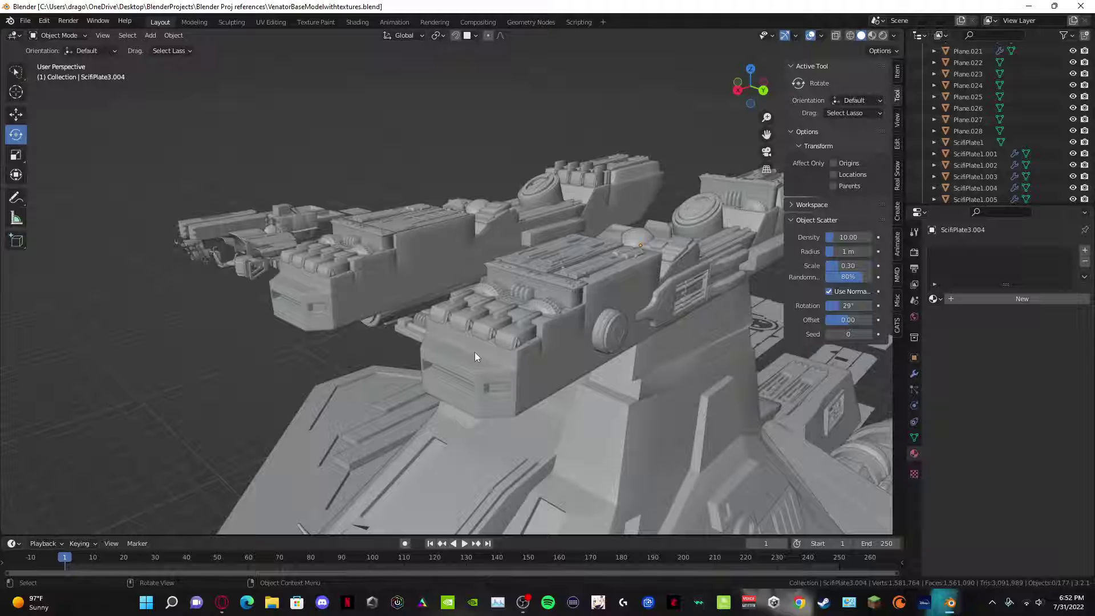
left_click(321, 608)
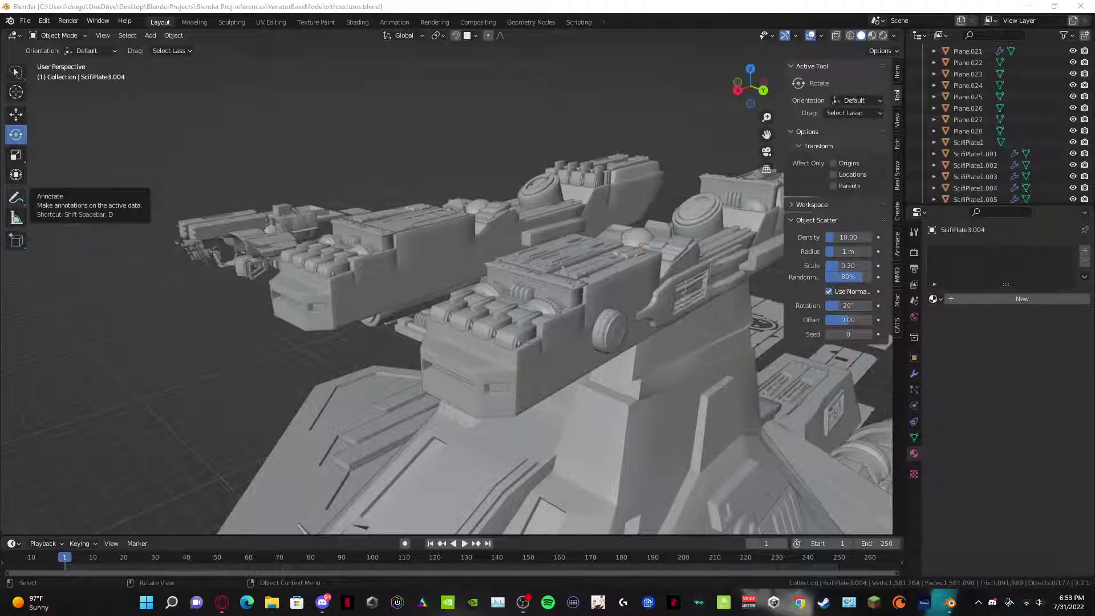
mouse_move(430, 407)
middle_mouse_down()
mouse_move(470, 381)
mouse_move(522, 422)
mouse_move(630, 359)
mouse_move(398, 339)
mouse_move(304, 381)
mouse_move(265, 376)
mouse_move(298, 363)
mouse_move(433, 371)
middle_mouse_up()
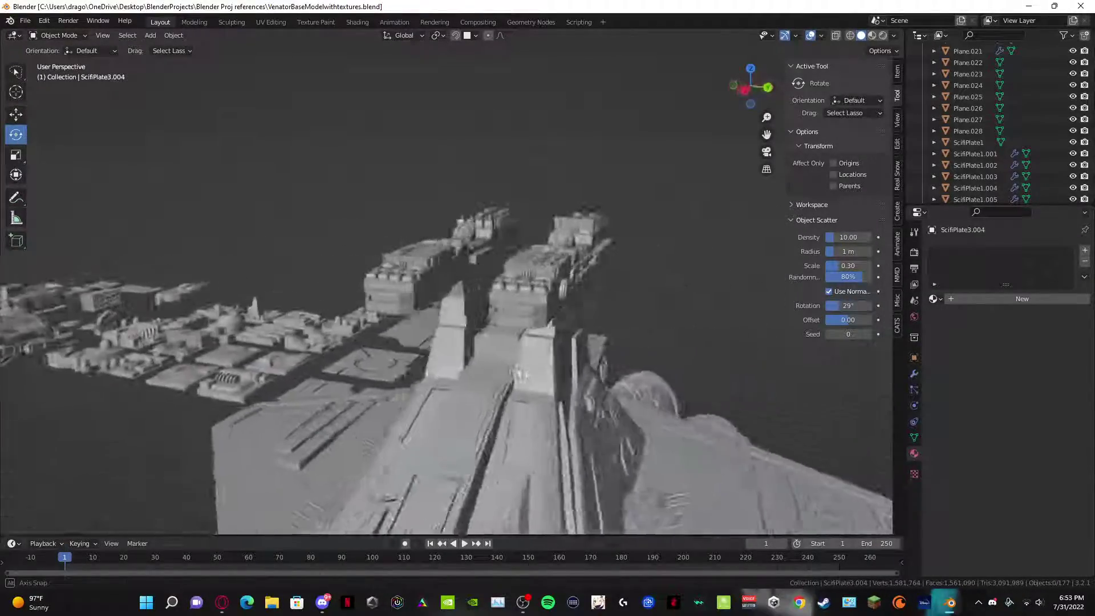
middle_click_drag(516, 371, 511, 305)
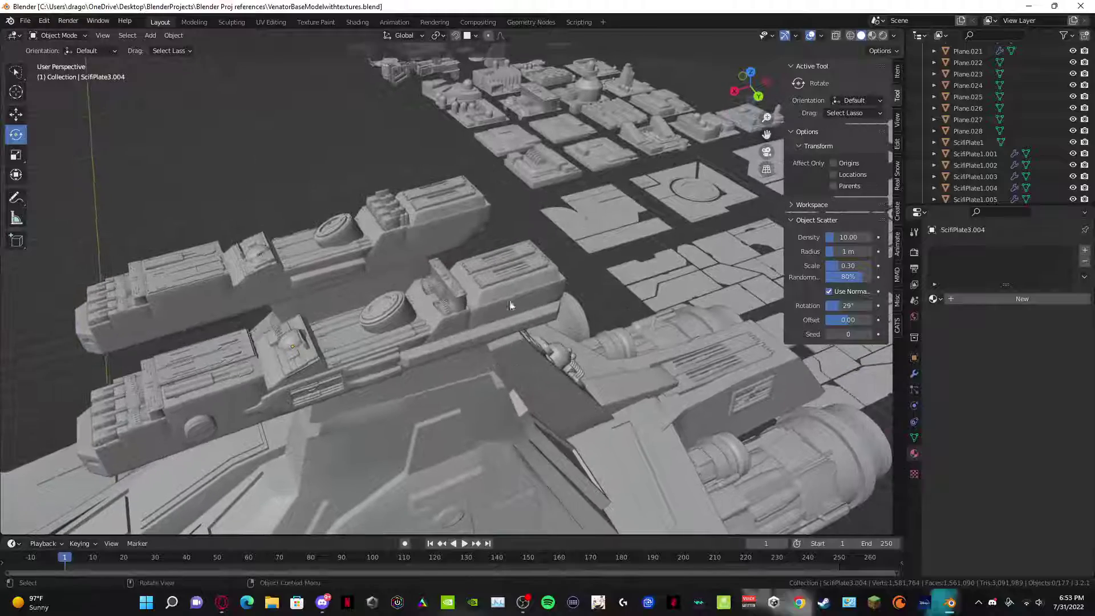
scroll(511, 305, "down", 5)
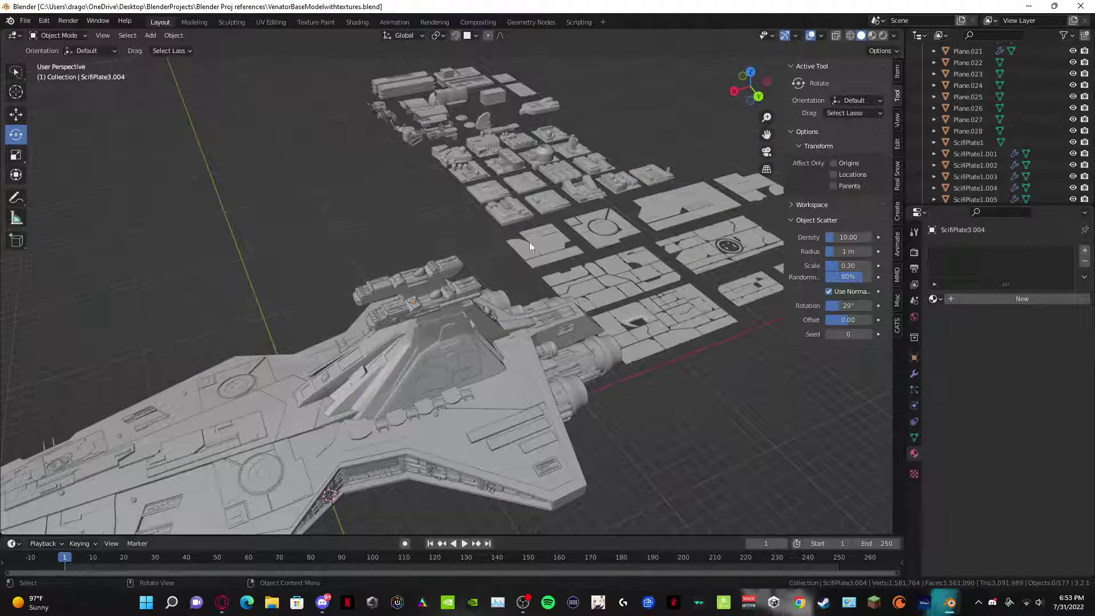
scroll(401, 303, "up", 6)
middle_click_drag(348, 313, 400, 341)
scroll(437, 290, "up", 4)
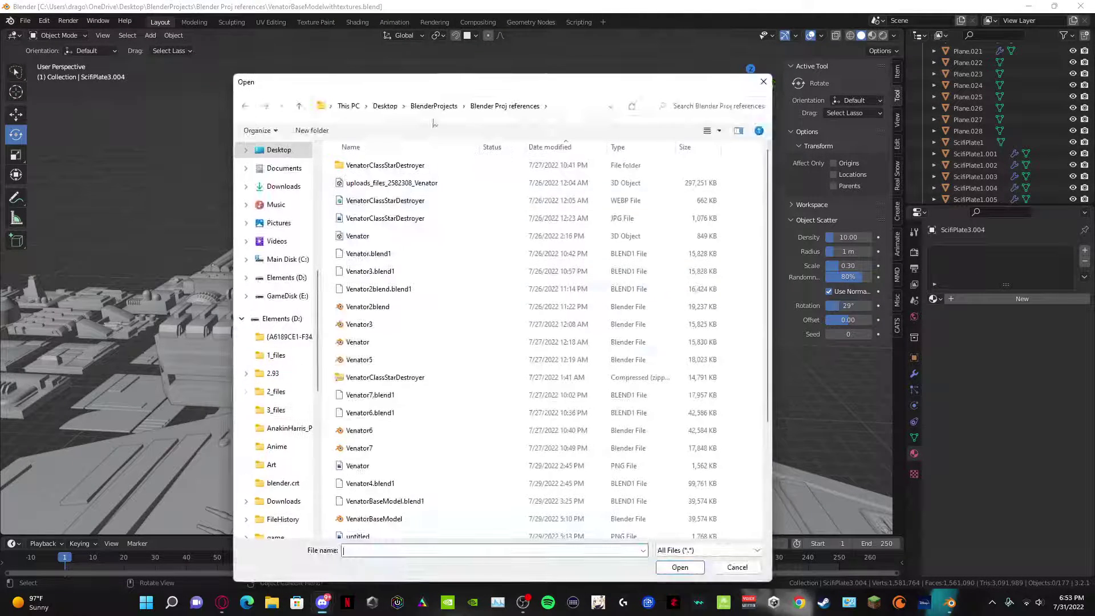
left_click_drag(523, 77, 0, 97)
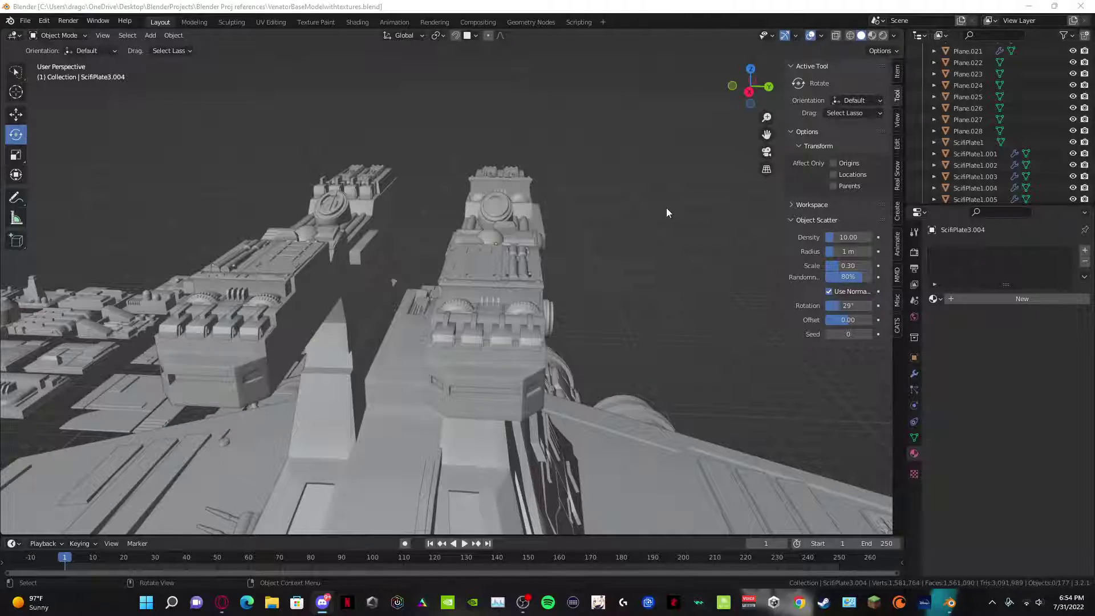
Step: Inspect the tower's side panels and look through the kitbash parts beside the ship for a suitable piece
middle_click_drag(666, 207, 423, 542)
left_click(456, 491)
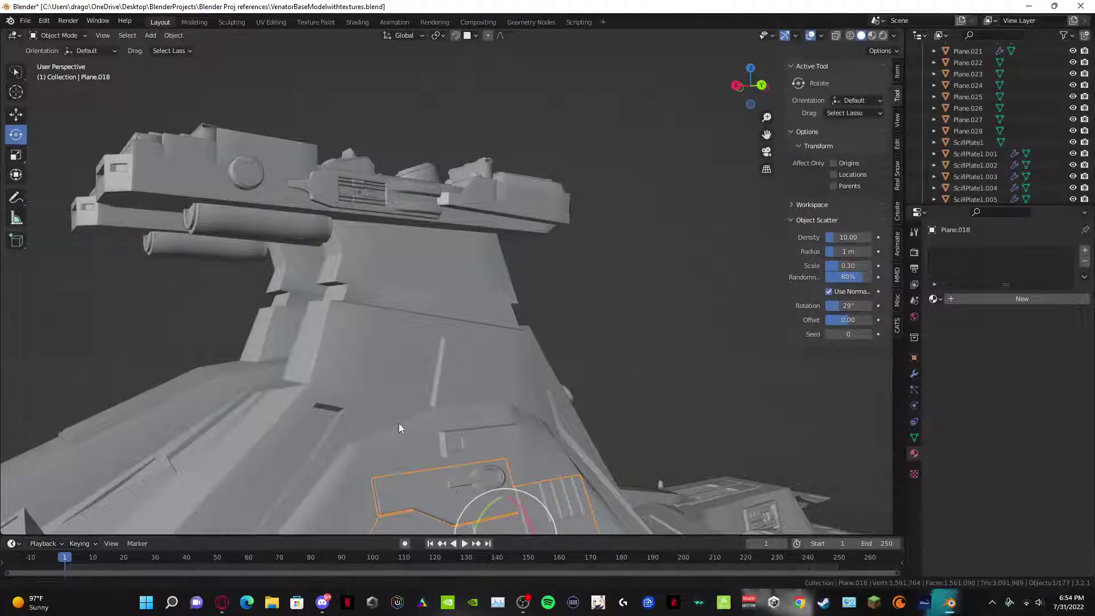
middle_click_drag(398, 424, 531, 362)
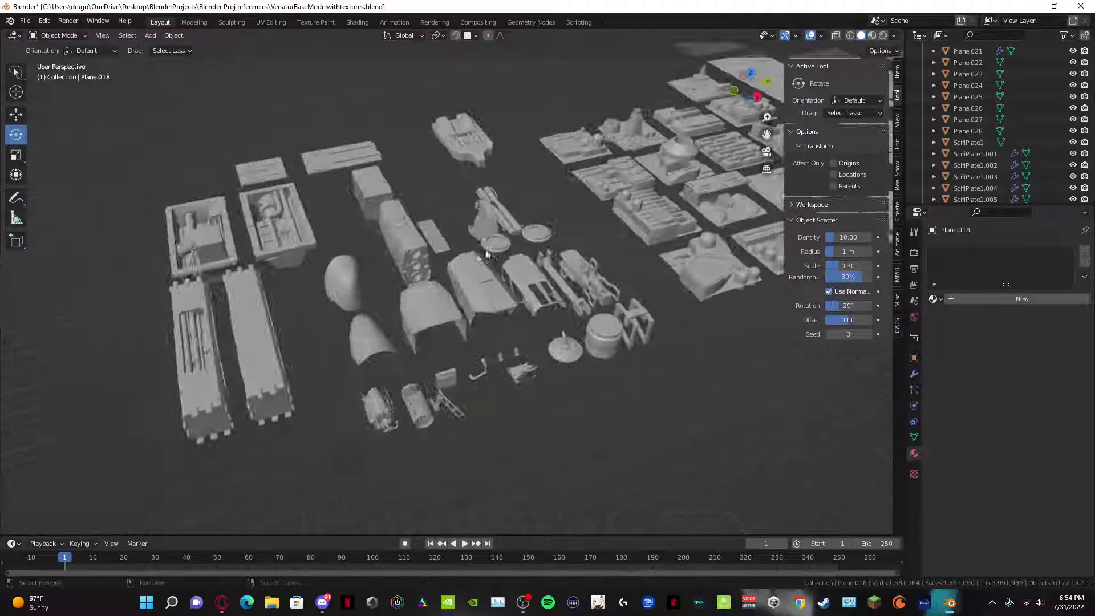
left_click(530, 362)
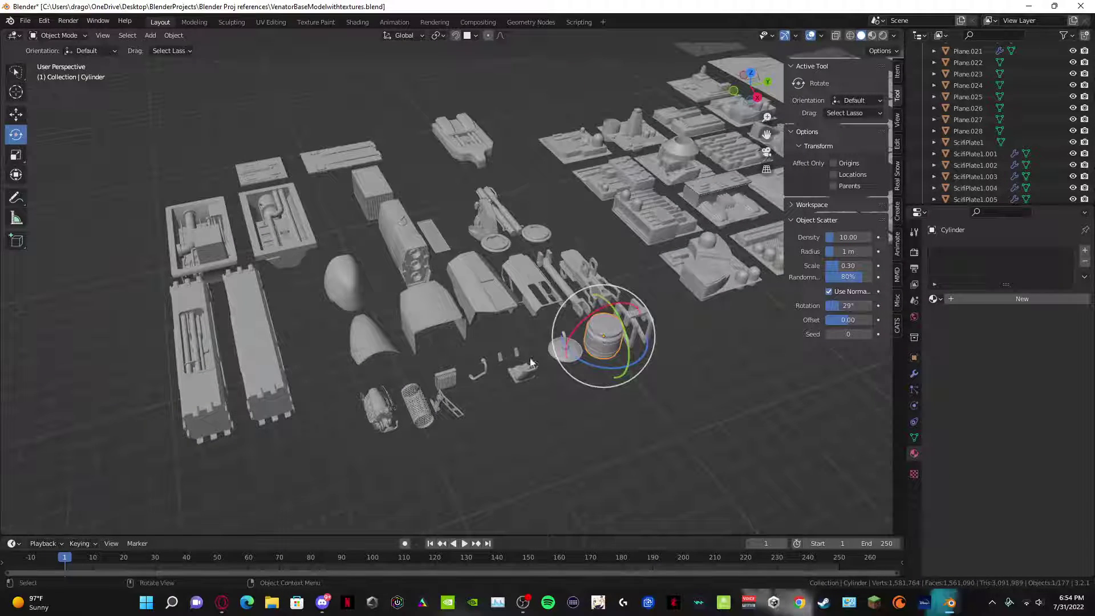
left_click(495, 242)
left_click(461, 138)
left_click(346, 154)
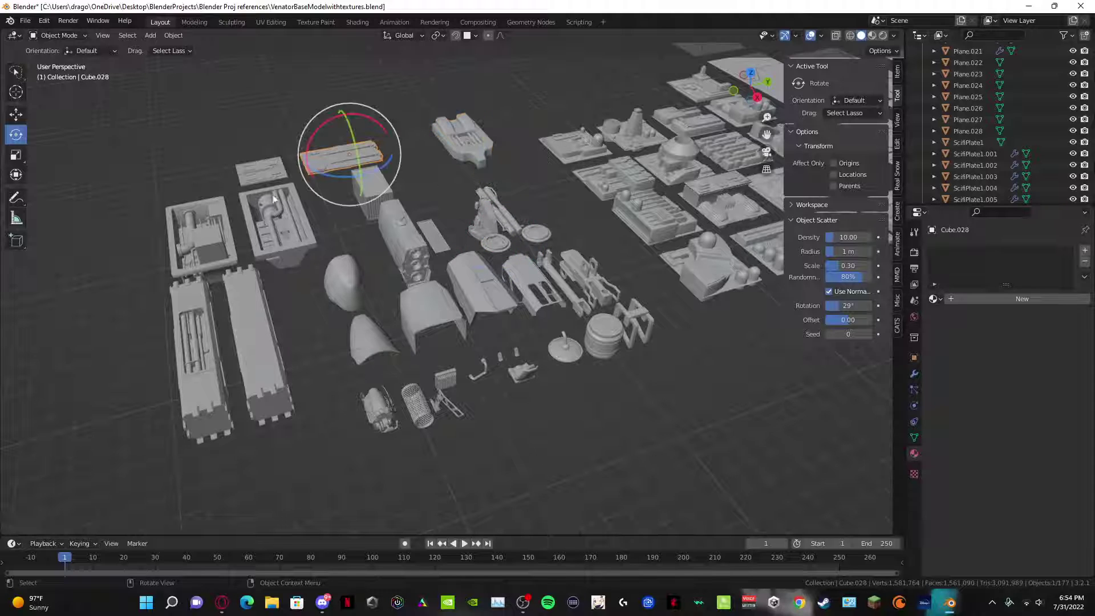
left_click(274, 200)
left_click(203, 237)
Step: Duplicate the long block with the recessed pipes in the kitbash parts collection
left_click(175, 334)
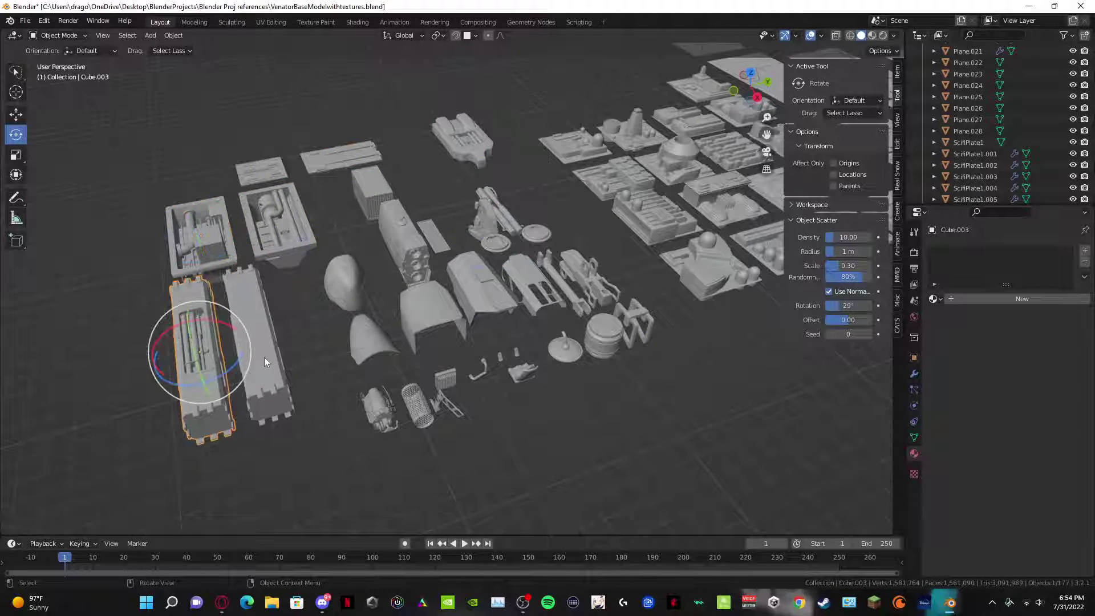
key("KP_1")
scroll(541, 268, "up", 8)
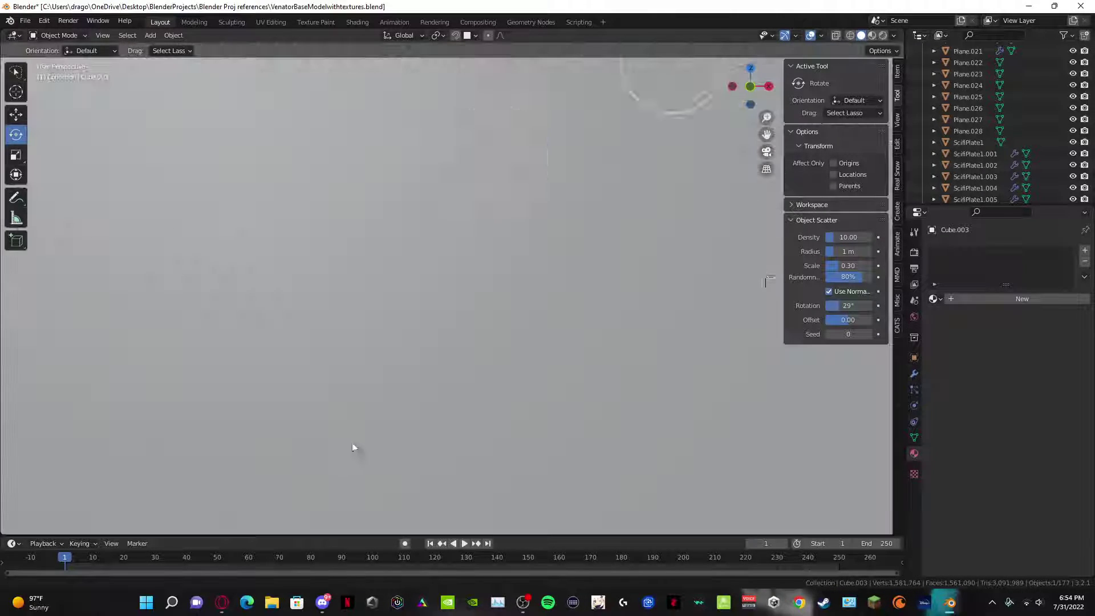
scroll(353, 447, "down", 8)
middle_click_drag(379, 435, 399, 346)
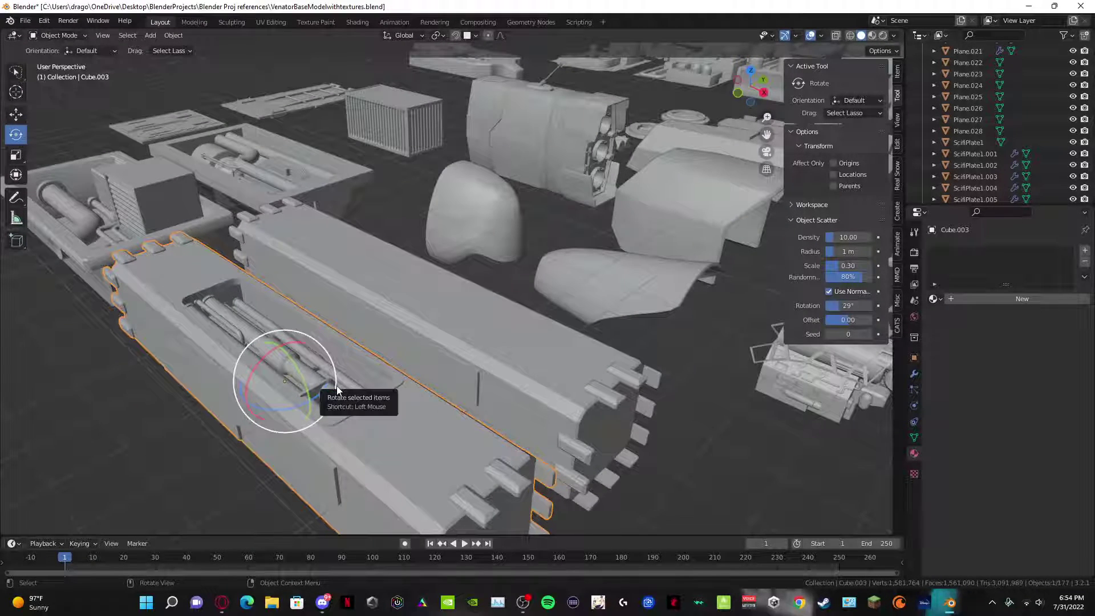
key("shift+d")
left_click(542, 190)
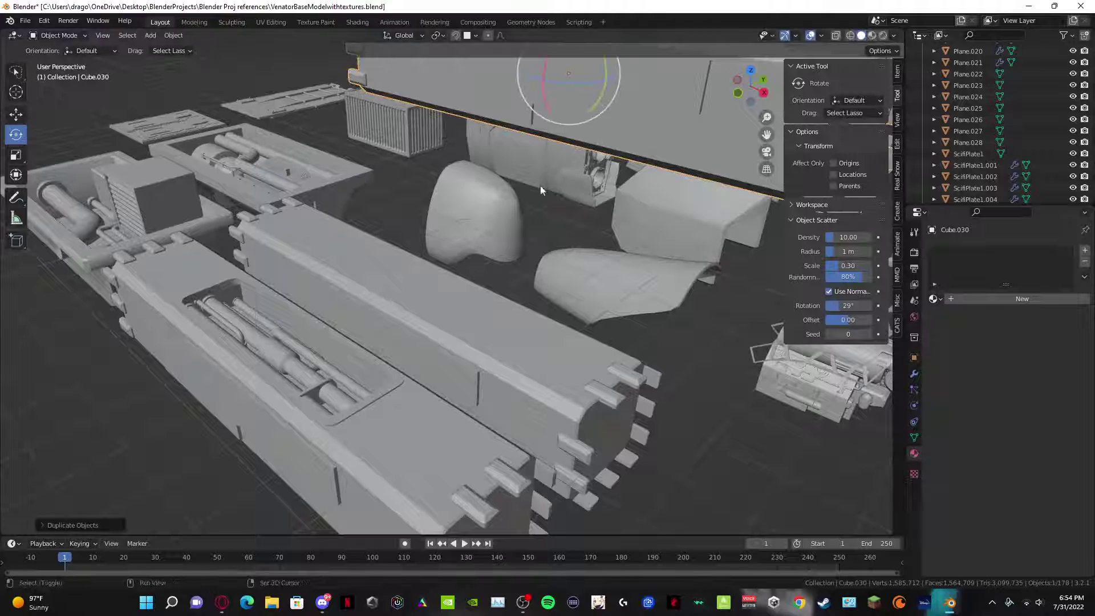
Step: Move the copied pipe block out of the parts collection toward the ship's bridge towers
scroll(542, 190, "down", 6)
middle_click_drag(519, 216, 151, 427, "shift")
left_click(16, 118)
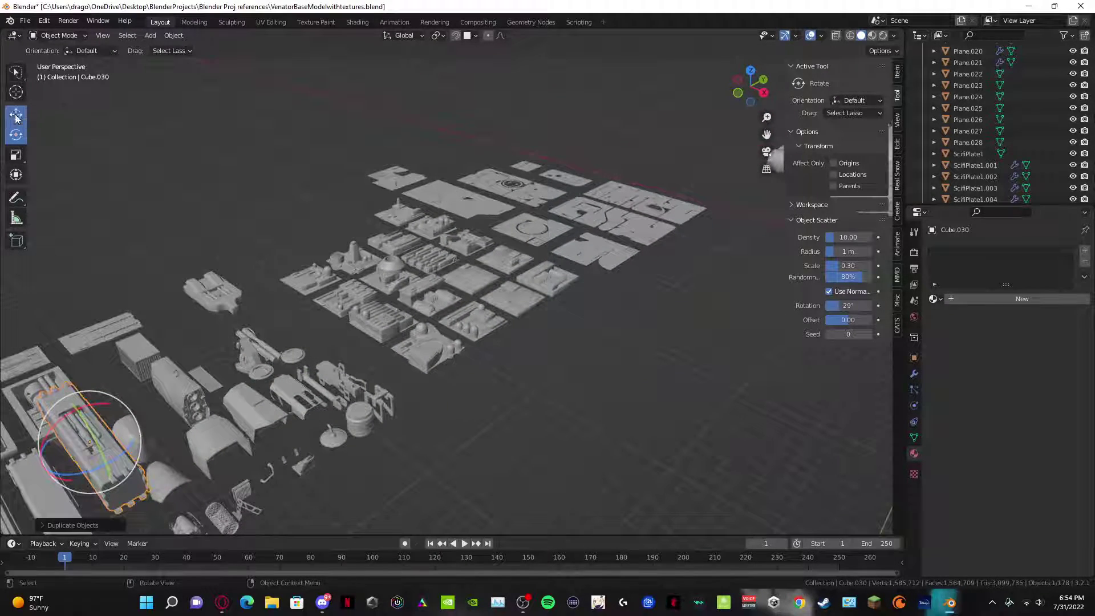
left_click_drag(136, 421, 753, 188)
middle_click_drag(725, 211, 114, 393, "shift")
scroll(308, 296, "up", 2)
scroll(419, 258, "up", 3)
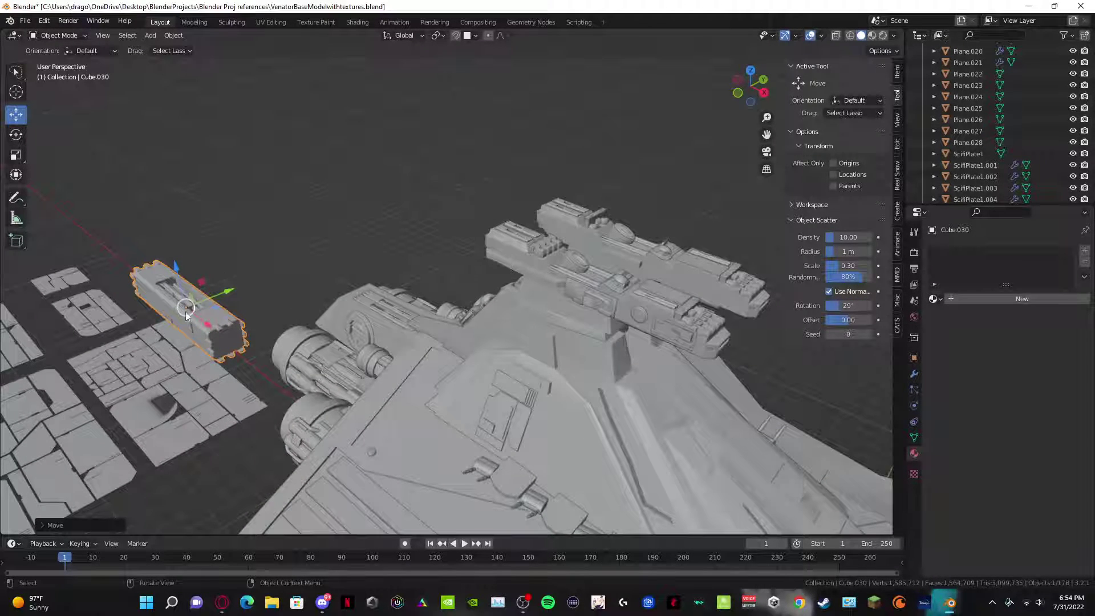
left_click_drag(186, 308, 385, 240)
Step: Shift the copied pipe block along X to the bridge tower and raise it along Z to the tower's height
middle_click_drag(385, 239, 574, 228)
scroll(499, 247, "up", 4)
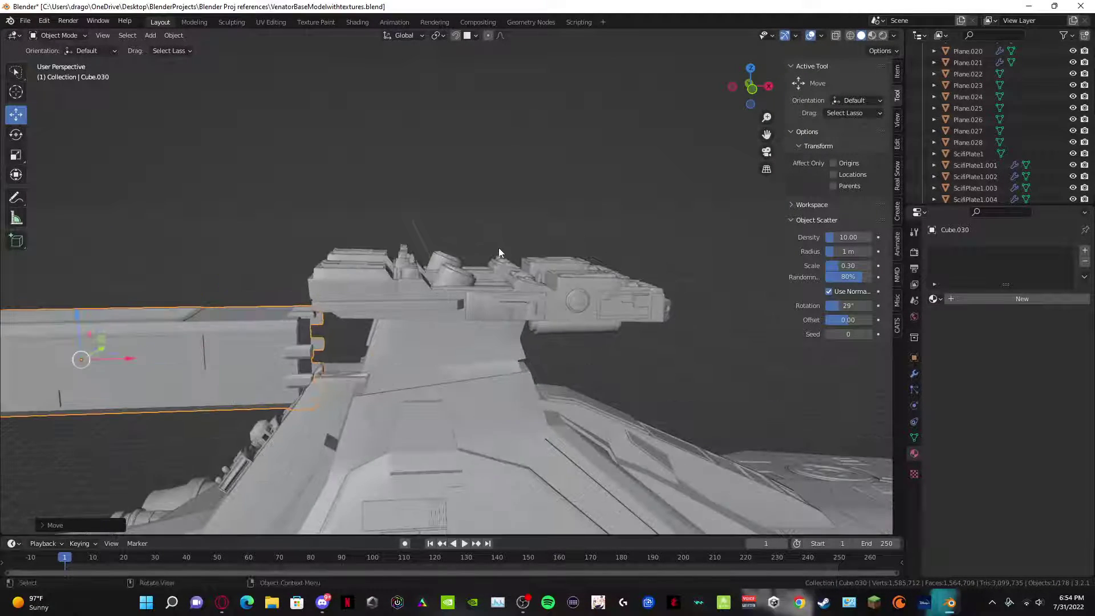
left_click_drag(228, 363, 485, 363)
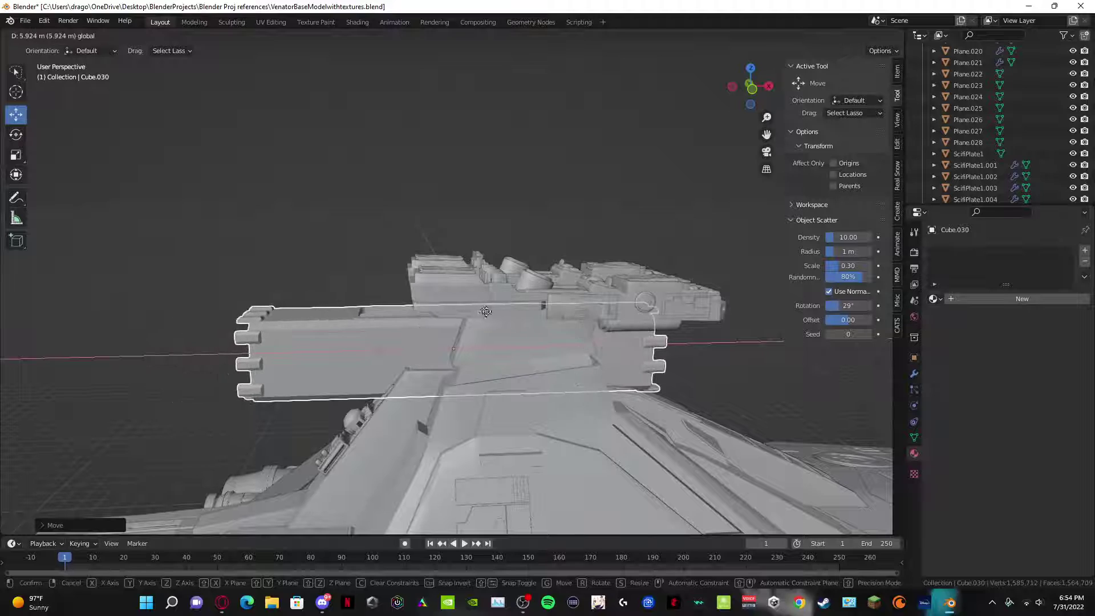
left_click_drag(452, 324, 460, 270)
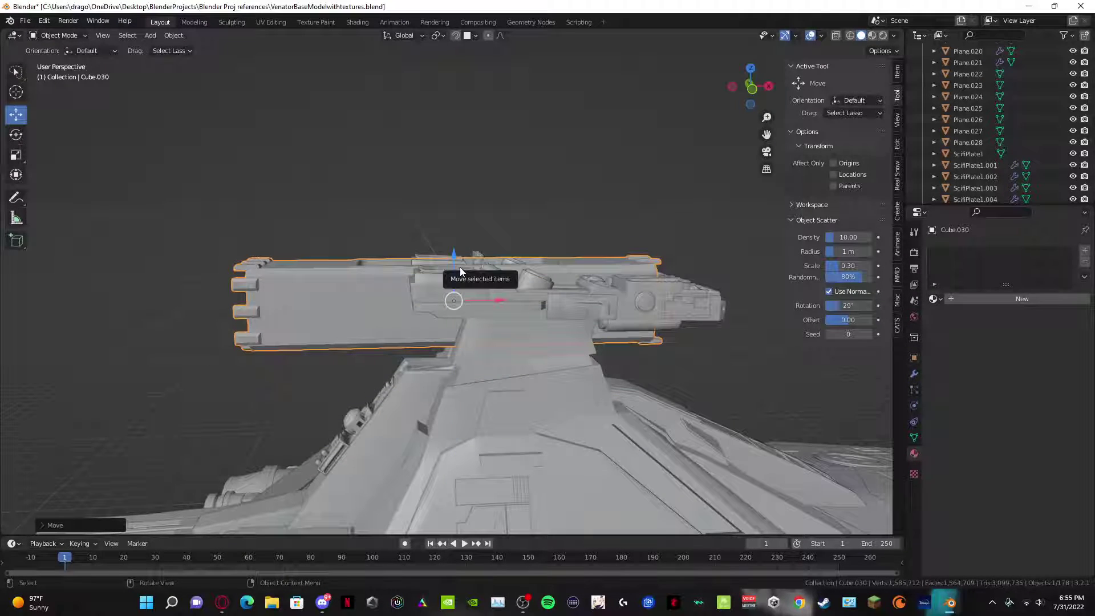
Step: Rotate the copied pipe block 90° about X so its recessed pipes face sideways
key("r")
key("x")
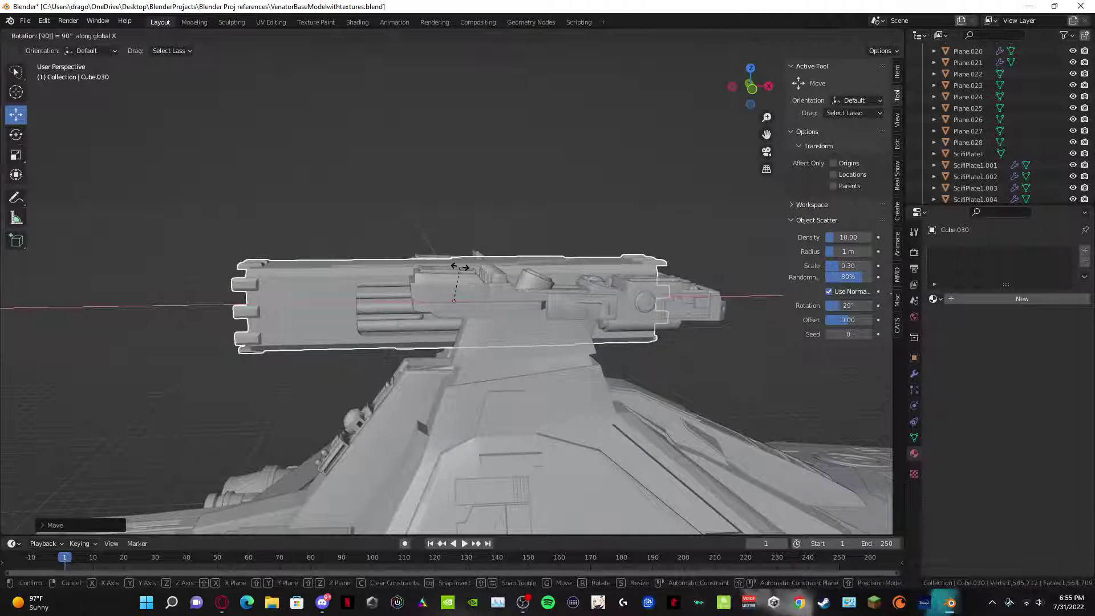
left_click(440, 266)
Step: Scale the copied pipe block down and move it against the side of the bridge tower's rear section
key("s")
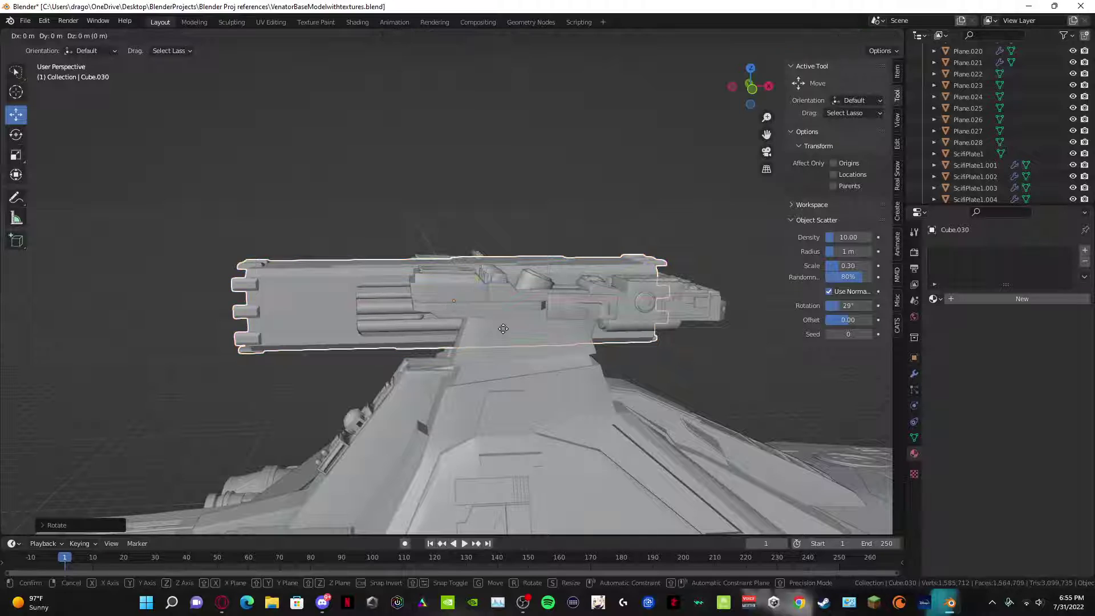
middle_click_drag(441, 316, 363, 323)
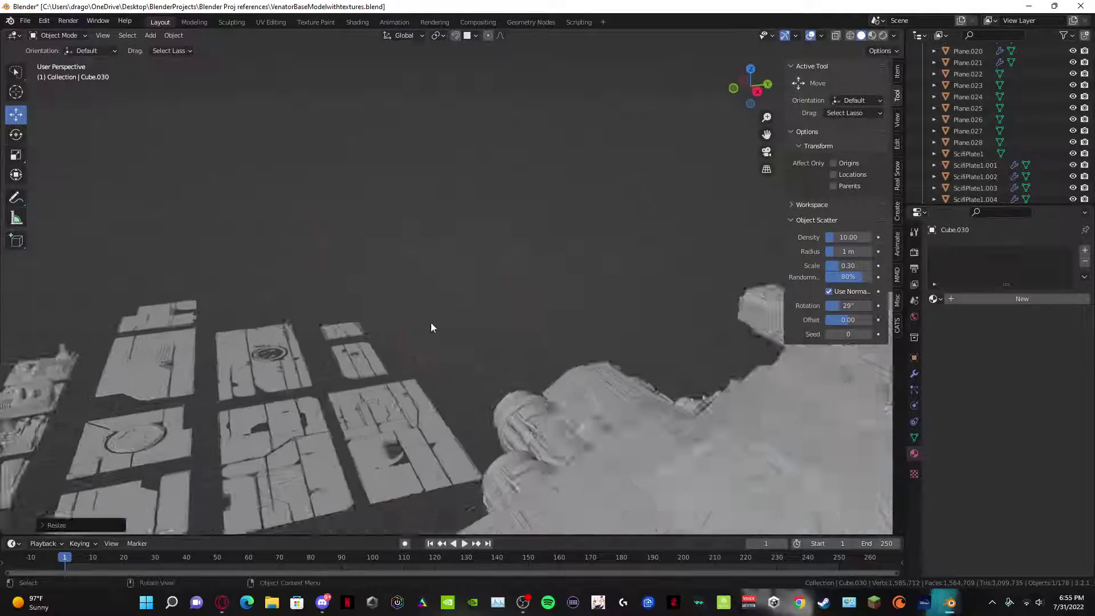
middle_click_drag(702, 328, 509, 331, "shift")
left_click_drag(515, 315, 440, 318)
scroll(427, 309, "up", 5)
middle_click_drag(442, 143, 470, 146)
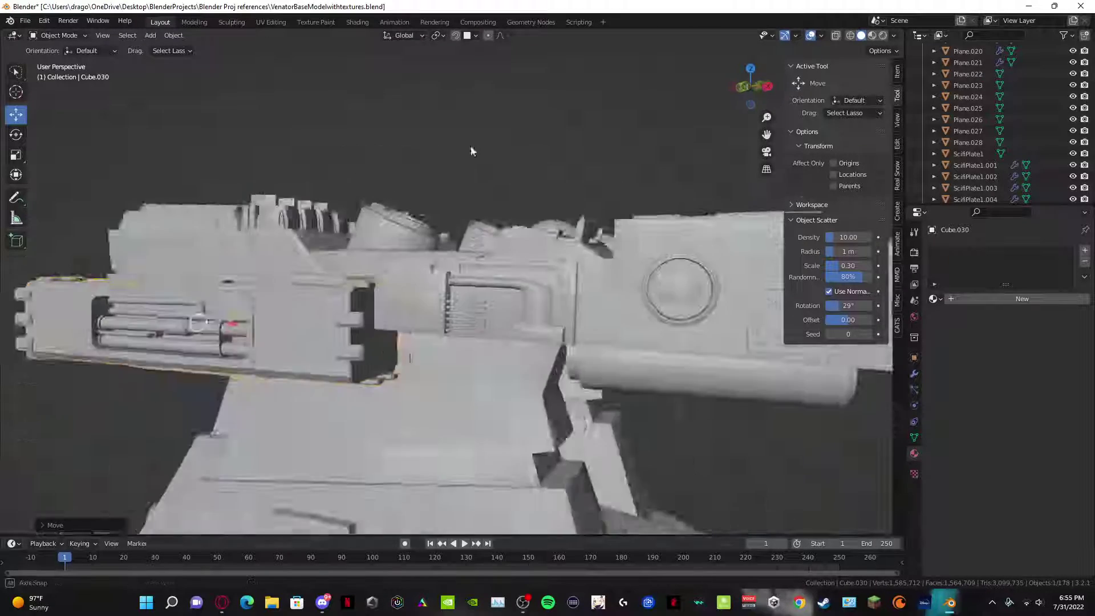
scroll(271, 273, "up", 5)
middle_click_drag(269, 273, 508, 303, "shift")
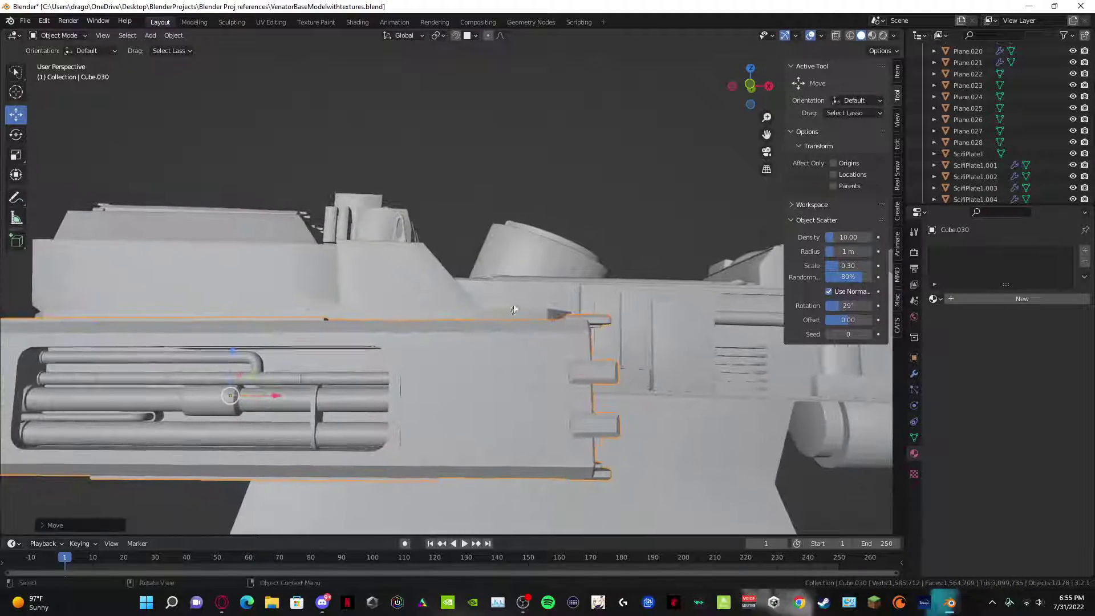
Step: Scale the copied pipe block down further and raise it along Z to the height of the tower's rear section
key("s")
left_click(338, 333)
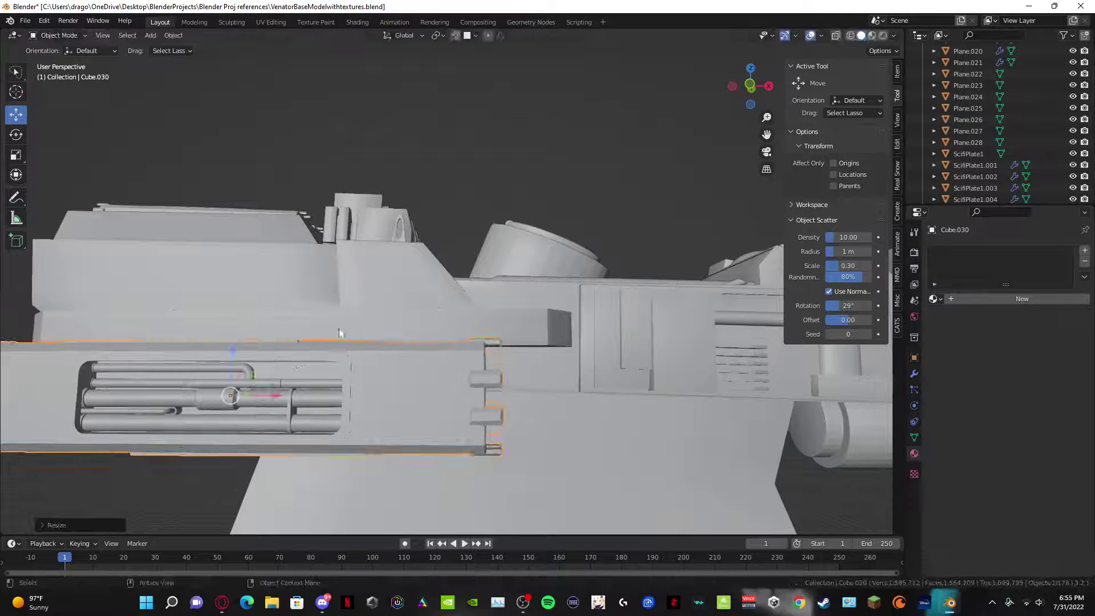
left_click_drag(233, 358, 306, 233)
middle_click_drag(306, 232, 534, 321)
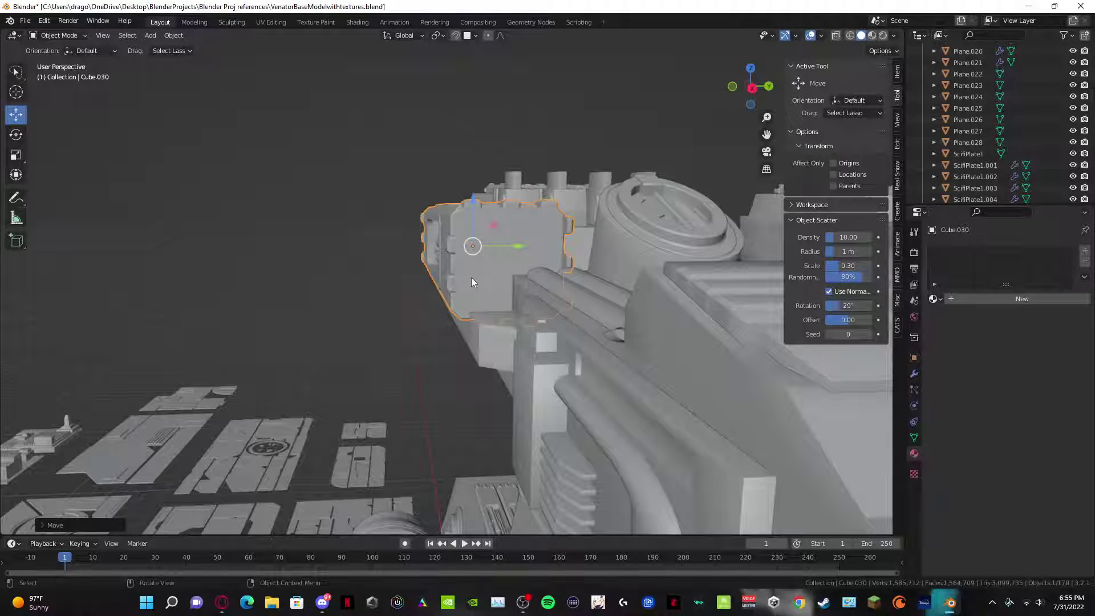
key("s")
left_click(469, 258)
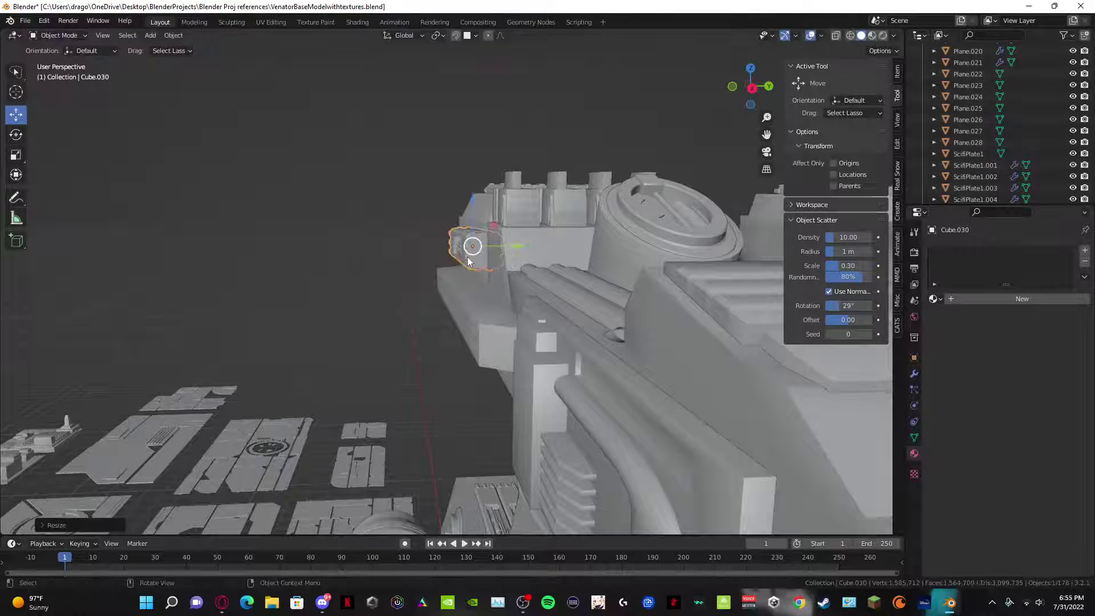
Step: Move the pipe block into the side wall of the bridge tower's rear section so its pipes face outward
middle_click_drag(435, 249, 519, 420)
key("g")
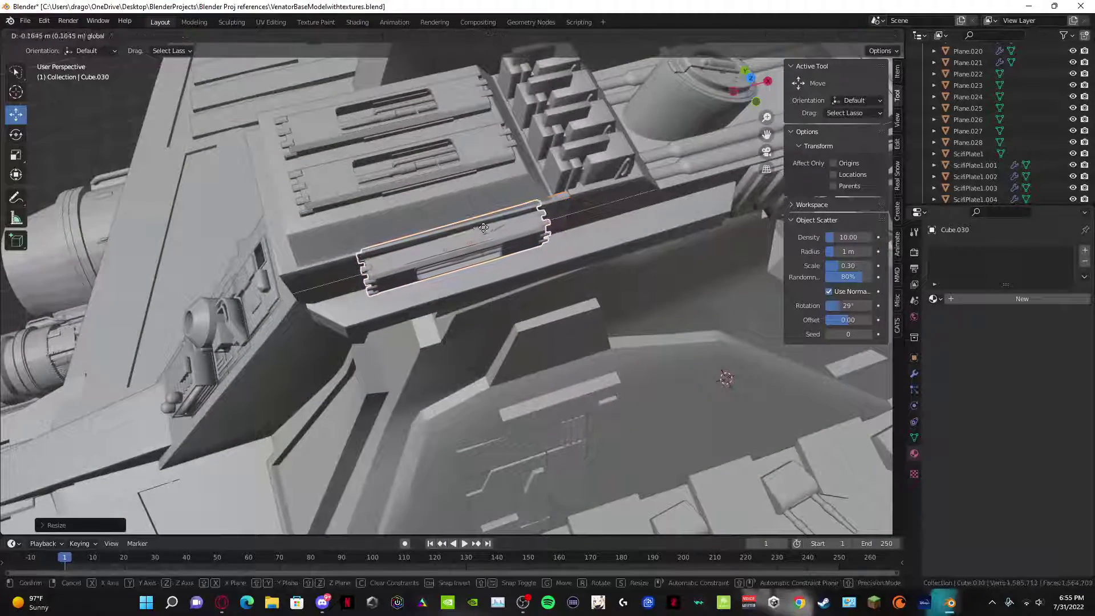
left_click(454, 238)
left_click_drag(431, 217, 412, 223)
middle_click_drag(412, 223, 227, 193)
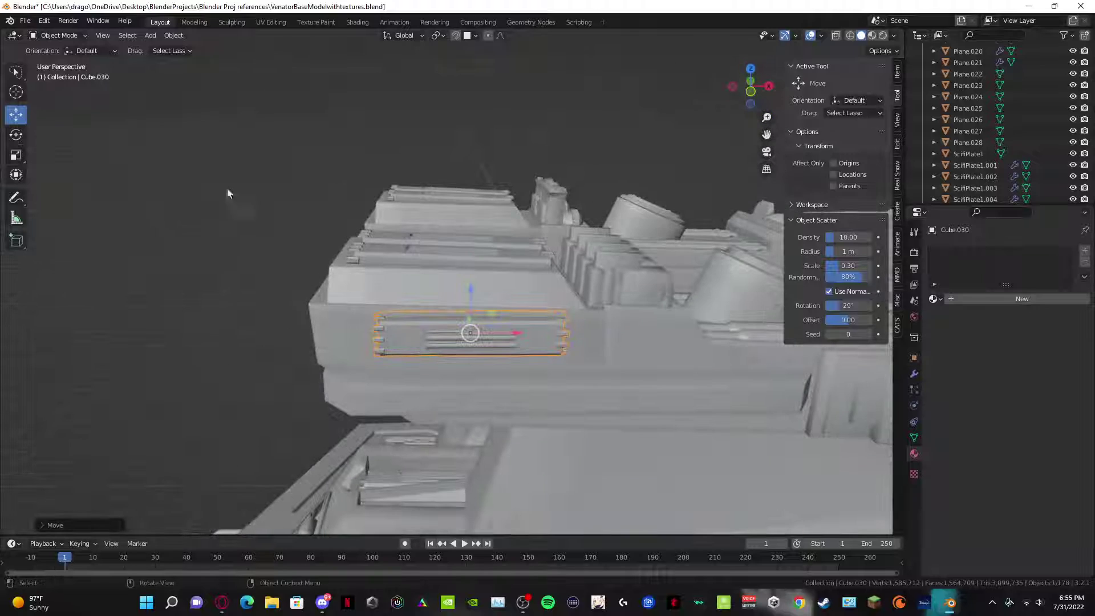
Step: Rescale the pipe block along X to suit the tower's side wall
left_click(14, 154)
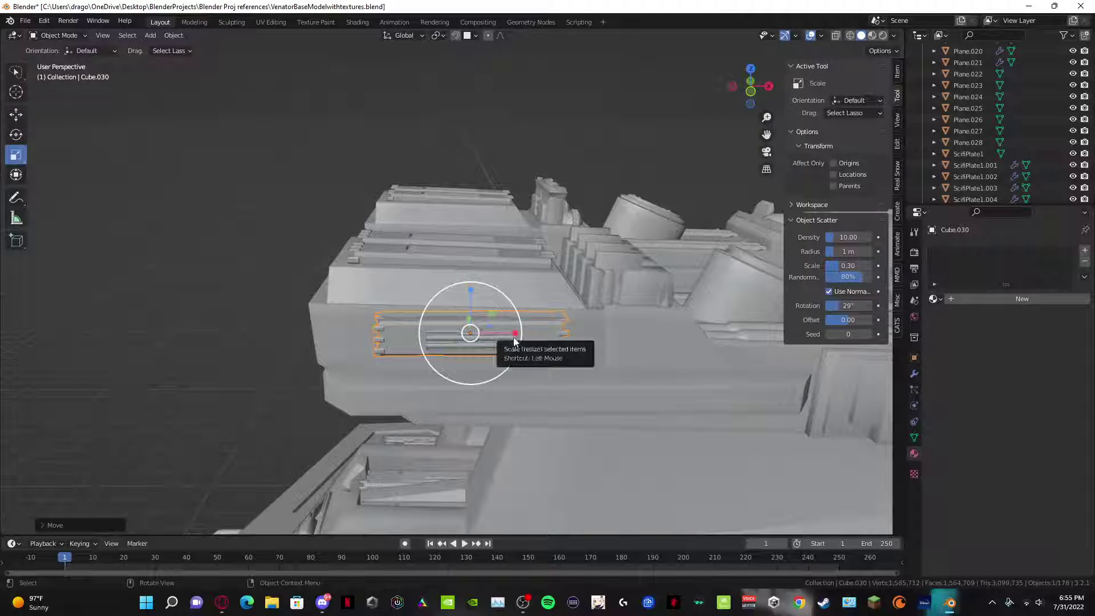
mouse_move(516, 333)
left_mouse_down()
mouse_move(542, 336)
mouse_move(512, 336)
left_mouse_up()
left_click(19, 117)
middle_click_drag(396, 264, 576, 347)
left_click(472, 226)
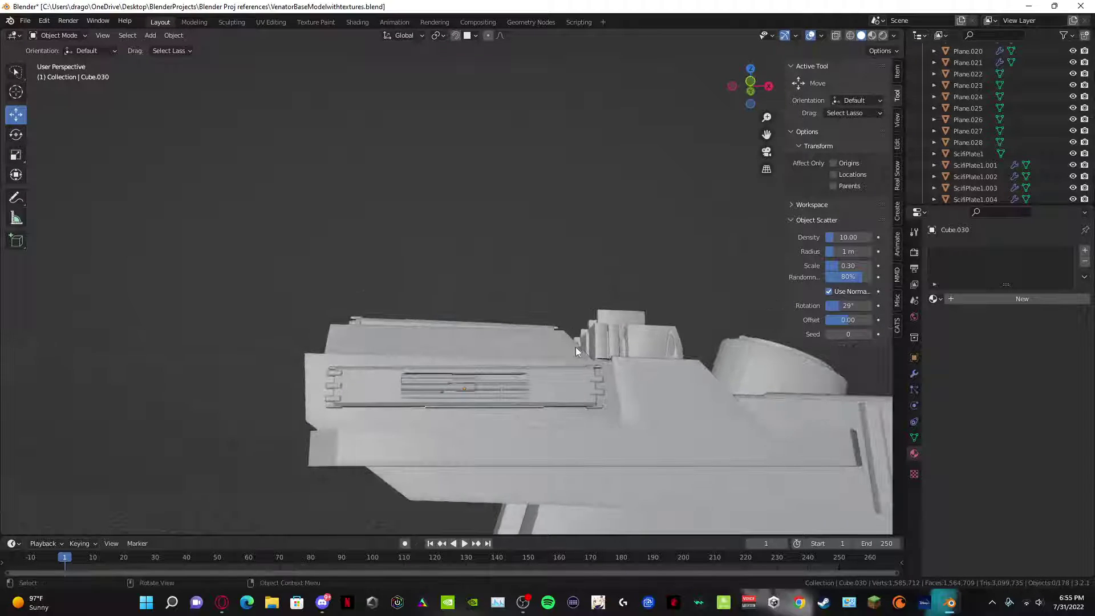
Step: In front view, tilt the pipe block about Y to follow the wall's upper edge and make it taller
left_click(751, 87)
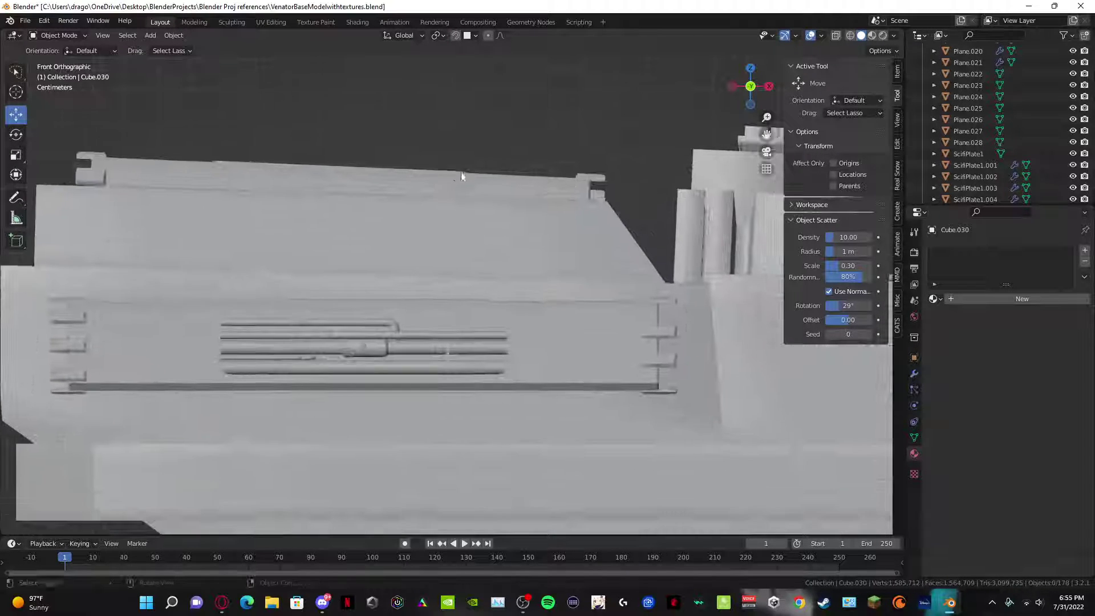
left_click(436, 314)
left_click(13, 139)
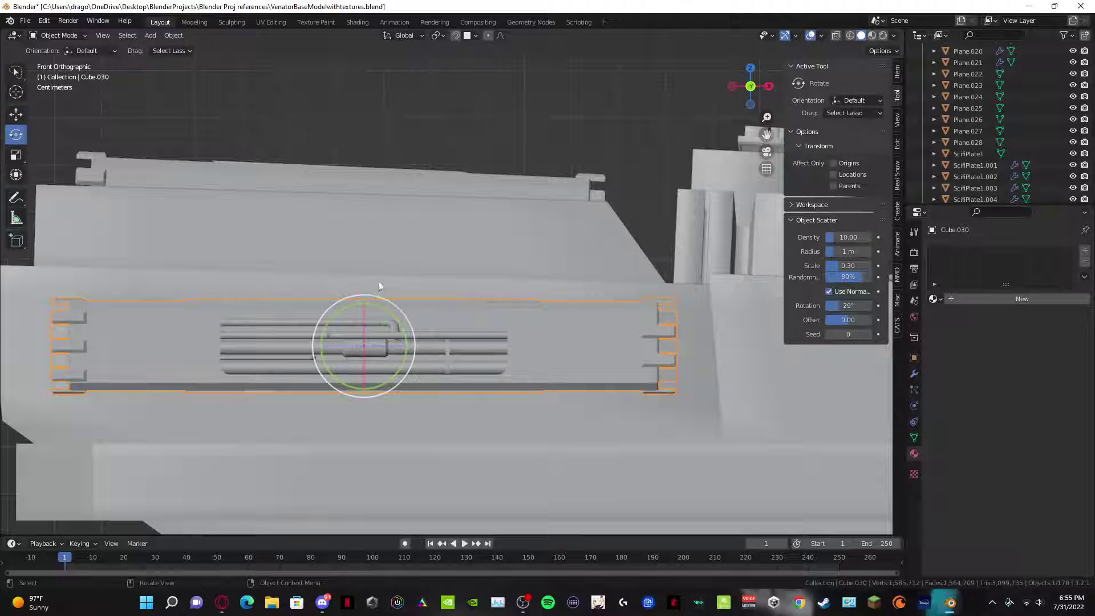
left_click_drag(405, 334, 365, 277)
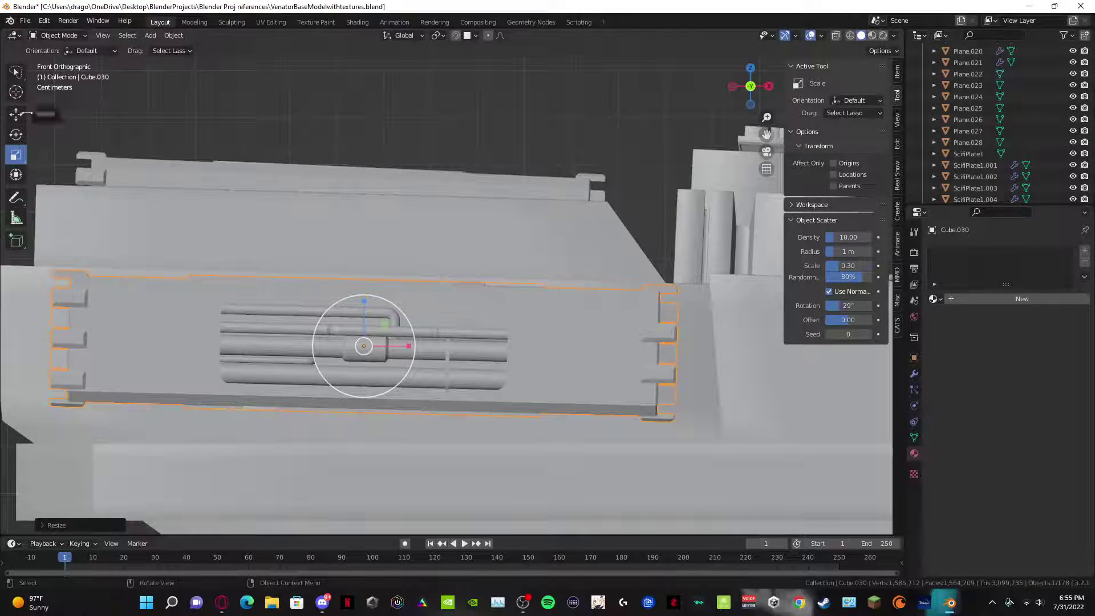
Step: Reposition the tilted pipe block on the side wall and fine-tune its length along X
left_click_drag(413, 349, 387, 349)
scroll(344, 364, "down", 1)
middle_click_drag(345, 364, 329, 360, "shift")
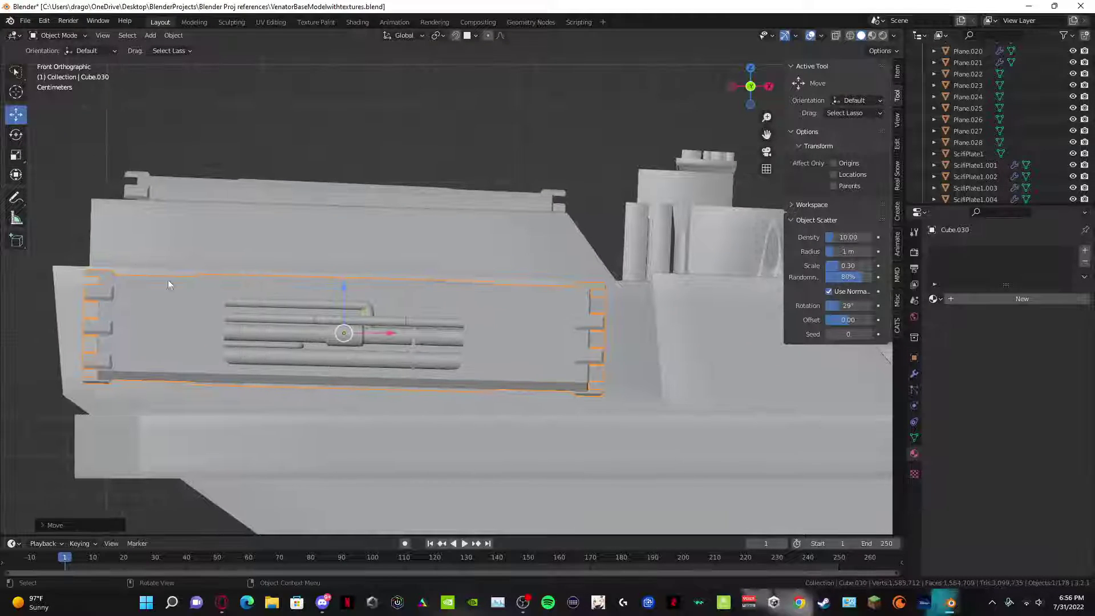
left_click(16, 155)
left_click_drag(386, 337, 392, 333)
left_click(438, 149)
Step: Duplicate the pipe block and move the copy along Y to the outer side wall of the other bridge tower
middle_click_drag(438, 148, 464, 402)
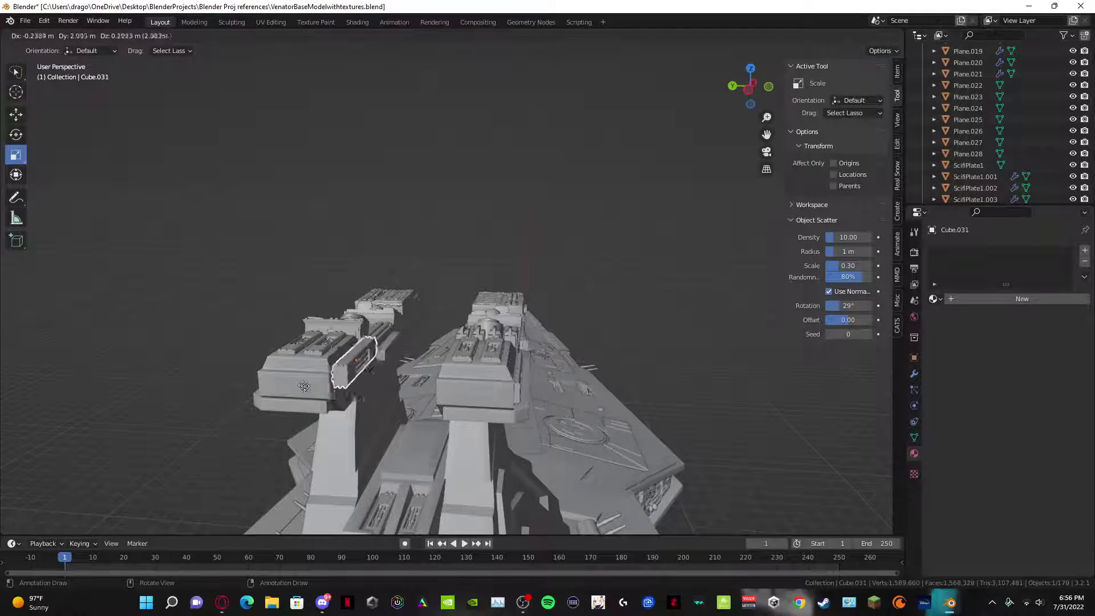
key("shift+d")
right_click(308, 387)
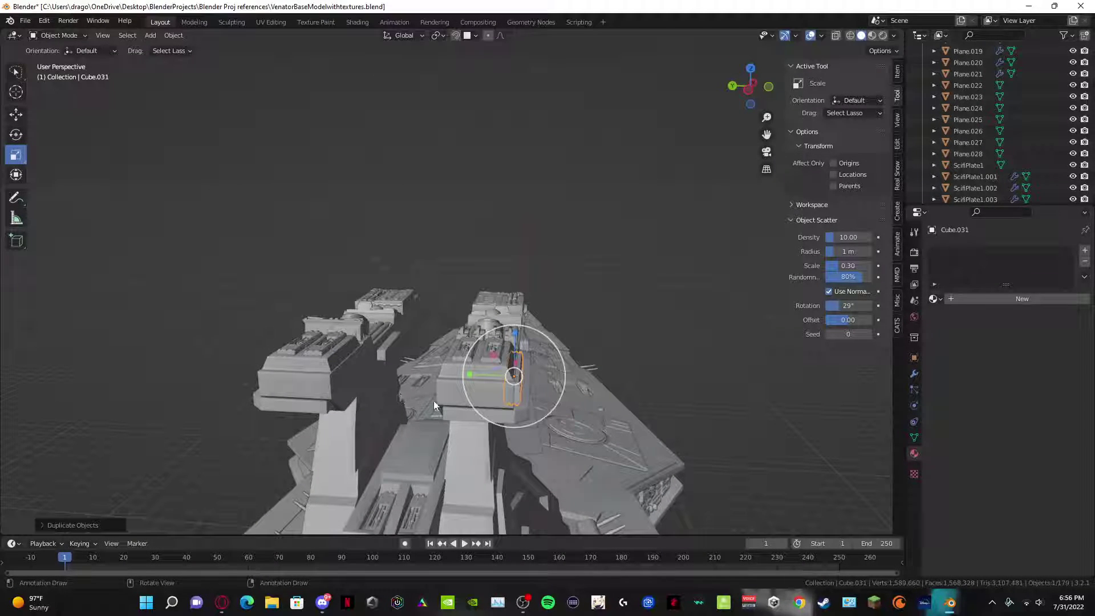
key("g")
key("y")
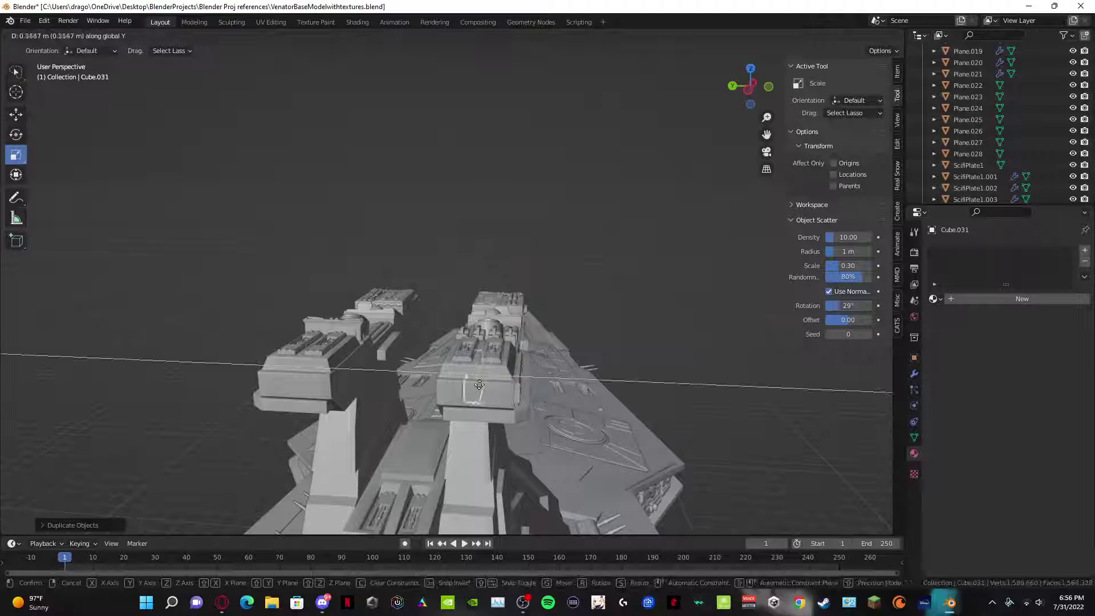
left_click(287, 372)
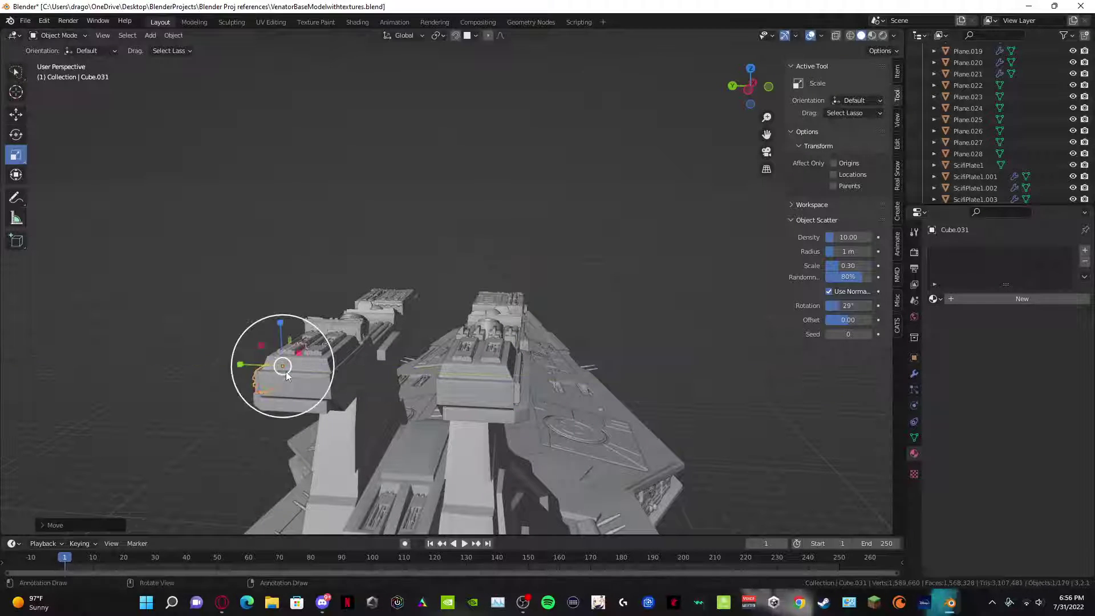
middle_click_drag(286, 371, 558, 325)
scroll(372, 381, "up", 3)
middle_click_drag(642, 381, 494, 376)
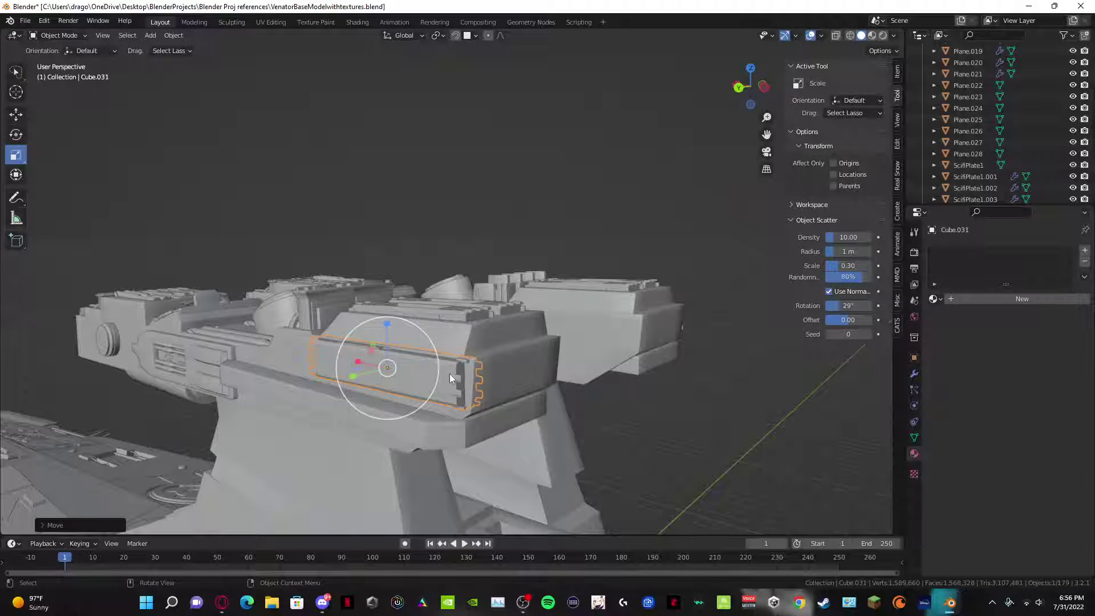
Step: Rotate the copied pipe block 180° about X so its pipes face outward, and tilt it to match the wall's slope
type("rx")
type("180")
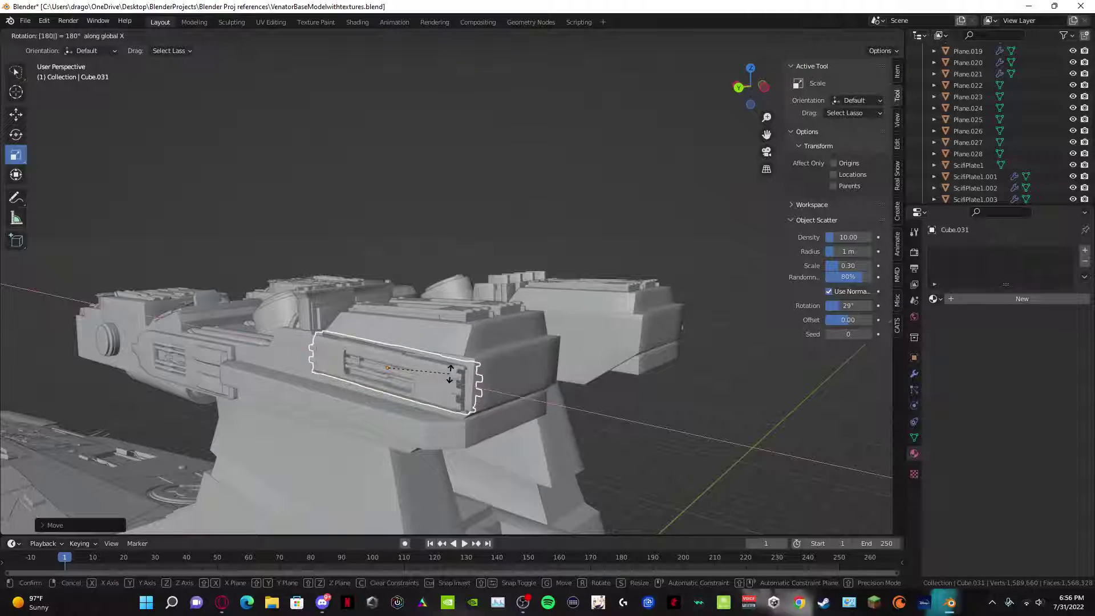
key("Return")
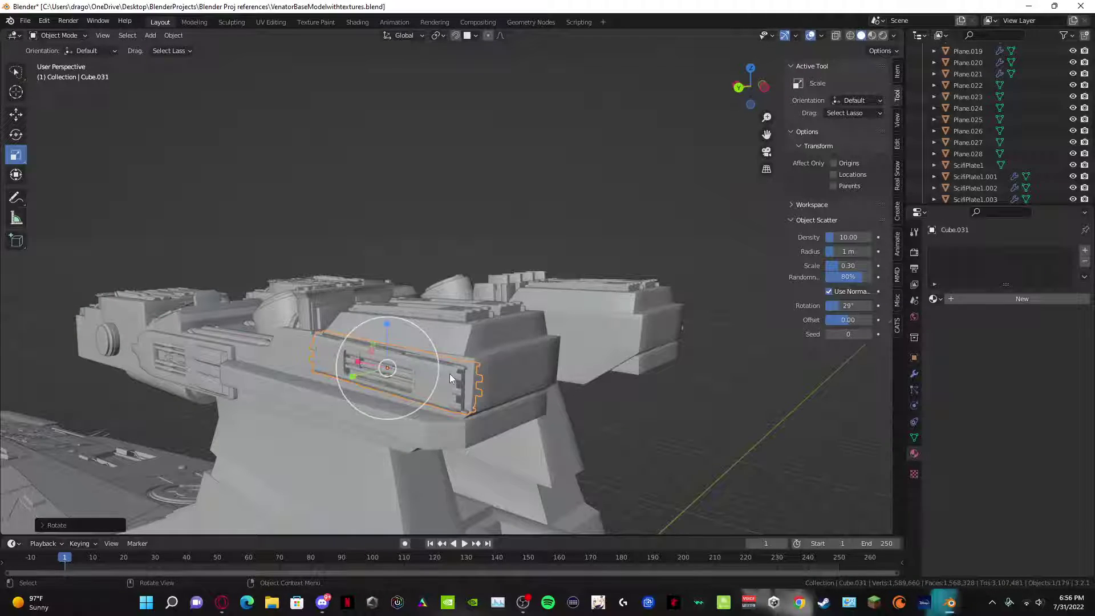
left_click(739, 89)
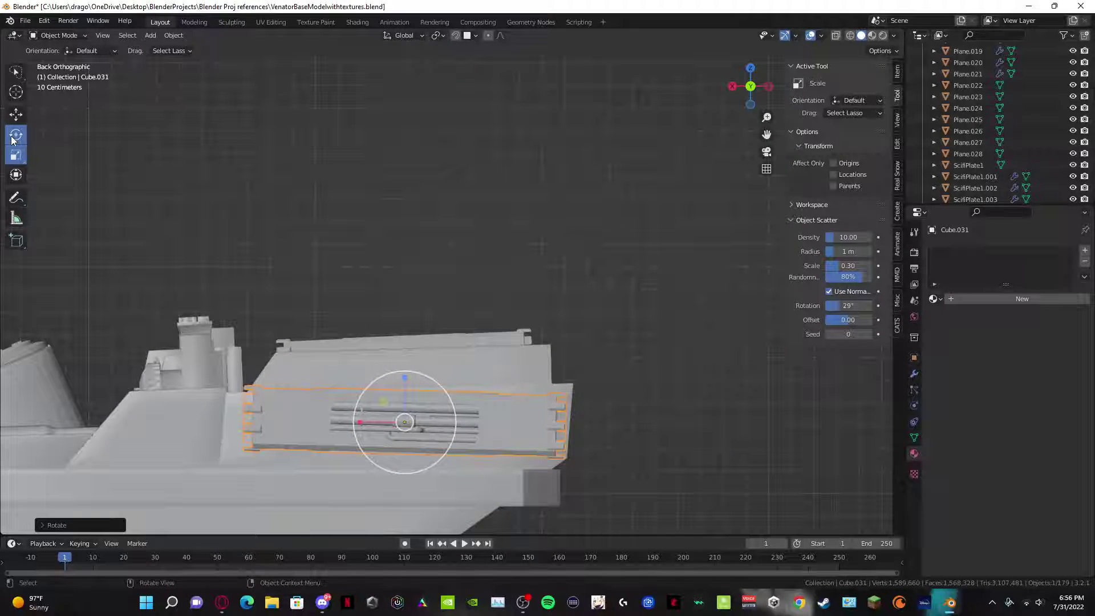
left_click_drag(388, 383, 385, 389)
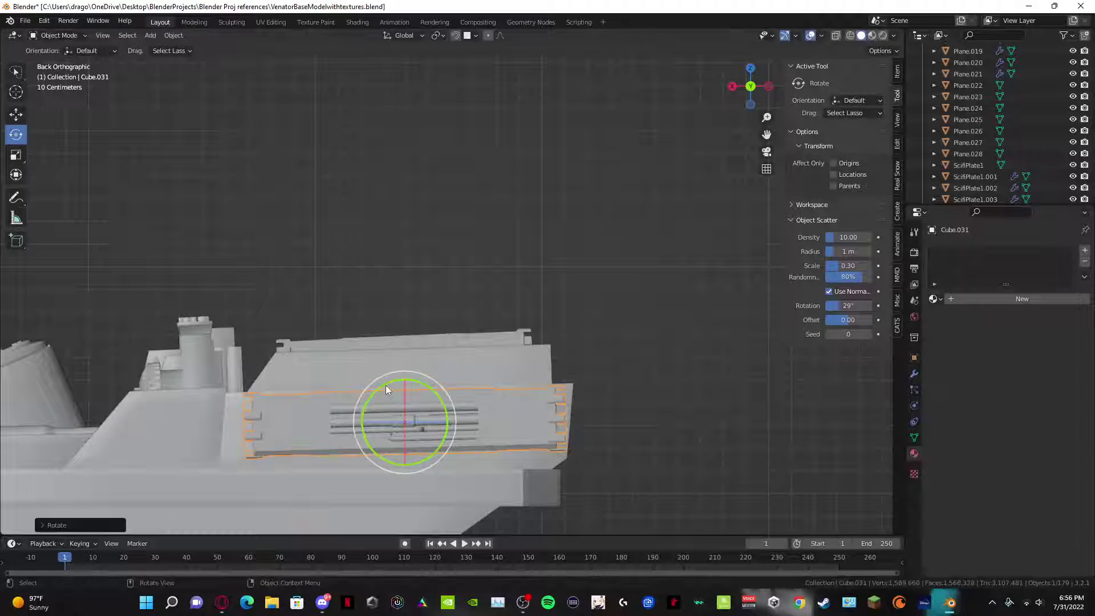
left_click(23, 114)
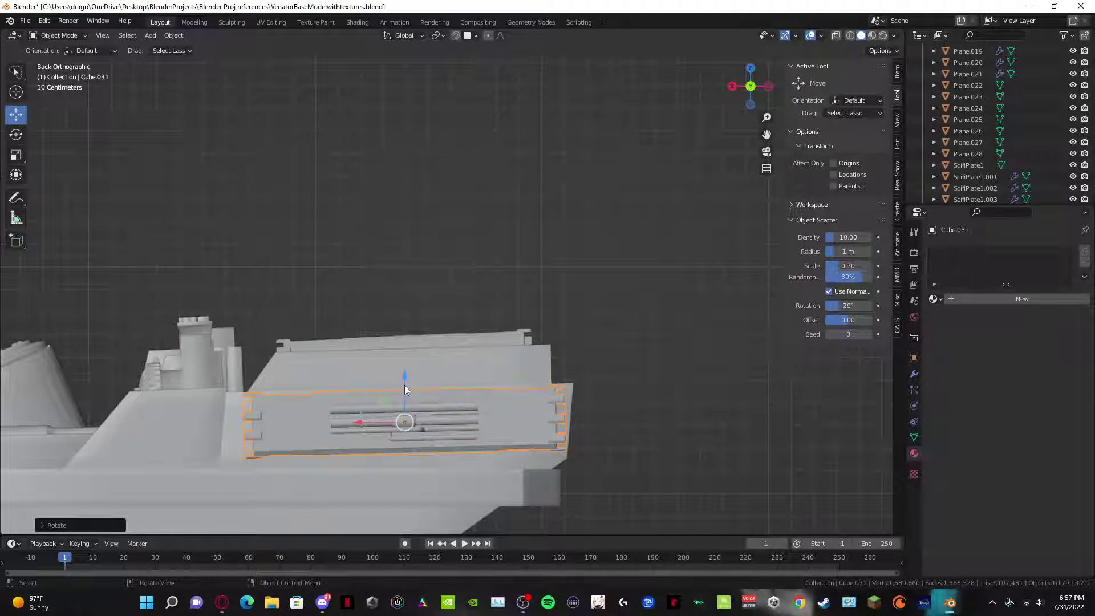
Step: Inspect the detailed bridge towers from several angles in rendered, wireframe, material preview and solid shading
middle_click_drag(563, 306, 451, 325)
scroll(616, 358, "up", 3)
left_click(252, 344)
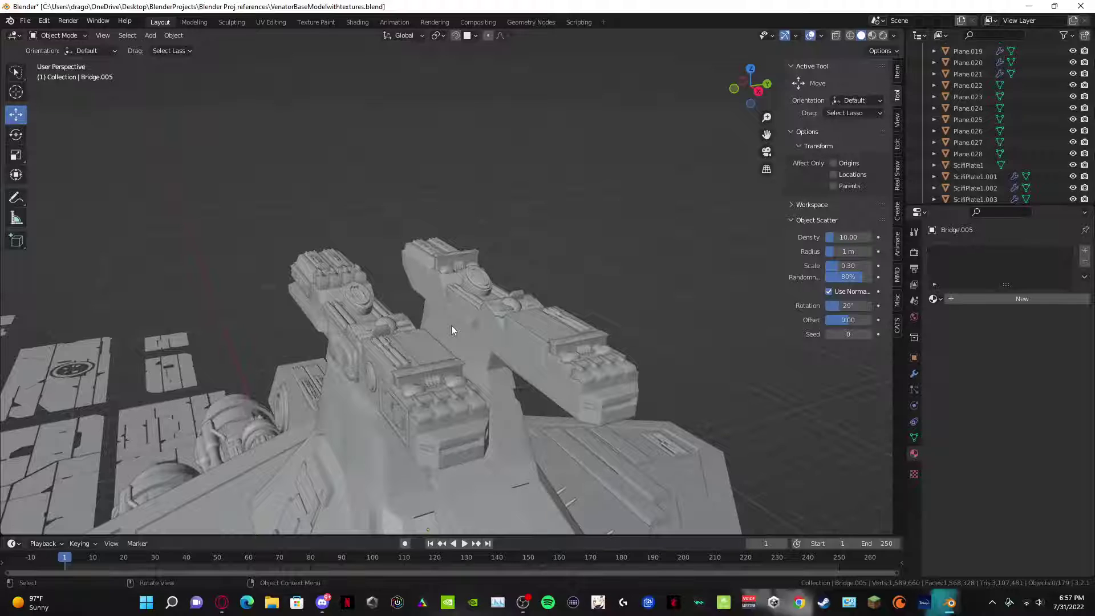
middle_click_drag(454, 325, 495, 193)
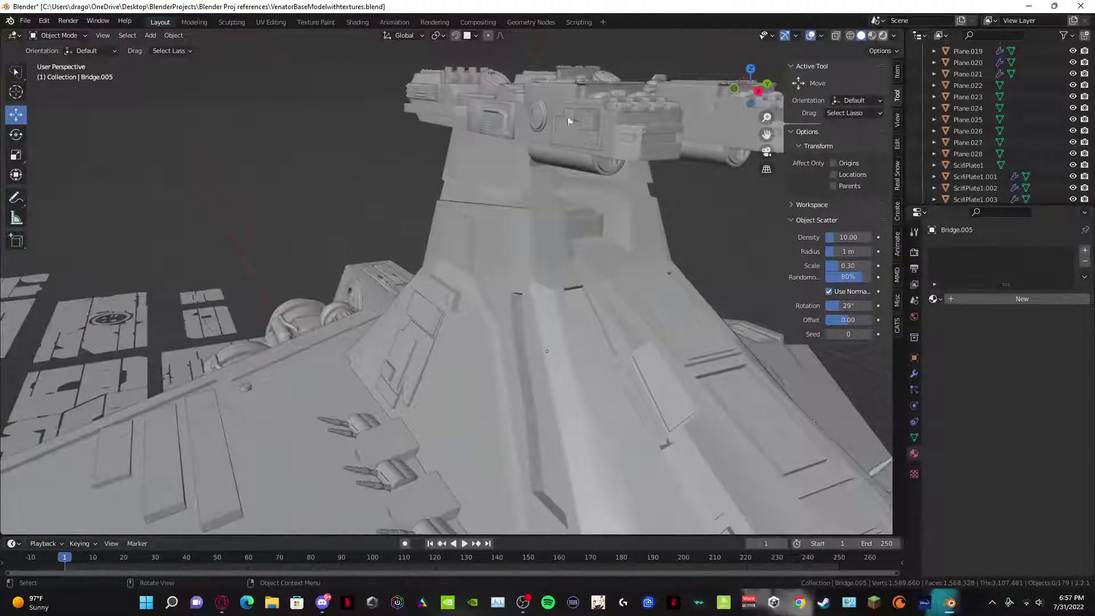
left_click(883, 35)
middle_click_drag(394, 235, 358, 254)
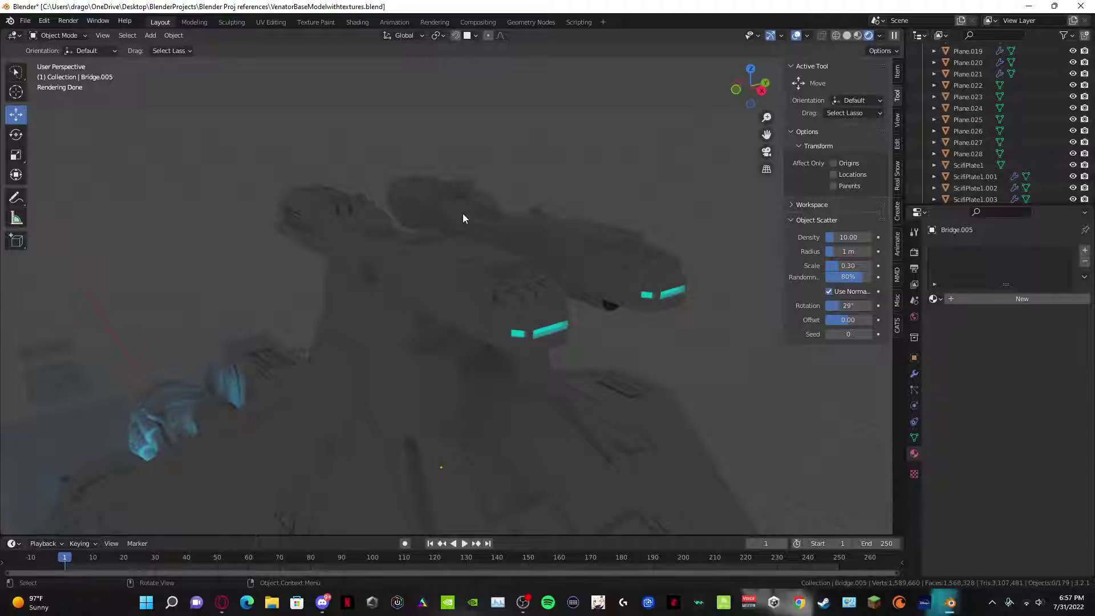
left_click(849, 36)
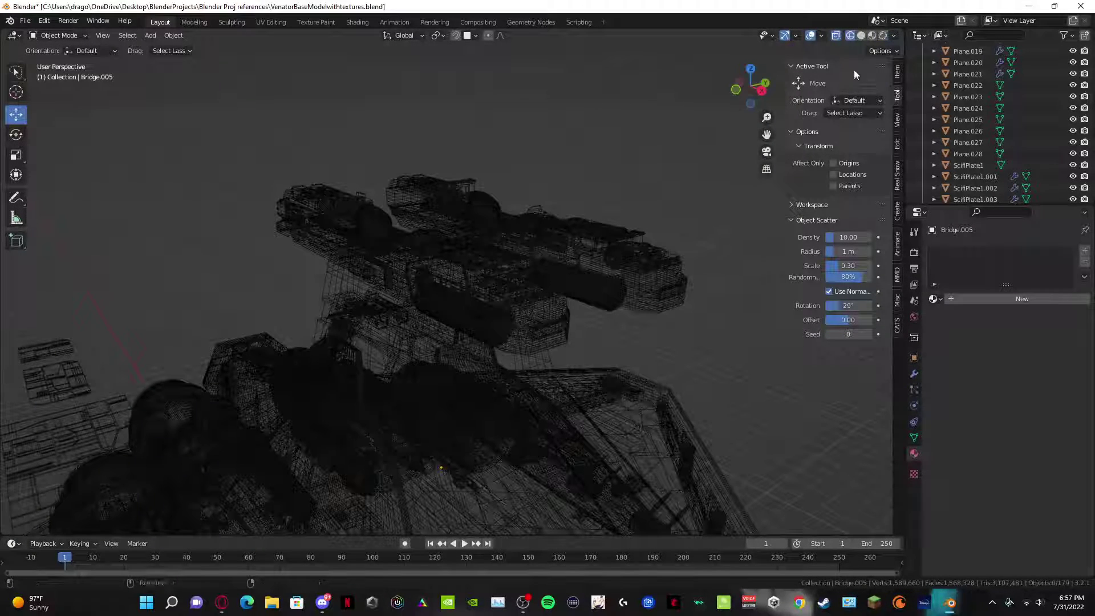
left_click(873, 36)
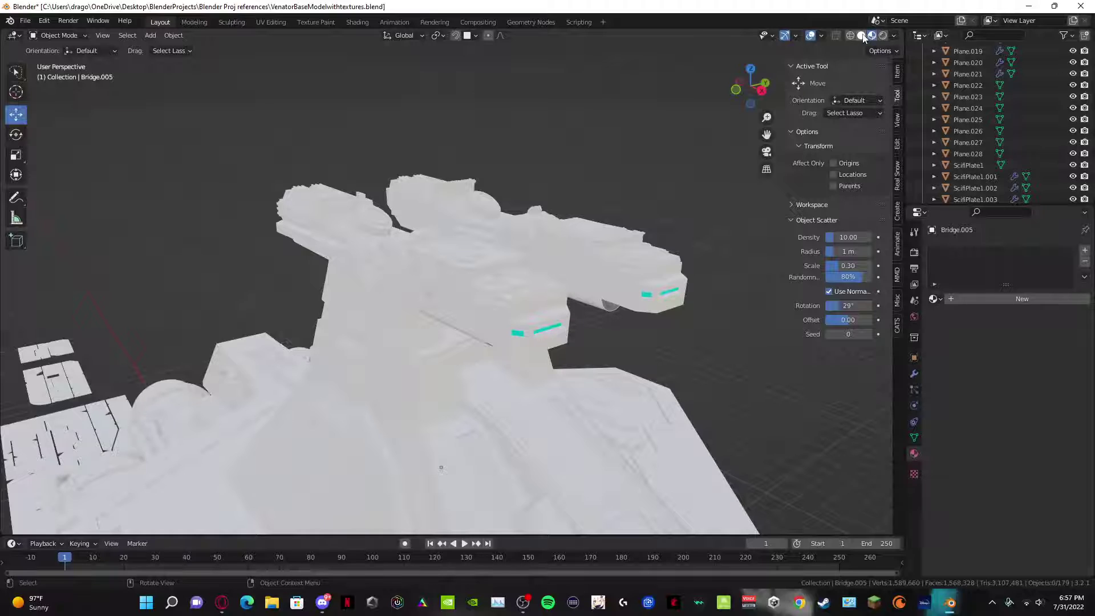
left_click(862, 35)
mouse_move(444, 162)
middle_mouse_down()
mouse_move(526, 176)
mouse_move(485, 236)
middle_mouse_up()
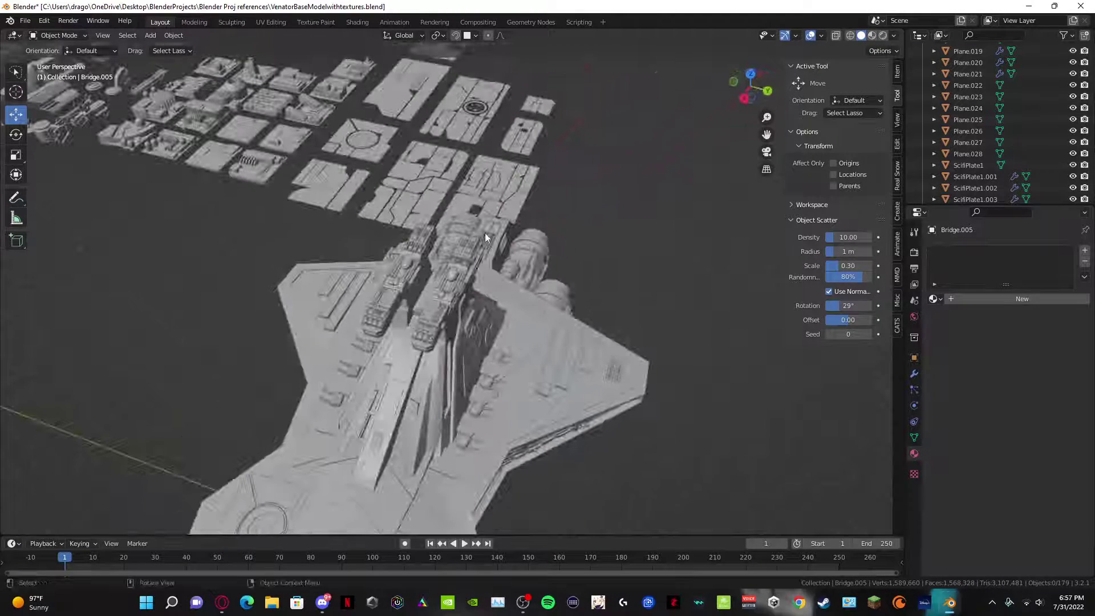
Step: Save the Blender file
key("shift+s")
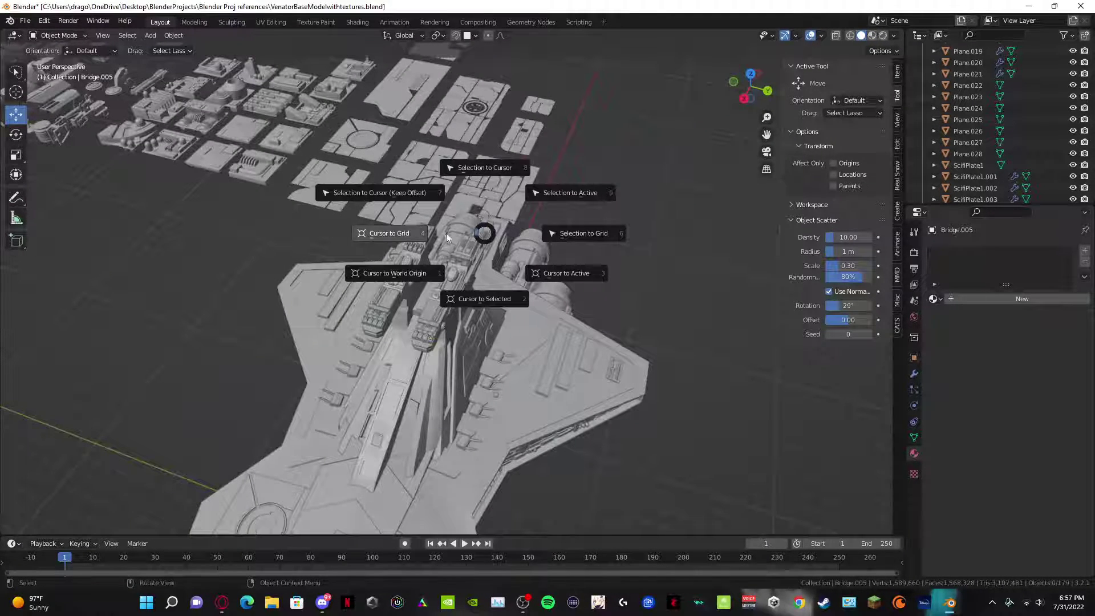
left_click(485, 231)
key("ctrl+s")
Step: Look through the kitbash parts collection for another detail piece to add to the ship
middle_click_drag(484, 228, 527, 230)
scroll(491, 237, "up", 4)
scroll(526, 230, "down", 4)
middle_click_drag(320, 241, 467, 252)
scroll(425, 253, "up", 3)
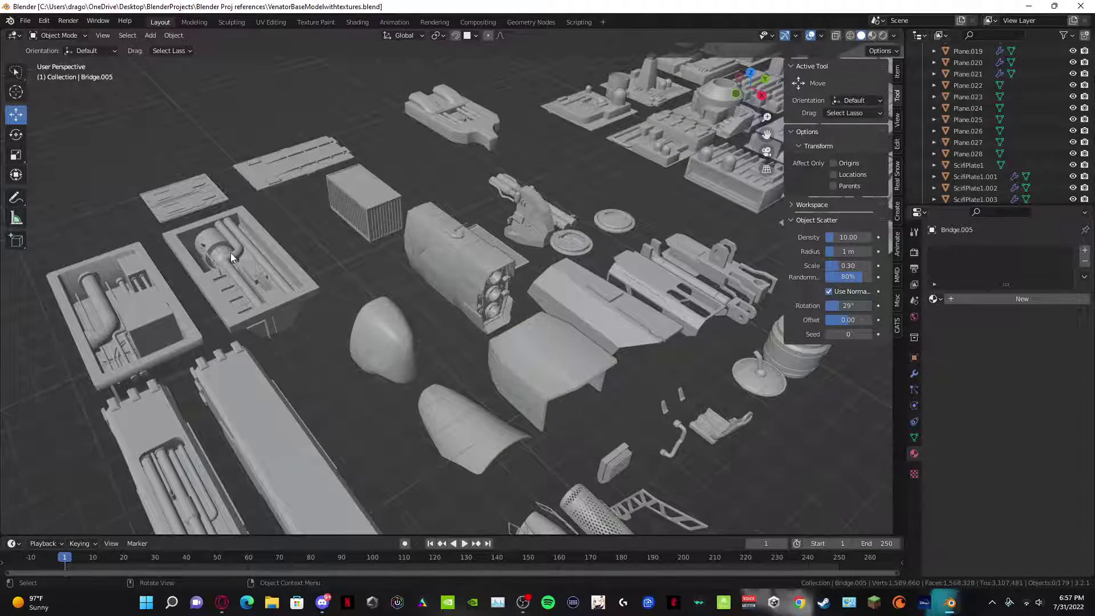
middle_click_drag(231, 252, 382, 227)
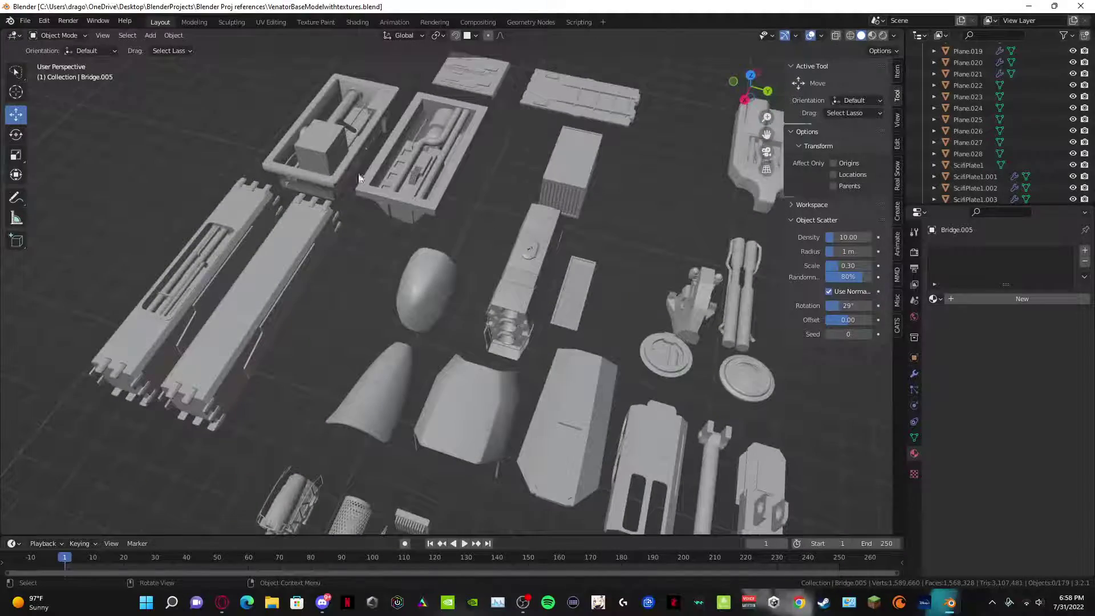
left_click(394, 162)
middle_click_drag(625, 200, 143, 297)
scroll(350, 326, "down", 3)
middle_click_drag(612, 291, 522, 243)
Step: Duplicate the machinery plate with two raised side blocks and thin pipes, and move the copy out of the parts collection
left_click(533, 419)
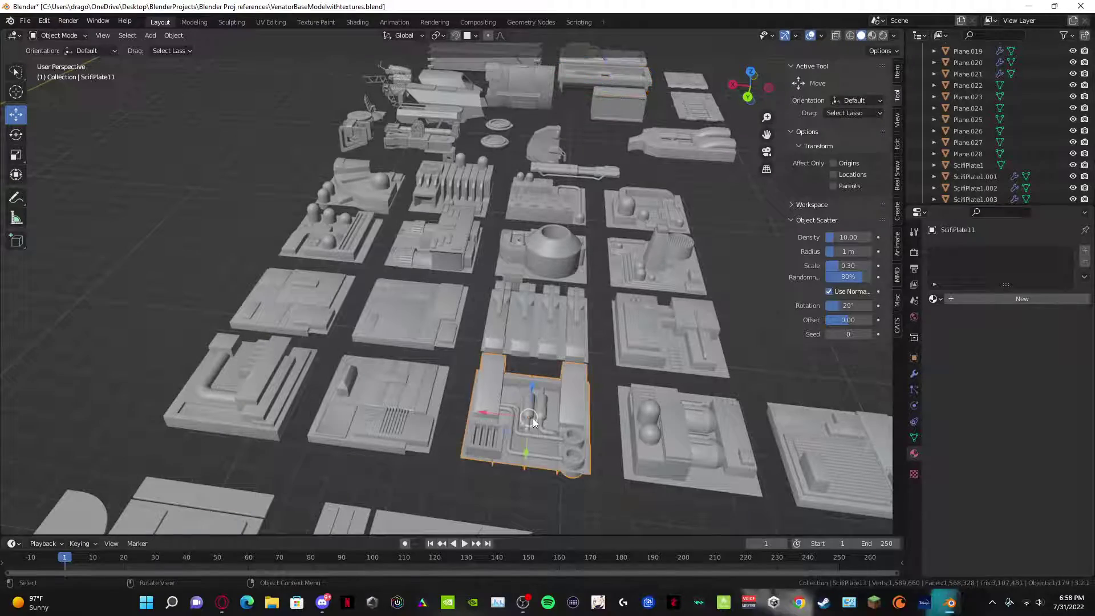
middle_click_drag(533, 419, 498, 344)
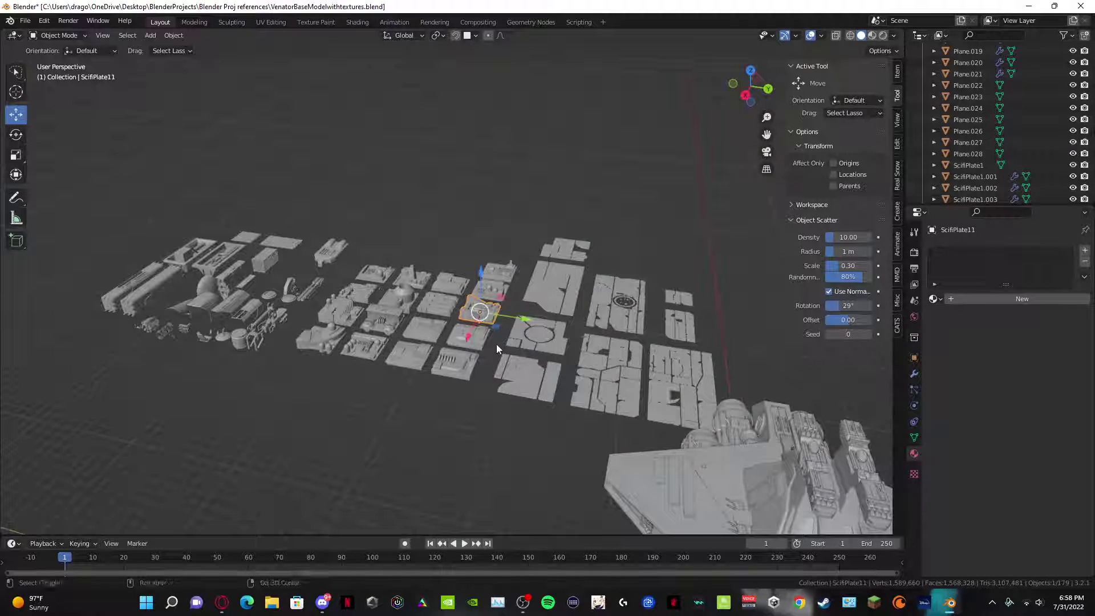
key("shift+d")
left_click(809, 408)
middle_click_drag(809, 408, 710, 413)
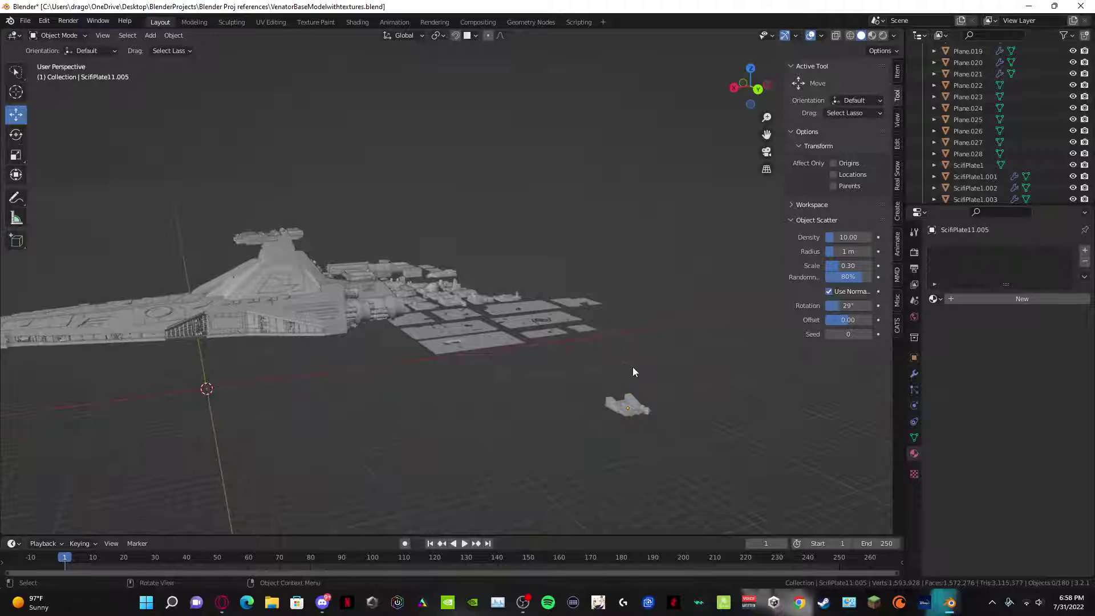
Step: Move the copied machinery plate to the sloped base beneath the ship's bridge towers
left_click_drag(631, 376, 245, 266)
scroll(245, 265, "up", 10)
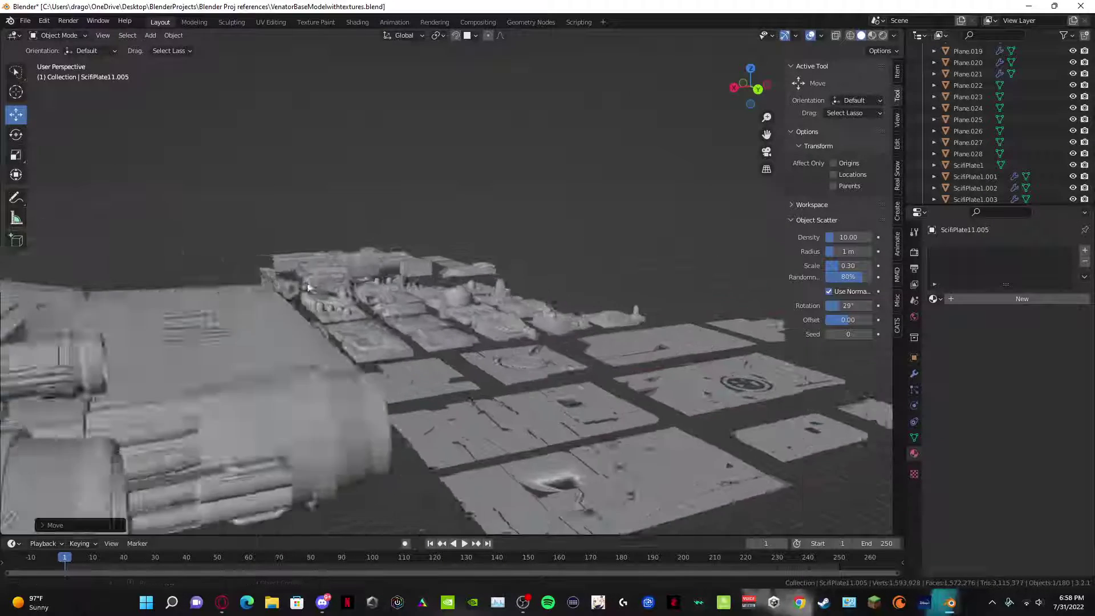
scroll(468, 287, "down", 10)
left_click_drag(512, 326, 464, 281)
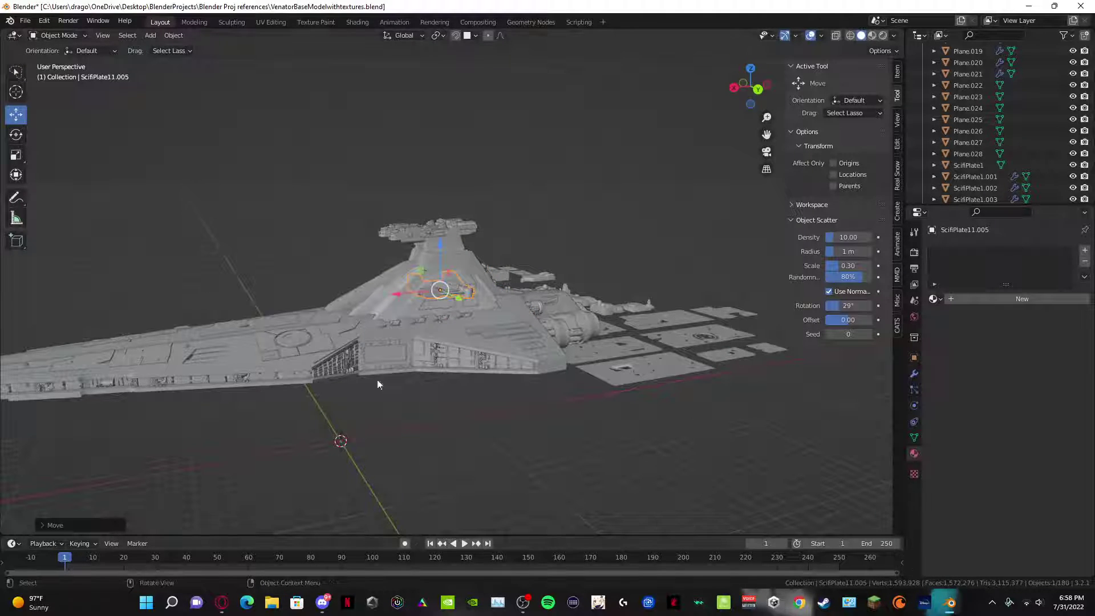
scroll(378, 384, "up", 8)
scroll(417, 298, "down", 3)
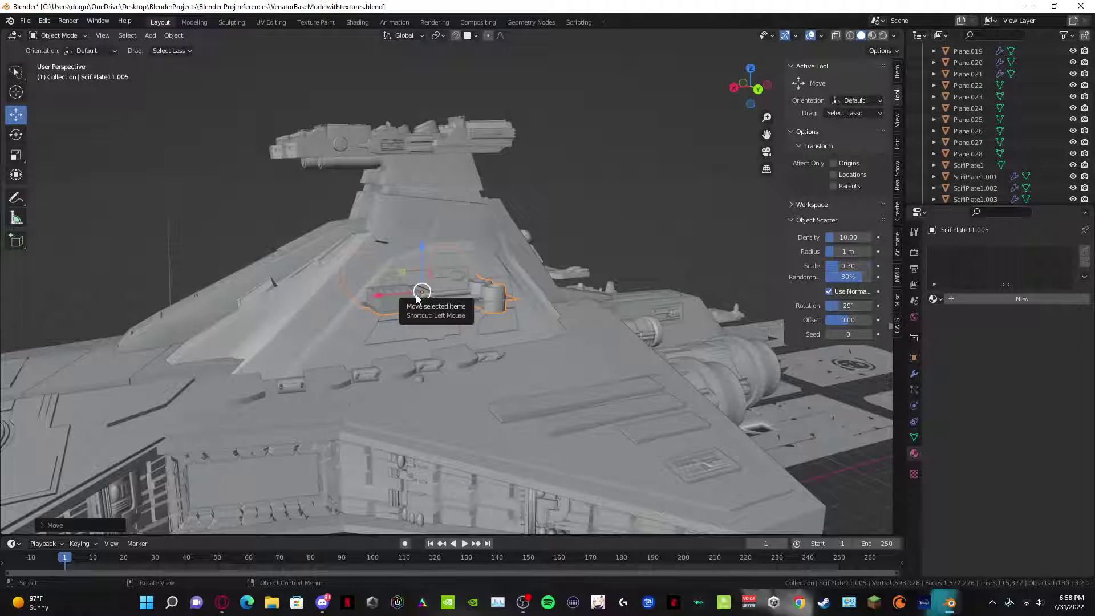
key("r")
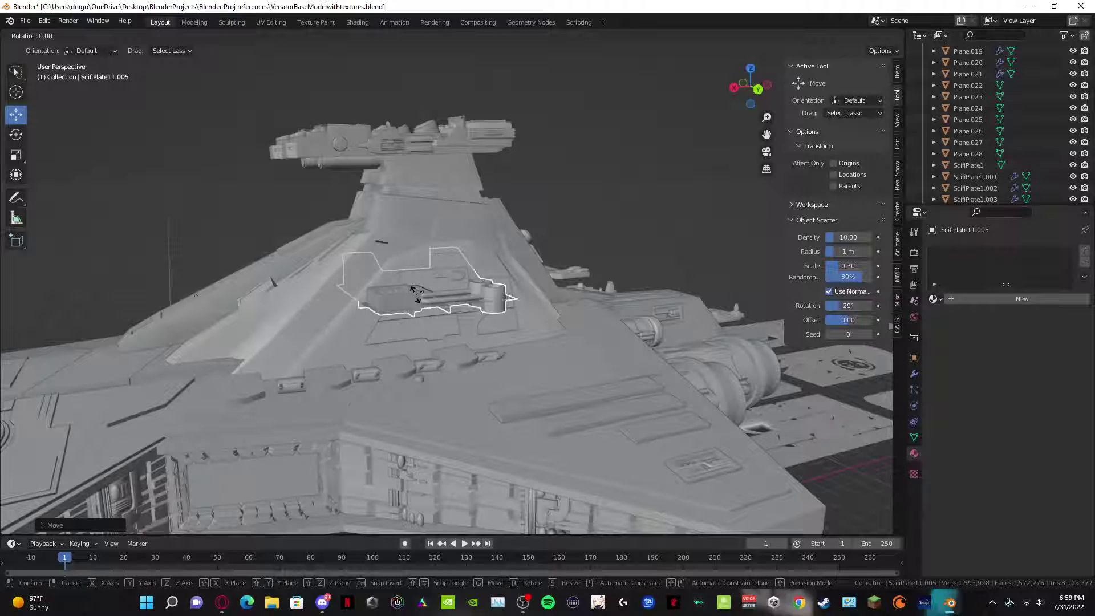
right_click(429, 309)
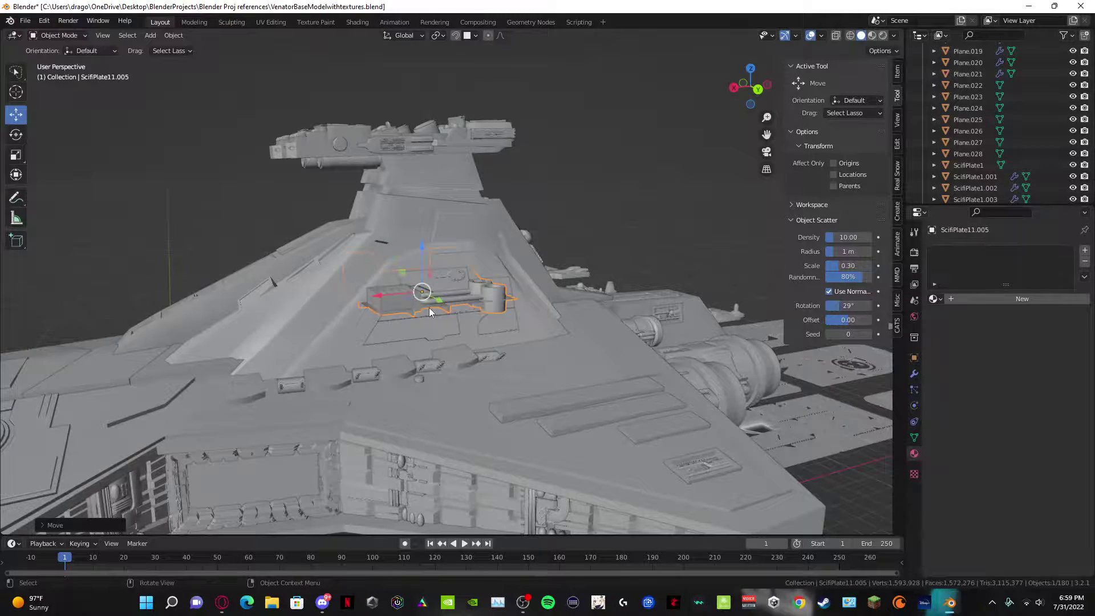
key("r")
key("x")
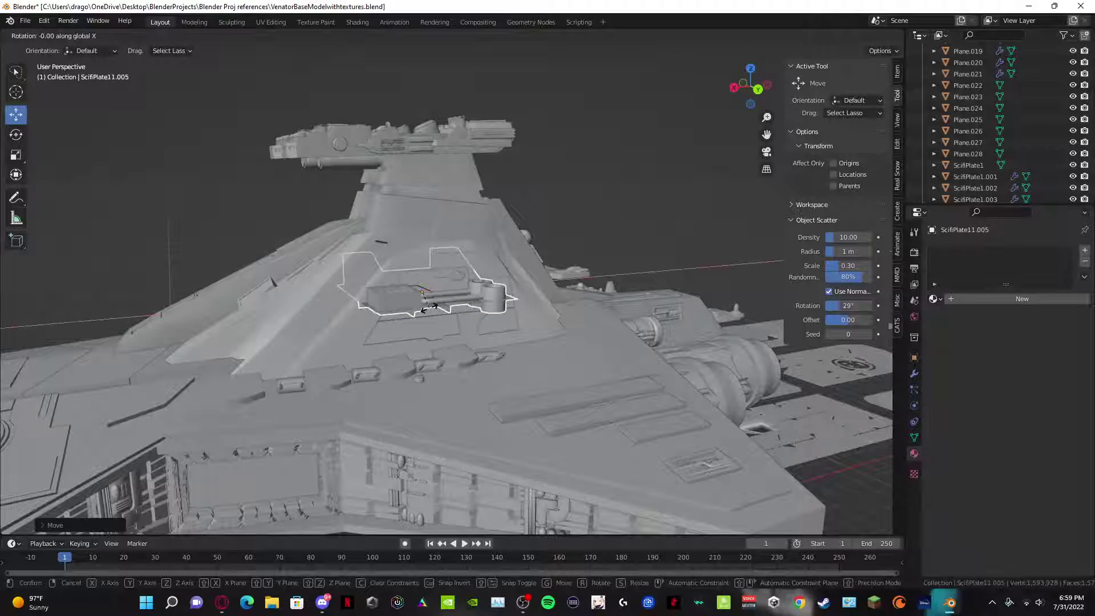
key("9")
key("0")
key("BackSpace")
key("BackSpace")
key("BackSpace")
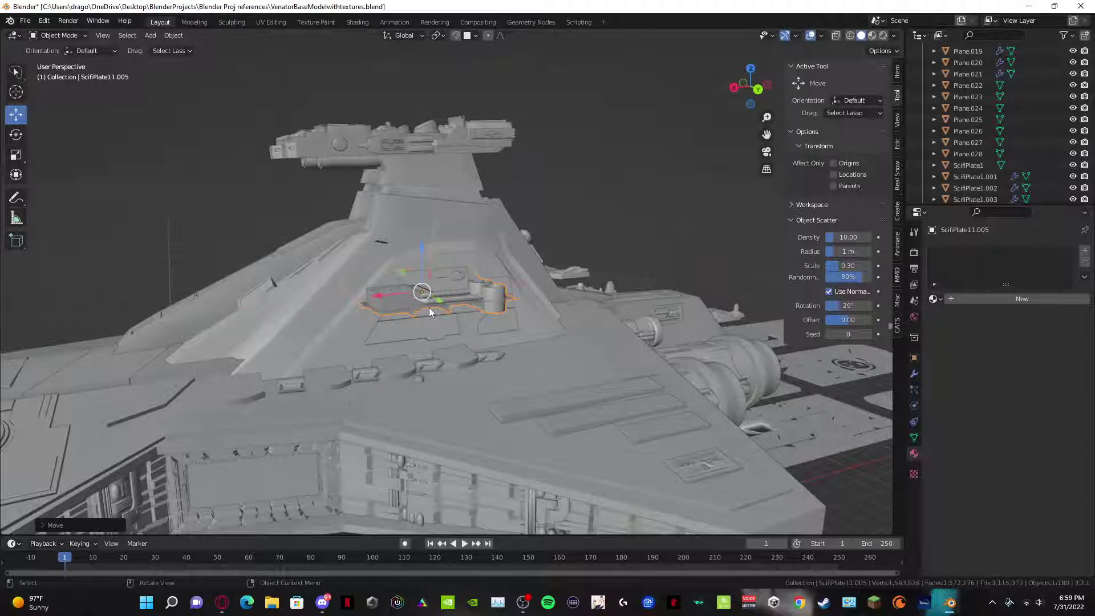
type("180")
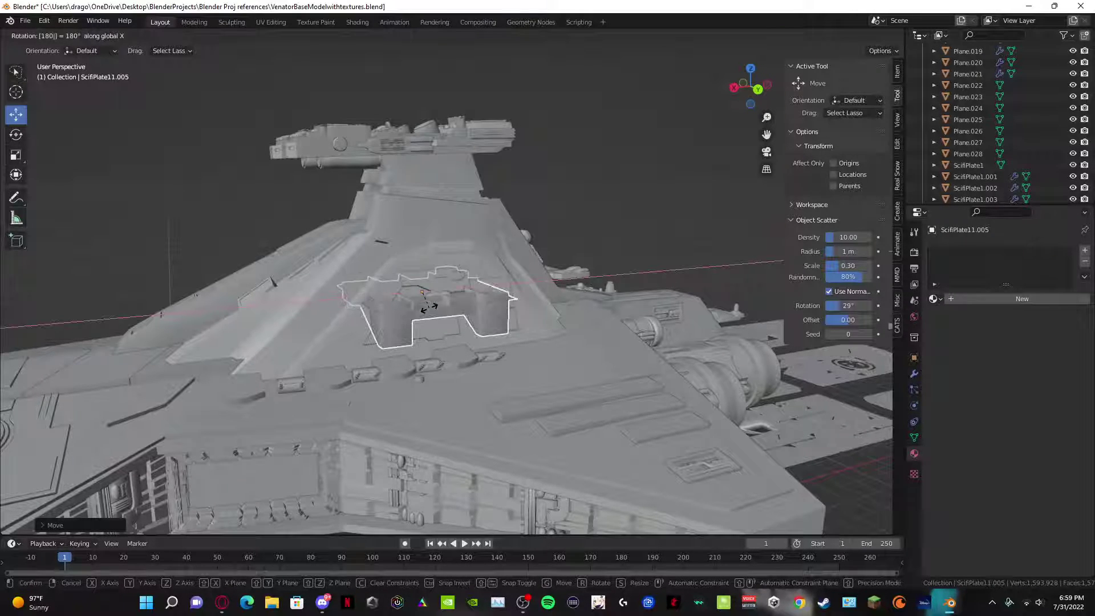
key("Escape")
key("x")
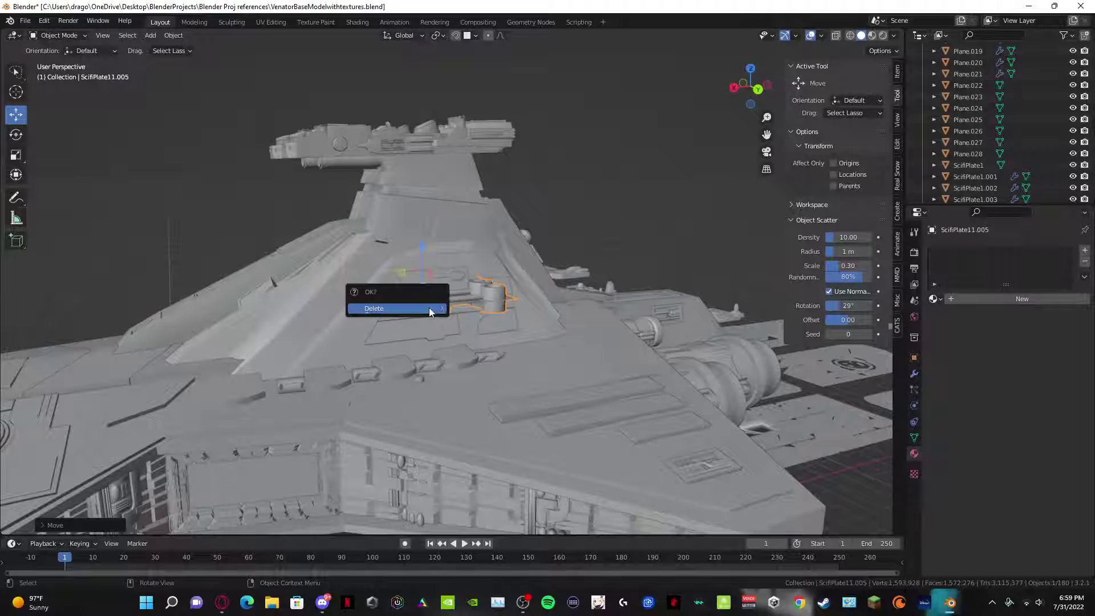
right_click(430, 308)
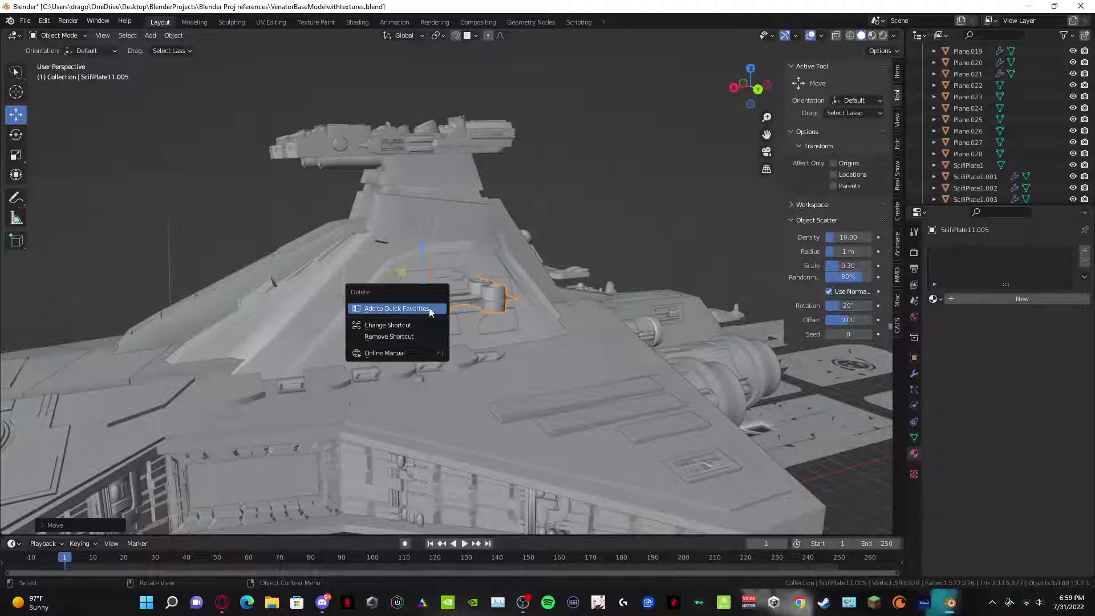
left_click(619, 138)
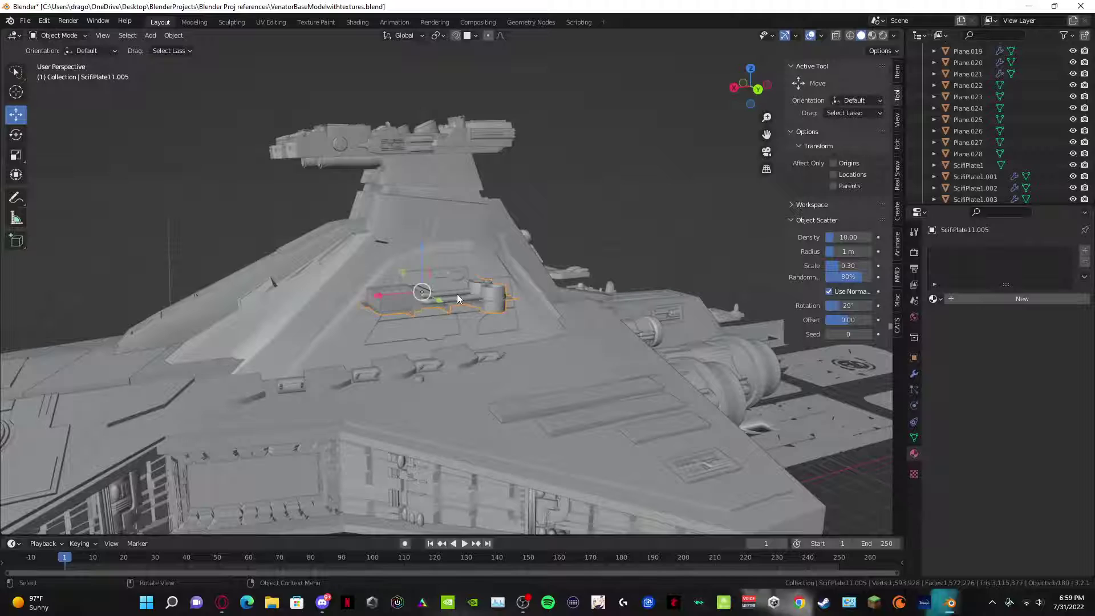
Step: Rotate the copied machinery plate 90° about the global X axis
type("rx")
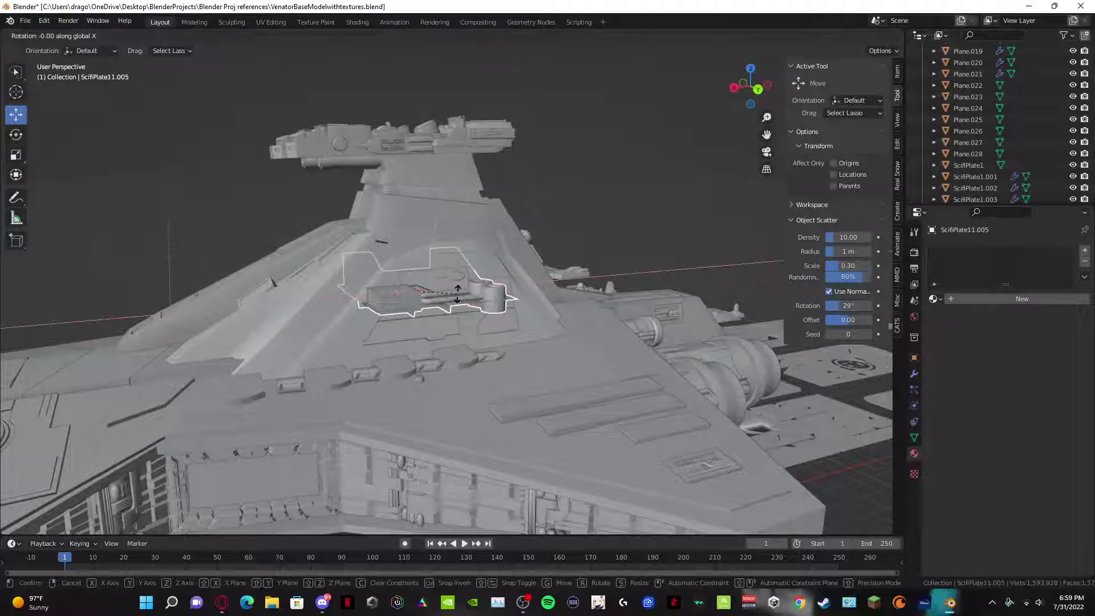
type("90")
key("Return")
Step: Move the upright machinery plate up off the sloped base to bridge height and shift it along X toward the front of the ship
scroll(446, 279, "up", 3)
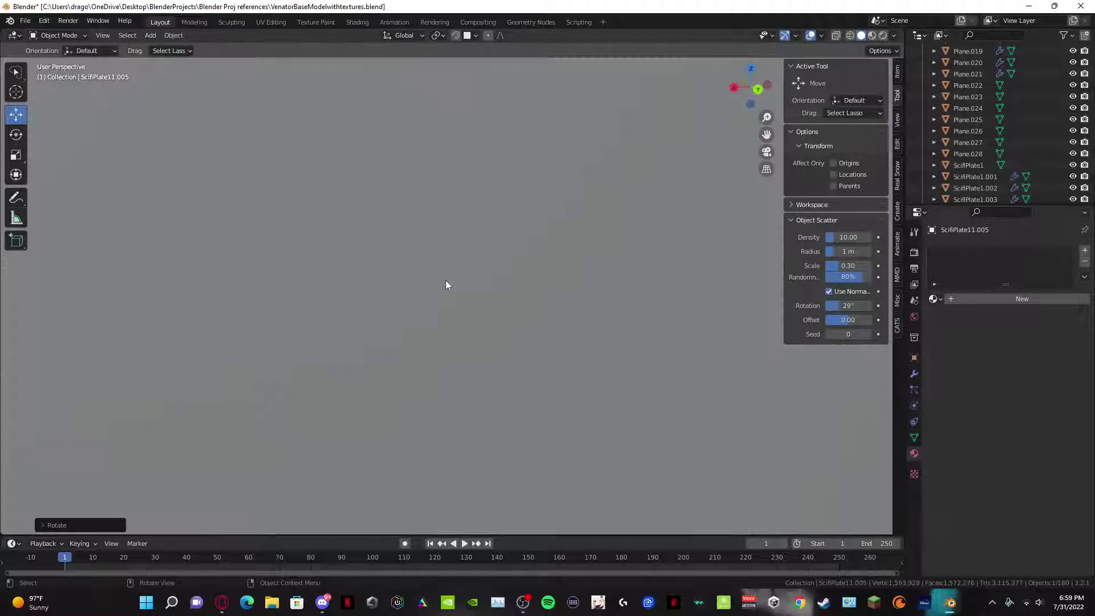
scroll(446, 281, "down", 3)
left_click_drag(379, 296, 379, 122)
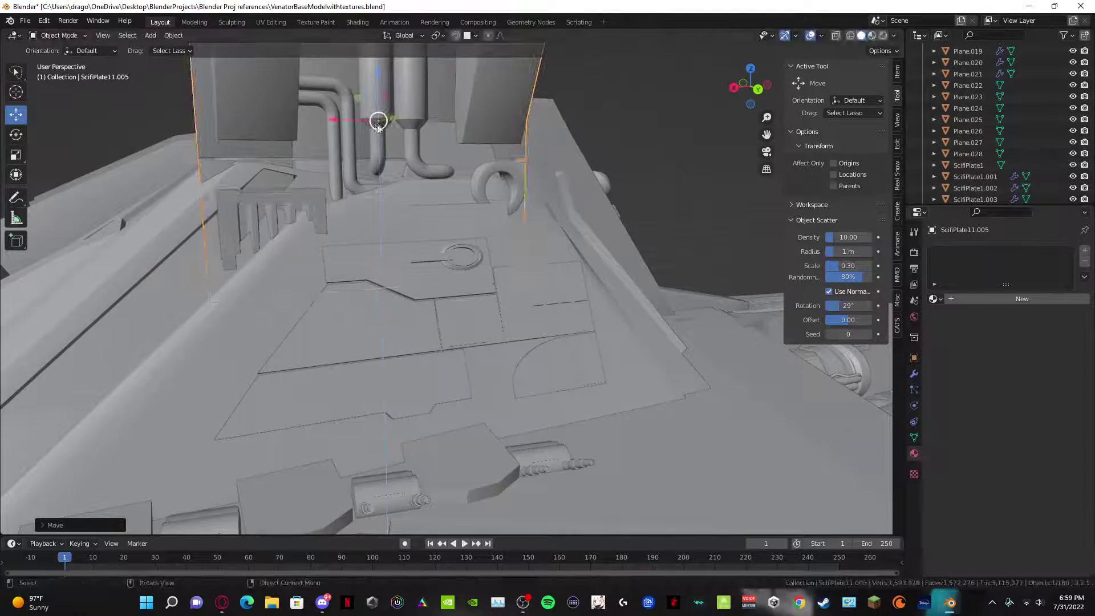
middle_click_drag(378, 122, 376, 265, "shift")
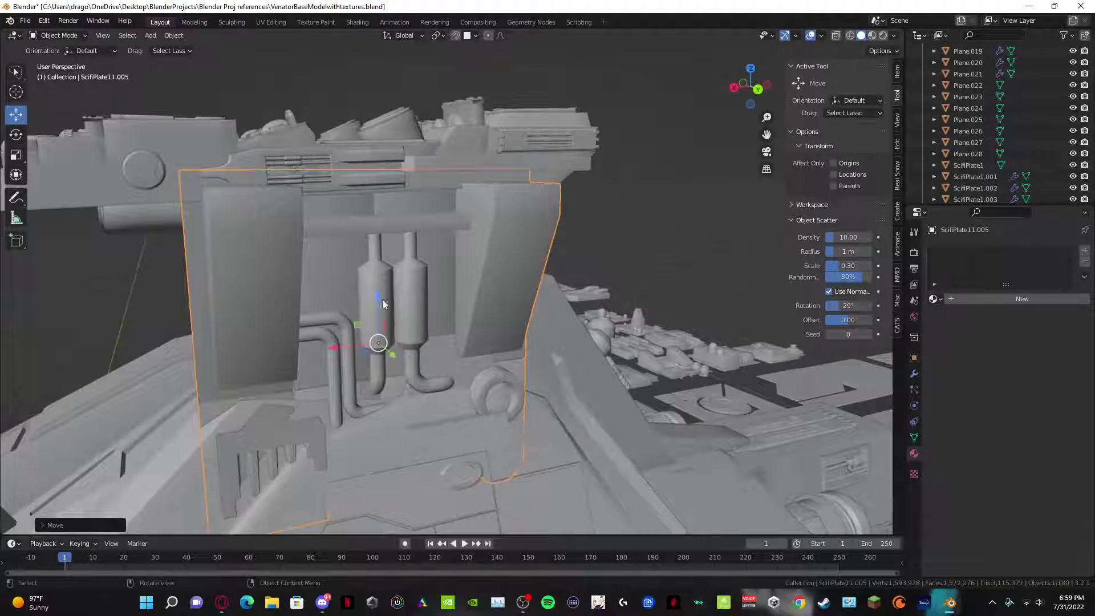
left_click_drag(383, 304, 381, 139)
left_click_drag(348, 181, 145, 201)
middle_click_drag(145, 201, 173, 227)
scroll(173, 226, "down", 5)
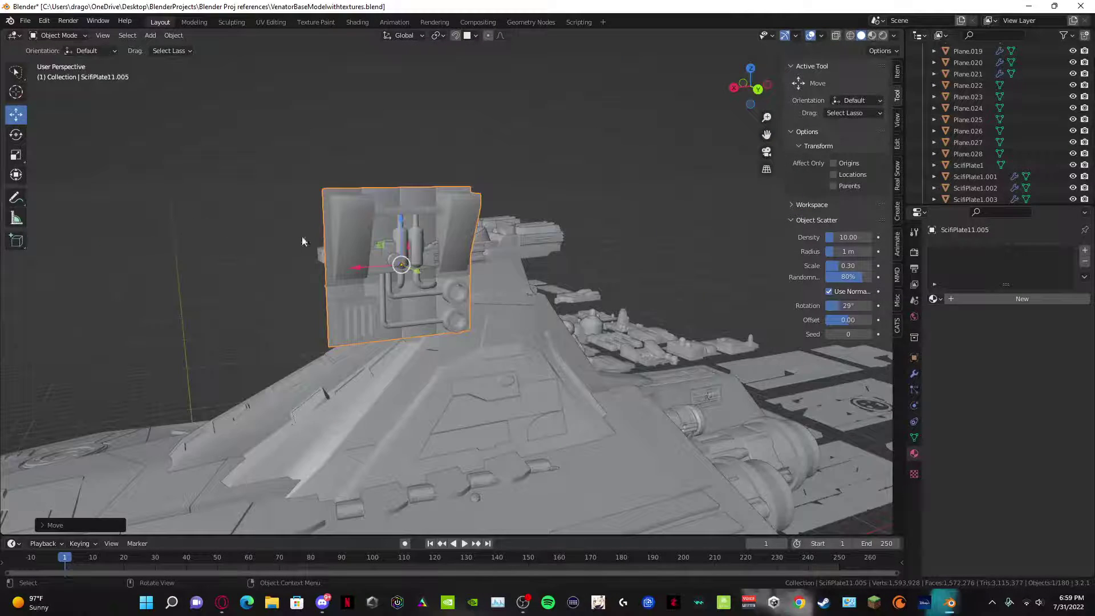
Step: Scale the machinery plate down uniformly and move it onto the side of the bridge tower head's front end
key("s")
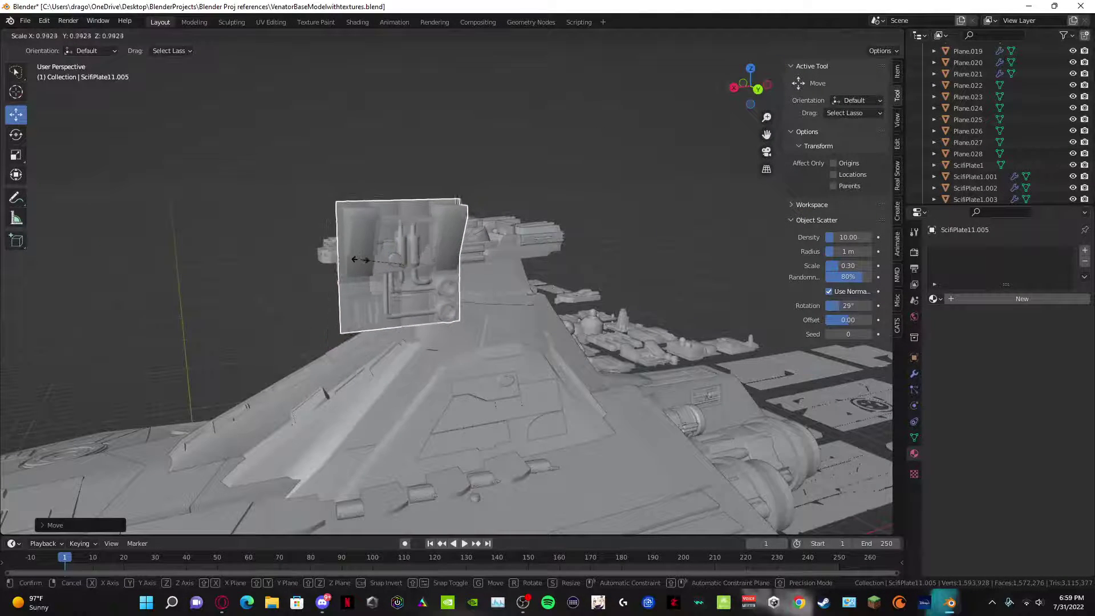
left_click(393, 262)
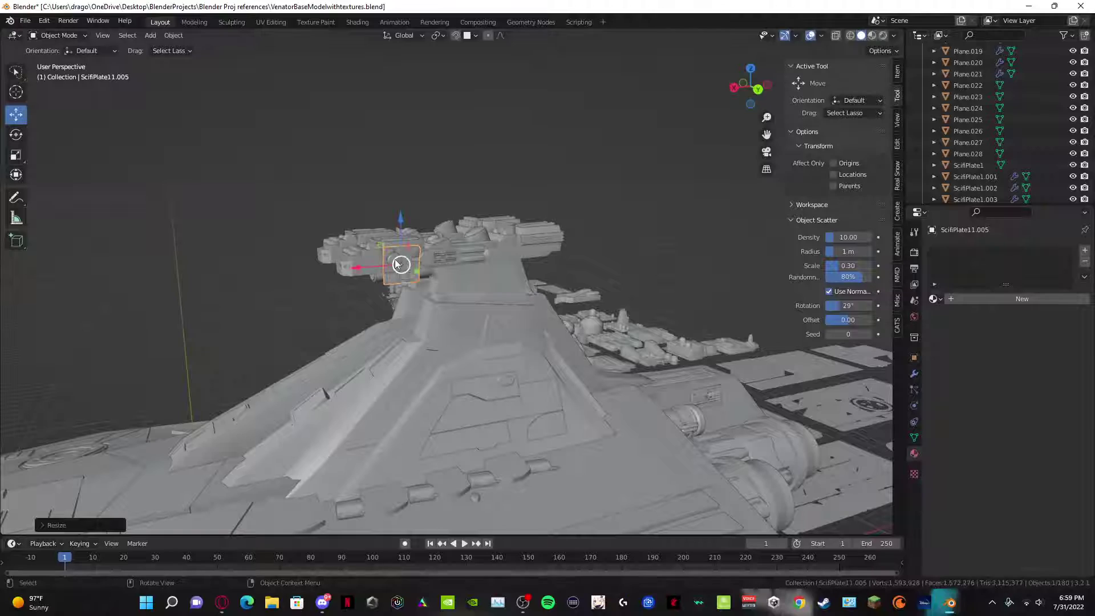
scroll(382, 234, "up", 6)
scroll(382, 235, "down", 3)
scroll(372, 230, "up", 2)
middle_click_drag(371, 230, 309, 227)
left_click_drag(361, 289, 285, 271)
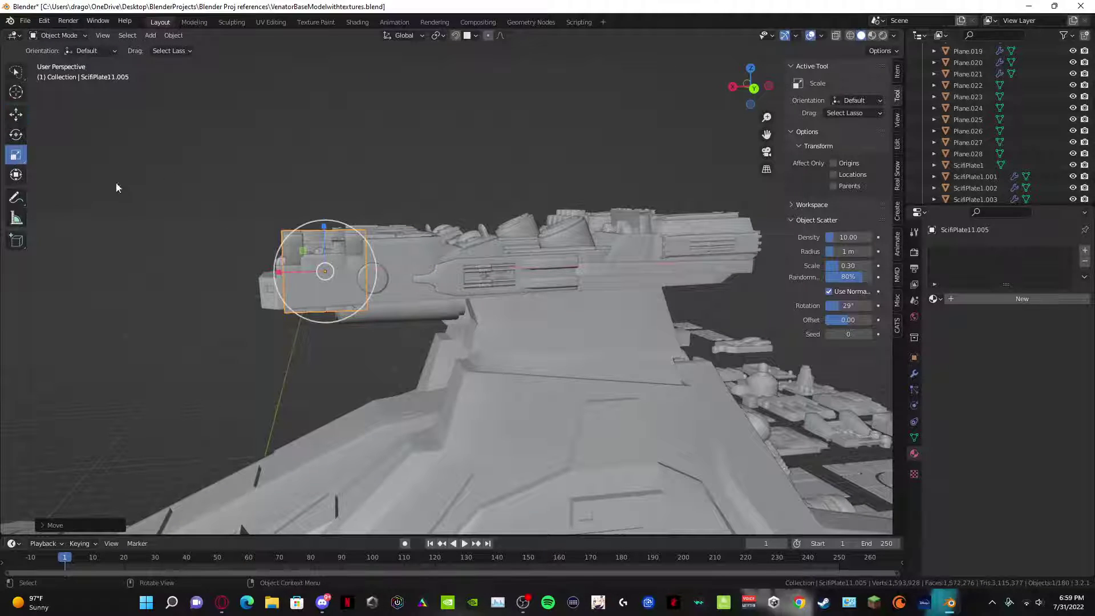
Step: Reduce the machinery plate's height and pull it outward along Y from the bridge head's side wall
left_click_drag(316, 224, 320, 245)
middle_click_drag(319, 245, 431, 221)
scroll(533, 231, "up", 3)
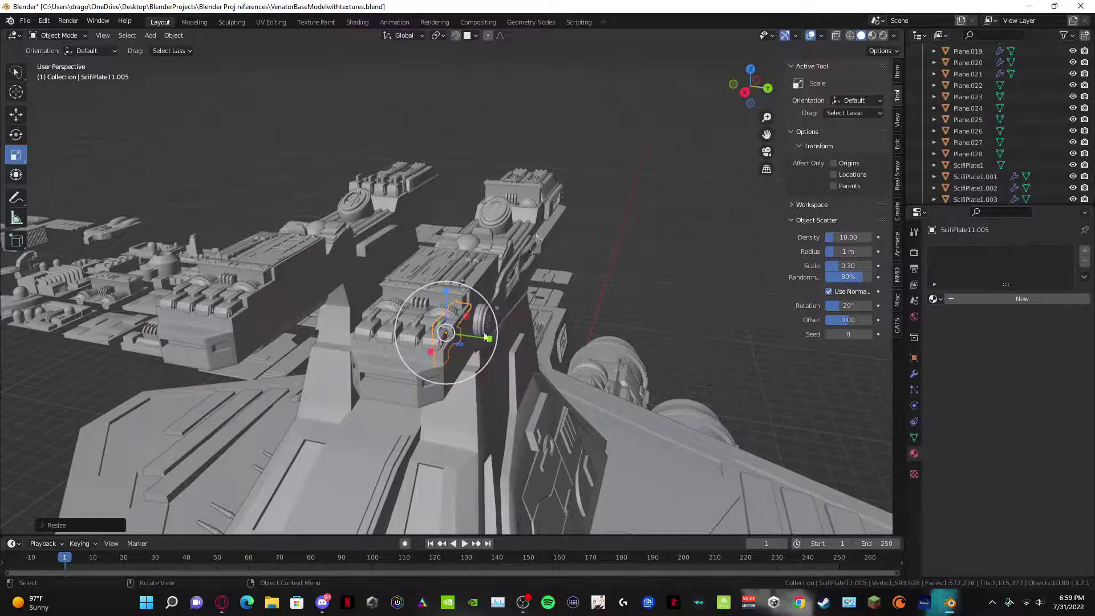
left_click_drag(489, 339, 495, 346)
Step: Move the machinery plate lower and farther forward on the bridge head's side wall, and stretch it along X to fill the front section
middle_click_drag(493, 350, 375, 323)
scroll(306, 297, "up", 4)
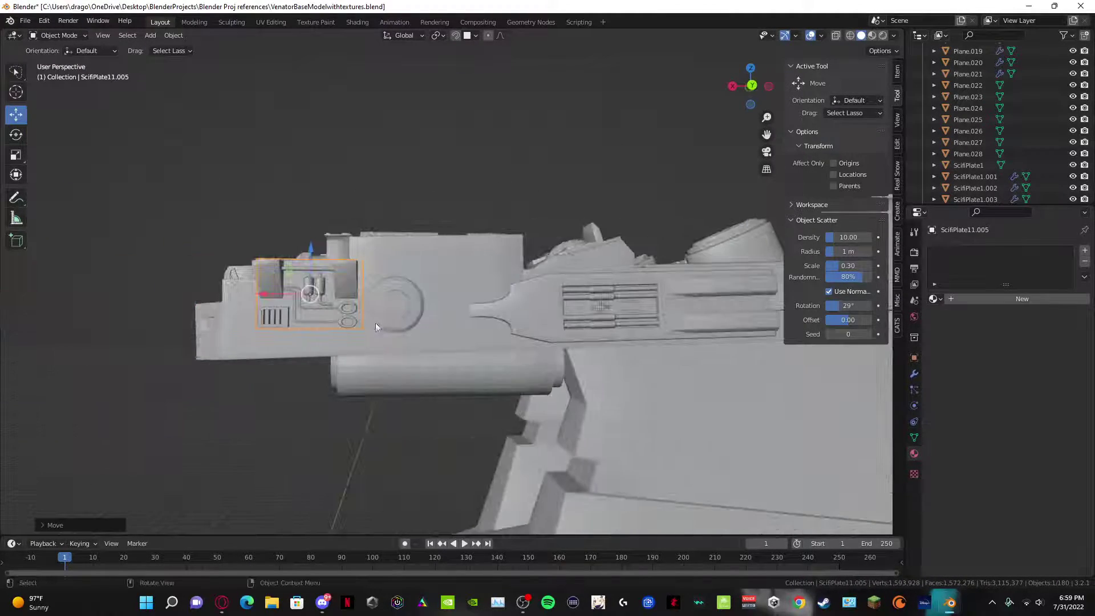
left_click_drag(310, 265, 246, 316)
scroll(245, 316, "right", 3, "ctrl")
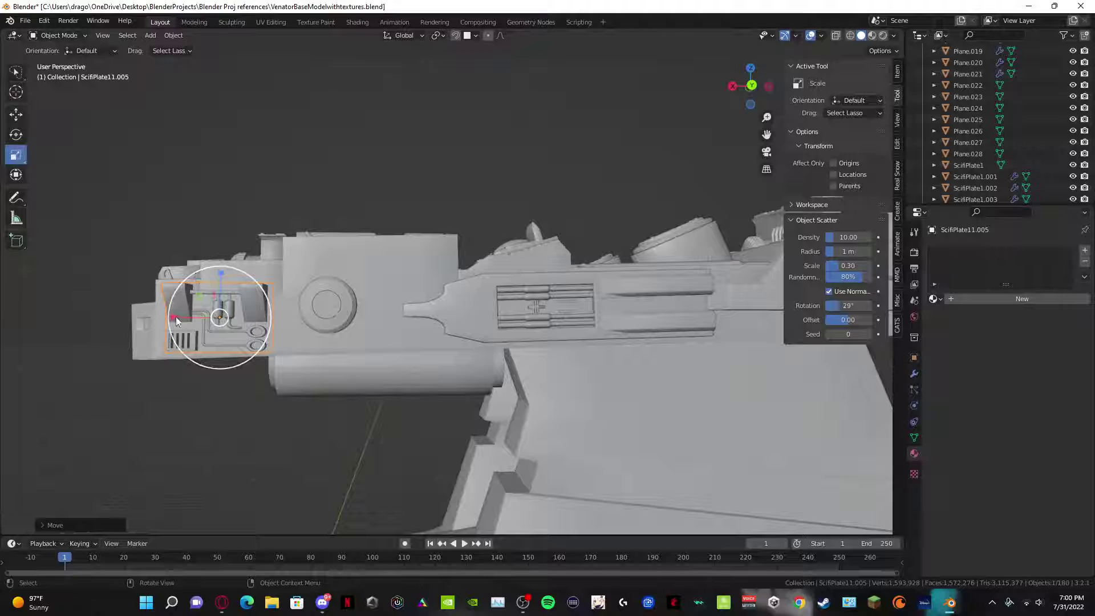
left_click_drag(174, 319, 165, 317)
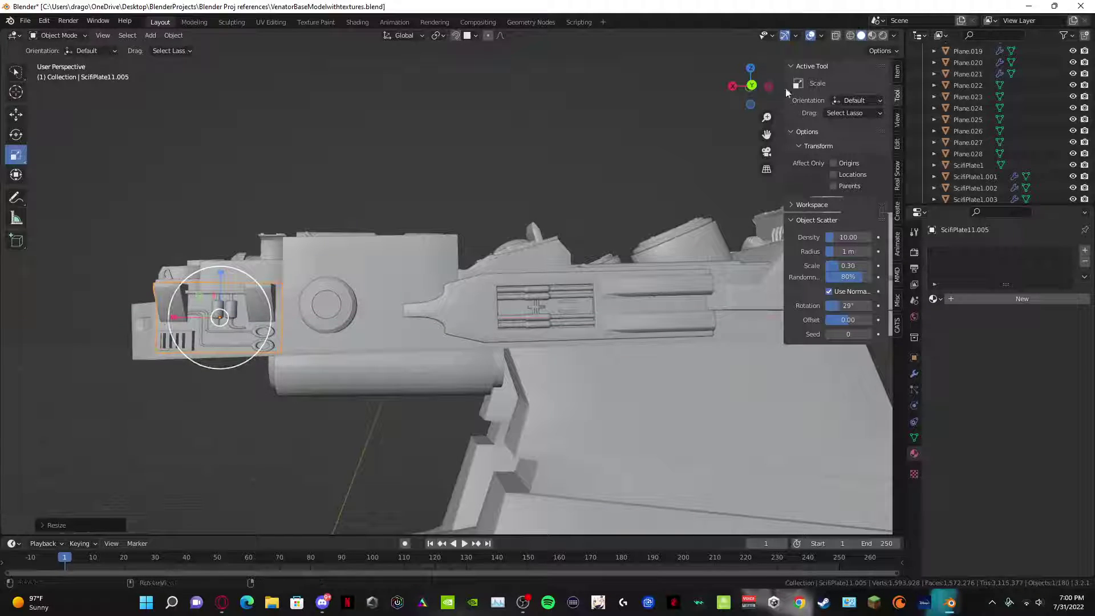
Step: Shift the machinery plate slightly outward along Y so its base plate sits against the bridge head's side wall
left_click(733, 86)
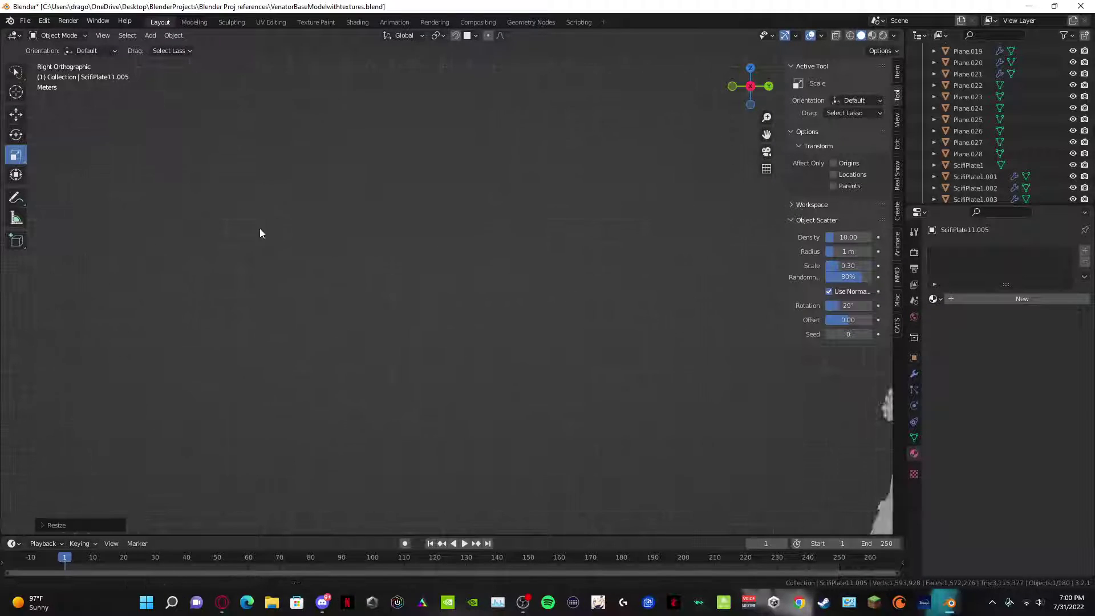
scroll(260, 229, "down", 3)
middle_click_drag(793, 408, 566, 302, "shift")
scroll(429, 200, "up", 7)
scroll(471, 369, "up", 6)
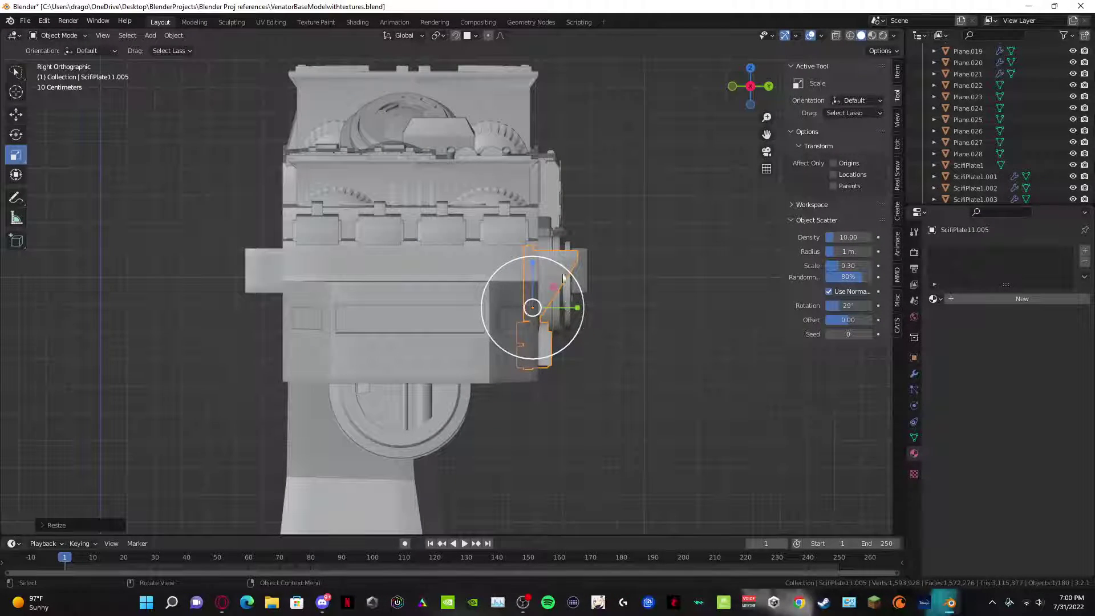
middle_click_drag(669, 342, 546, 320)
scroll(676, 344, "down", 3)
scroll(546, 320, "down", 6)
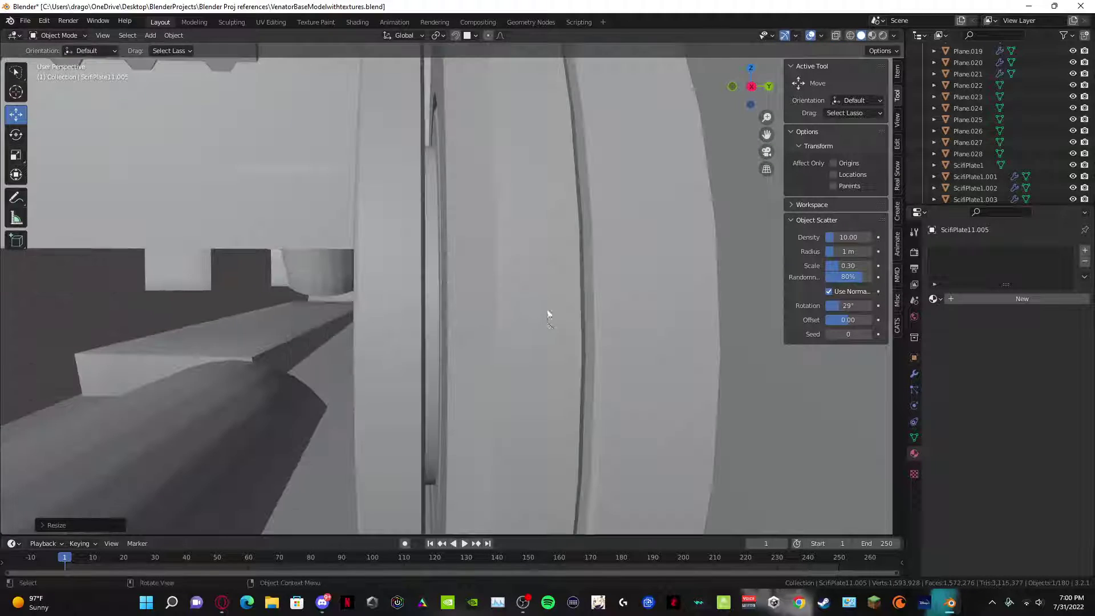
middle_click_drag(554, 281, 533, 282)
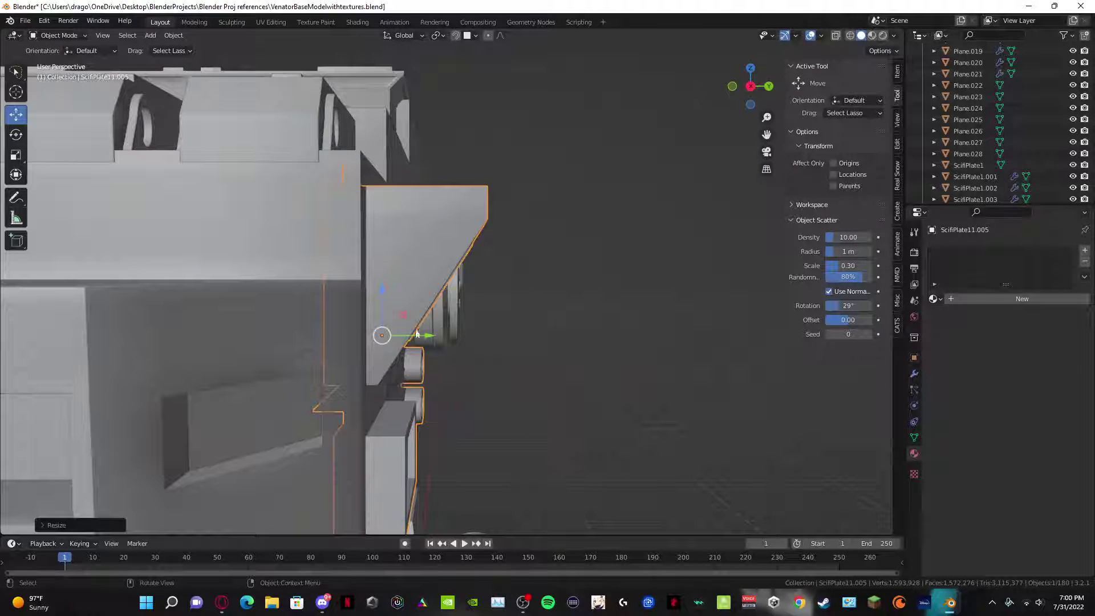
left_click_drag(427, 339, 440, 335)
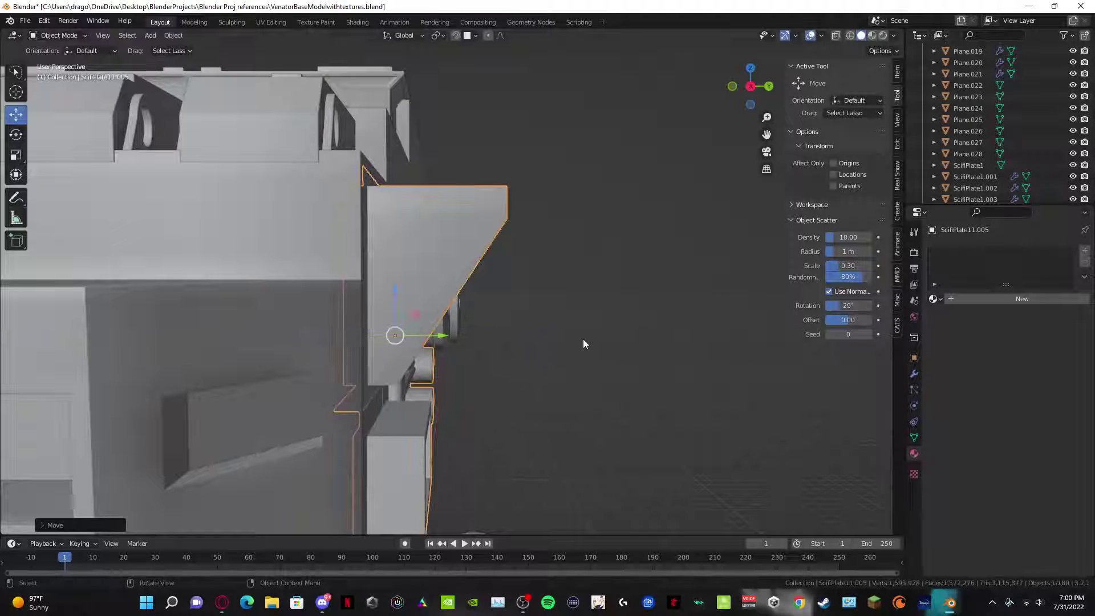
Step: Rotate the machinery plate slightly about the Y axis in the back view to align it with the bridge head's edges
middle_click_drag(583, 339, 189, 220)
left_click(189, 221)
left_click(16, 135)
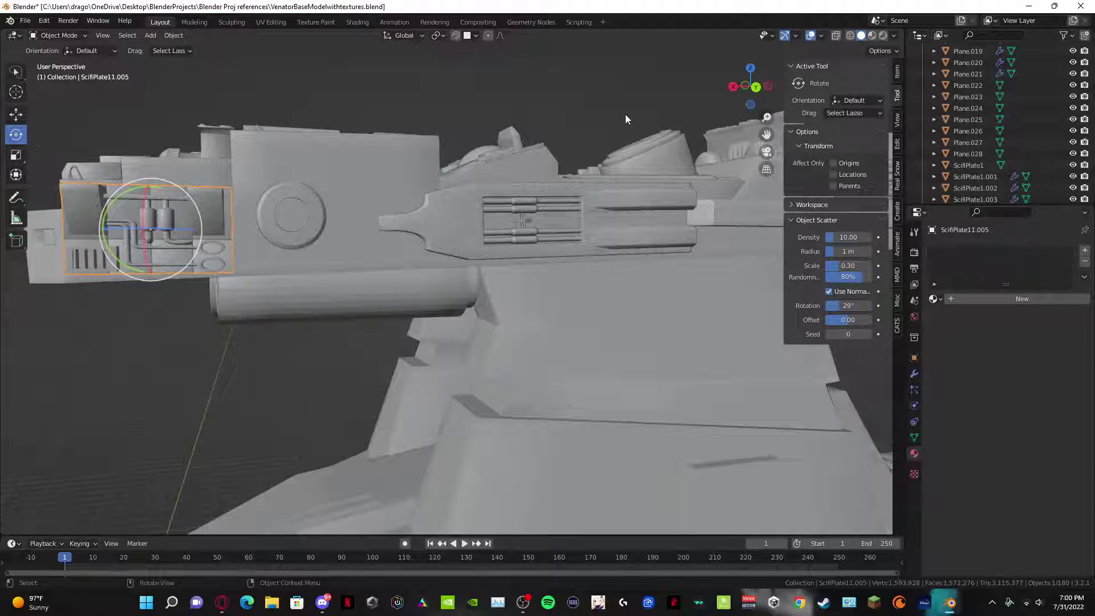
left_click(757, 88)
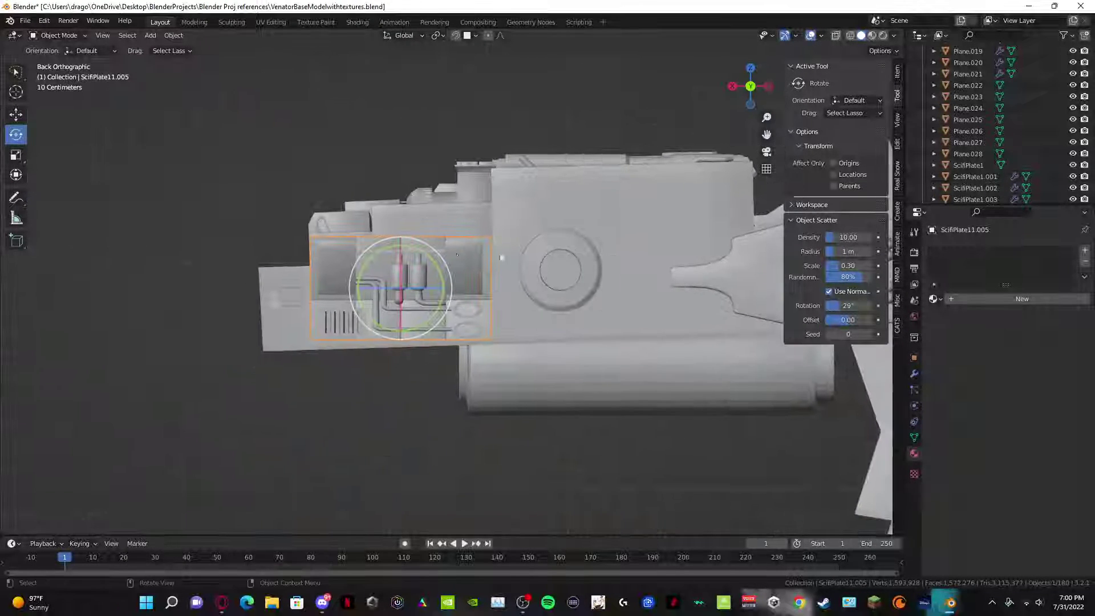
left_click_drag(432, 262, 430, 254)
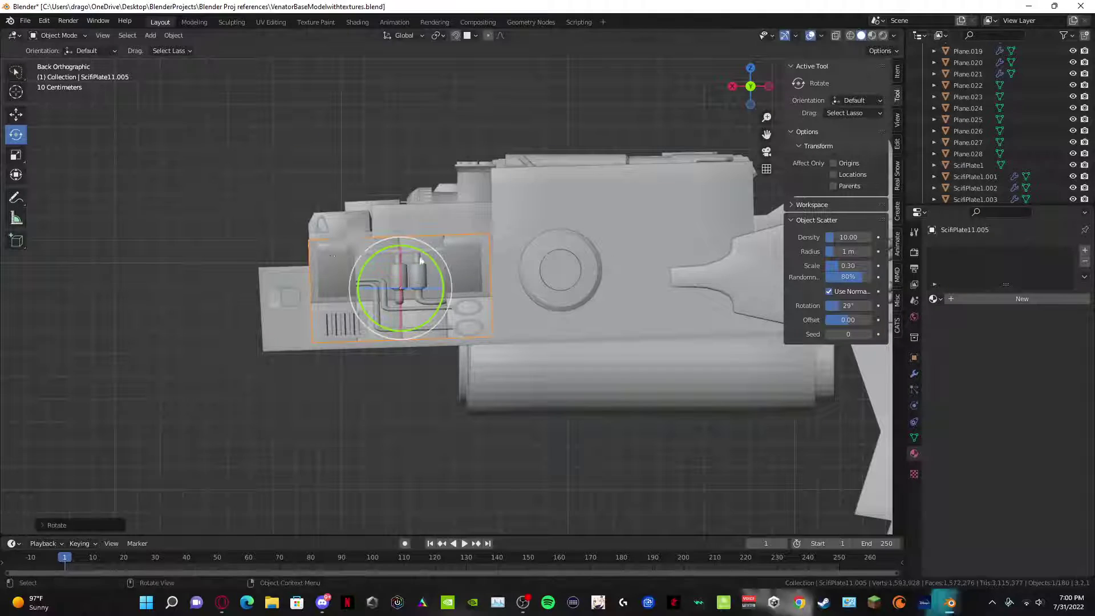
Step: Scale the machinery plate down along Y so it protrudes less from the bridge head's side, and deselect it
left_click(155, 201)
middle_click_drag(217, 213, 340, 209)
left_click(498, 328)
middle_click_drag(448, 309, 510, 313)
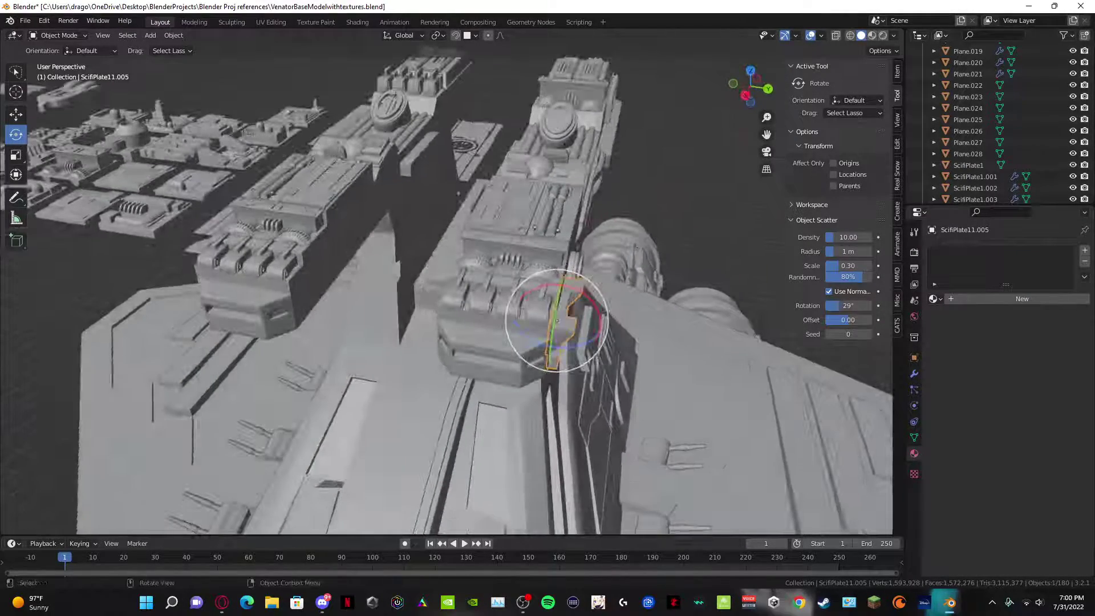
left_click_drag(605, 334, 574, 329)
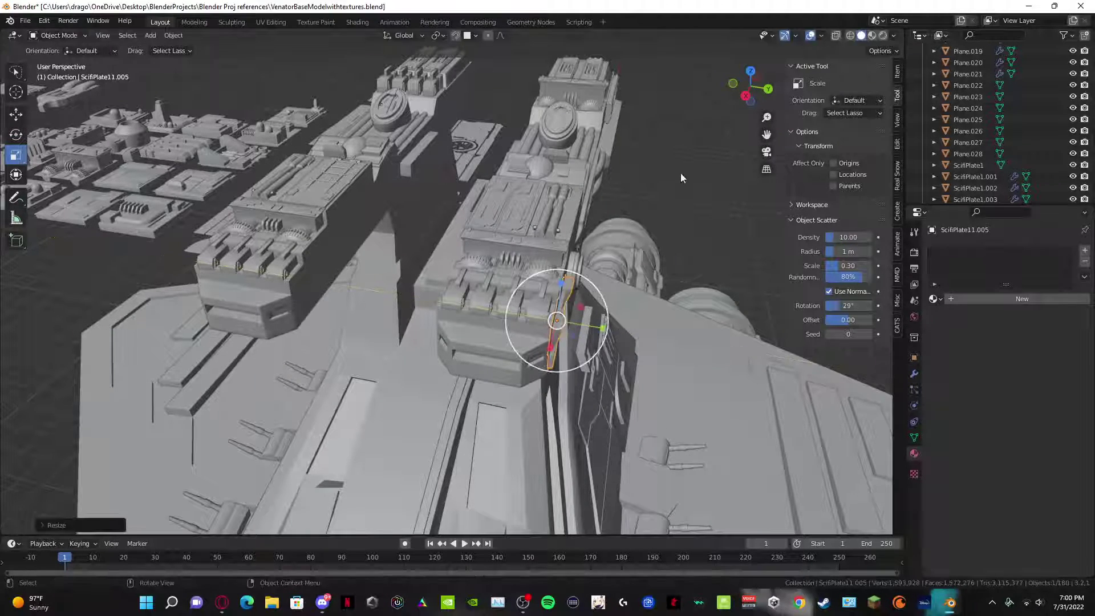
left_click(681, 174)
Step: Save the Blender file with the machinery plate fitted to the bridge head
middle_click_drag(640, 294, 536, 224)
scroll(513, 220, "down", 4)
middle_click_drag(303, 181, 515, 294)
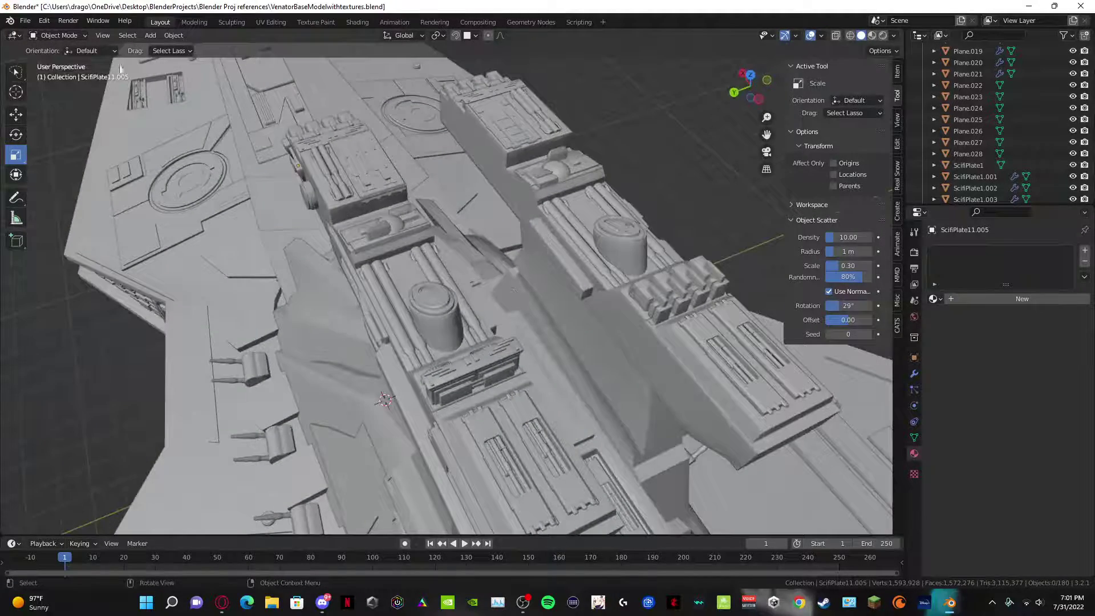
left_click(25, 21)
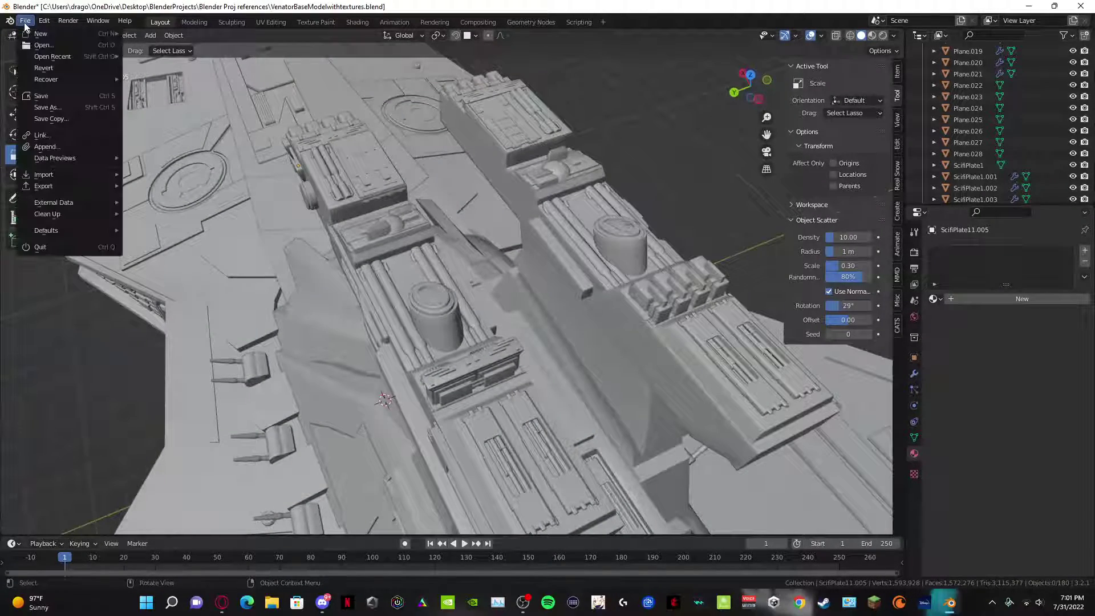
left_click(41, 98)
middle_click_drag(239, 148, 265, 121)
middle_click_drag(492, 218, 456, 229)
middle_click_drag(299, 293, 404, 146)
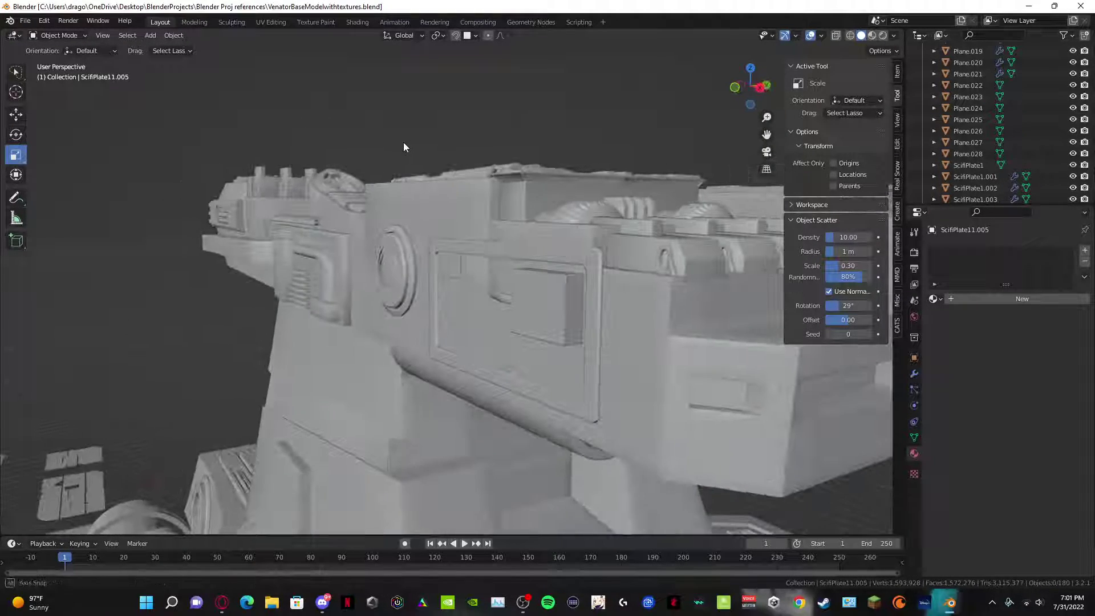
middle_click_drag(275, 242, 483, 232)
scroll(485, 246, "up", 4)
scroll(486, 251, "down", 4)
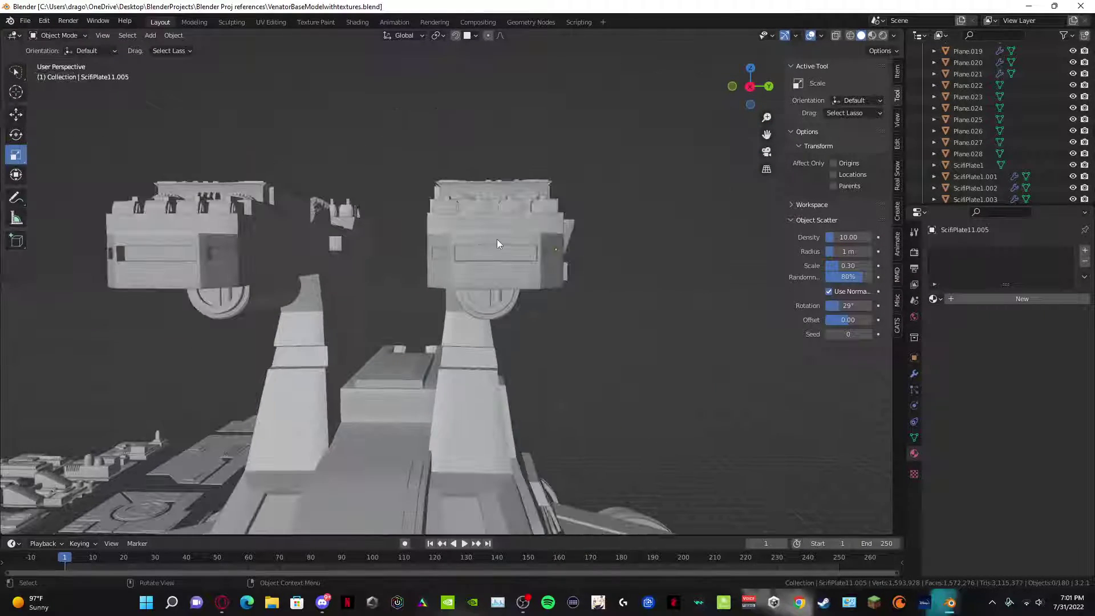
Step: Save the Blender file after examining the round cylinders beneath the two bridge heads and clearing the selection
middle_click_drag(537, 277, 349, 252)
left_click(350, 252)
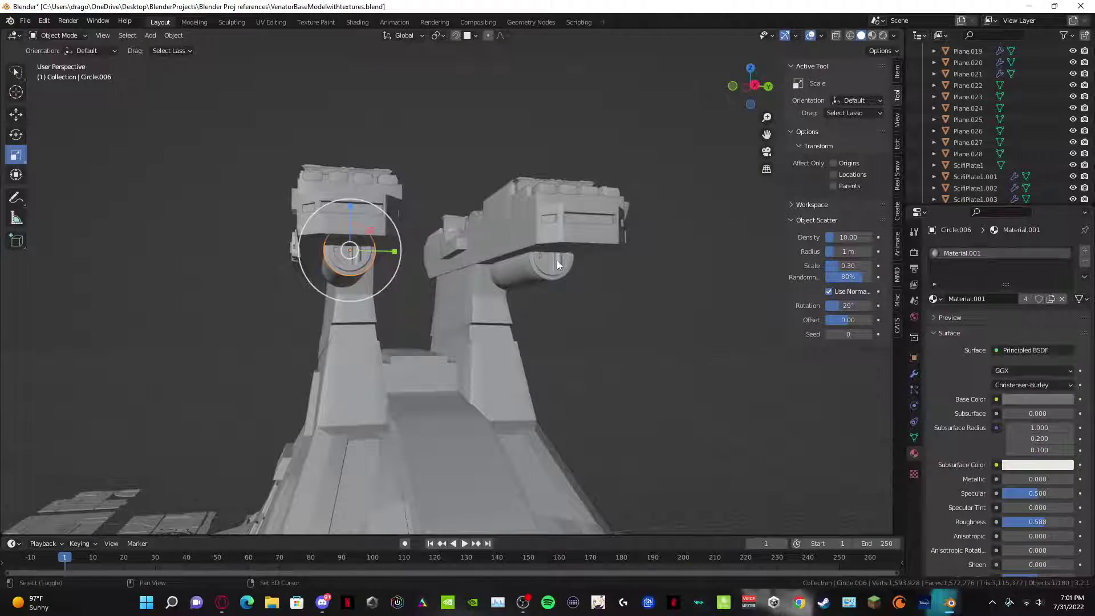
left_click(557, 261, "shift")
middle_click_drag(478, 275, 433, 283)
left_click(392, 144)
middle_click_drag(392, 144, 598, 234)
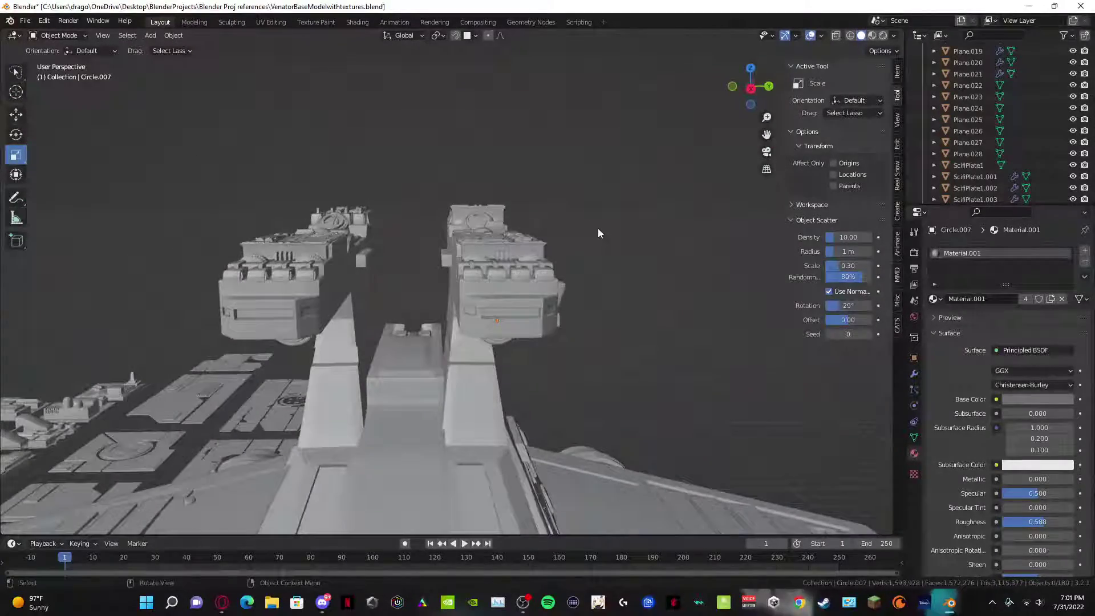
left_click(25, 20)
left_click(57, 94)
Step: Delete the bridge superstructure object to expose the detail parts attached to its towers and base
middle_click_drag(175, 160, 421, 440)
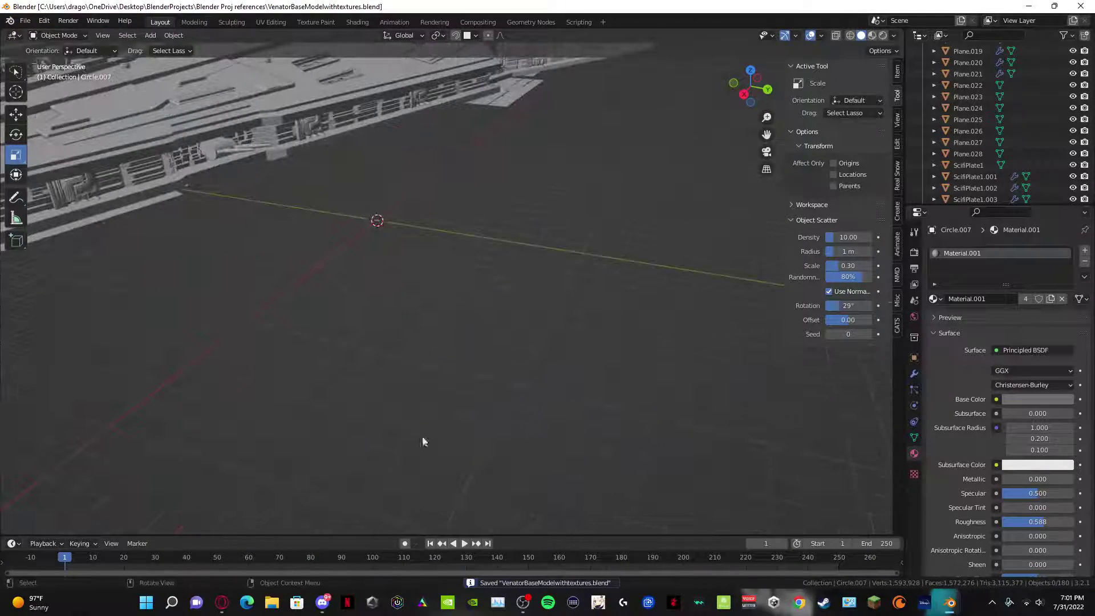
middle_click_drag(412, 214, 417, 301, "shift")
middle_click_drag(438, 307, 364, 406)
left_click(350, 467)
middle_click_drag(350, 467, 490, 331)
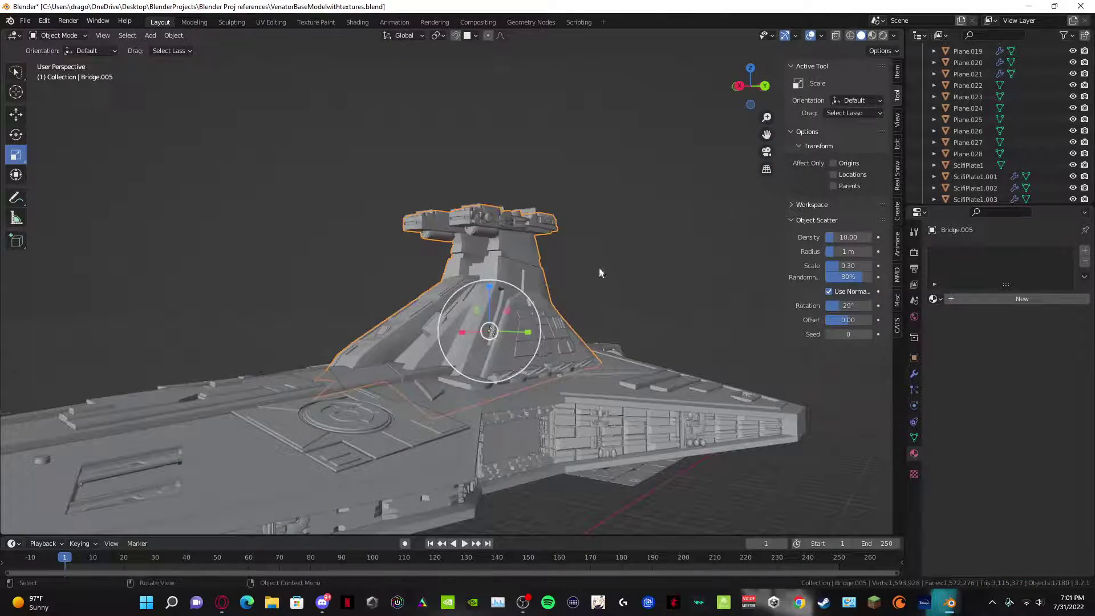
key("Delete")
middle_click_drag(440, 279, 337, 291)
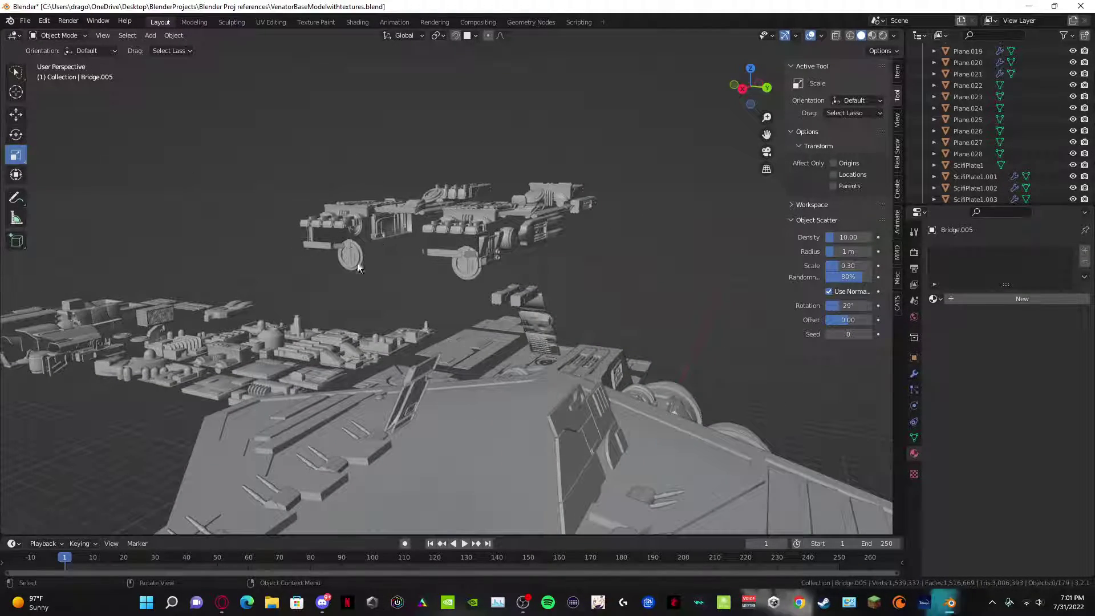
Step: Delete the ship's main hull body to expose the remaining kitbashed detail parts along its sides and engines
middle_click_drag(567, 250, 603, 343)
left_click(511, 336)
key("Delete")
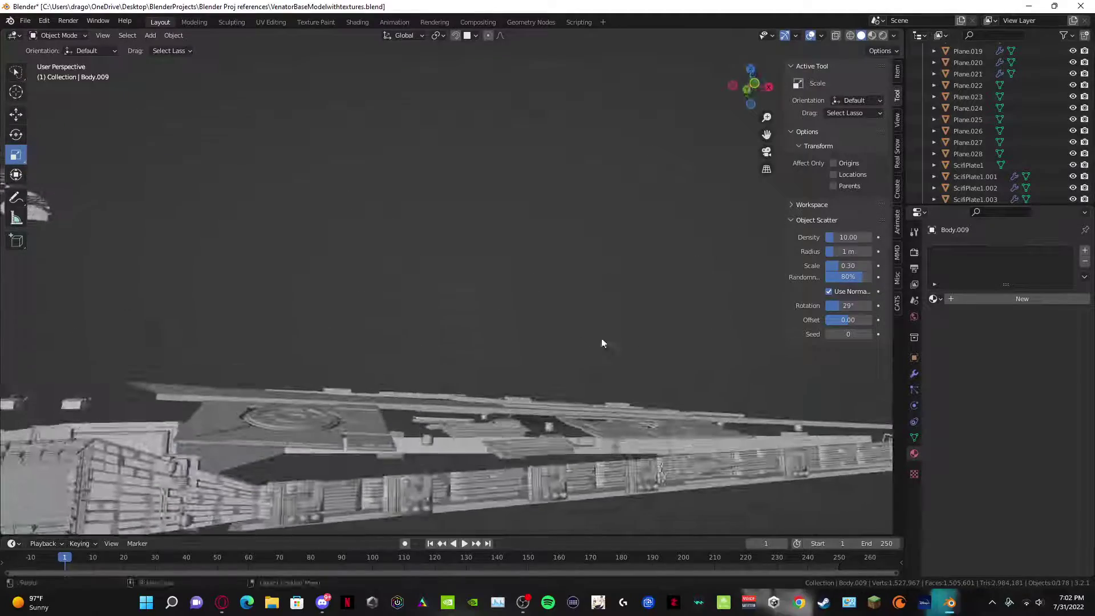
middle_click_drag(232, 459, 500, 381)
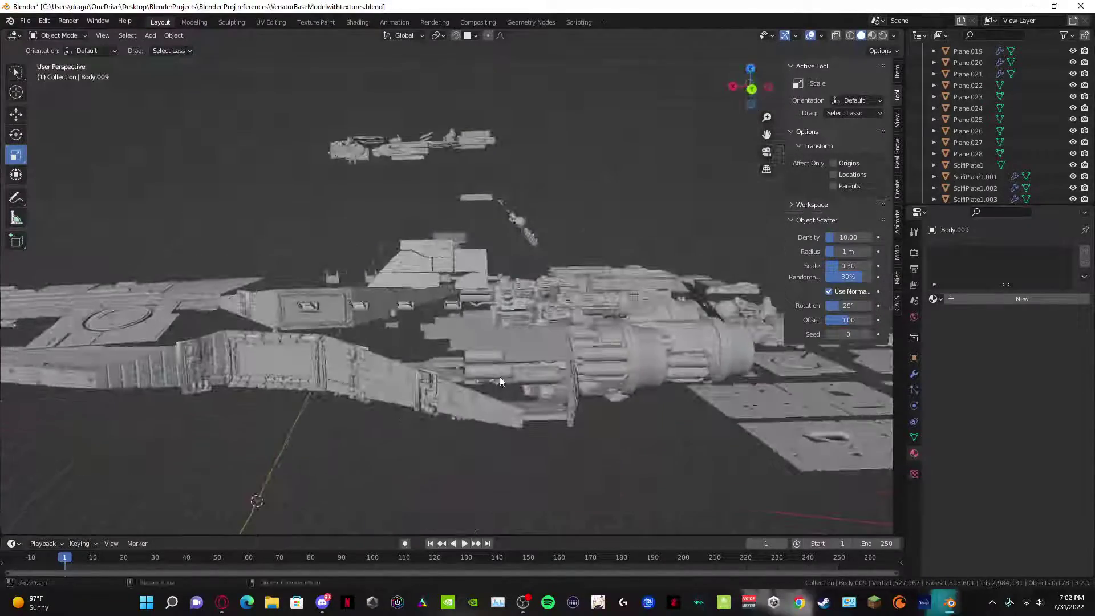
Step: Undo the deletions of the hull body and bridge superstructure
left_click(289, 470)
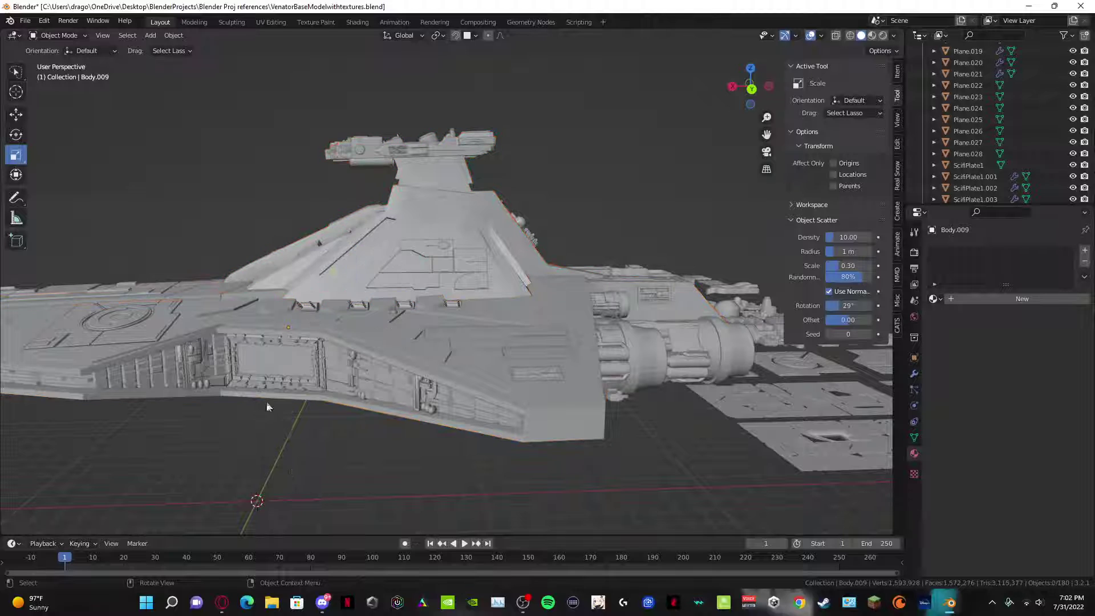
scroll(268, 401, "down", 4)
middle_click_drag(268, 402, 431, 345)
scroll(473, 376, "up", 5)
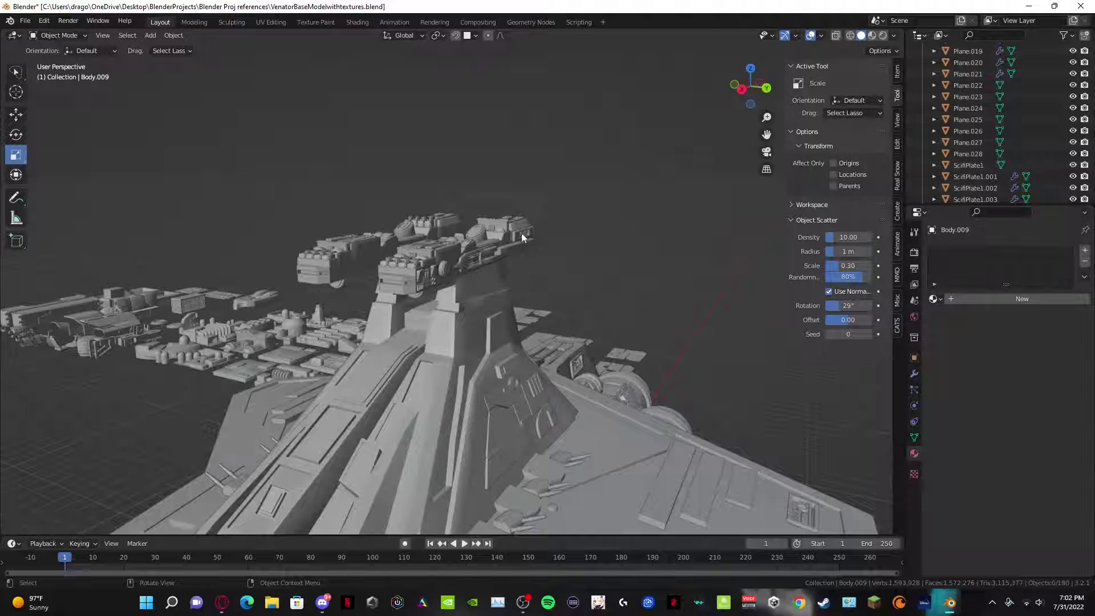
left_click(222, 602)
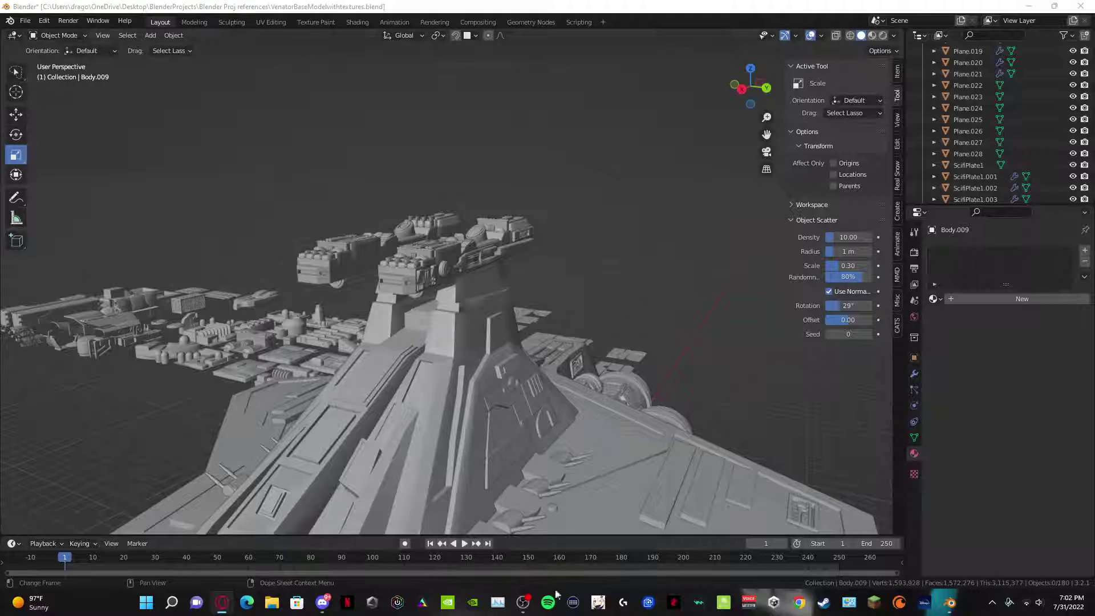
left_click(532, 602)
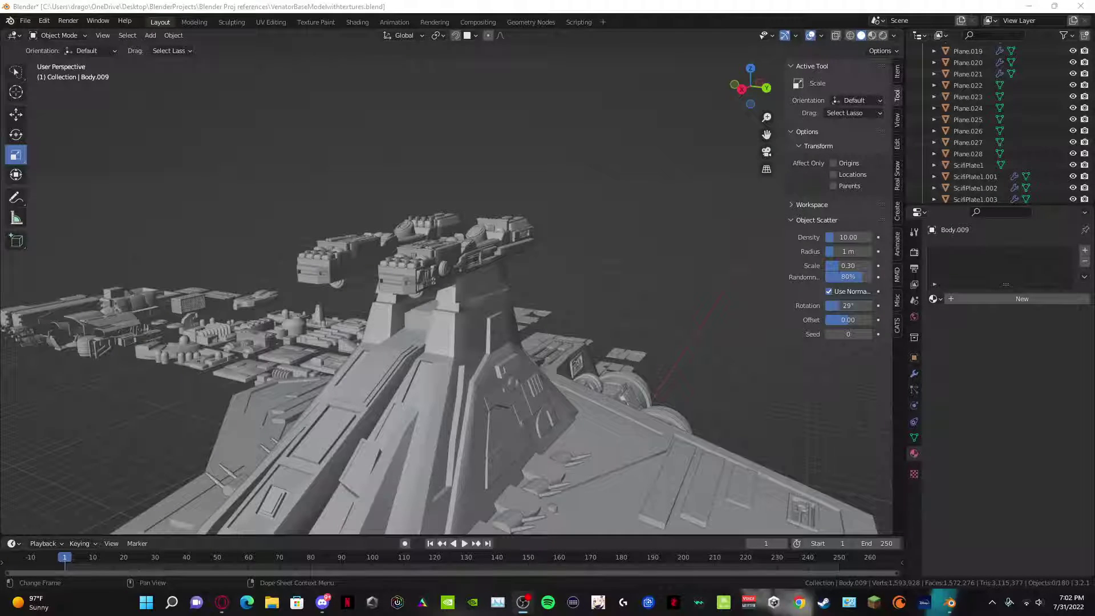